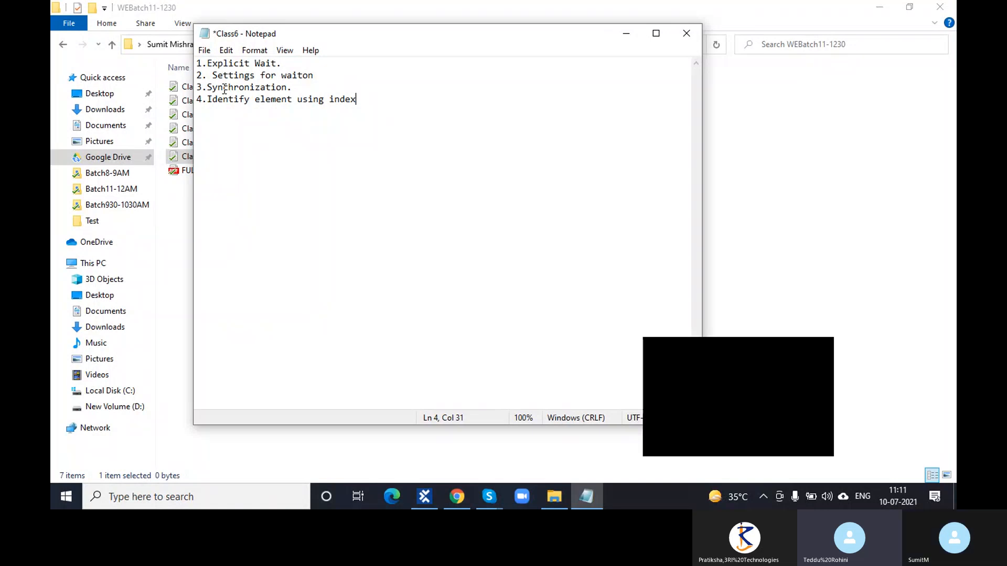
Remove the space after the number 2 in the second line of the Class6 notes.
{"action": "left_click", "coordinate": [216, 77]}
{"action": "key", "text": "BackSpace"}
{"action": "key", "text": "BackSpace"}
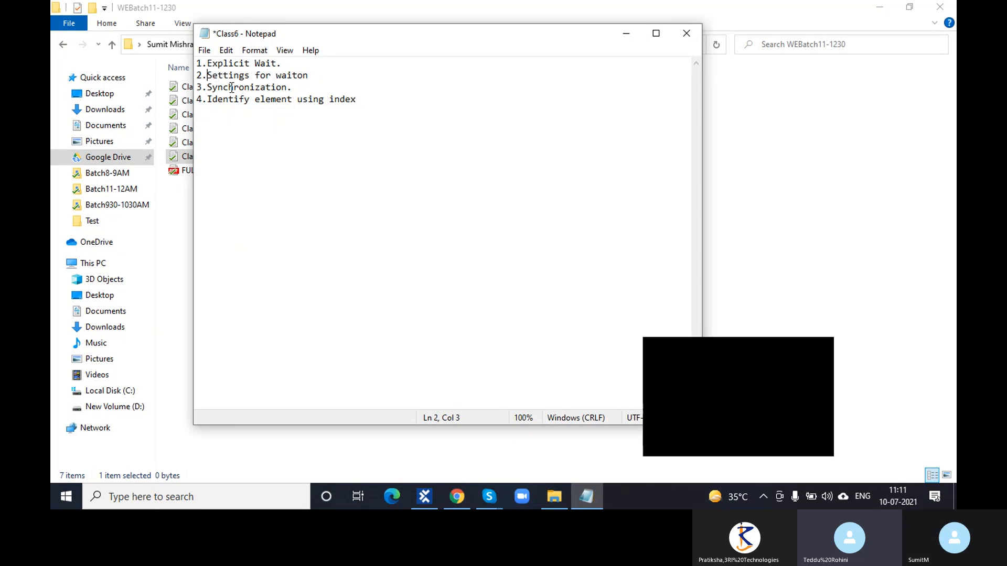
End line 4 with a period, add a new line "5.Constraint Index.", save the notes and minimize them.
{"action": "left_click", "coordinate": [373, 100]}
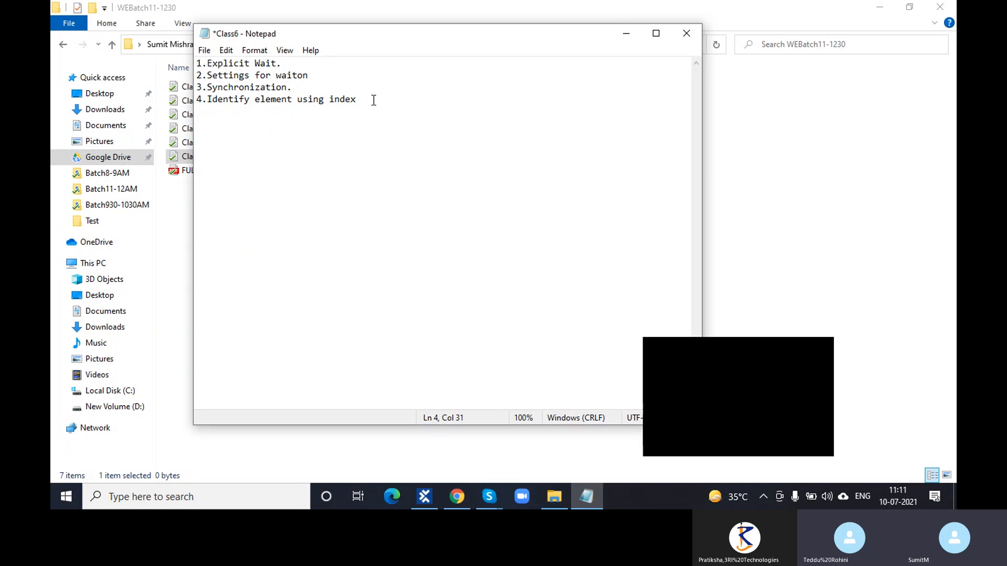
{"action": "type", "text": "."}
{"action": "key", "text": "Return"}
{"action": "type", "text": "5.Const"}
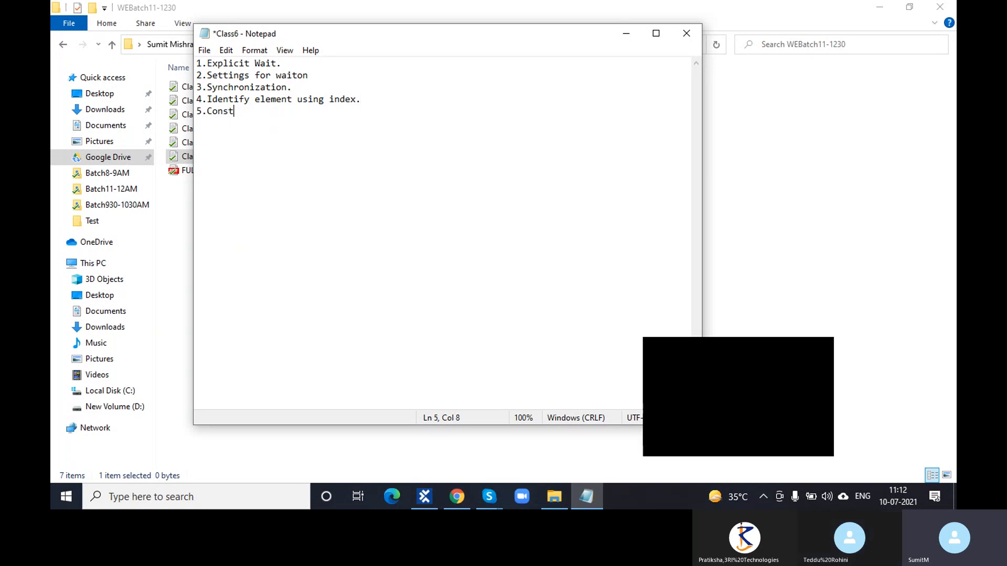
{"action": "type", "text": "raint Ind"}
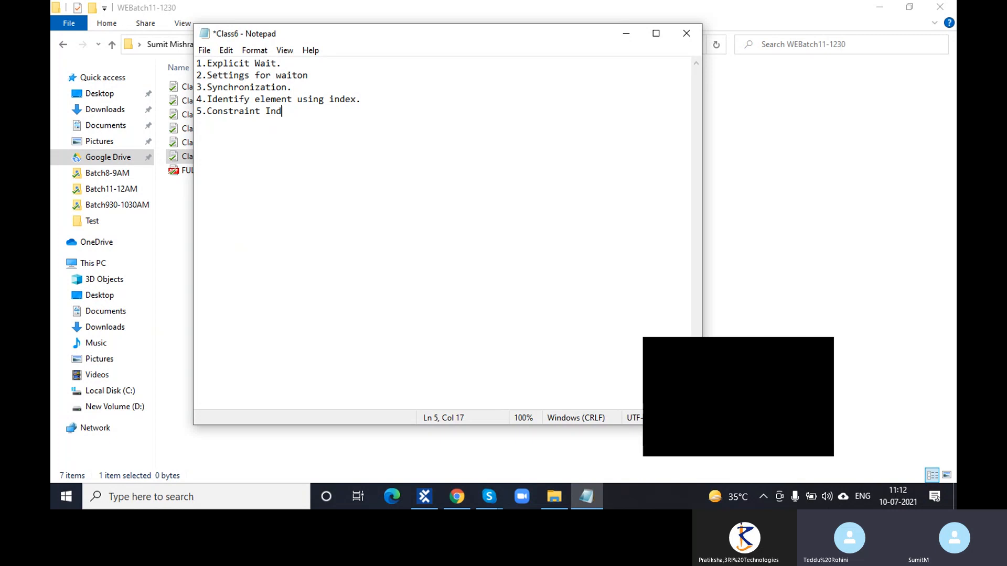
{"action": "type", "text": "ex."}
{"action": "key", "text": "ctrl+s"}
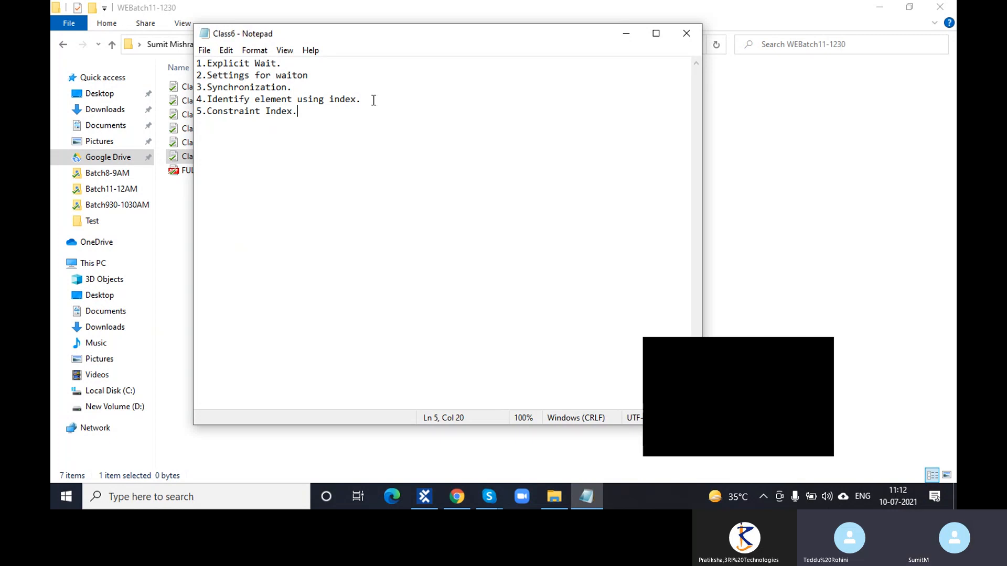
{"action": "left_click", "coordinate": [627, 37]}
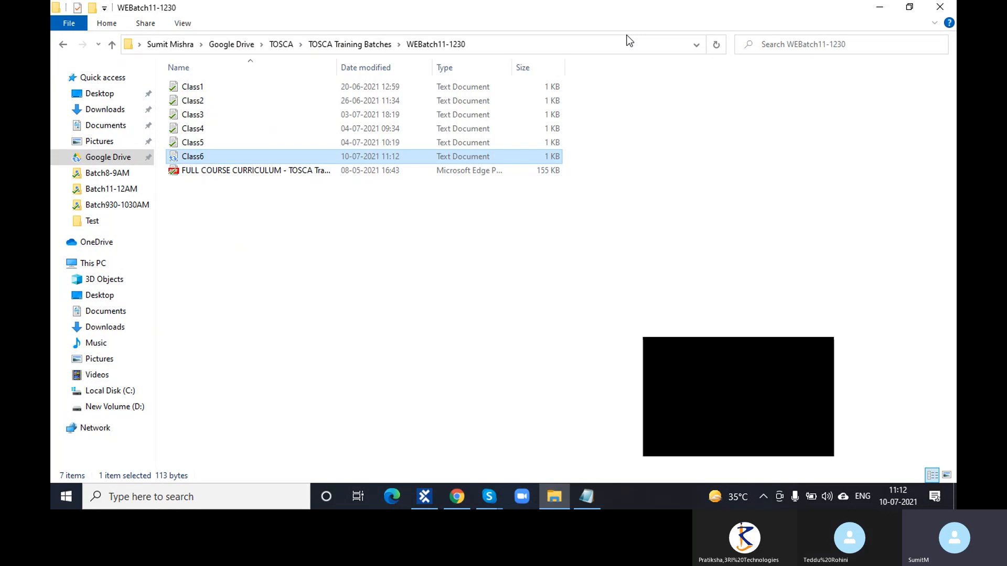
Switch to Tosca Commander and close the open automation workspace.
{"action": "left_click_drag", "start_coordinate": [707, 346], "coordinate": [782, 214]}
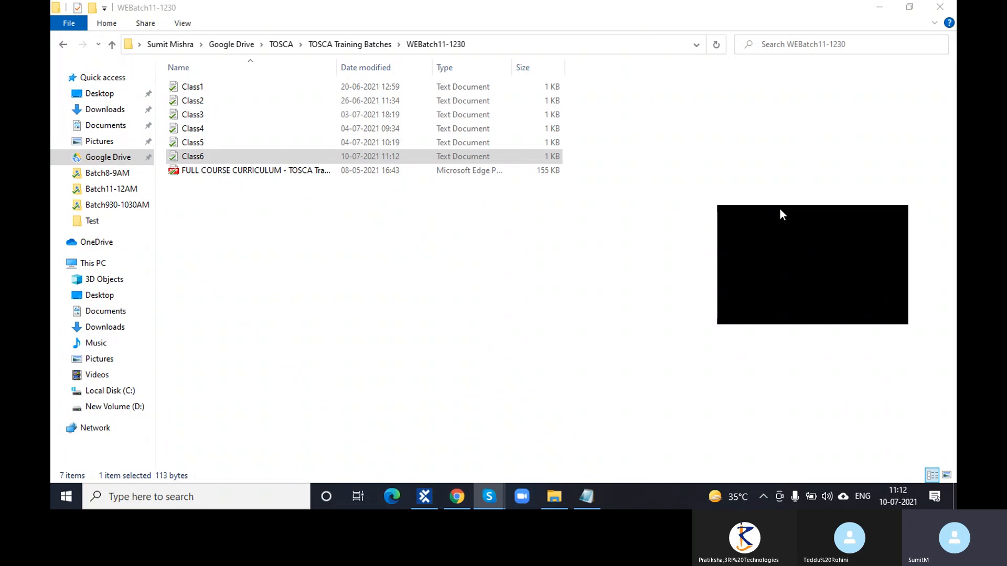
{"action": "left_click", "coordinate": [437, 499]}
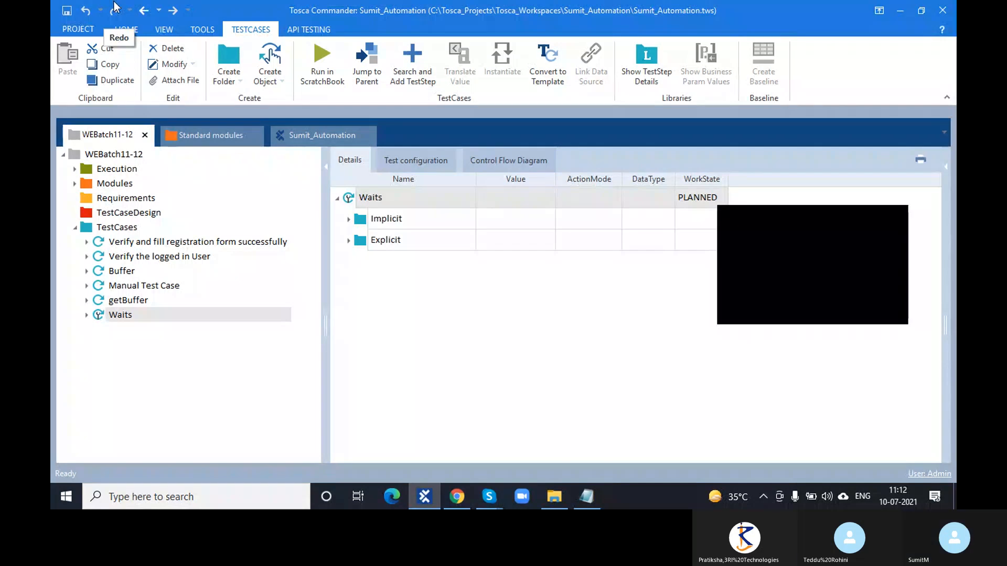
{"action": "left_click", "coordinate": [84, 30]}
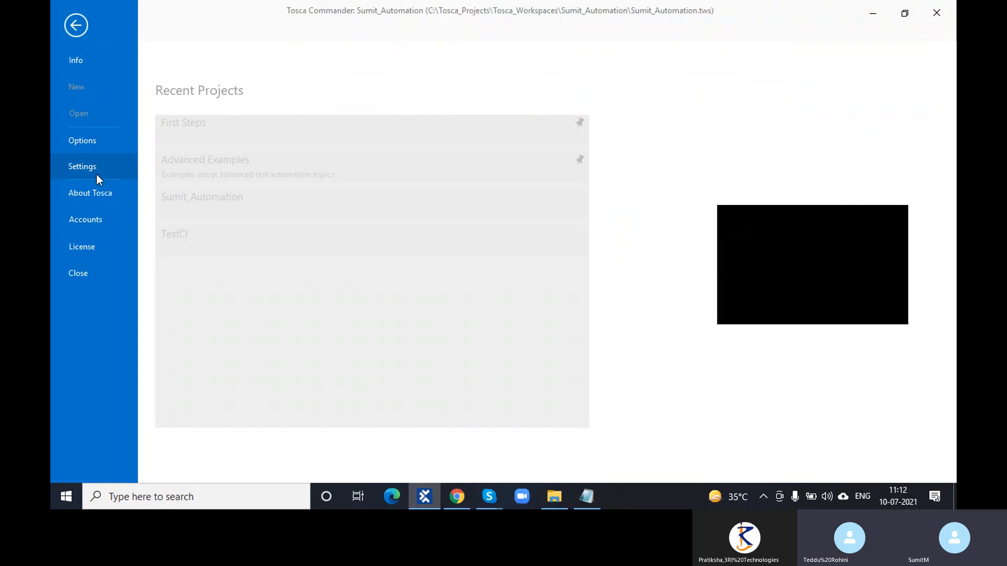
{"action": "left_click", "coordinate": [80, 30]}
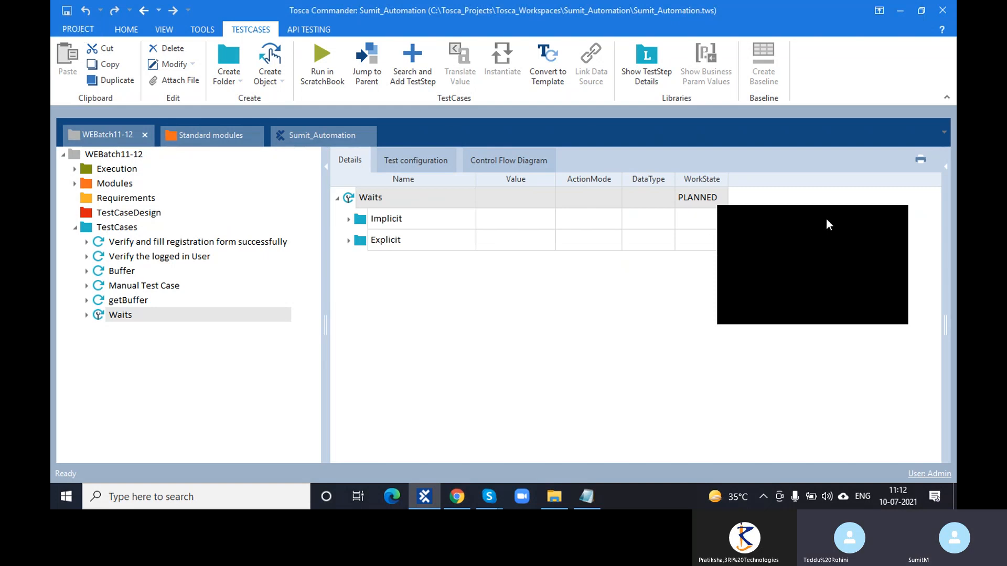
{"action": "left_click_drag", "start_coordinate": [827, 223], "coordinate": [777, 502]}
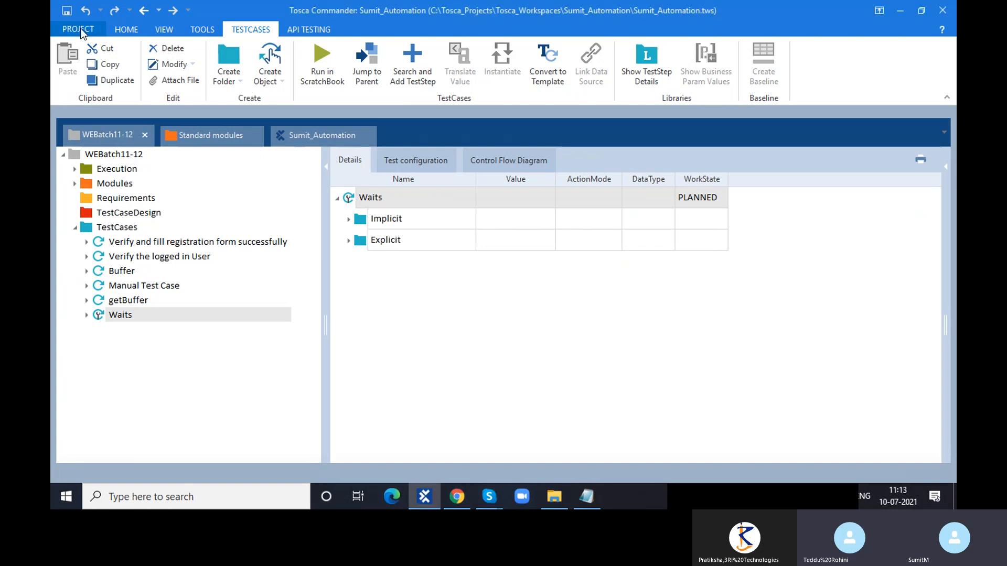
{"action": "left_click", "coordinate": [81, 28]}
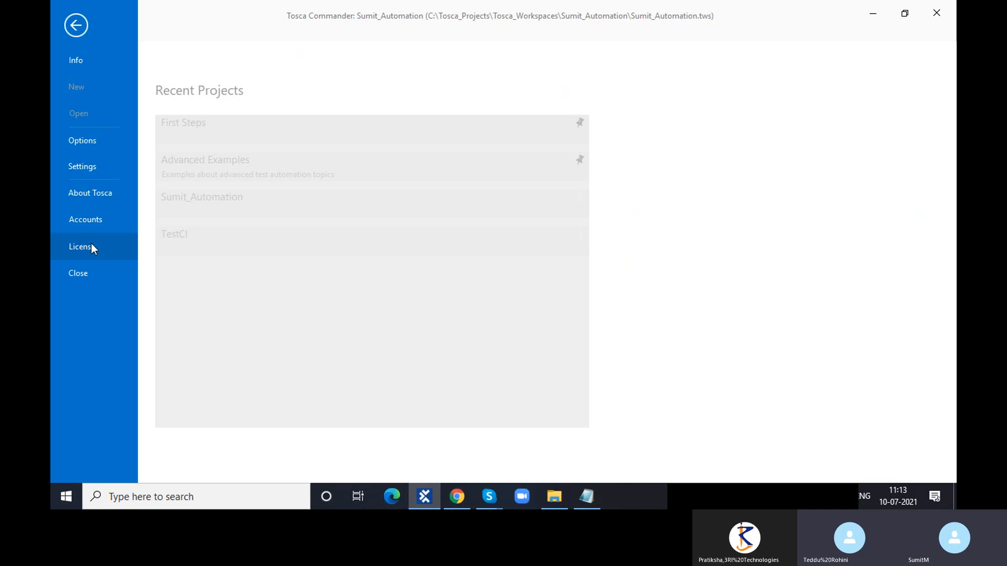
{"action": "left_click", "coordinate": [94, 272]}
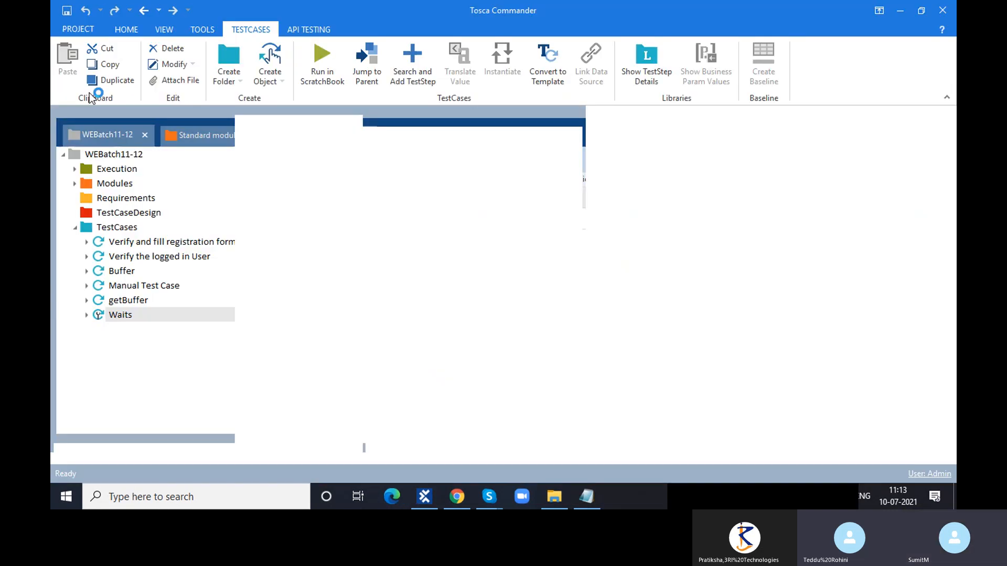
Review the repository types, workspace name and template options for a new workspace, then leave without creating one.
{"action": "left_click", "coordinate": [79, 29]}
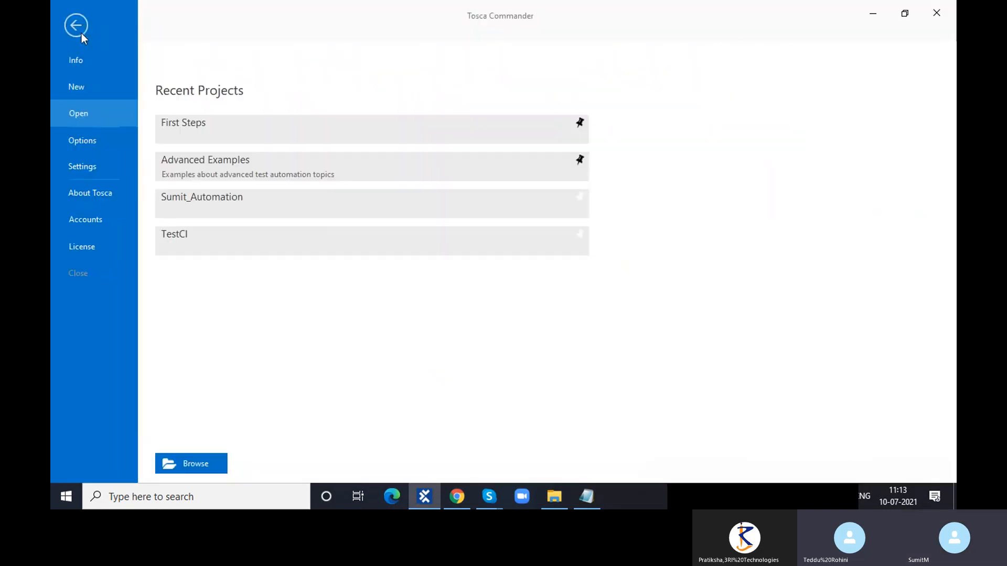
{"action": "left_click", "coordinate": [84, 91]}
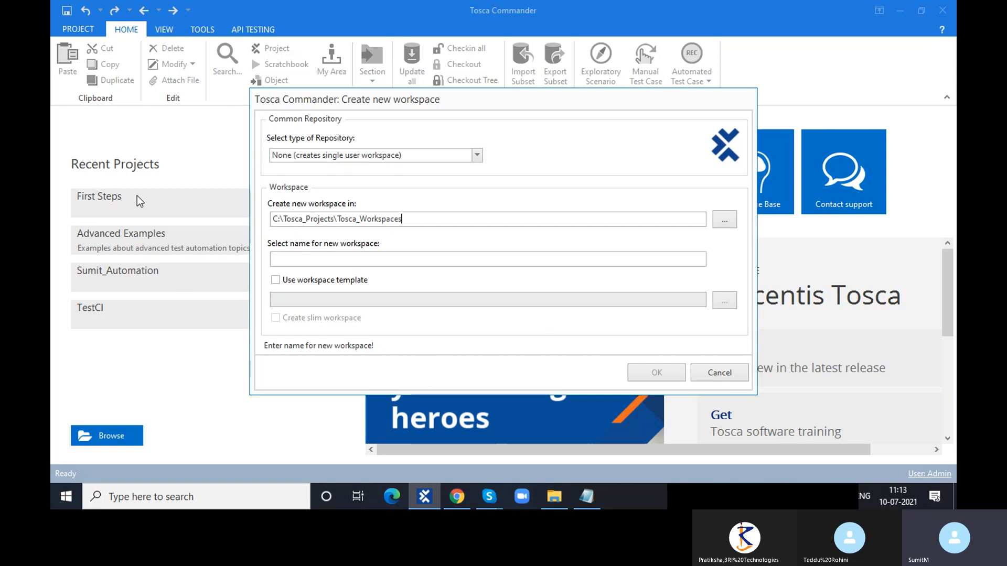
{"action": "left_click", "coordinate": [478, 157]}
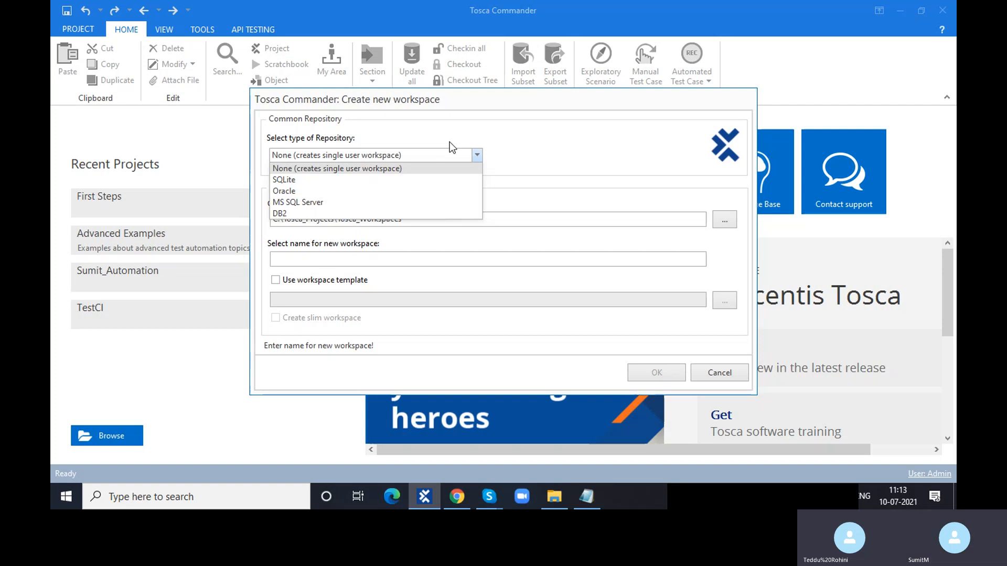
{"action": "left_click", "coordinate": [477, 153]}
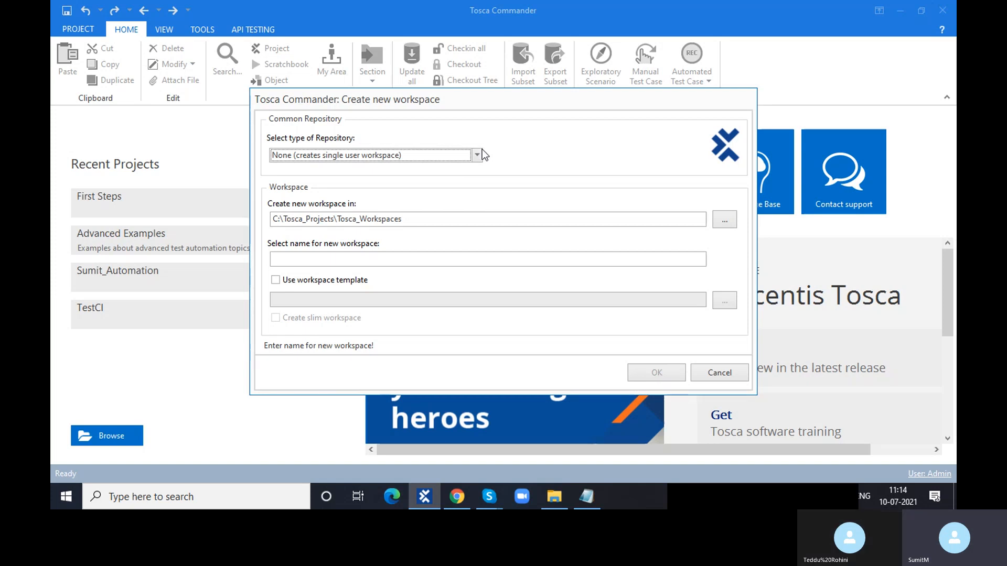
{"action": "left_click", "coordinate": [479, 154]}
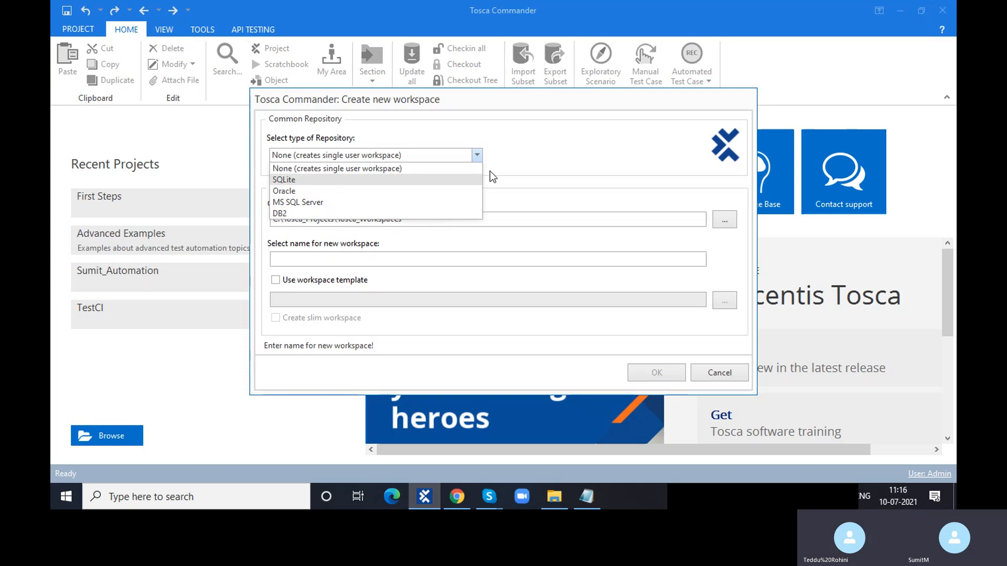
{"action": "left_click", "coordinate": [462, 169]}
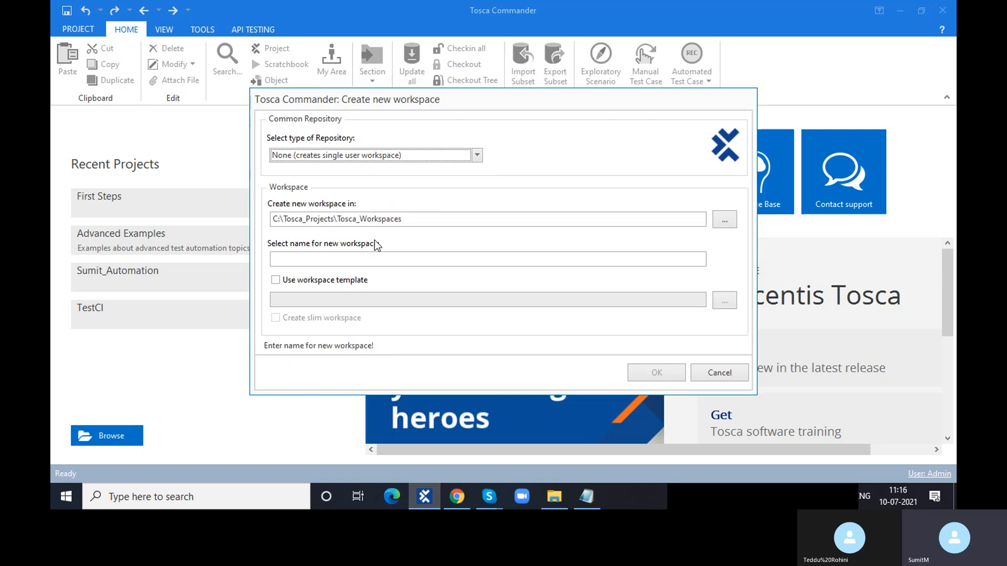
{"action": "left_click", "coordinate": [382, 256]}
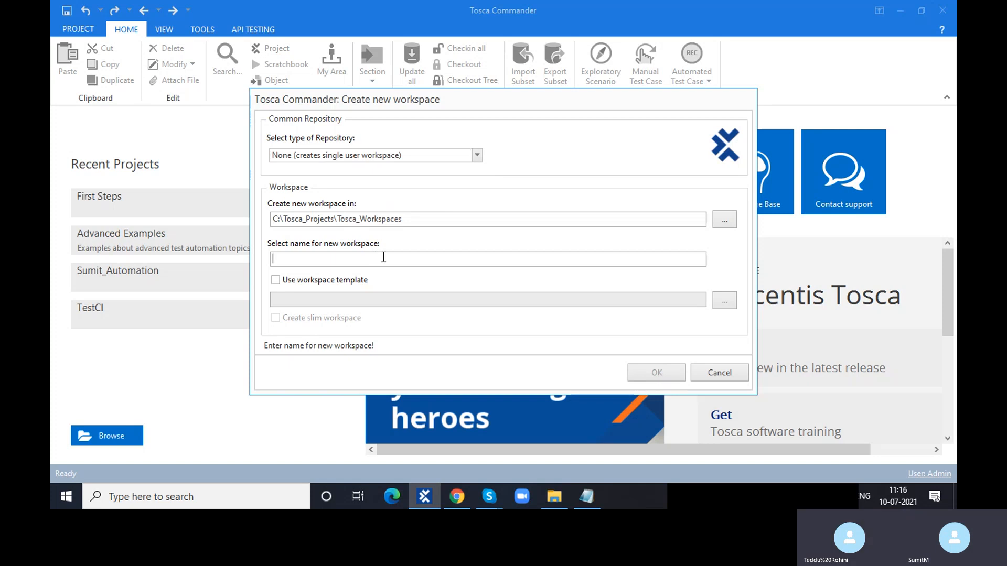
{"action": "left_click", "coordinate": [281, 281]}
{"action": "left_click", "coordinate": [278, 281]}
{"action": "left_click", "coordinate": [726, 374]}
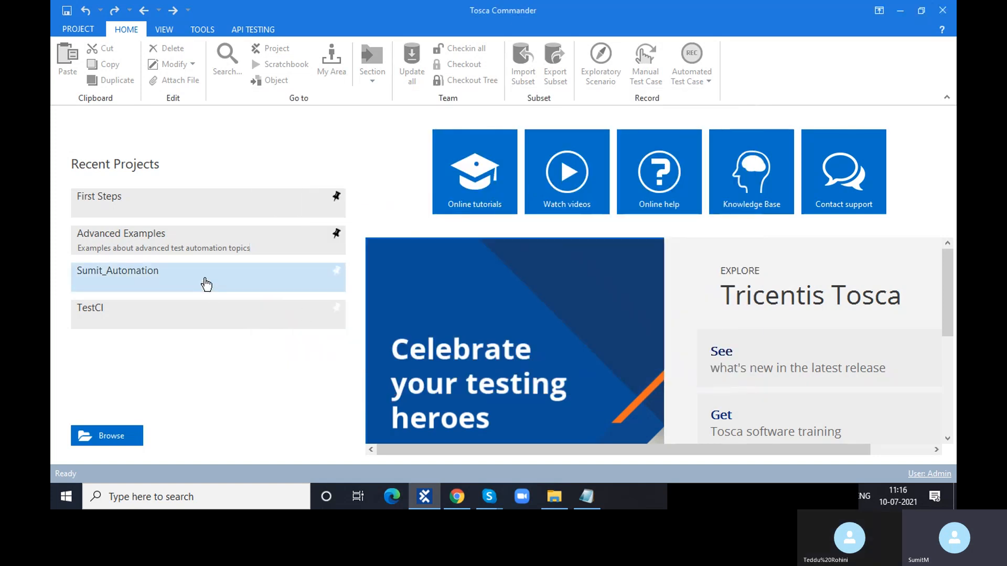
Reopen the recent automation workspace with its TestCases folder expanded, and check the topics in the Class6 notes.
{"action": "left_click", "coordinate": [168, 283]}
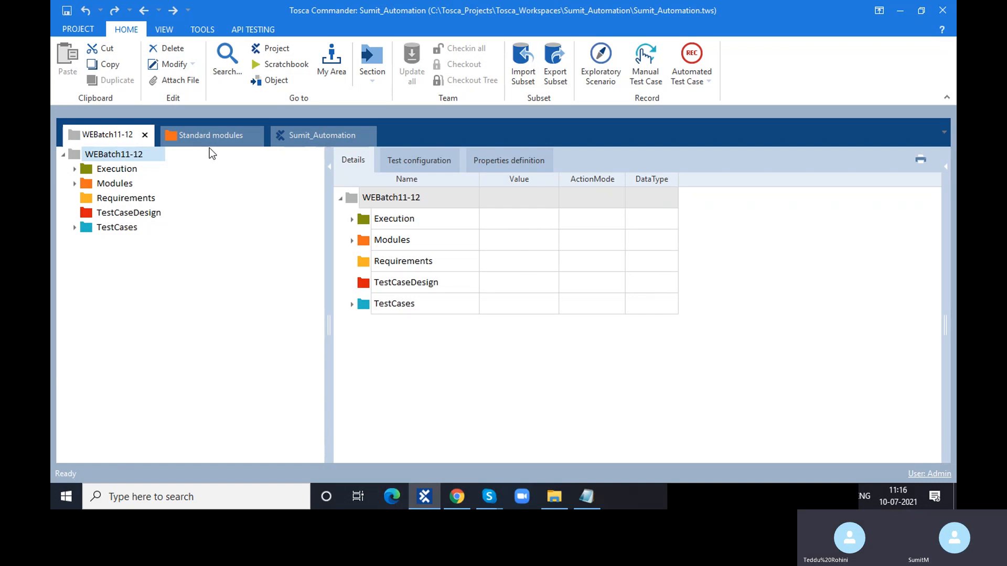
{"action": "left_click", "coordinate": [75, 228]}
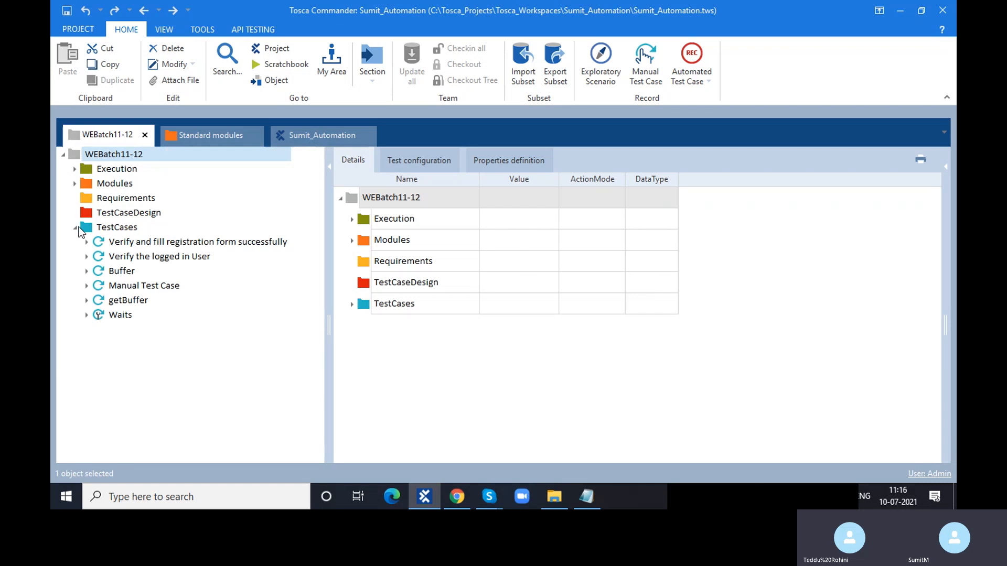
{"action": "left_click", "coordinate": [589, 499]}
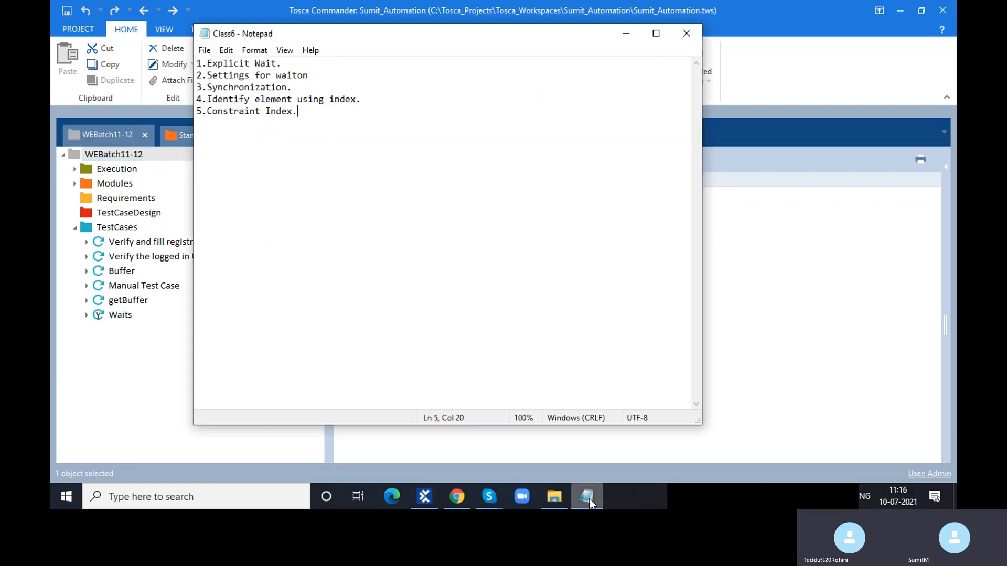
{"action": "left_click", "coordinate": [625, 35]}
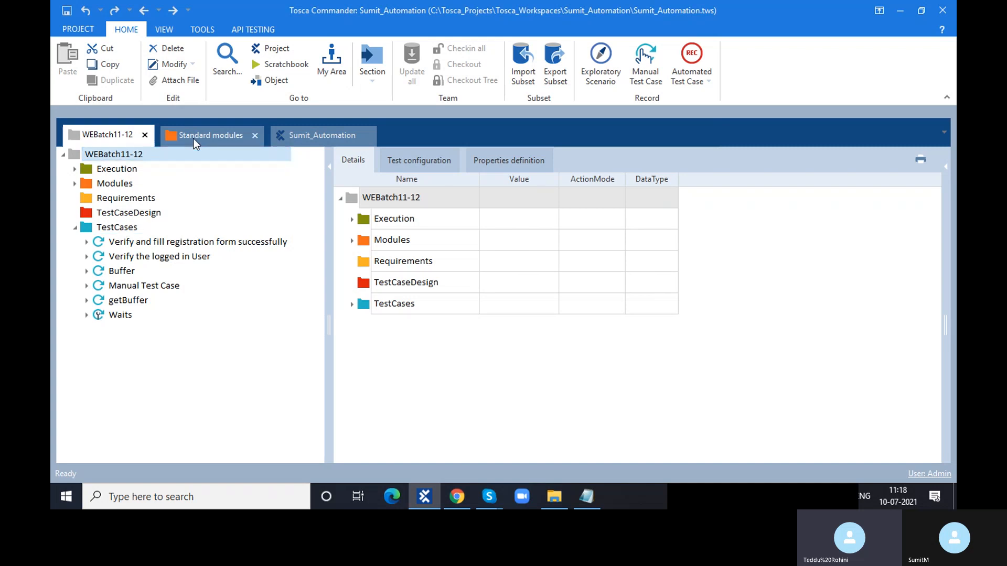
Expand the Waits test case's Implicit and Explicit folders and examine the Implicit Click on Login and Login User steps.
{"action": "left_click", "coordinate": [87, 315]}
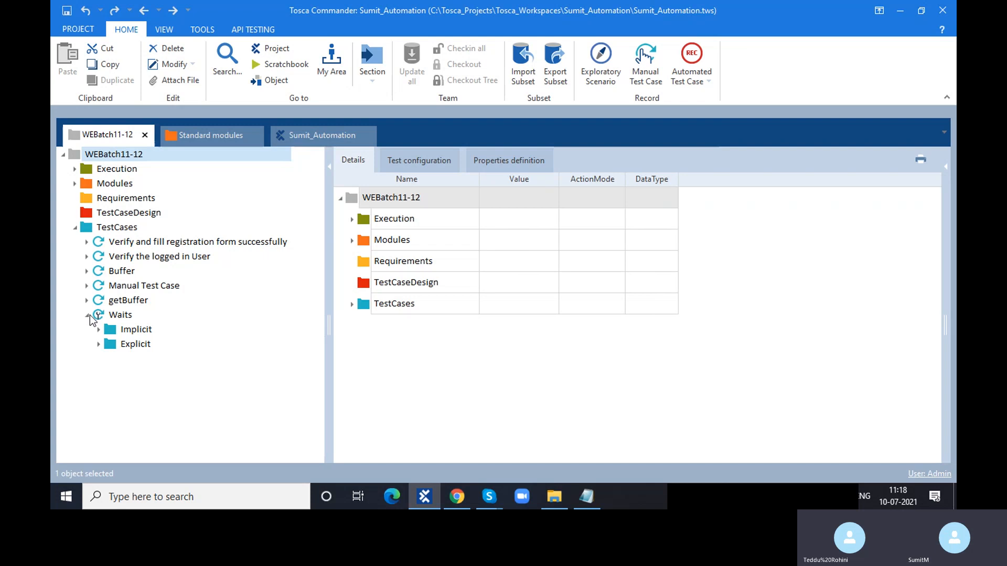
{"action": "left_click", "coordinate": [97, 330]}
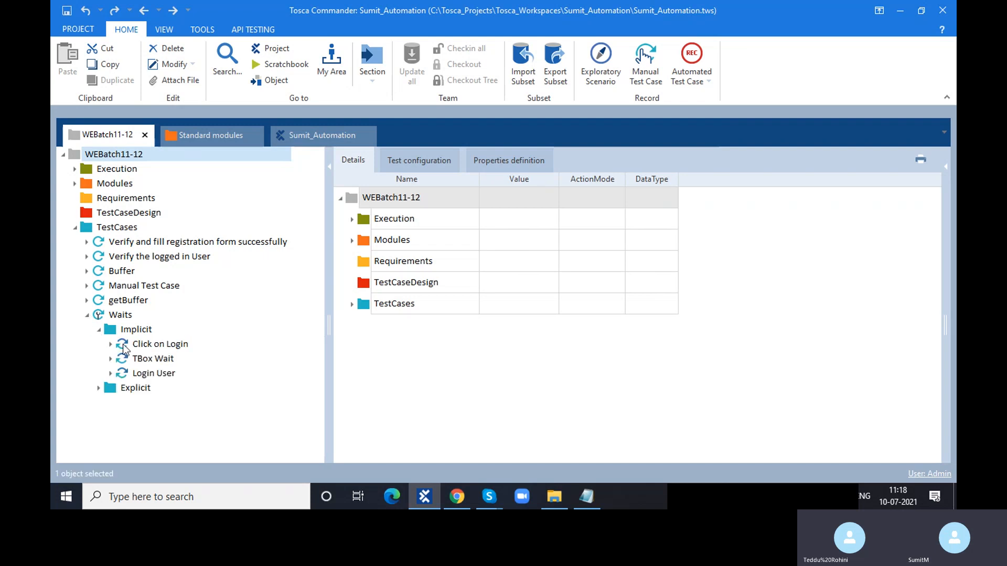
{"action": "left_click", "coordinate": [98, 389]}
{"action": "left_click", "coordinate": [149, 346]}
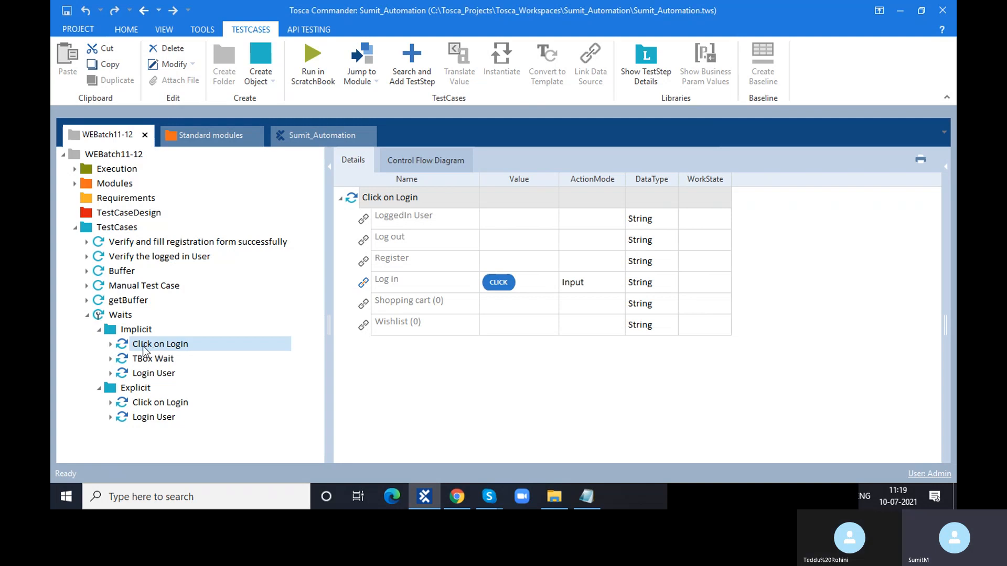
{"action": "left_click", "coordinate": [148, 375]}
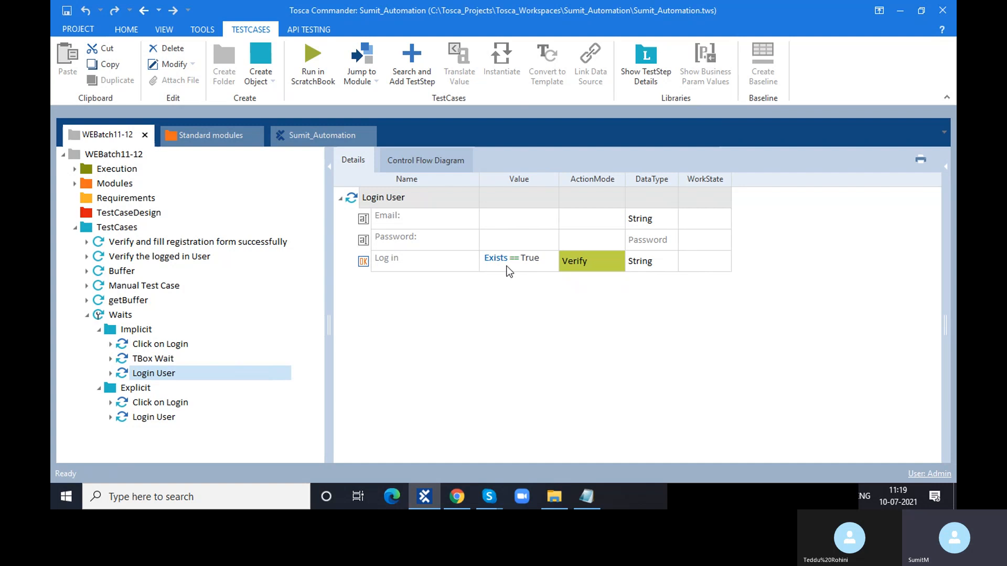
Switch to Chrome, replace the Gmail tab with demowebshop.tricentis.com and open the shop's login page.
{"action": "left_click", "coordinate": [465, 501]}
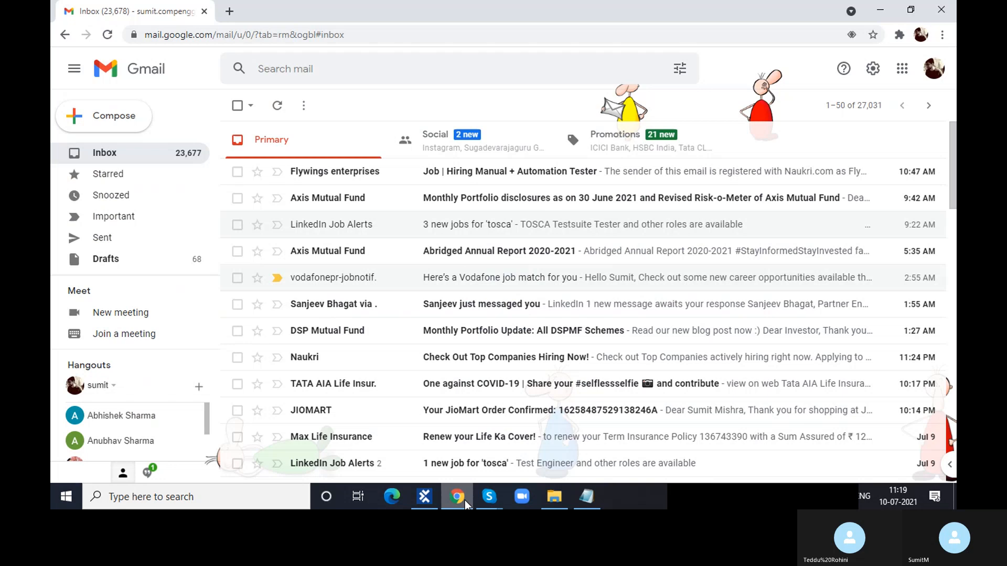
{"action": "left_click", "coordinate": [230, 11]}
{"action": "left_click", "coordinate": [204, 11]}
{"action": "type", "text": "demowebshop.tricentis.com"}
{"action": "key", "text": "Return"}
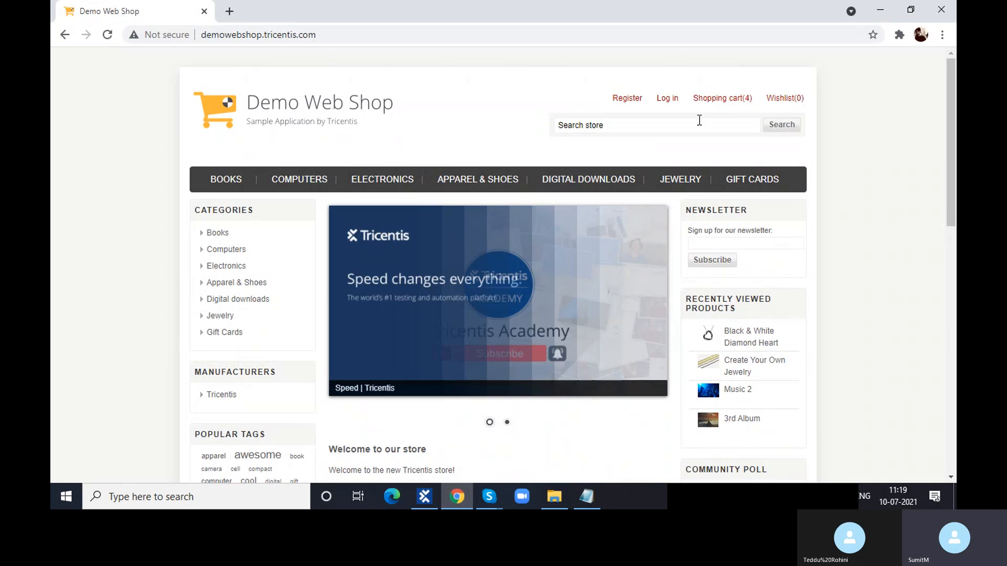
{"action": "left_click", "coordinate": [669, 100]}
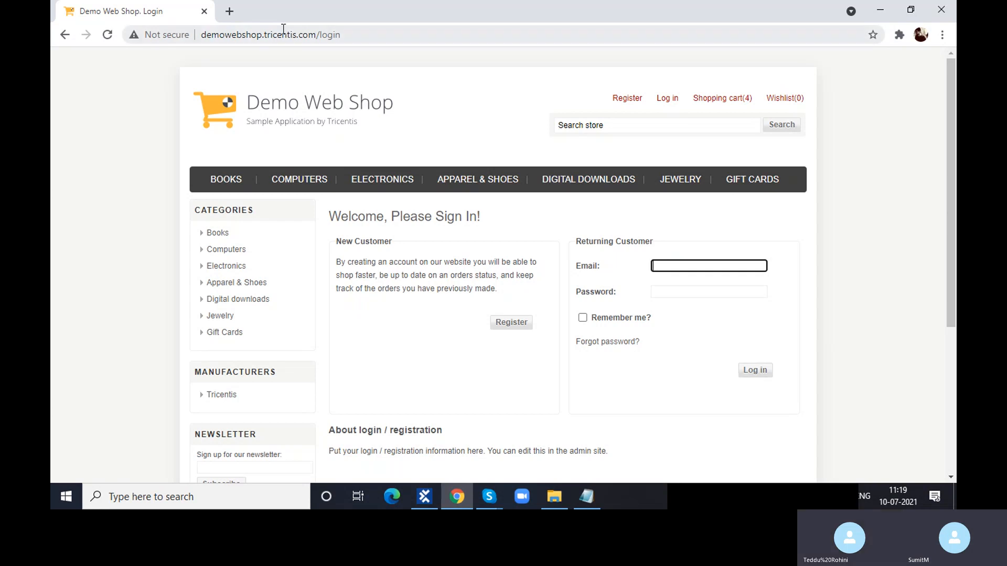
Open the Microsoft 365 setup page in a separate tab, look through it and close that tab.
{"action": "left_click", "coordinate": [229, 11]}
{"action": "left_click", "coordinate": [477, 345]}
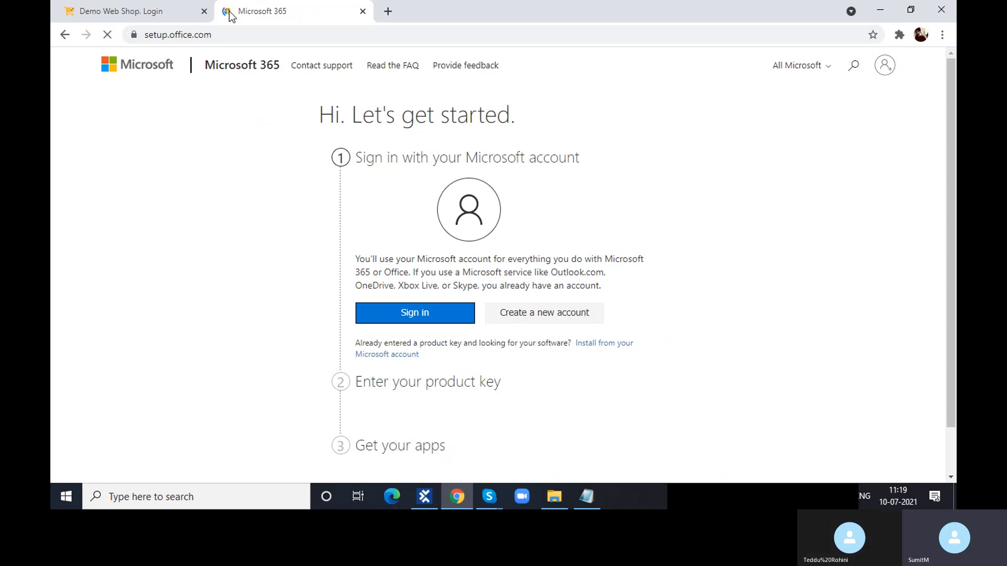
{"action": "scroll", "coordinate": [369, 193], "scroll_direction": "down", "scroll_amount": 1}
{"action": "scroll", "coordinate": [370, 196], "scroll_direction": "down", "scroll_amount": 1}
{"action": "scroll", "coordinate": [389, 231], "scroll_direction": "up", "scroll_amount": 3}
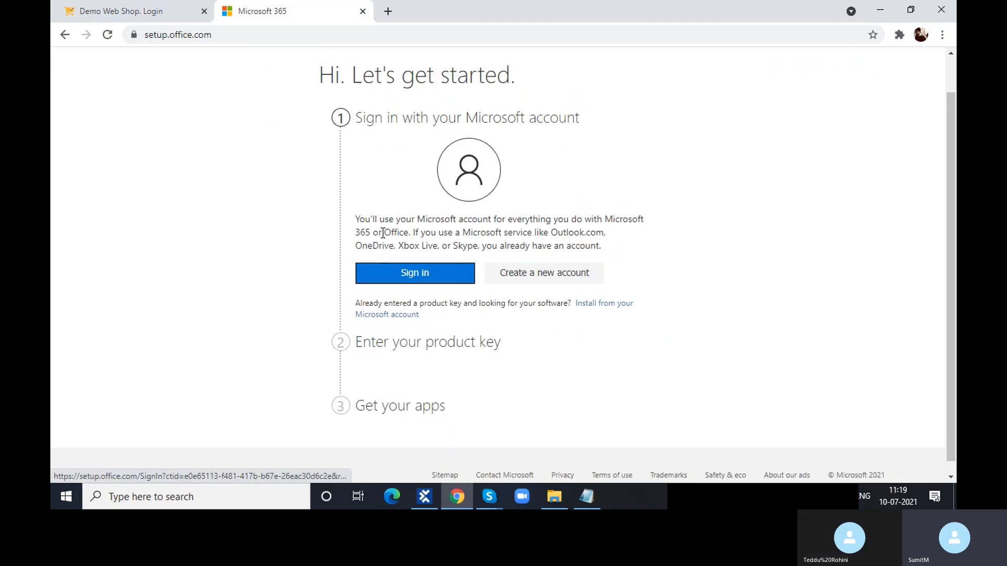
{"action": "left_click", "coordinate": [362, 11]}
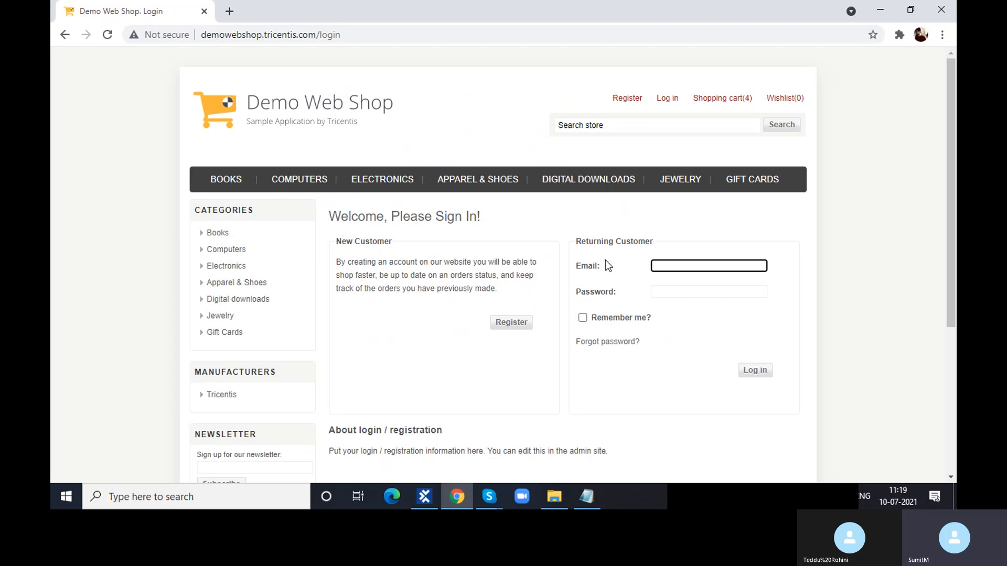
Switch to Tosca Commander and examine the Implicit folder's Click on Login and Login User steps.
{"action": "left_click", "coordinate": [424, 497]}
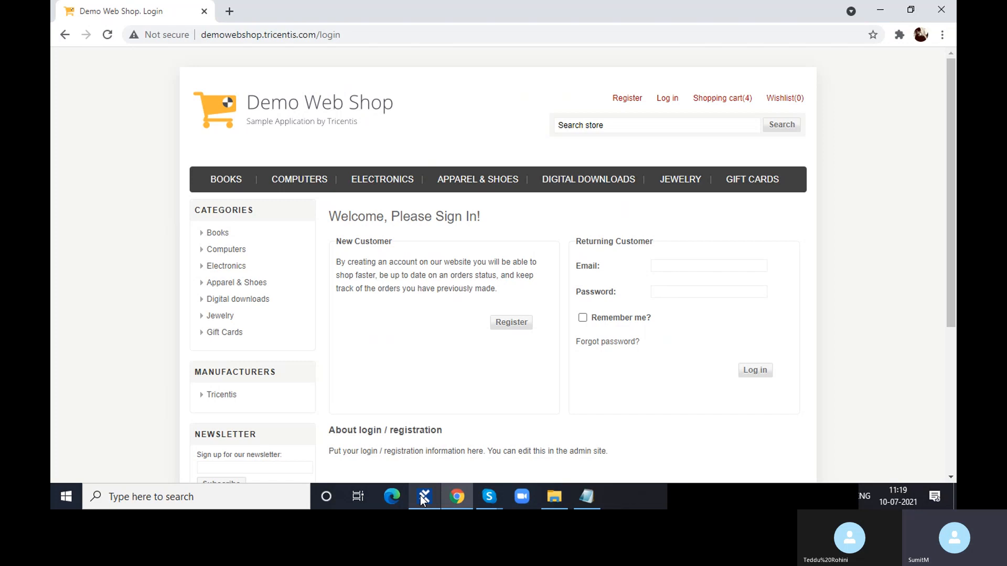
{"action": "left_click", "coordinate": [160, 344]}
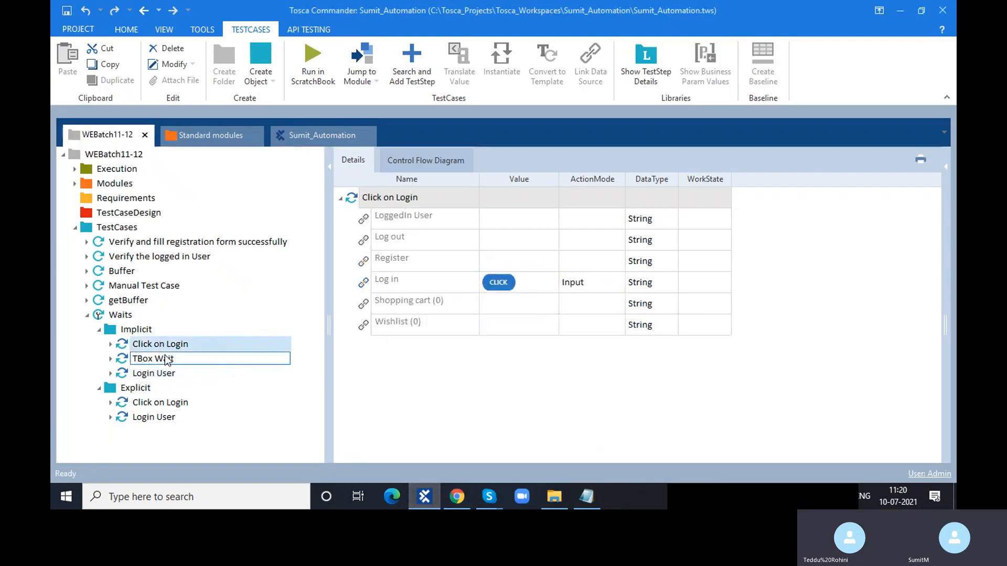
{"action": "left_click", "coordinate": [177, 373]}
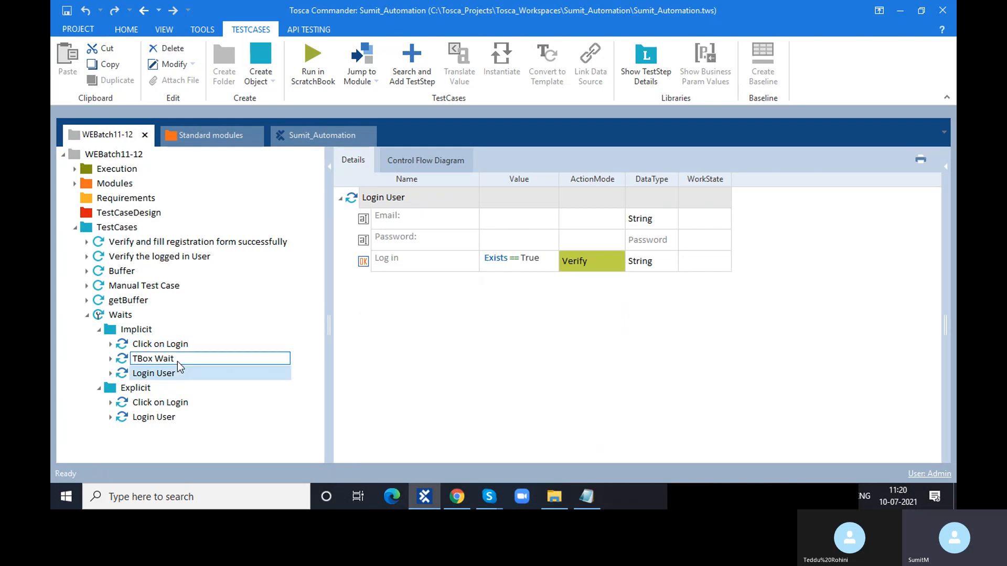
Run the Implicit folder's TBox Wait step in ScratchBook, check its log and close the results.
{"action": "left_click", "coordinate": [177, 361]}
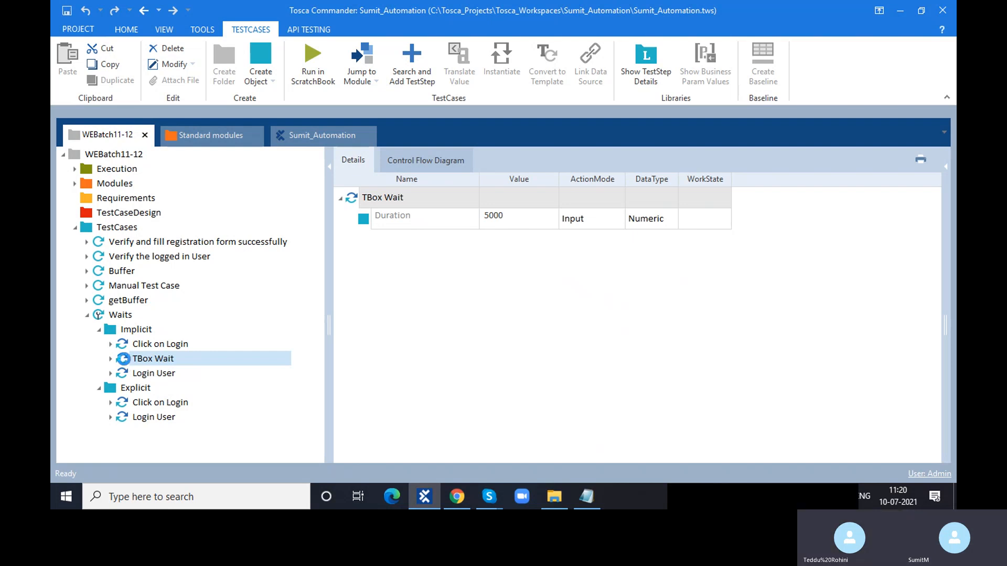
{"action": "key", "text": "F6"}
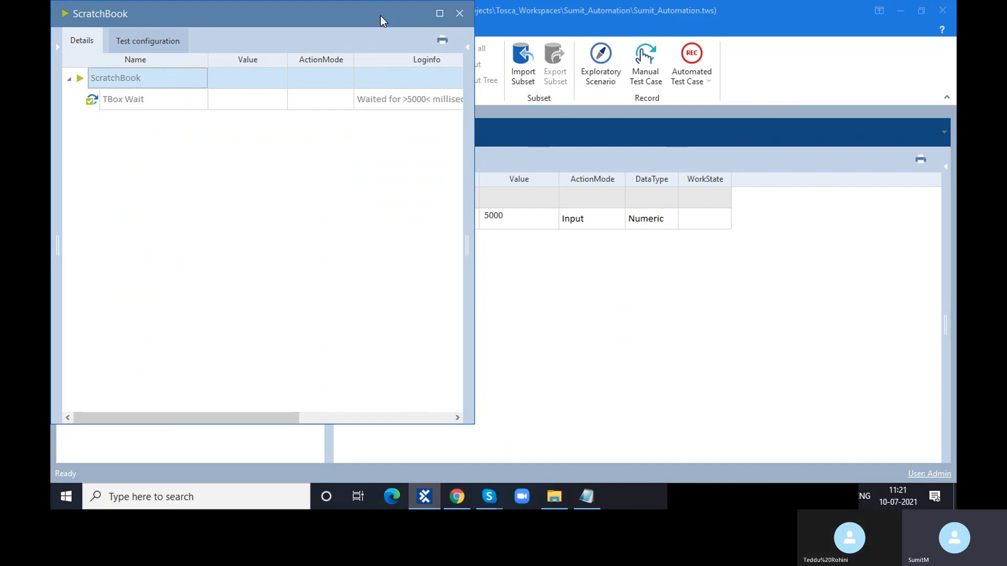
{"action": "left_click_drag", "start_coordinate": [382, 16], "coordinate": [399, 36]}
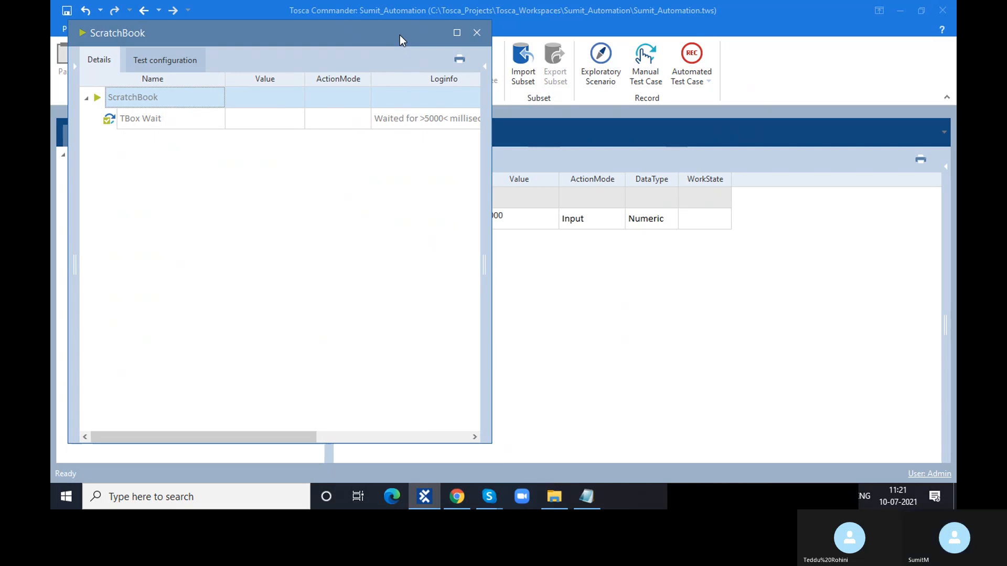
{"action": "left_click", "coordinate": [477, 33]}
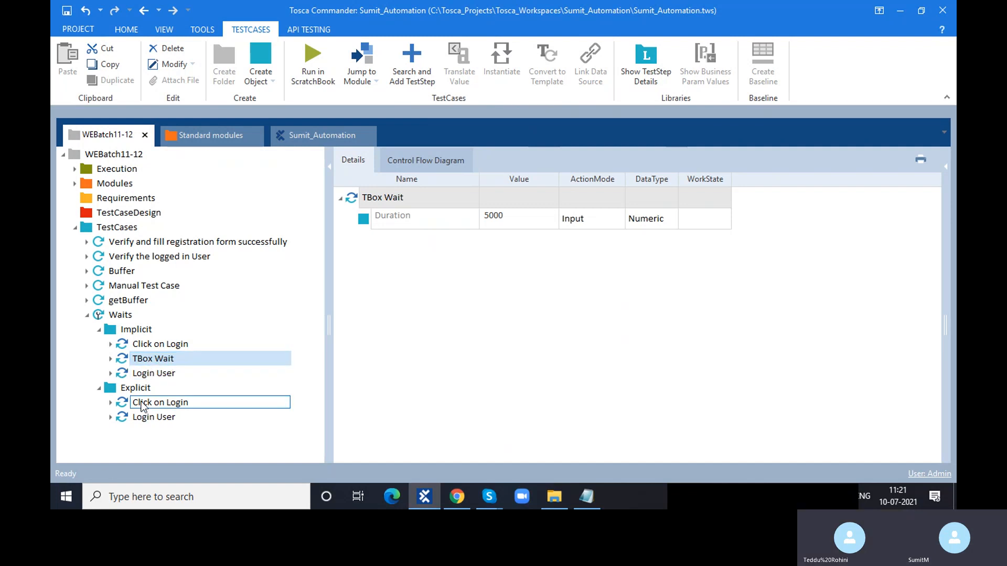
Examine the Explicit folder, and review the Implicit Click on Login, TBox Wait and Login User steps in order.
{"action": "left_click", "coordinate": [128, 403]}
{"action": "left_click", "coordinate": [130, 387]}
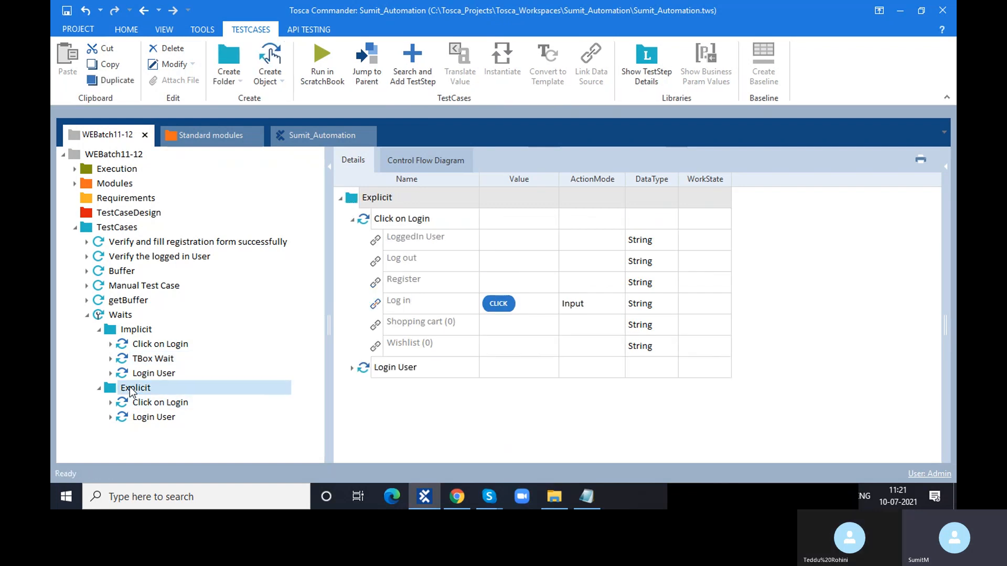
{"action": "left_click", "coordinate": [150, 346]}
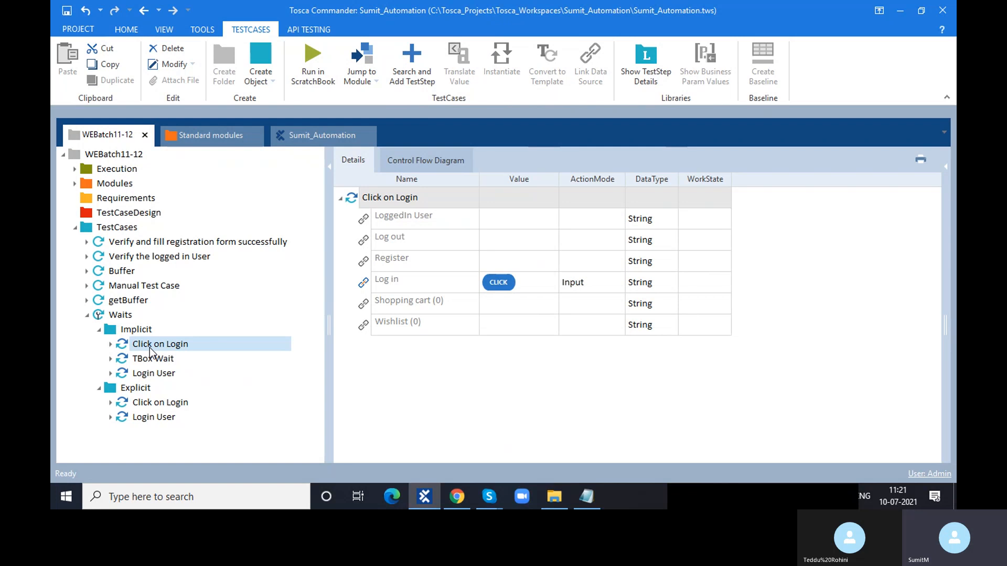
{"action": "left_click", "coordinate": [153, 358]}
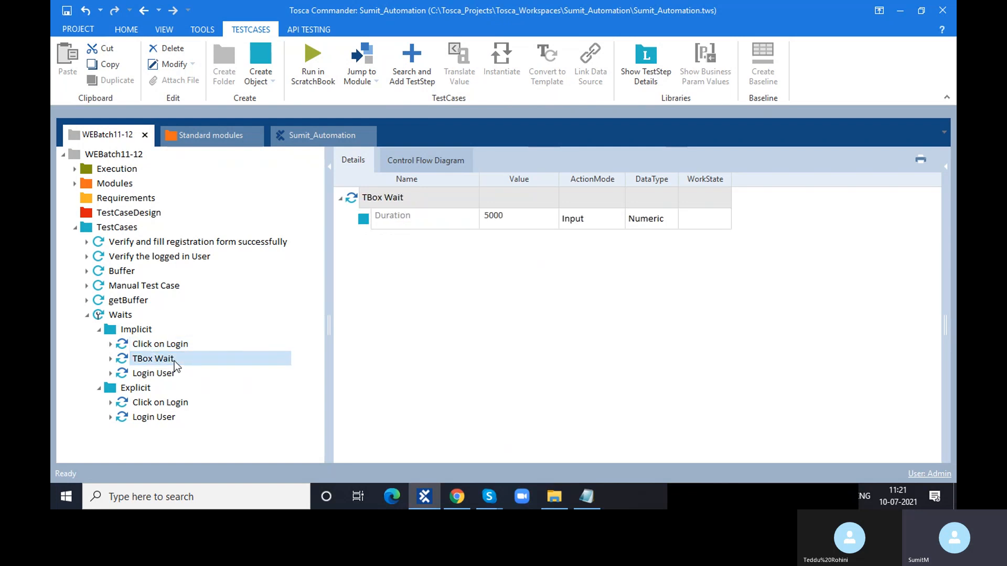
{"action": "left_click", "coordinate": [169, 378]}
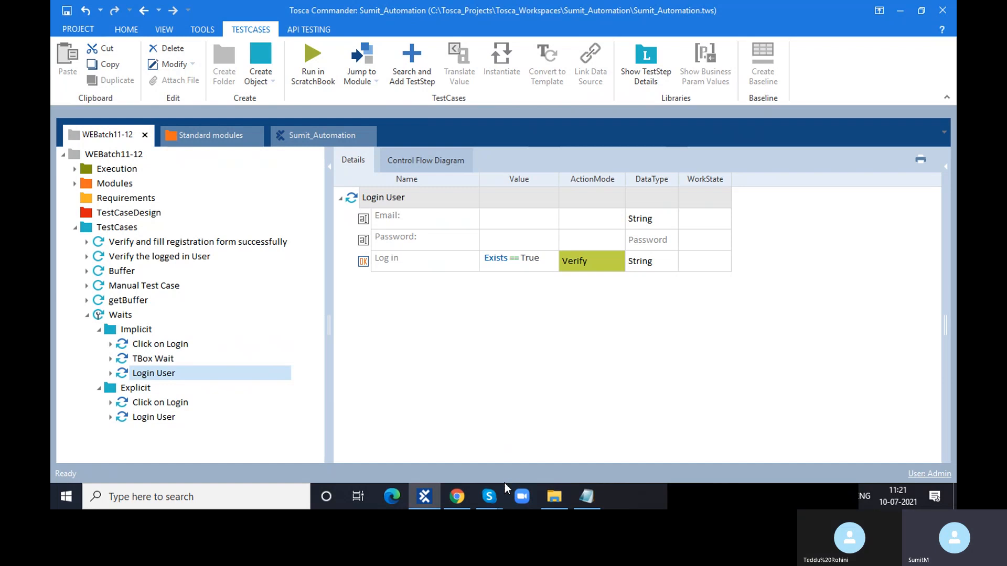
Return the Demo Web Shop in Chrome to its home page and run the Implicit folder in Tosca's ScratchBook.
{"action": "left_click", "coordinate": [456, 497]}
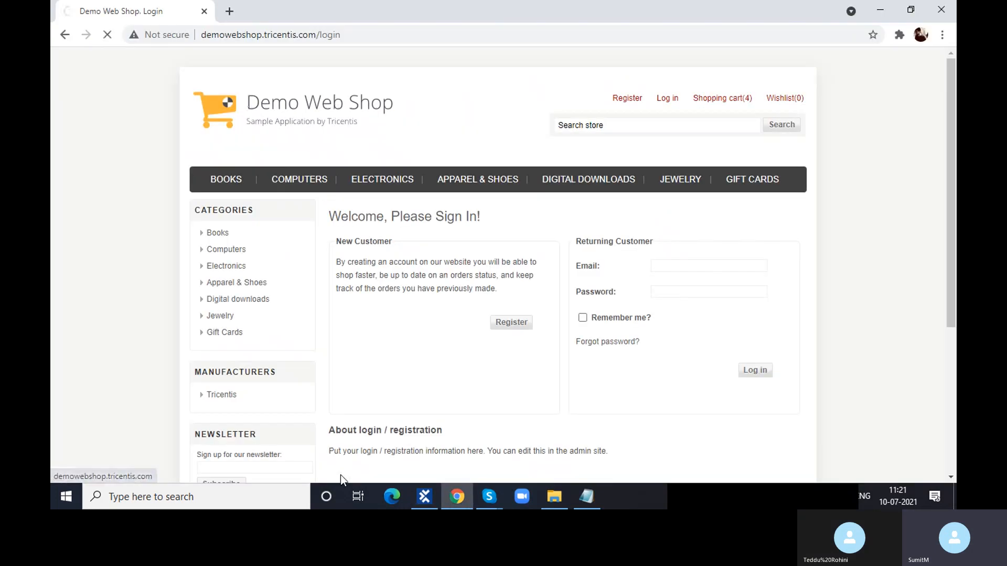
{"action": "left_click", "coordinate": [424, 496]}
{"action": "left_click", "coordinate": [156, 327]}
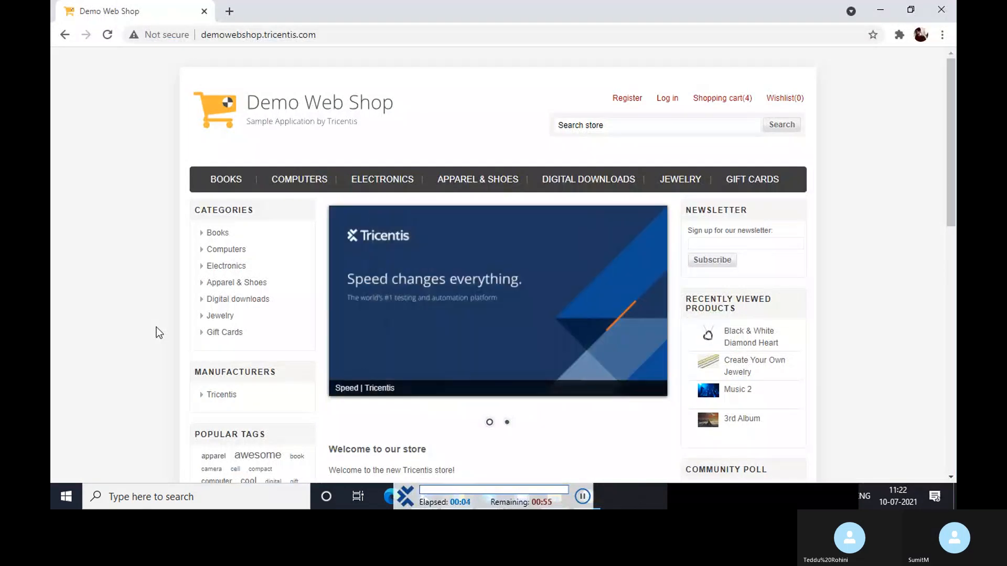
{"action": "left_click", "coordinate": [666, 103]}
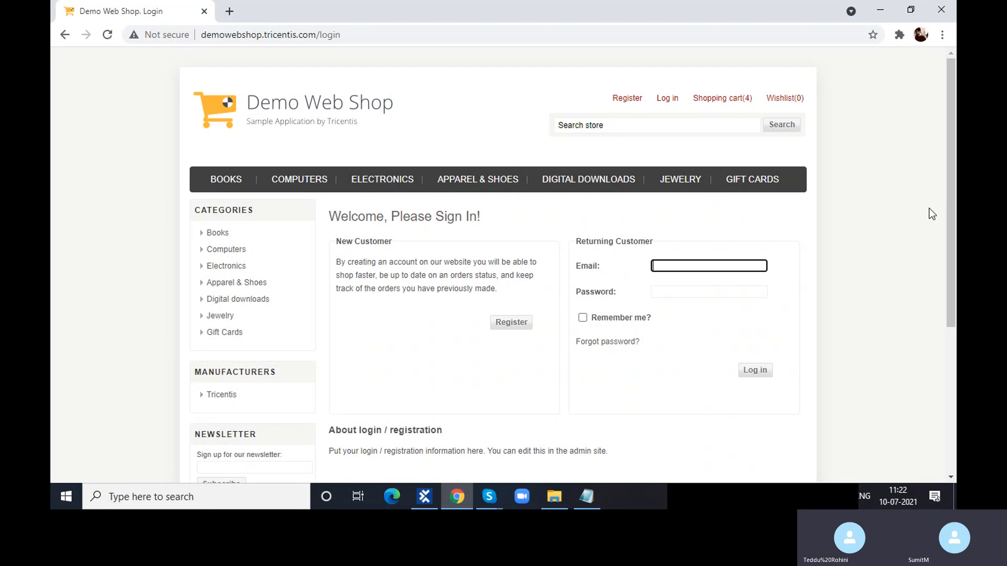
Check the Implicit run's total and per-step durations in the ScratchBook results, and close them.
{"action": "left_click", "coordinate": [422, 499]}
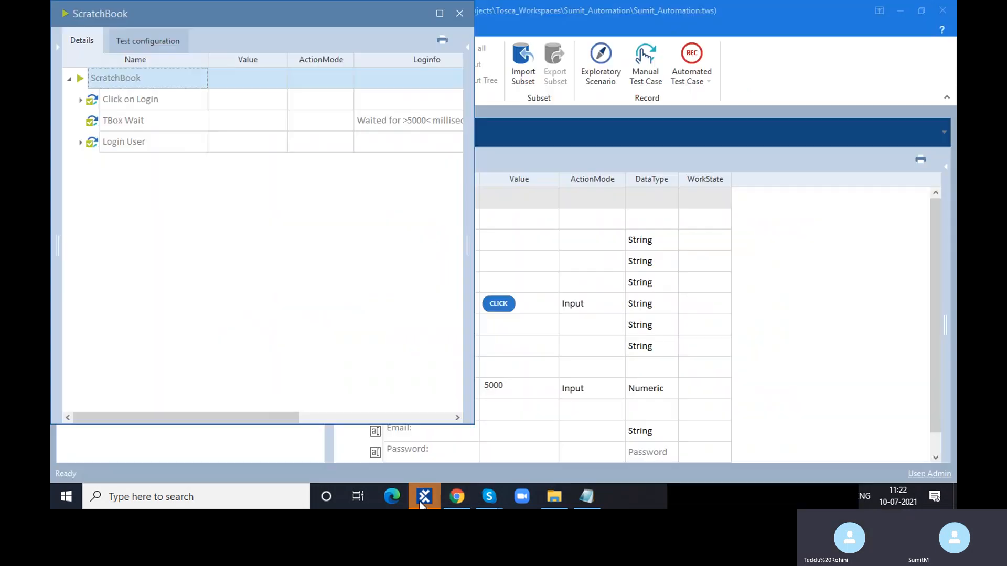
{"action": "left_click_drag", "start_coordinate": [179, 418], "coordinate": [310, 417]}
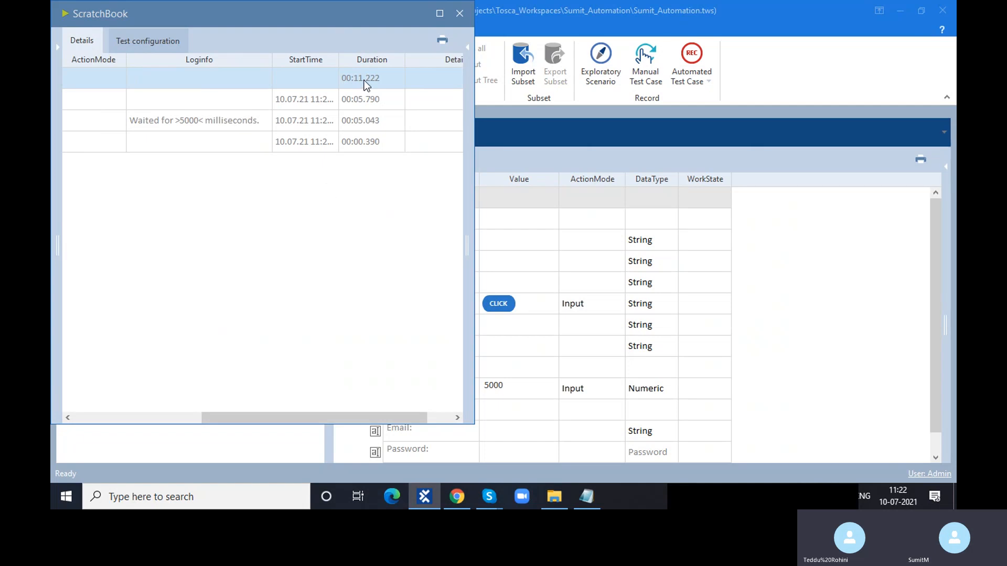
{"action": "left_click", "coordinate": [466, 16]}
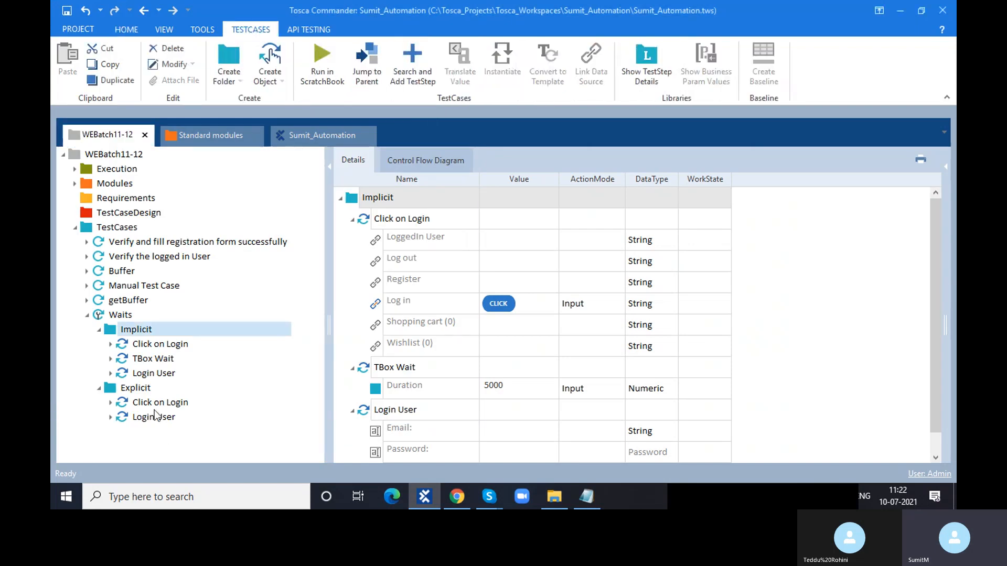
Compare the Explicit folder's Click on Login and Login User steps with the matching steps in the Implicit folder.
{"action": "left_click", "coordinate": [156, 388]}
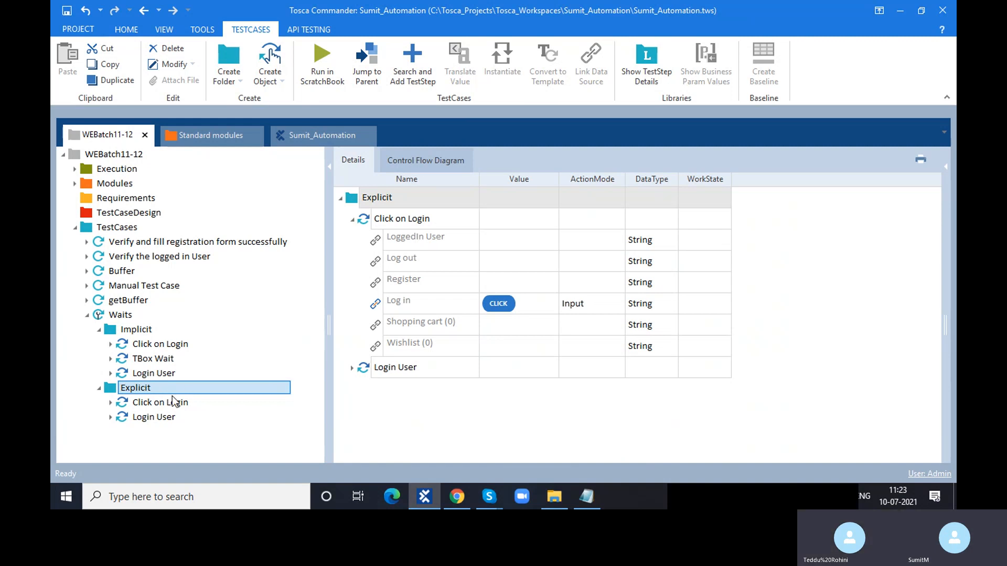
{"action": "left_click", "coordinate": [170, 403]}
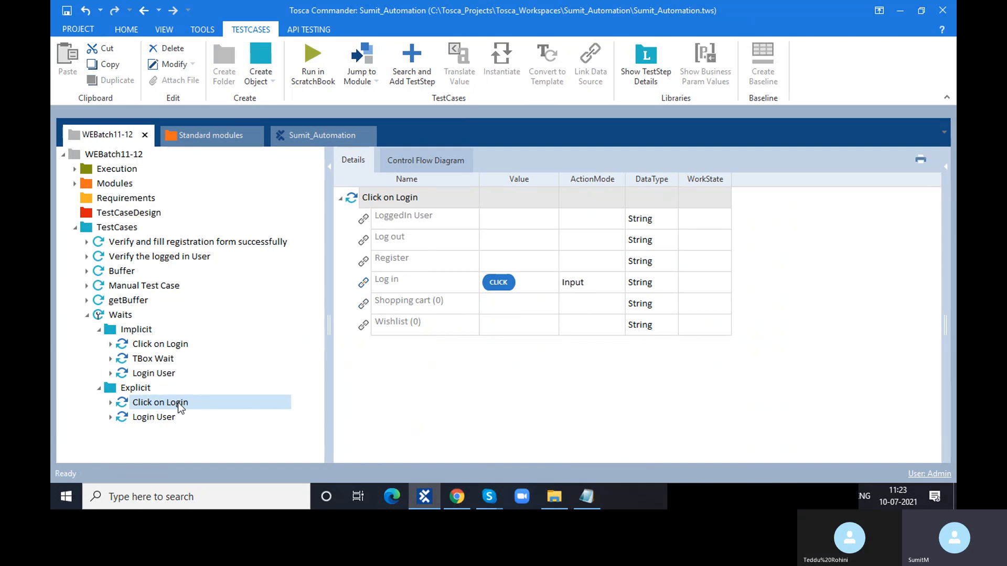
{"action": "left_click", "coordinate": [130, 389]}
{"action": "left_click", "coordinate": [160, 344]}
{"action": "left_click", "coordinate": [169, 376]}
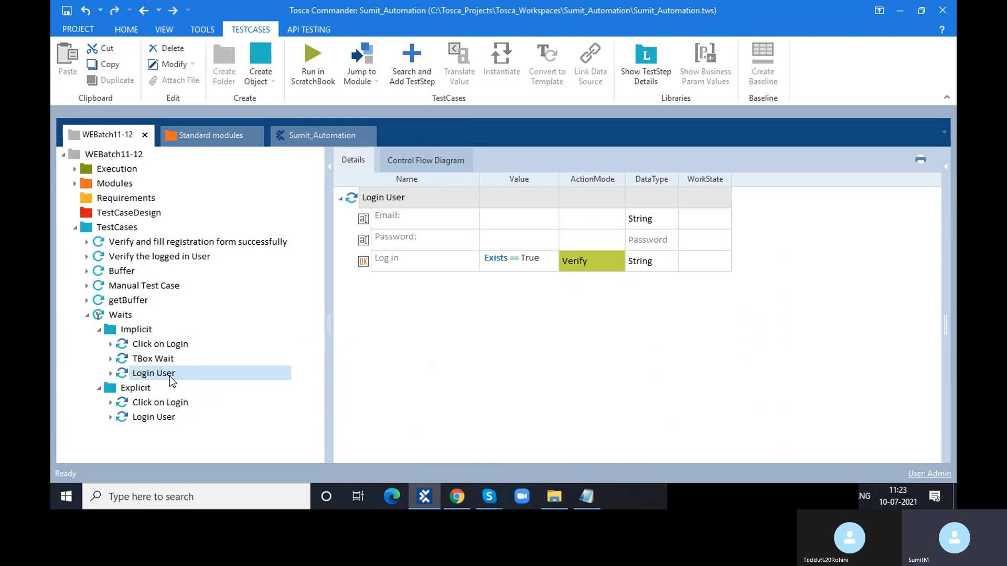
{"action": "left_click", "coordinate": [157, 403]}
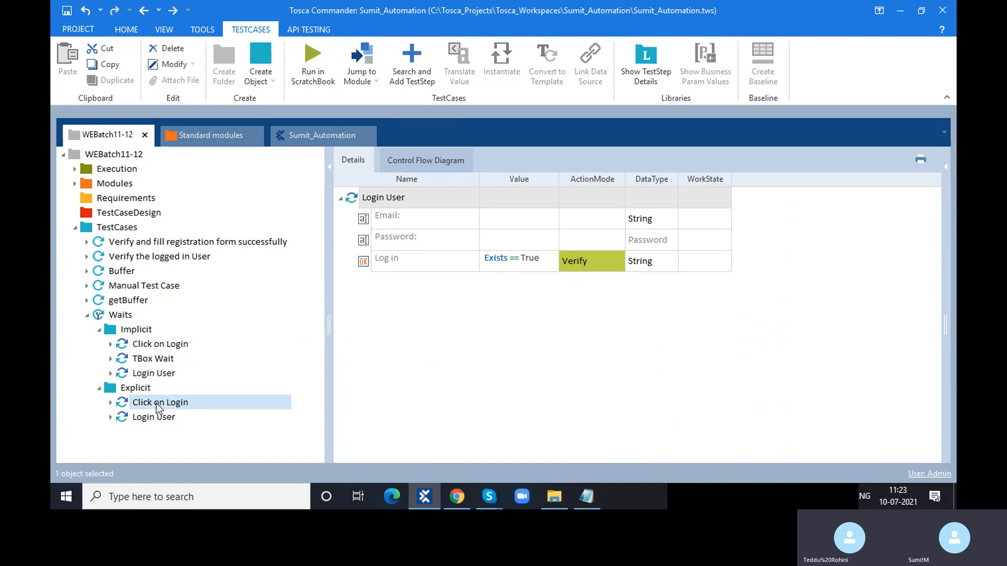
{"action": "left_click", "coordinate": [160, 418]}
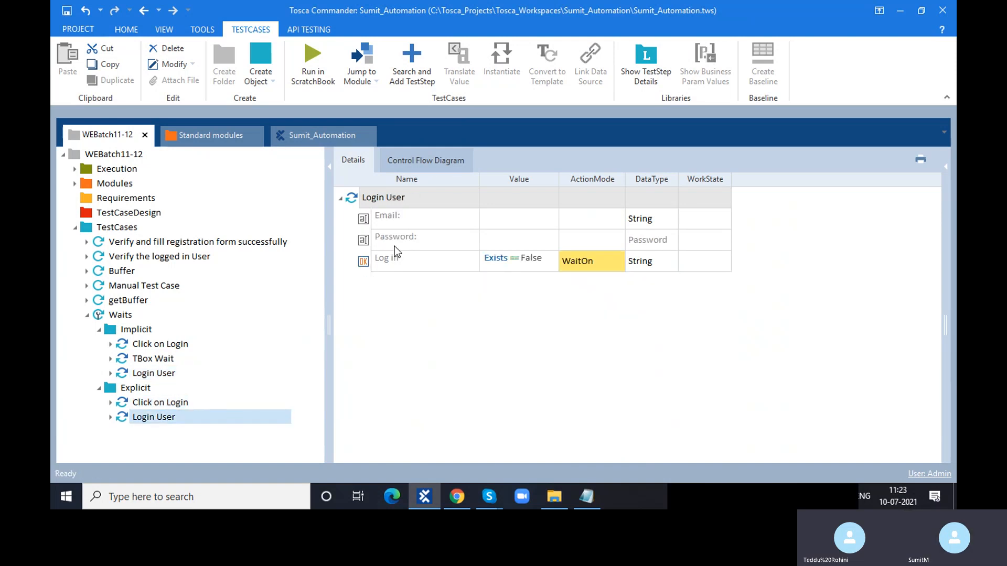
Change the Log in condition of the Explicit Login User step to Exists == True.
{"action": "left_click", "coordinate": [520, 261]}
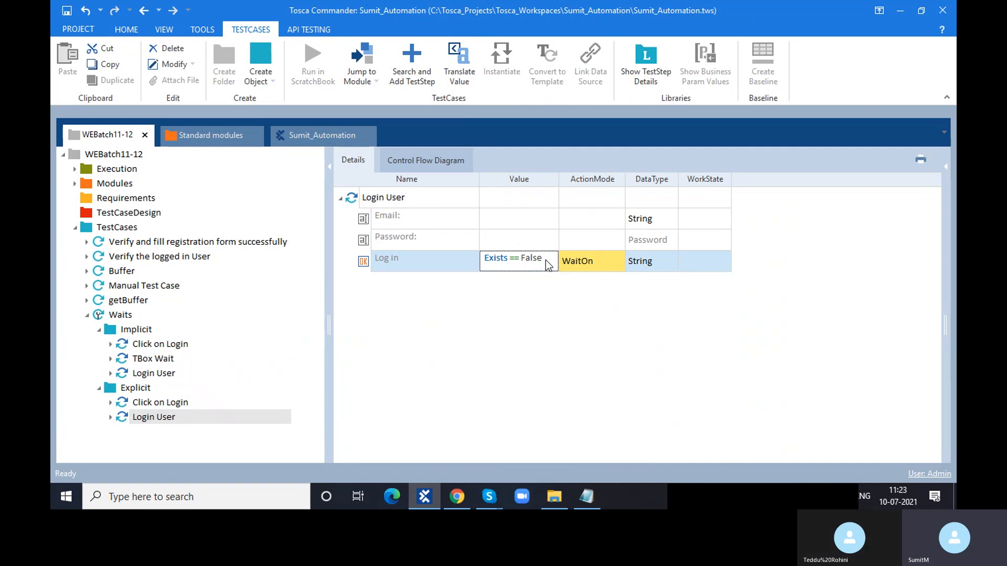
{"action": "left_click", "coordinate": [546, 260]}
{"action": "left_click_drag", "start_coordinate": [649, 278], "coordinate": [587, 279]}
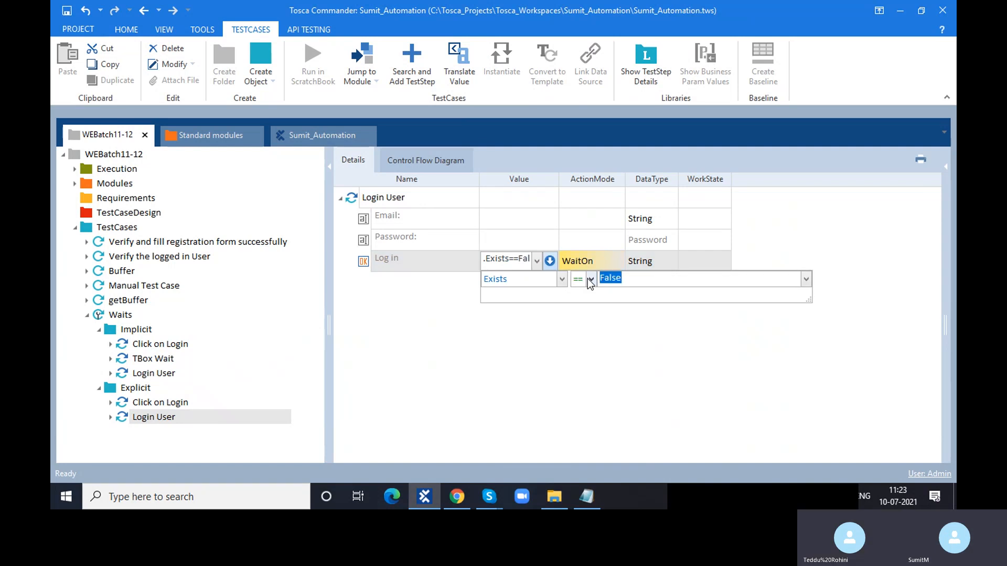
{"action": "type", "text": "r"}
{"action": "key", "text": "BackSpace"}
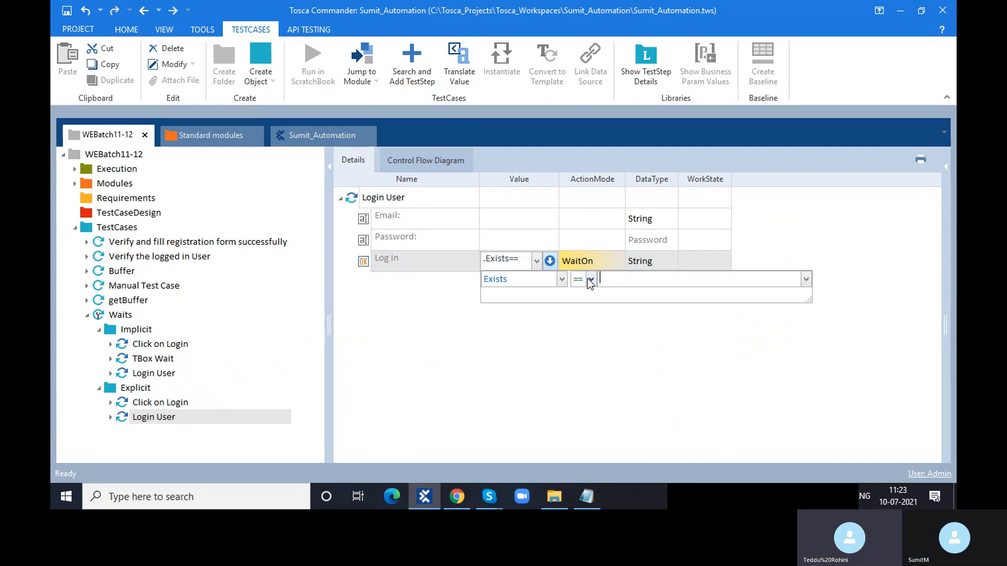
{"action": "type", "text": "True"}
{"action": "left_click", "coordinate": [570, 336]}
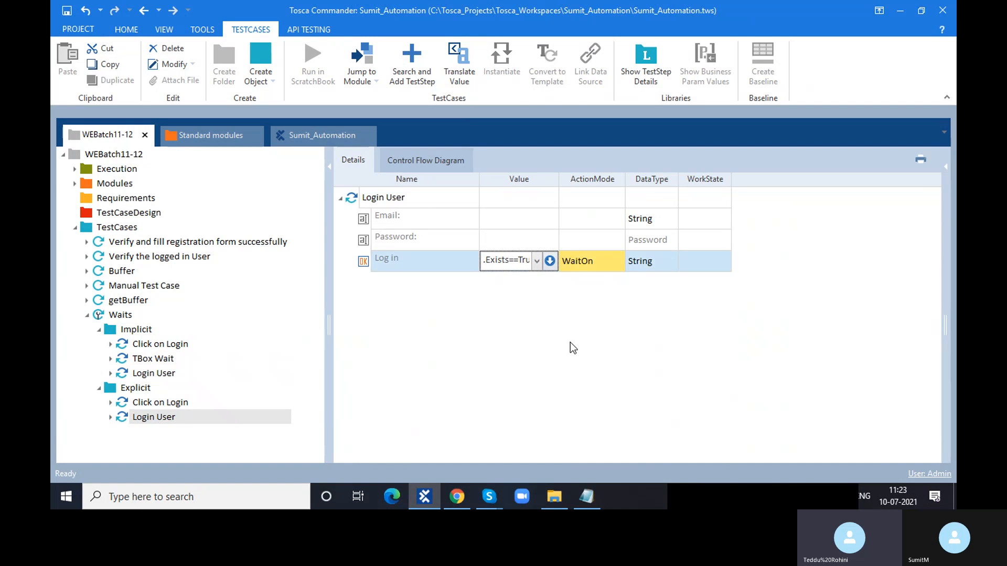
Run the Explicit folder in ScratchBook, returning the Demo Web Shop to its home page for the login test.
{"action": "left_click", "coordinate": [166, 403]}
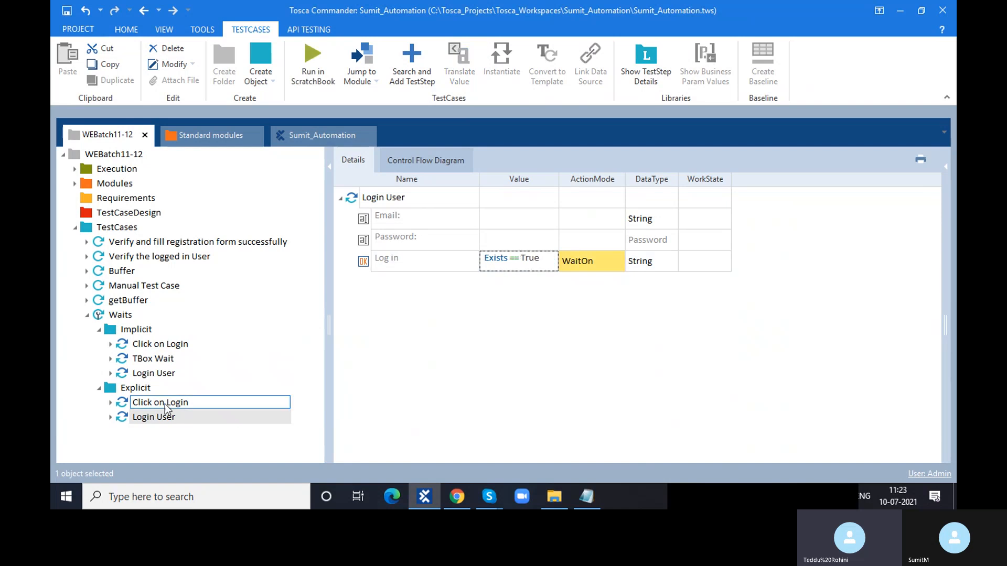
{"action": "left_click", "coordinate": [137, 391]}
{"action": "key", "text": "F6"}
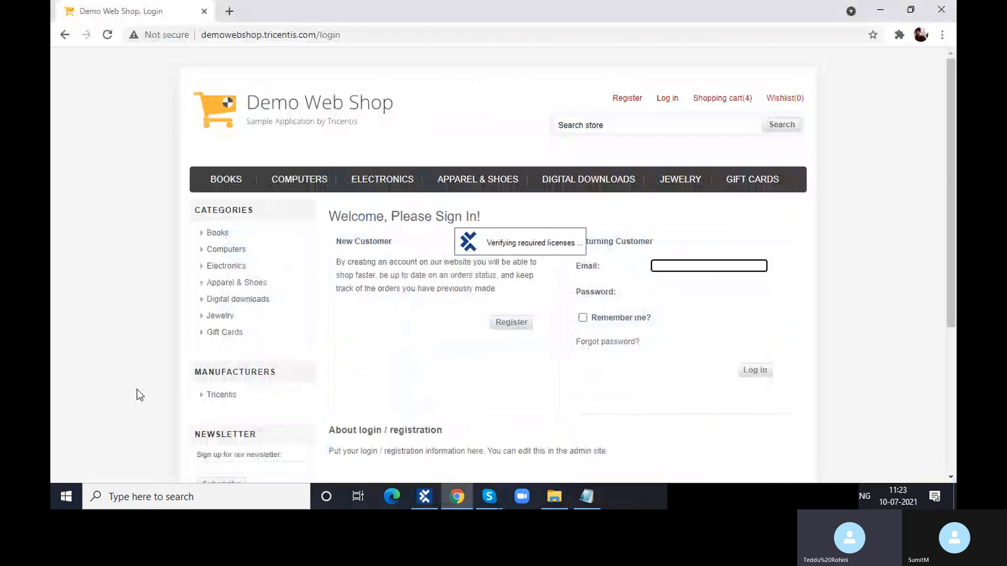
{"action": "left_click", "coordinate": [282, 131]}
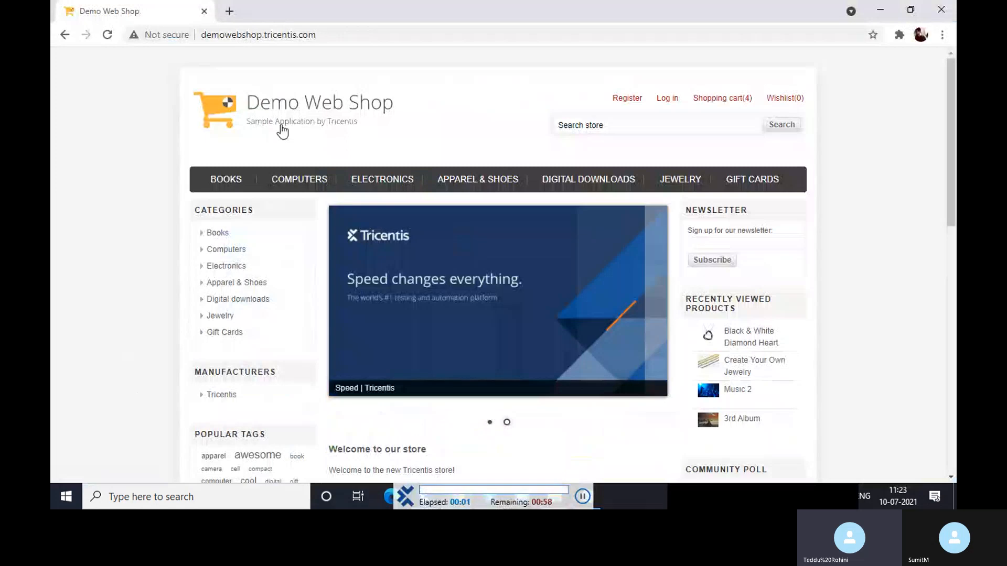
{"action": "left_click", "coordinate": [665, 105]}
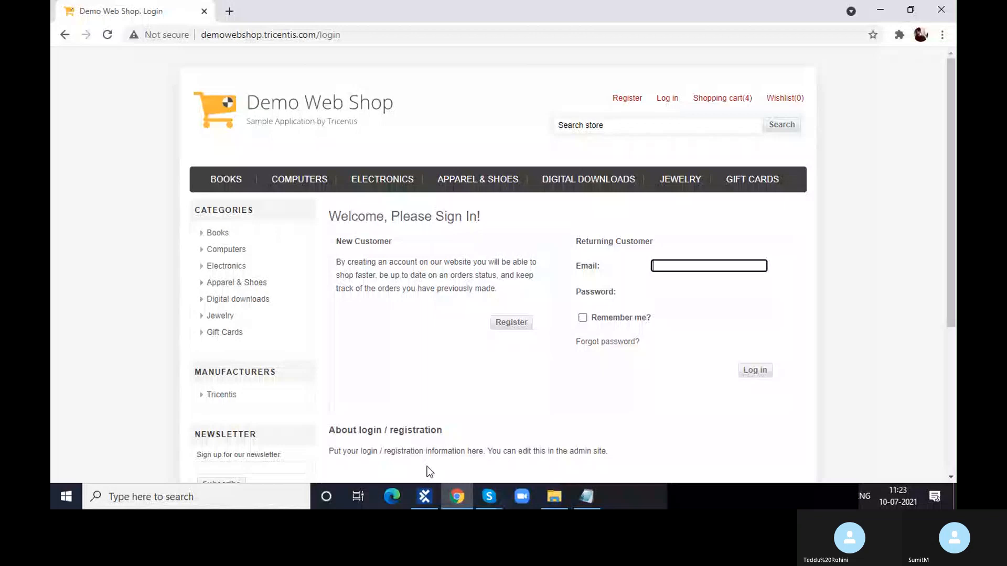
Switch back to Tosca Commander, check the Explicit run's durations in the ScratchBook results and close them.
{"action": "left_click", "coordinate": [421, 507]}
{"action": "left_click_drag", "start_coordinate": [217, 423], "coordinate": [342, 414]}
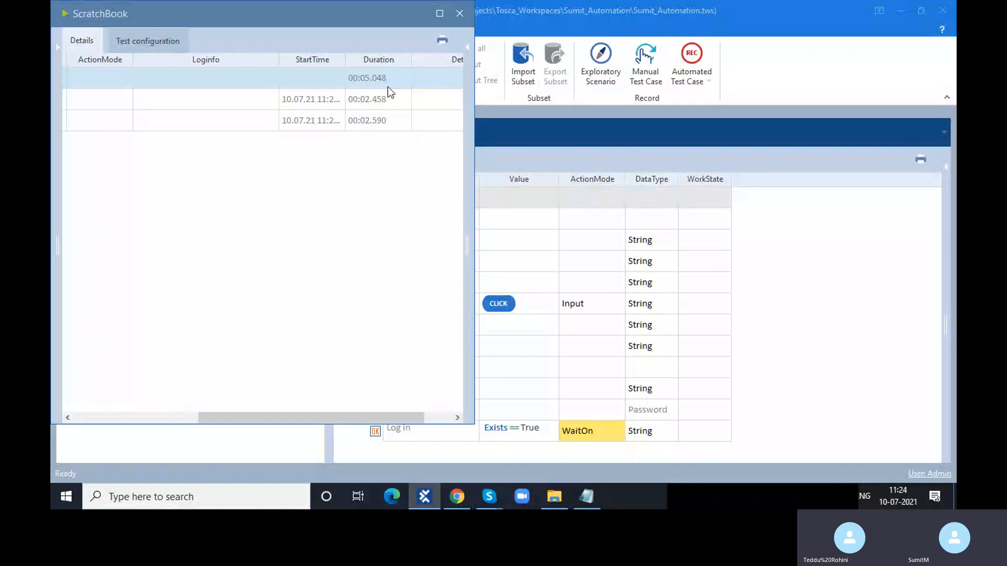
{"action": "left_click_drag", "start_coordinate": [370, 9], "coordinate": [429, 22]}
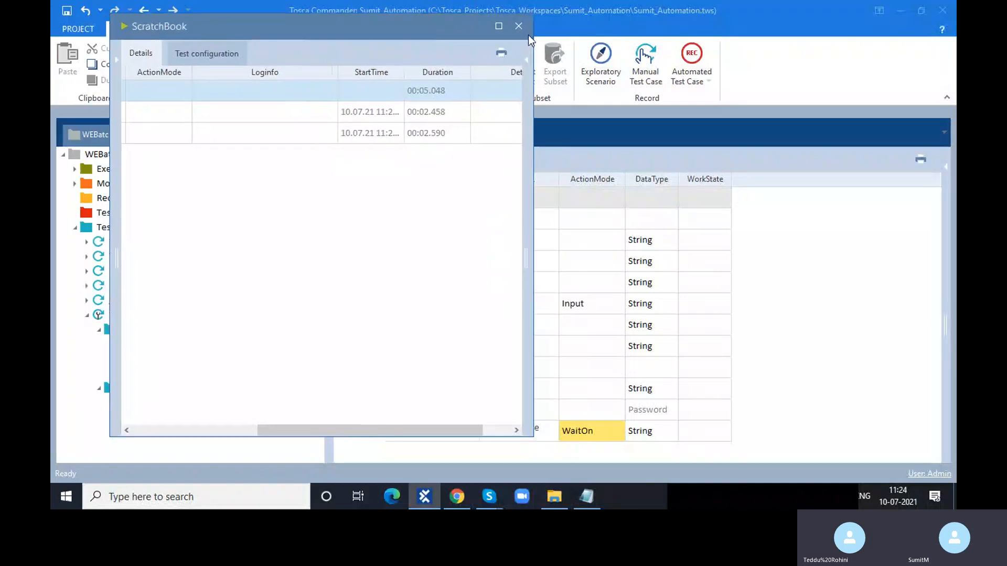
{"action": "left_click", "coordinate": [519, 26]}
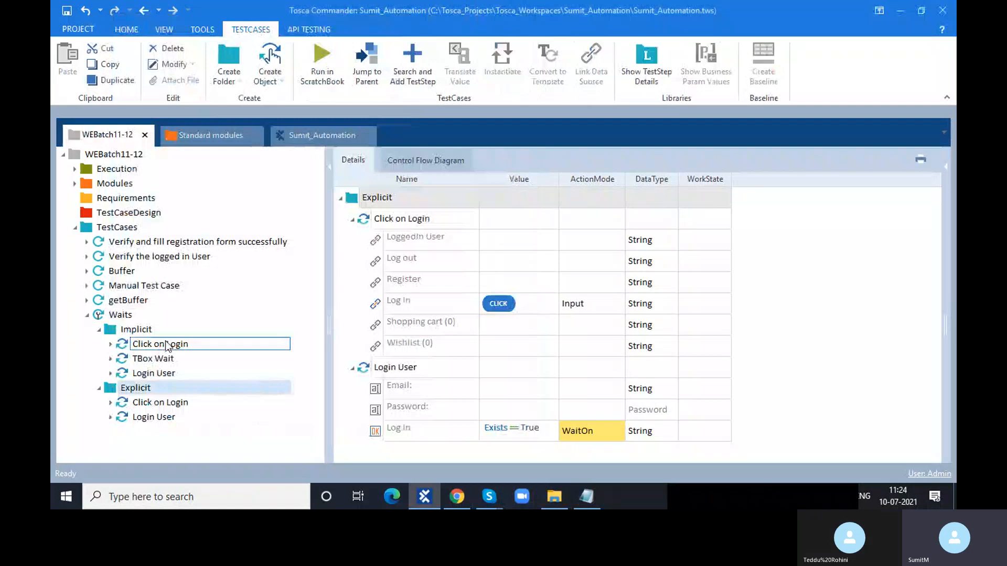
Compare the Implicit folder's TBox Wait step with the Explicit folder's Login User step.
{"action": "left_click", "coordinate": [175, 390]}
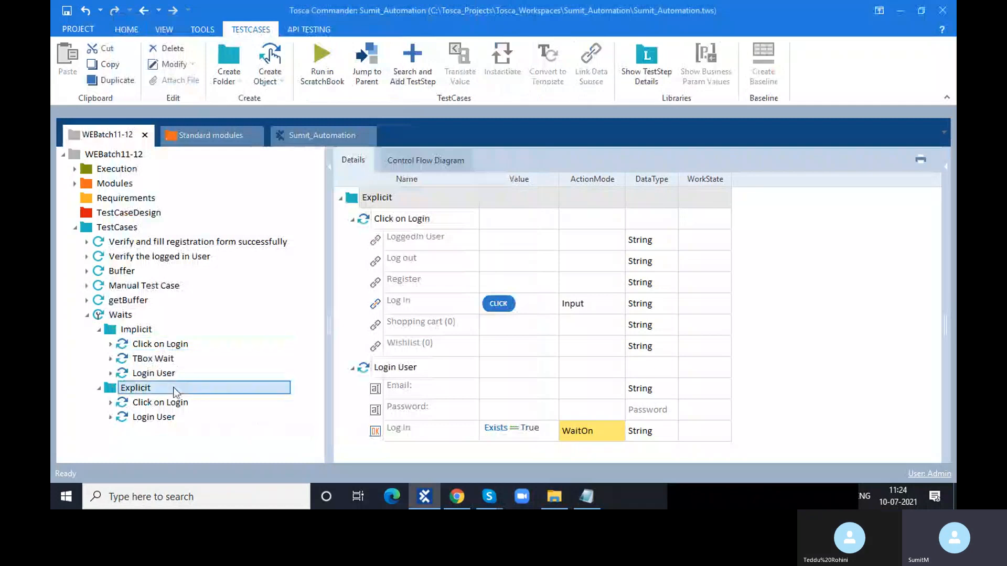
{"action": "left_click", "coordinate": [164, 361]}
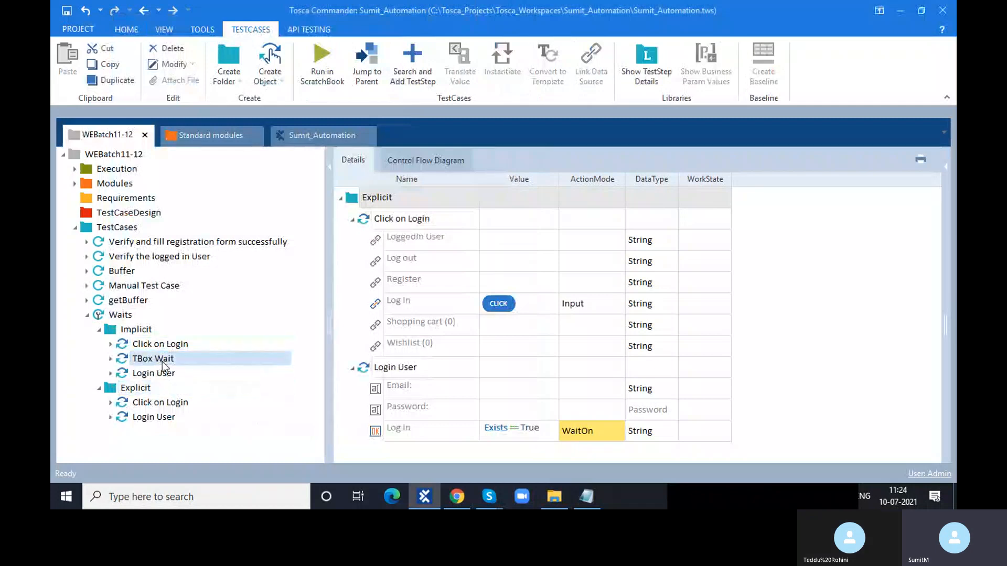
{"action": "left_click", "coordinate": [163, 407]}
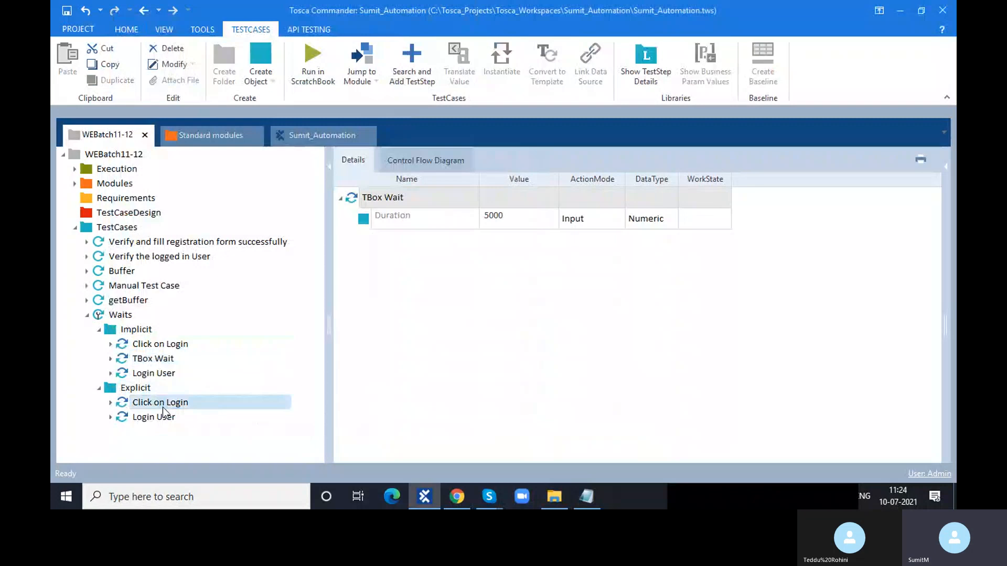
{"action": "left_click", "coordinate": [166, 417]}
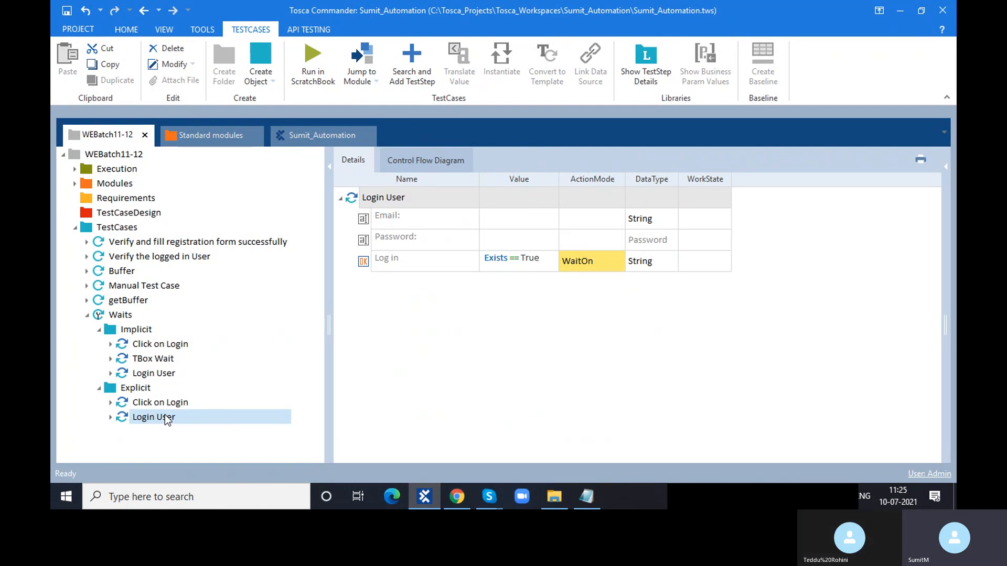
Switch to Chrome, close the Demo Web Shop login window and reopen the shop's home page in a new window.
{"action": "left_click", "coordinate": [468, 495]}
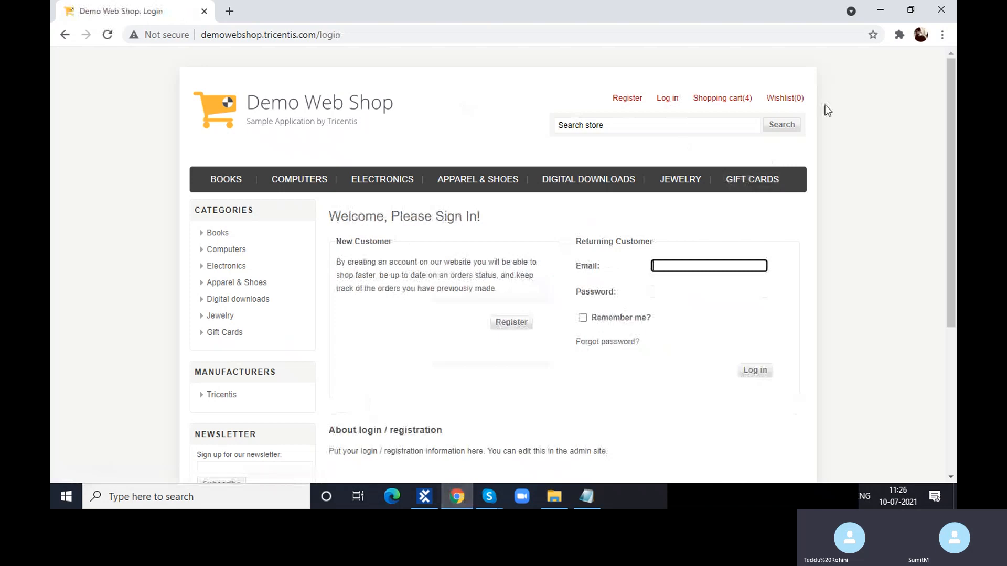
{"action": "left_click", "coordinate": [943, 14]}
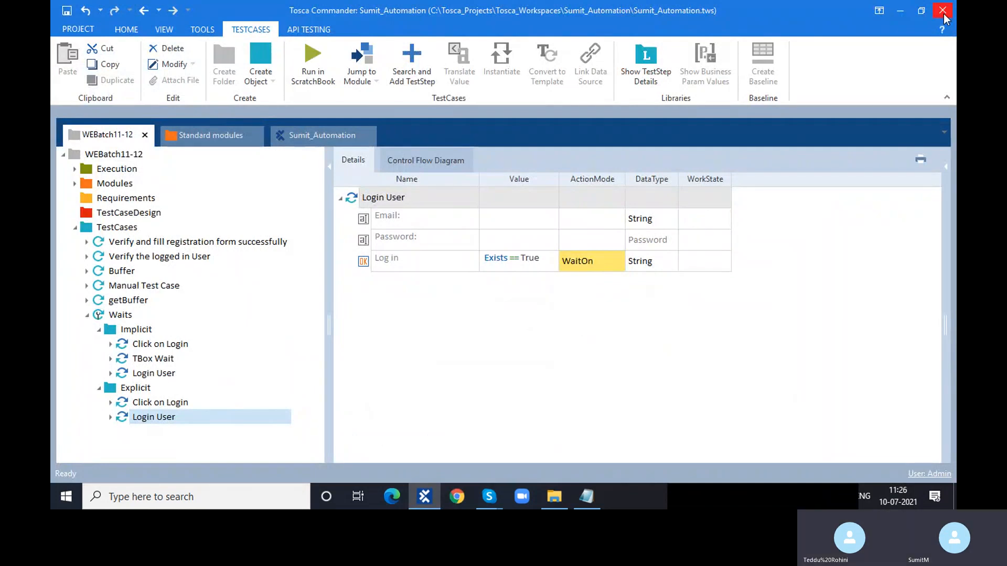
{"action": "left_click", "coordinate": [465, 496]}
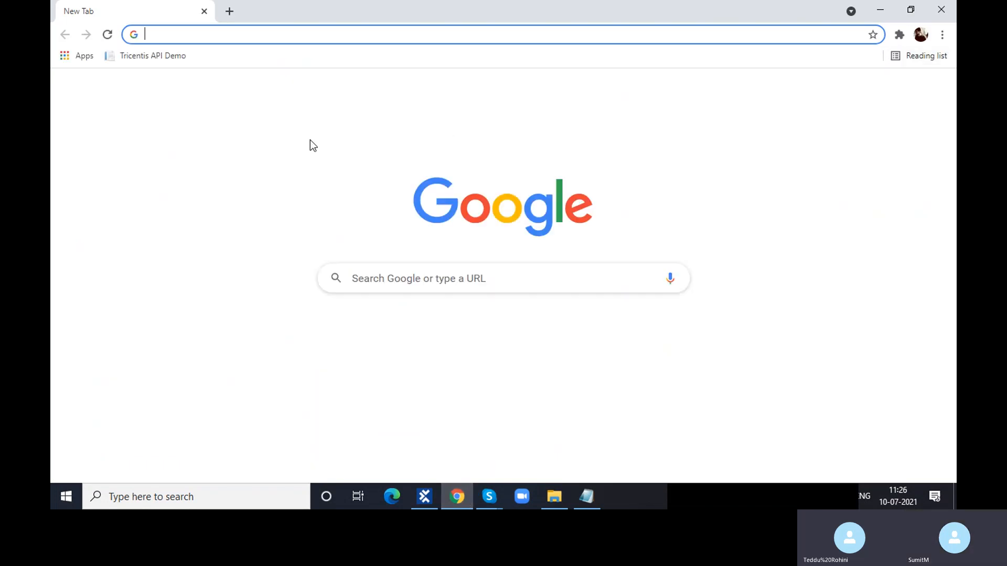
{"action": "left_click", "coordinate": [413, 351]}
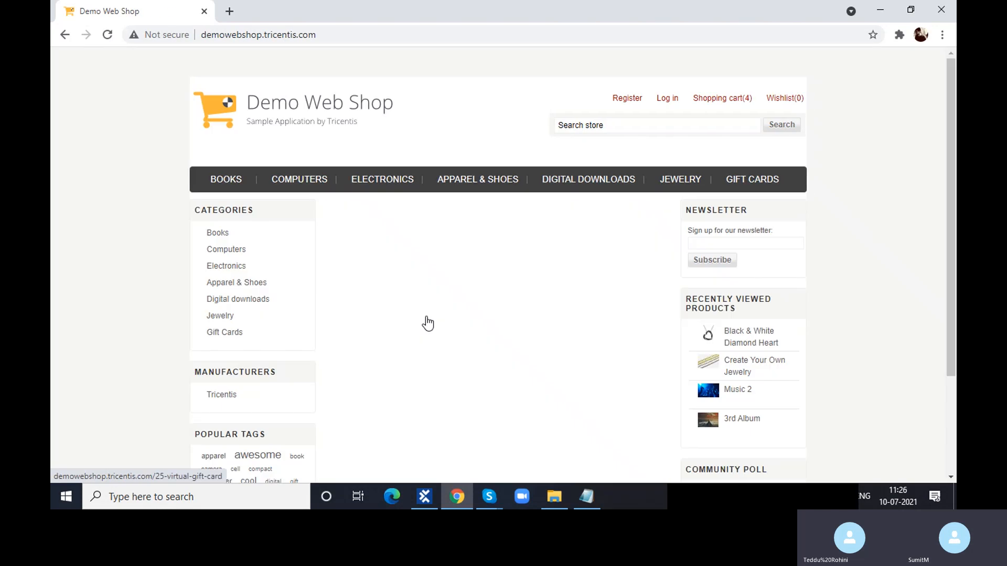
Visit the shop's Register, Log in and Shopping cart pages, look through the cart and close the browser.
{"action": "left_click", "coordinate": [632, 100]}
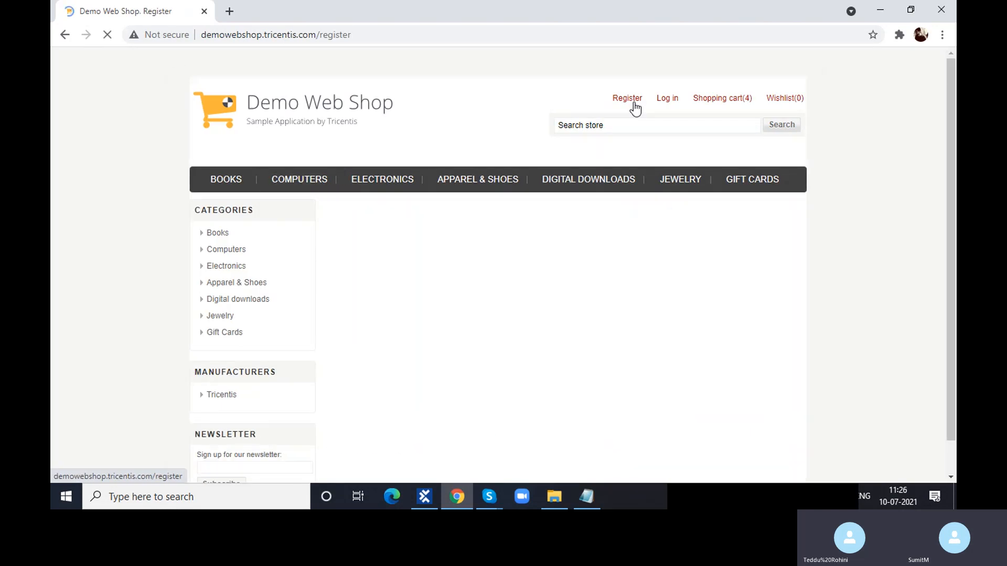
{"action": "left_click", "coordinate": [672, 102]}
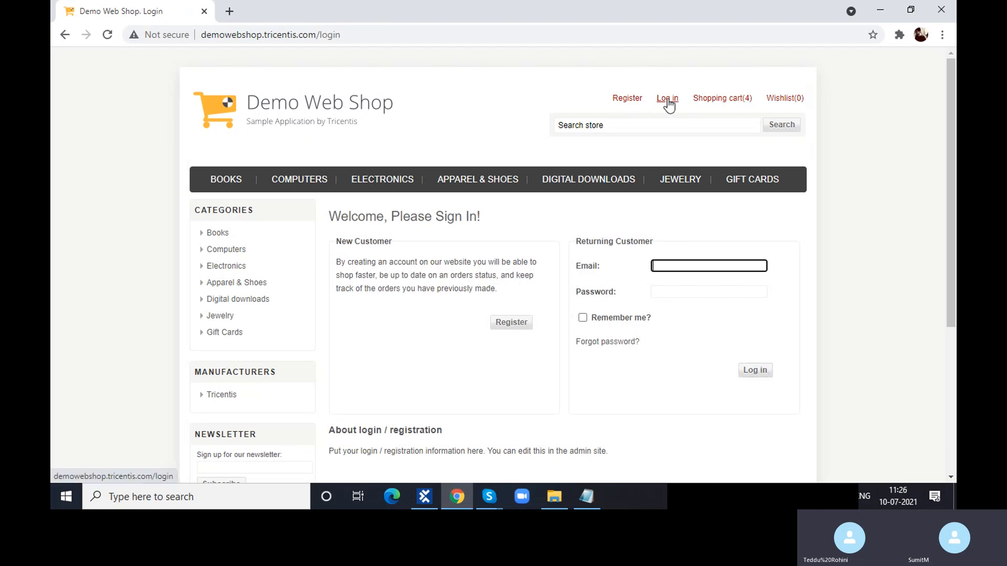
{"action": "left_click", "coordinate": [702, 102]}
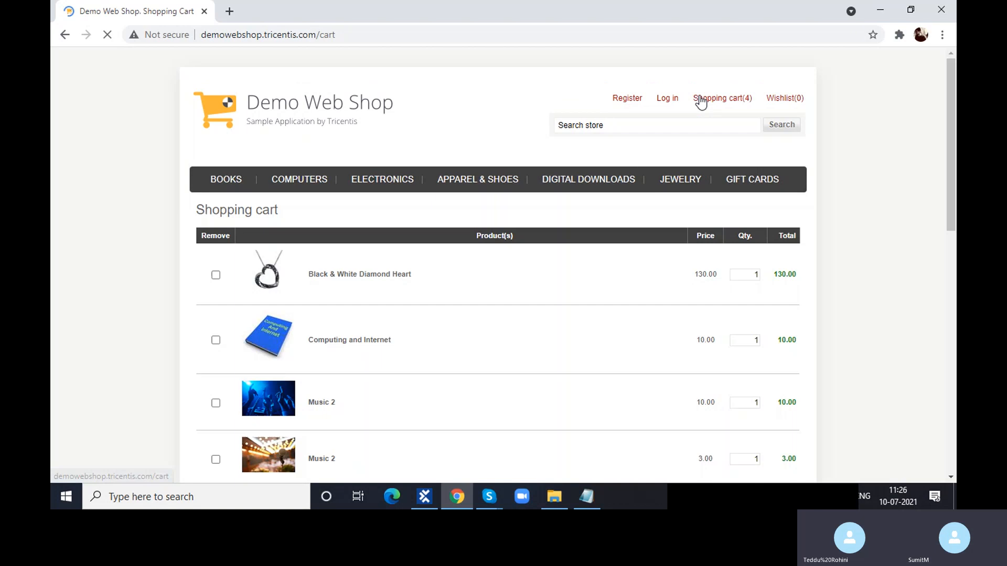
{"action": "scroll", "coordinate": [837, 376], "scroll_direction": "down", "scroll_amount": 1}
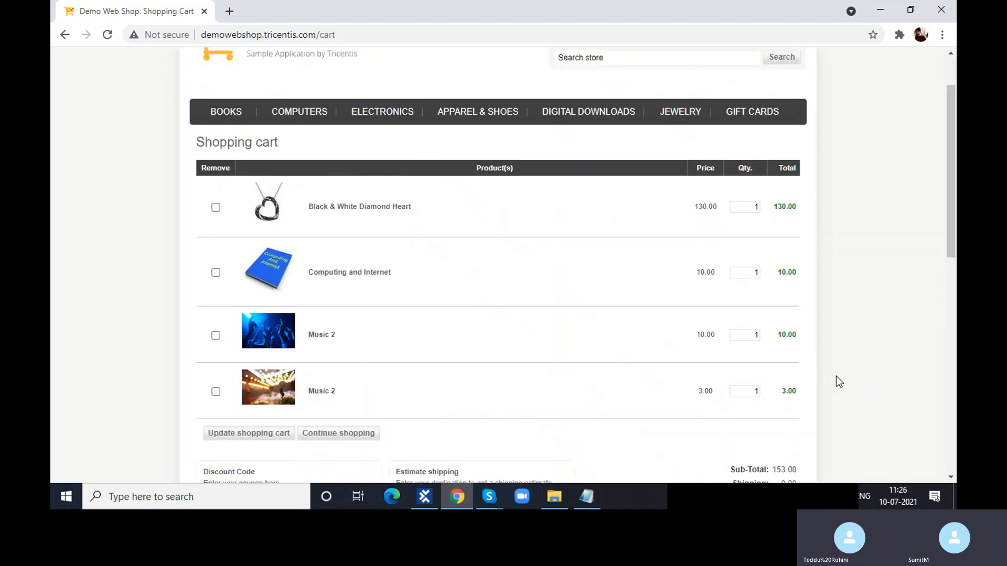
{"action": "scroll", "coordinate": [836, 376], "scroll_direction": "down", "scroll_amount": 1}
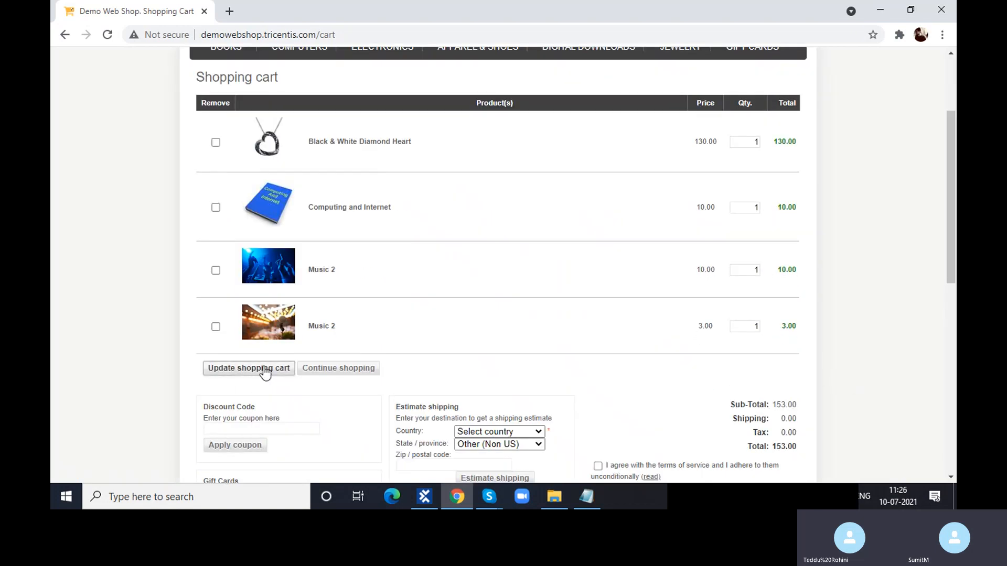
{"action": "scroll", "coordinate": [531, 286], "scroll_direction": "up", "scroll_amount": 2}
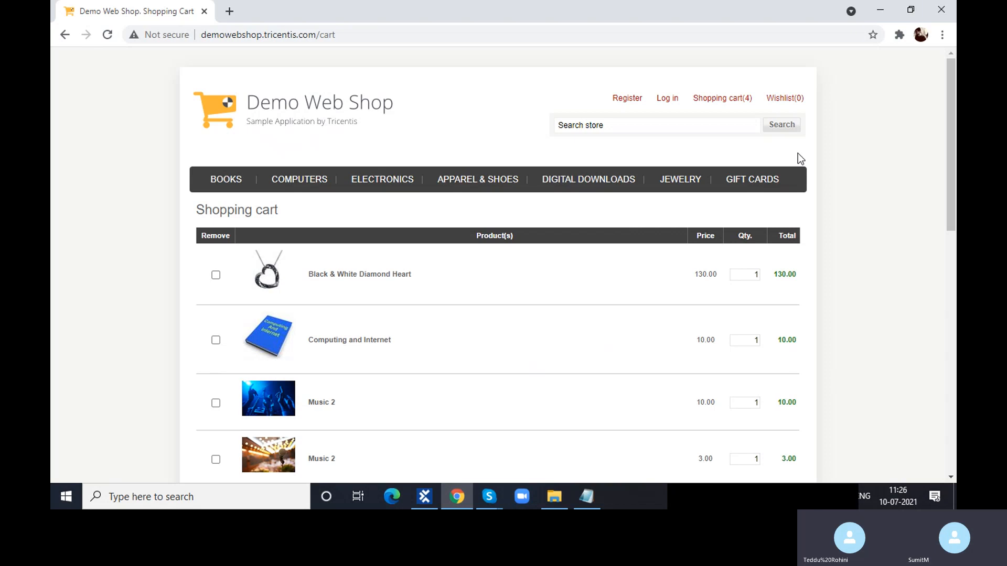
{"action": "left_click", "coordinate": [940, 11]}
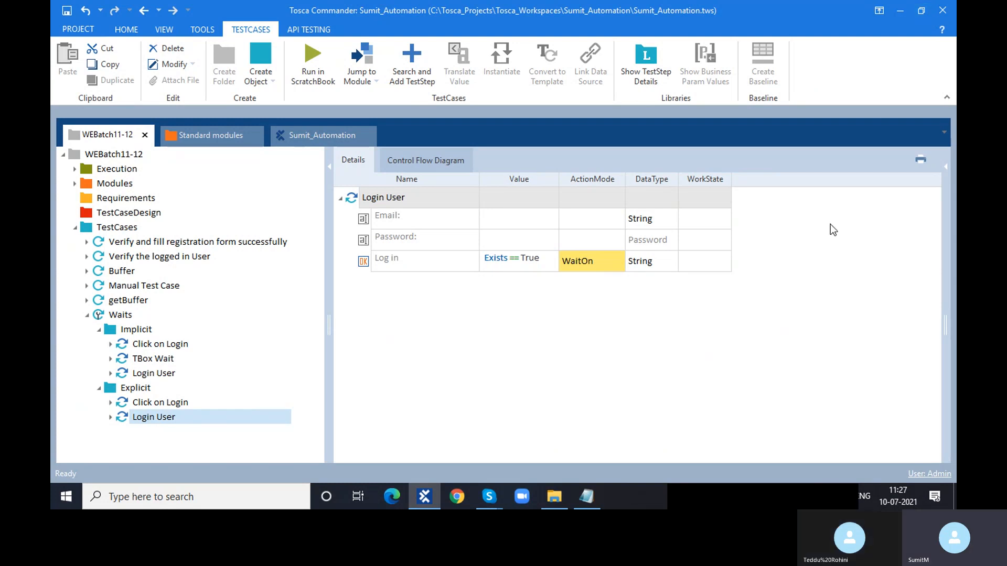
Review the Explicit Login User and Implicit TBox Wait steps, and reopen the Demo Web Shop home page in Chrome.
{"action": "left_click", "coordinate": [205, 418]}
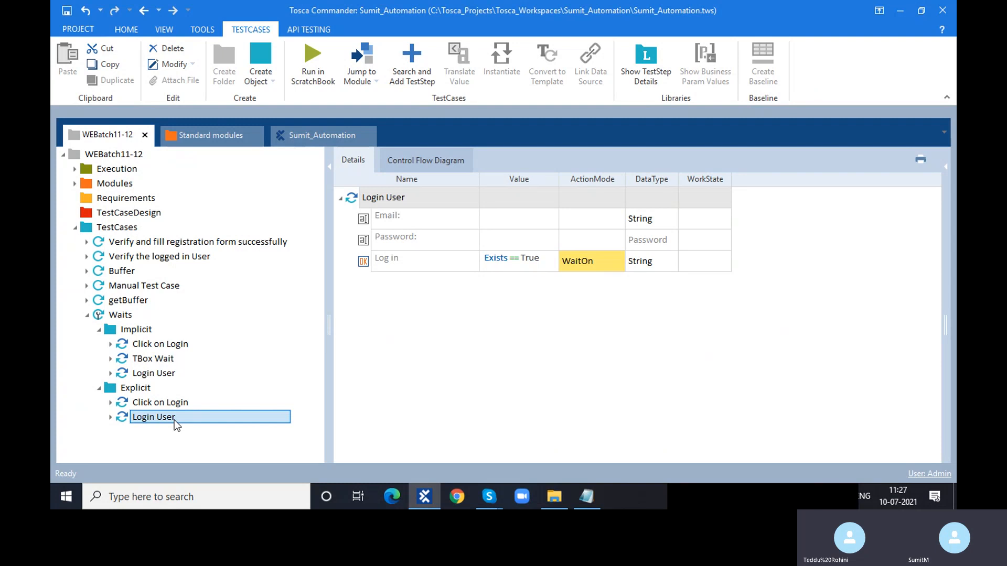
{"action": "left_click", "coordinate": [196, 361]}
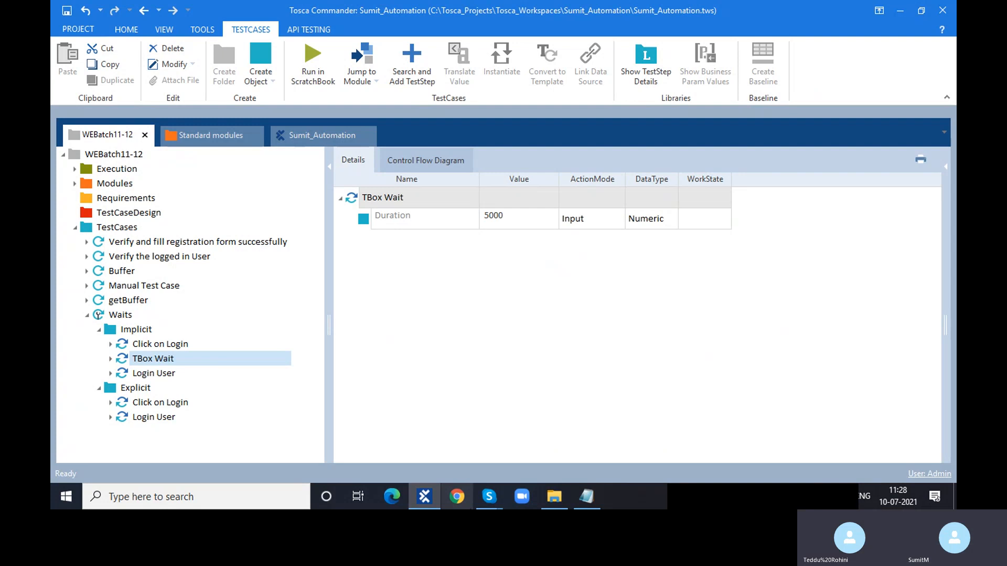
{"action": "left_click", "coordinate": [464, 496]}
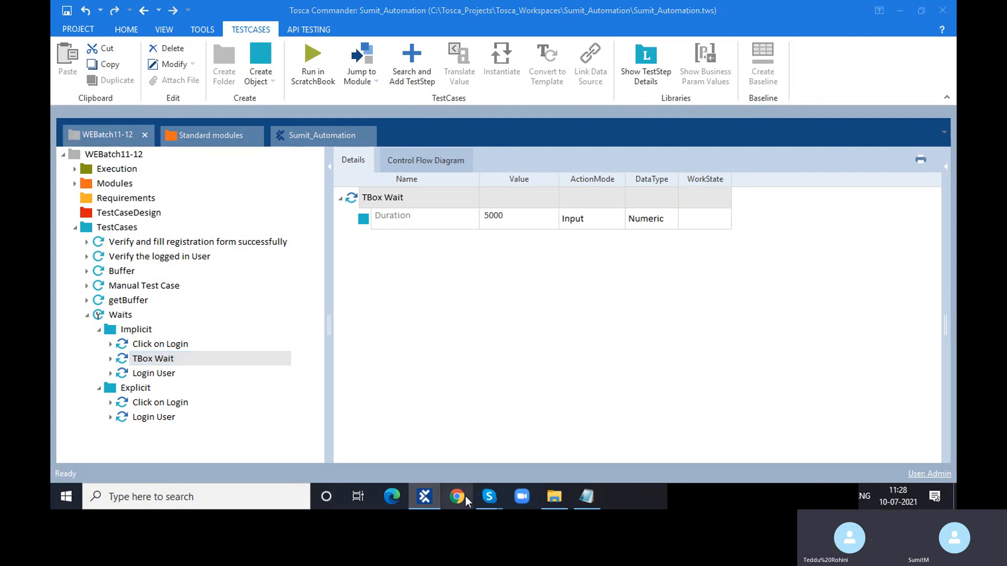
{"action": "left_click", "coordinate": [465, 496]}
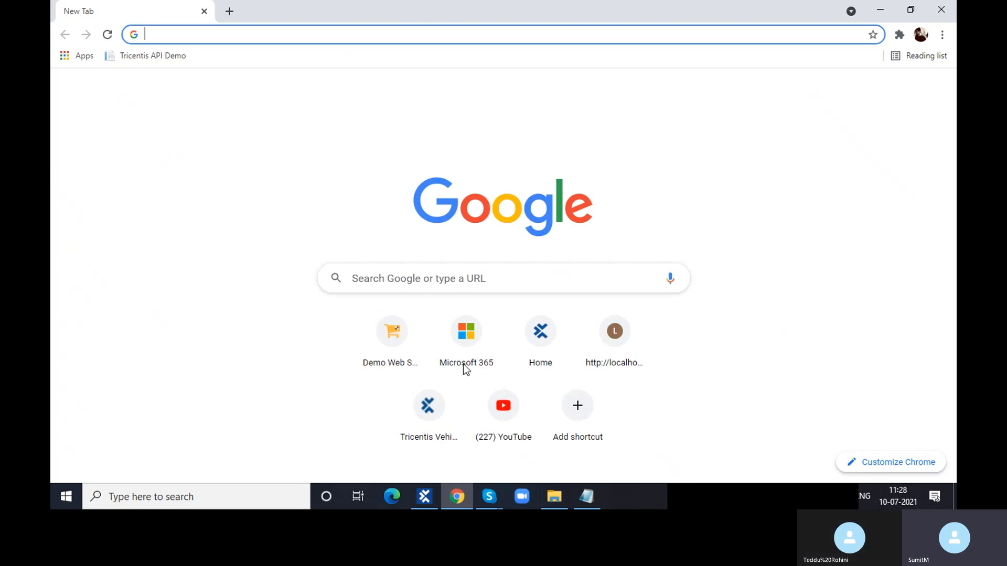
{"action": "left_click", "coordinate": [397, 356]}
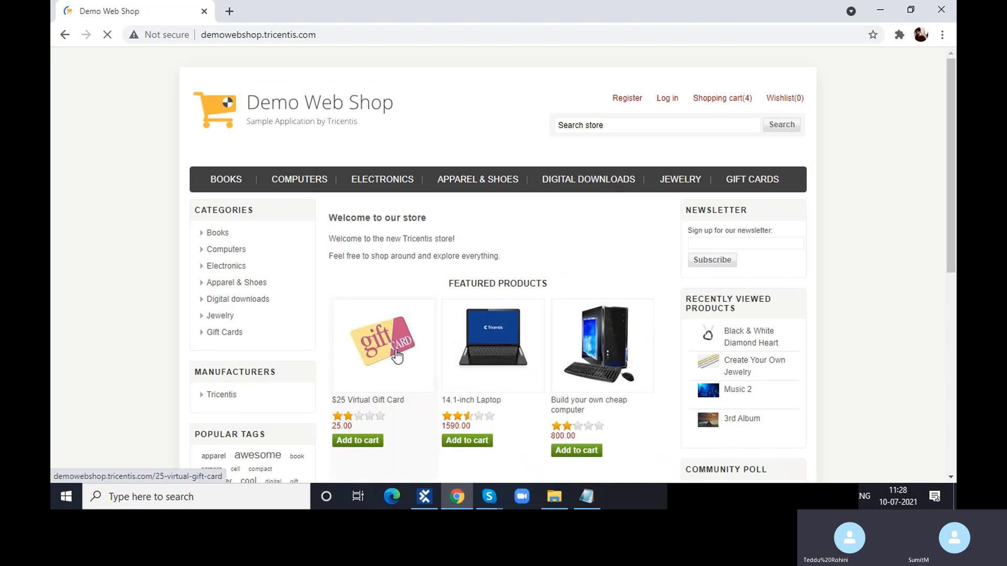
Remove all four products from the shopping cart, update it and return to the shop's home page.
{"action": "left_click", "coordinate": [726, 100]}
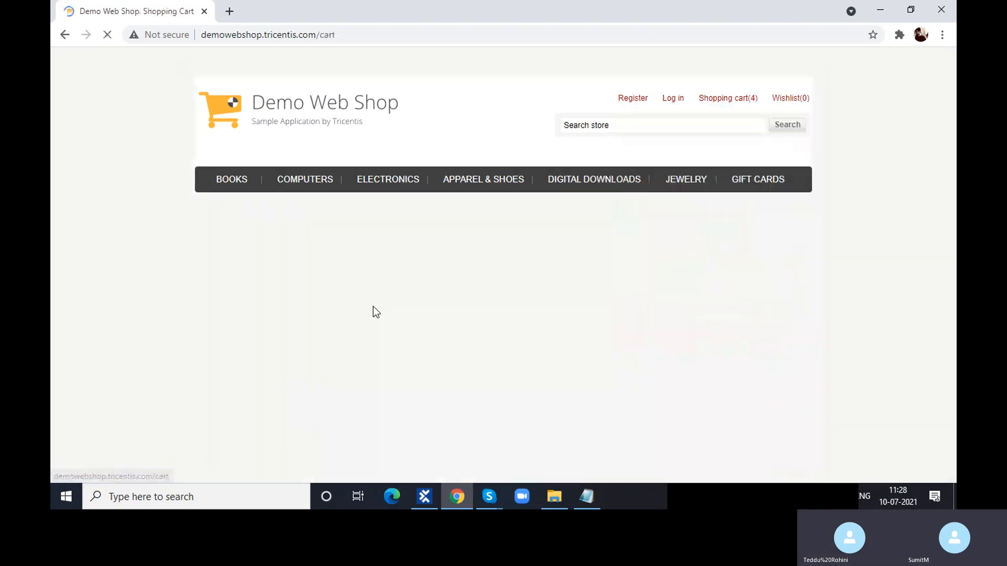
{"action": "left_click", "coordinate": [216, 275]}
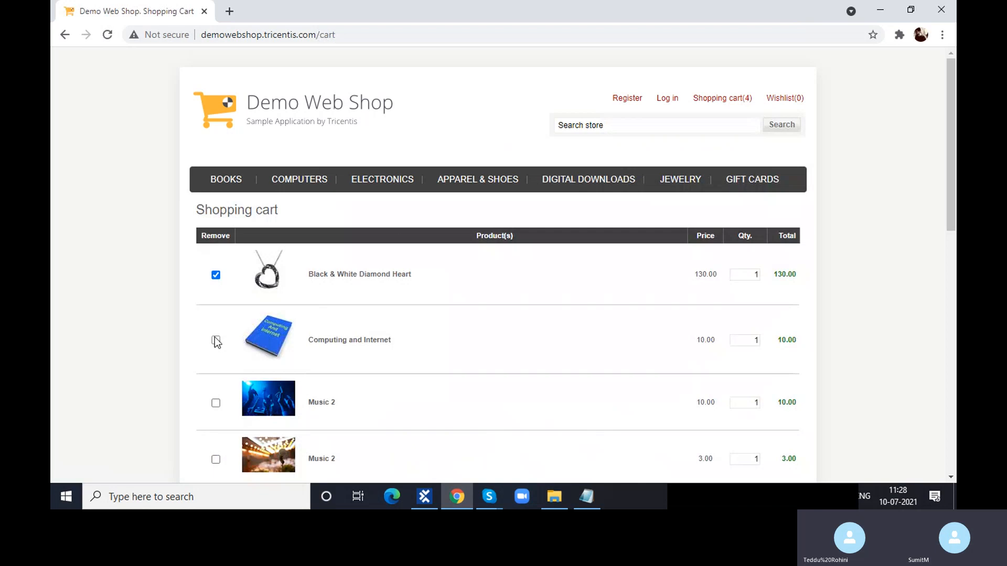
{"action": "left_click", "coordinate": [215, 402]}
{"action": "left_click", "coordinate": [215, 460]}
{"action": "scroll", "coordinate": [280, 395], "scroll_direction": "down", "scroll_amount": 1}
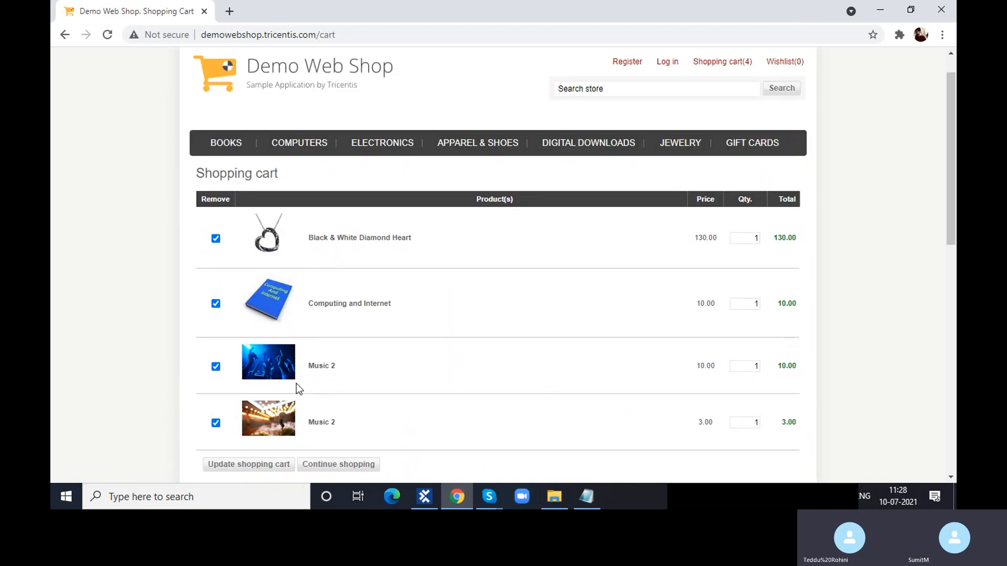
{"action": "scroll", "coordinate": [294, 387], "scroll_direction": "down", "scroll_amount": 3}
{"action": "left_click", "coordinate": [294, 308]}
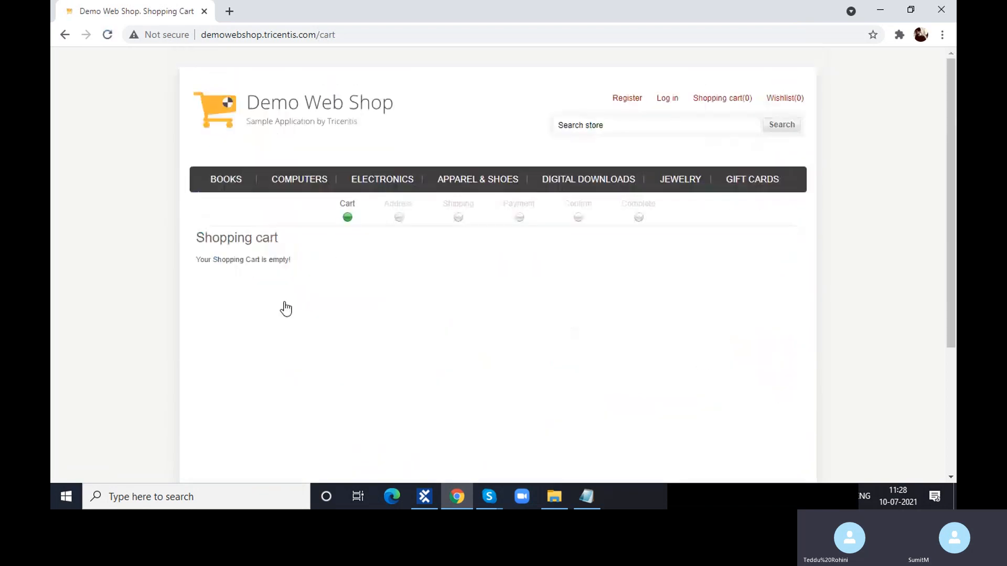
{"action": "left_click", "coordinate": [276, 107]}
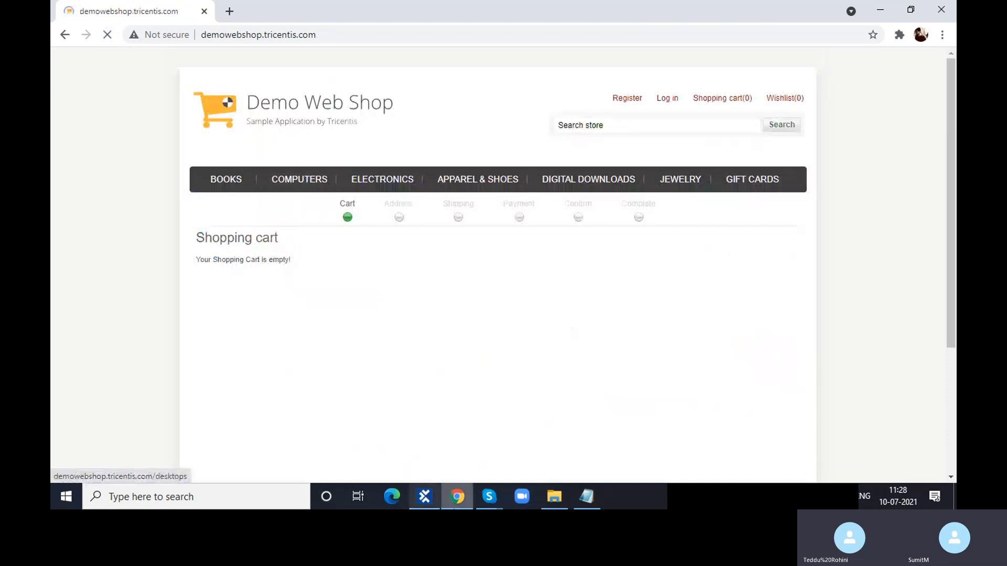
Check the Class6 topic list in Notepad, minimize it and switch back to Tosca Commander.
{"action": "left_click", "coordinate": [586, 497]}
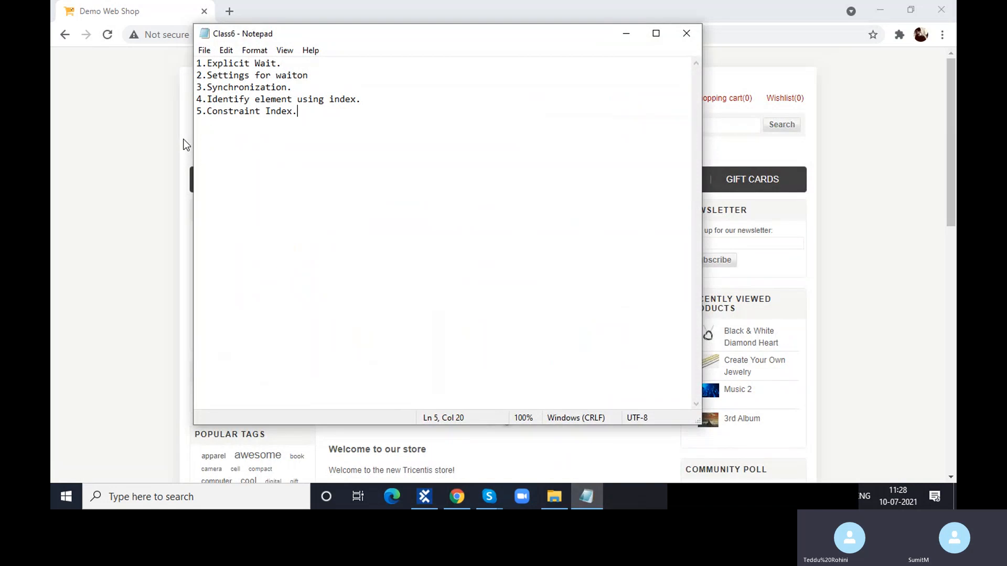
{"action": "left_click", "coordinate": [623, 34]}
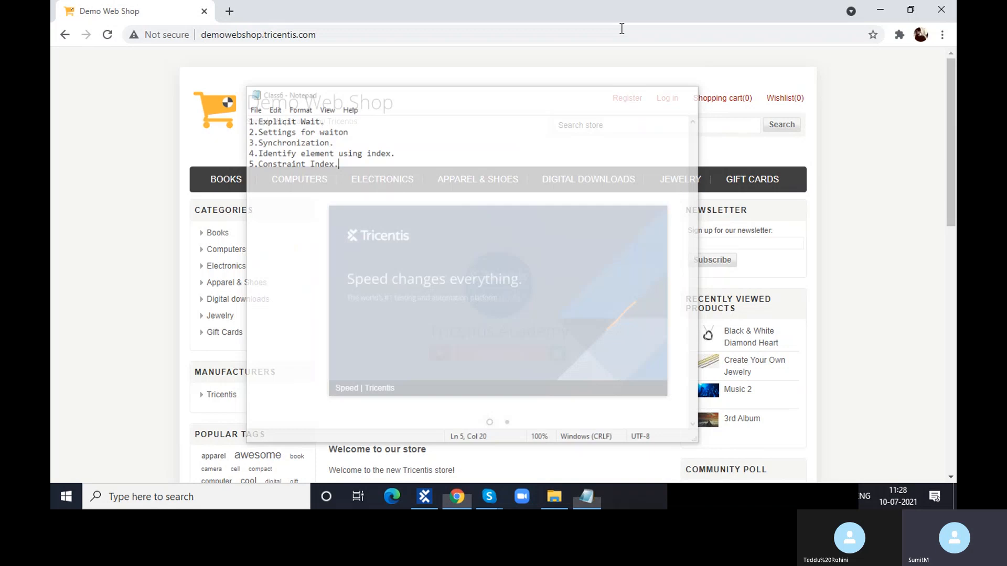
{"action": "left_click", "coordinate": [436, 499]}
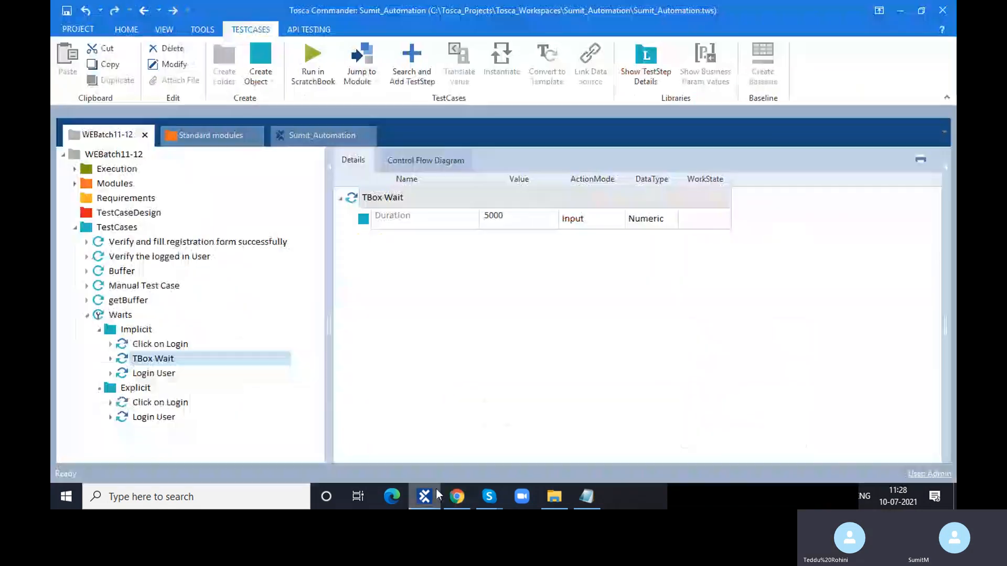
Display the Explicit Login User step, open Tosca's TBox Synchronization settings and open the Synchronization Timeout during WaitOn value for editing.
{"action": "key", "text": "Down"}
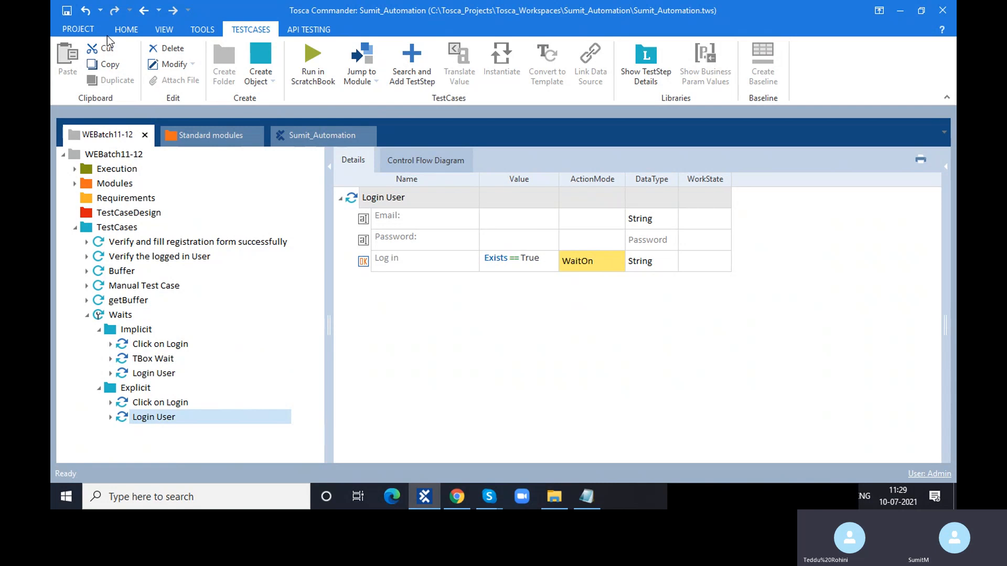
{"action": "left_click", "coordinate": [81, 33]}
{"action": "left_click", "coordinate": [85, 178]}
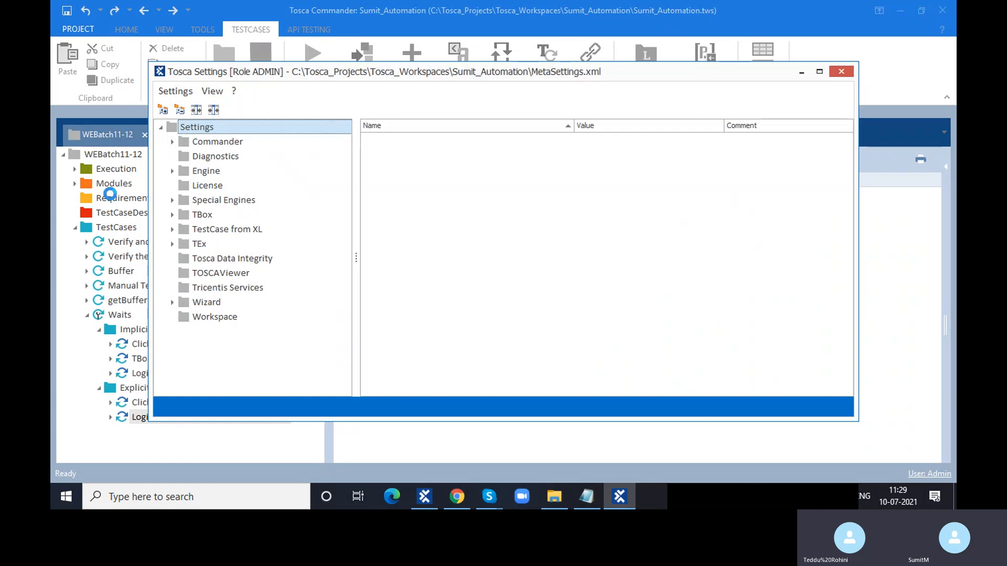
{"action": "left_click", "coordinate": [173, 171]}
{"action": "left_click", "coordinate": [171, 172]}
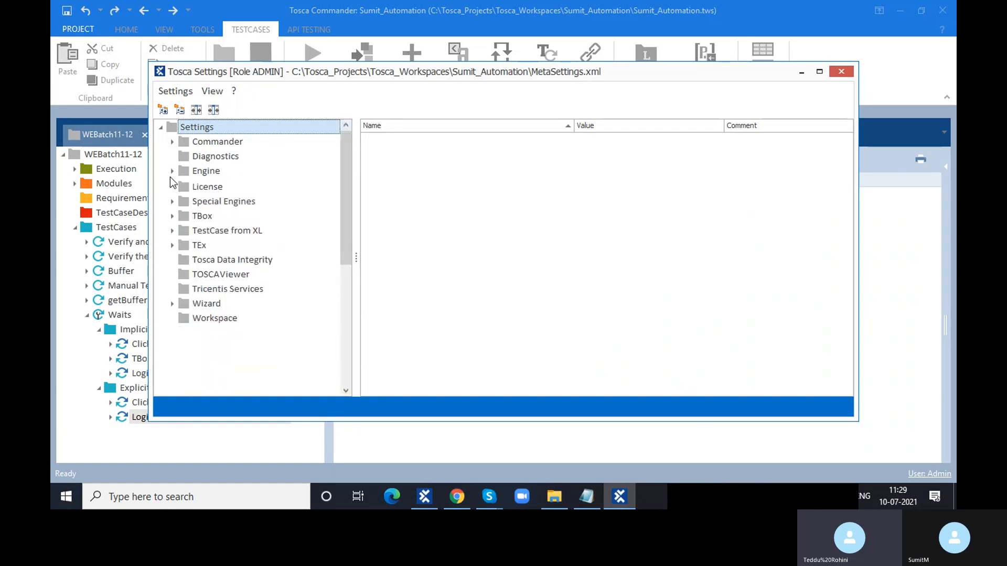
{"action": "left_click", "coordinate": [171, 215]}
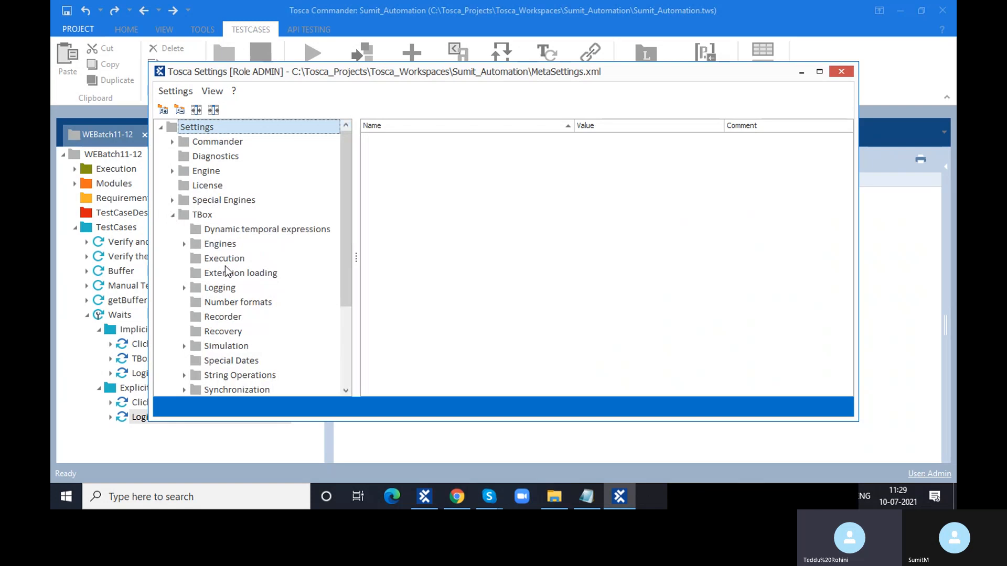
{"action": "scroll", "coordinate": [226, 270], "scroll_direction": "down", "scroll_amount": 2}
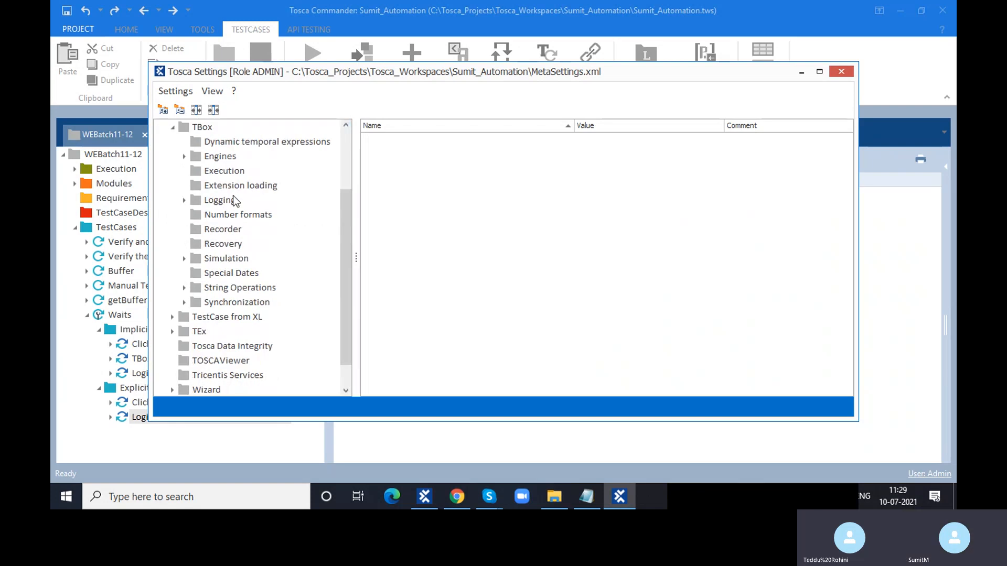
{"action": "left_click", "coordinate": [246, 303]}
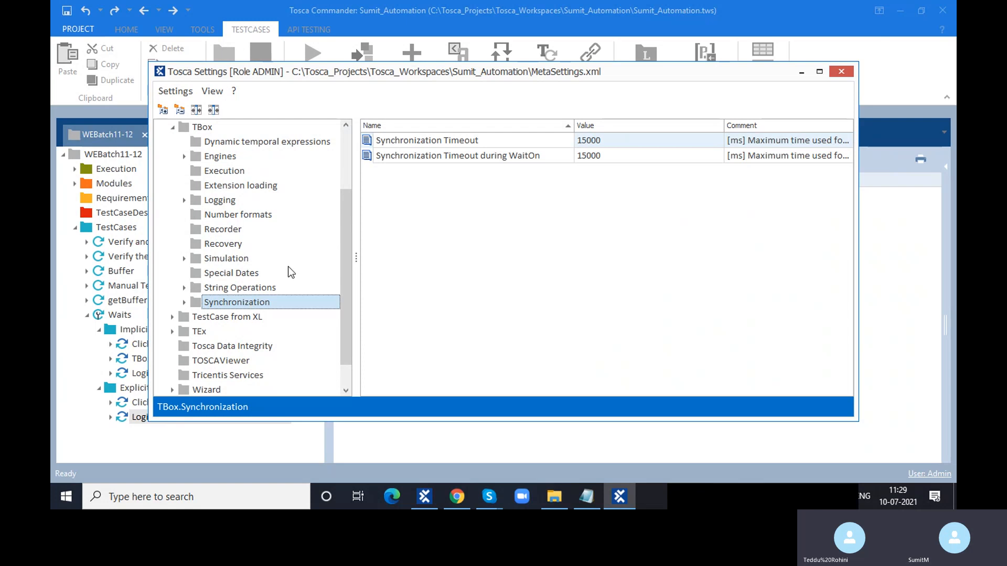
{"action": "left_click", "coordinate": [602, 156]}
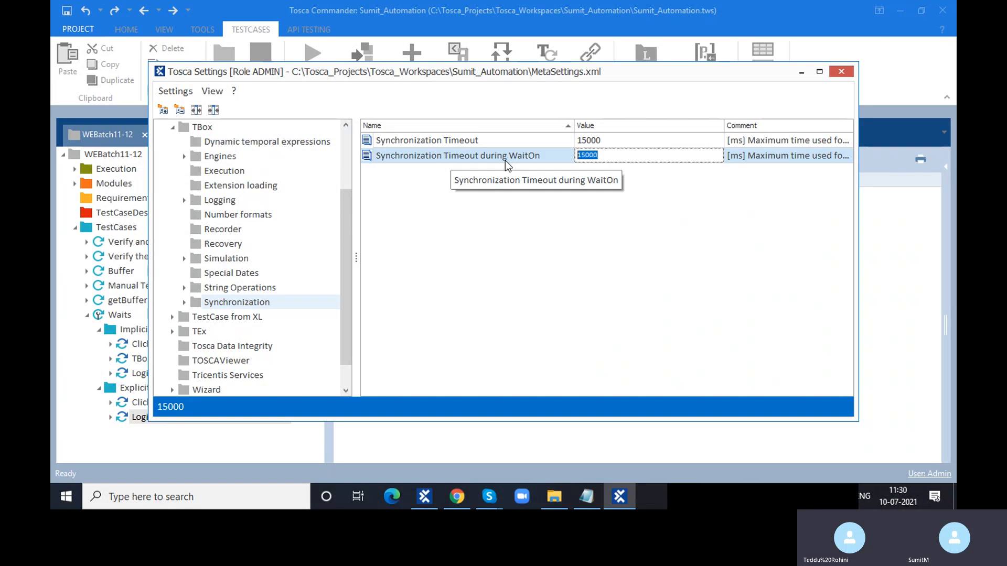
Leave the WaitOn timeout field, minimize Tosca Settings and open the Demo Web Shop login page in Chrome.
{"action": "left_click", "coordinate": [734, 231]}
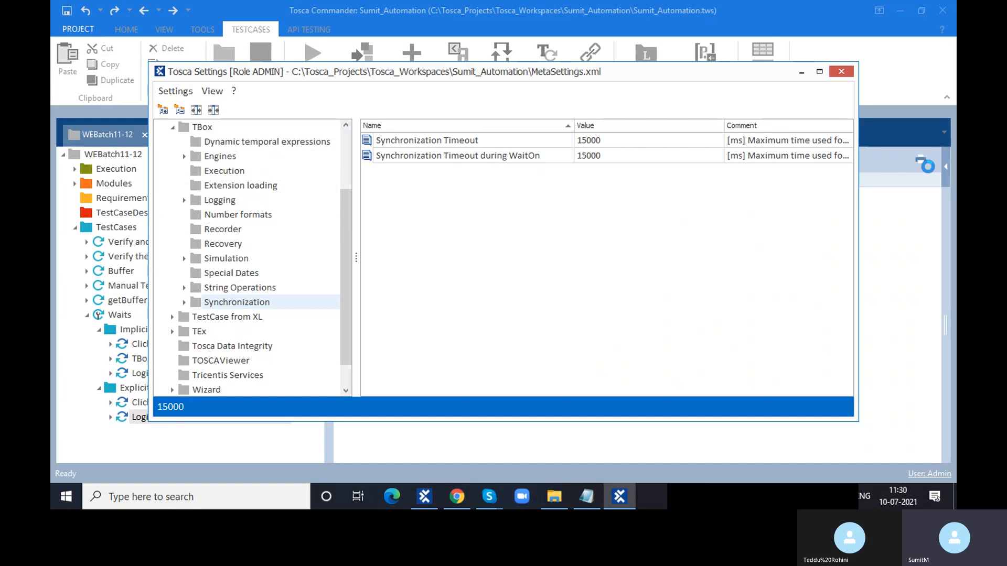
{"action": "left_click", "coordinate": [800, 71]}
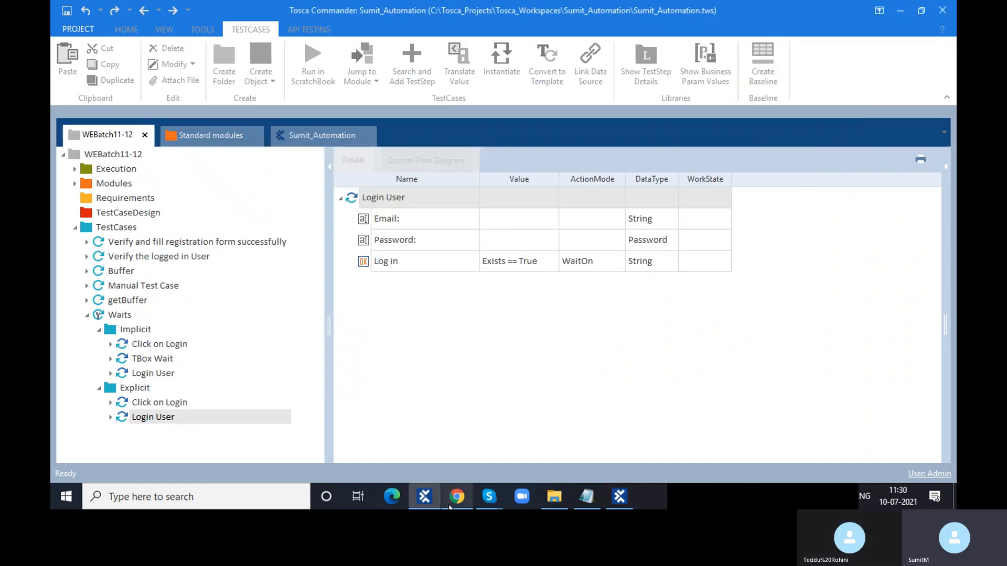
{"action": "left_click", "coordinate": [449, 506]}
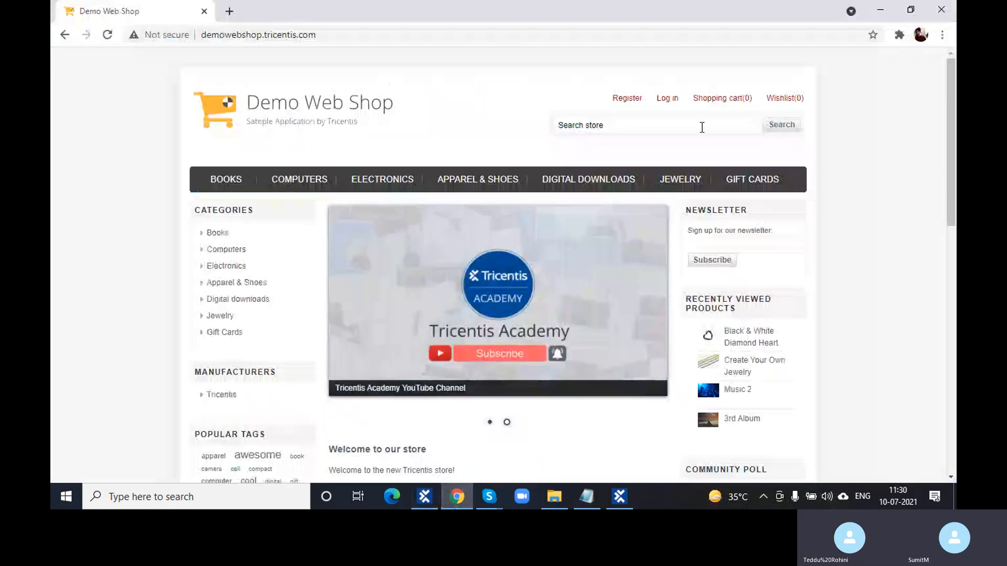
{"action": "left_click", "coordinate": [675, 102]}
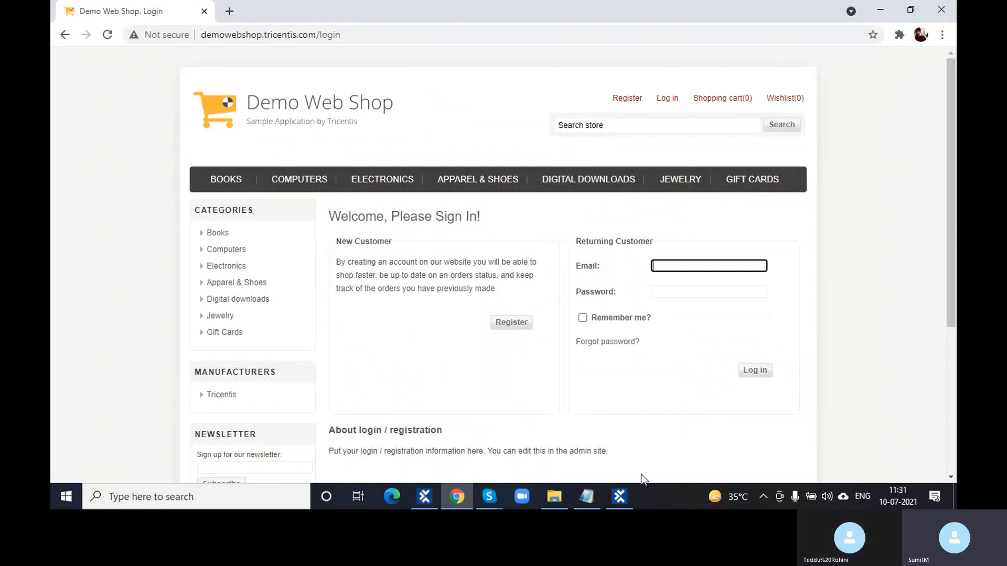
Return to Tosca Settings, set Synchronization Timeout during WaitOn to 20000 ms and close the settings.
{"action": "left_click", "coordinate": [619, 497]}
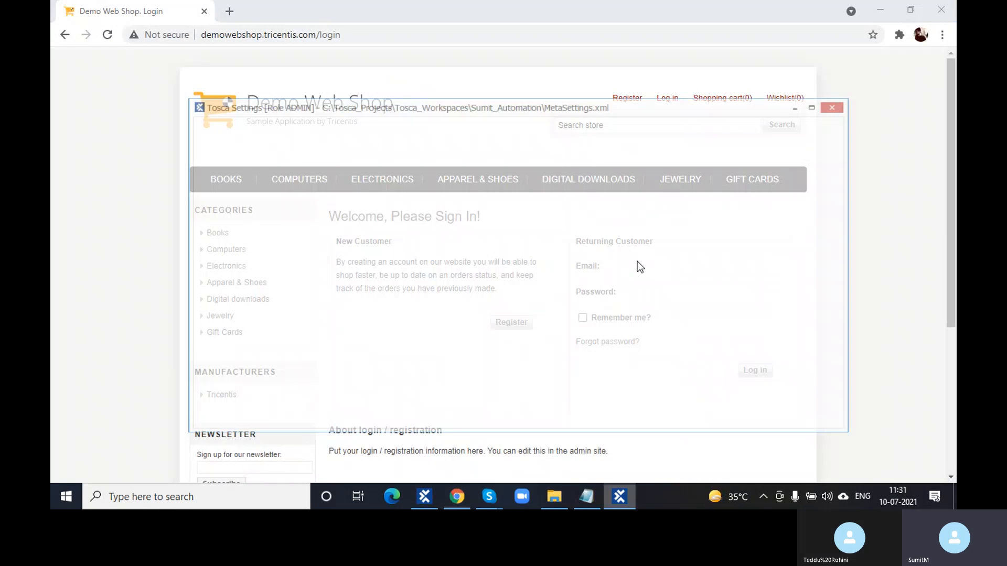
{"action": "double_click", "coordinate": [607, 156]}
{"action": "type", "text": "200000"}
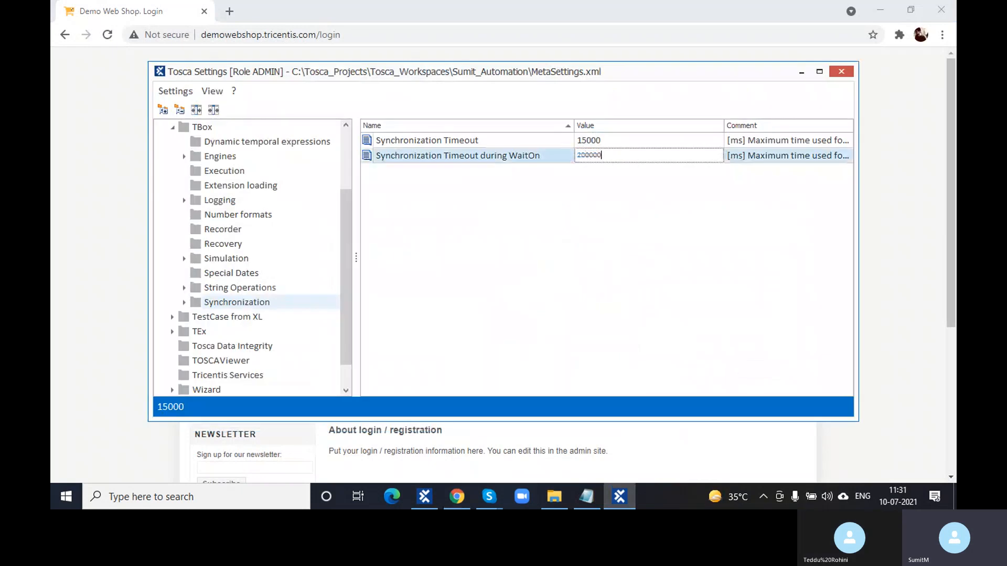
{"action": "key", "text": "BackSpace"}
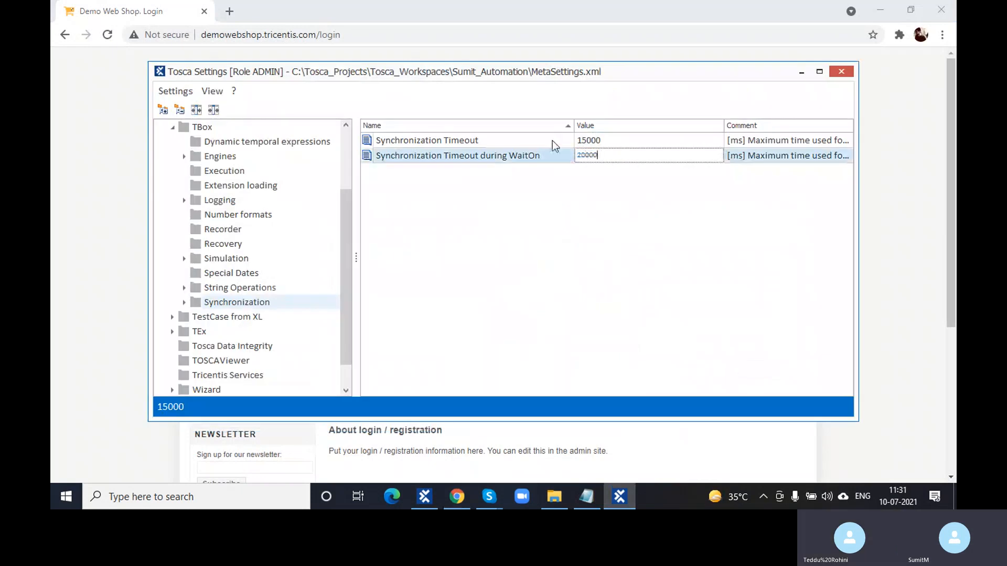
{"action": "left_click", "coordinate": [593, 189]}
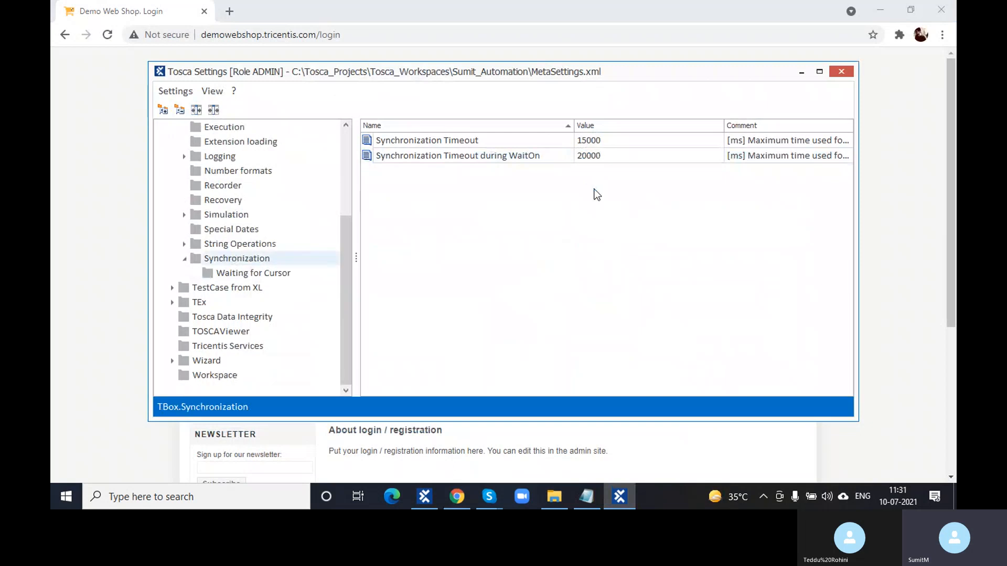
{"action": "left_click", "coordinate": [842, 70]}
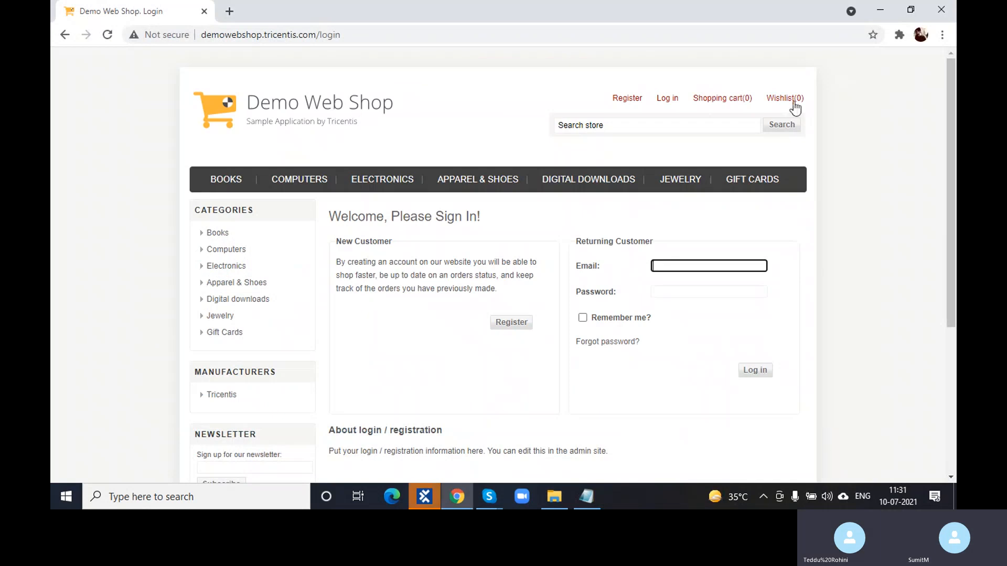
Open the shop's Wishlist page in Chrome and start an application scan from the WishList Page module folder in Tosca Commander.
{"action": "left_click", "coordinate": [801, 107]}
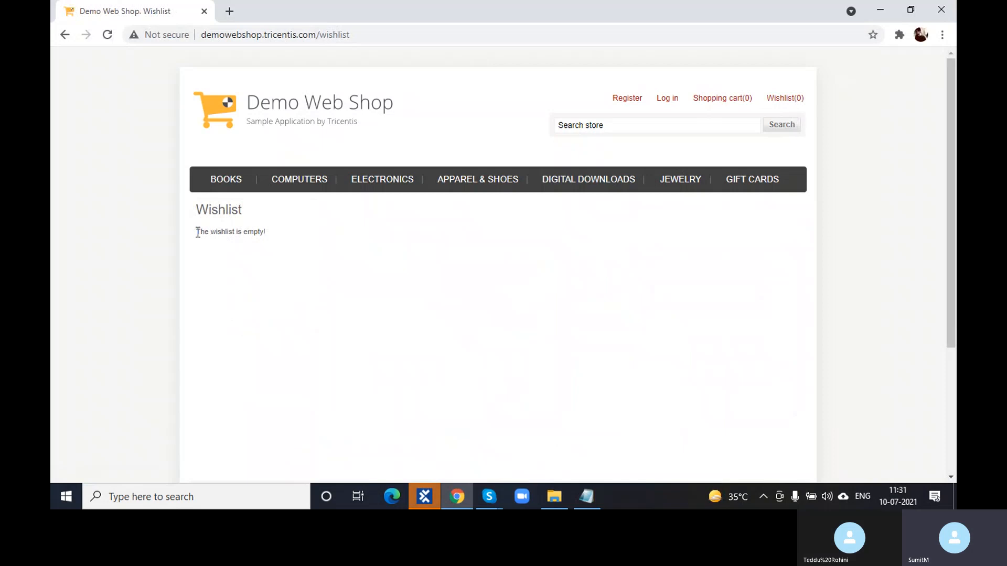
{"action": "left_click_drag", "start_coordinate": [197, 232], "coordinate": [280, 238]}
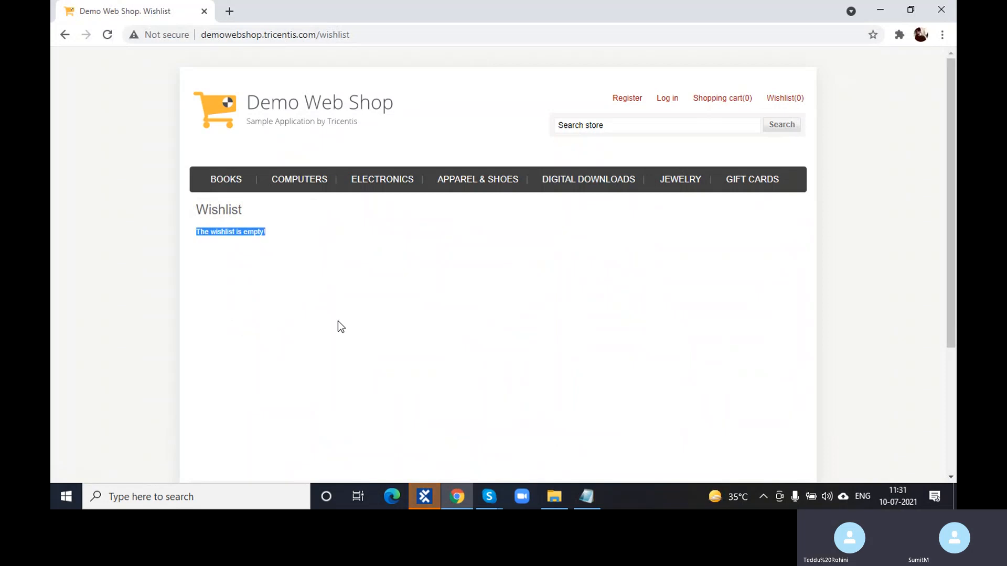
{"action": "left_click", "coordinate": [434, 497]}
{"action": "left_click", "coordinate": [75, 227]}
{"action": "left_click", "coordinate": [74, 184]}
{"action": "right_click", "coordinate": [110, 256]}
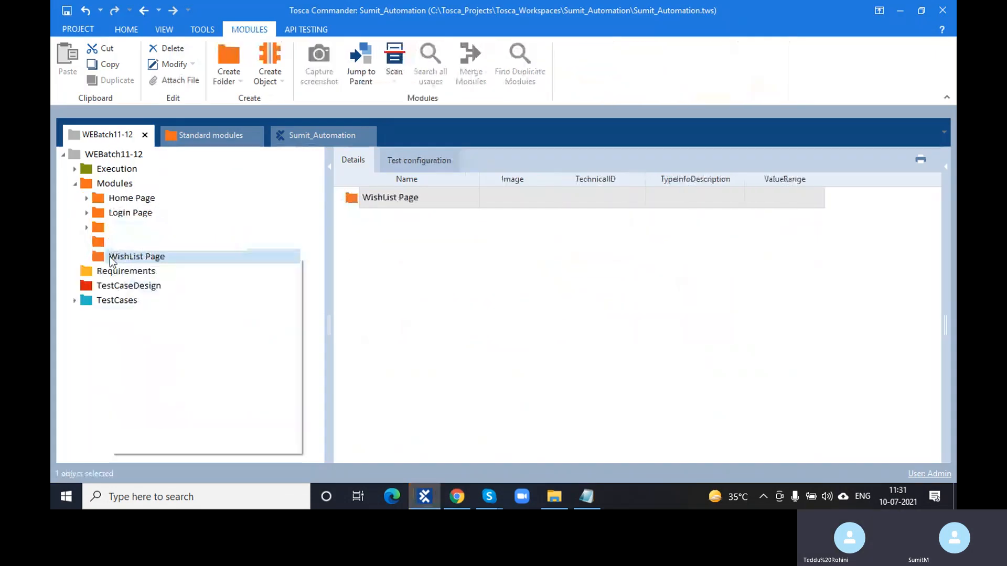
{"action": "mouse_move", "coordinate": [143, 331]}
{"action": "left_click", "coordinate": [331, 334]}
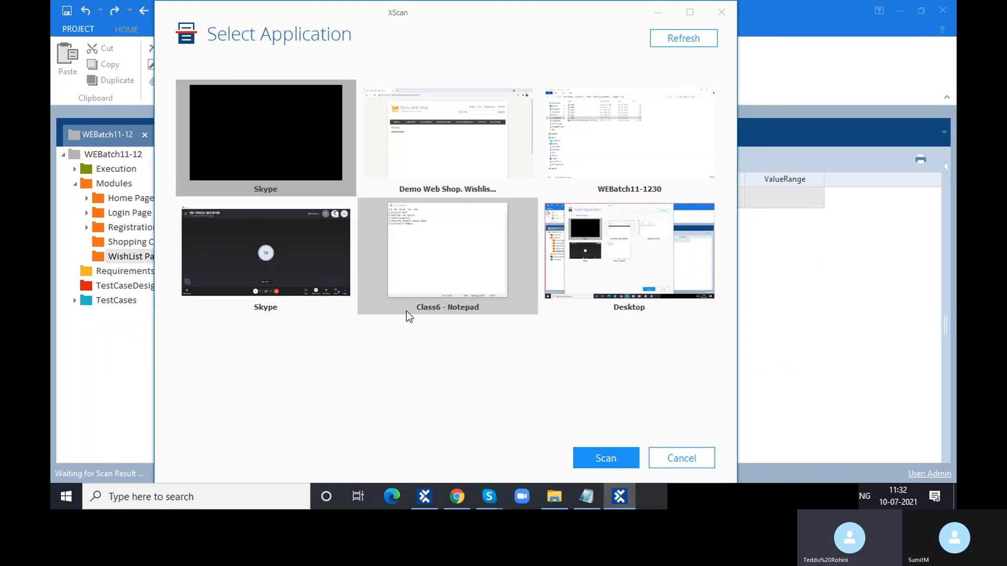
Scan the Demo Web Shop Wishlist window, pick the Wishlist heading and the empty-wishlist message on screen, and review the picked items.
{"action": "left_click", "coordinate": [483, 134]}
{"action": "left_click", "coordinate": [607, 463]}
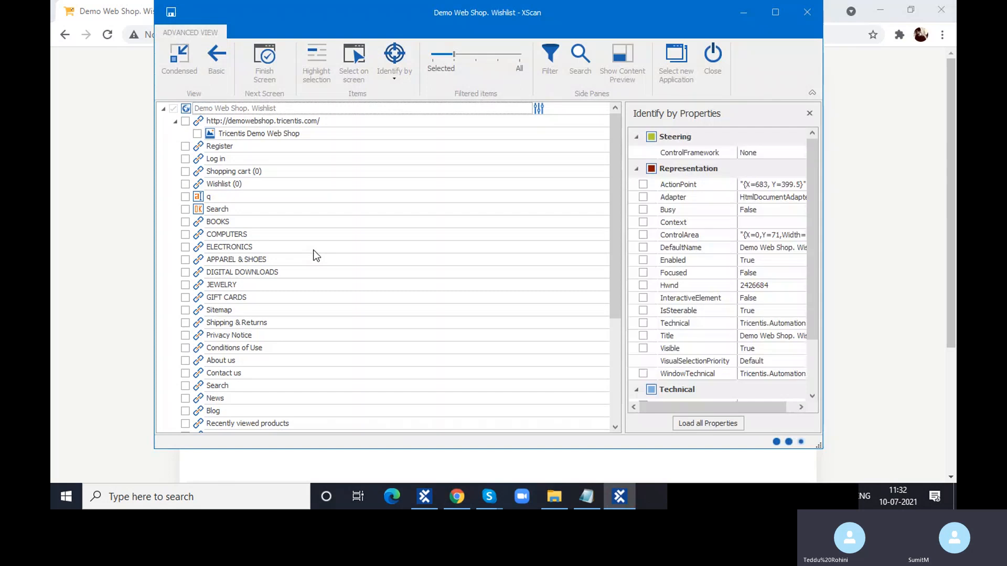
{"action": "left_click", "coordinate": [358, 65]}
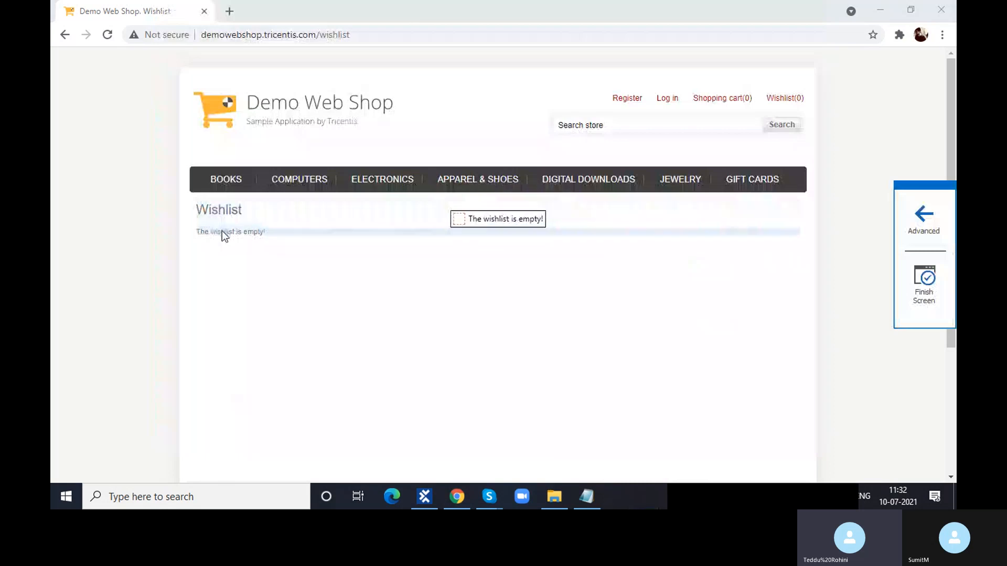
{"action": "left_click", "coordinate": [222, 232]}
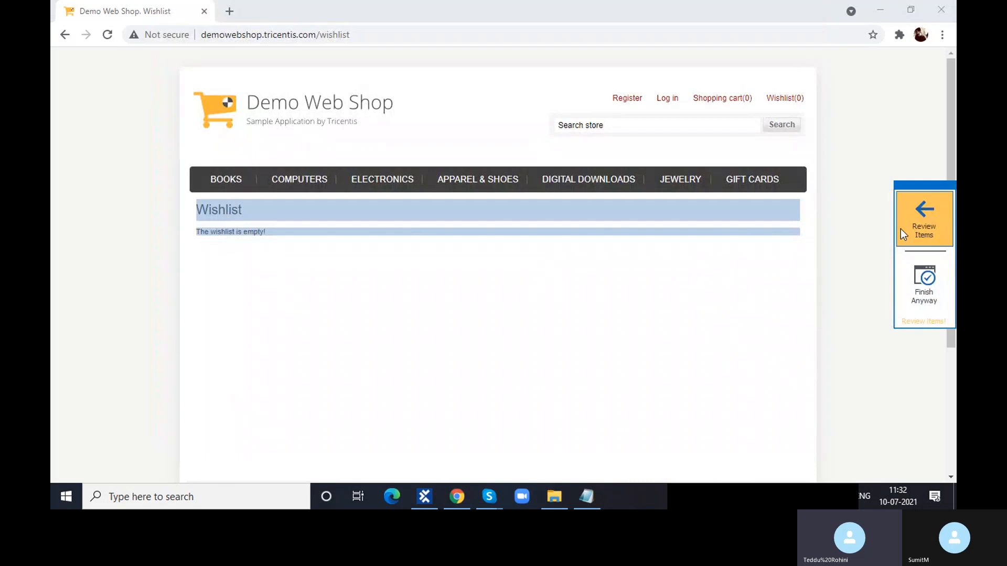
{"action": "left_click", "coordinate": [920, 228]}
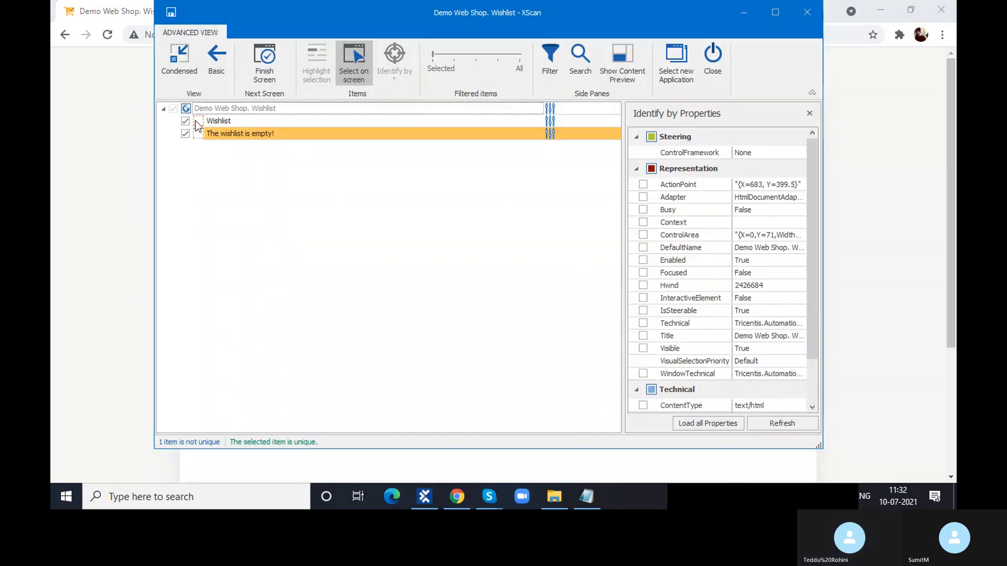
Identify the Wishlist heading by its ClassName page-title instead of its InnerText, keeping the DIV Tag.
{"action": "left_click", "coordinate": [197, 125]}
{"action": "scroll", "coordinate": [638, 278], "scroll_direction": "down", "scroll_amount": 3}
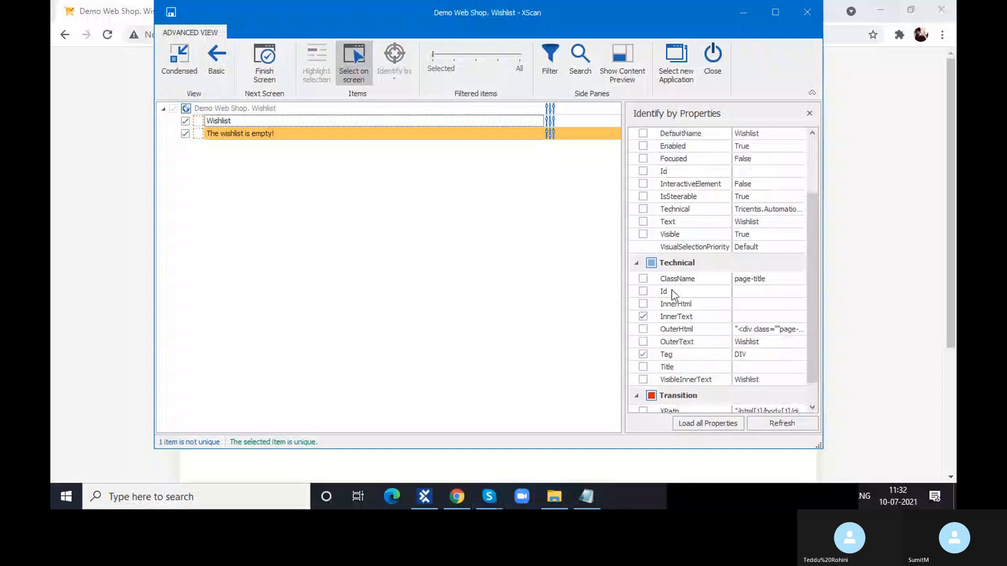
{"action": "left_click", "coordinate": [644, 279]}
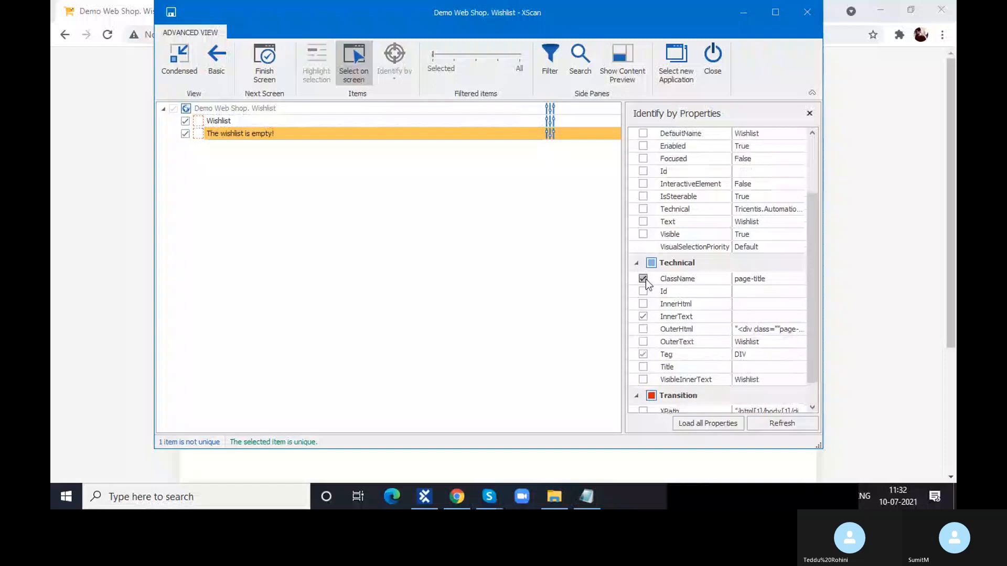
{"action": "left_click", "coordinate": [643, 316]}
Identify the "The wishlist is empty!" item by its ClassName wishlist-content instead of its InnerText.
{"action": "left_click", "coordinate": [197, 132]}
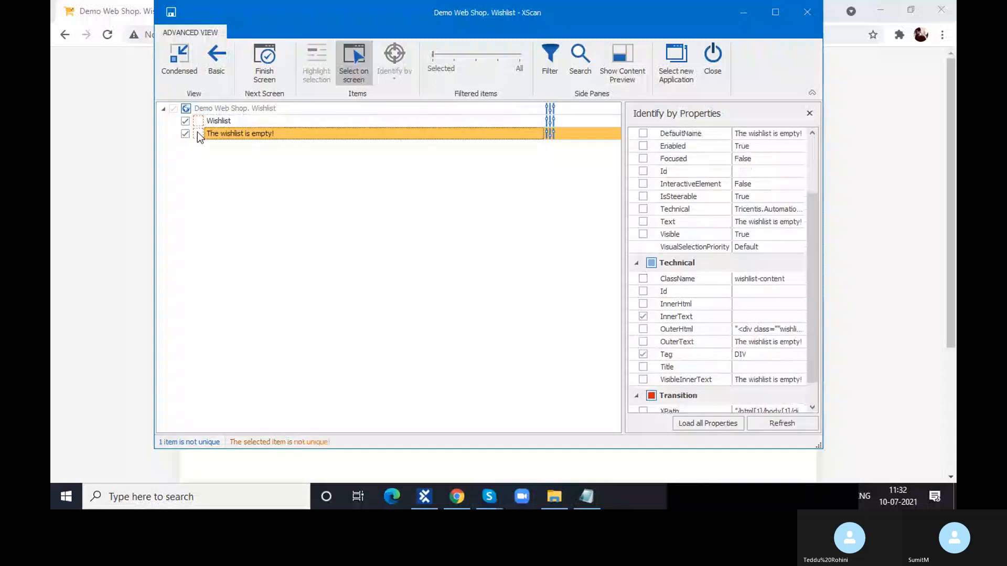
{"action": "left_click", "coordinate": [643, 279]}
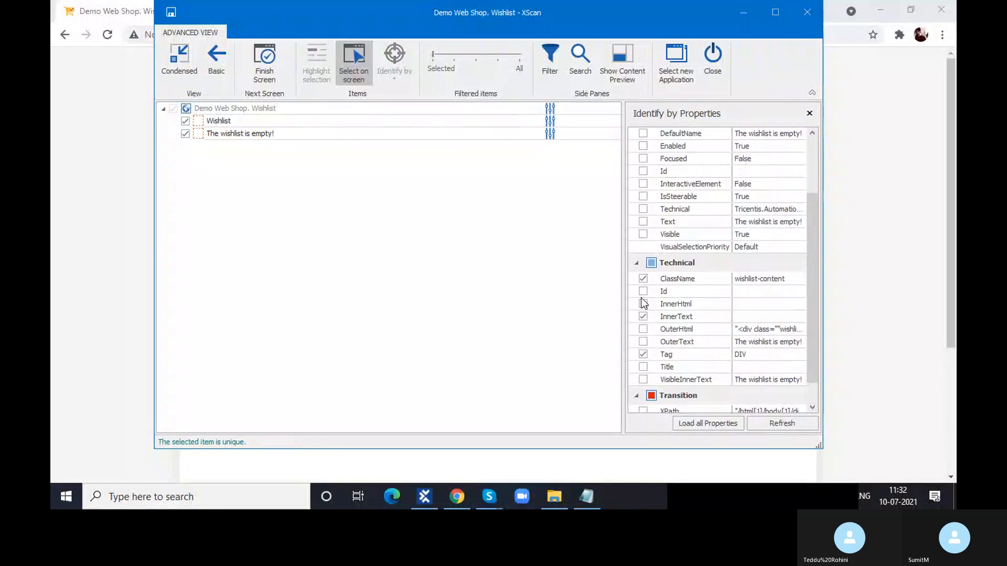
{"action": "left_click", "coordinate": [643, 316]}
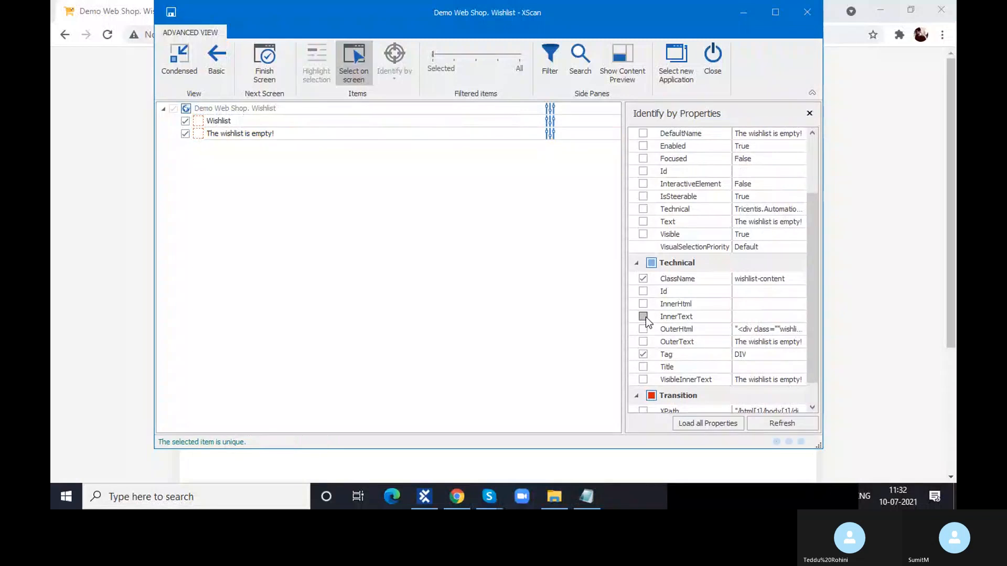
{"action": "left_click", "coordinate": [202, 137]}
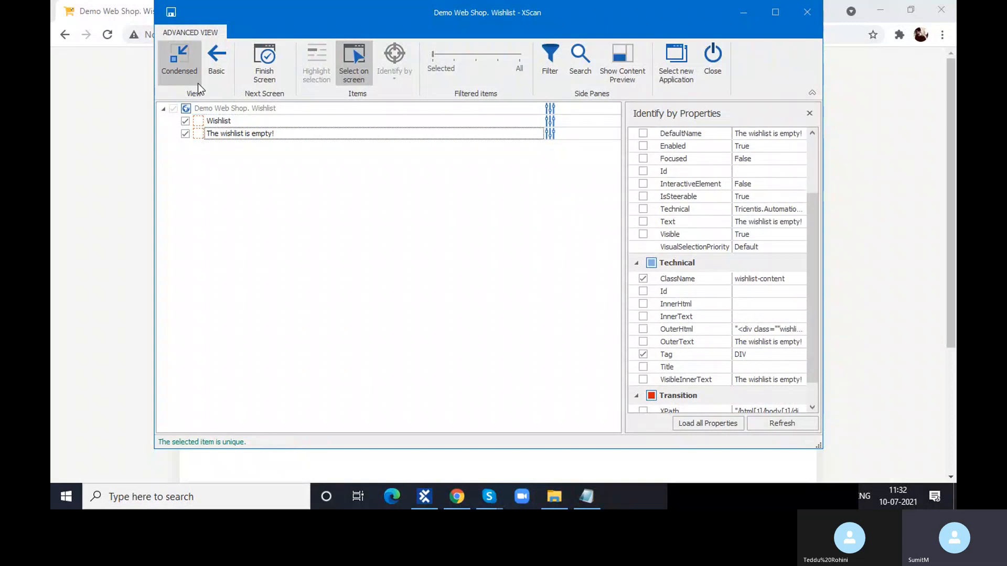
End the on-screen selection, save the scanned Wishlist module and close XScan.
{"action": "left_click", "coordinate": [363, 67]}
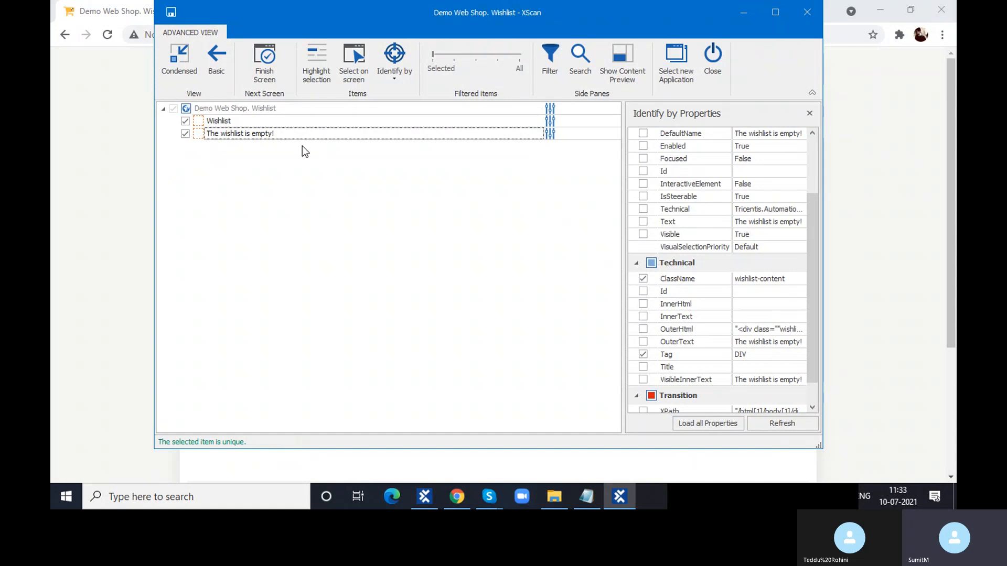
{"action": "left_click", "coordinate": [172, 13]}
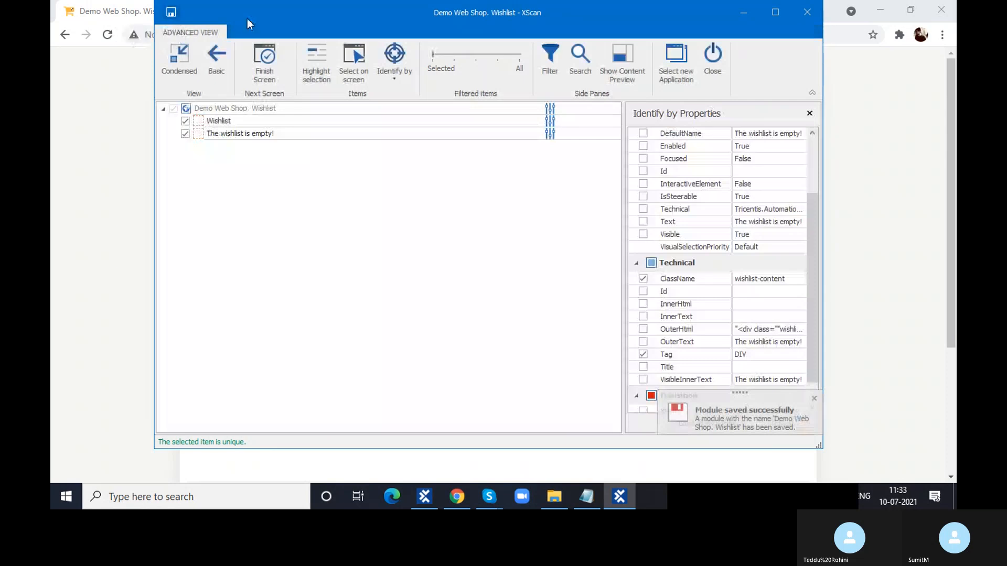
{"action": "left_click", "coordinate": [799, 26]}
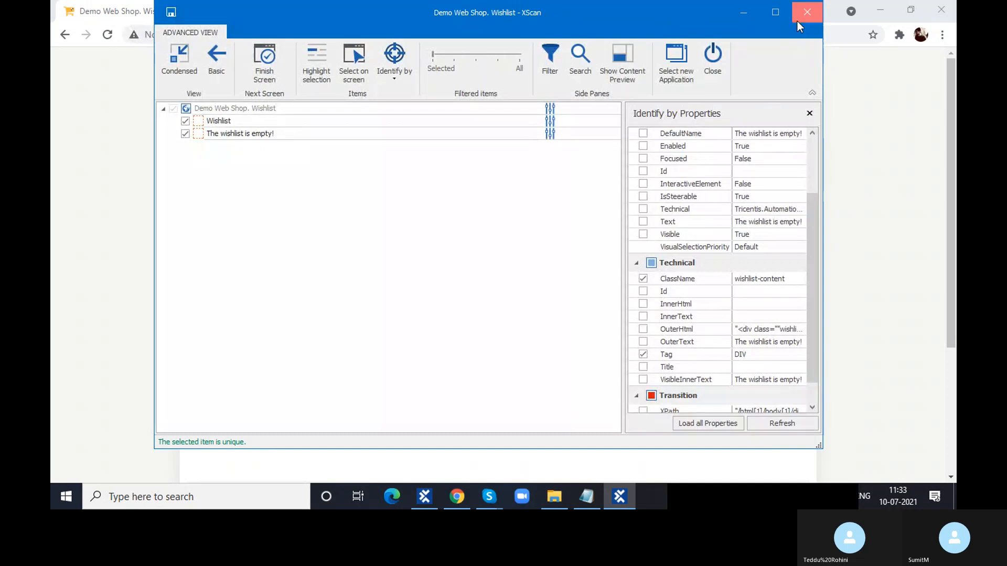
Switch to Tosca Commander and display the Demo Web Shop. Wishlist module in the WishList Page folder.
{"action": "left_click", "coordinate": [425, 496]}
{"action": "left_click", "coordinate": [87, 256]}
{"action": "left_click", "coordinate": [126, 271]}
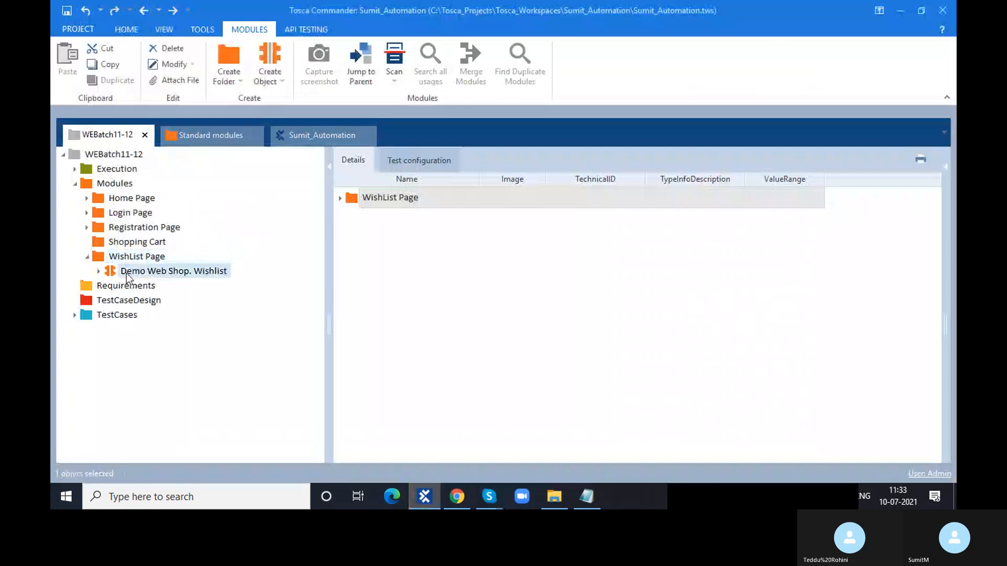
Rename the Demo Web Shop. Wishlist module to "WishList Status".
{"action": "left_click", "coordinate": [453, 209]}
{"action": "double_click", "coordinate": [461, 209]}
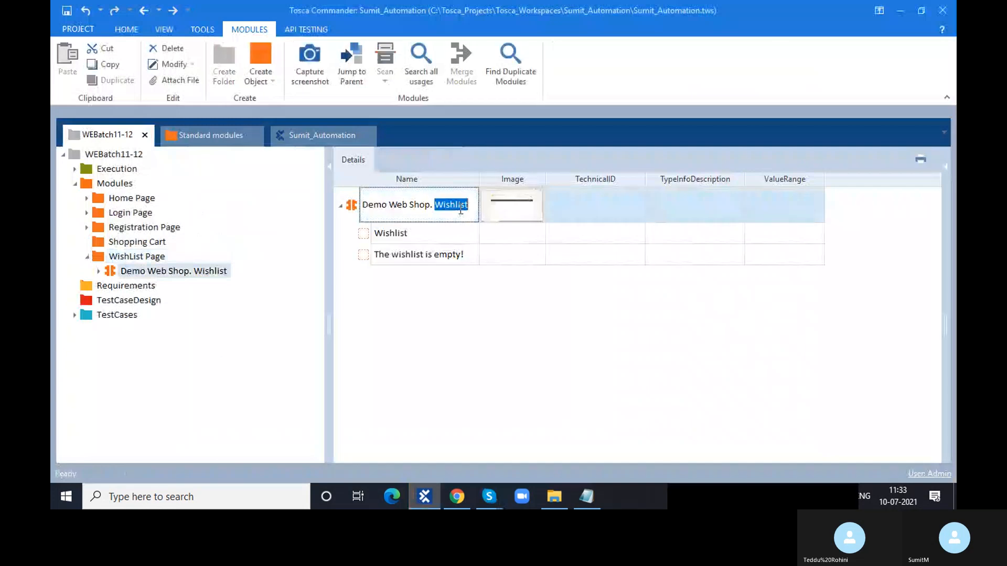
{"action": "left_click", "coordinate": [472, 206]}
{"action": "left_click_drag", "start_coordinate": [472, 207], "coordinate": [368, 212]}
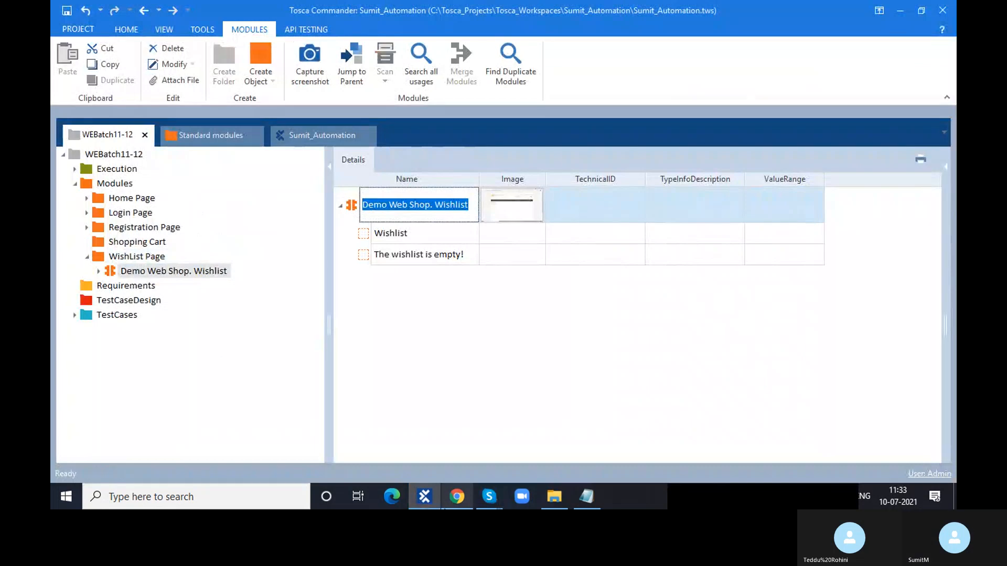
{"action": "left_click", "coordinate": [456, 496]}
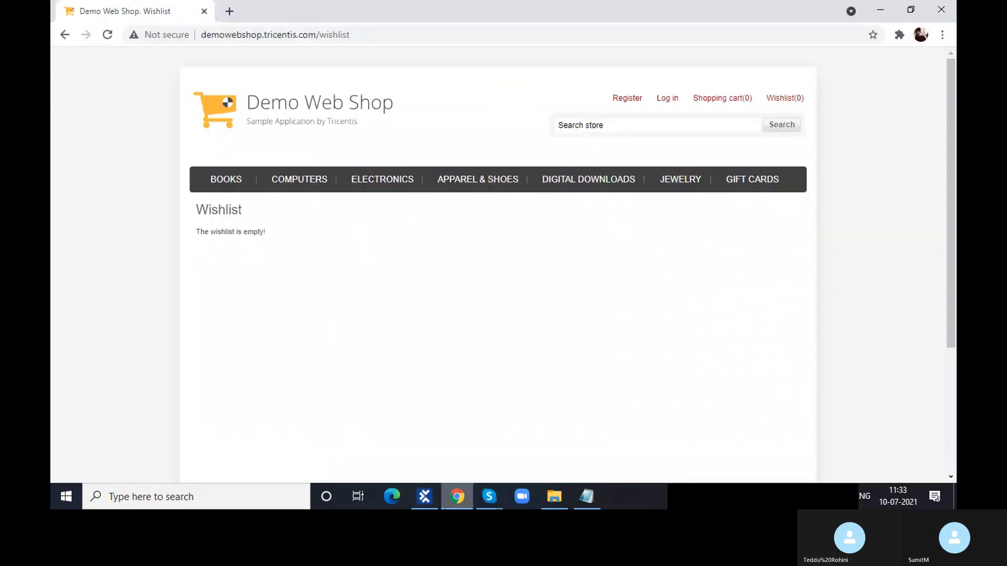
{"action": "left_click", "coordinate": [446, 508]}
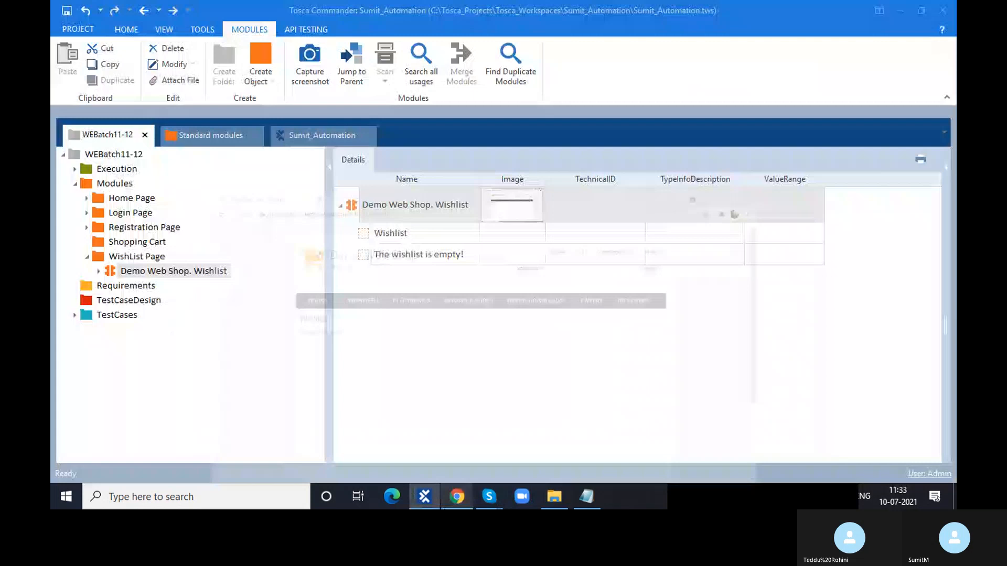
{"action": "left_click", "coordinate": [414, 213]}
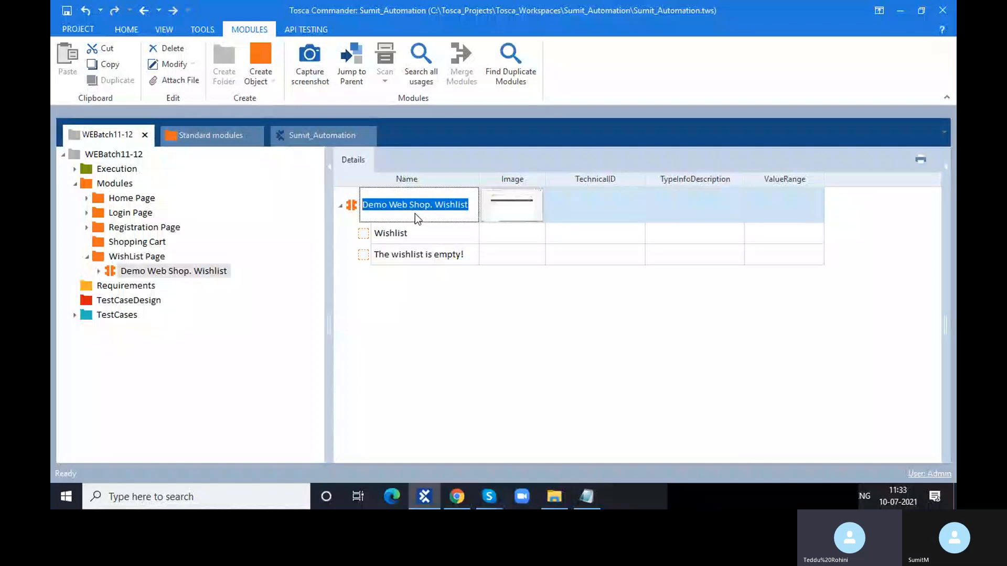
{"action": "type", "text": "Wish"}
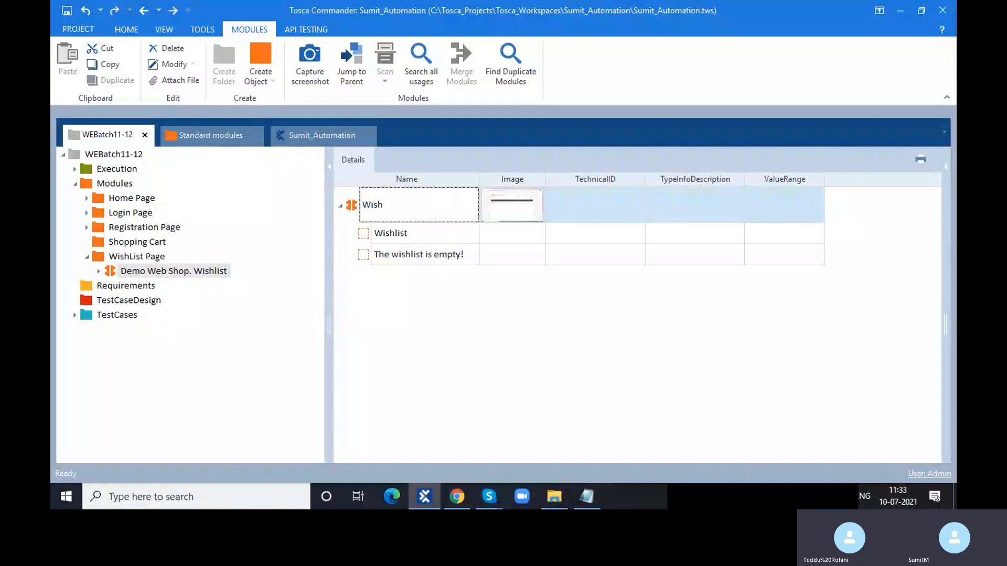
{"action": "type", "text": "List Status"}
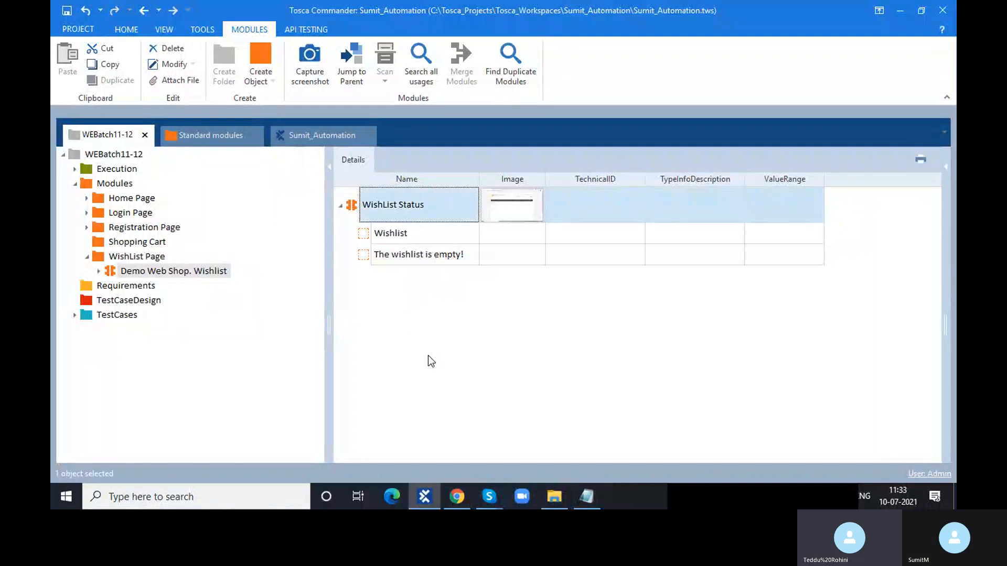
{"action": "left_click", "coordinate": [429, 357]}
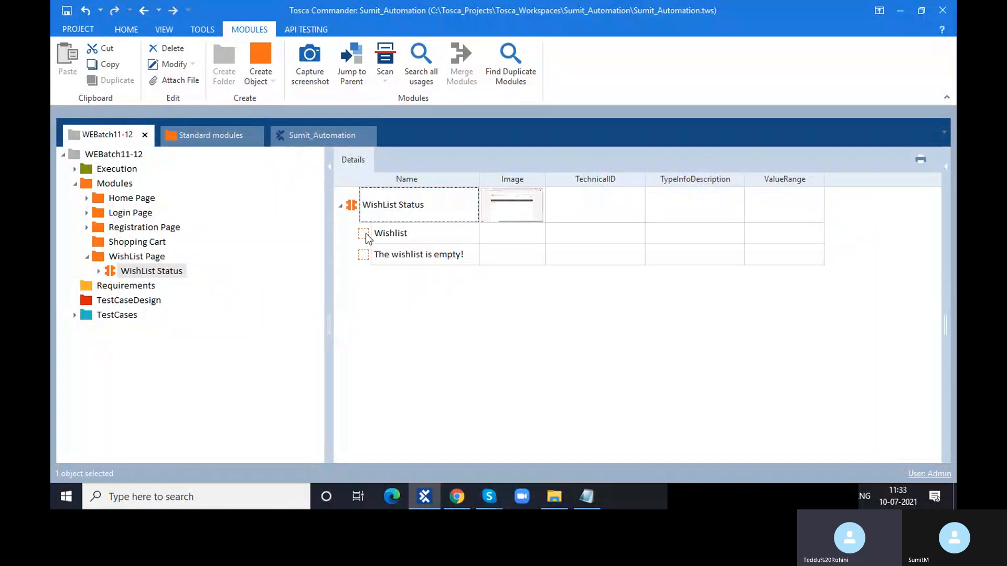
Create a new folder named "Synchronization" inside the Waits test case, below the Explicit folder.
{"action": "left_click", "coordinate": [348, 215]}
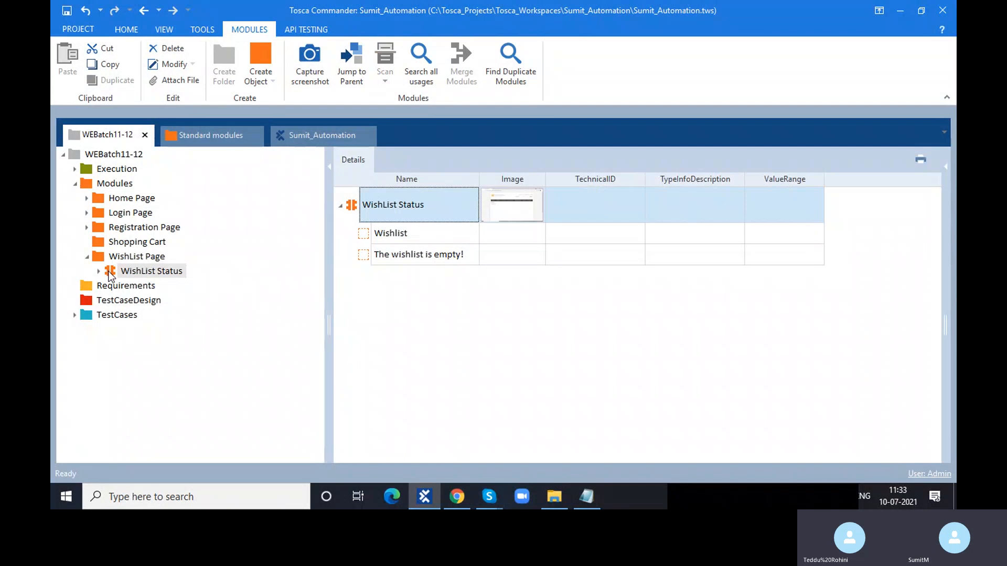
{"action": "left_click", "coordinate": [75, 315]}
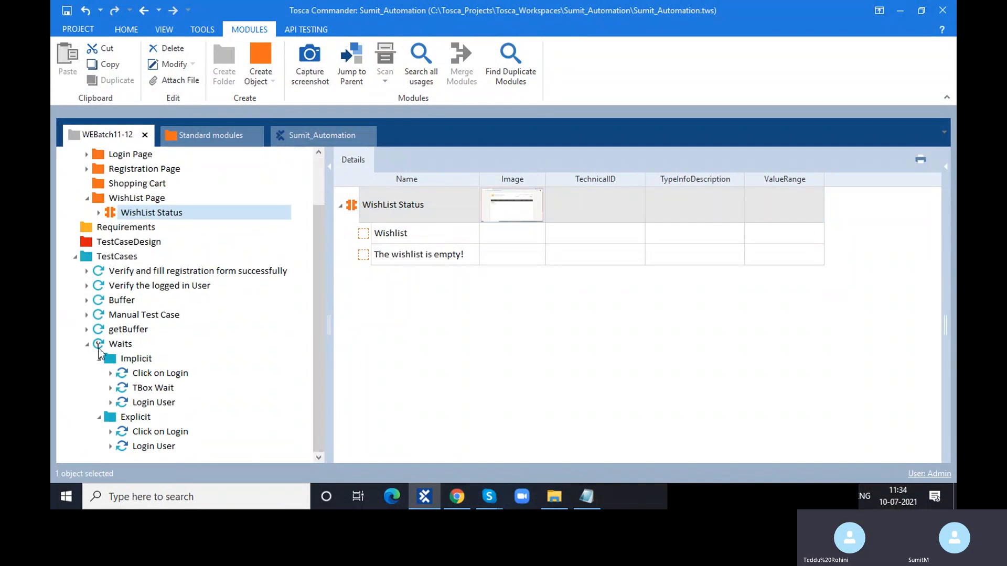
{"action": "left_click", "coordinate": [87, 345]}
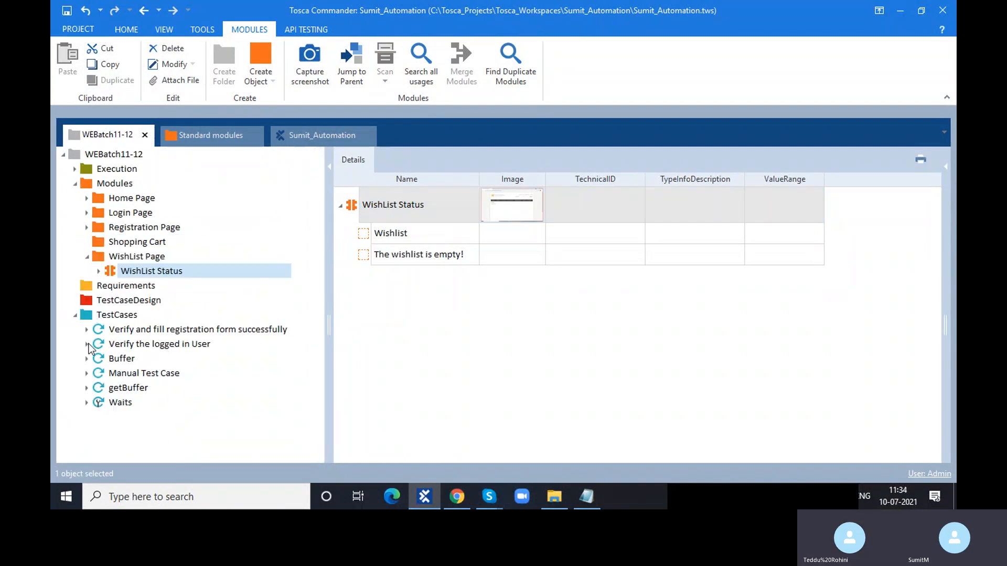
{"action": "left_click", "coordinate": [87, 403]}
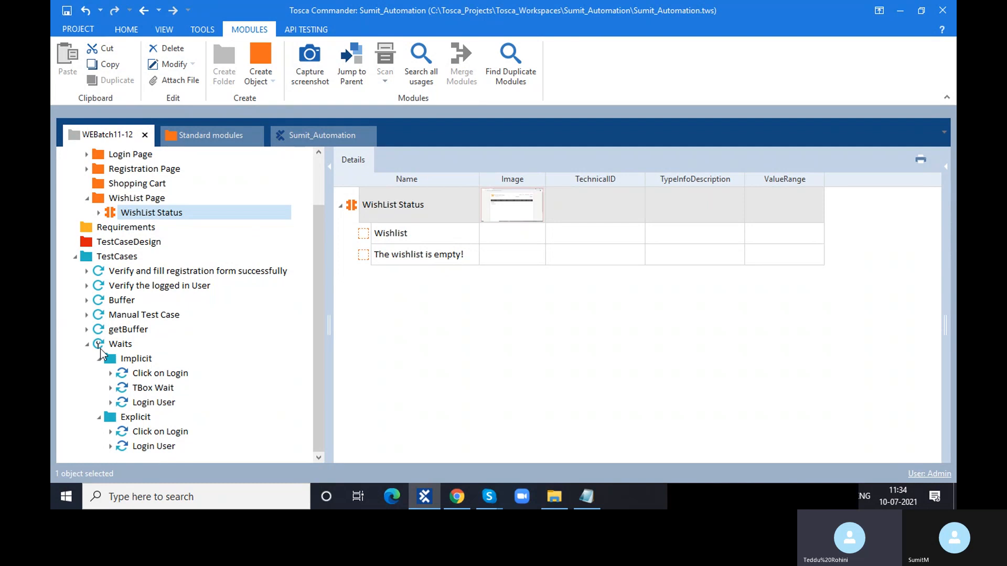
{"action": "left_click", "coordinate": [102, 345]}
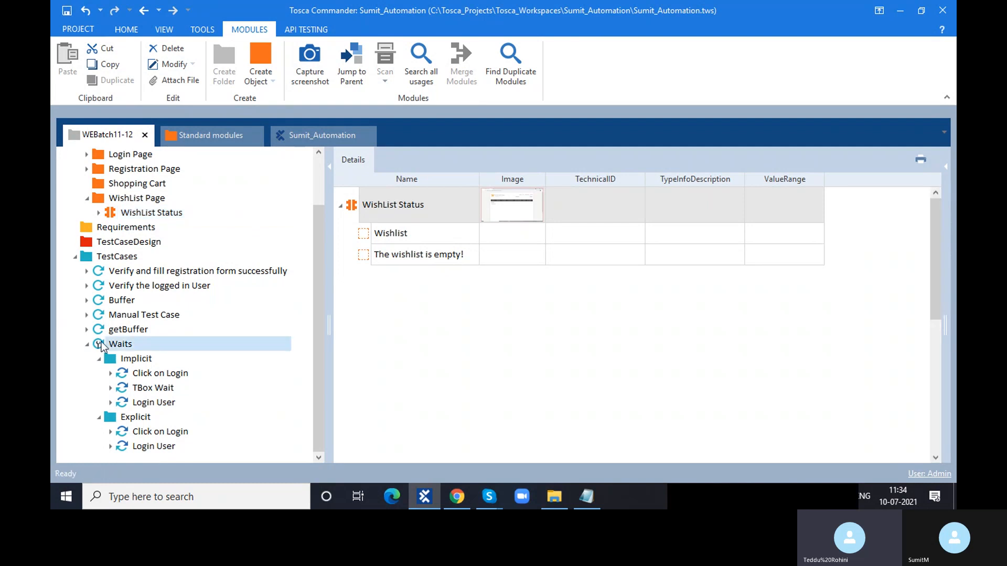
{"action": "right_click", "coordinate": [101, 345]}
{"action": "left_click", "coordinate": [135, 205]}
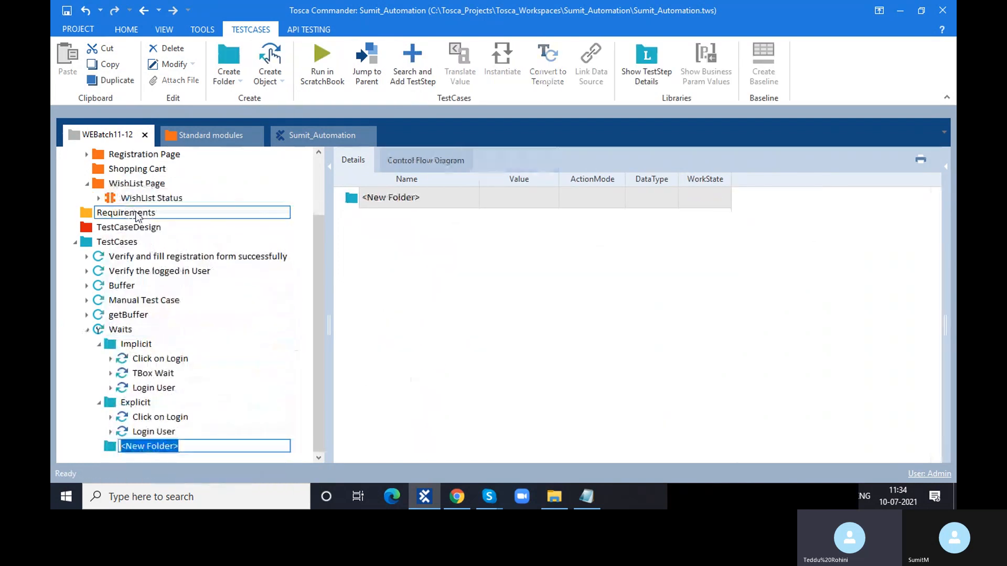
{"action": "type", "text": "Synchr"}
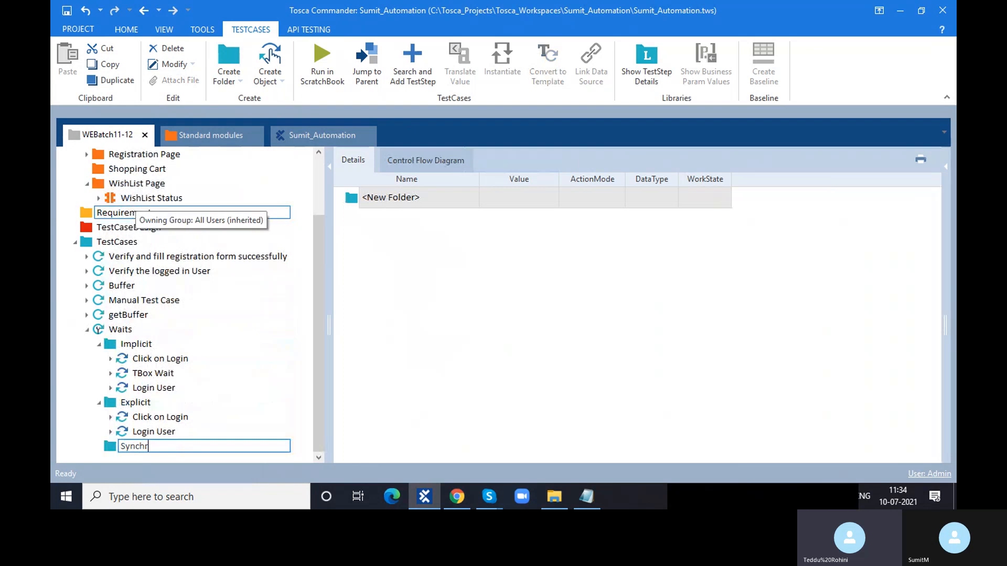
{"action": "type", "text": "oni"}
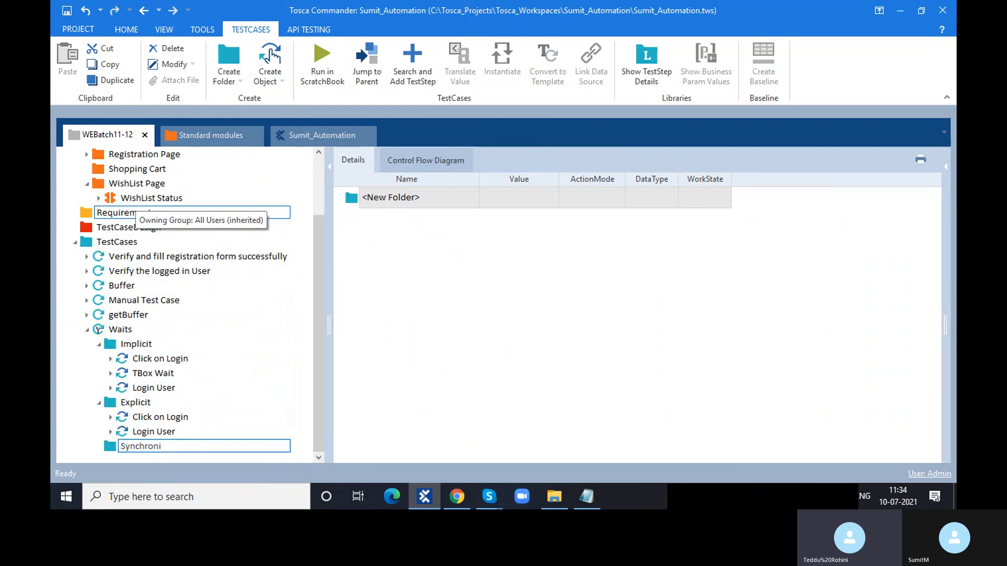
{"action": "type", "text": "zation"}
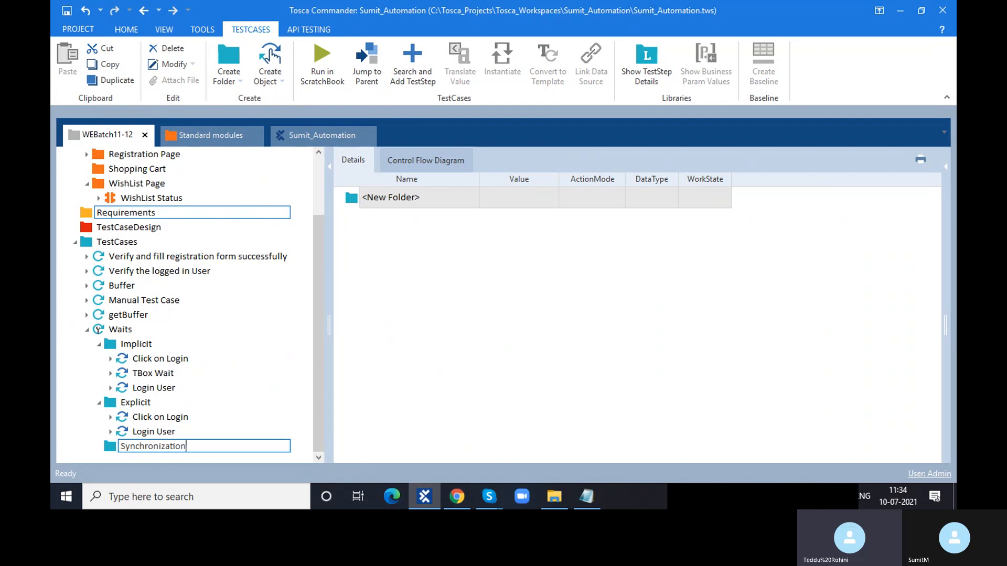
{"action": "key", "text": "Return"}
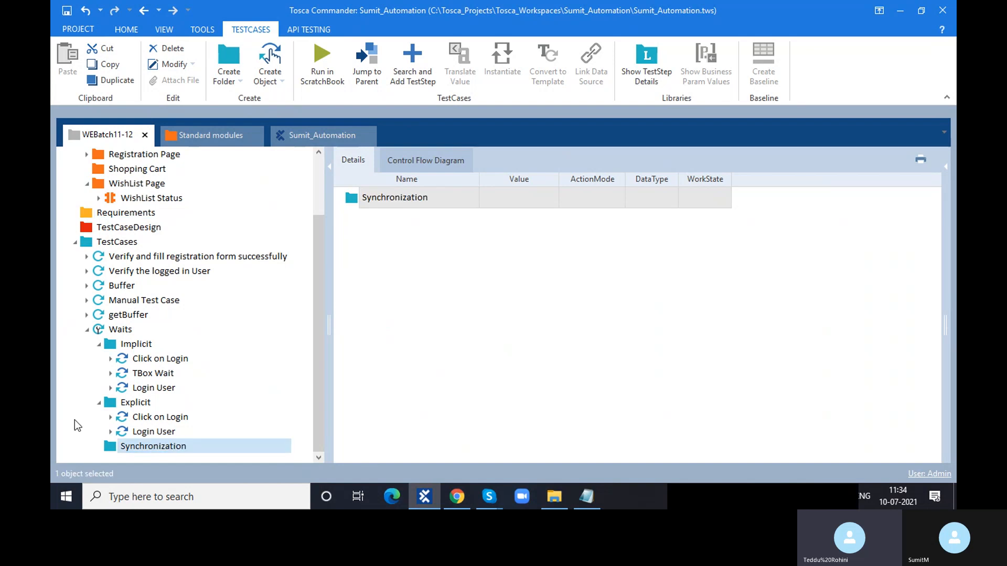
Add the WishList Status module to the Synchronization folder as a test step and name it "Verify Wishlist status".
{"action": "left_click", "coordinate": [116, 204]}
{"action": "left_click_drag", "start_coordinate": [115, 203], "coordinate": [134, 449]}
{"action": "left_click", "coordinate": [432, 201]}
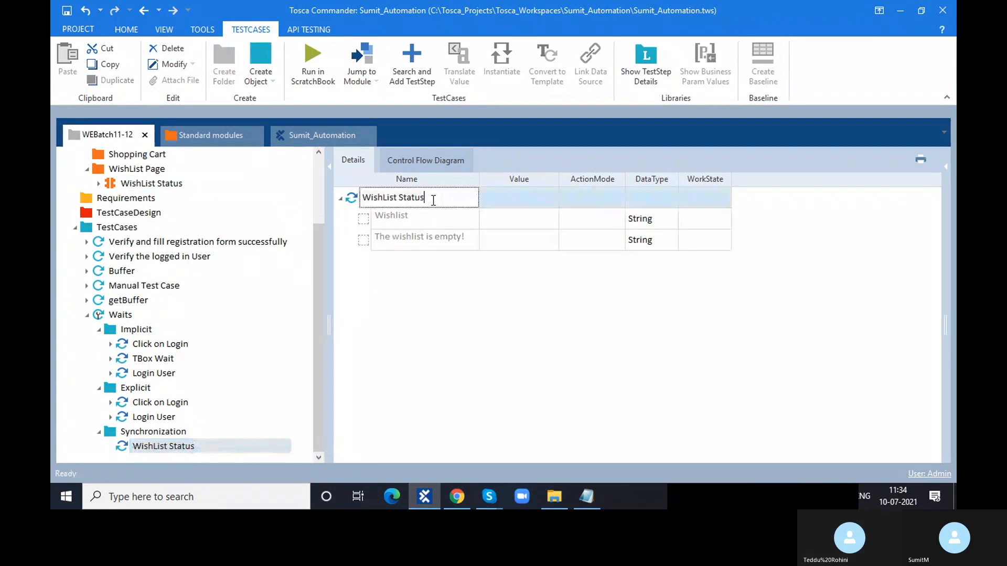
{"action": "left_click_drag", "start_coordinate": [433, 200], "coordinate": [364, 198]}
{"action": "type", "text": "er"}
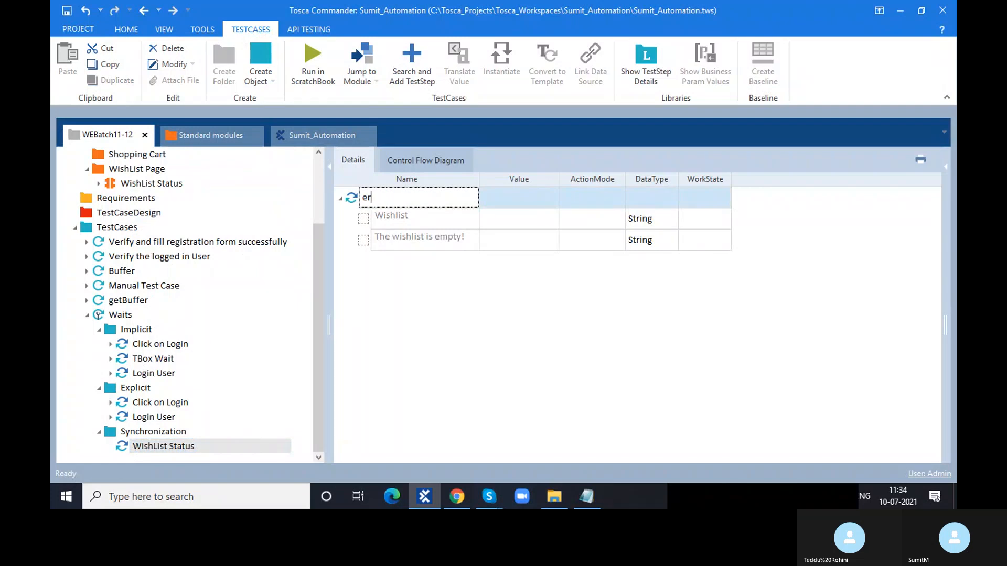
{"action": "type", "text": "ify wishlist"}
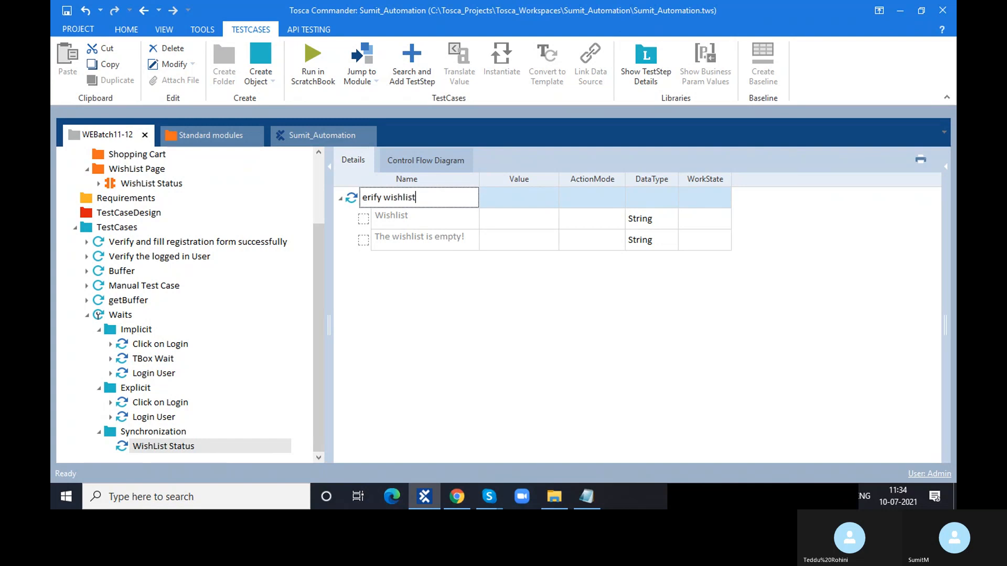
{"action": "key", "text": "BackSpace"}
{"action": "key", "text": "BackSpace"}
{"action": "key", "text": "BackSpace"}
{"action": "key", "text": "BackSpace"}
{"action": "key", "text": "BackSpace"}
{"action": "key", "text": "BackSpace"}
{"action": "key", "text": "BackSpace"}
{"action": "key", "text": "BackSpace"}
{"action": "key", "text": "BackSpace"}
{"action": "key", "text": "BackSpace"}
{"action": "key", "text": "BackSpace"}
{"action": "key", "text": "BackSpace"}
{"action": "key", "text": "BackSpace"}
{"action": "key", "text": "BackSpace"}
{"action": "type", "text": "Verify Wishlist status"}
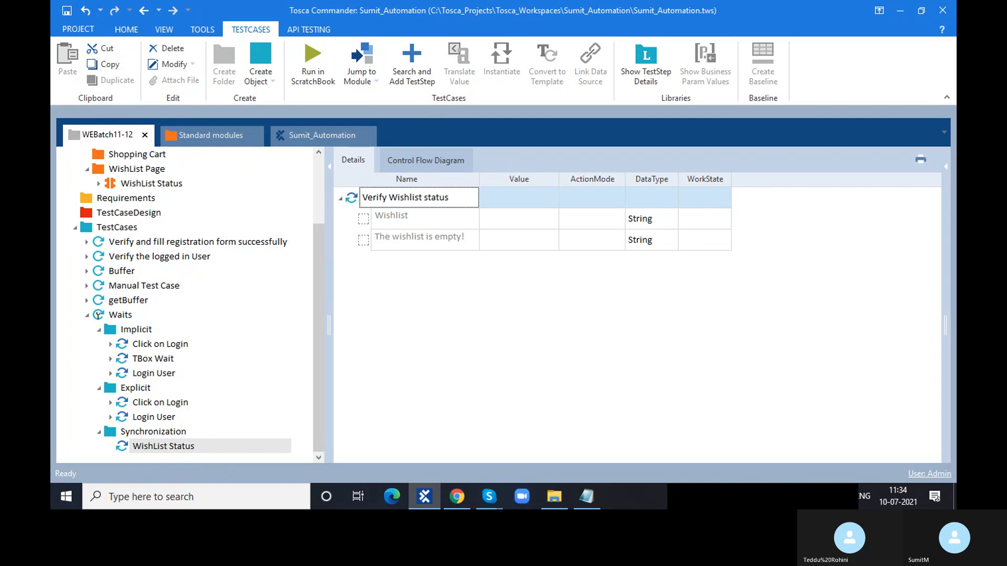
{"action": "left_click", "coordinate": [398, 276]}
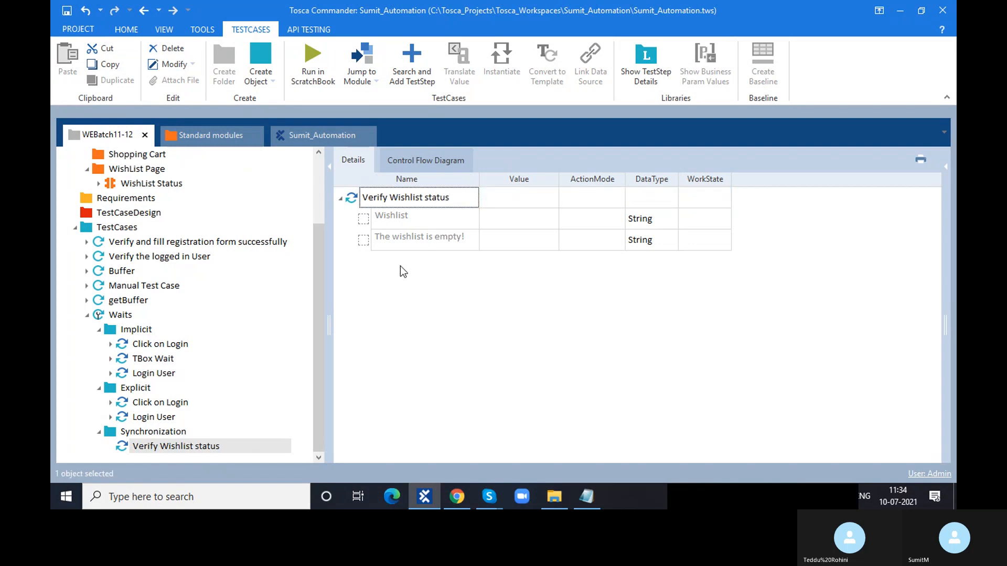
View the Wishlist page in Chrome, return to Tosca and try to assign InnerText as the checked property of "The wishlist is empty!".
{"action": "left_click", "coordinate": [492, 245]}
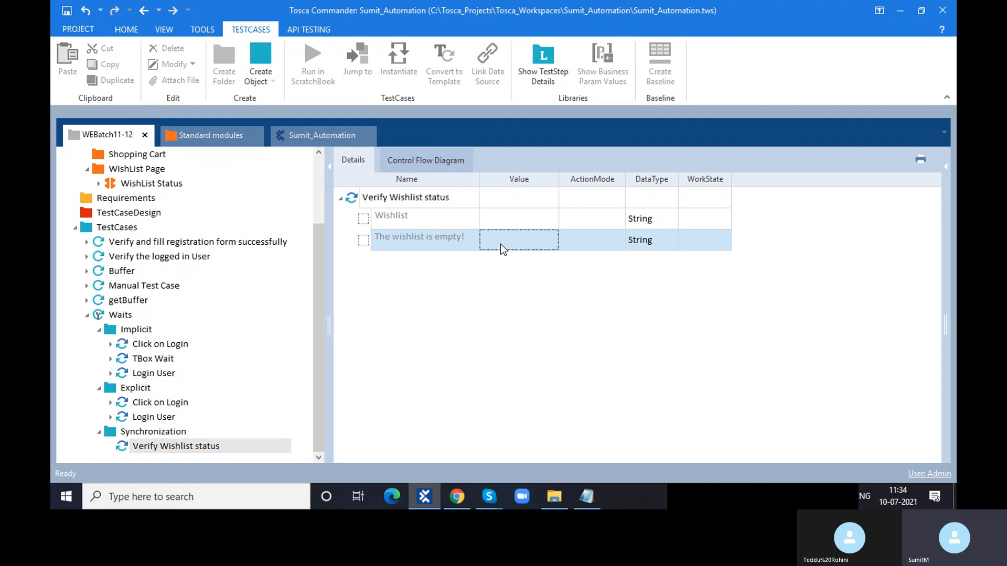
{"action": "left_click", "coordinate": [468, 494]}
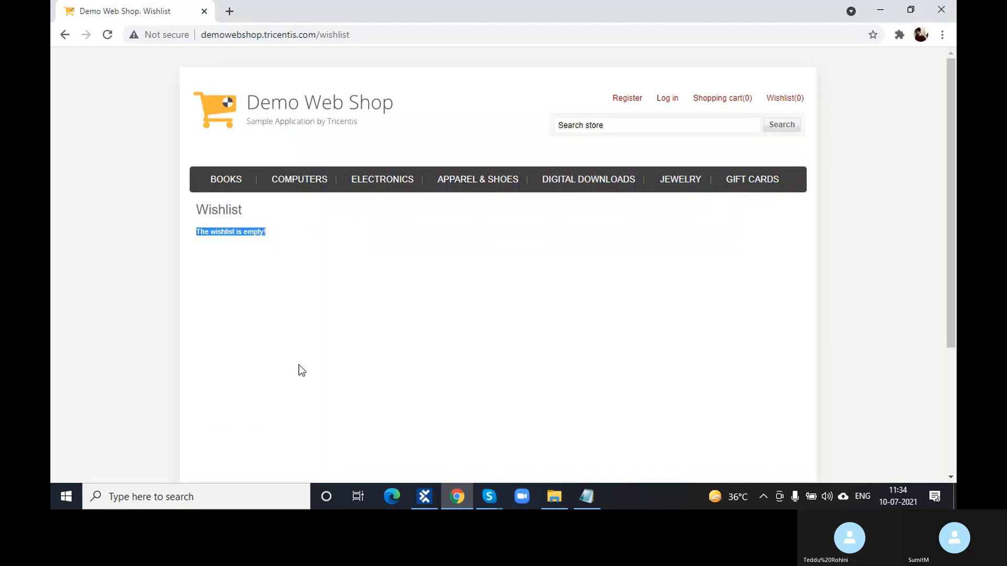
{"action": "left_click", "coordinate": [432, 494]}
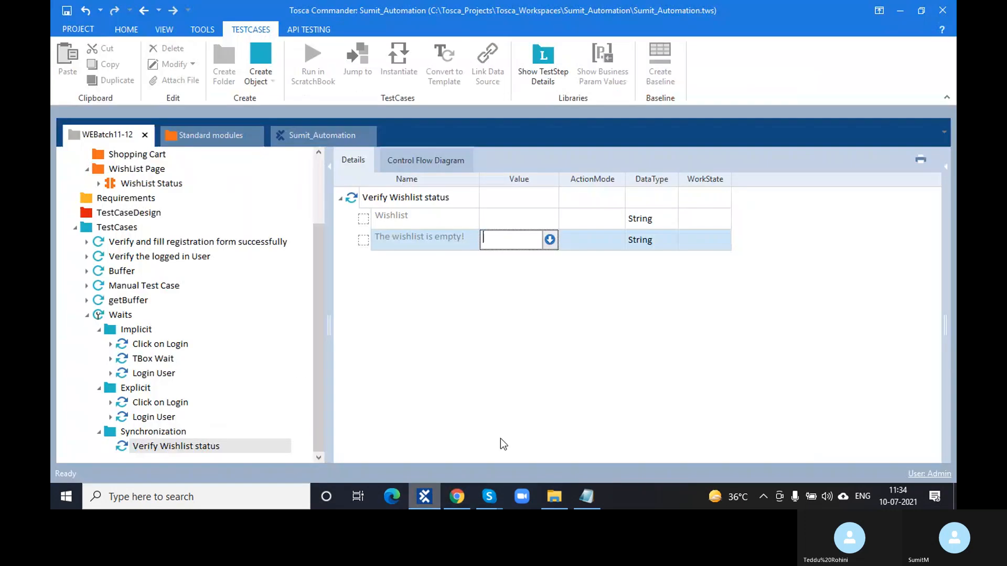
{"action": "left_click", "coordinate": [549, 240]}
{"action": "left_click", "coordinate": [562, 258]}
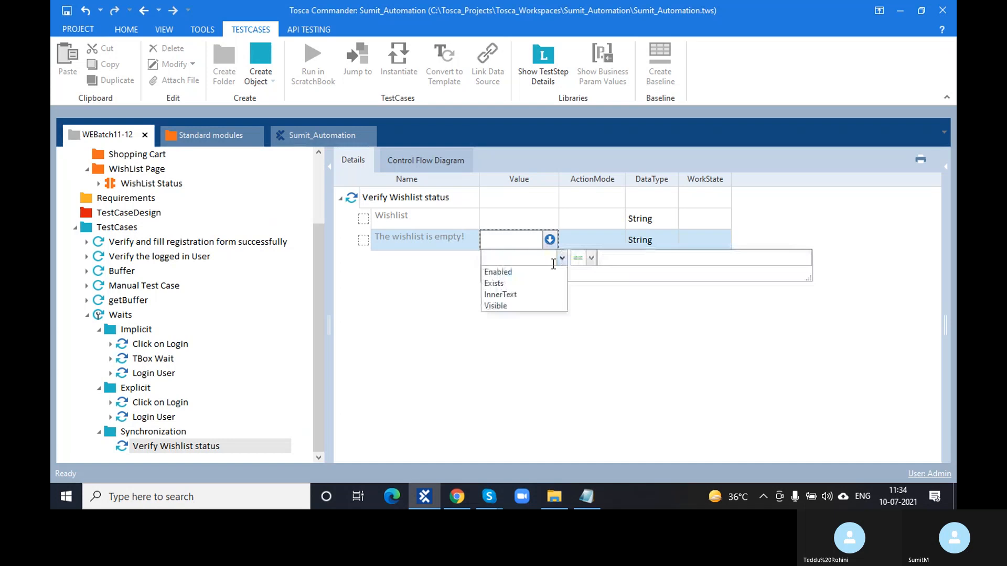
{"action": "left_click", "coordinate": [526, 295]}
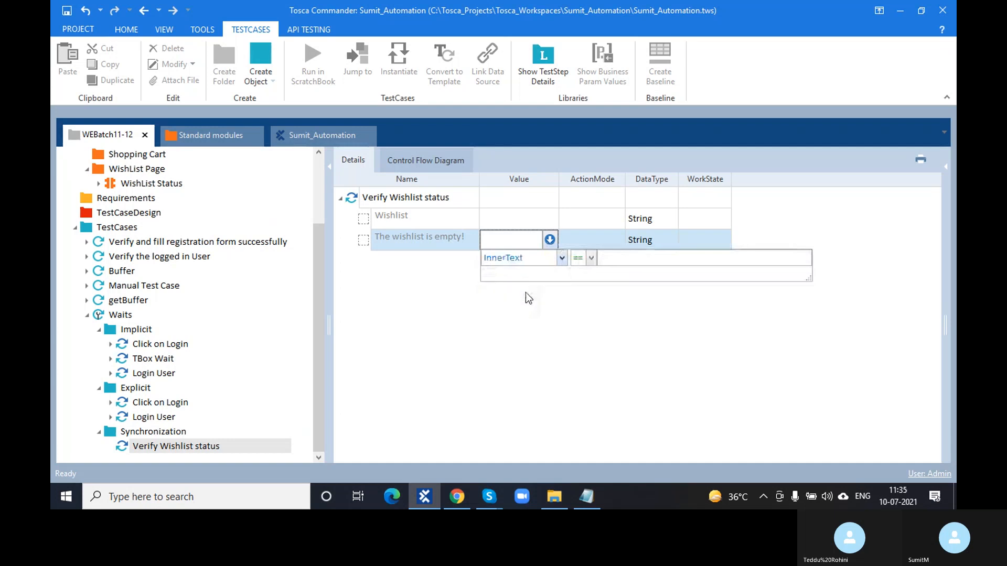
{"action": "left_click", "coordinate": [588, 328]}
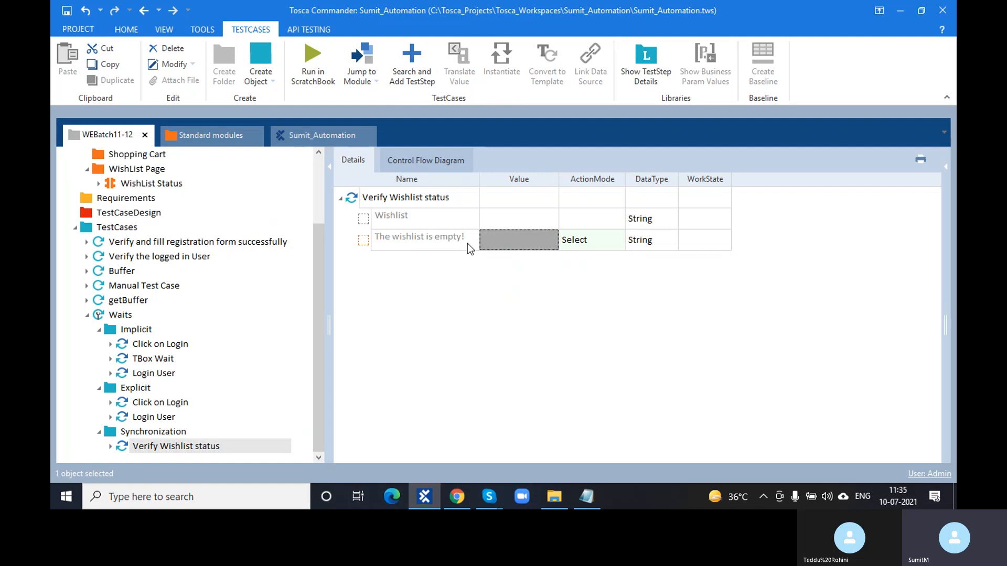
Set the value of the "The wishlist is empty!" attribute to InnerText == "The wishlist is empty!".
{"action": "left_click", "coordinate": [409, 243]}
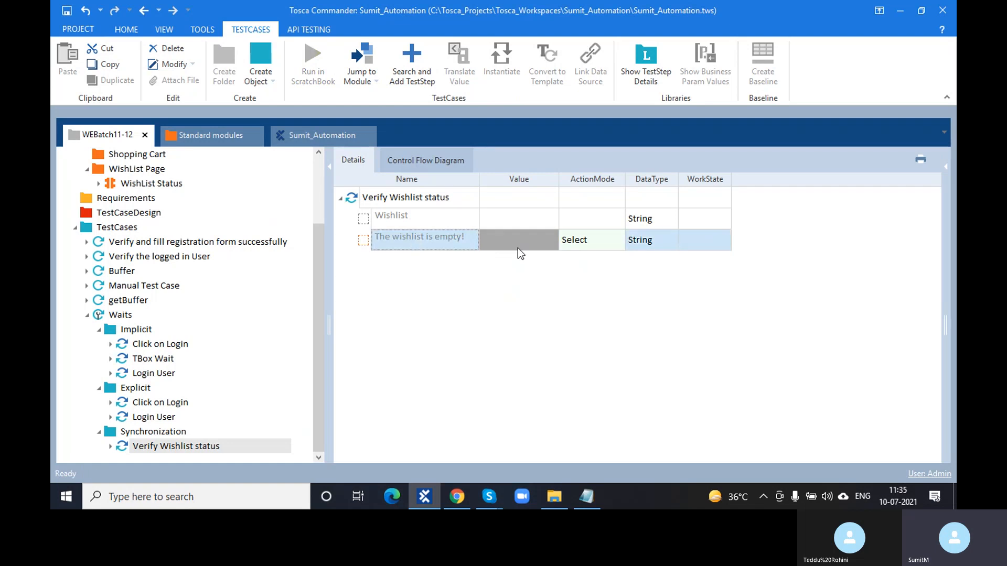
{"action": "left_click", "coordinate": [546, 243]}
{"action": "left_click", "coordinate": [549, 240]}
{"action": "left_click", "coordinate": [562, 258]}
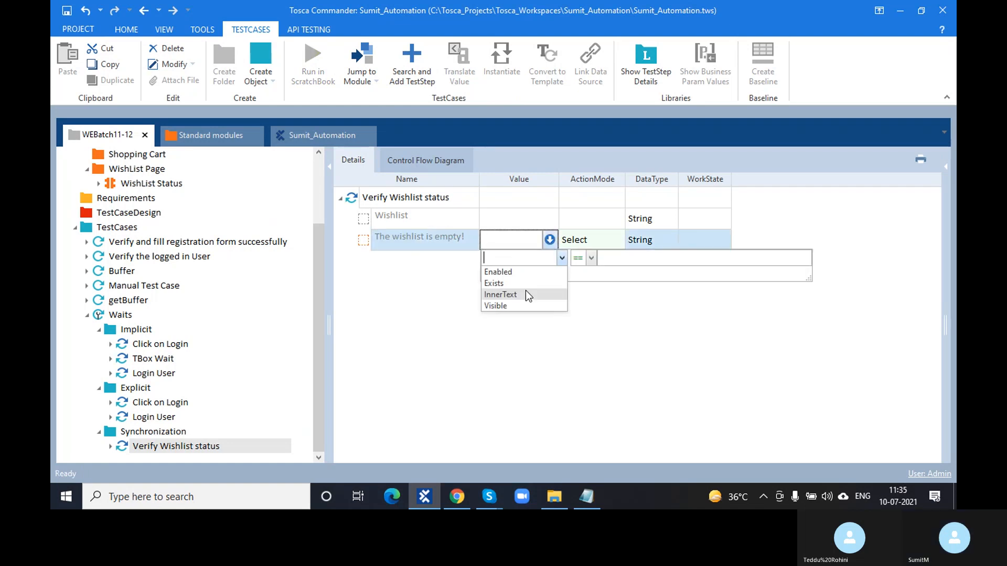
{"action": "left_click", "coordinate": [541, 295]}
{"action": "left_click", "coordinate": [644, 259]}
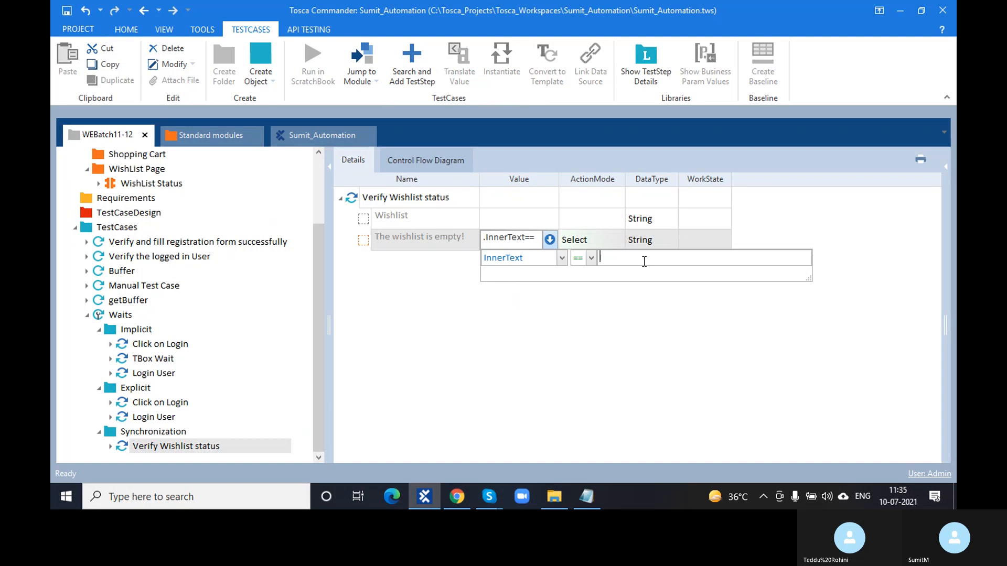
{"action": "type", "text": "The wishlist is empty!"}
{"action": "left_click", "coordinate": [598, 332]}
Set the attribute's ActionMode to Verify and widen the Value column.
{"action": "left_click", "coordinate": [593, 259]}
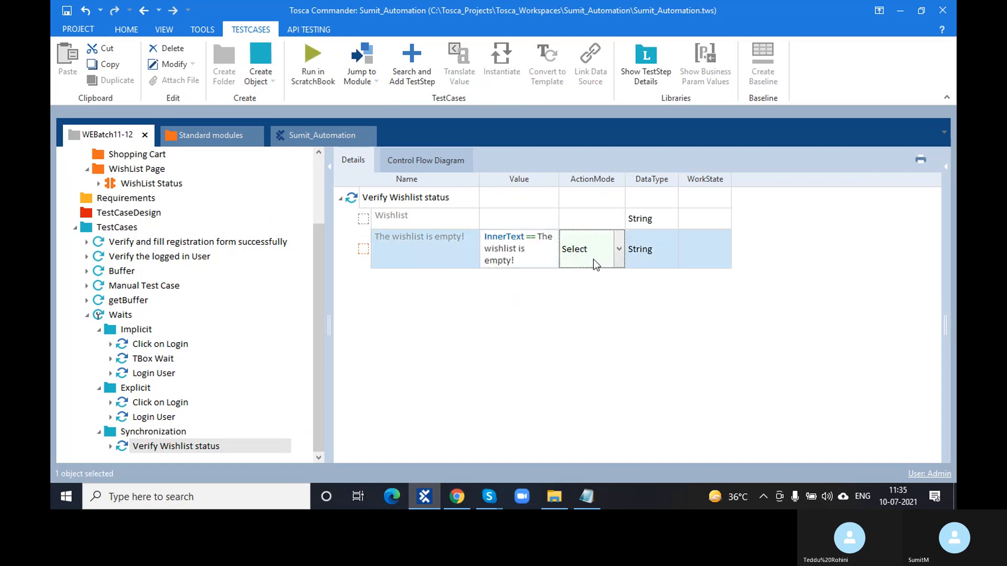
{"action": "left_click", "coordinate": [541, 314]}
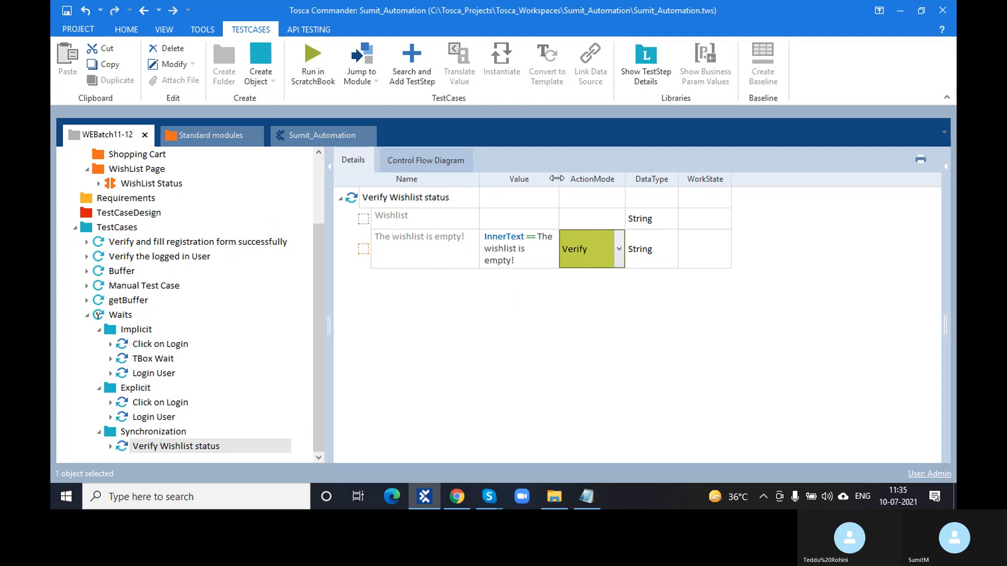
{"action": "left_click_drag", "start_coordinate": [557, 179], "coordinate": [604, 179]}
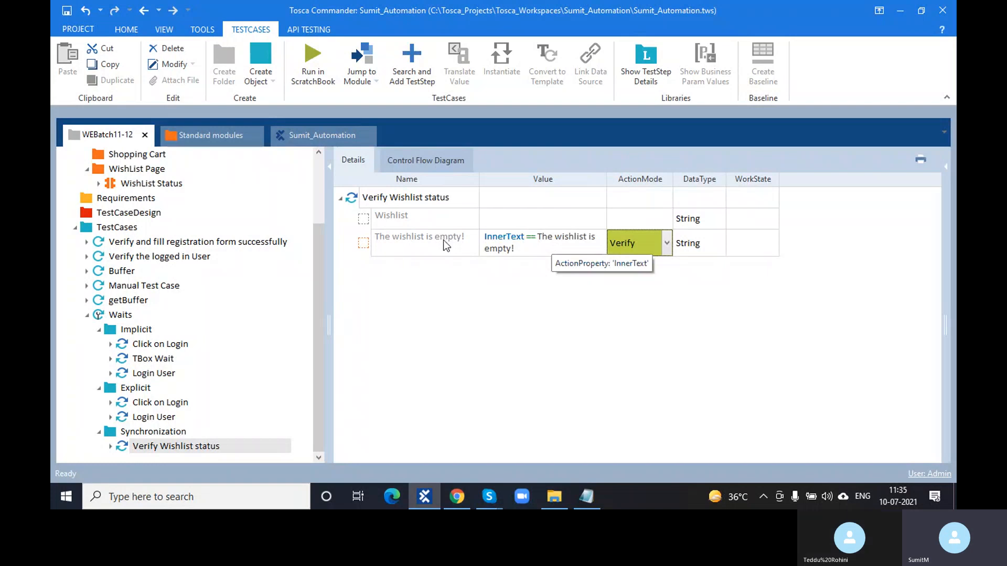
Replace the InnerText expression in the attribute's value with the plain text "The wishlist is empty!".
{"action": "left_click", "coordinate": [528, 244]}
{"action": "left_click", "coordinate": [528, 244]}
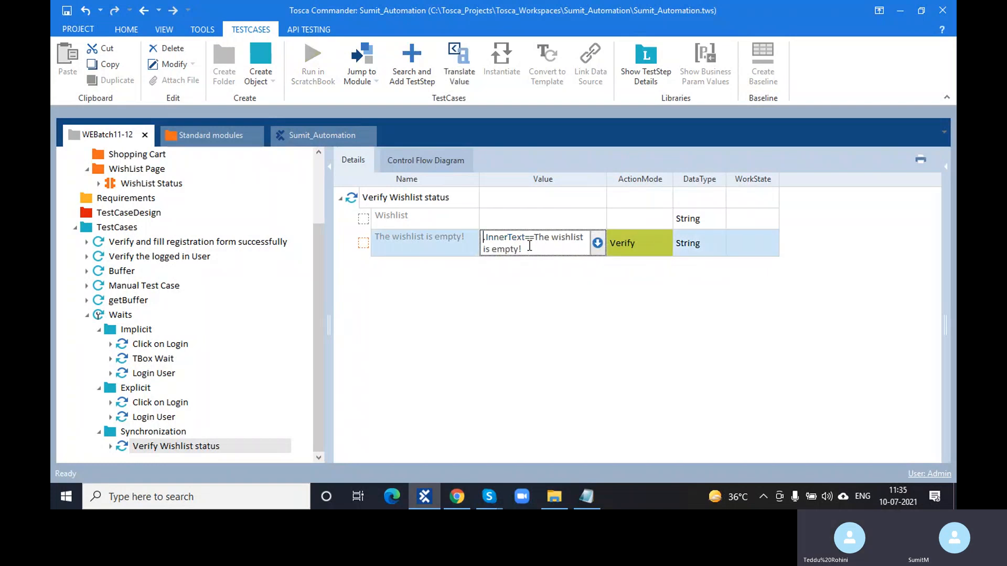
{"action": "left_click_drag", "start_coordinate": [528, 246], "coordinate": [476, 236]}
{"action": "type", "text": "The wishlist is empty!"}
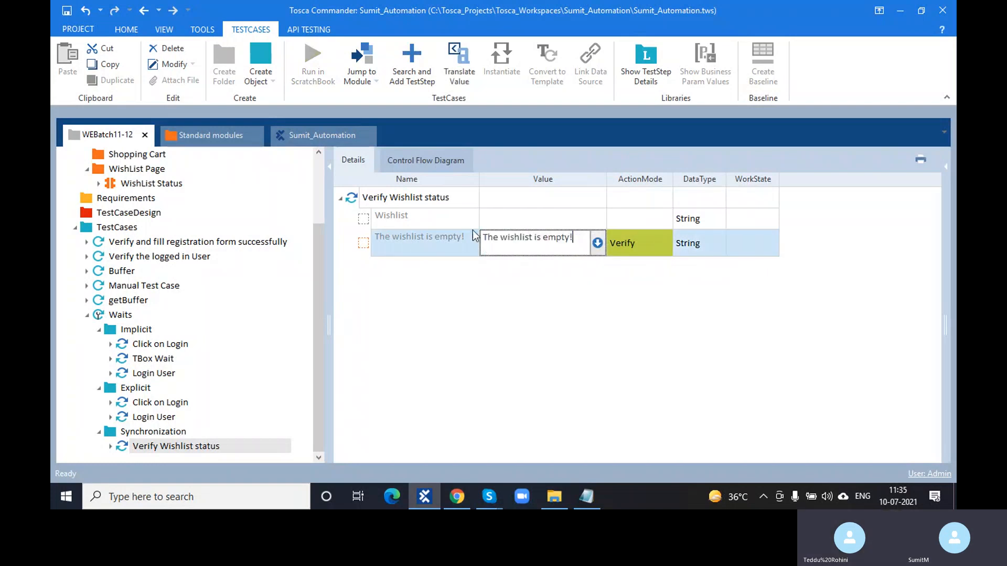
{"action": "left_click", "coordinate": [499, 303]}
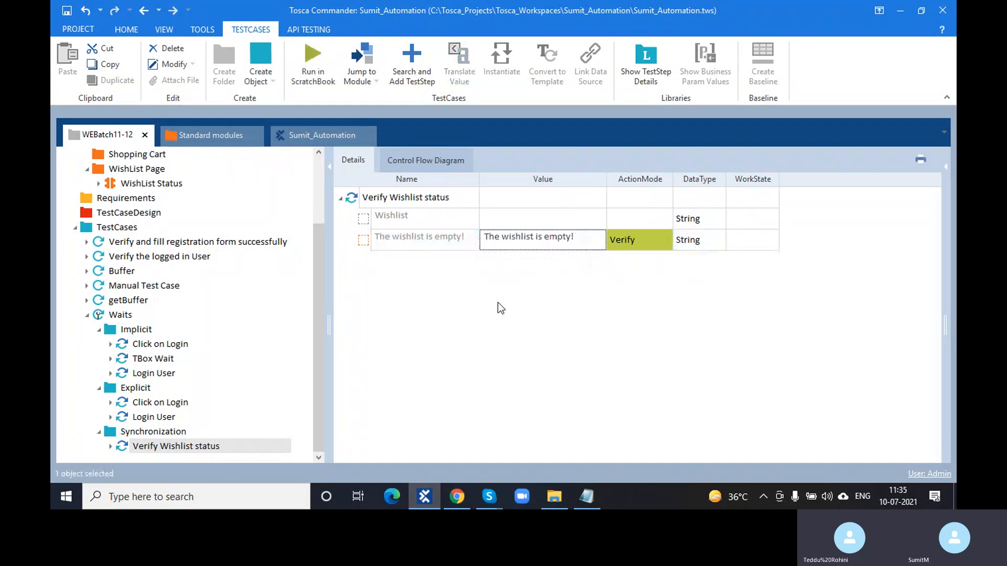
Apply the InnerText property to the plain "The wishlist is empty!" value and widen the Value column to fit it on one line.
{"action": "left_click", "coordinate": [577, 238]}
{"action": "left_click", "coordinate": [563, 258]}
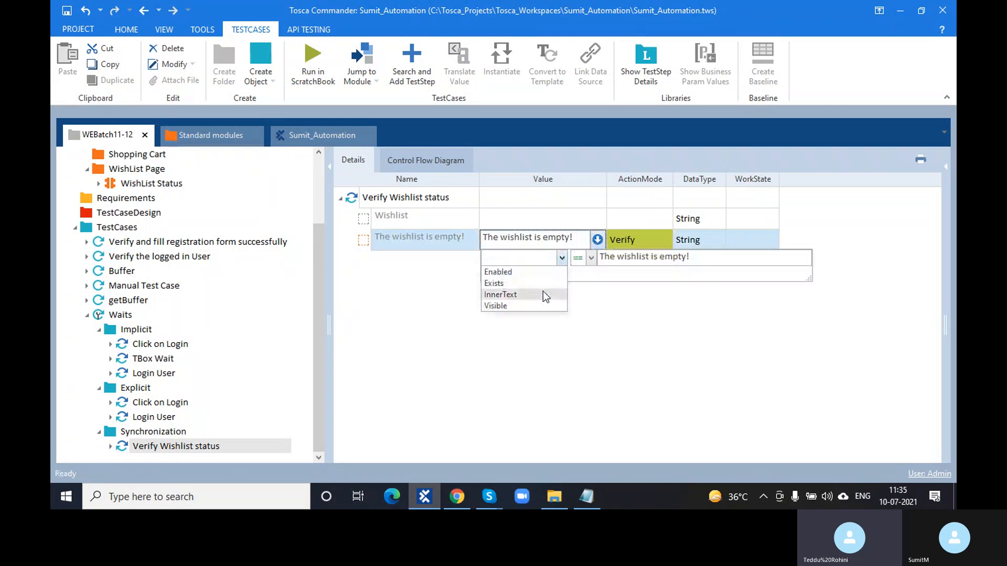
{"action": "left_click", "coordinate": [543, 295]}
{"action": "left_click", "coordinate": [494, 322]}
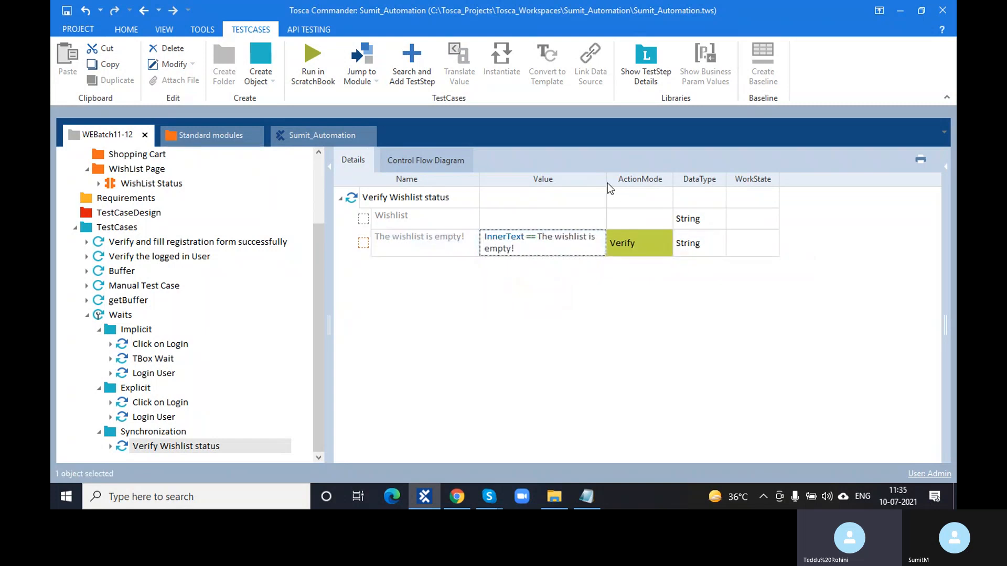
{"action": "left_click_drag", "start_coordinate": [606, 180], "coordinate": [642, 180]}
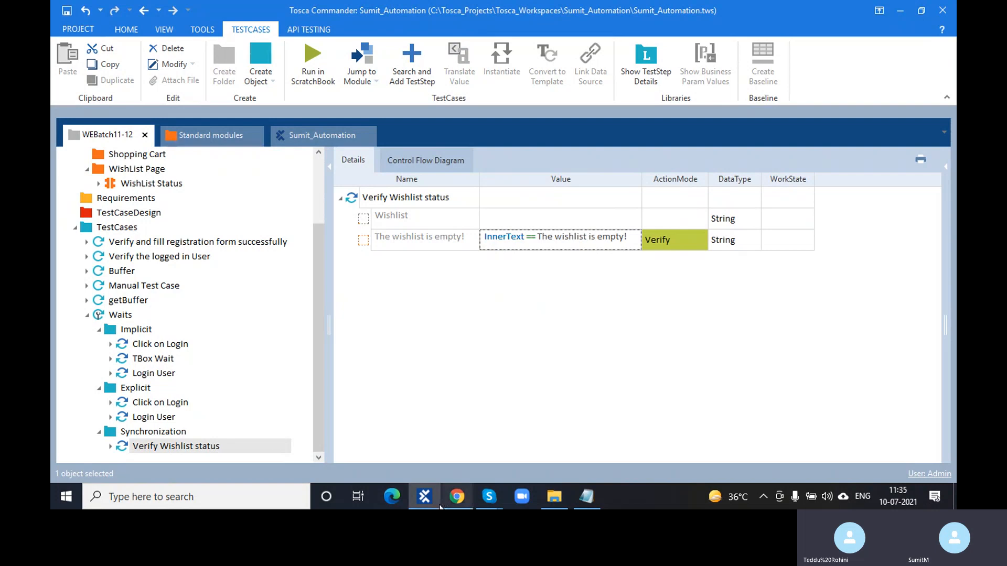
Switch to Chrome and open the Demo Web Shop registration page.
{"action": "left_click", "coordinate": [465, 498]}
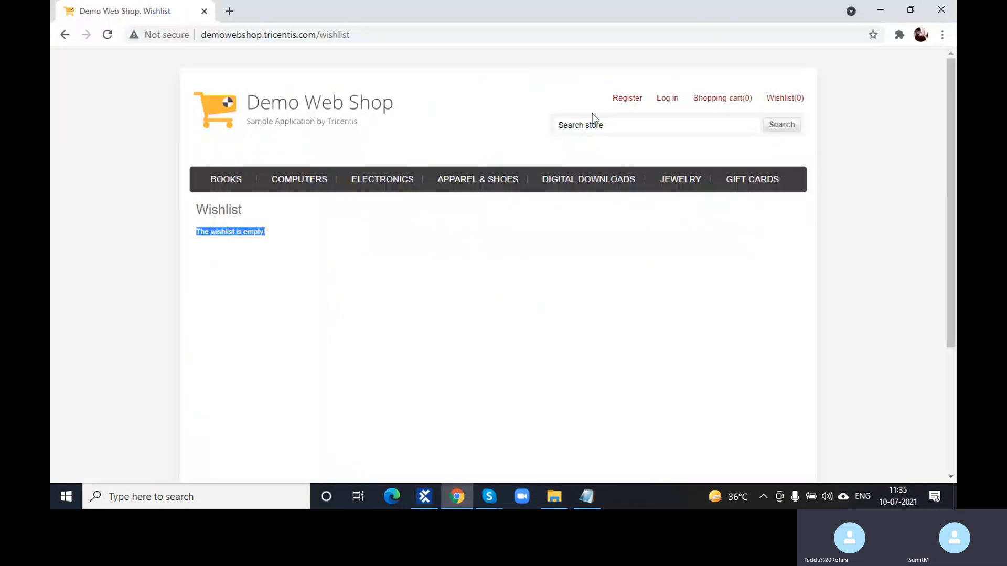
{"action": "left_click", "coordinate": [625, 99]}
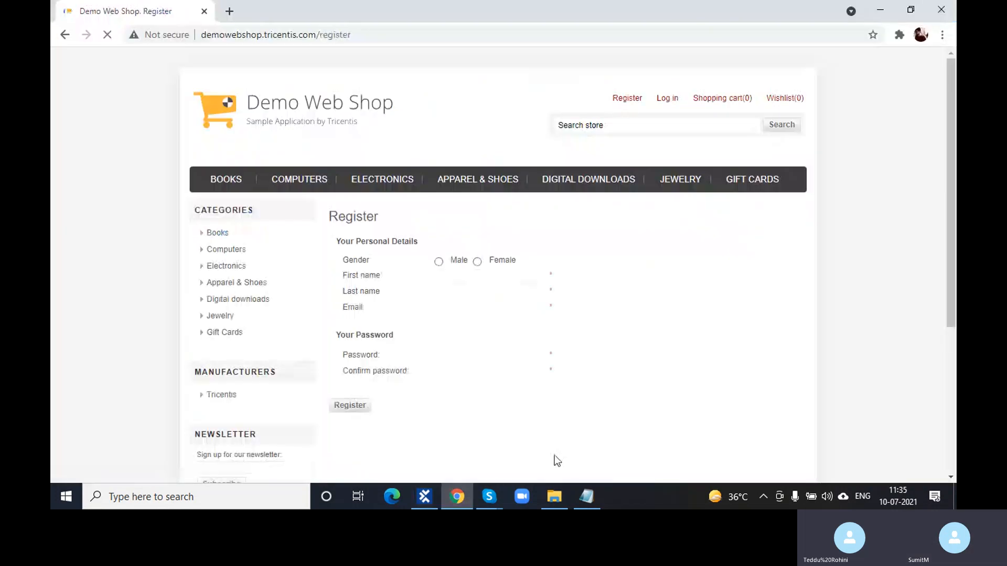
Check the Verify Wishlist status step in Tosca, view the wishlist page in Chrome and return to the Demo Web Shop home page.
{"action": "left_click", "coordinate": [424, 497]}
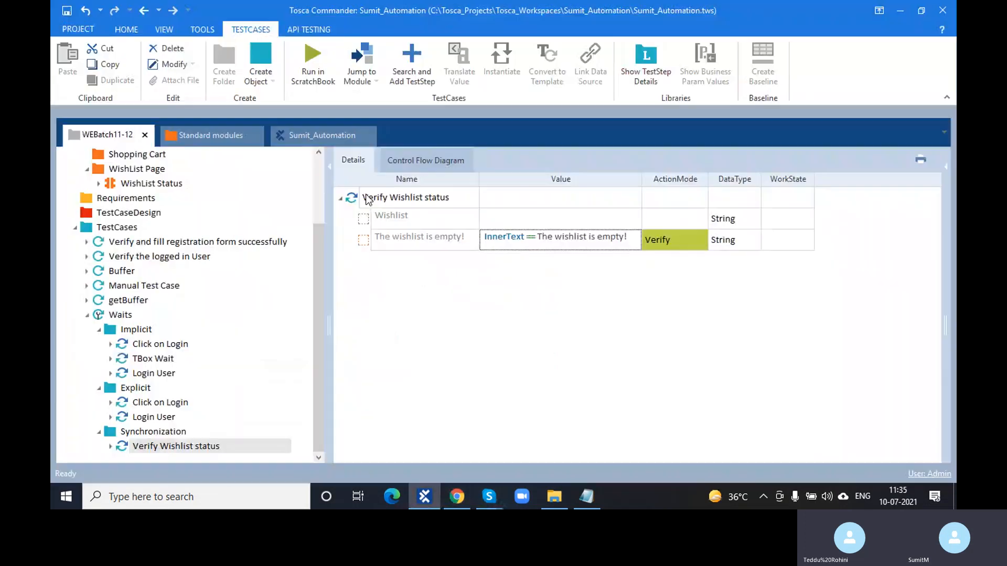
{"action": "left_click", "coordinate": [354, 201]}
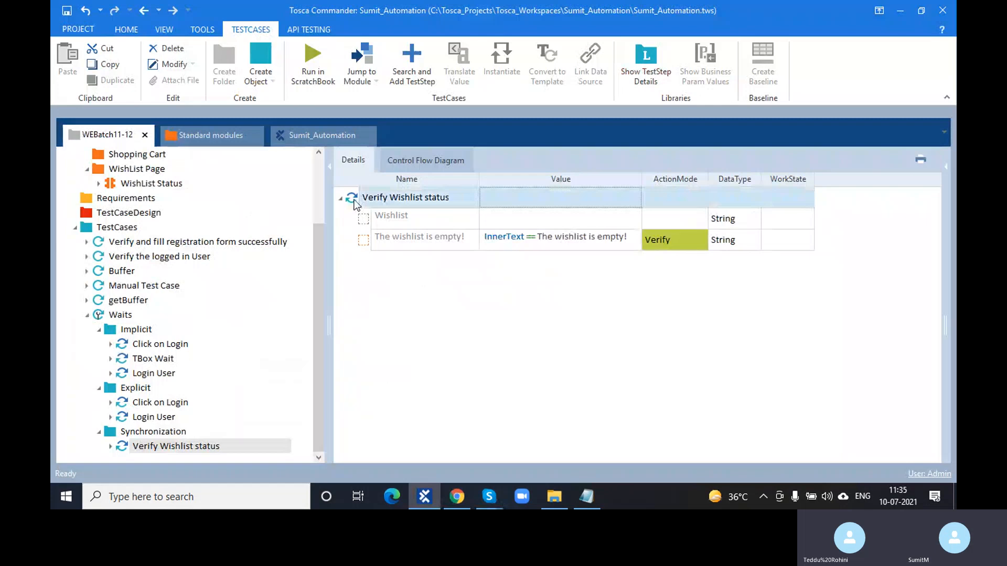
{"action": "left_click", "coordinate": [466, 504]}
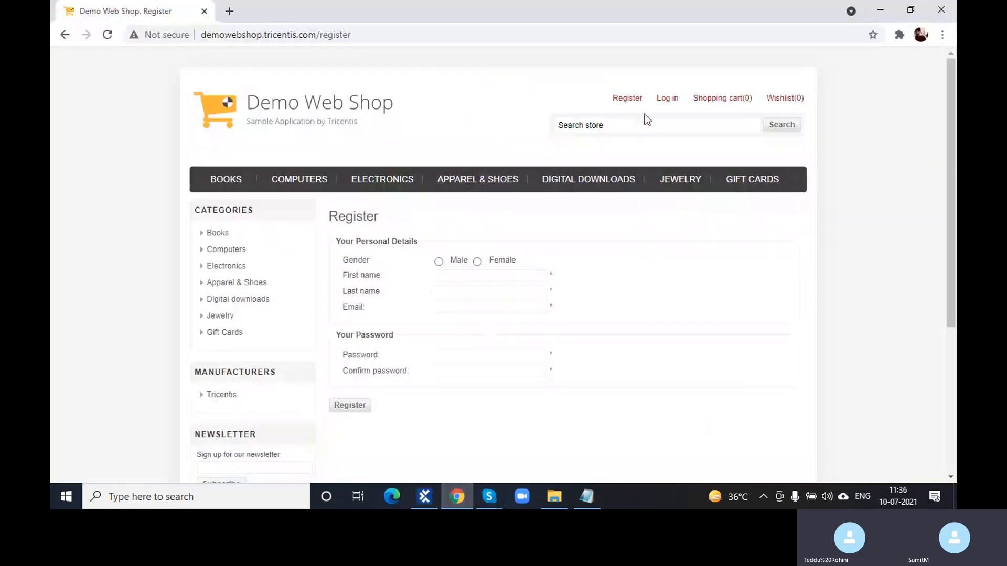
{"action": "left_click", "coordinate": [778, 100]}
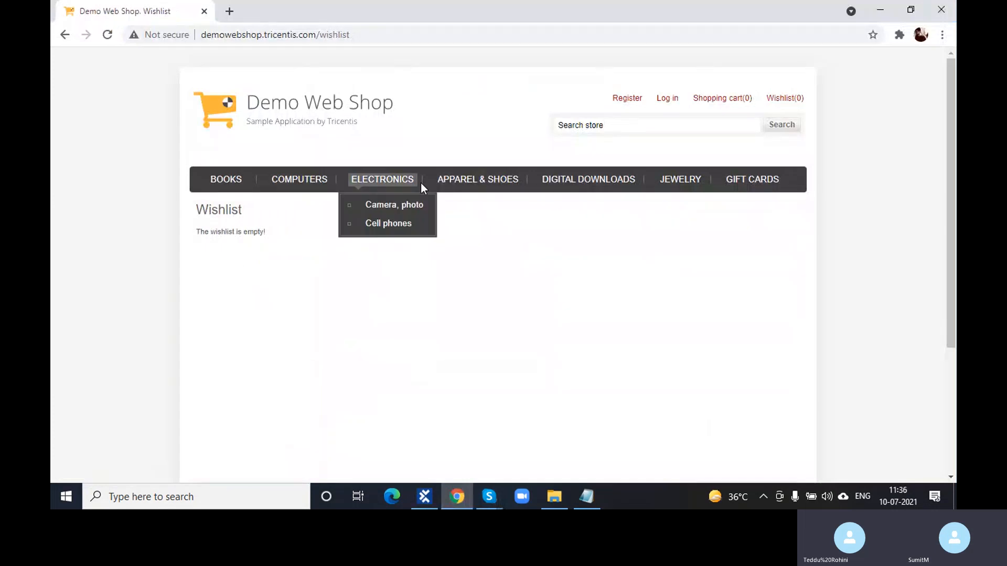
{"action": "left_click", "coordinate": [321, 108]}
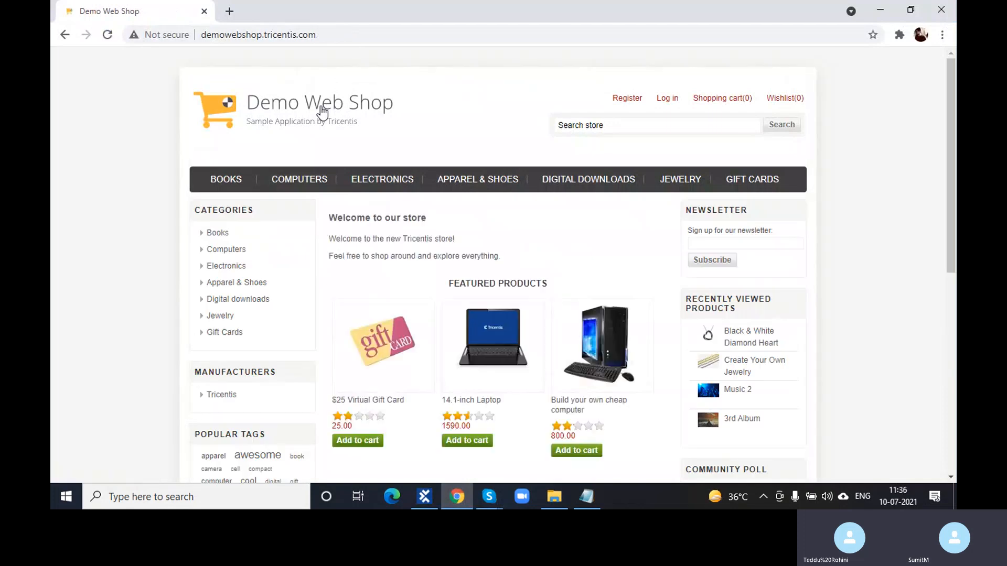
Switch to Tosca and run the Verify Wishlist status step in ScratchBook with the shop's home page open.
{"action": "left_click", "coordinate": [418, 501]}
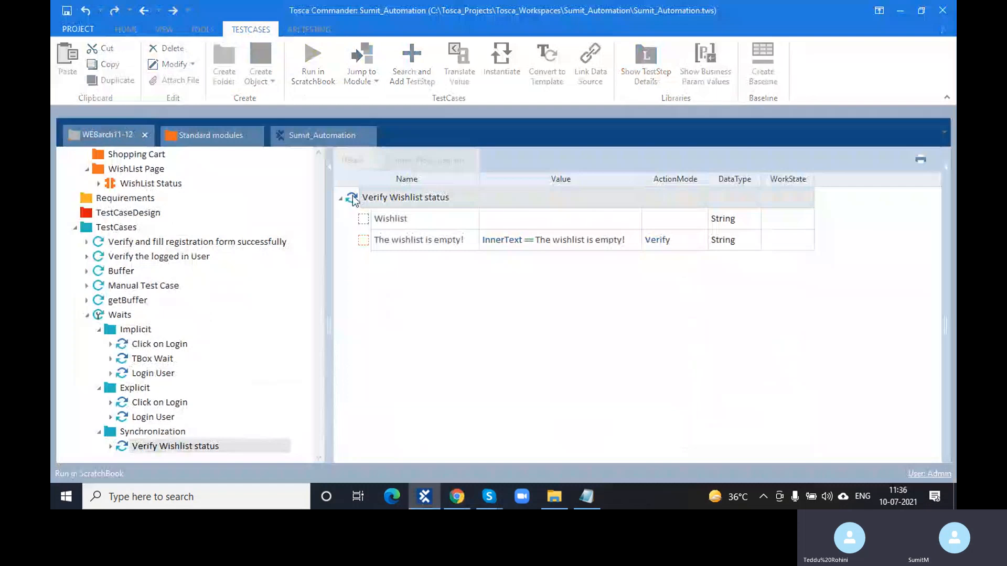
{"action": "left_click", "coordinate": [462, 507]}
{"action": "left_click", "coordinate": [460, 507]}
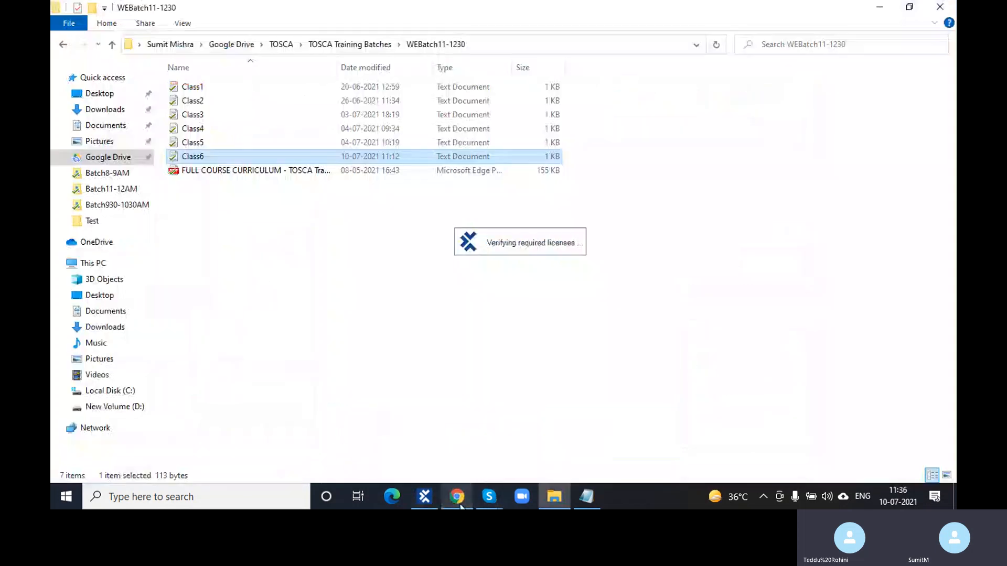
{"action": "left_click", "coordinate": [457, 501]}
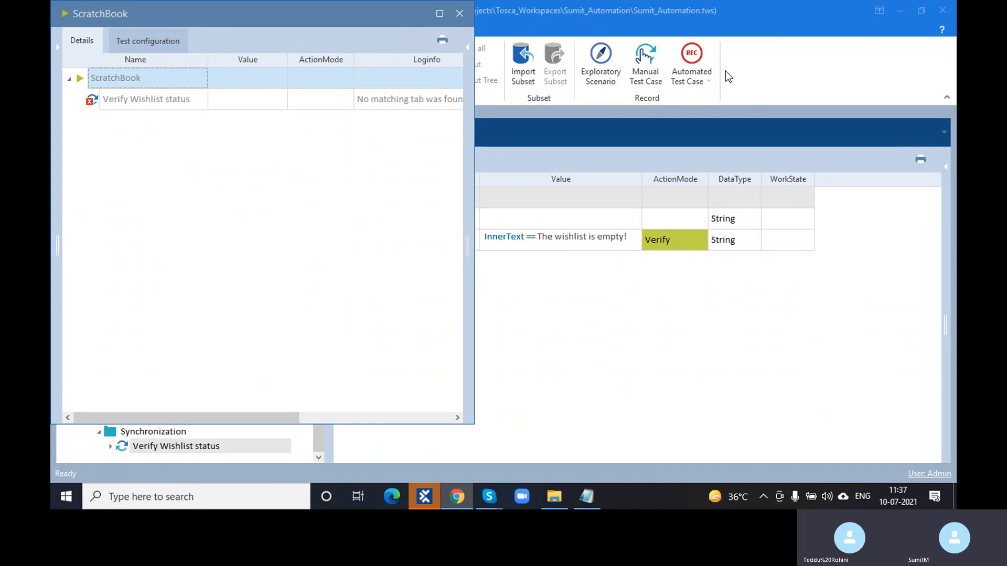
Reopen the ScratchBook results and examine the log info and duration of the Verify Wishlist status run.
{"action": "left_click", "coordinate": [459, 15]}
{"action": "left_click", "coordinate": [126, 30]}
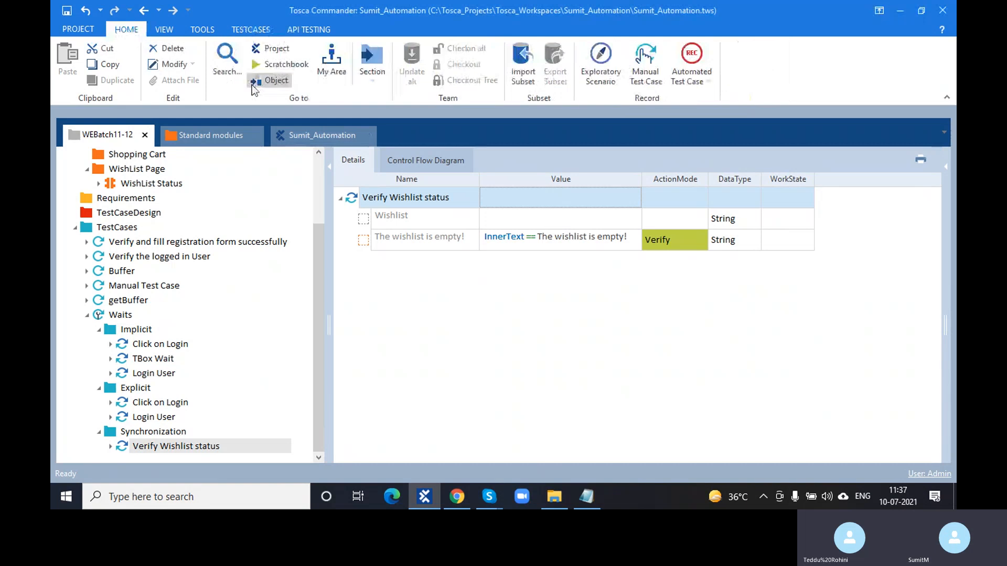
{"action": "left_click", "coordinate": [268, 65]}
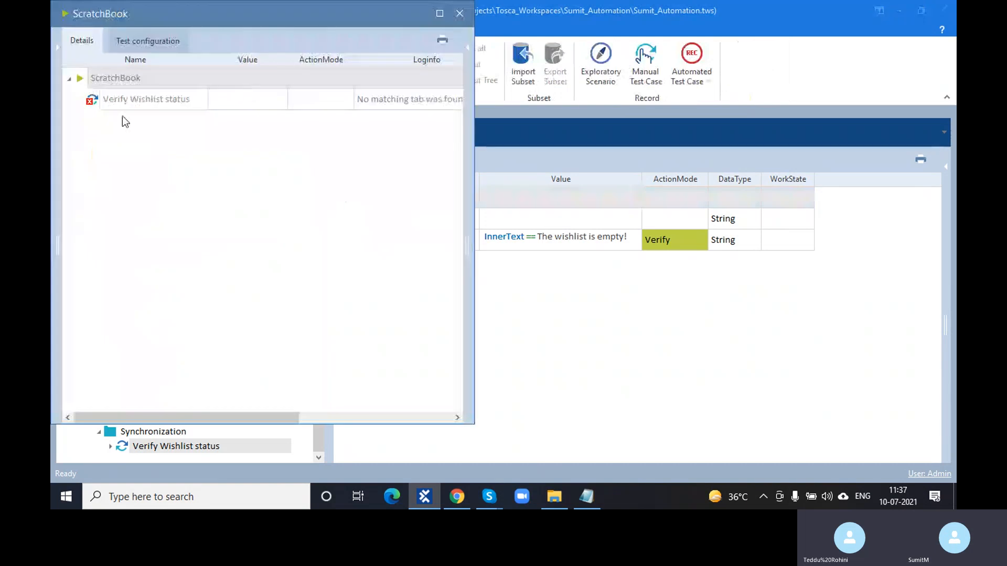
{"action": "left_click_drag", "start_coordinate": [253, 417], "coordinate": [405, 417]}
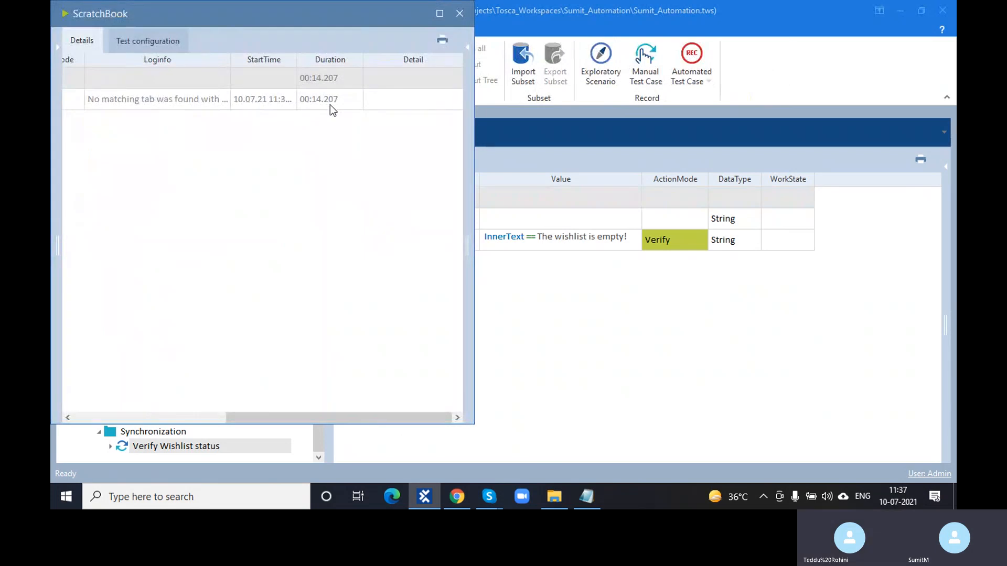
{"action": "left_click", "coordinate": [458, 14]}
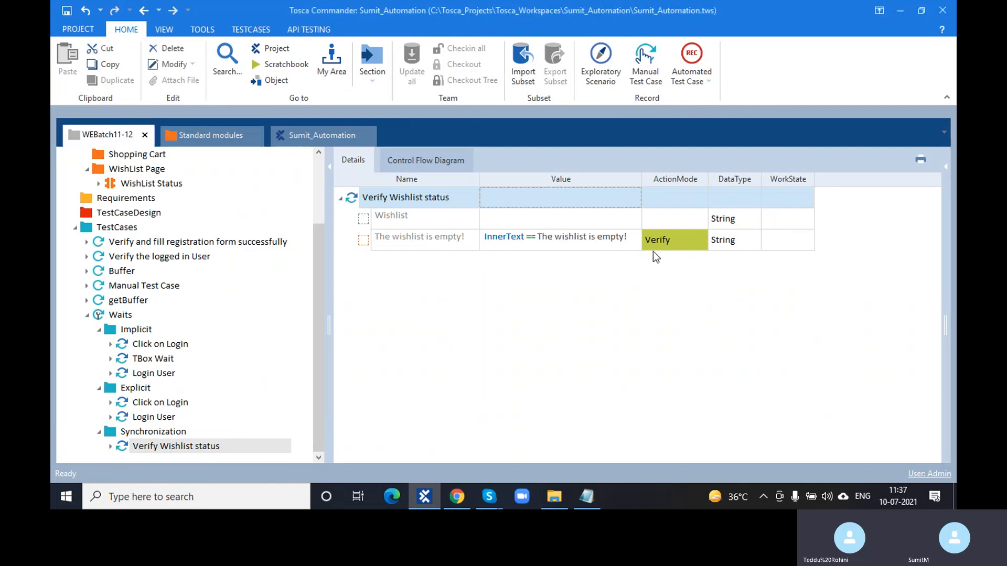
Set the ActionMode of the "The wishlist is empty!" attribute to WaitOn and rerun Verify Wishlist status in ScratchBook.
{"action": "left_click", "coordinate": [467, 496]}
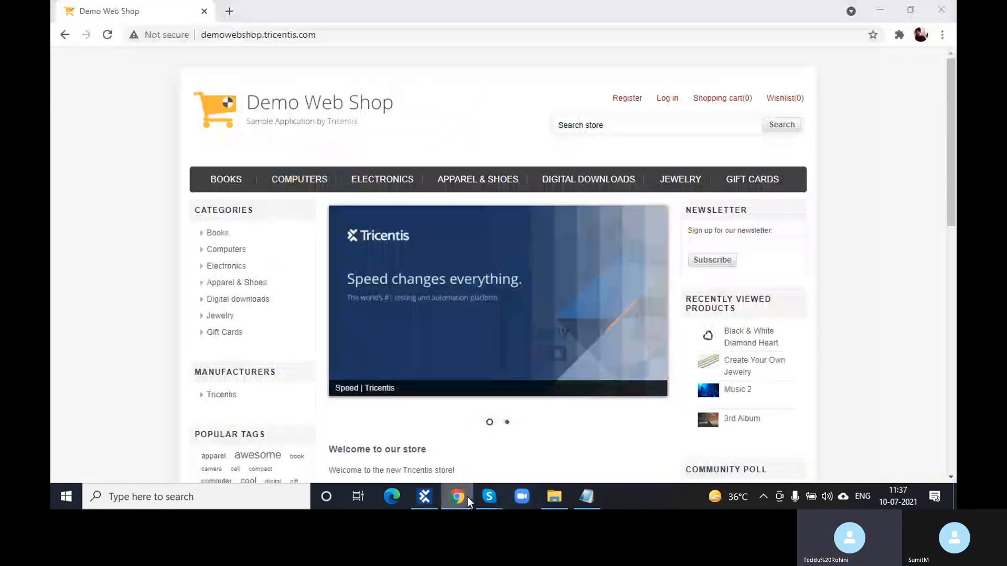
{"action": "left_click", "coordinate": [468, 496]}
{"action": "left_click", "coordinate": [356, 204]}
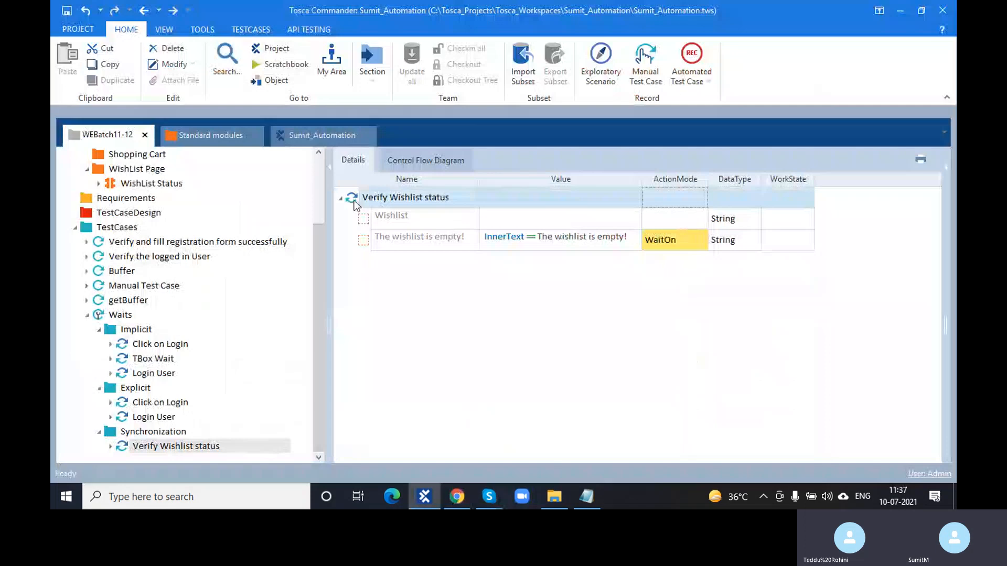
{"action": "key", "text": "F6"}
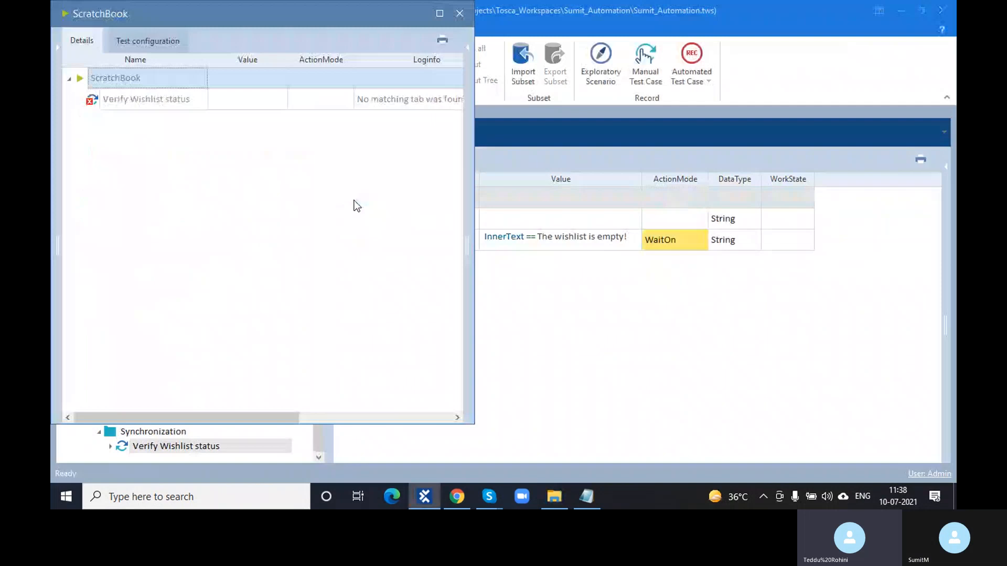
Examine the duration of the WaitOn run in ScratchBook, close the results and select the attribute's ActionMode.
{"action": "left_click_drag", "start_coordinate": [195, 417], "coordinate": [344, 418]}
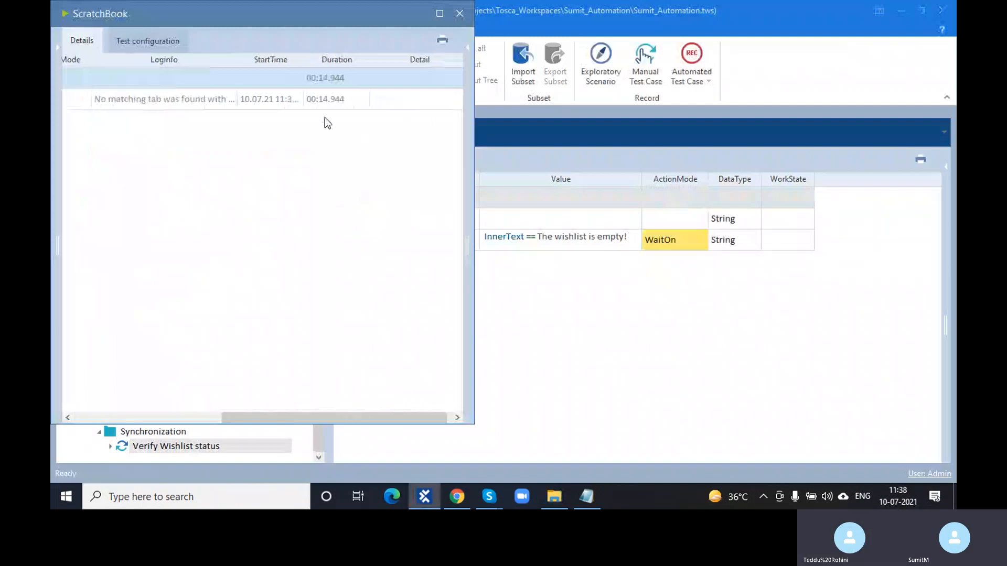
{"action": "left_click", "coordinate": [362, 90]}
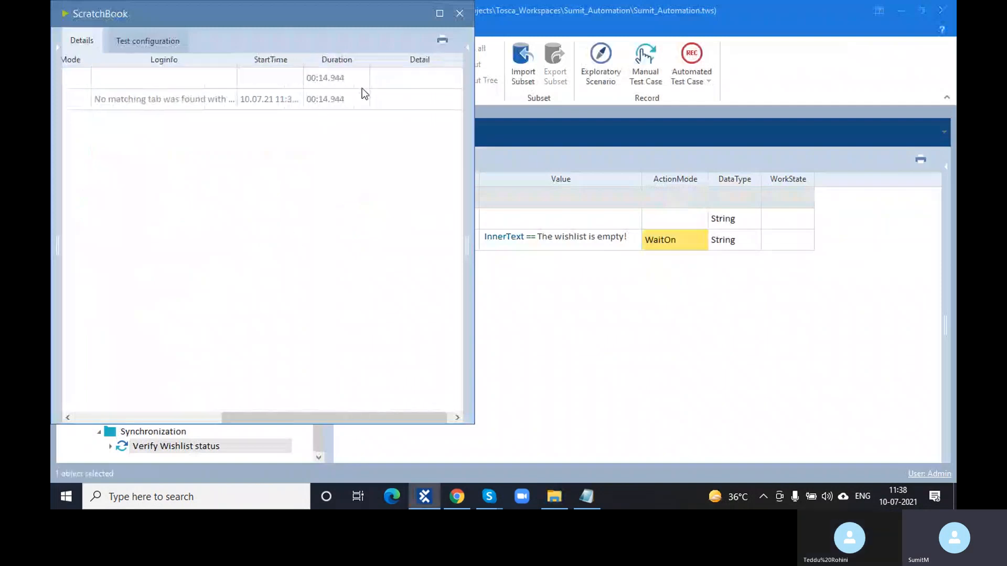
{"action": "left_click", "coordinate": [461, 12]}
{"action": "left_click", "coordinate": [669, 247]}
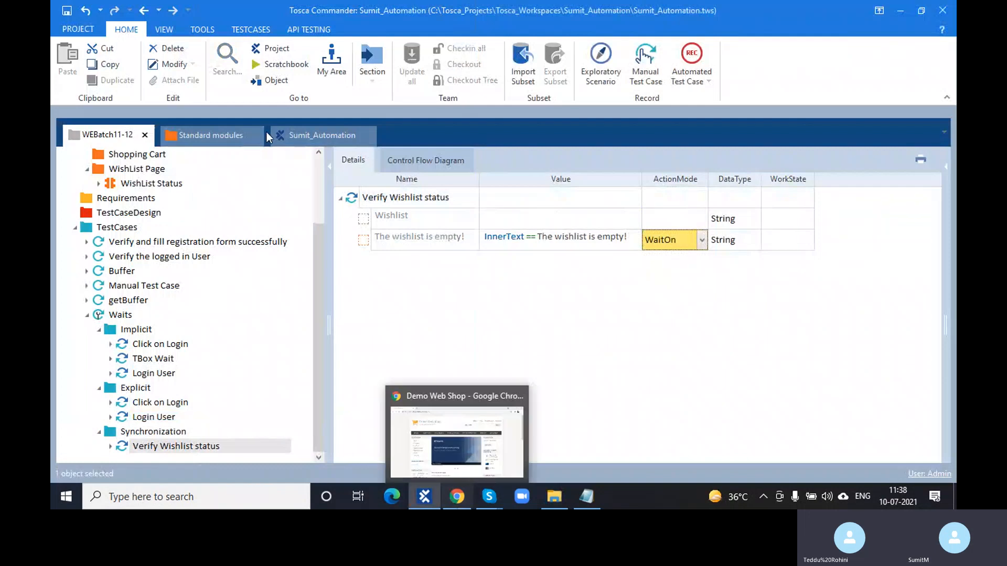
Open Tosca's TBox Synchronization settings, enter 20000 ms as the Synchronization Timeout during WaitOn and close the settings.
{"action": "left_click", "coordinate": [86, 28]}
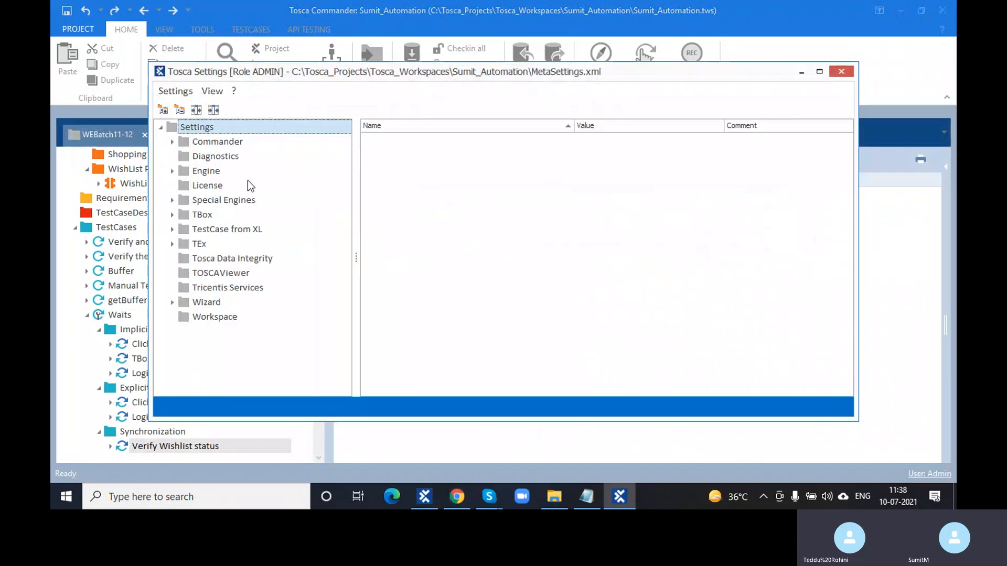
{"action": "left_click", "coordinate": [173, 214]}
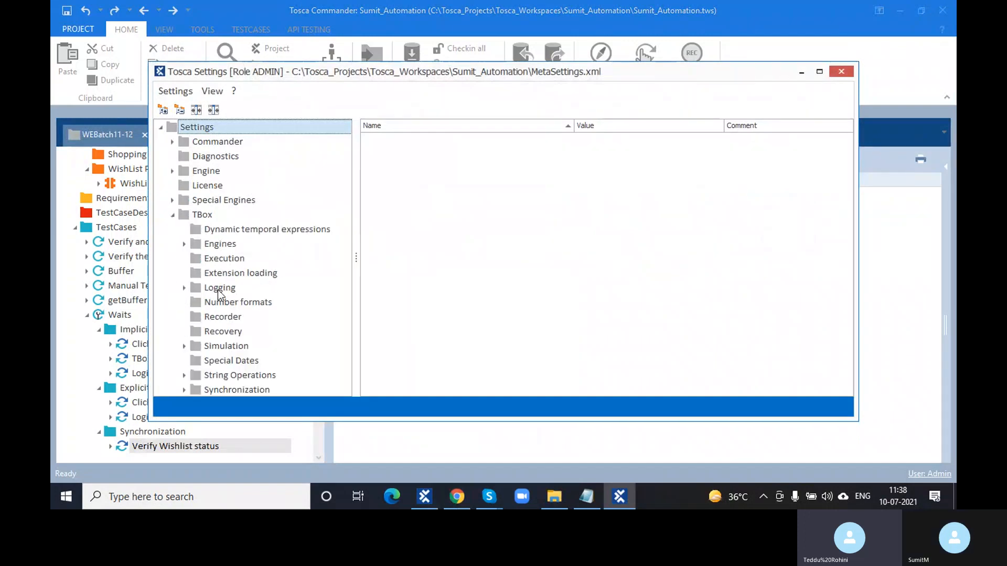
{"action": "scroll", "coordinate": [219, 295], "scroll_direction": "down", "scroll_amount": 3}
{"action": "left_click", "coordinate": [252, 273]}
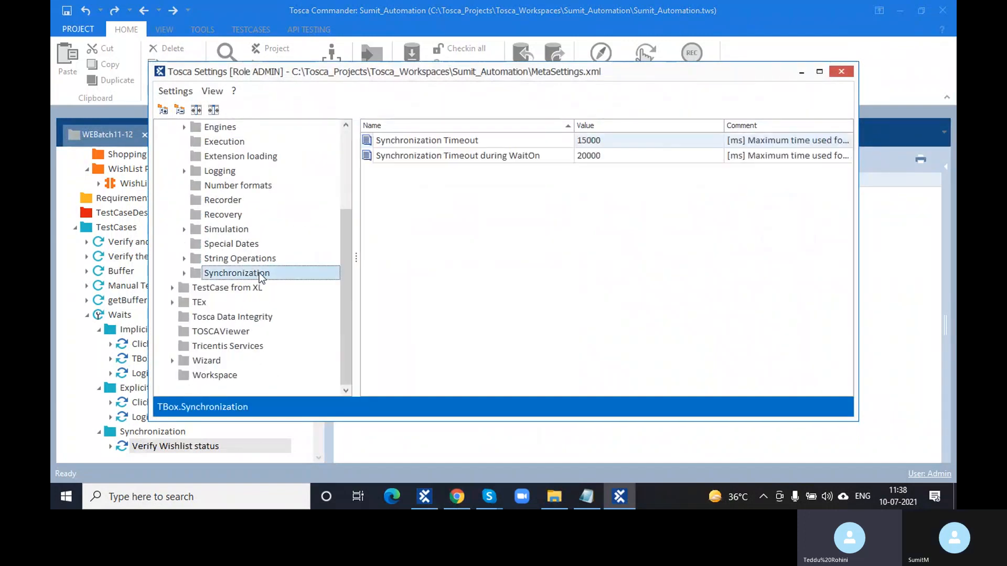
{"action": "double_click", "coordinate": [623, 156]}
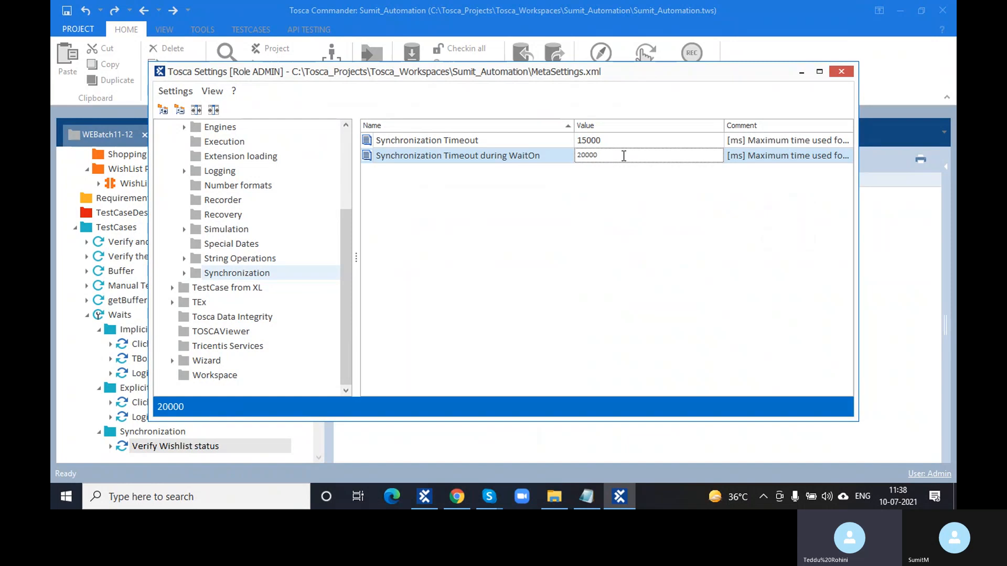
{"action": "key", "text": "BackSpace"}
{"action": "type", "text": "0"}
{"action": "left_click", "coordinate": [674, 260]}
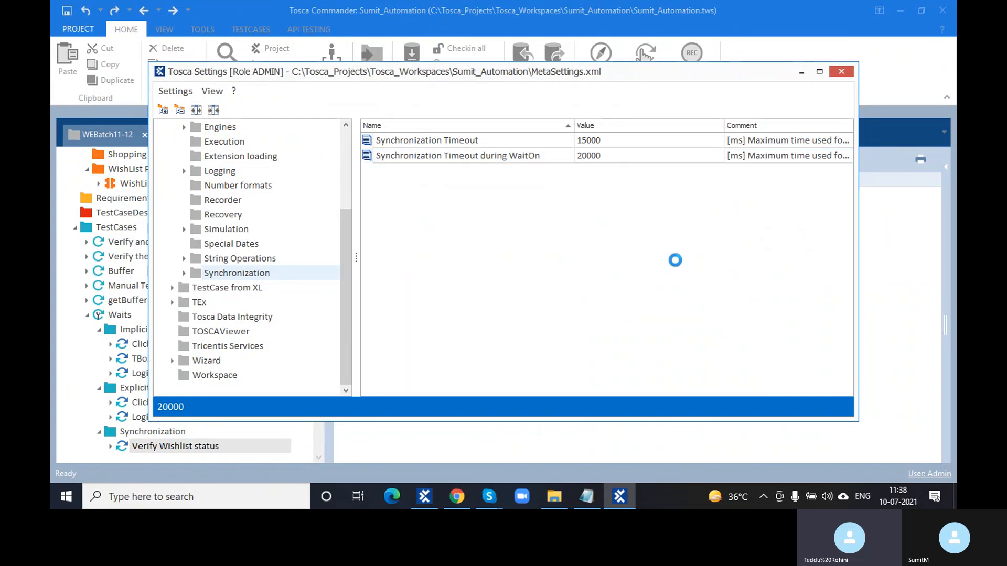
{"action": "left_click", "coordinate": [841, 72]}
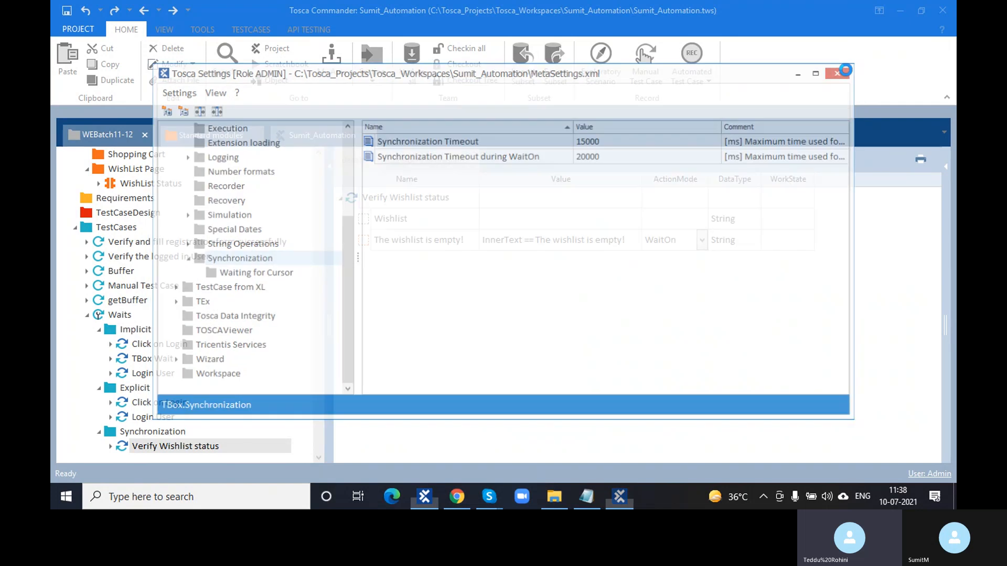
Remove the exclamation mark from the attribute's InnerText value so that it reads "The wishlist is empty".
{"action": "left_click", "coordinate": [629, 239]}
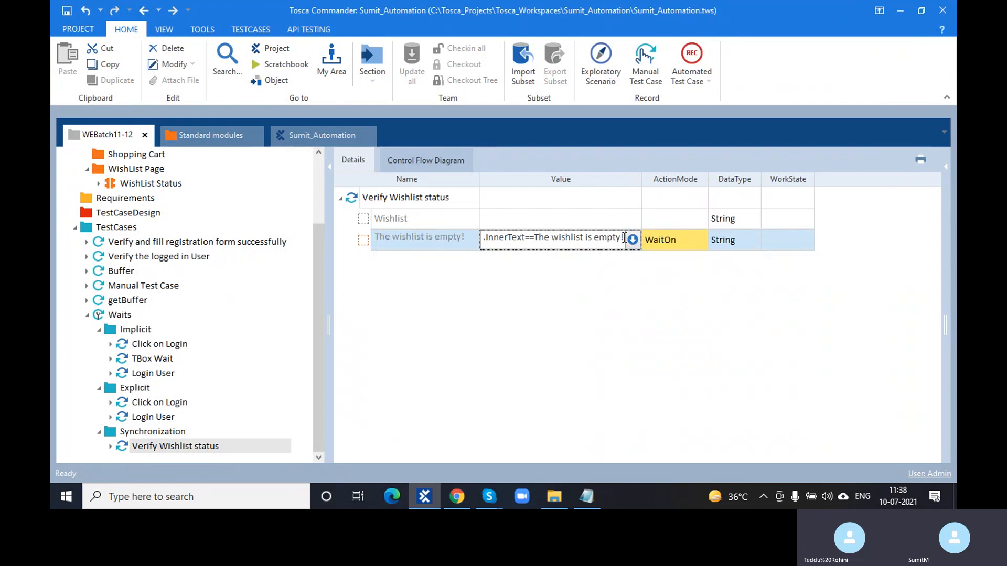
{"action": "left_click", "coordinate": [624, 238]}
{"action": "key", "text": "BackSpace"}
{"action": "key", "text": "Return"}
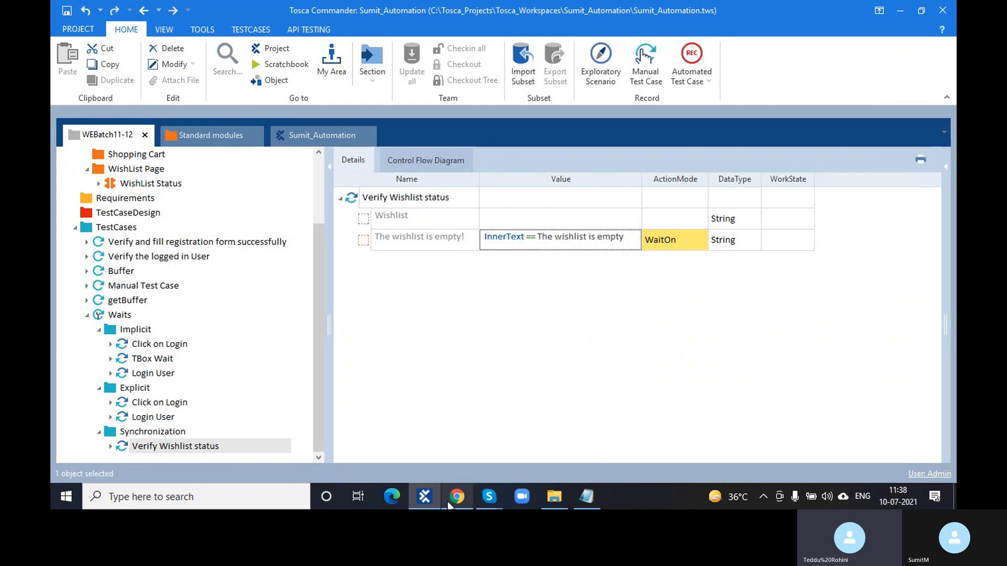
Open the wishlist page in Chrome and run the Verify Wishlist status step from Tosca in ScratchBook.
{"action": "left_click", "coordinate": [449, 504]}
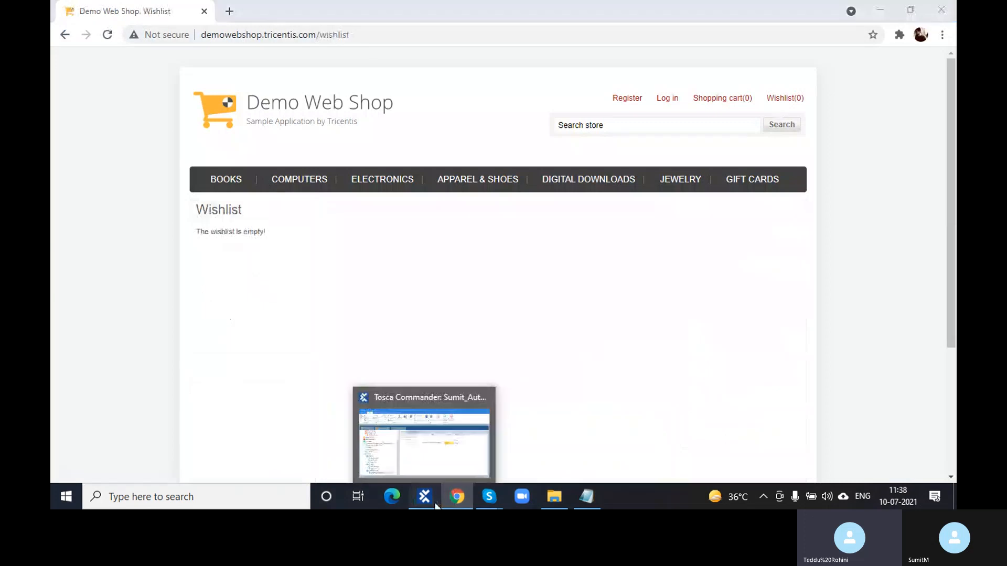
{"action": "left_click", "coordinate": [435, 504]}
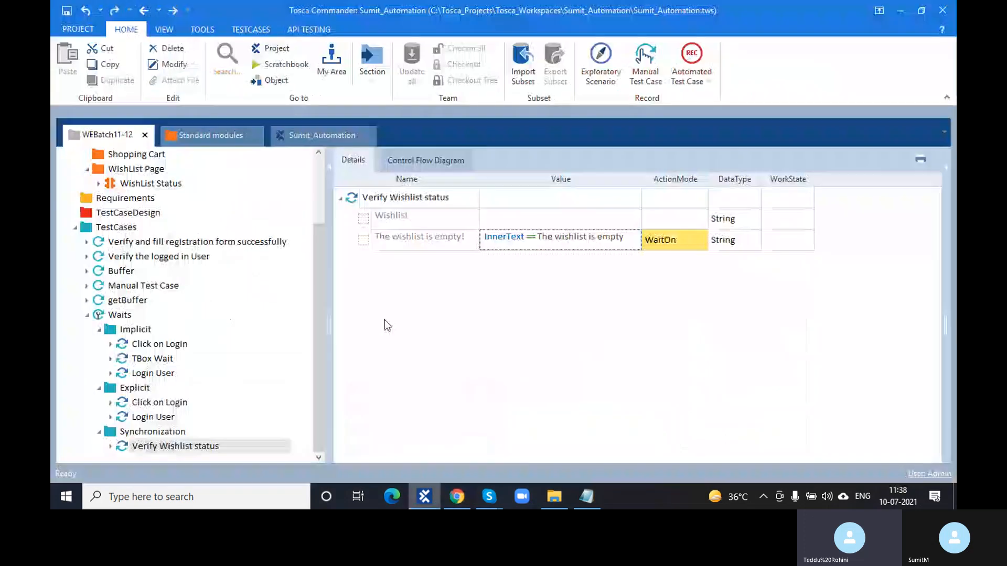
{"action": "left_click", "coordinate": [349, 196]}
{"action": "key", "text": "F6"}
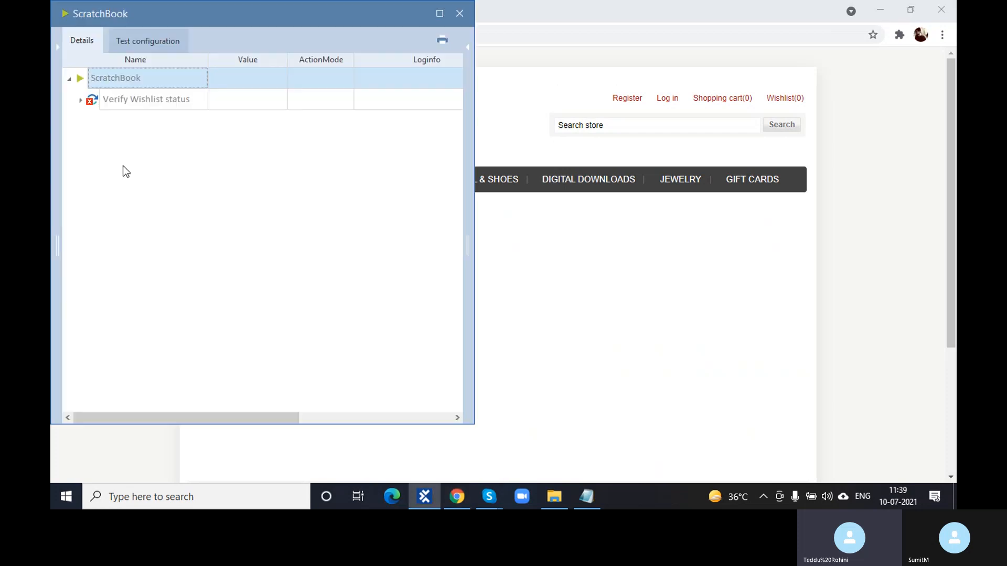
Expand the Verify Wishlist status result, examine the attribute's log info and duration, and close ScratchBook.
{"action": "left_click", "coordinate": [81, 100]}
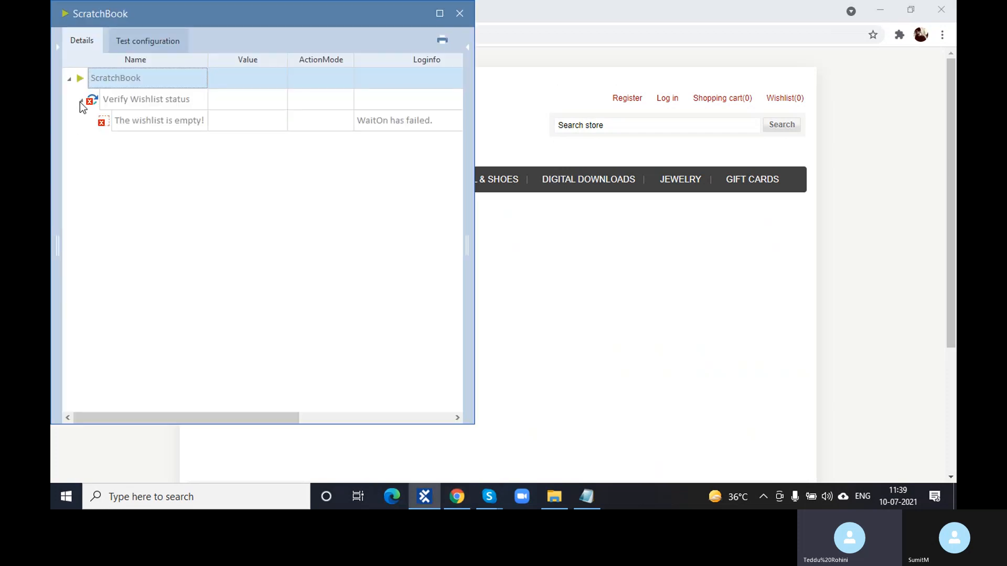
{"action": "left_click", "coordinate": [424, 122]}
{"action": "left_click_drag", "start_coordinate": [302, 417], "coordinate": [412, 418]}
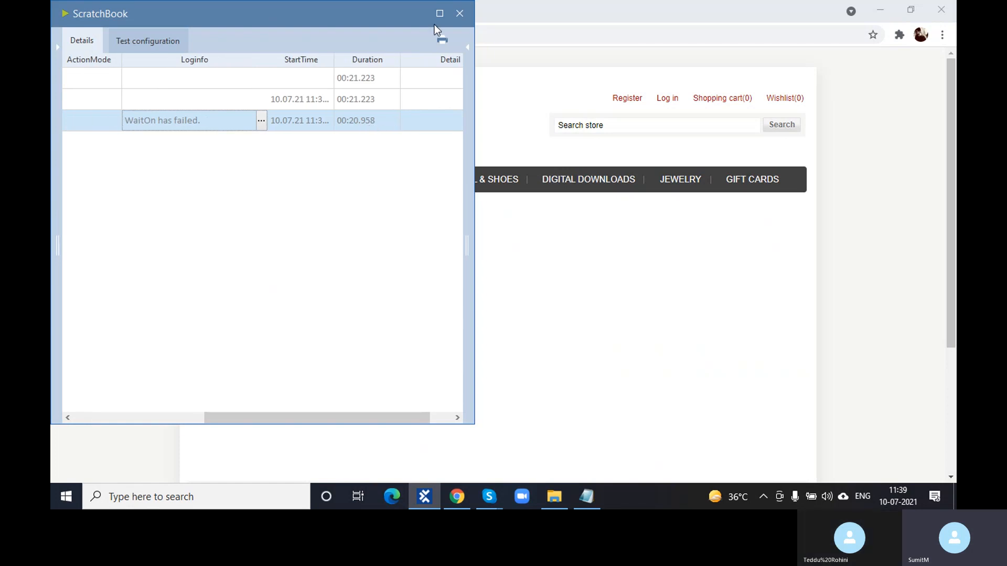
{"action": "left_click", "coordinate": [463, 15]}
Return to the Demo Web Shop home page in Chrome, rerun Verify Wishlist status in ScratchBook and open its results.
{"action": "left_click", "coordinate": [457, 498]}
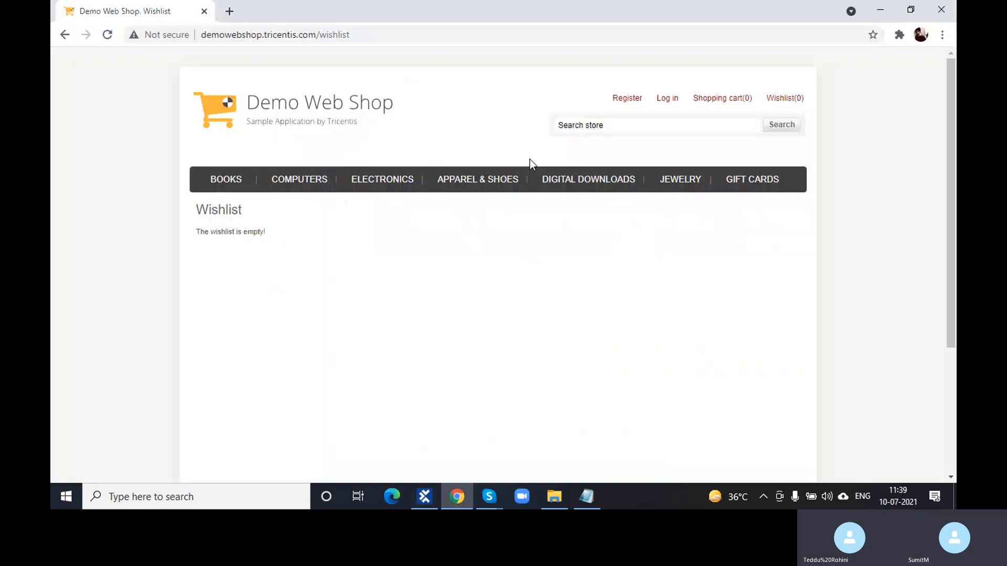
{"action": "left_click", "coordinate": [373, 133]}
{"action": "left_click", "coordinate": [425, 497]}
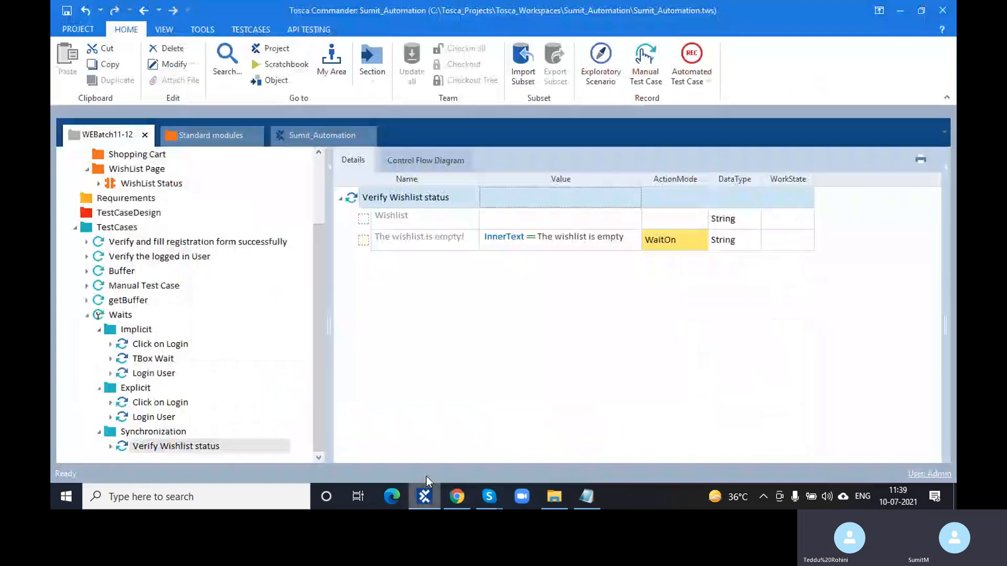
{"action": "right_click", "coordinate": [354, 201]}
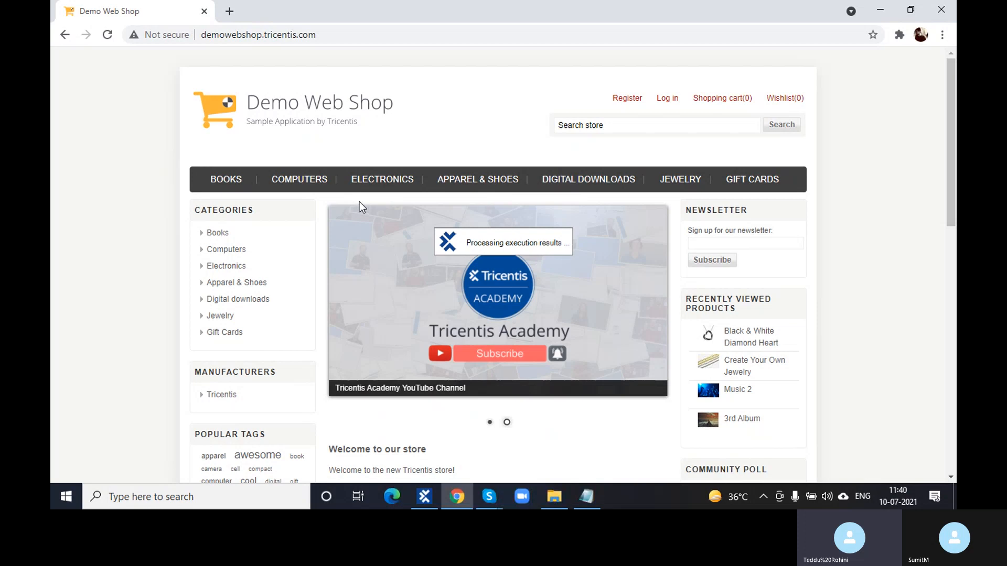
{"action": "left_click", "coordinate": [434, 498]}
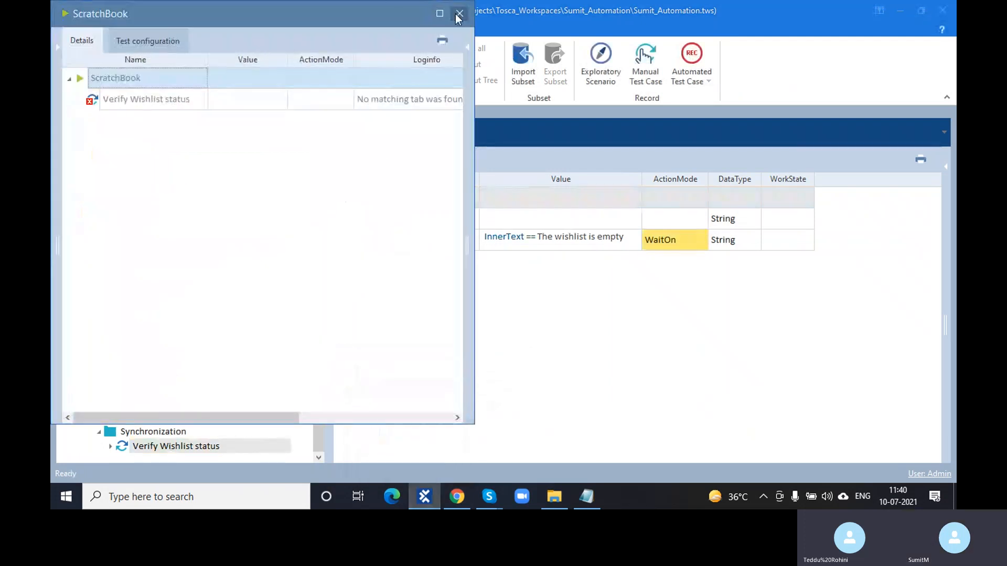
Close ScratchBook, open the Demo Web Shop wishlist page in Chrome and examine the exact wording of its empty-wishlist message.
{"action": "left_click", "coordinate": [459, 14]}
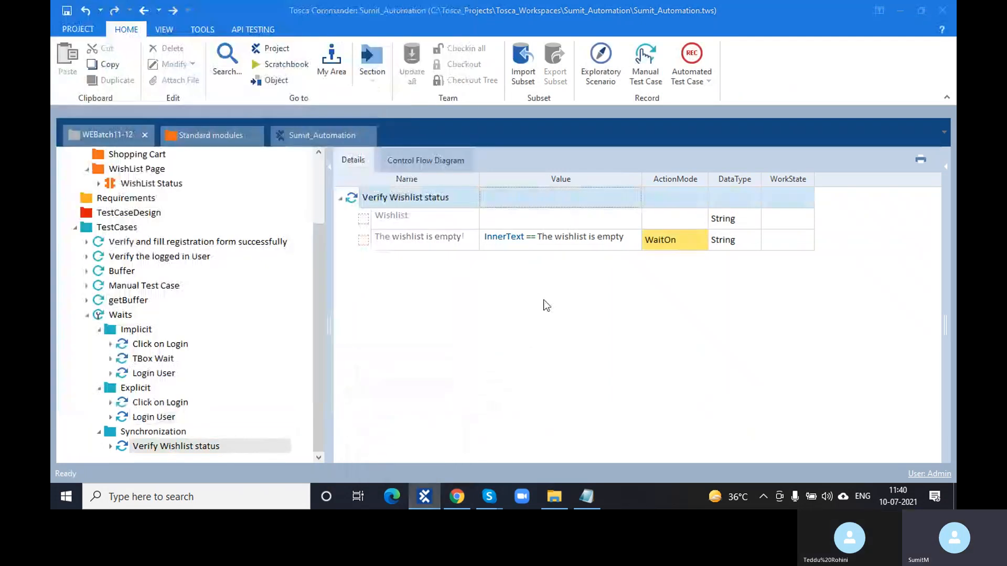
{"action": "left_click", "coordinate": [458, 497]}
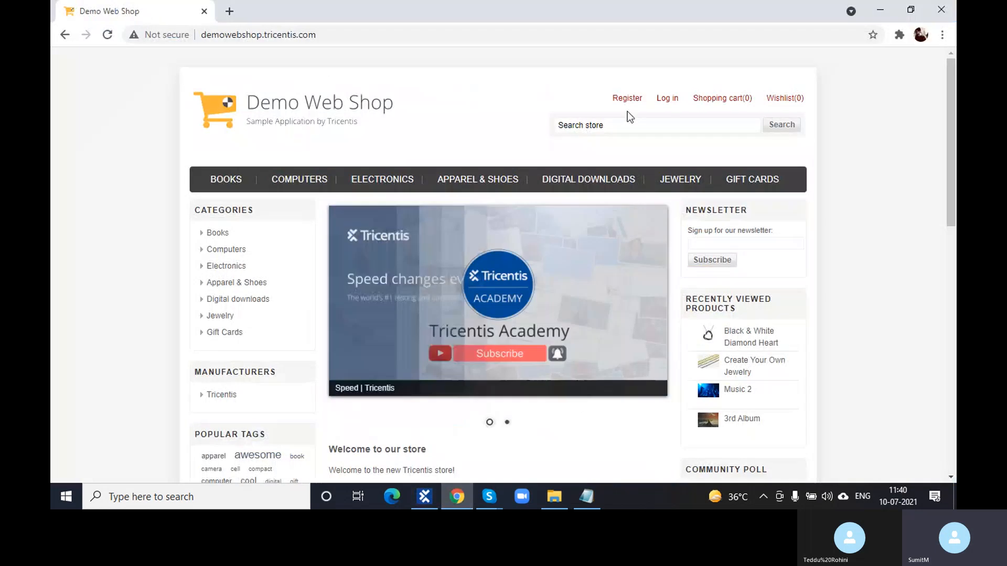
{"action": "left_click", "coordinate": [789, 100]}
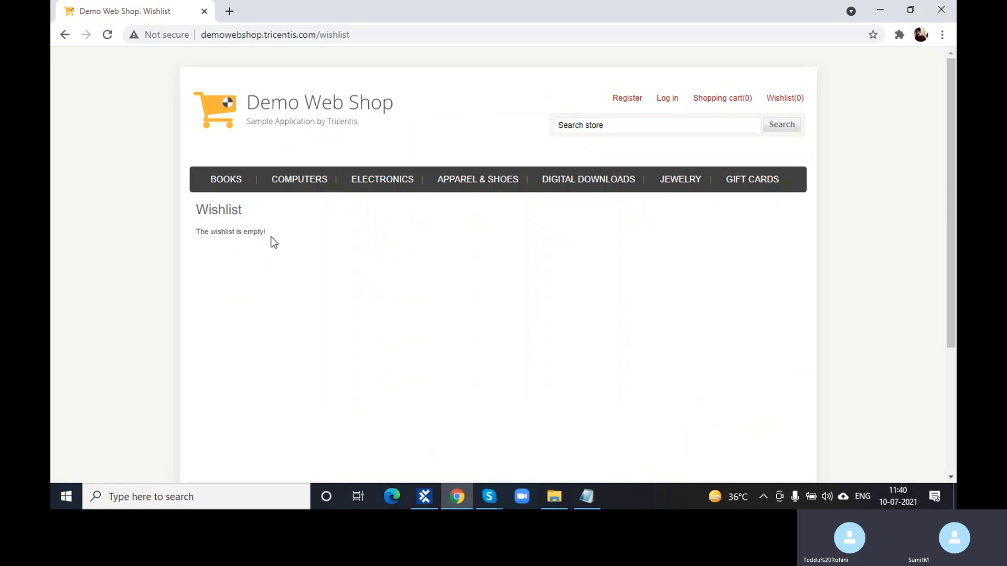
{"action": "left_click_drag", "start_coordinate": [270, 234], "coordinate": [197, 237]}
{"action": "left_click", "coordinate": [314, 239]}
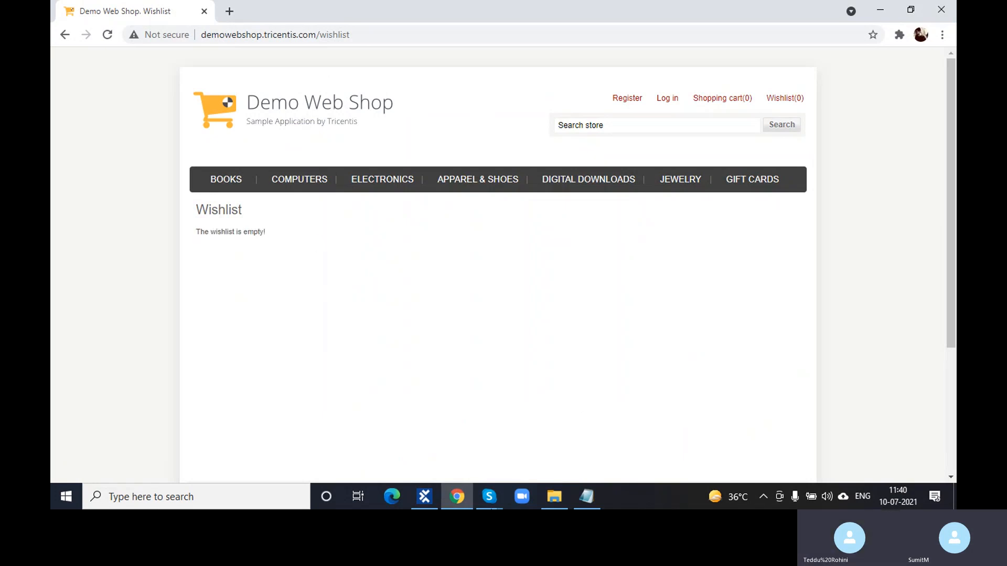
In Tosca, restore the exclamation mark in the WaitOn attribute's InnerText value so it reads "The wishlist is empty!", and recheck the Chrome page.
{"action": "left_click", "coordinate": [423, 493]}
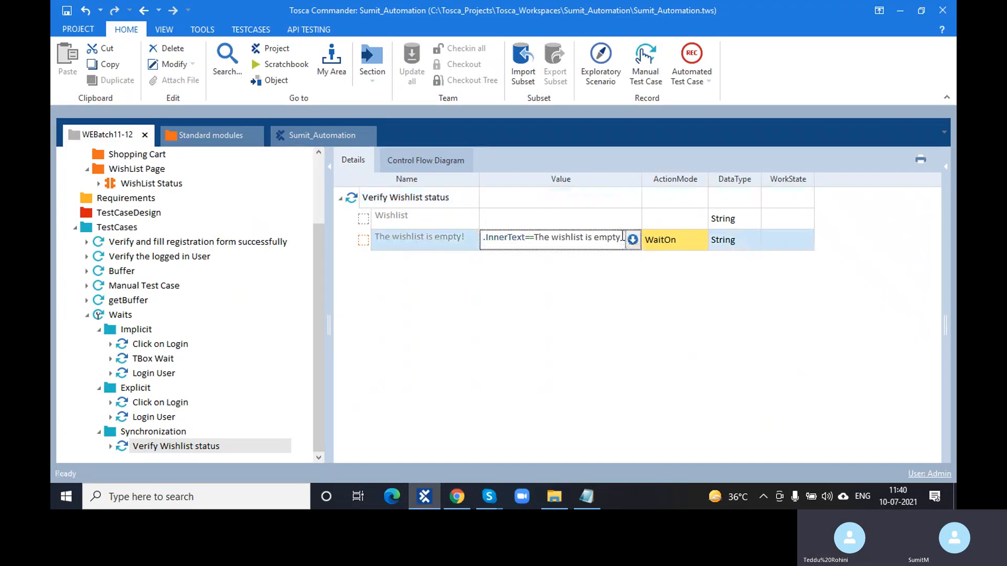
{"action": "type", "text": "!"}
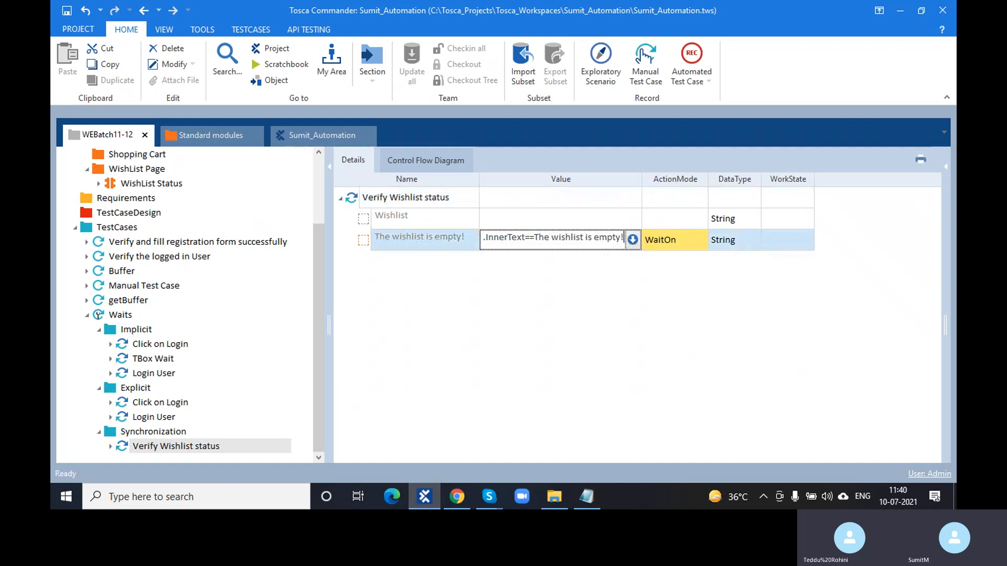
{"action": "left_click", "coordinate": [615, 288]}
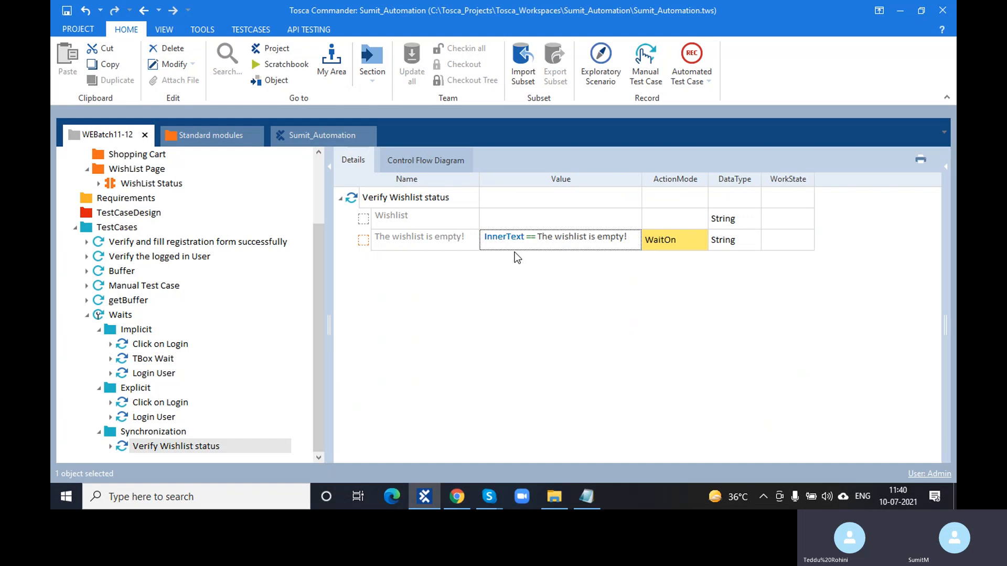
{"action": "left_click", "coordinate": [455, 502]}
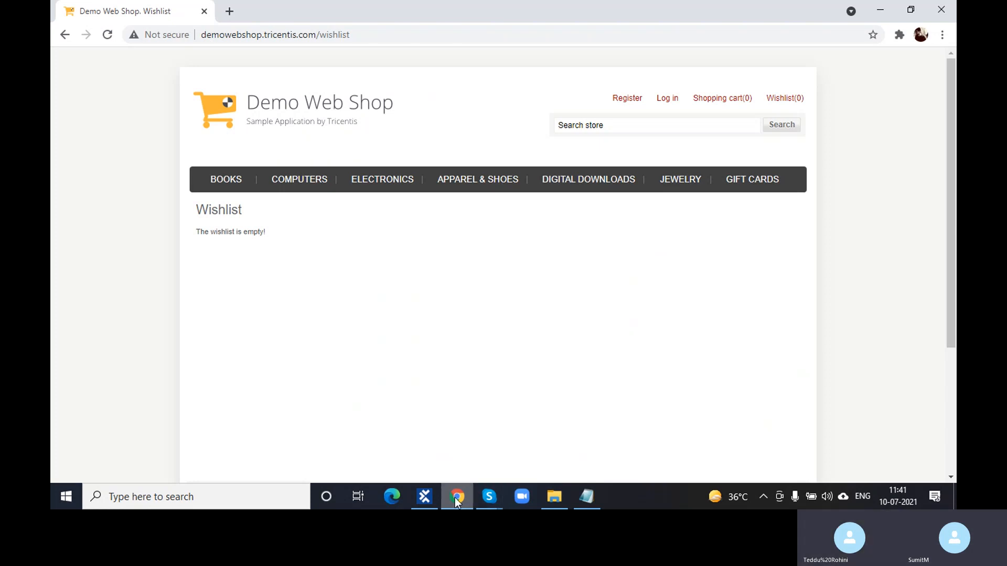
{"action": "left_click", "coordinate": [425, 498]}
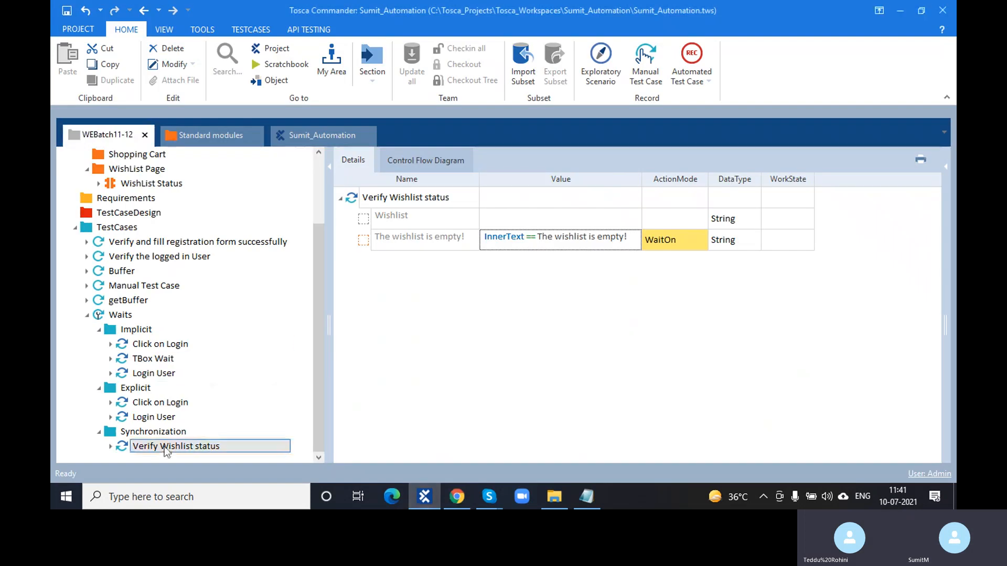
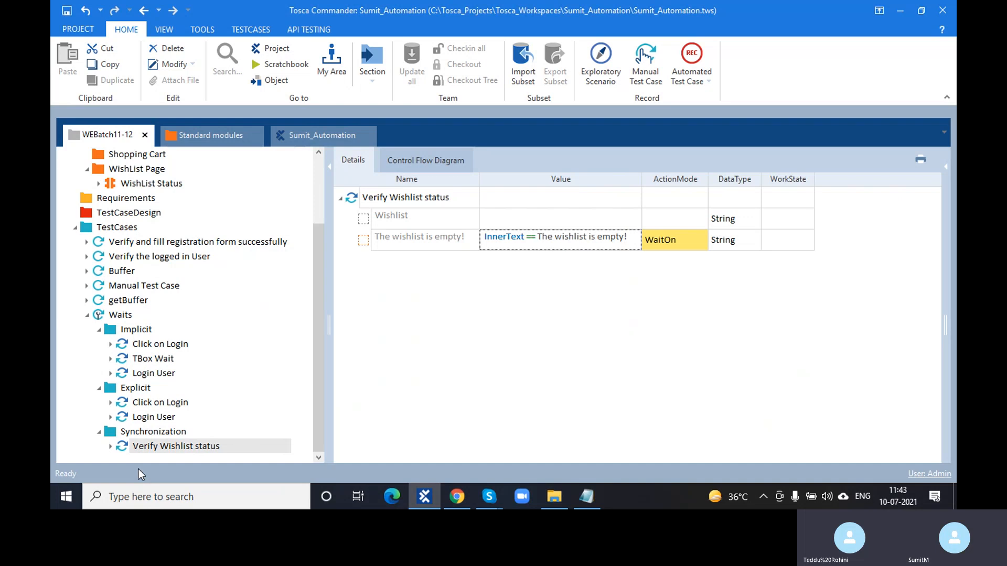
Open the Waits test case, collapse its Implicit and Explicit folders, and examine its test configuration parameters.
{"action": "left_click", "coordinate": [125, 315]}
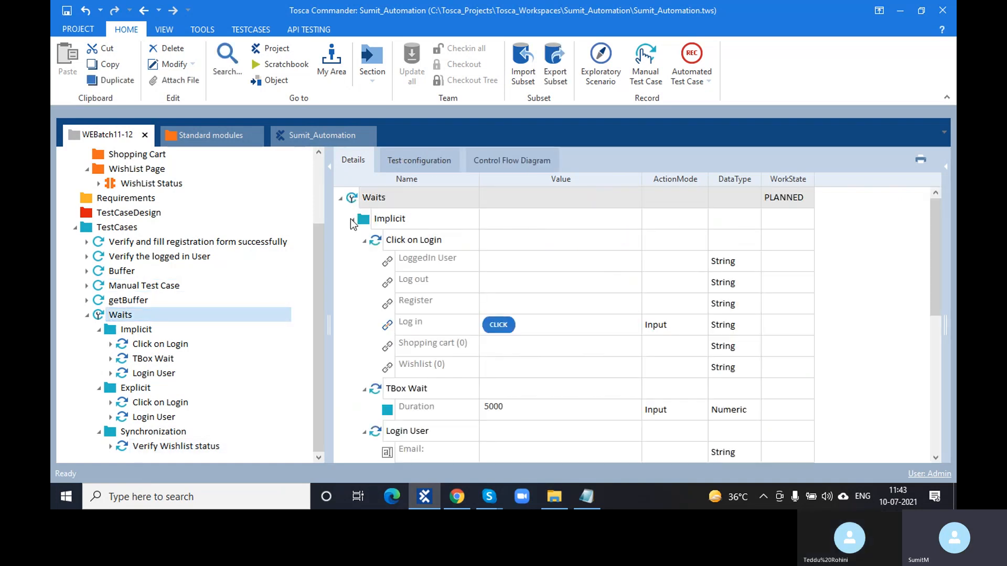
{"action": "left_click", "coordinate": [351, 219]}
{"action": "left_click", "coordinate": [352, 240]}
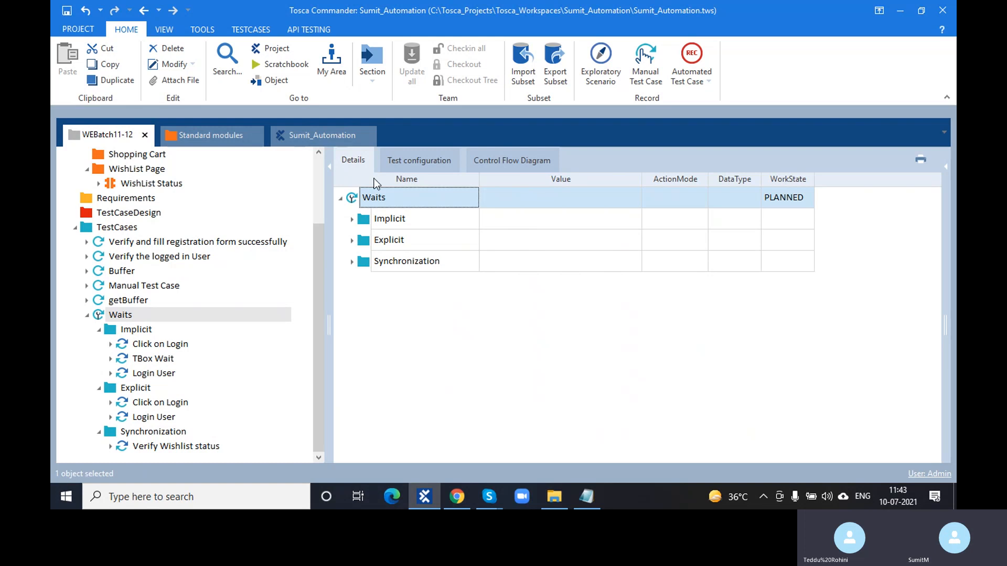
{"action": "left_click", "coordinate": [396, 162]}
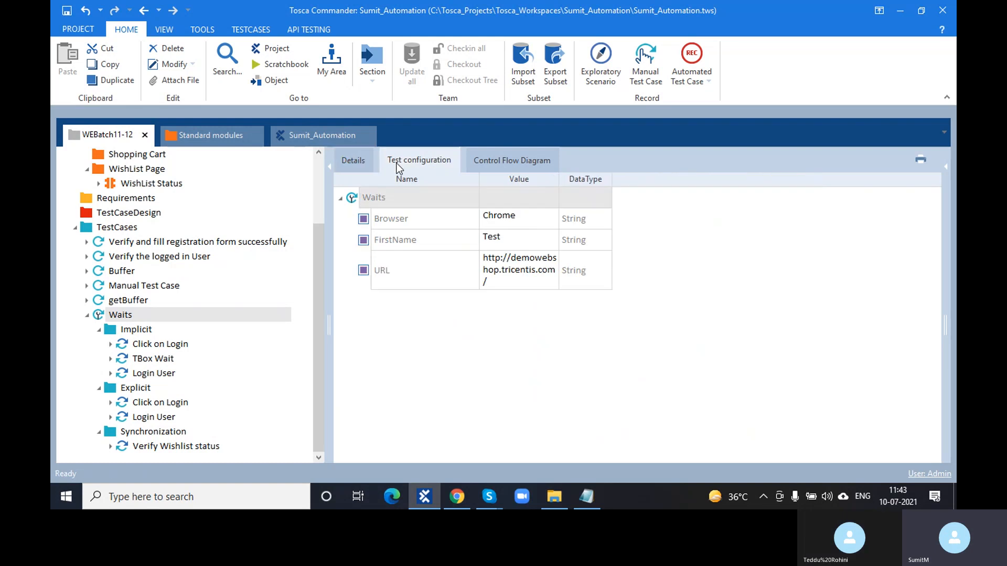
Add two new test configuration parameters to the TestCases folder.
{"action": "left_click", "coordinate": [134, 227]}
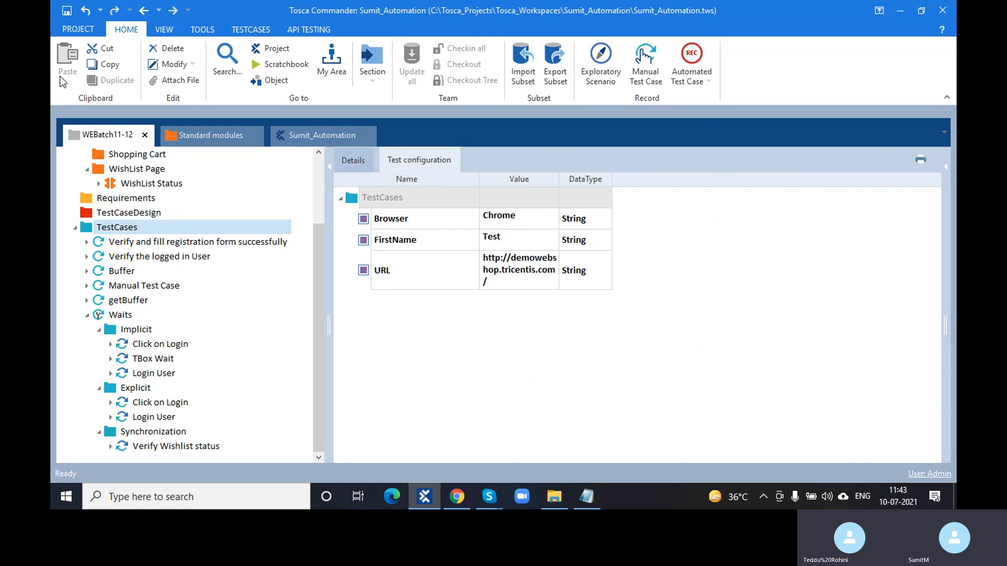
{"action": "right_click", "coordinate": [93, 231]}
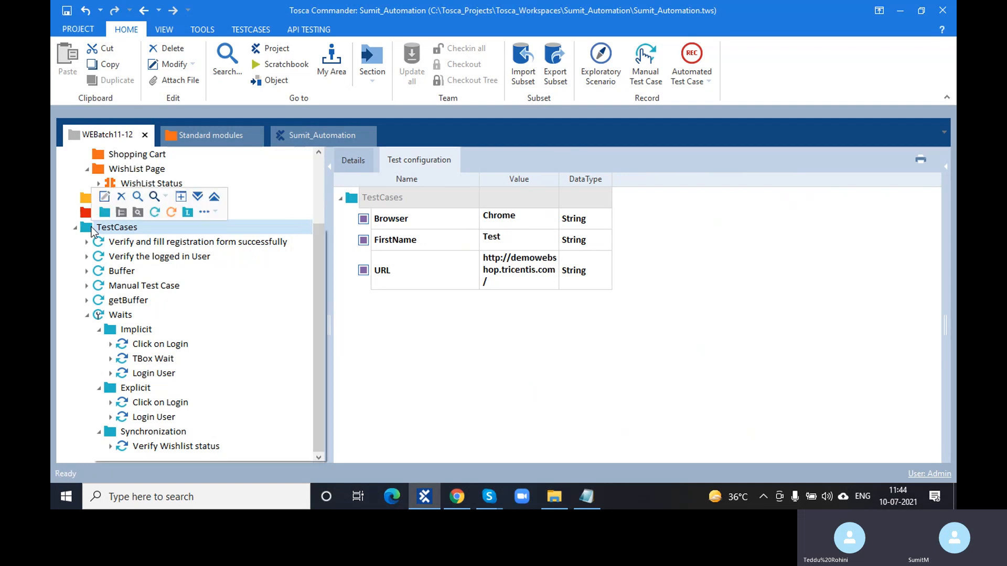
{"action": "left_click", "coordinate": [209, 213]}
{"action": "left_click", "coordinate": [214, 226]}
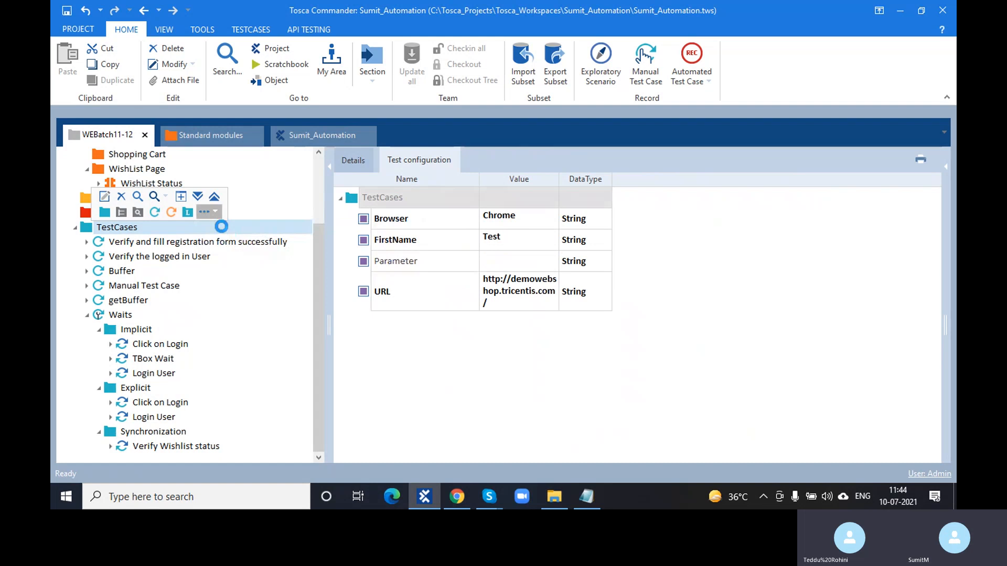
{"action": "right_click", "coordinate": [94, 228]}
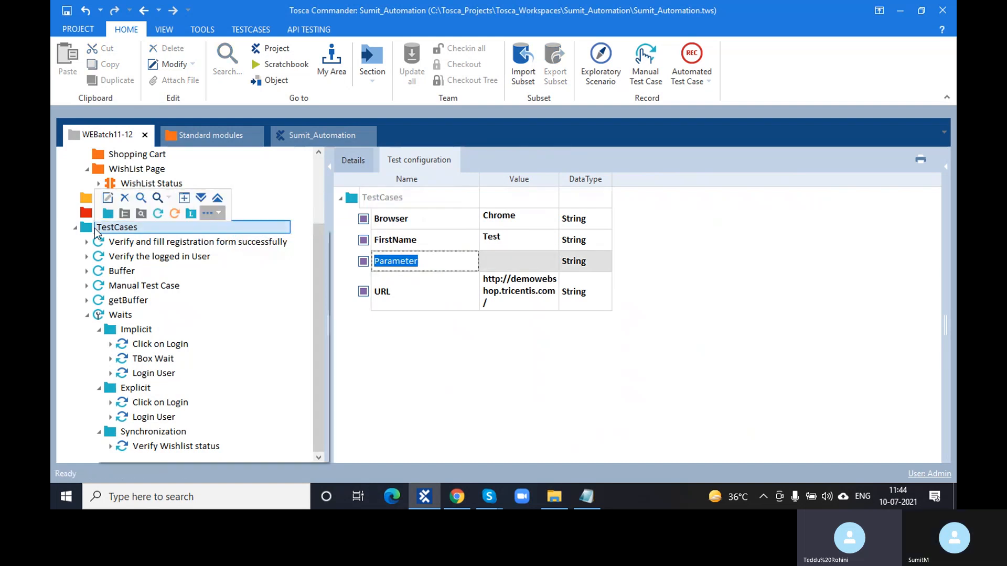
{"action": "left_click", "coordinate": [208, 213]}
{"action": "left_click", "coordinate": [229, 228]}
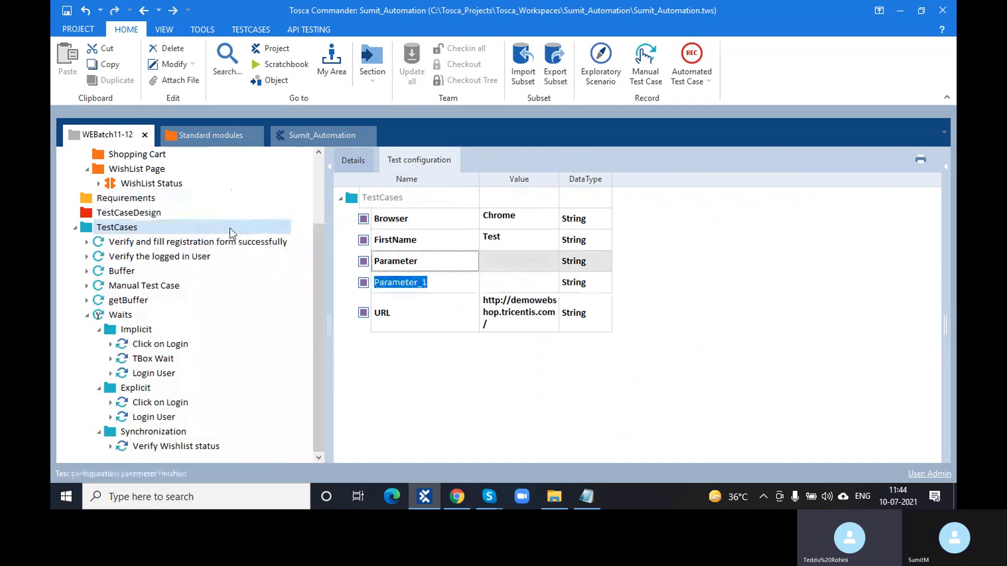
Rename the first new parameter as SYnchronizationTimeout and set its value to 5000.
{"action": "left_click", "coordinate": [430, 259]}
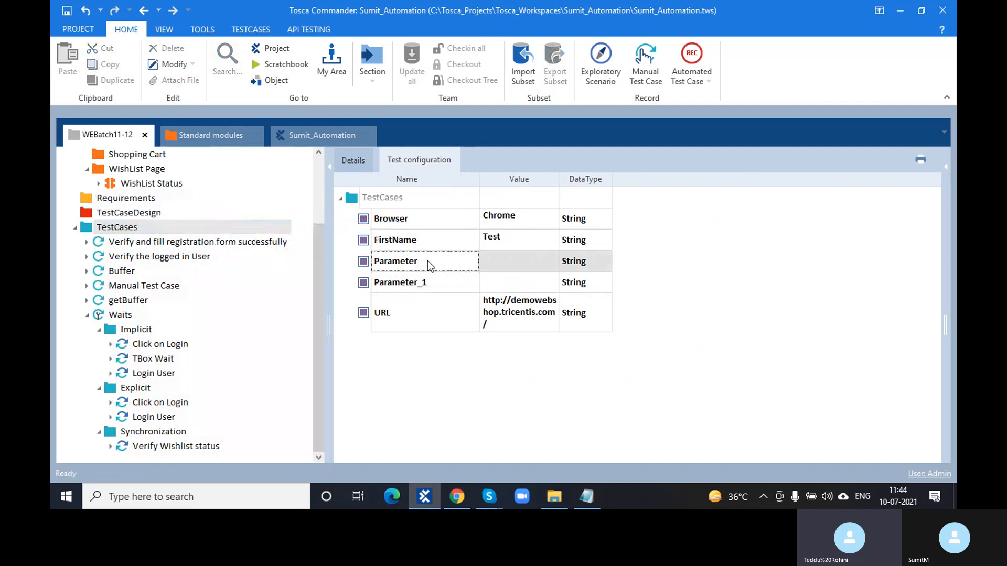
{"action": "left_click", "coordinate": [427, 260]}
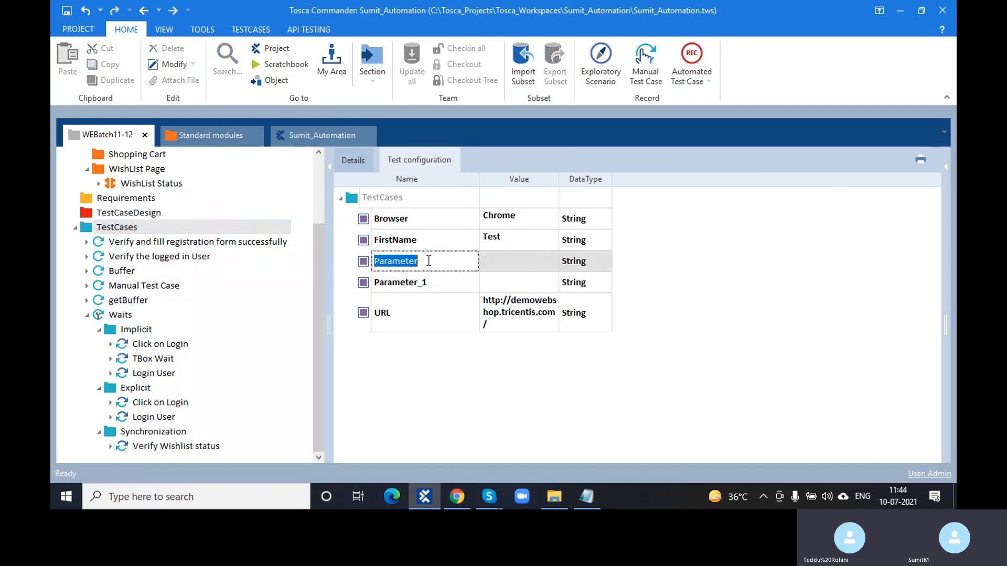
{"action": "type", "text": "SYnchro"}
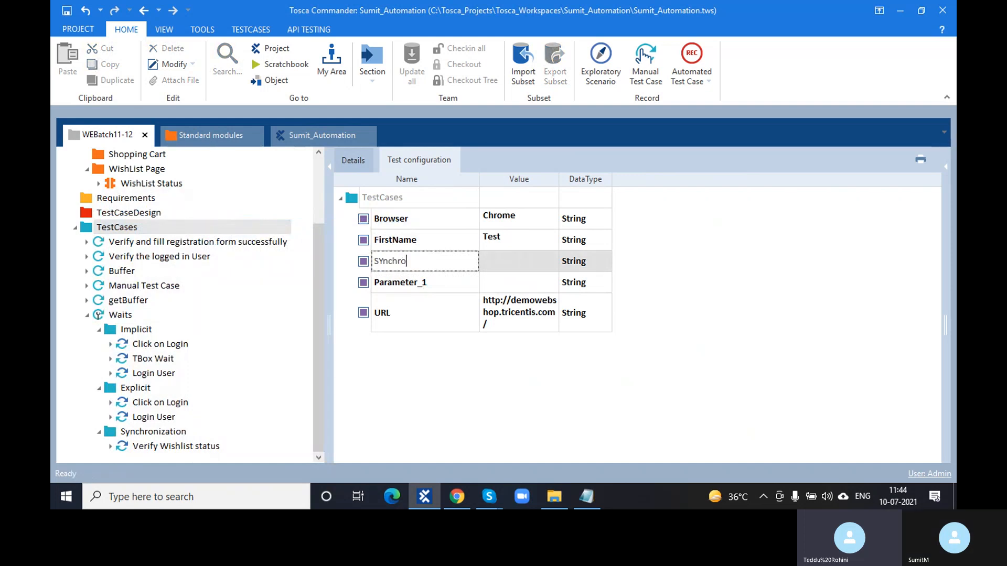
{"action": "type", "text": "nizationTimeout"}
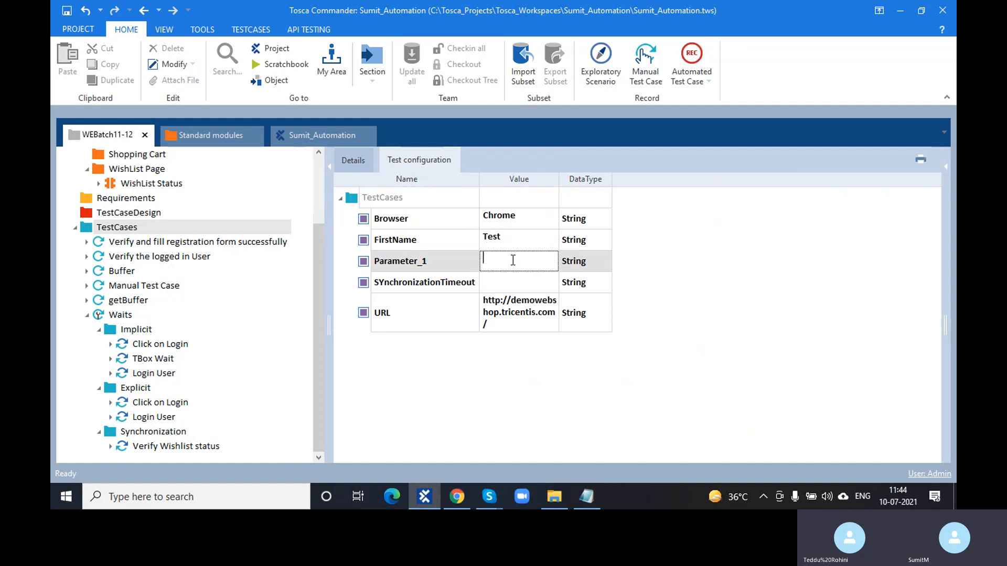
{"action": "left_click", "coordinate": [507, 277]}
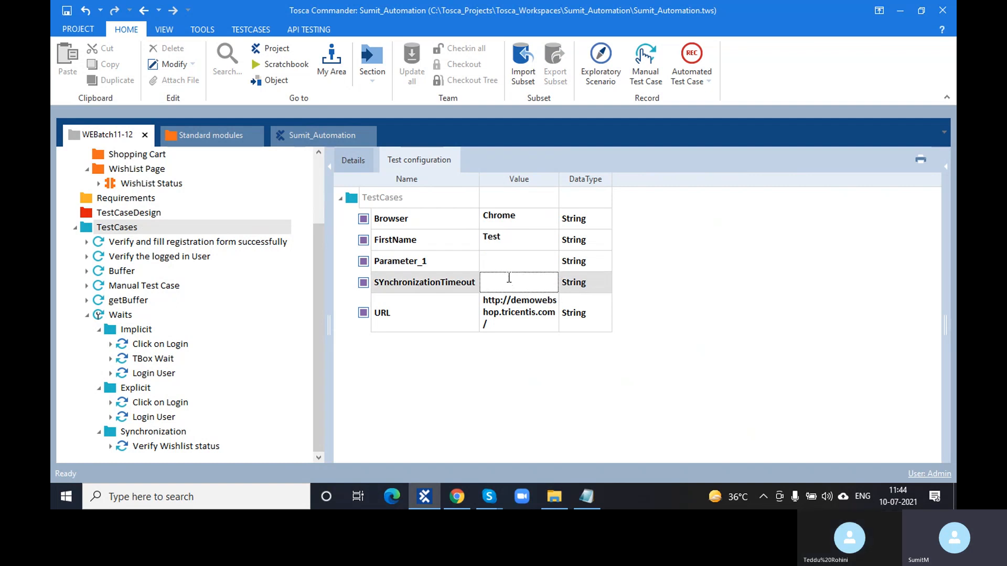
{"action": "type", "text": "5000"}
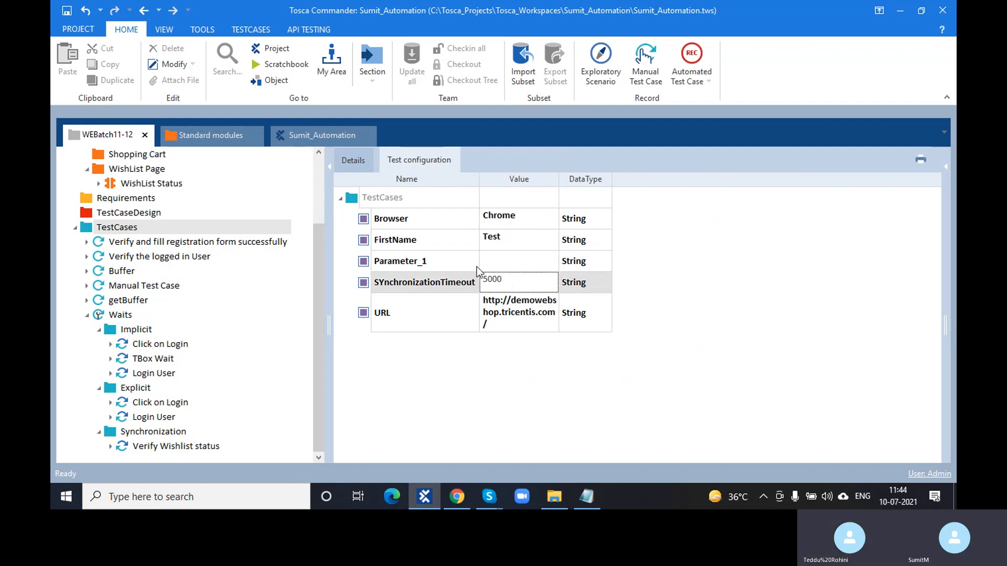
Correct the capitalization of the timeout parameter's name to SynchronizationTimeout.
{"action": "left_click", "coordinate": [445, 258]}
{"action": "left_click", "coordinate": [387, 282]}
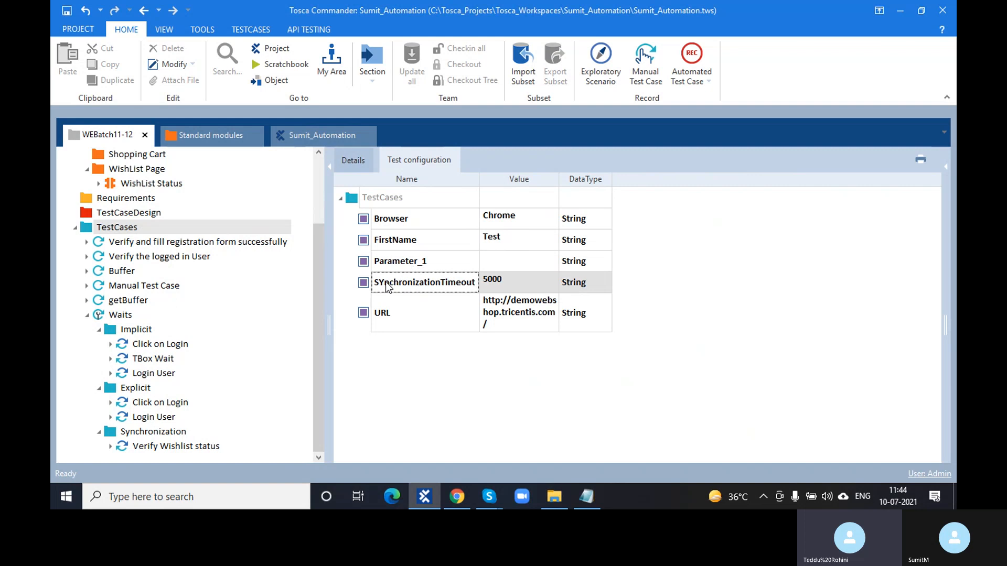
{"action": "left_click", "coordinate": [385, 282]}
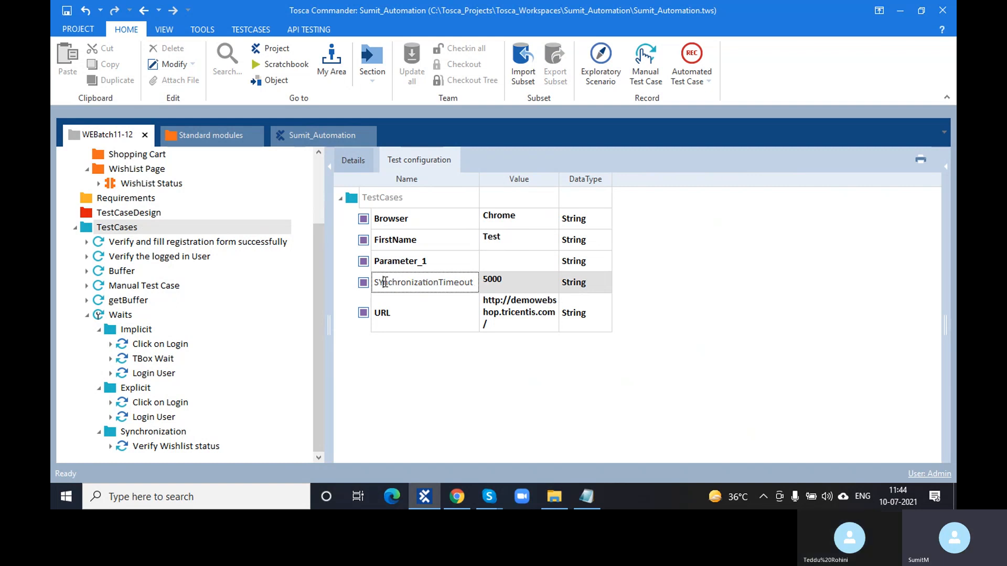
{"action": "key", "text": "BackSpace"}
{"action": "type", "text": "y"}
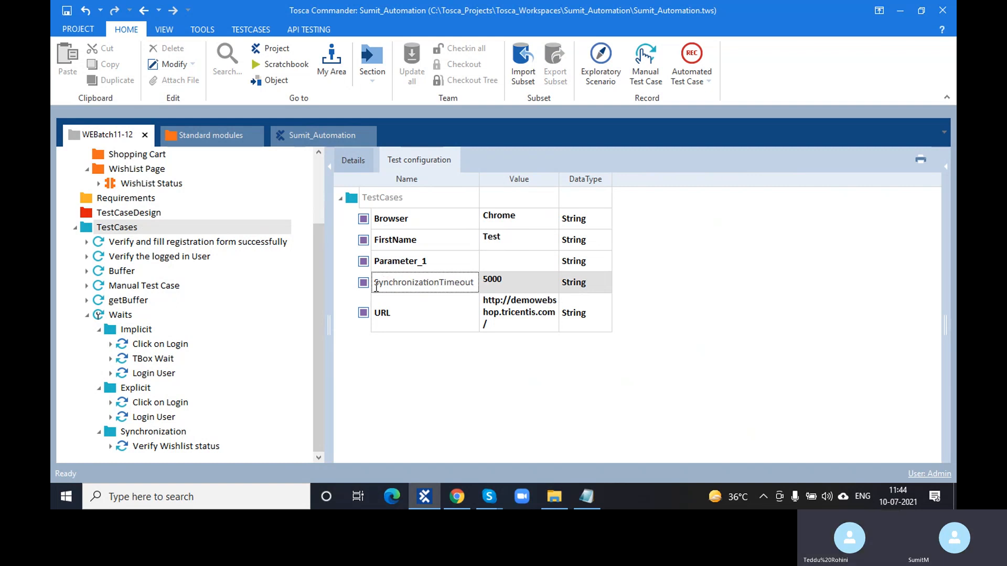
Rename the Parameter_1 test configuration parameter as SynchrinizationTimeoutDuringWaitOn.
{"action": "left_click_drag", "start_coordinate": [375, 286], "coordinate": [356, 258]}
{"action": "left_click", "coordinate": [430, 257]}
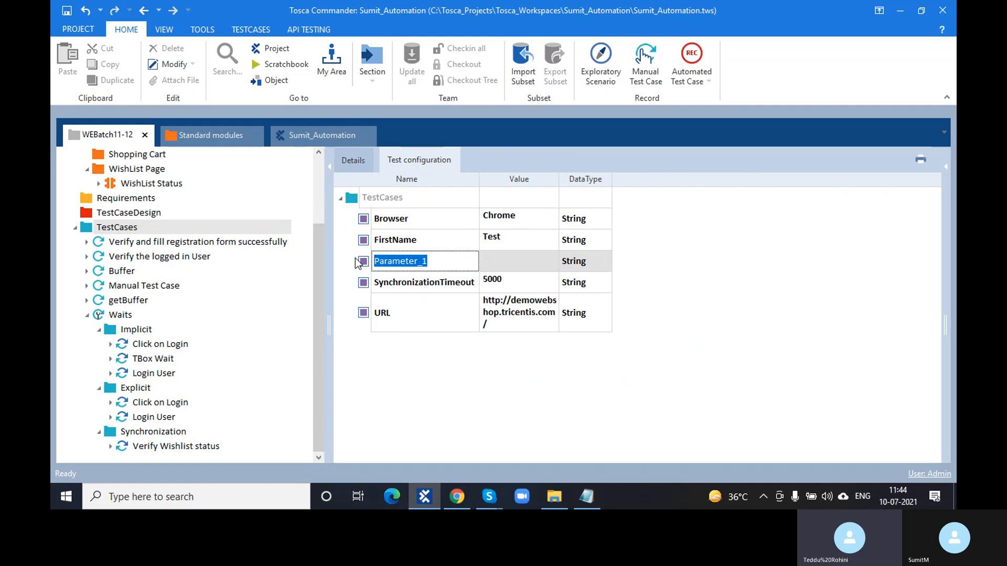
{"action": "type", "text": "Synch"}
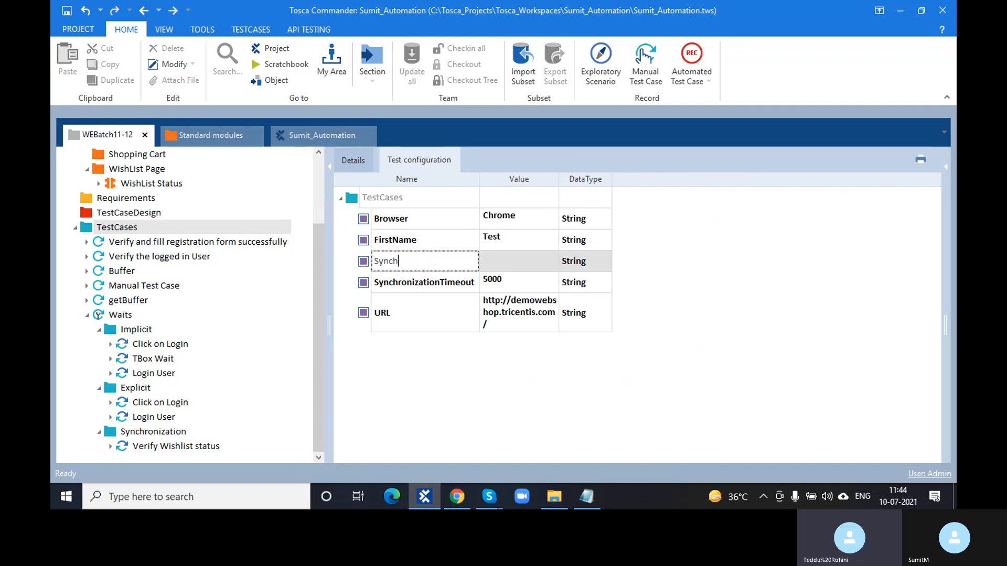
{"action": "type", "text": "rinizationTimeoutDurin"}
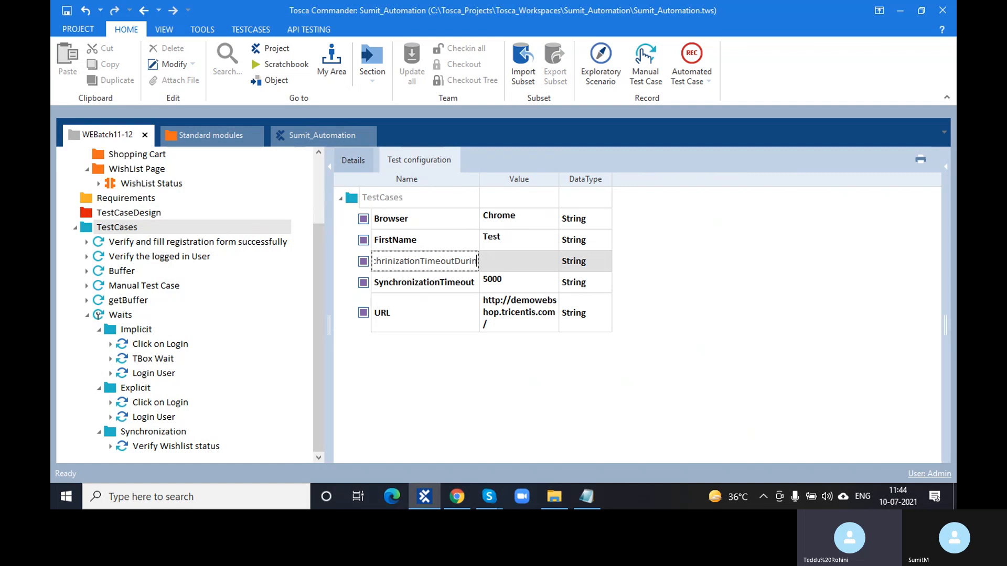
{"action": "type", "text": "gWaitOn"}
{"action": "key", "text": "Return"}
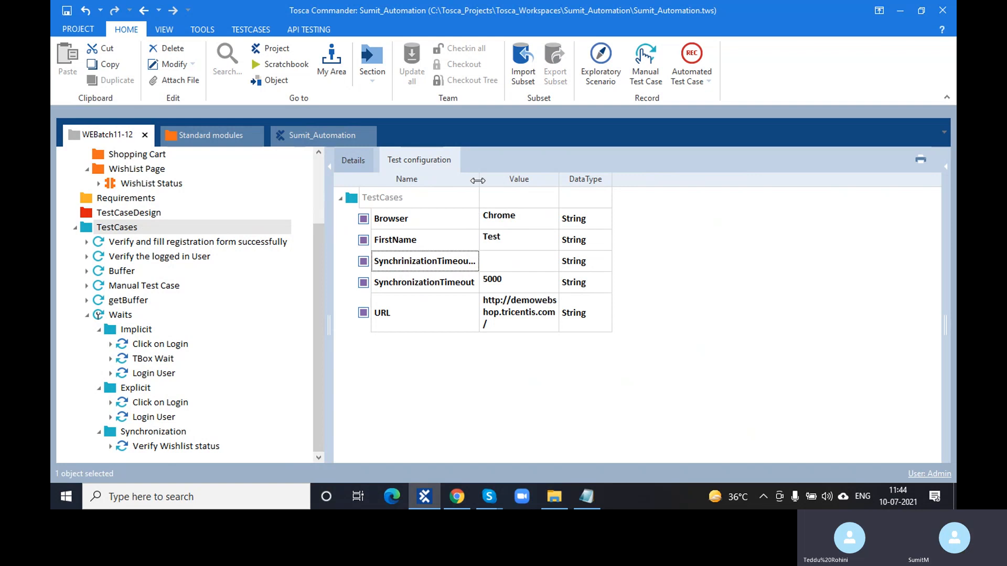
Widen the Name column, set the WaitOn timeout parameter's value to 10000, and select the Verify Wishlist status step under Synchronization.
{"action": "left_click_drag", "start_coordinate": [478, 180], "coordinate": [600, 180]}
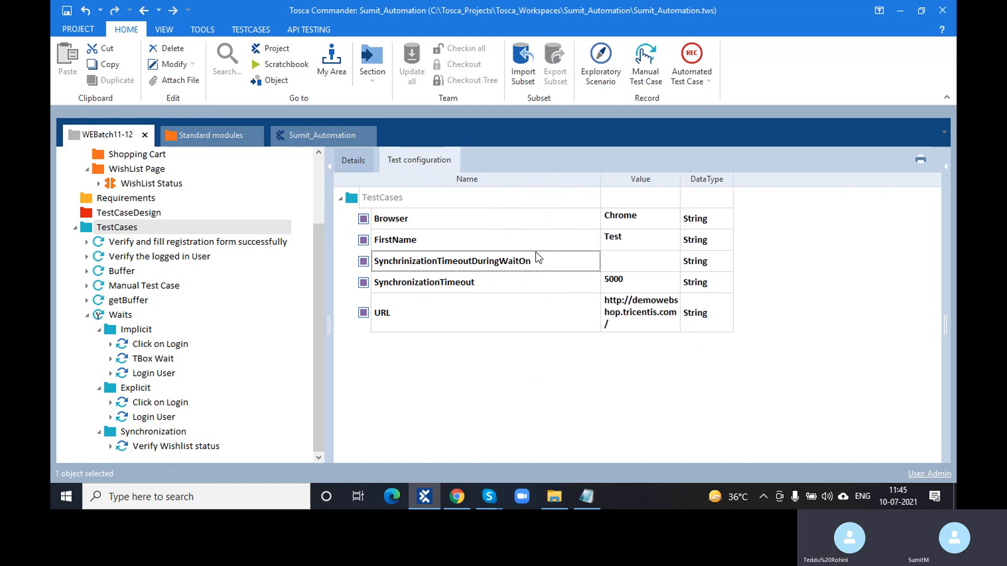
{"action": "left_click", "coordinate": [625, 260]}
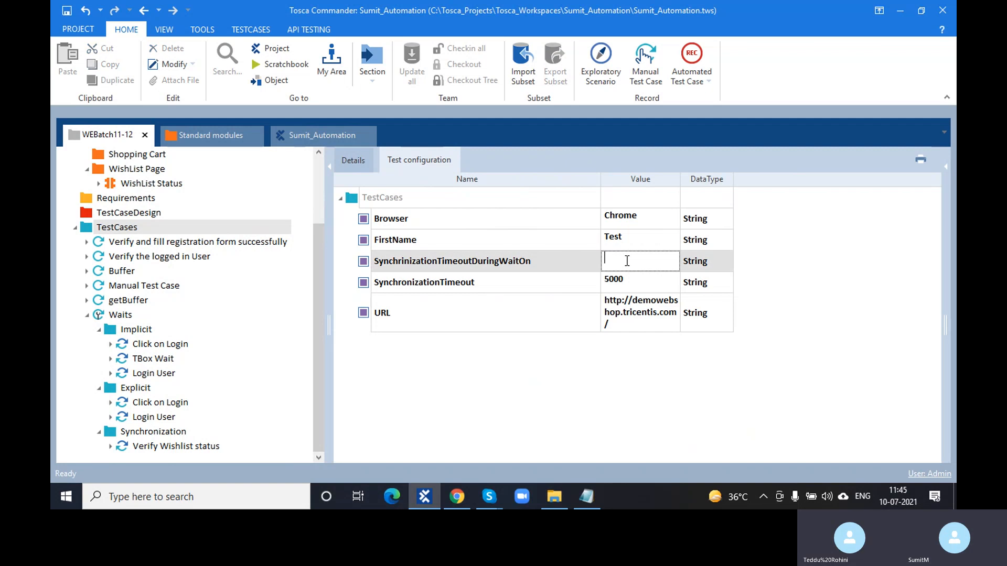
{"action": "type", "text": "10000"}
{"action": "left_click", "coordinate": [581, 396]}
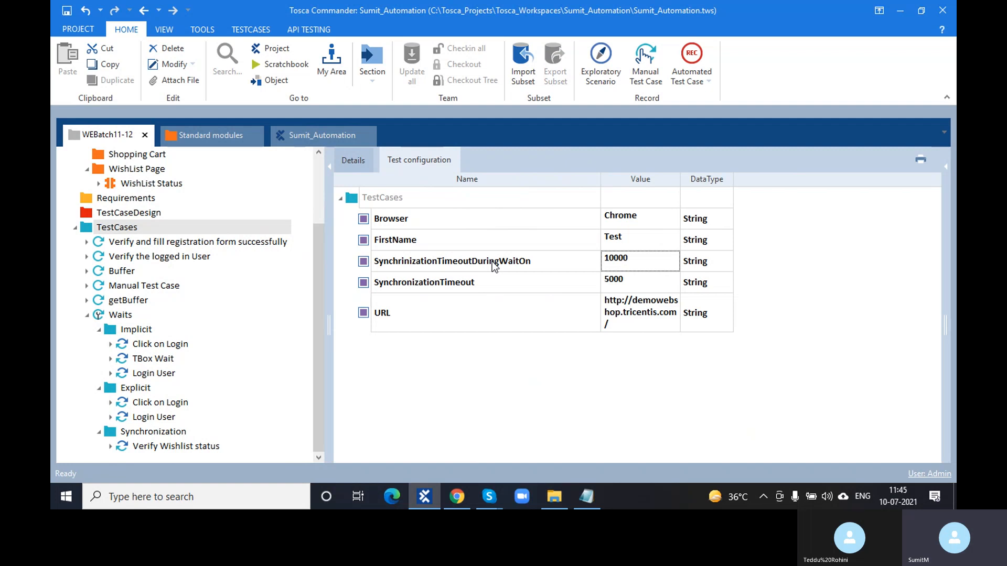
{"action": "left_click", "coordinate": [200, 445]}
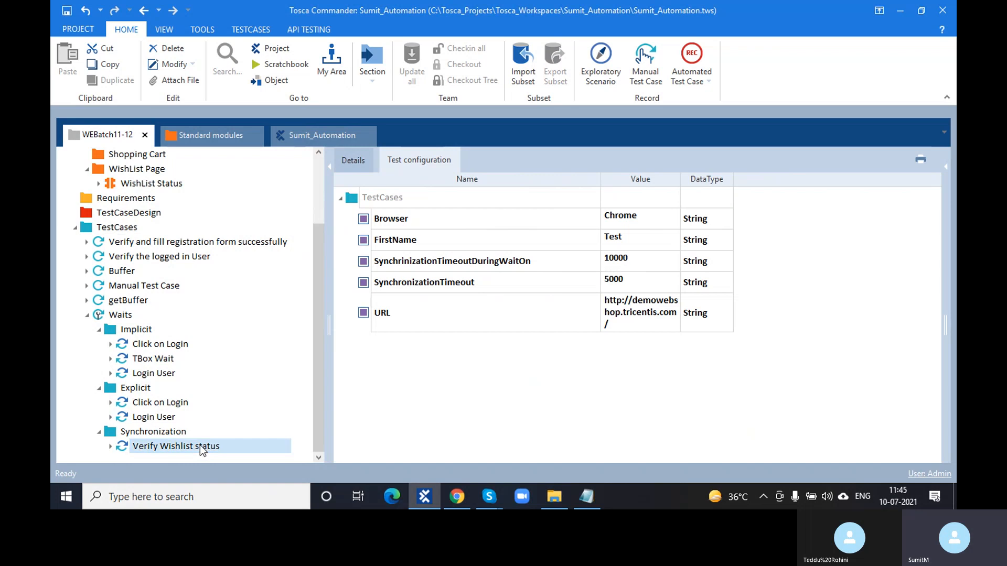
Switch to the Demo Web Shop wishlist in Chrome, run Verify Wishlist status in ScratchBook, and review the WaitOn result.
{"action": "left_click", "coordinate": [457, 497]}
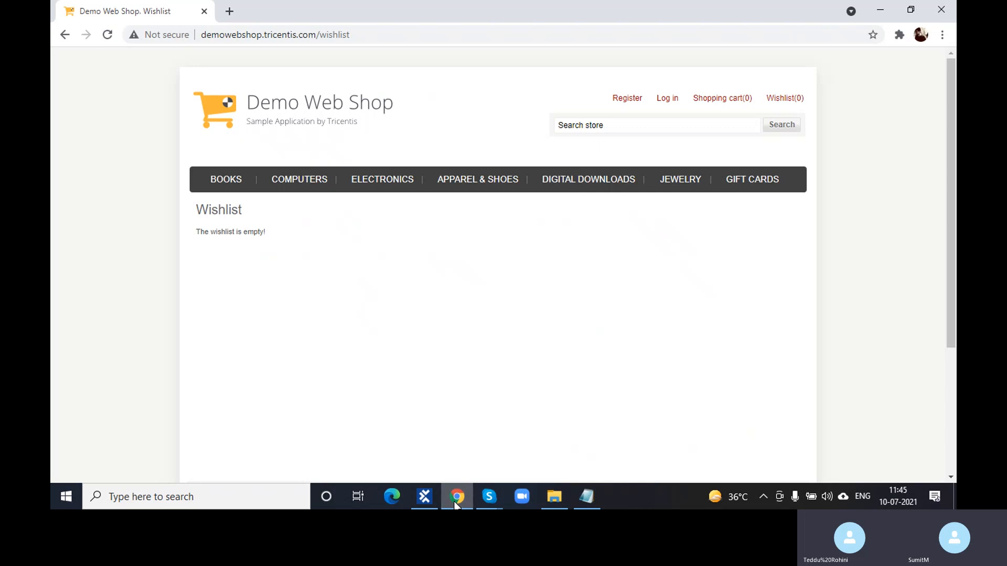
{"action": "left_click", "coordinate": [457, 501]}
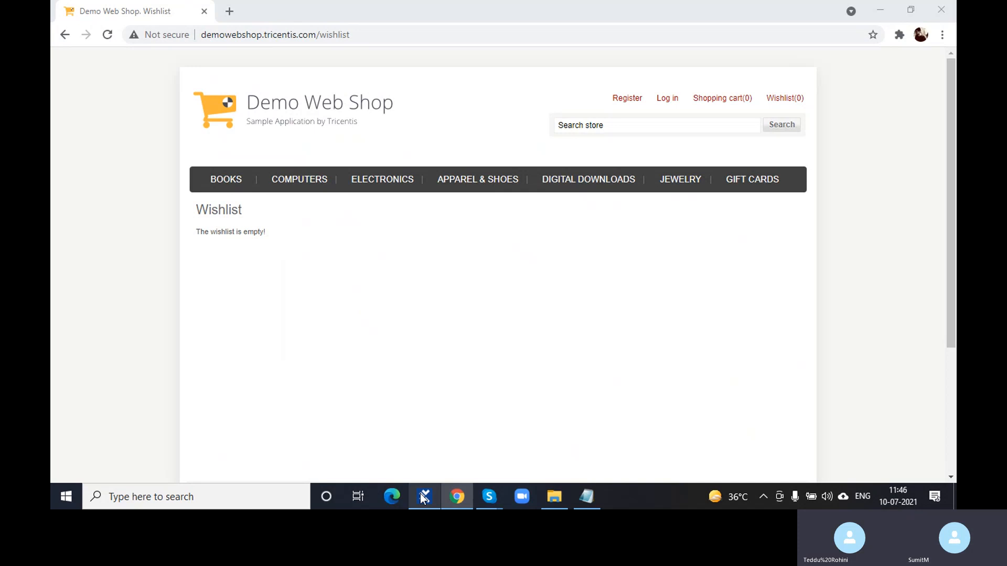
{"action": "left_click", "coordinate": [424, 497]}
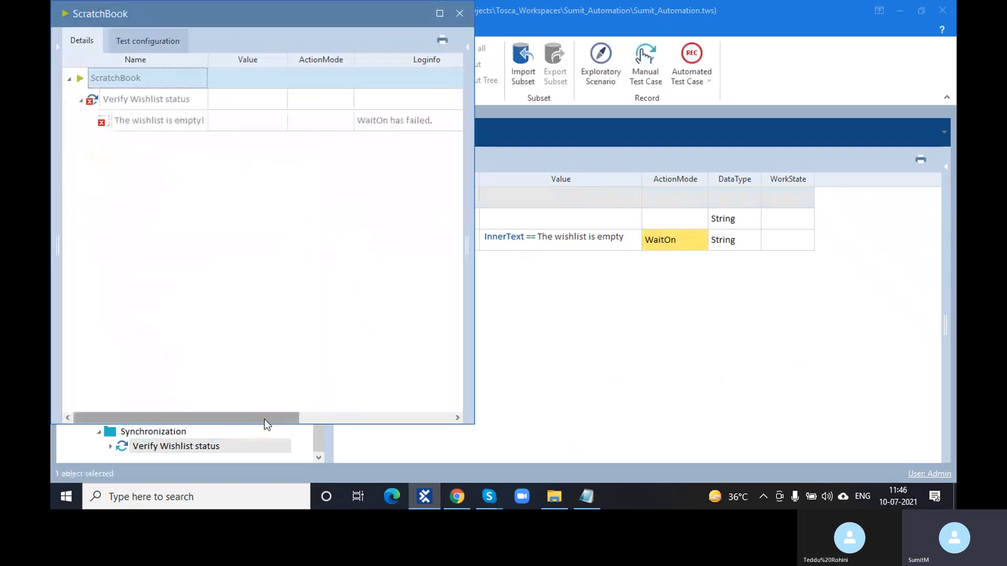
{"action": "left_click", "coordinate": [459, 13]}
Correct the WaitOn timeout parameter's name in the TestCases test configuration to SynchronizationTimeoutDuringWaitOn.
{"action": "left_click", "coordinate": [139, 228]}
{"action": "left_click", "coordinate": [422, 160]}
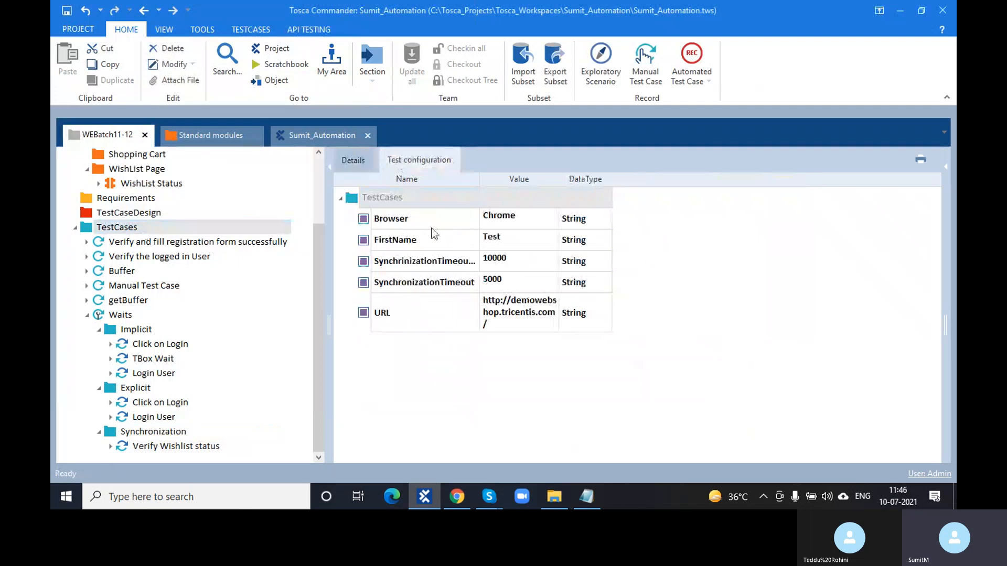
{"action": "left_click_drag", "start_coordinate": [477, 183], "coordinate": [620, 184]}
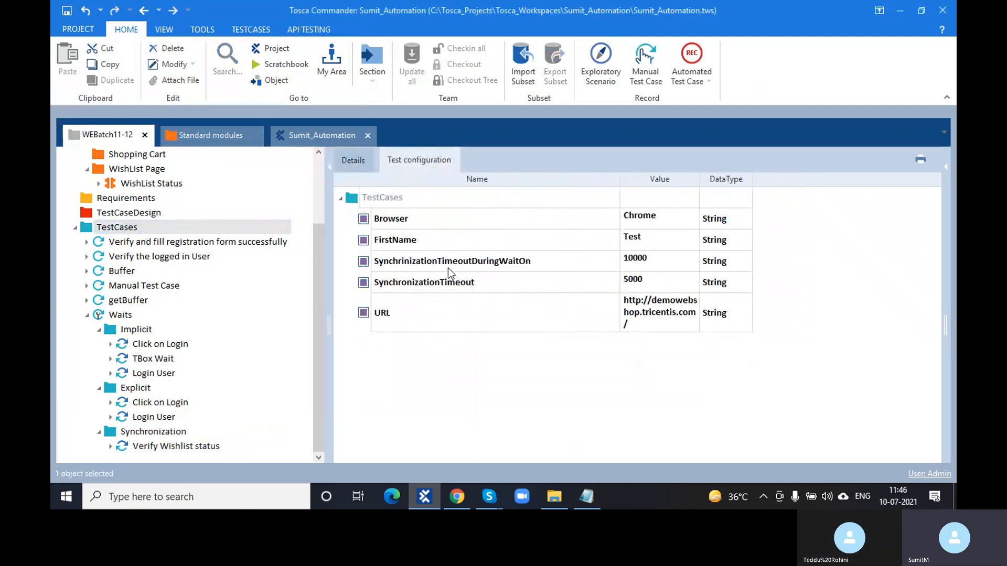
{"action": "left_click", "coordinate": [414, 266]}
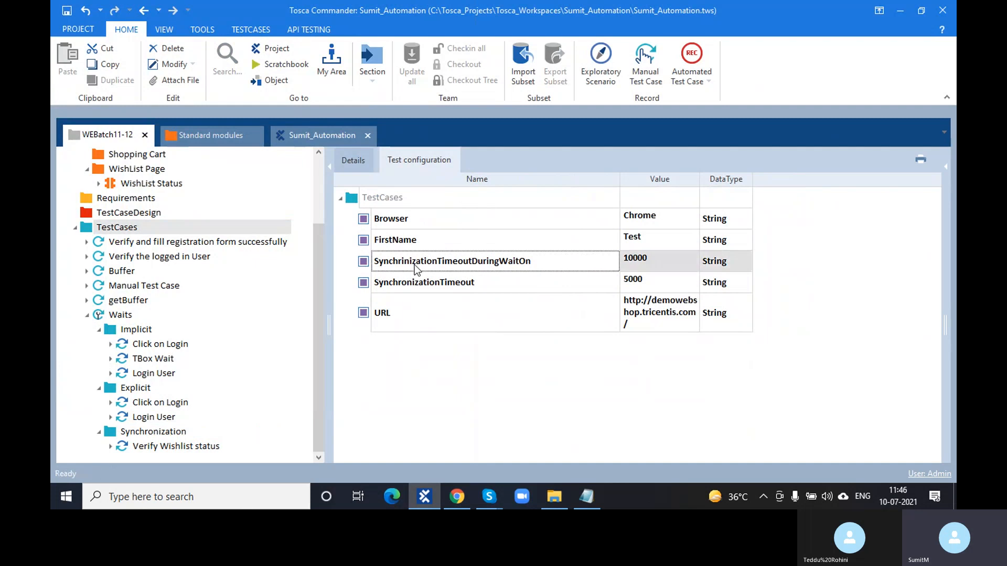
{"action": "left_click", "coordinate": [408, 262]}
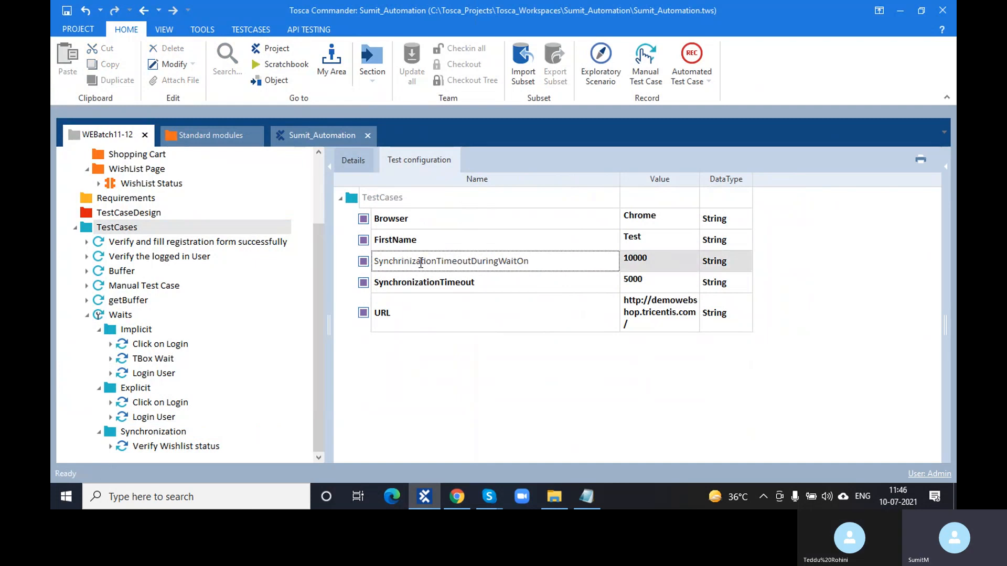
{"action": "key", "text": "BackSpace"}
{"action": "type", "text": "o"}
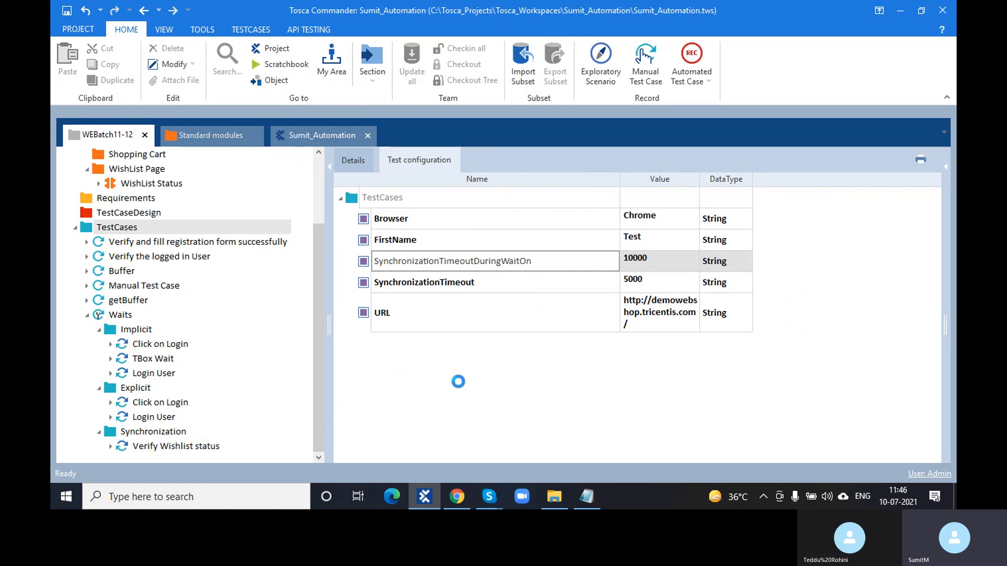
{"action": "left_click", "coordinate": [461, 388]}
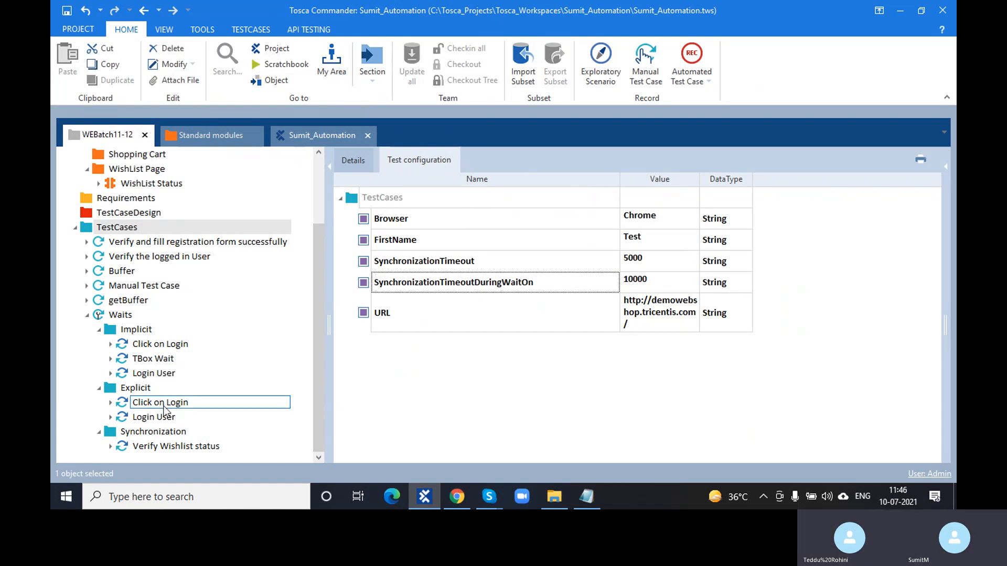
Run Verify Wishlist status again in ScratchBook against the wishlist page and examine the WaitOn check's duration.
{"action": "left_click", "coordinate": [172, 447]}
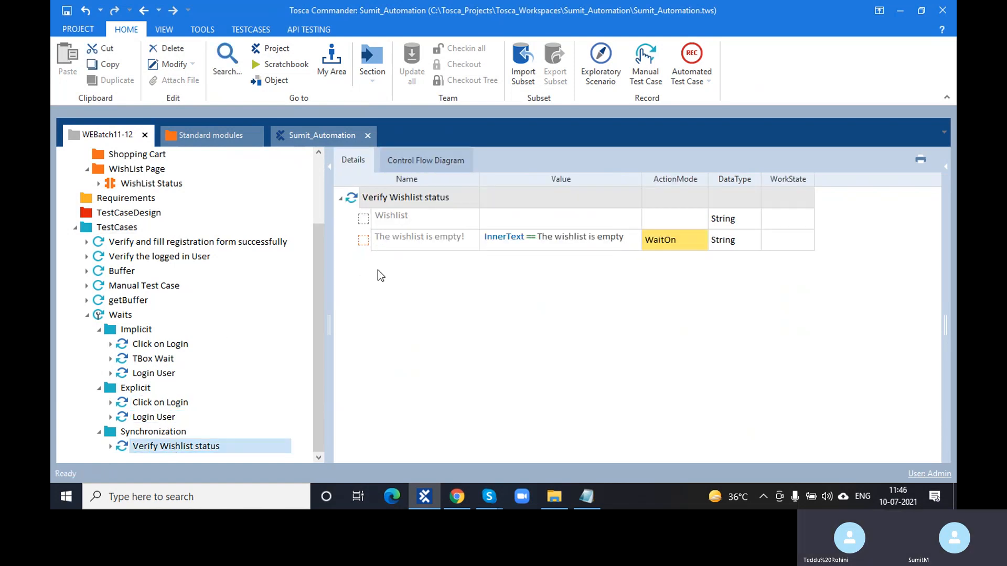
{"action": "left_click", "coordinate": [457, 496]}
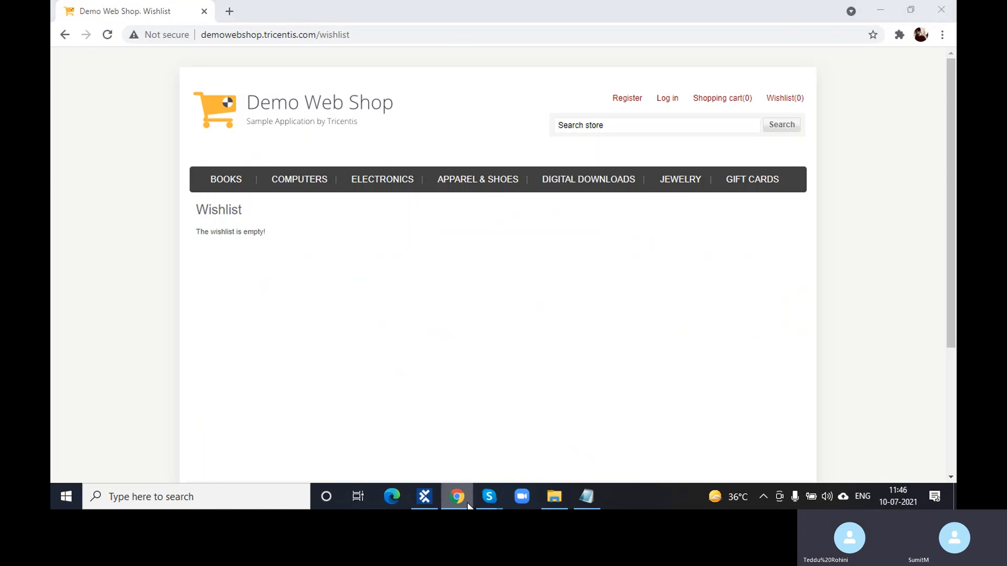
{"action": "left_click", "coordinate": [468, 503]}
{"action": "key", "text": "F6"}
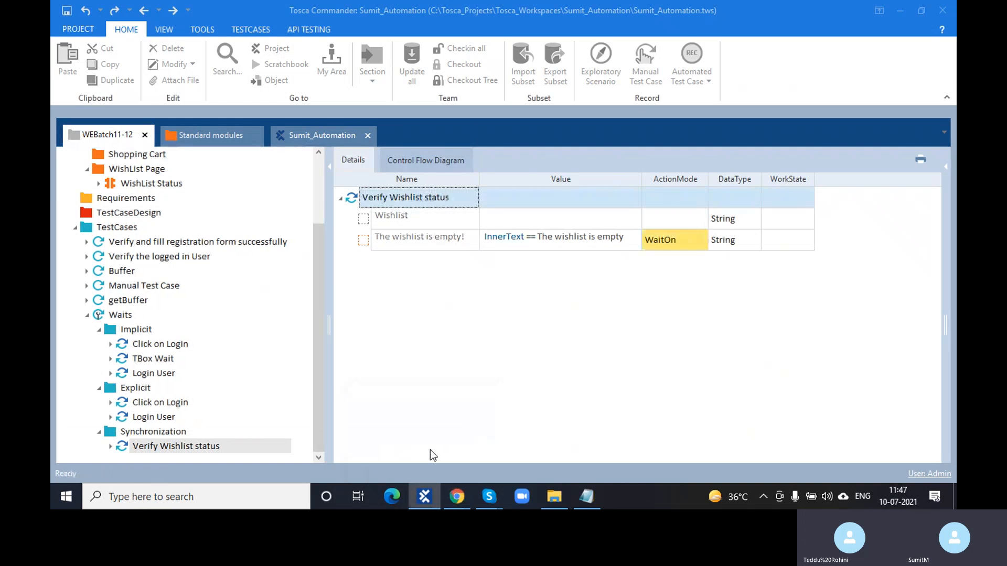
{"action": "left_click_drag", "start_coordinate": [281, 418], "coordinate": [400, 427]}
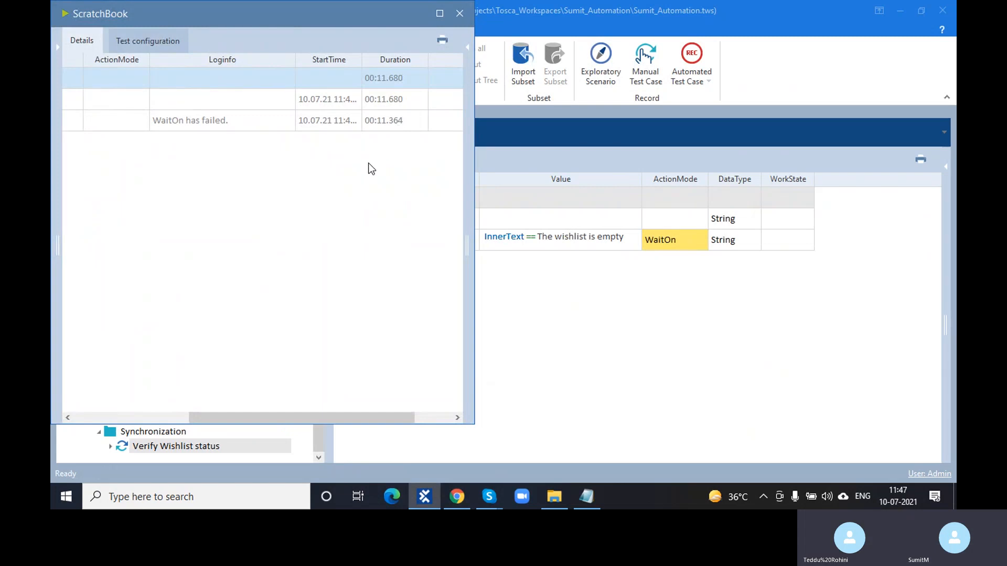
{"action": "left_click", "coordinate": [461, 14]}
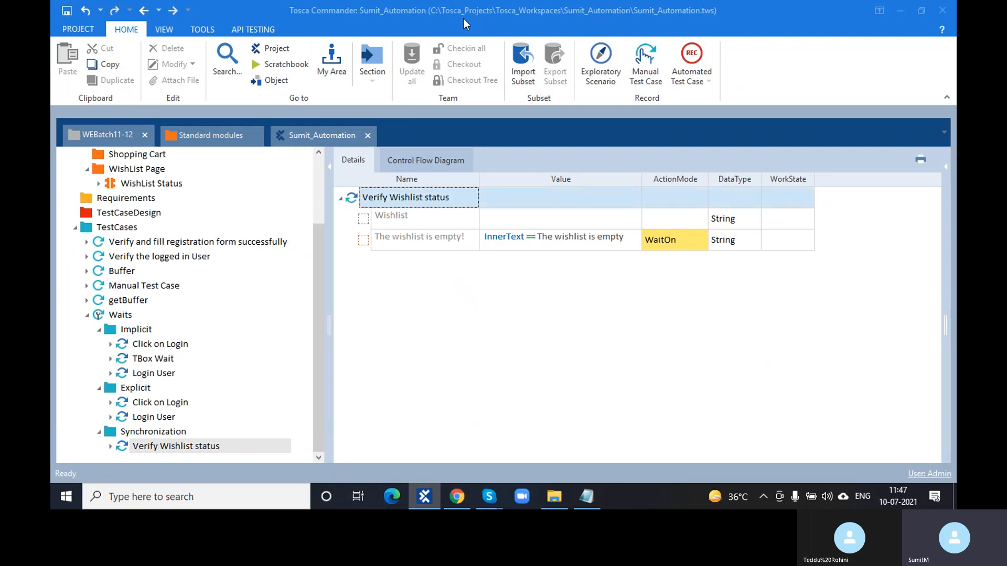
Examine the test configuration of the TestCases folder and how each test case down to Waits inherits its timeout parameters.
{"action": "left_click", "coordinate": [150, 226]}
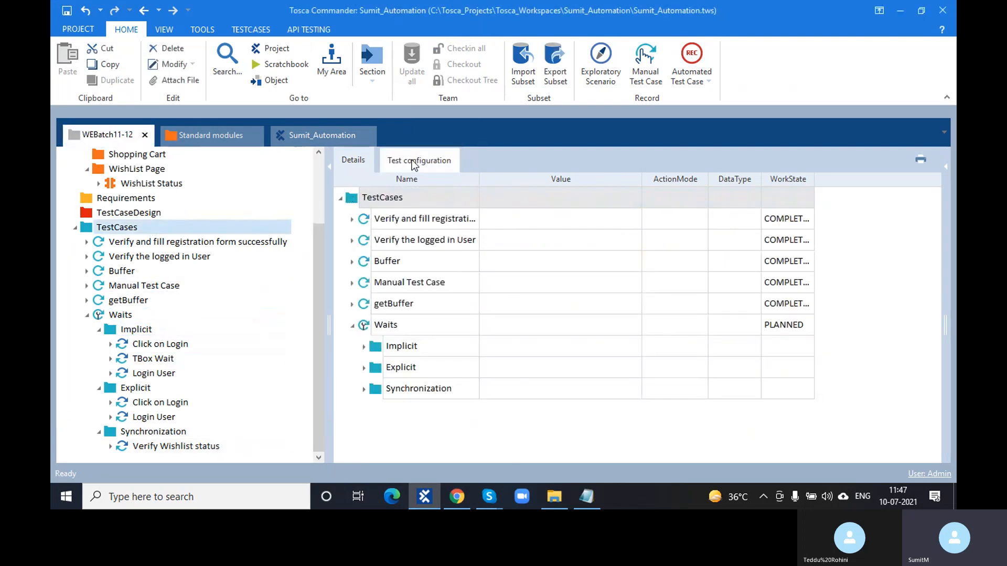
{"action": "left_click", "coordinate": [414, 165]}
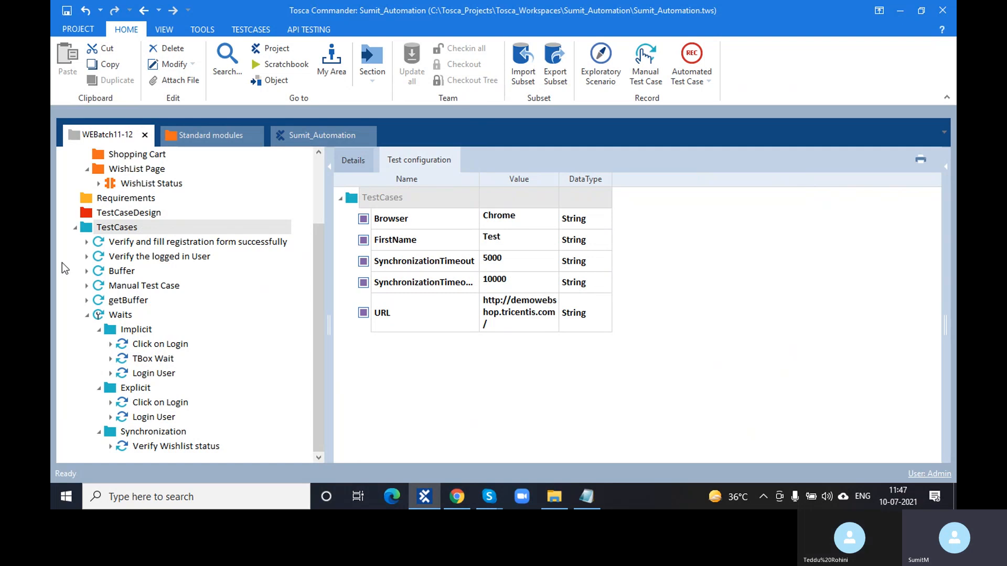
{"action": "left_click", "coordinate": [113, 243]}
{"action": "left_click", "coordinate": [131, 259]}
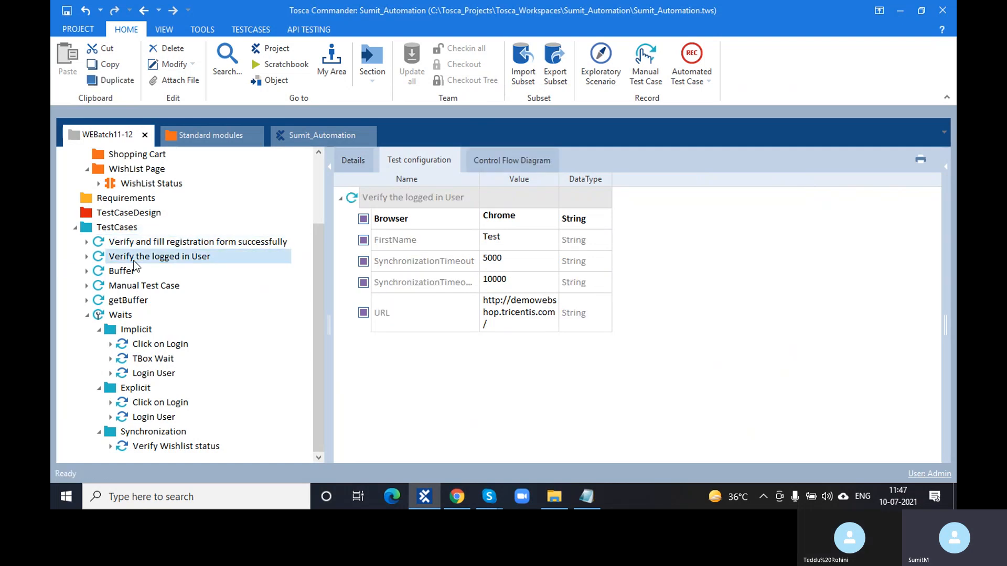
{"action": "left_click", "coordinate": [134, 273]}
{"action": "left_click", "coordinate": [137, 286]}
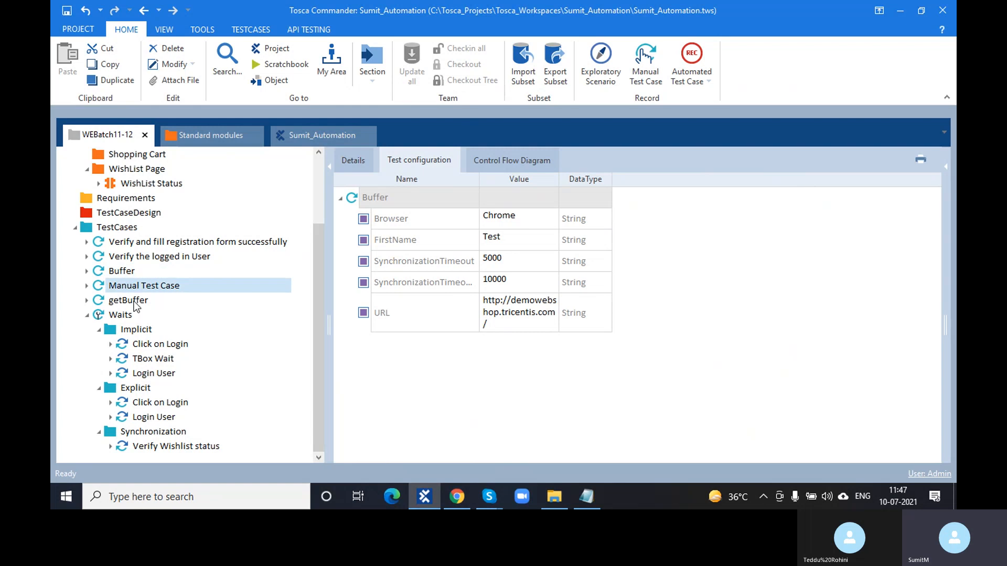
{"action": "left_click", "coordinate": [134, 301]}
{"action": "left_click", "coordinate": [133, 317]}
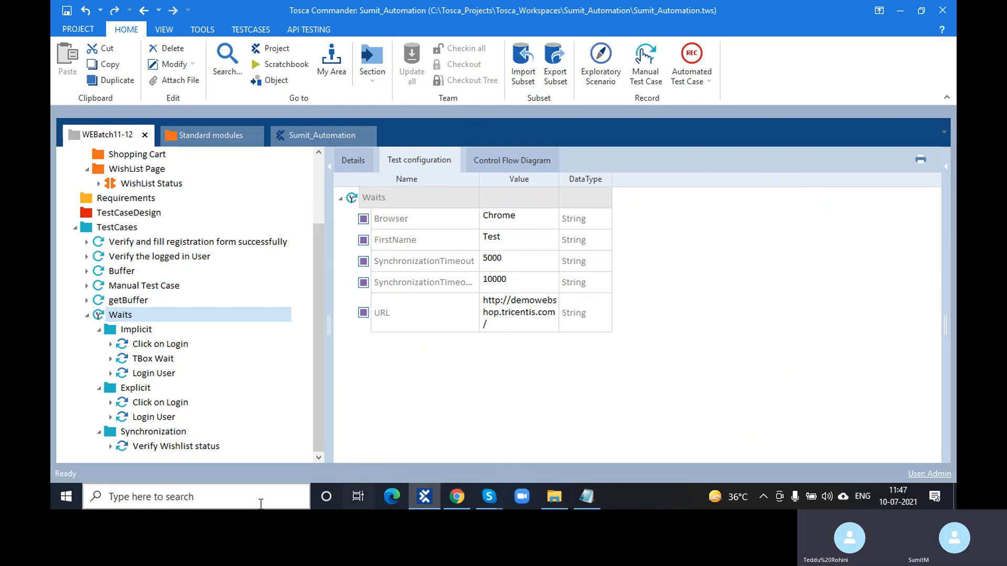
With the Demo Web Shop home page open in Chrome, run Verify Wishlist status in ScratchBook and examine its duration.
{"action": "left_click", "coordinate": [209, 446]}
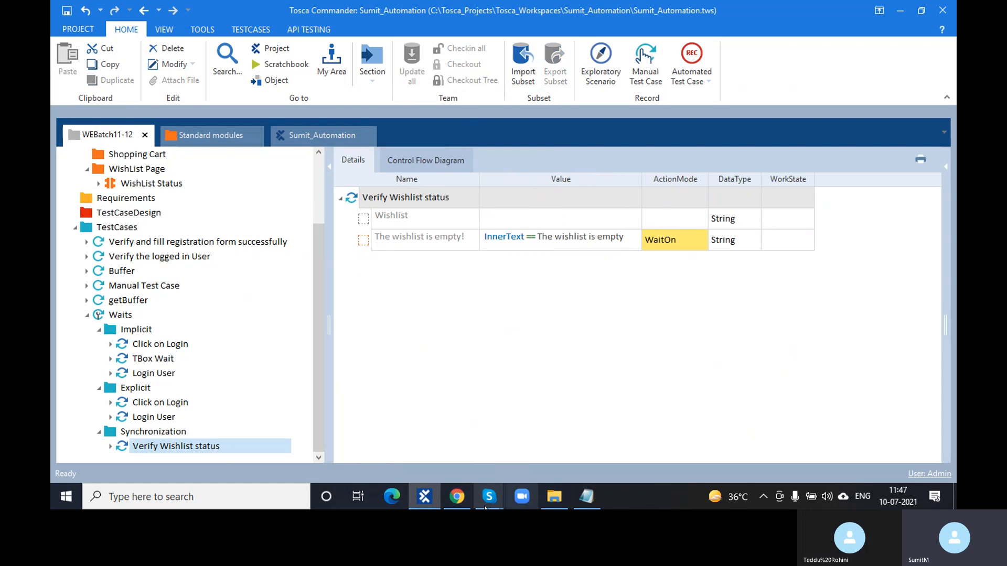
{"action": "left_click", "coordinate": [464, 505]}
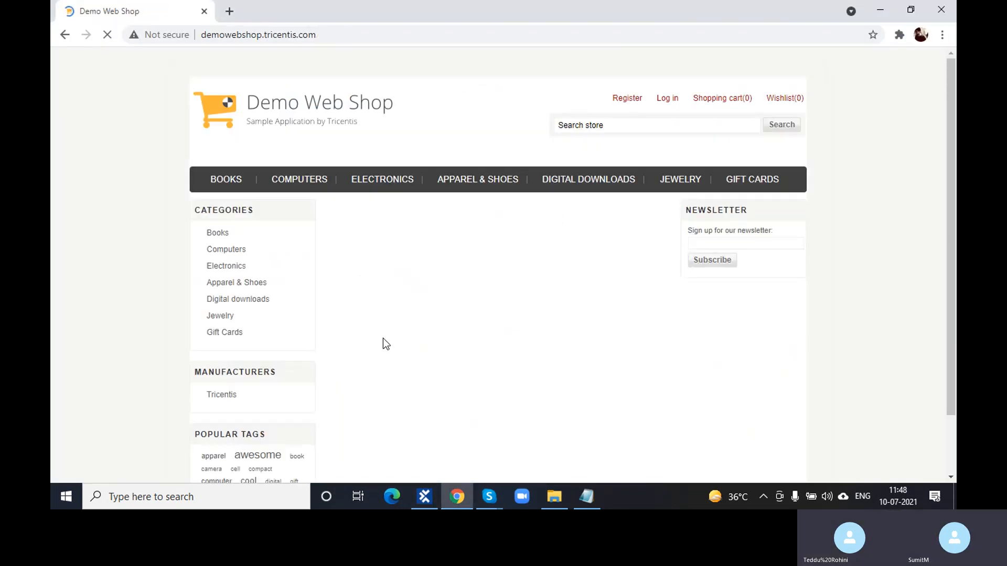
{"action": "left_click", "coordinate": [425, 497]}
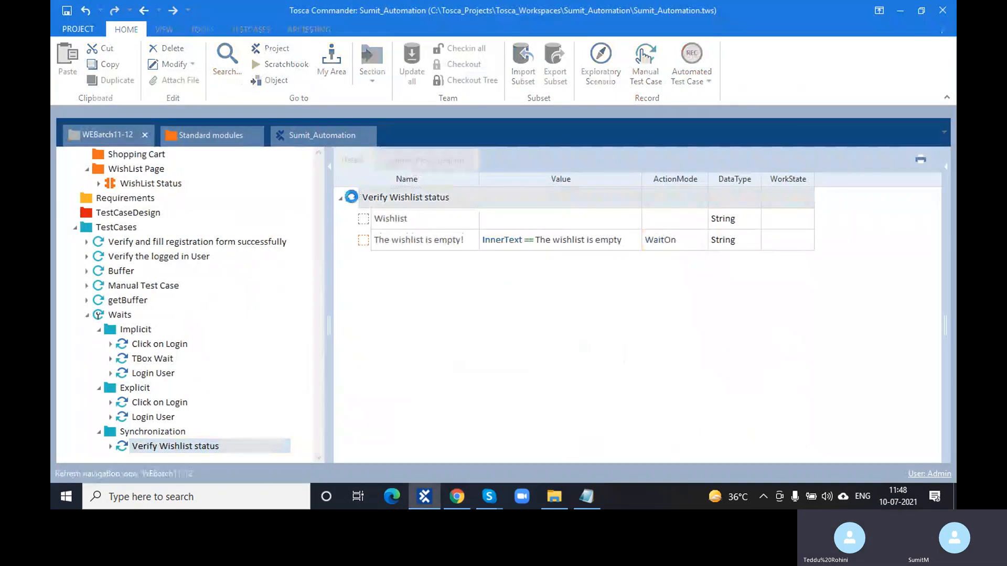
{"action": "key", "text": "F6"}
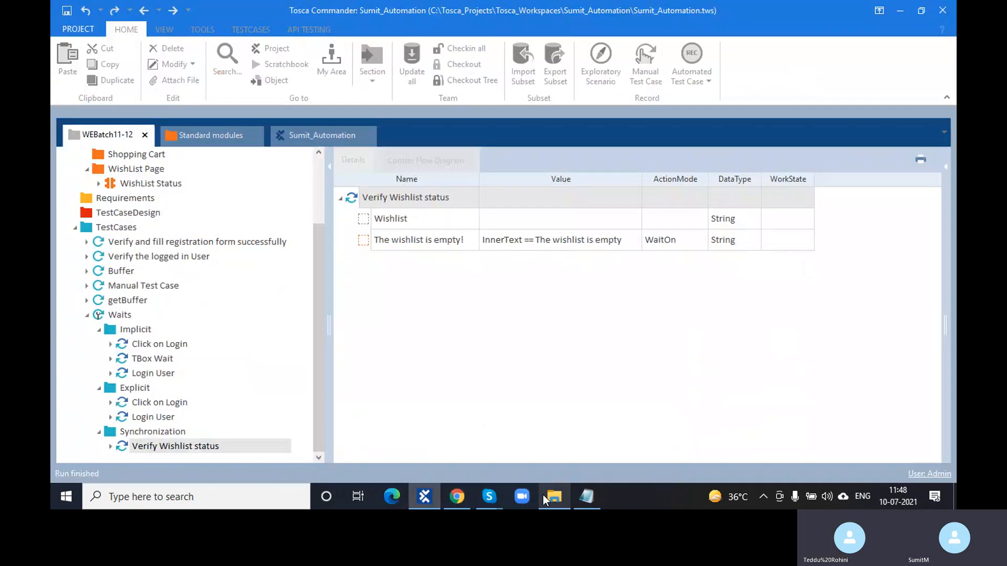
{"action": "left_click_drag", "start_coordinate": [275, 418], "coordinate": [430, 418]}
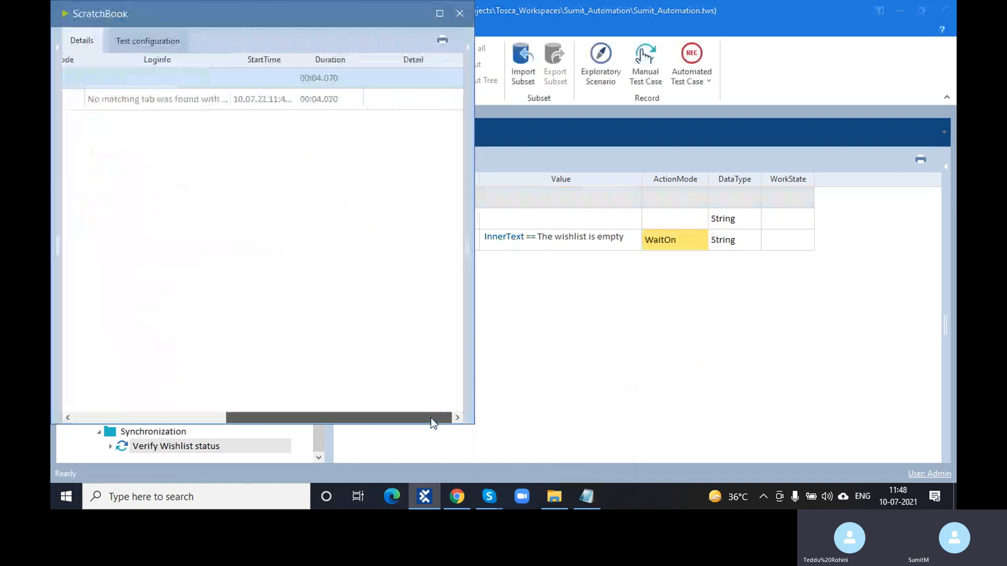
{"action": "left_click", "coordinate": [338, 102]}
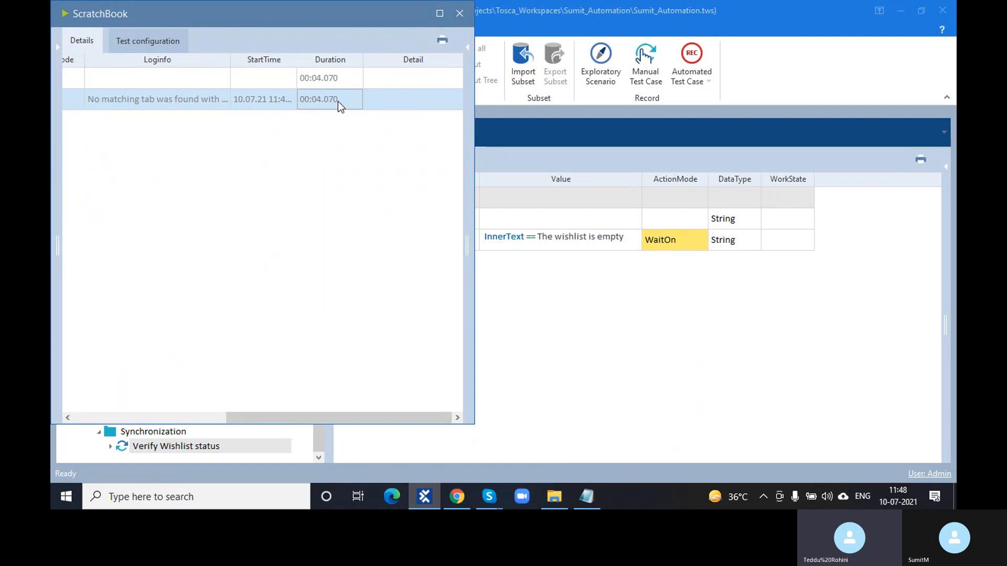
{"action": "left_click", "coordinate": [460, 13]}
Set the action mode of the "The wishlist is empty!" check to Verify.
{"action": "left_click", "coordinate": [650, 243]}
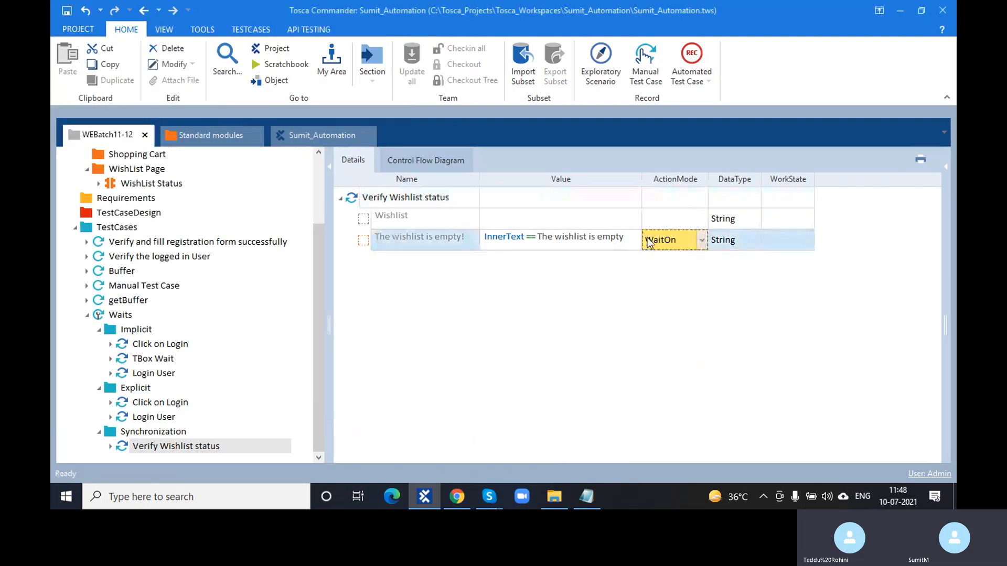
{"action": "type", "text": "Verify"}
{"action": "left_click", "coordinate": [619, 333]}
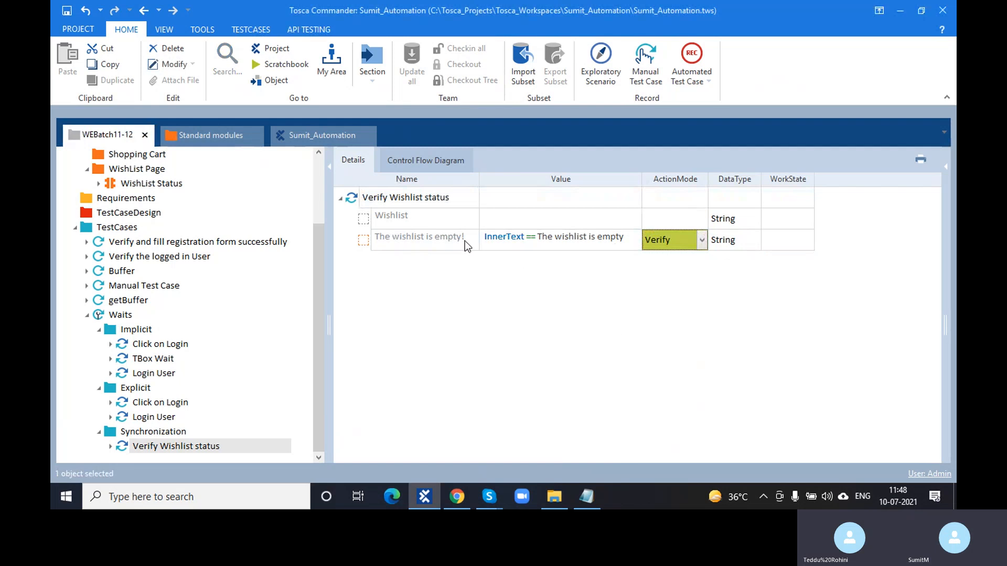
Run the Verify version of Verify Wishlist status in ScratchBook and examine its log message and duration.
{"action": "left_click", "coordinate": [351, 203]}
{"action": "key", "text": "F6"}
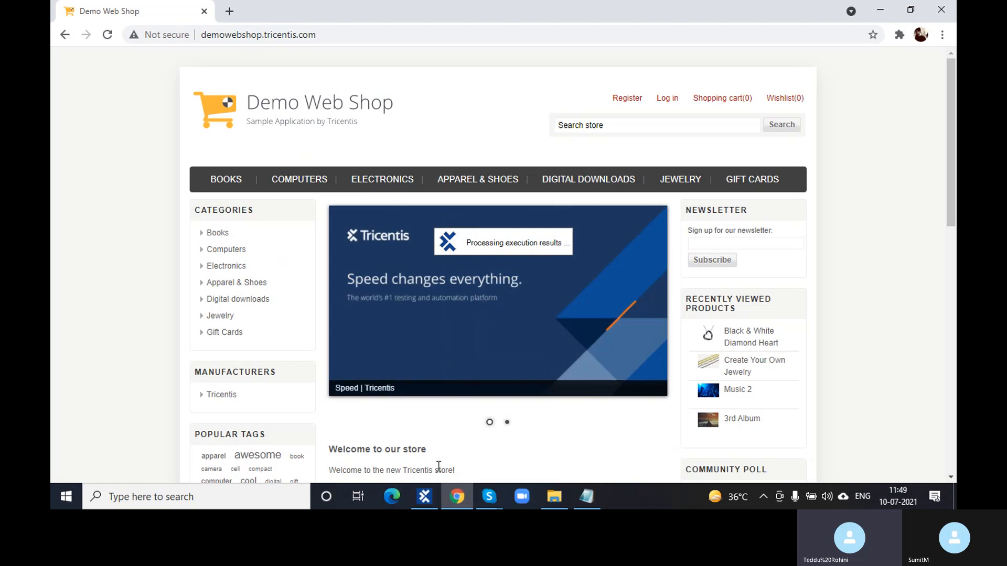
{"action": "left_click", "coordinate": [430, 492]}
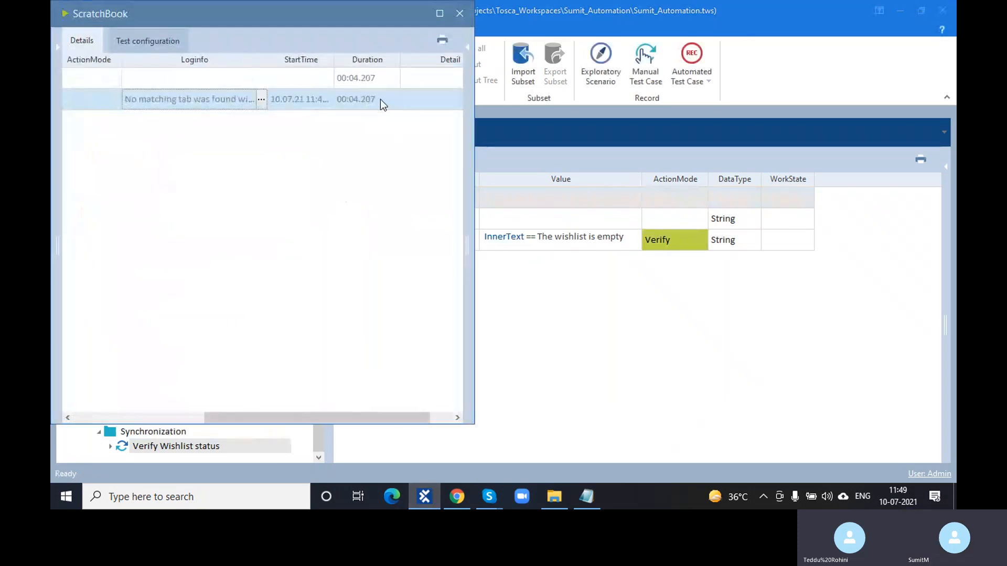
{"action": "left_click", "coordinate": [380, 99]}
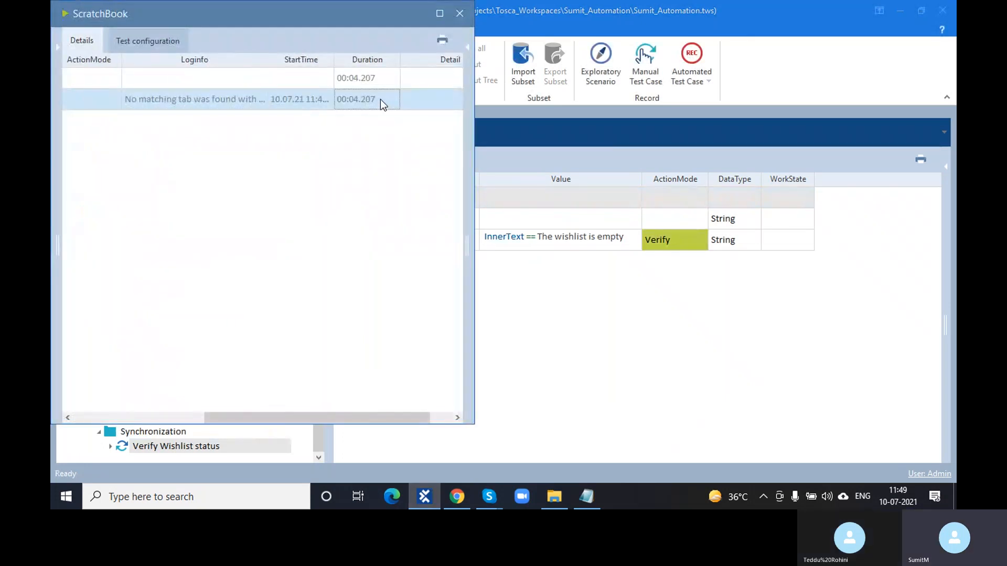
{"action": "left_click_drag", "start_coordinate": [379, 414], "coordinate": [185, 414]}
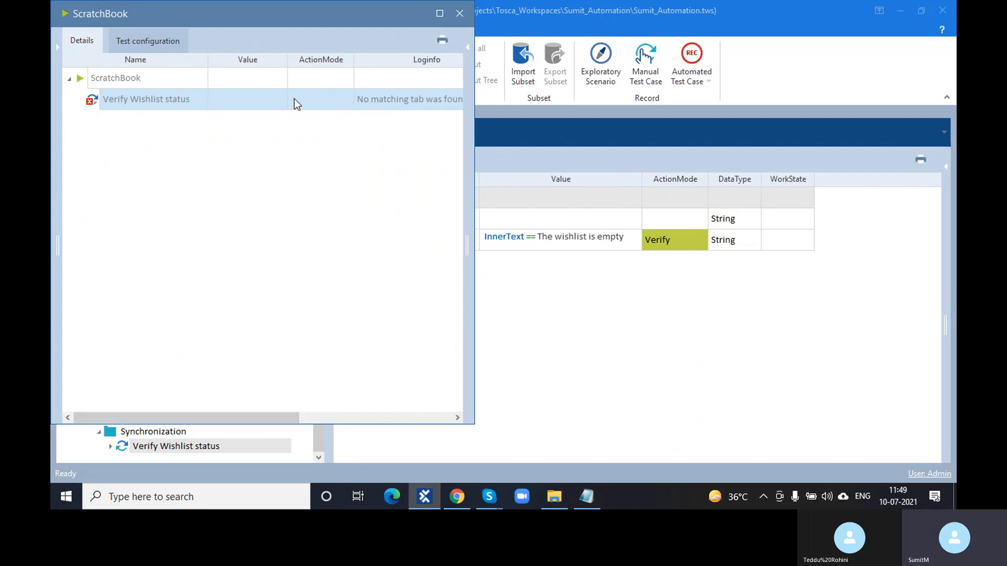
{"action": "left_click", "coordinate": [456, 17]}
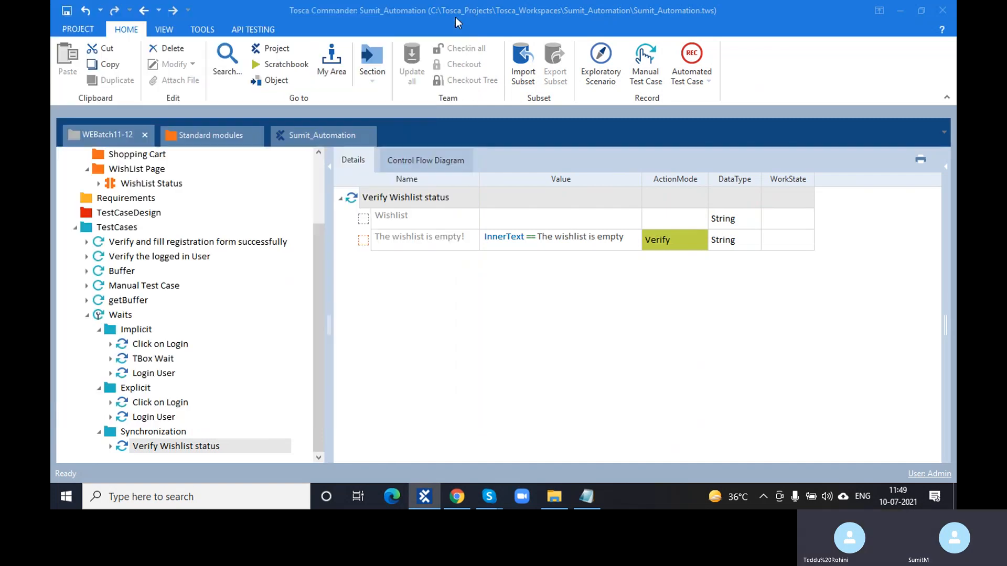
Switch to Demo Web Shop in Chrome and open the Register page followed by the Log in page.
{"action": "left_click", "coordinate": [457, 498]}
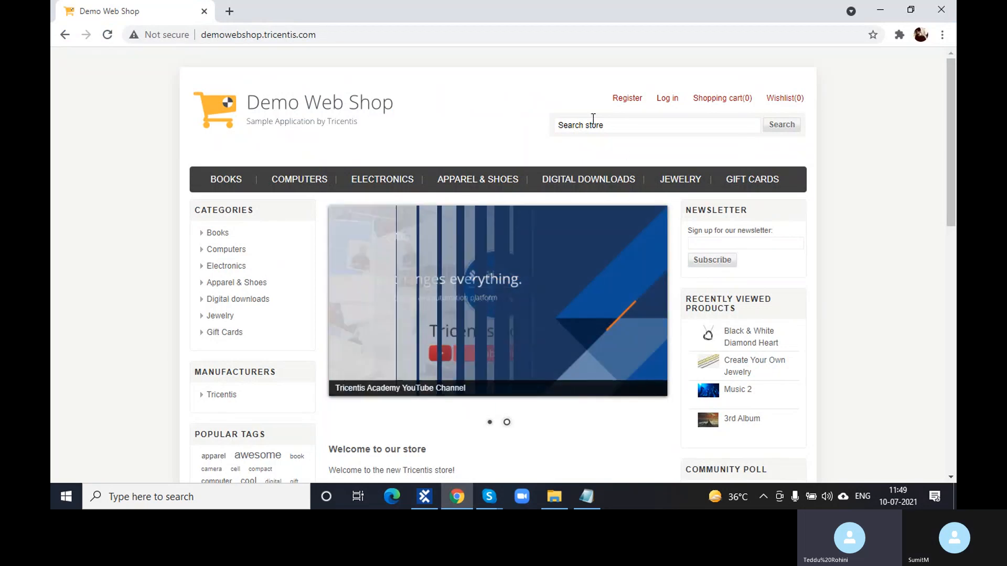
{"action": "left_click", "coordinate": [633, 98]}
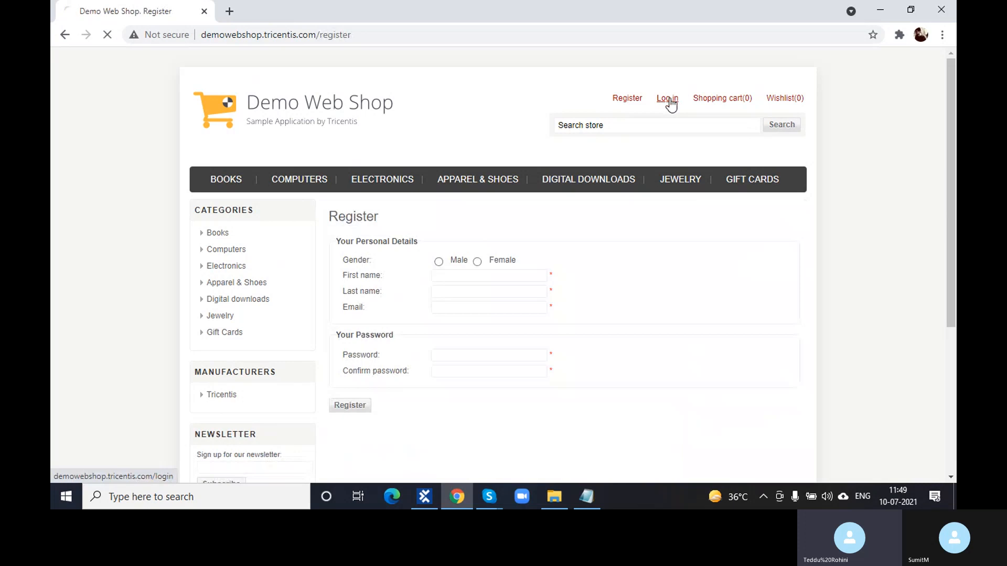
{"action": "left_click", "coordinate": [669, 99]}
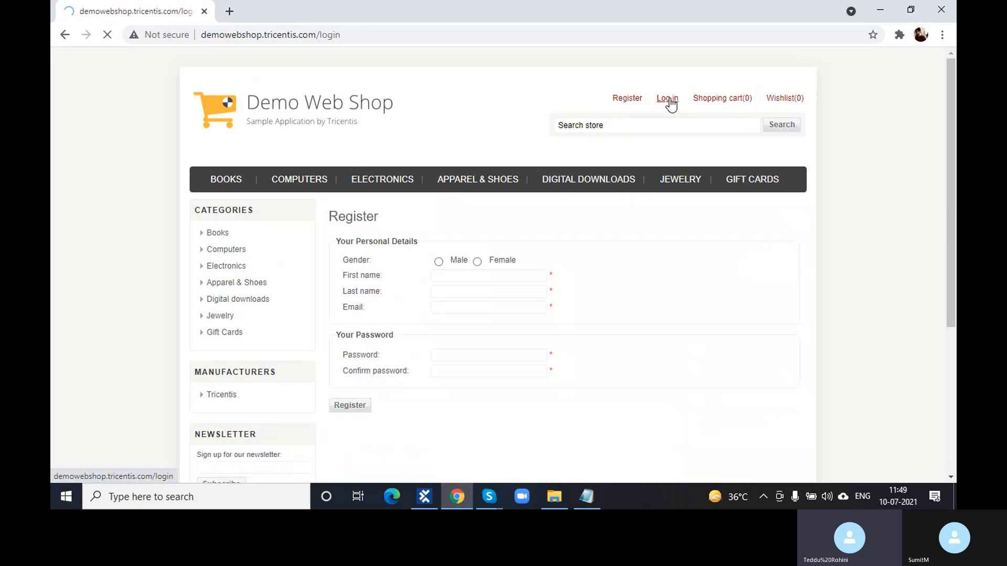
Switch to Tosca Commander and examine the synchronization timeout parameters in the Waits test configuration, widening the column to show their full names.
{"action": "left_click", "coordinate": [430, 499]}
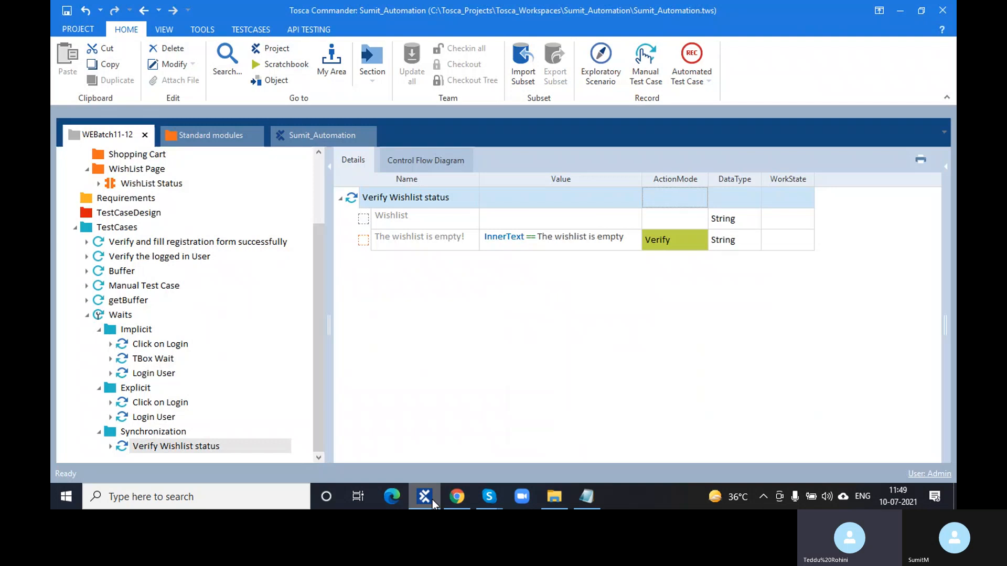
{"action": "left_click", "coordinate": [153, 431]}
{"action": "left_click", "coordinate": [203, 446]}
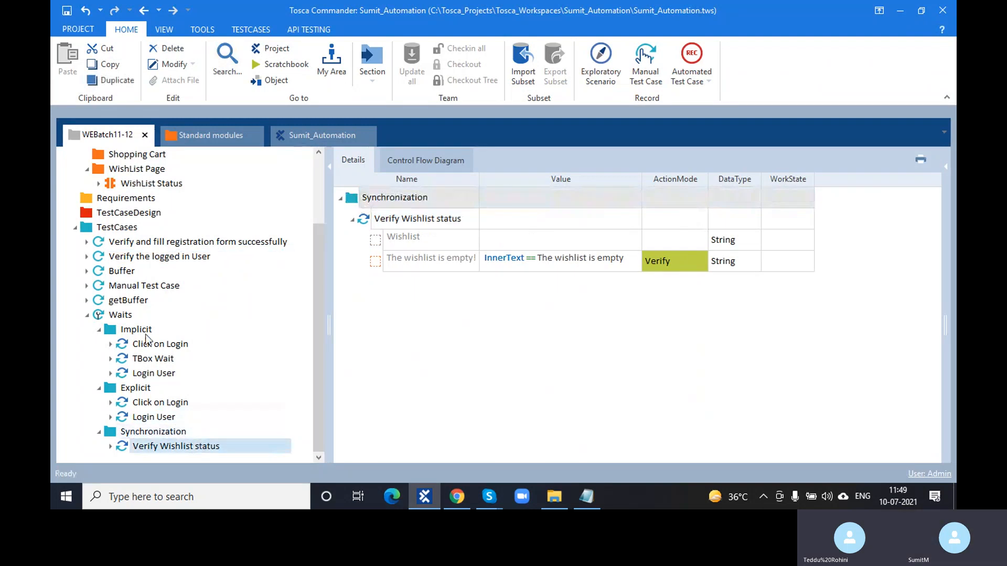
{"action": "left_click", "coordinate": [131, 314]}
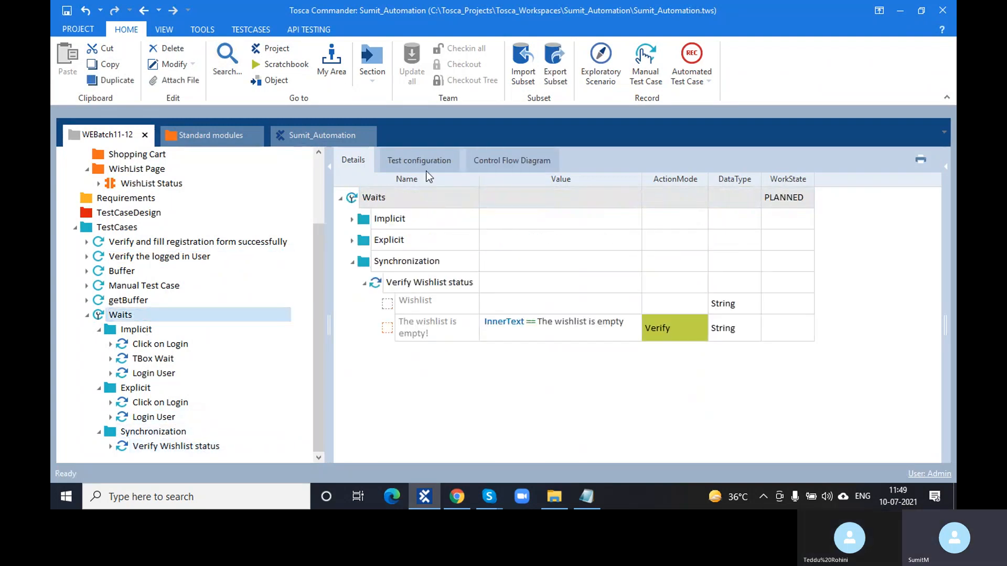
{"action": "left_click", "coordinate": [426, 167]}
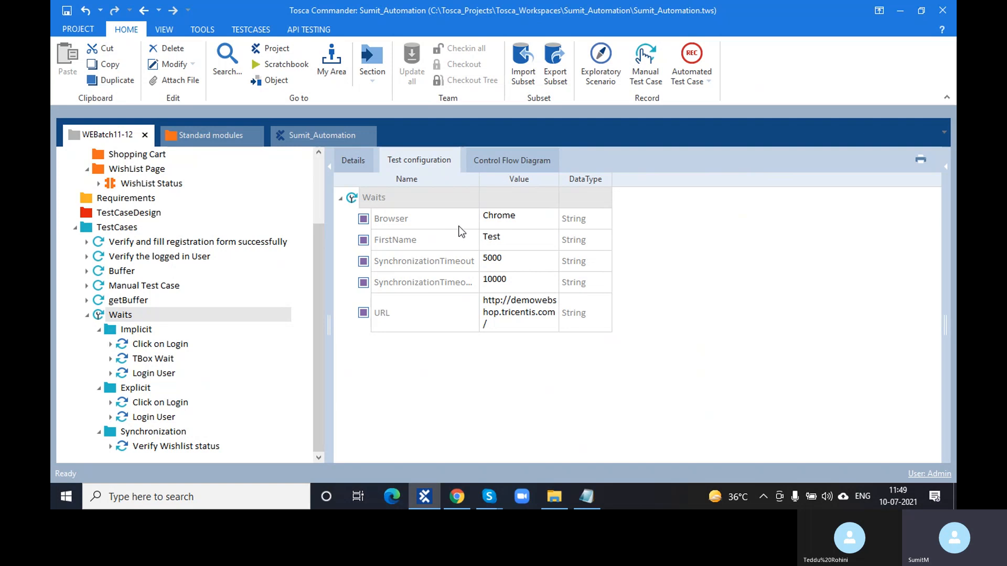
{"action": "left_click_drag", "start_coordinate": [478, 184], "coordinate": [568, 183]}
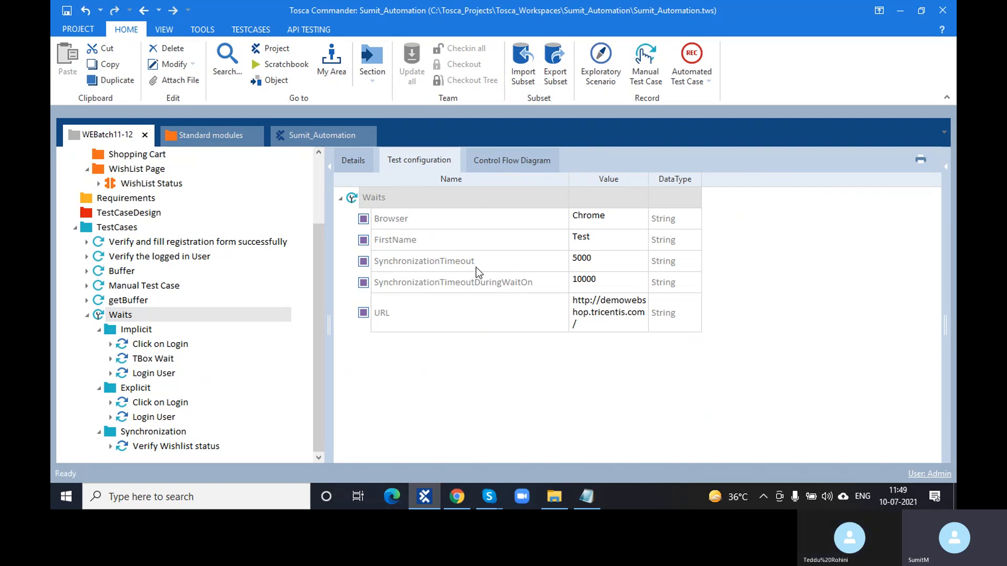
{"action": "left_click", "coordinate": [509, 370]}
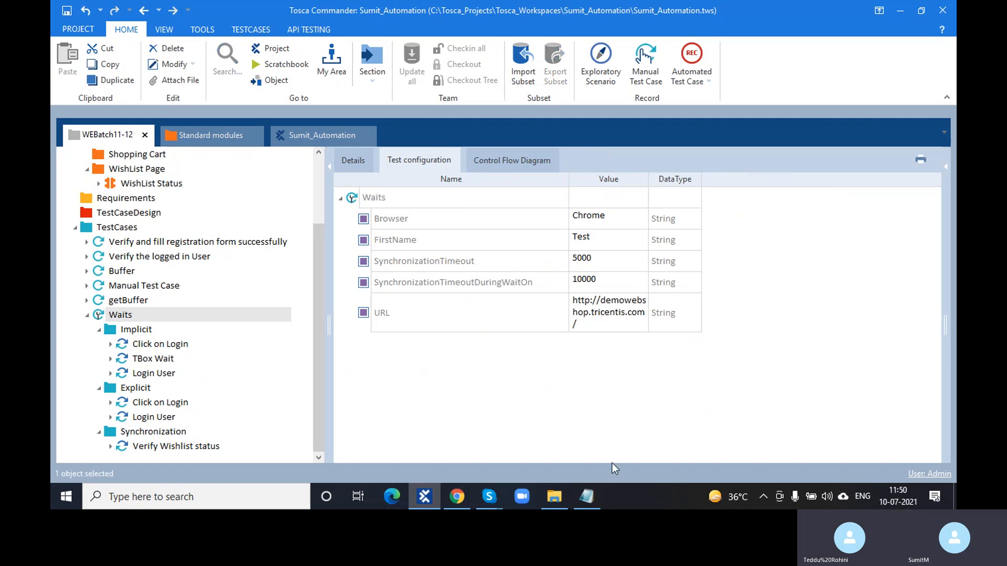
Switch to the Class6 notes in Notepad, highlight the two index topics at the end of the list, and minimize the notes.
{"action": "left_click", "coordinate": [589, 498]}
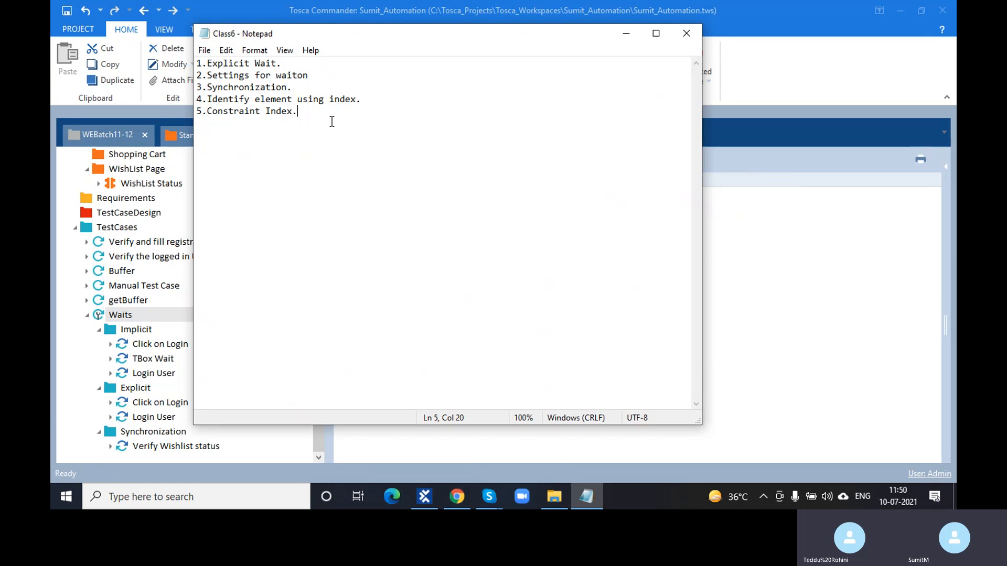
{"action": "left_click_drag", "start_coordinate": [328, 111], "coordinate": [225, 99]}
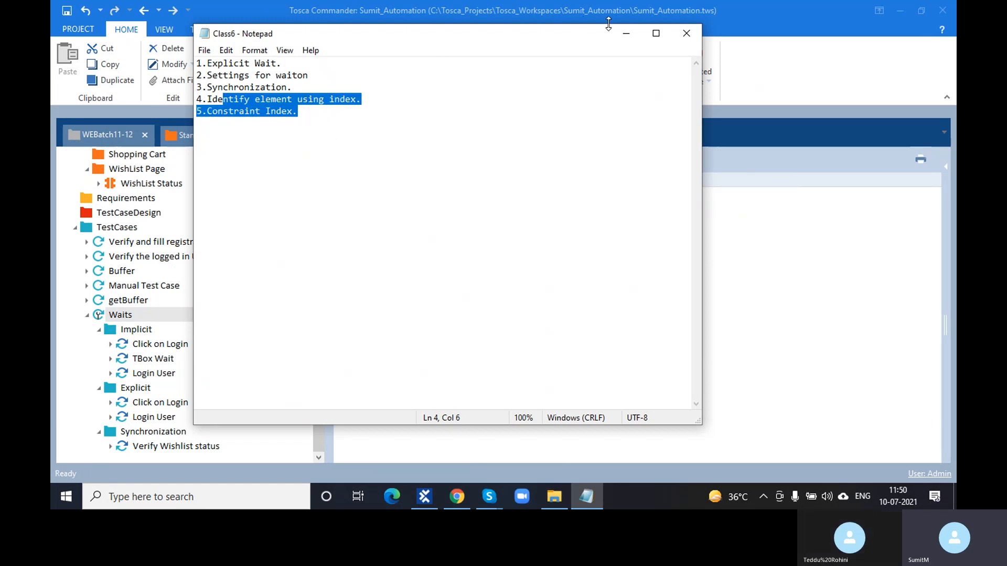
{"action": "left_click", "coordinate": [626, 34]}
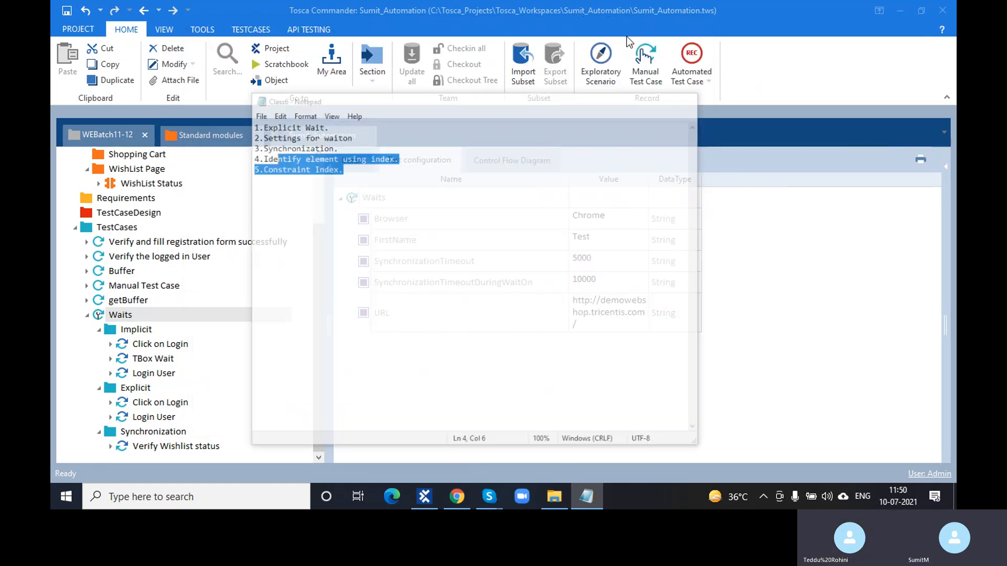
Set the work state of the Waits test case to COMPLETED and show the TestCases folder overview.
{"action": "left_click", "coordinate": [87, 315]}
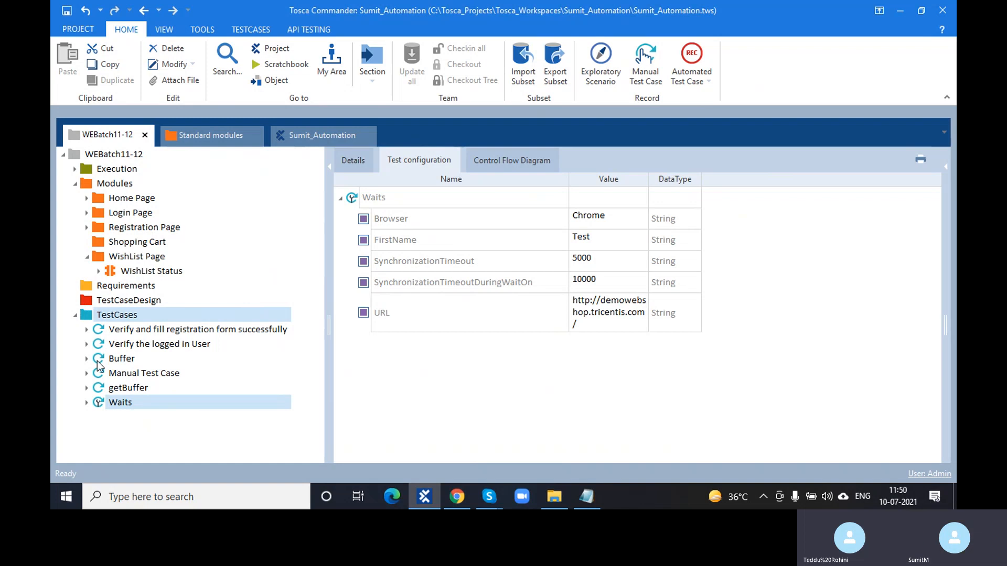
{"action": "left_click", "coordinate": [100, 404]}
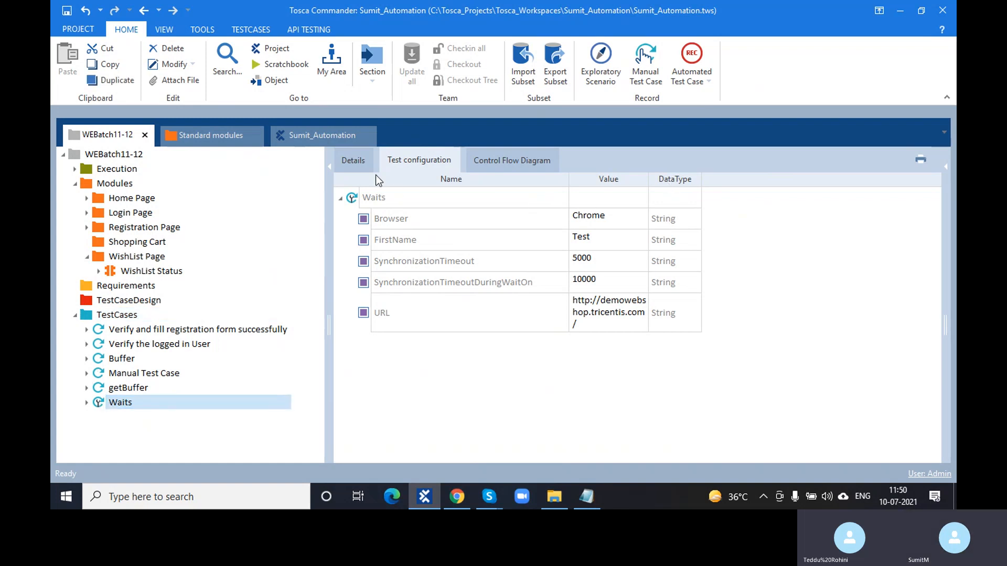
{"action": "left_click", "coordinate": [363, 169]}
{"action": "left_click", "coordinate": [798, 203]}
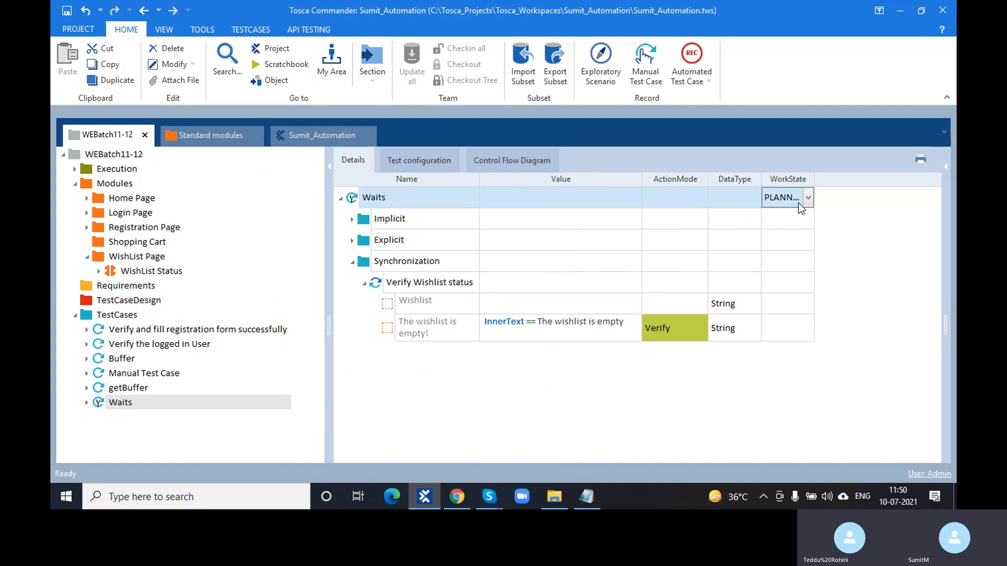
{"action": "left_click", "coordinate": [807, 203]}
{"action": "left_click", "coordinate": [784, 242]}
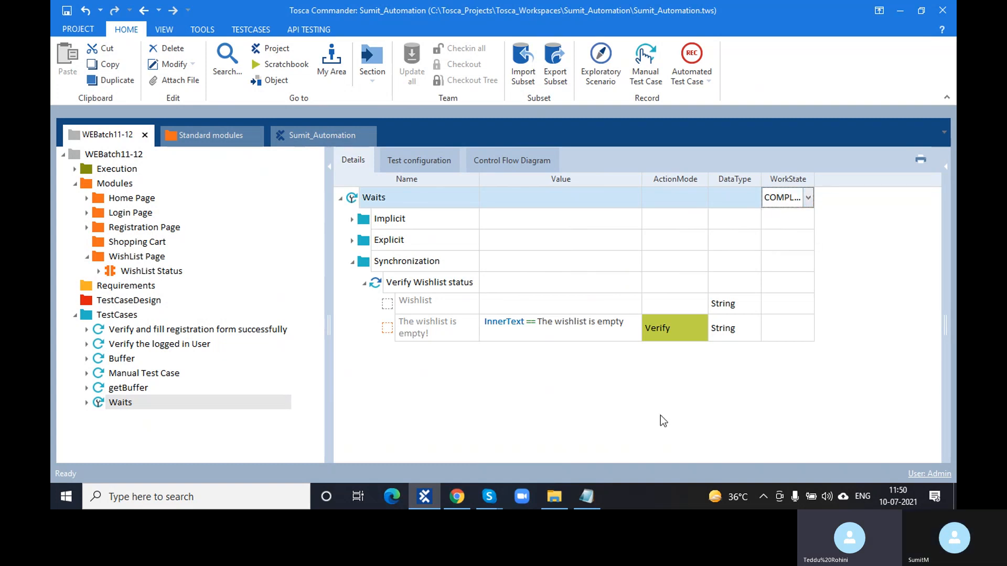
{"action": "left_click", "coordinate": [352, 263]}
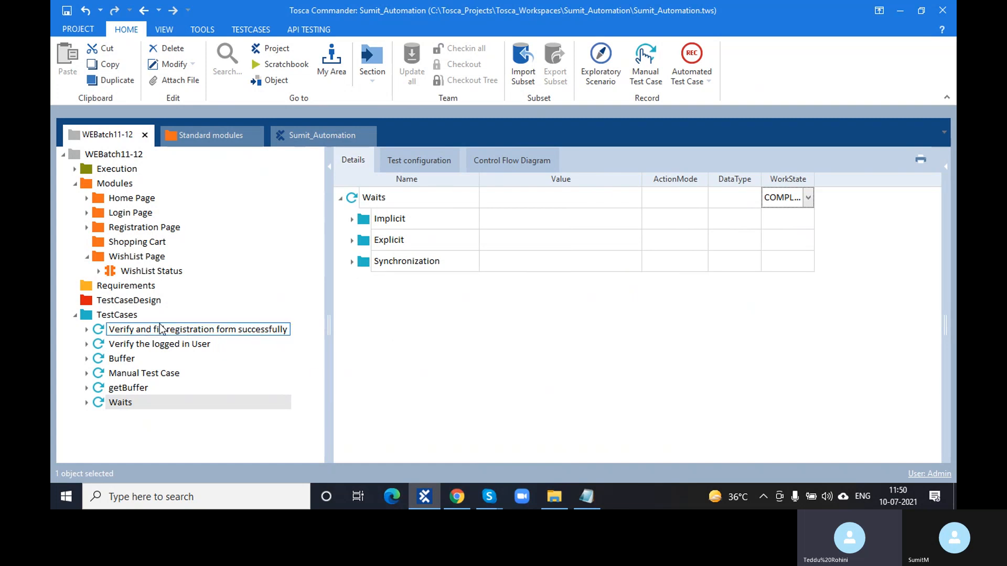
{"action": "left_click", "coordinate": [142, 318]}
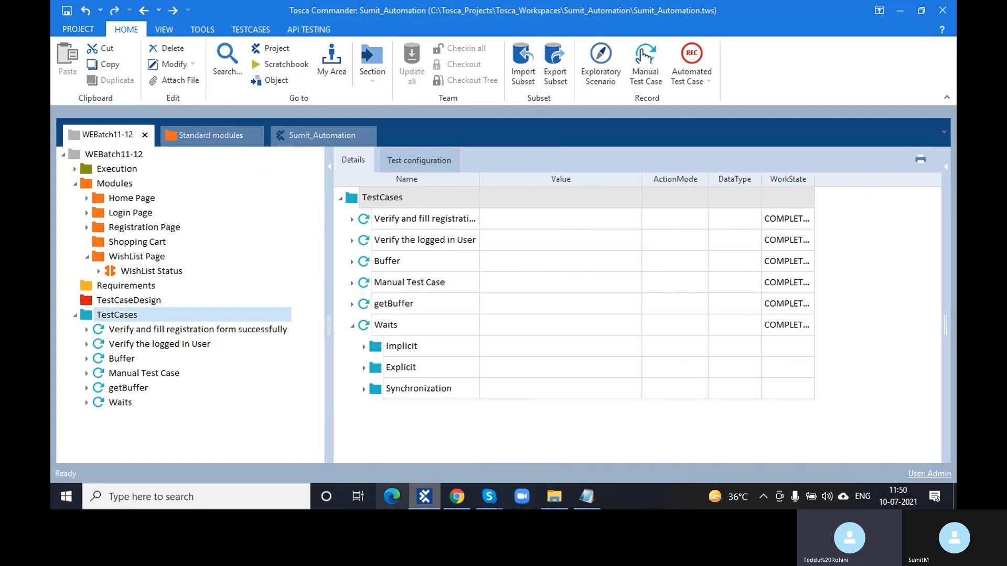
Check the Demo Web Shop login page in Chrome, then show the WishList Status module's properties in Tosca Commander down to Title.
{"action": "left_click", "coordinate": [454, 504]}
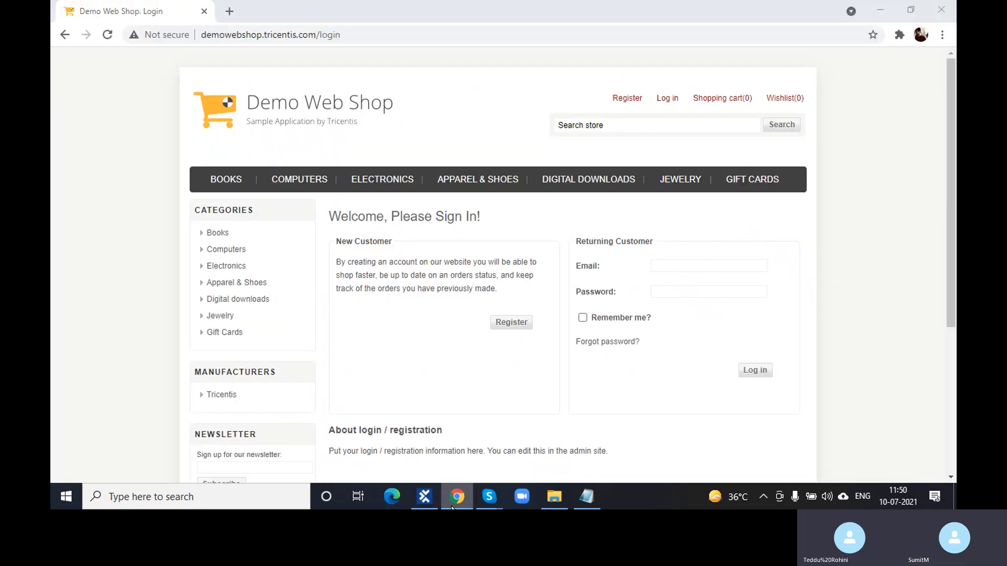
{"action": "left_click", "coordinate": [452, 506]}
{"action": "left_click", "coordinate": [151, 271]}
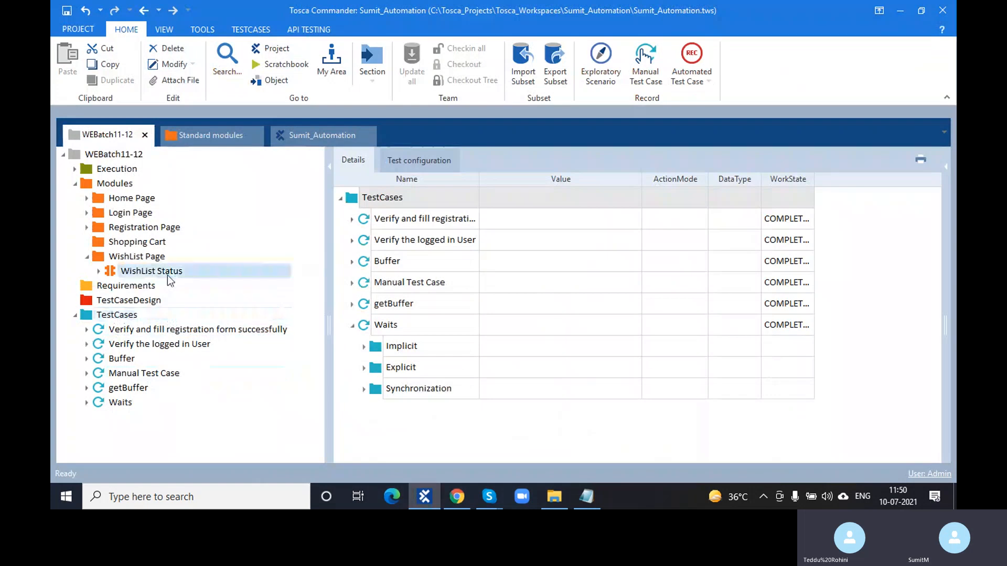
{"action": "left_click", "coordinate": [951, 177]}
{"action": "left_click_drag", "start_coordinate": [898, 341], "coordinate": [646, 350]}
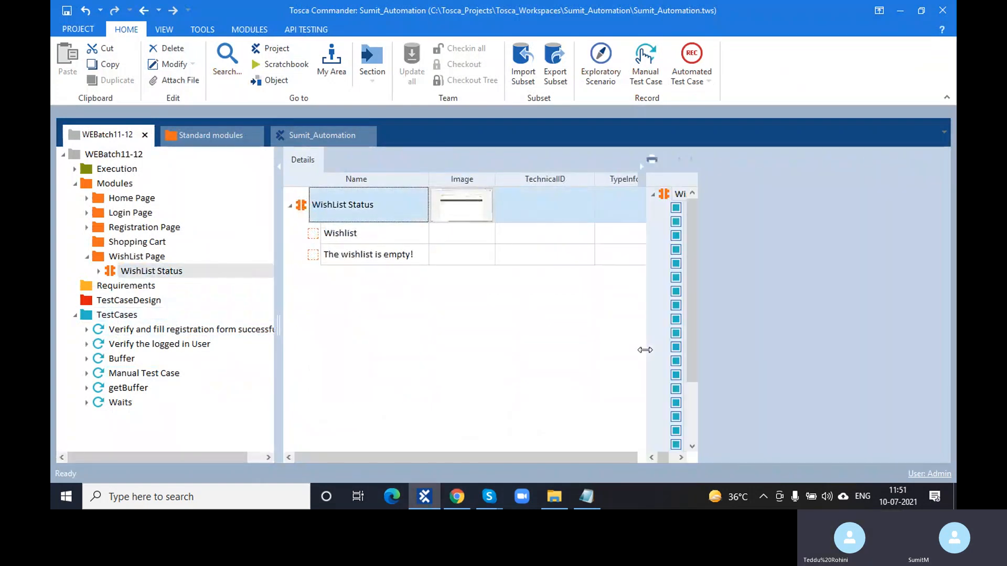
{"action": "scroll", "coordinate": [781, 411], "scroll_direction": "down", "scroll_amount": 3}
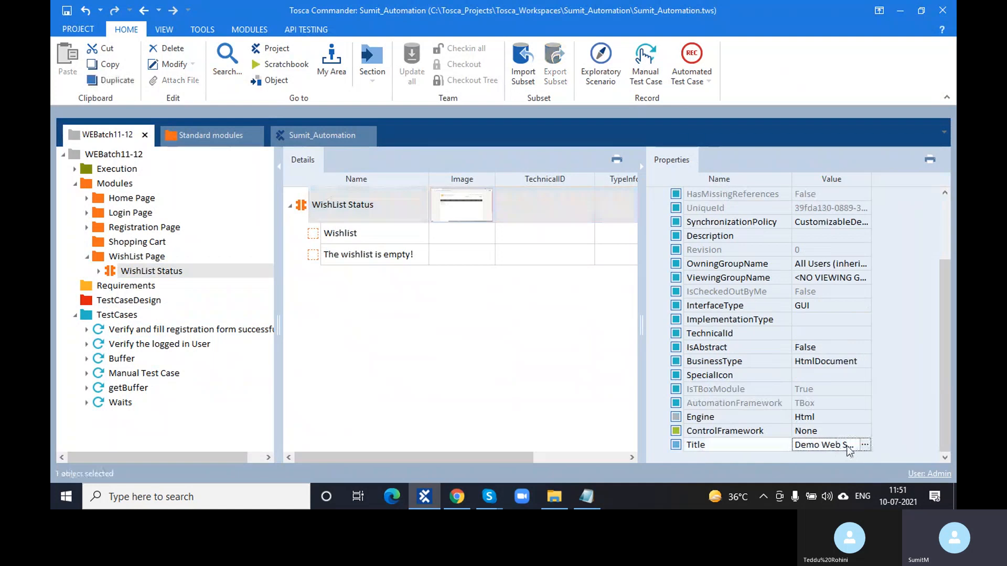
Change the WishList Status module's Title property to "Demo Web Shop*" and hide the properties.
{"action": "left_click", "coordinate": [864, 444]}
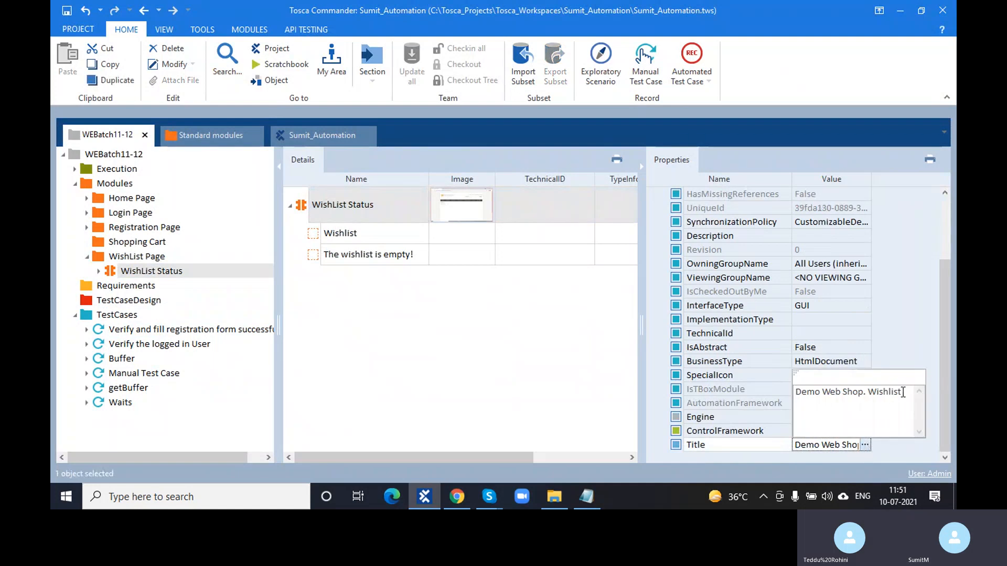
{"action": "left_click_drag", "start_coordinate": [903, 393], "coordinate": [866, 397]}
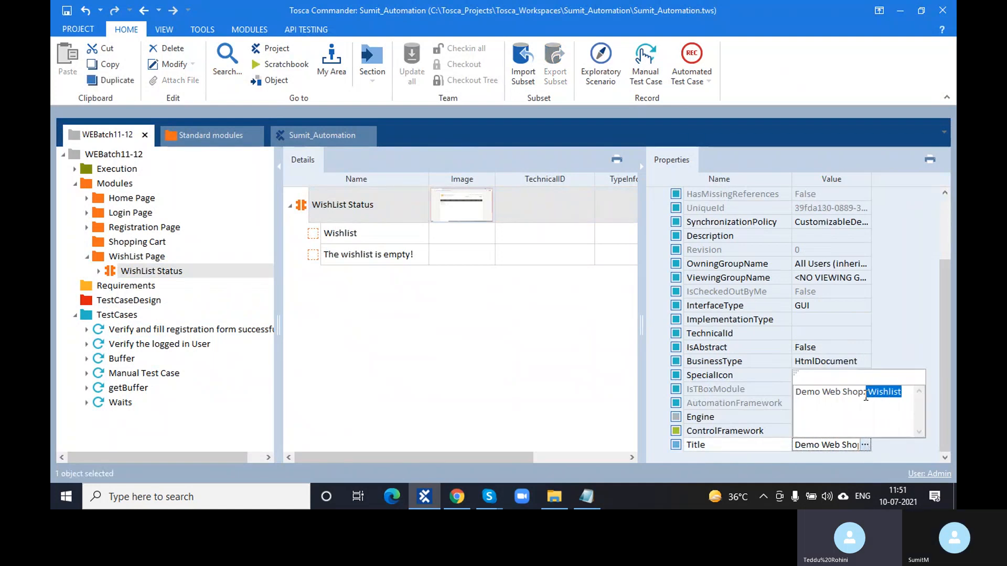
{"action": "key", "text": "BackSpace"}
{"action": "key", "text": "BackSpace"}
{"action": "type", "text": "*"}
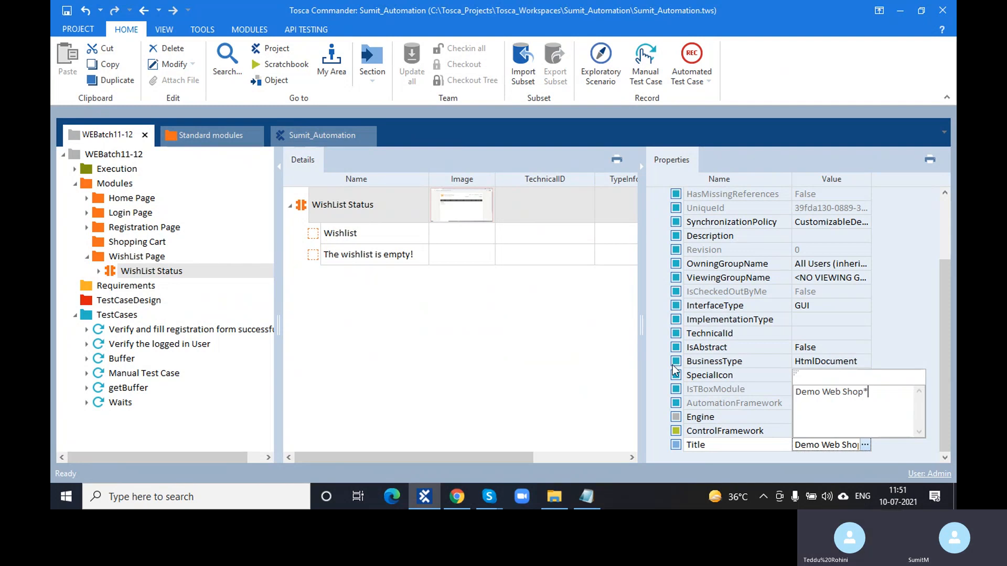
{"action": "left_click", "coordinate": [369, 205]}
{"action": "left_click", "coordinate": [642, 166]}
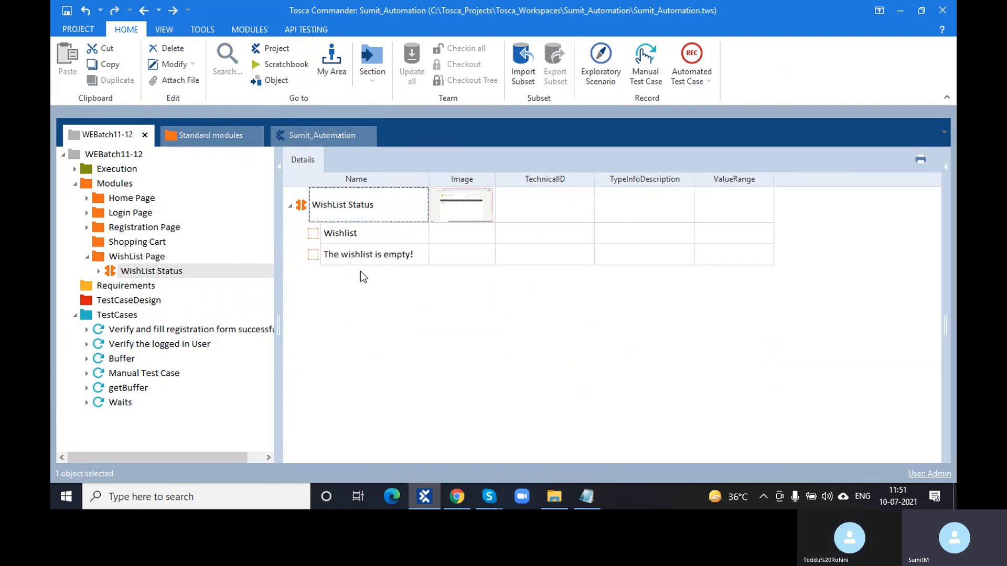
Set the action mode of the "The wishlist is empty!" check in Verify Wishlist status to WaitOn.
{"action": "left_click", "coordinate": [117, 402]}
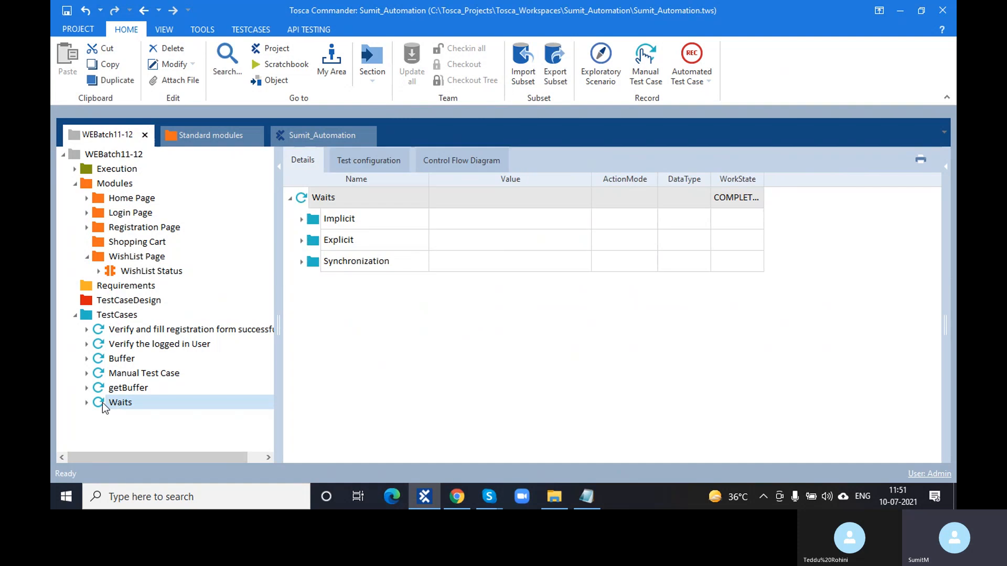
{"action": "left_click", "coordinate": [87, 402]}
{"action": "left_click", "coordinate": [162, 433]}
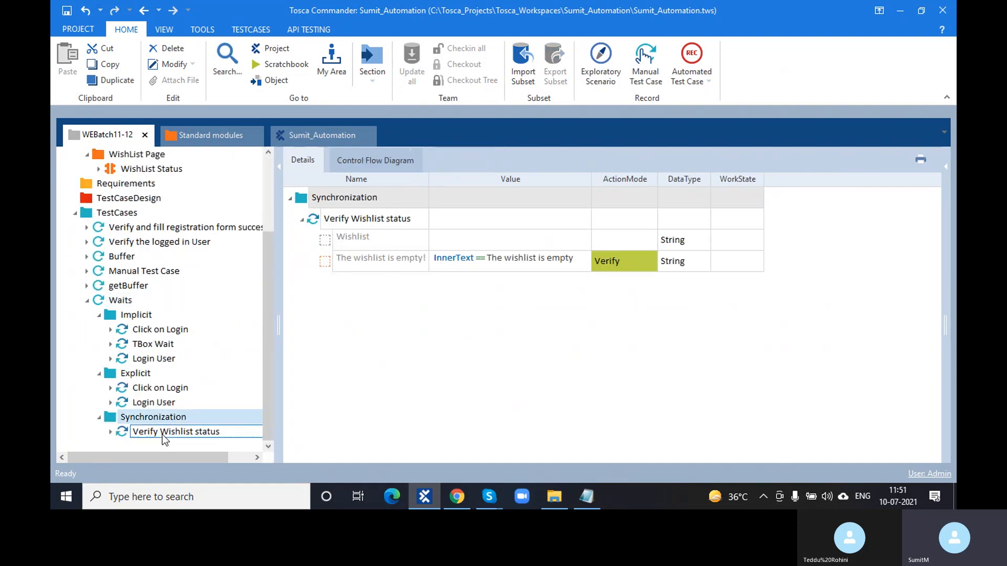
{"action": "left_click", "coordinate": [624, 240]}
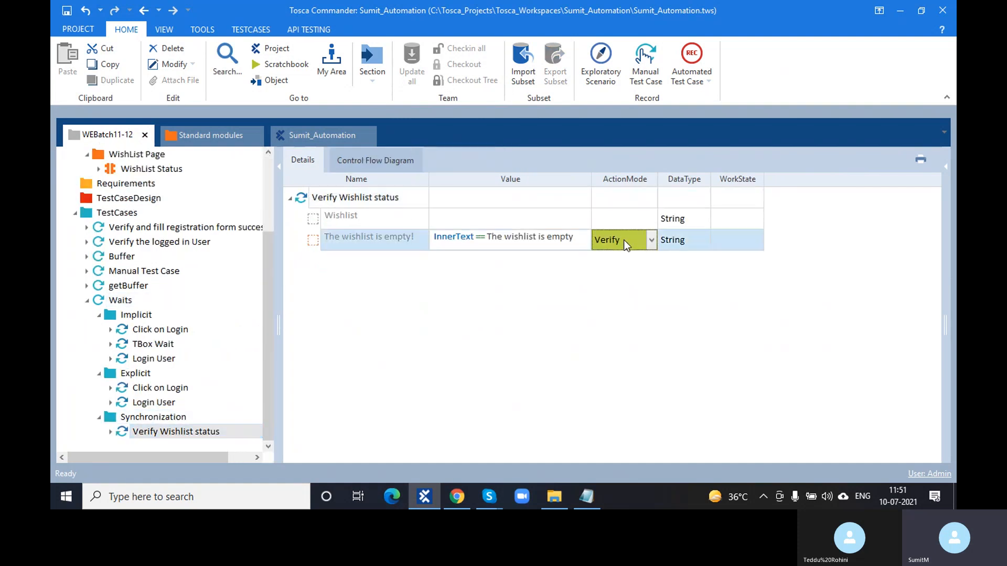
{"action": "type", "text": "WaitOn"}
{"action": "left_click", "coordinate": [589, 333]}
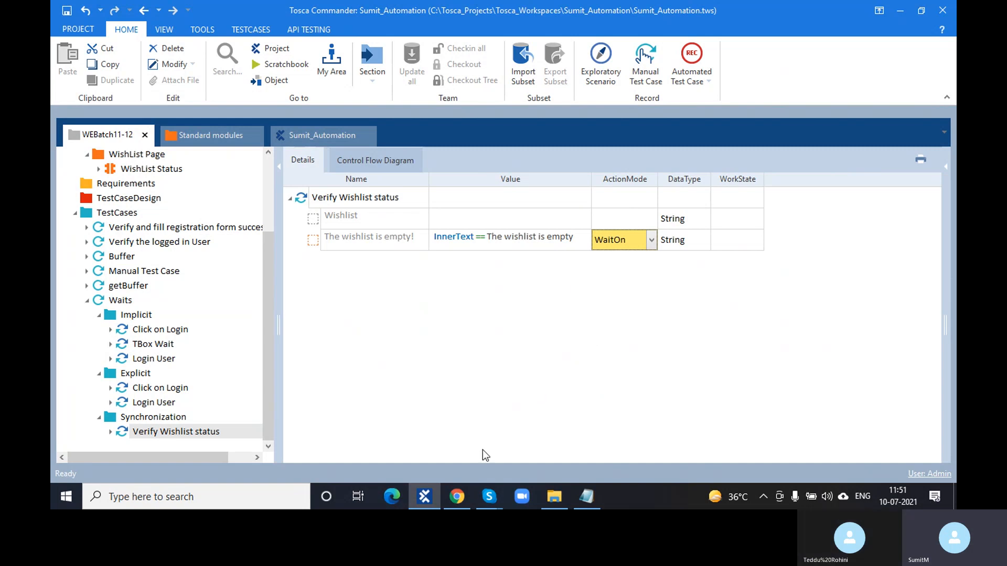
With the Log in page open in Chrome, run the WaitOn version of Verify Wishlist status in ScratchBook and examine its log message and duration.
{"action": "left_click", "coordinate": [456, 500]}
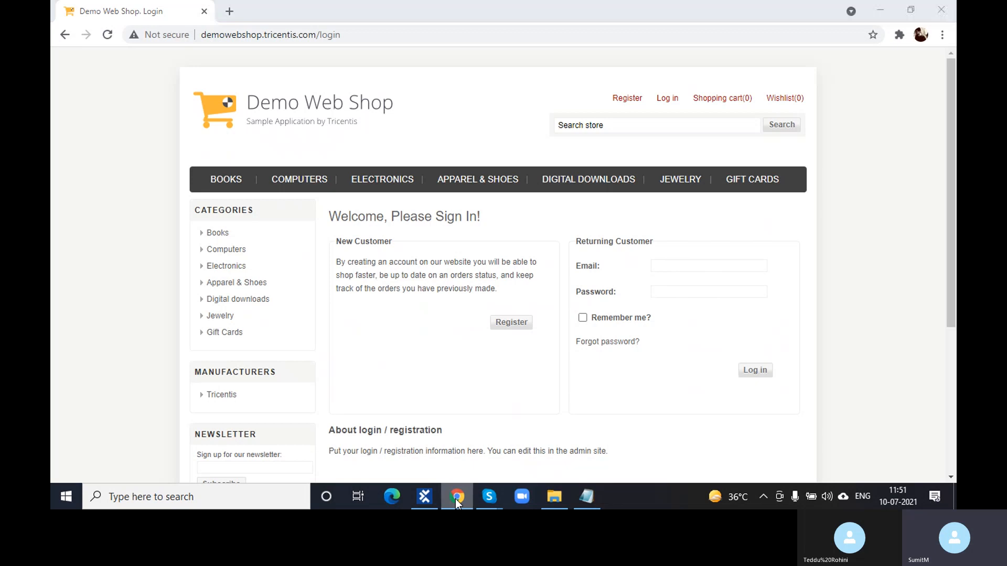
{"action": "left_click", "coordinate": [455, 499]}
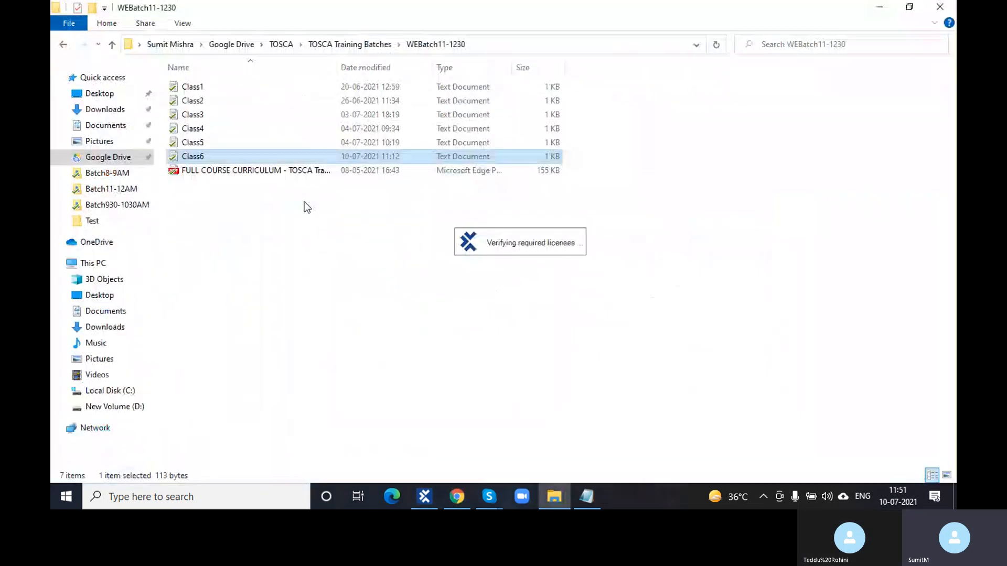
{"action": "left_click", "coordinate": [455, 499]}
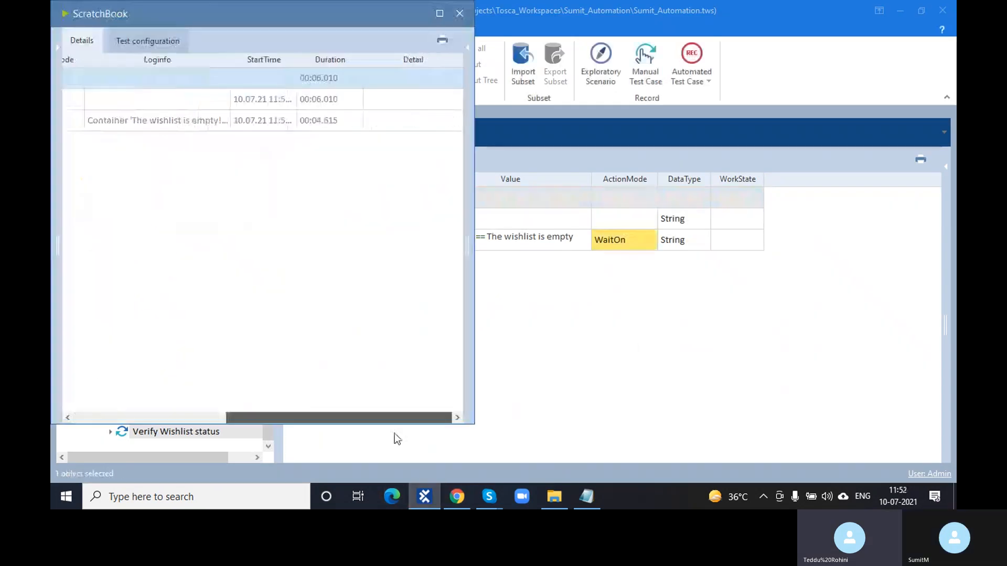
{"action": "mouse_move", "coordinate": [385, 418]}
{"action": "left_mouse_down"}
{"action": "mouse_move", "coordinate": [105, 414]}
{"action": "mouse_move", "coordinate": [369, 408]}
{"action": "left_mouse_up"}
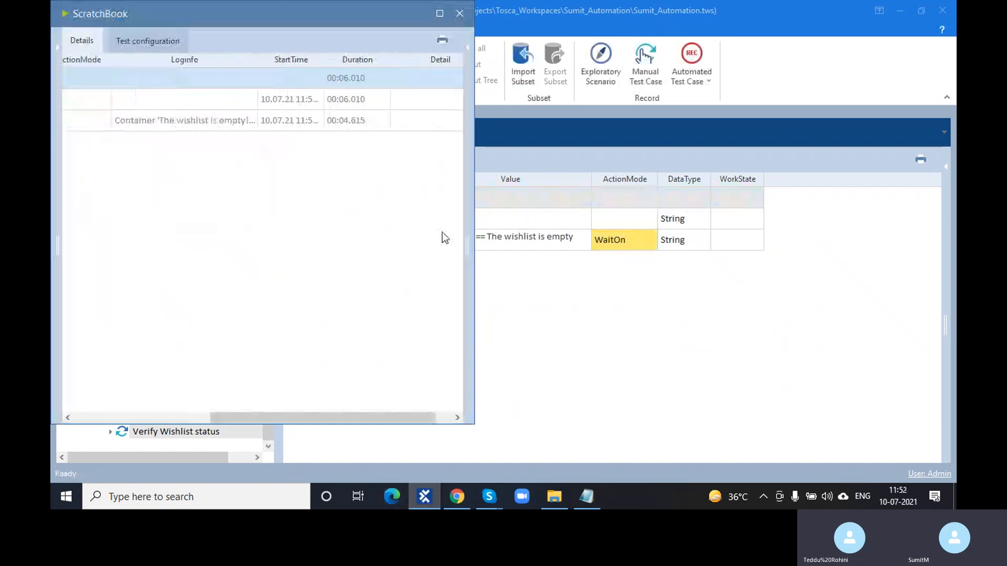
{"action": "left_click", "coordinate": [459, 13]}
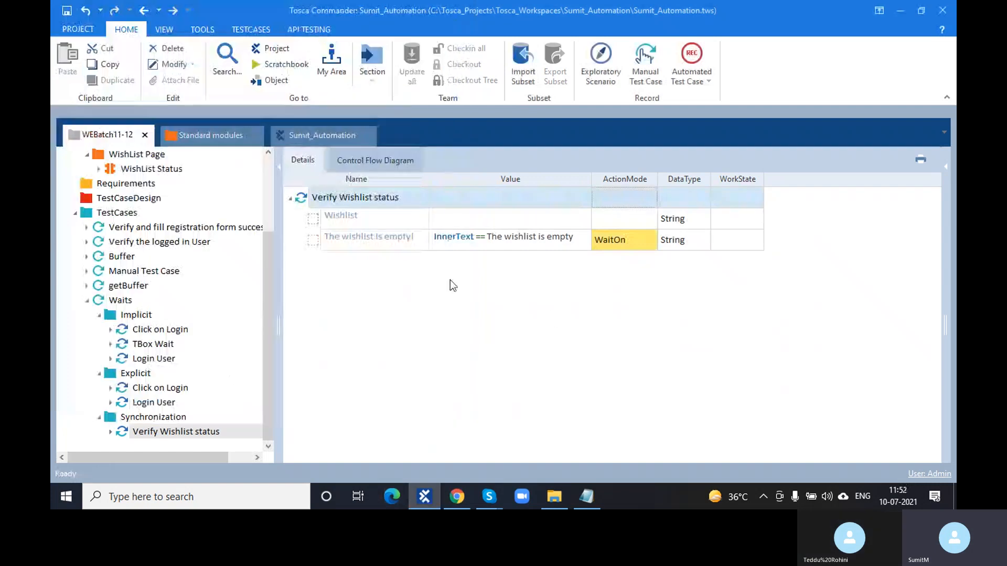
Open the Demo Web Shop Wishlist page in Chrome, then return to Tosca Commander and display the Synchronization folder's contents.
{"action": "left_click", "coordinate": [456, 497]}
{"action": "left_click", "coordinate": [784, 98]}
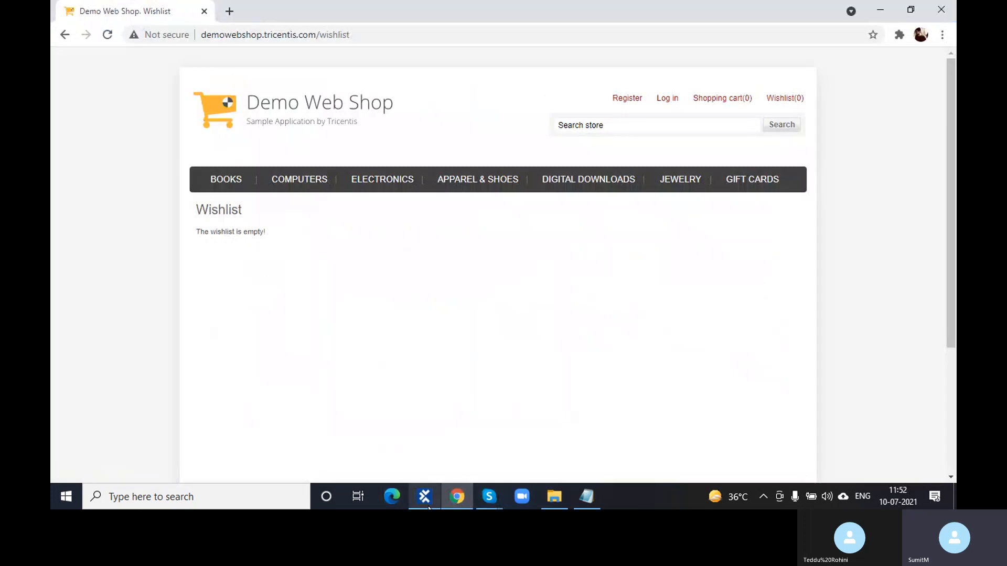
{"action": "left_click", "coordinate": [425, 499]}
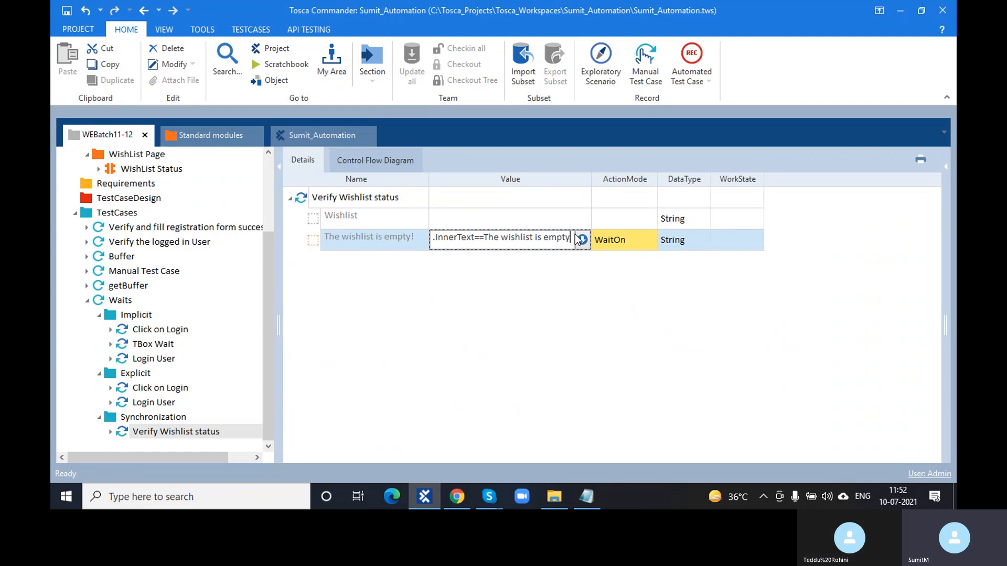
{"action": "left_click", "coordinate": [159, 418]}
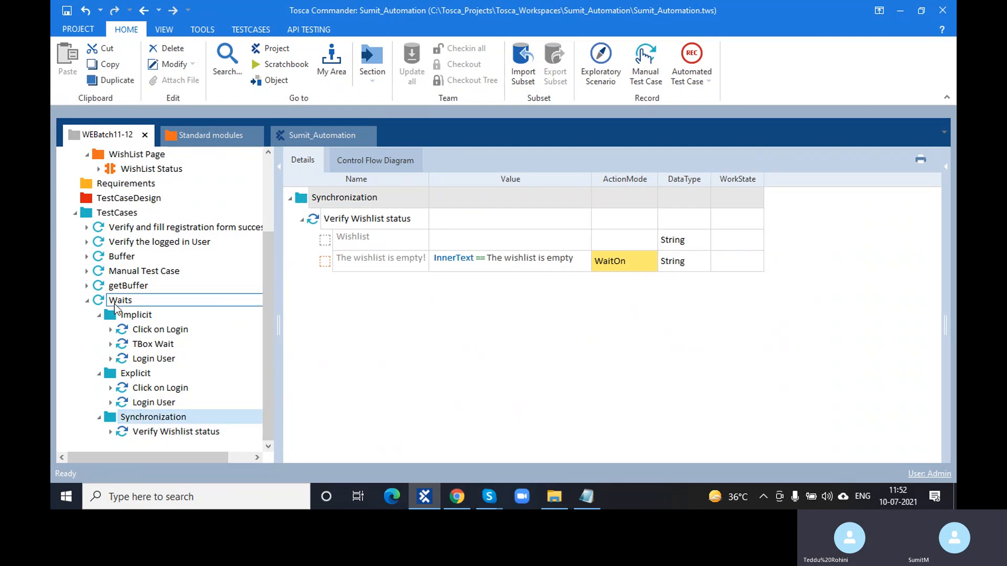
Collapse the Waits test case and create a new test case named "Identify by Index" in the TestCases folder.
{"action": "left_click", "coordinate": [88, 302]}
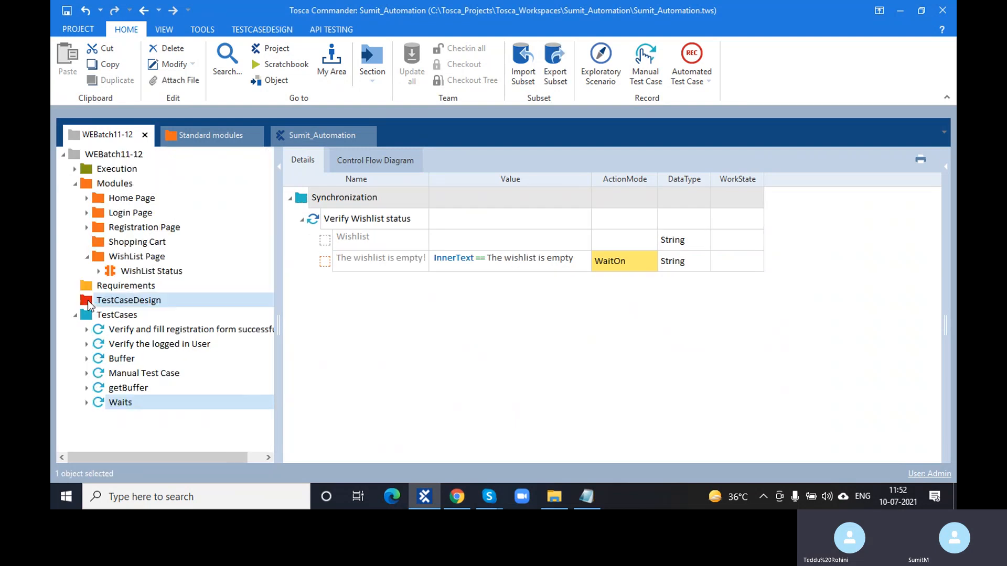
{"action": "left_click", "coordinate": [98, 319]}
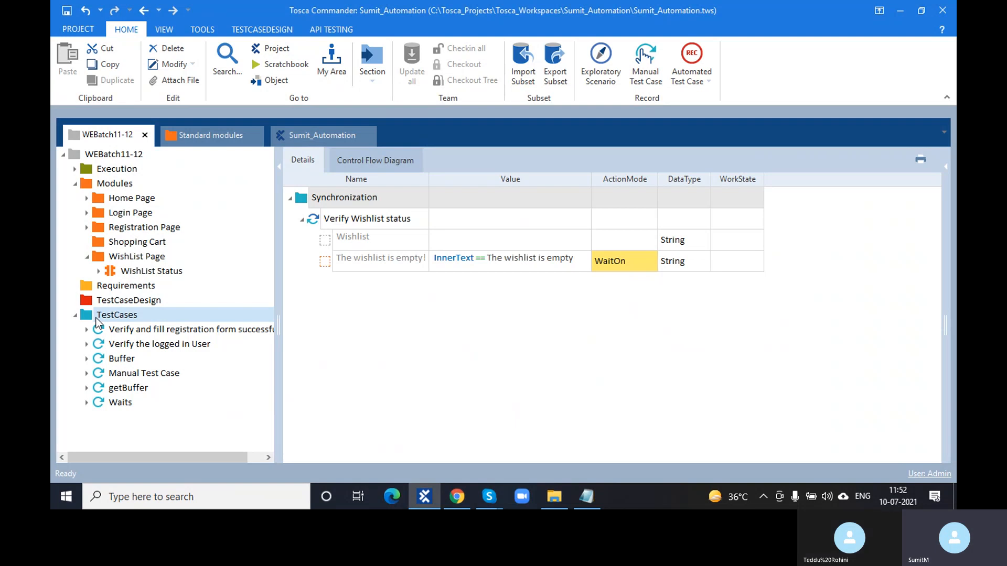
{"action": "right_click", "coordinate": [98, 318]}
{"action": "left_click", "coordinate": [168, 240]}
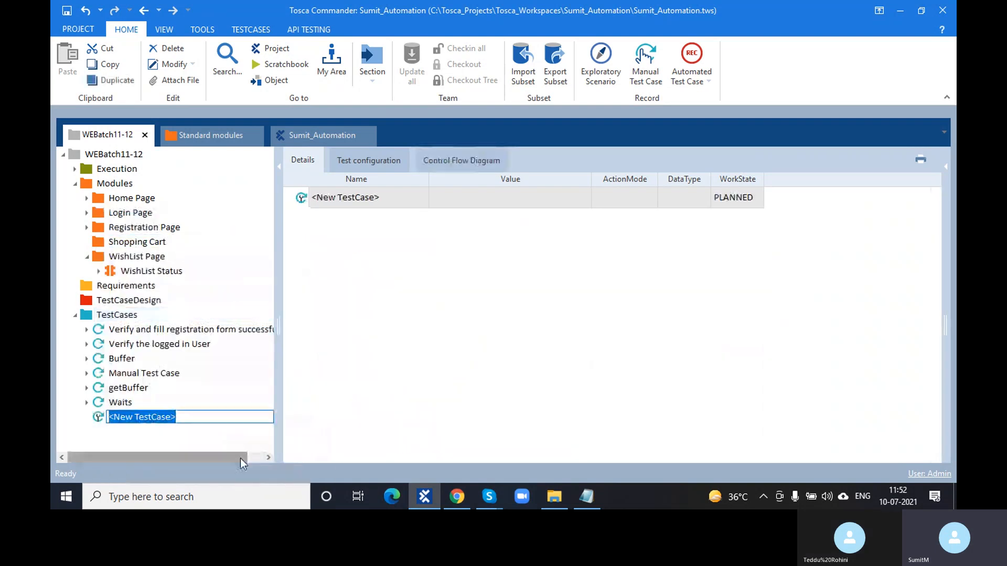
{"action": "type", "text": "Identi"}
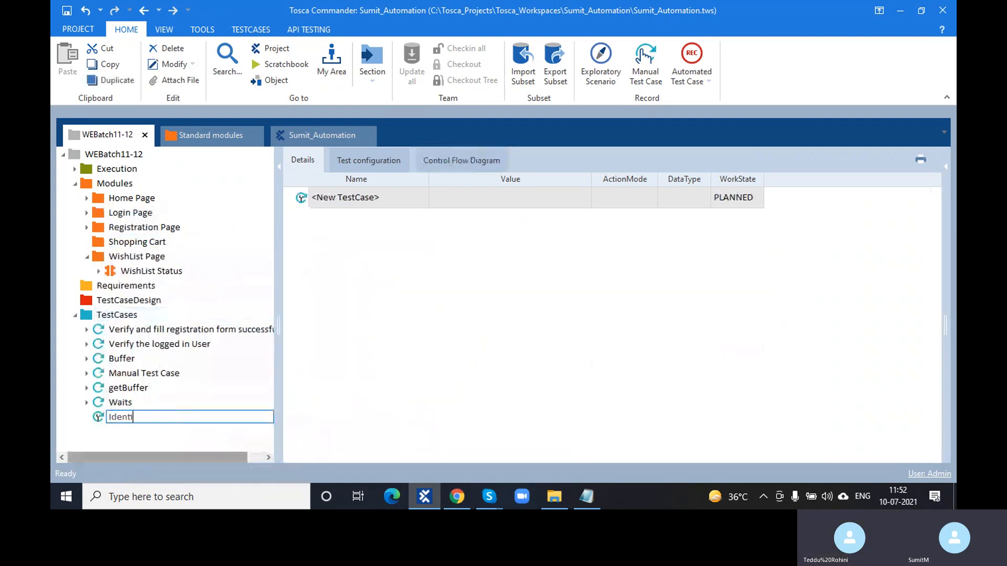
{"action": "type", "text": "fy by "}
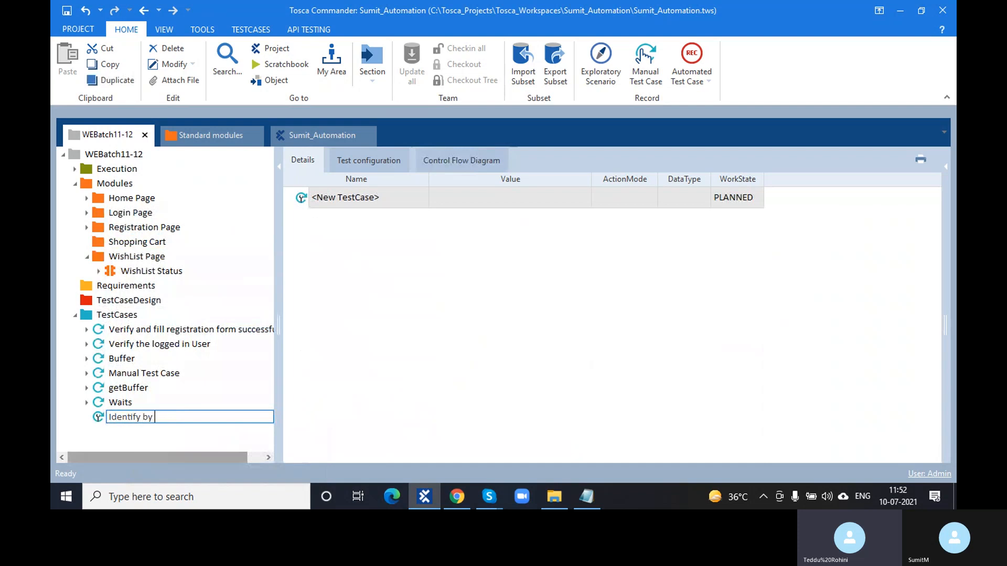
{"action": "type", "text": "Index"}
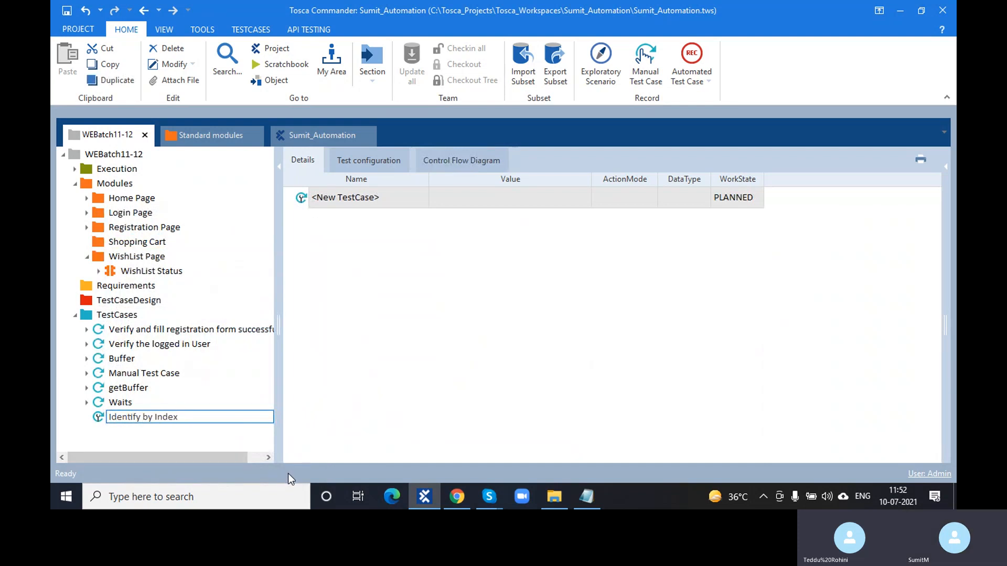
Switch to Chrome and examine the product listings in Demo Web Shop's Digital downloads, Camera, photo and Books categories.
{"action": "left_click", "coordinate": [454, 501]}
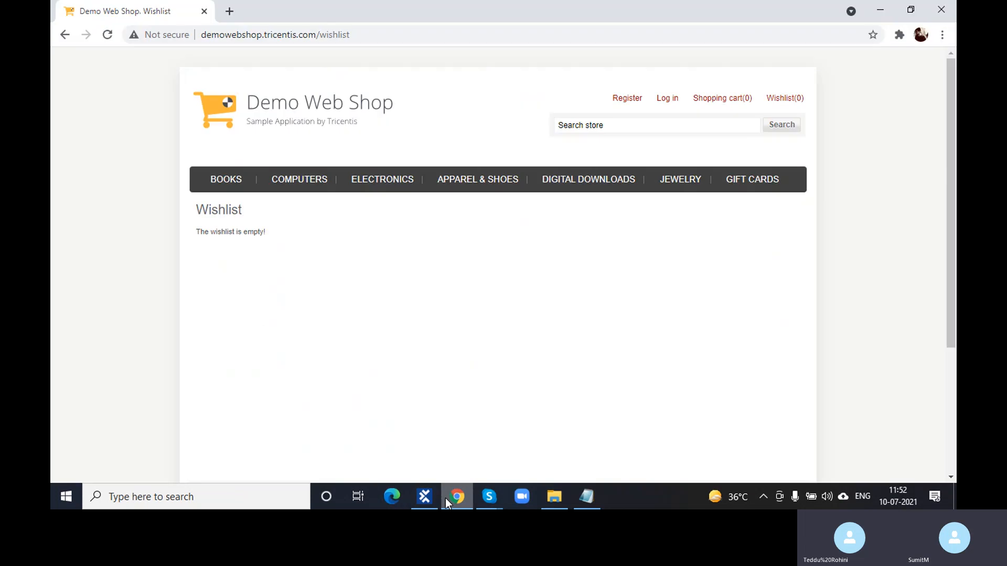
{"action": "left_click", "coordinate": [333, 105]}
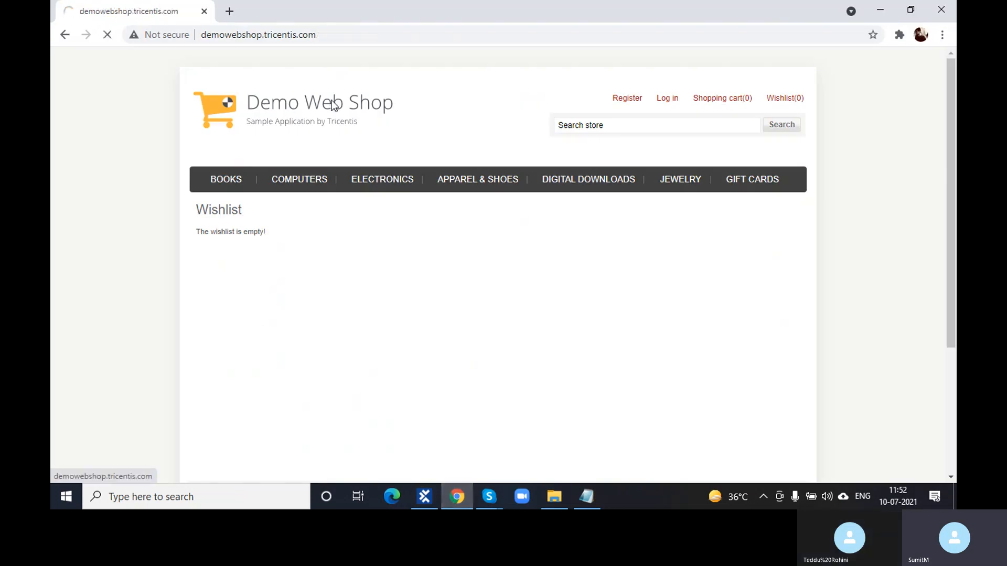
{"action": "left_click", "coordinate": [612, 181]}
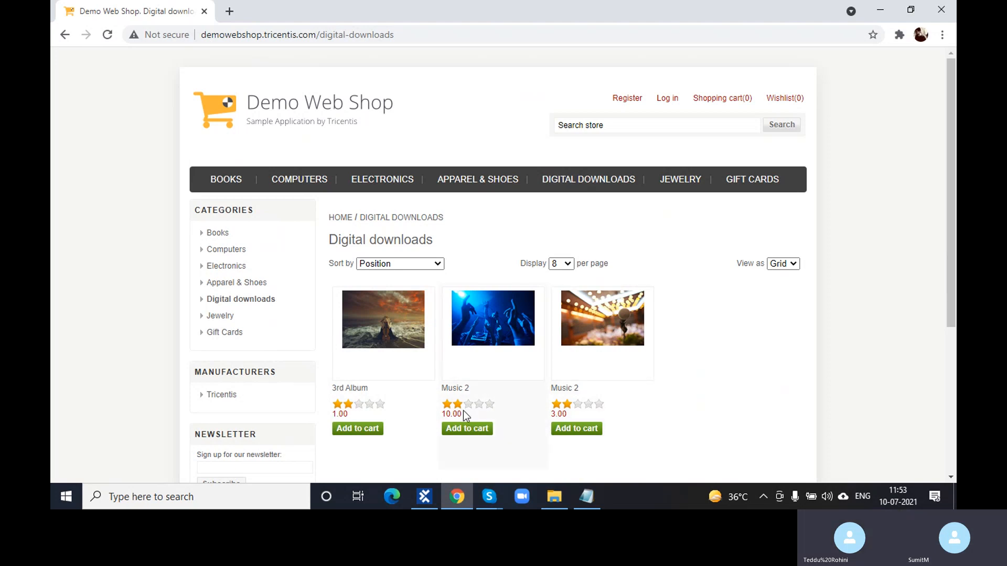
{"action": "left_click", "coordinate": [394, 184]}
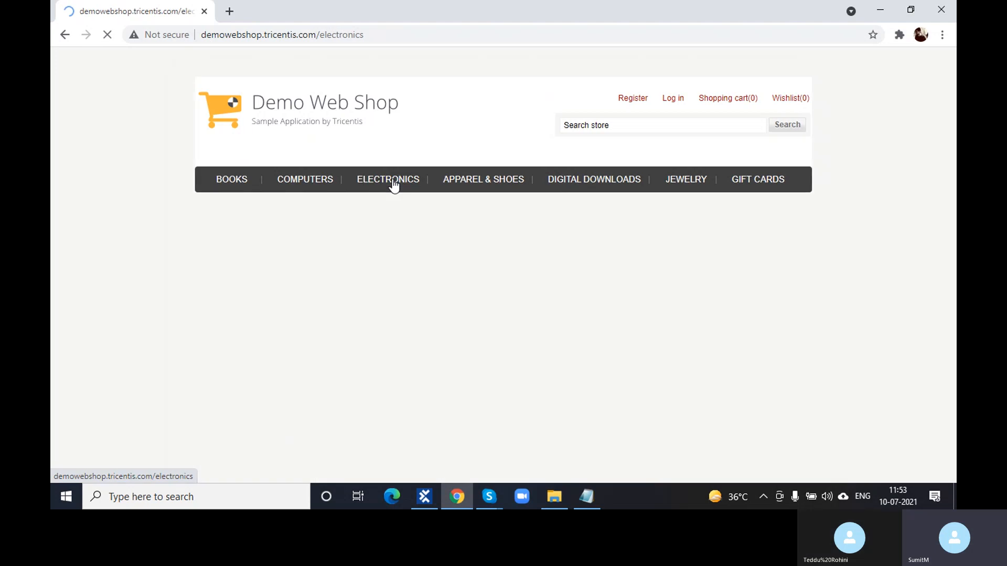
{"action": "left_click", "coordinate": [382, 317]}
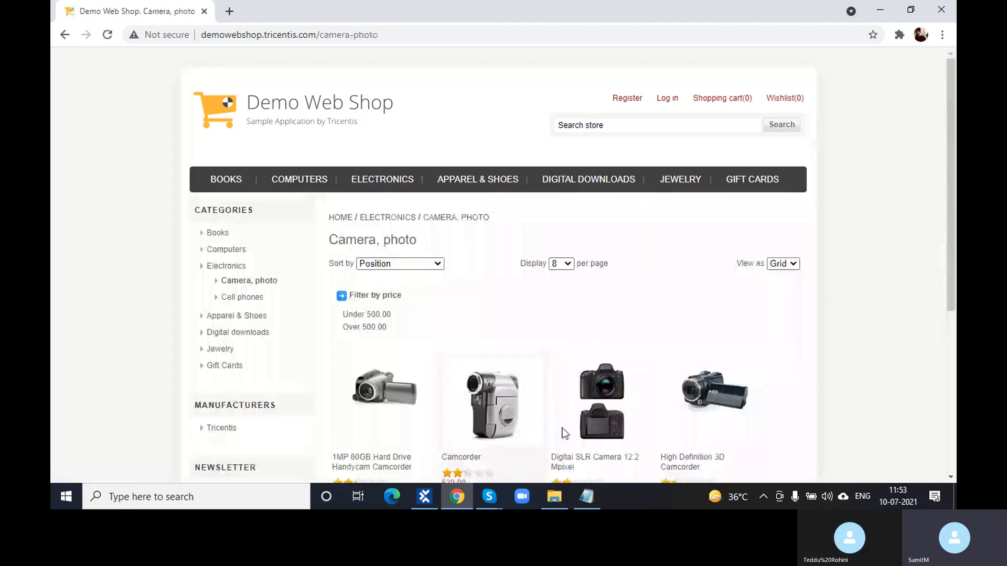
{"action": "scroll", "coordinate": [433, 251], "scroll_direction": "down", "scroll_amount": 5}
{"action": "scroll", "coordinate": [433, 251], "scroll_direction": "up", "scroll_amount": 1}
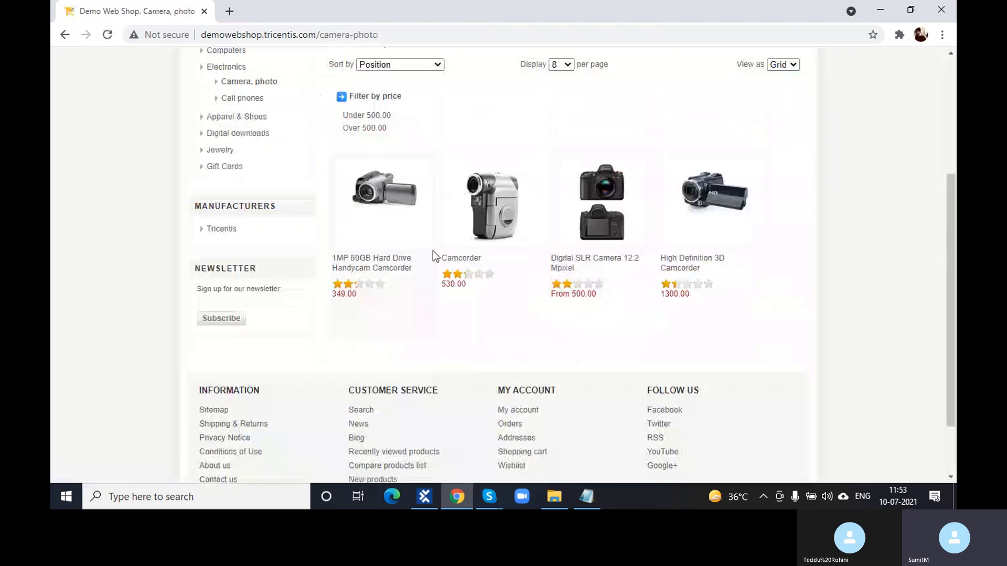
{"action": "scroll", "coordinate": [433, 250], "scroll_direction": "up", "scroll_amount": 4}
{"action": "left_click", "coordinate": [239, 181]}
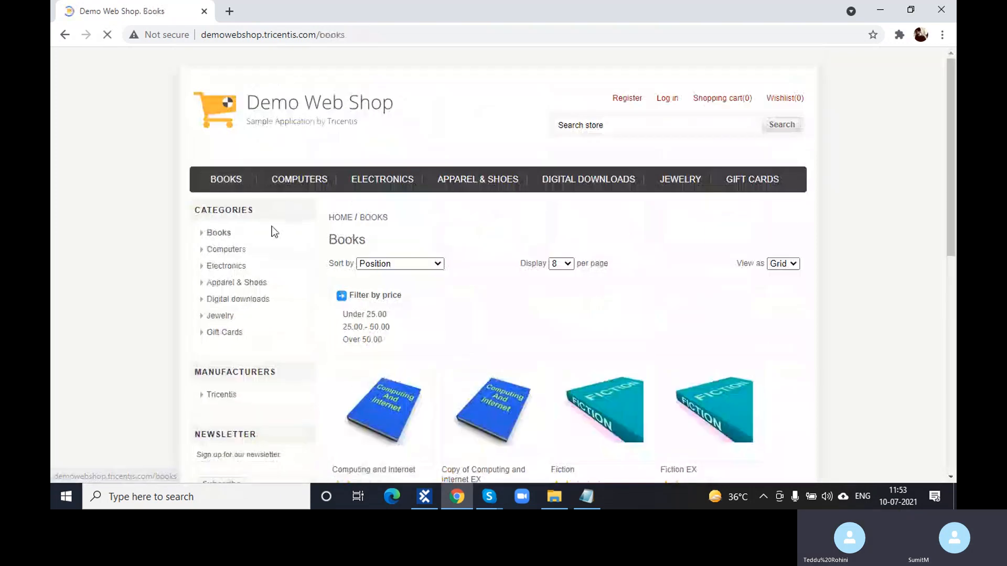
{"action": "scroll", "coordinate": [583, 367], "scroll_direction": "down", "scroll_amount": 5}
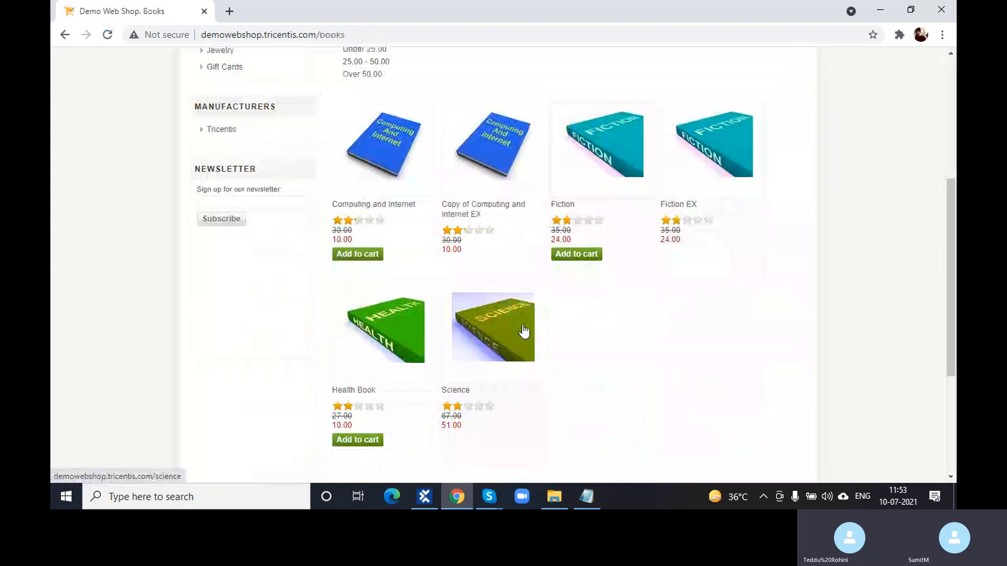
{"action": "scroll", "coordinate": [524, 330], "scroll_direction": "up", "scroll_amount": 5}
Open the Digital downloads category in Demo Web Shop and leave its product listing displayed in Chrome.
{"action": "left_click", "coordinate": [568, 184]}
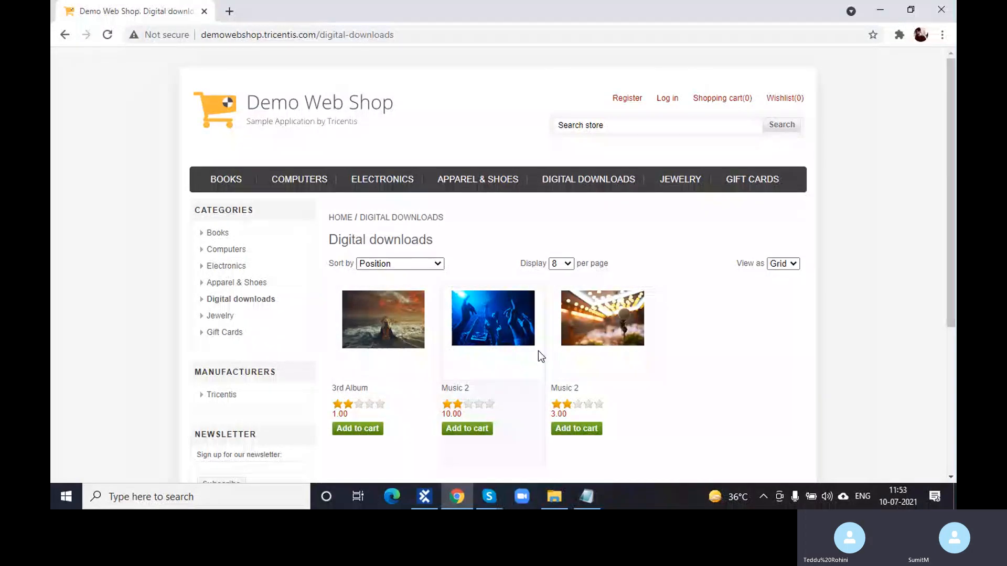
{"action": "scroll", "coordinate": [538, 351], "scroll_direction": "down", "scroll_amount": 3}
{"action": "scroll", "coordinate": [539, 352], "scroll_direction": "up", "scroll_amount": 2}
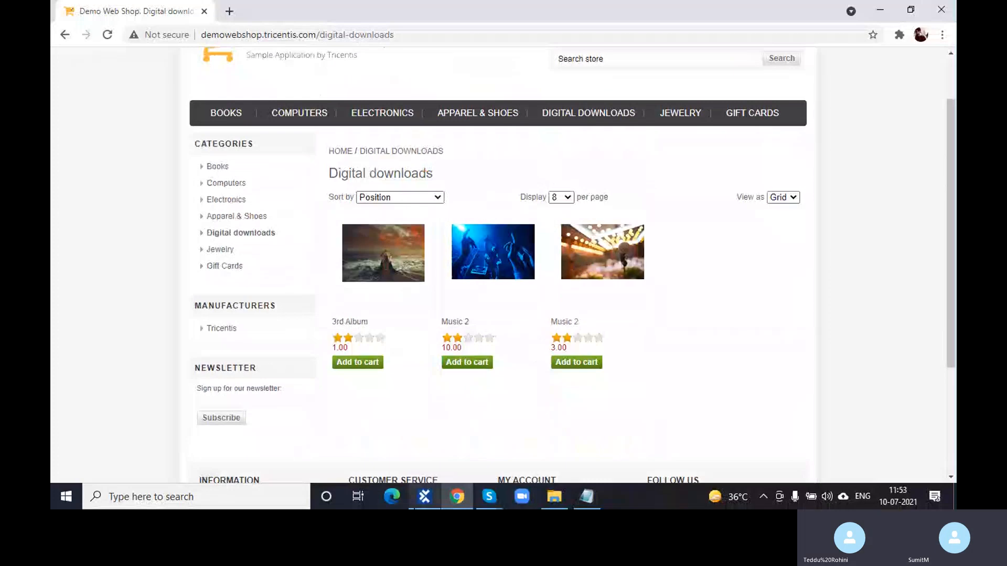
{"action": "key", "text": "alt+Tab"}
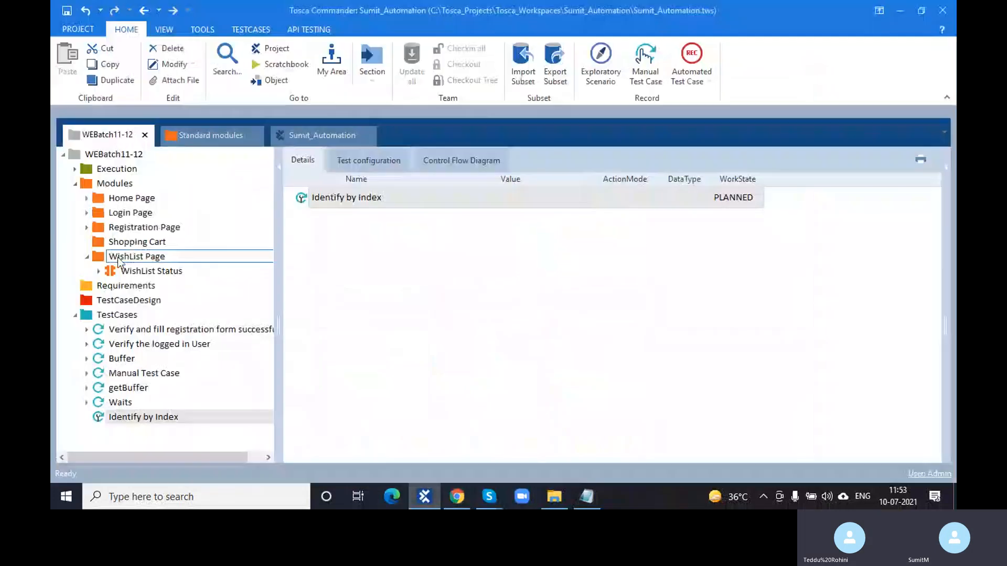
{"action": "left_click", "coordinate": [468, 505]}
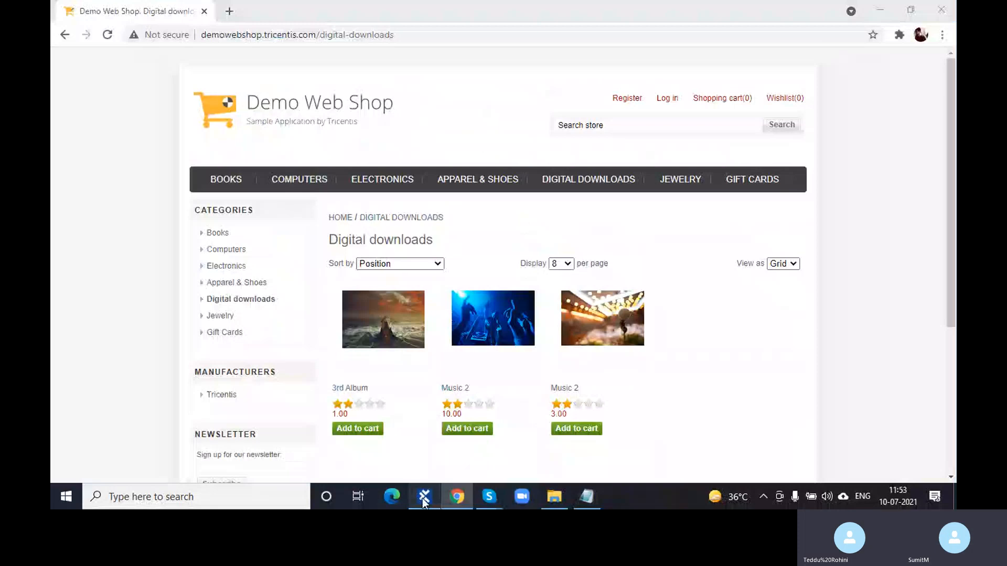
Switch to Tosca Commander and create a folder named "Product Categories" under Modules.
{"action": "left_click", "coordinate": [425, 497]}
{"action": "left_click", "coordinate": [149, 183]}
{"action": "right_click", "coordinate": [150, 184]}
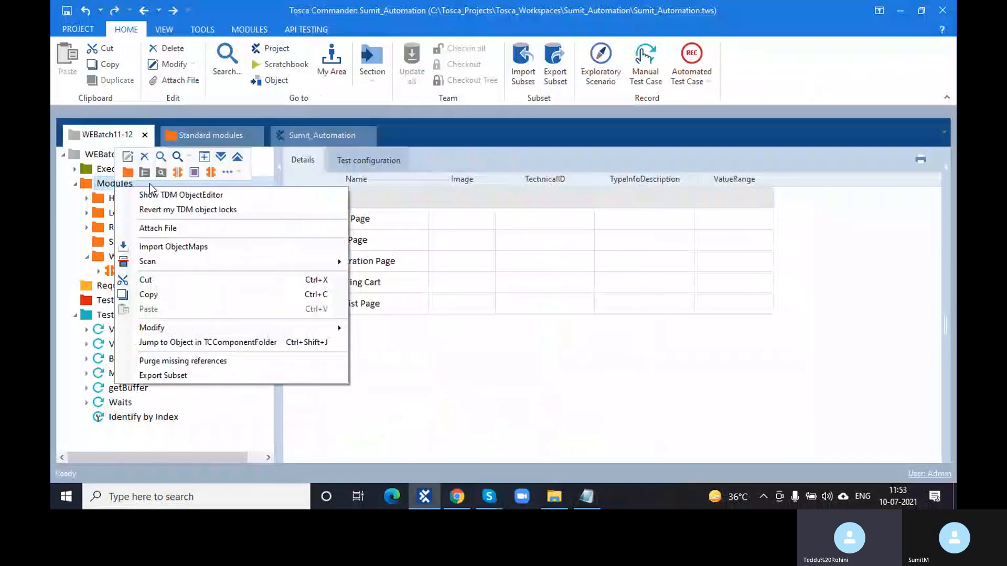
{"action": "left_click", "coordinate": [128, 173]}
{"action": "type", "text": "P"}
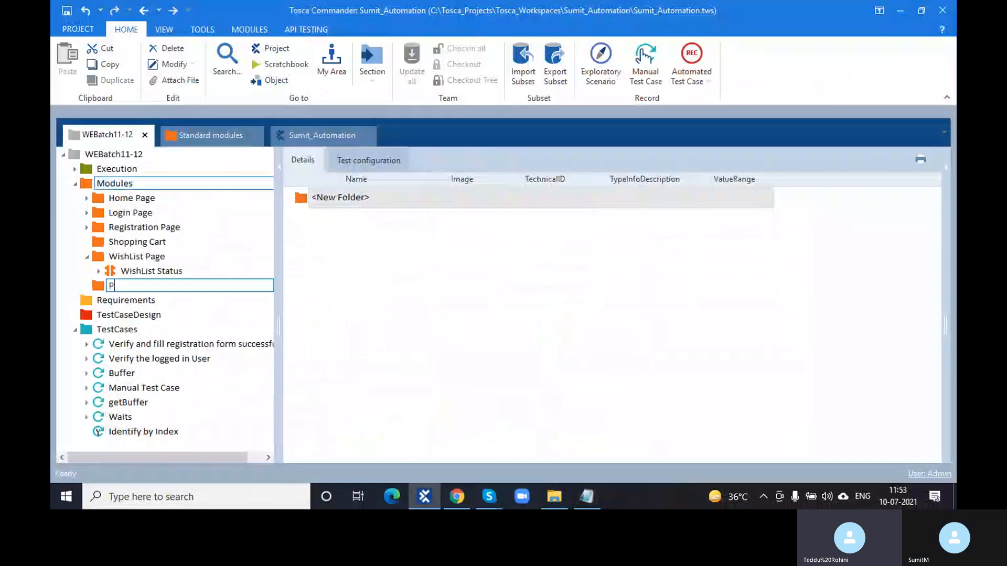
{"action": "type", "text": "roduct Cate"}
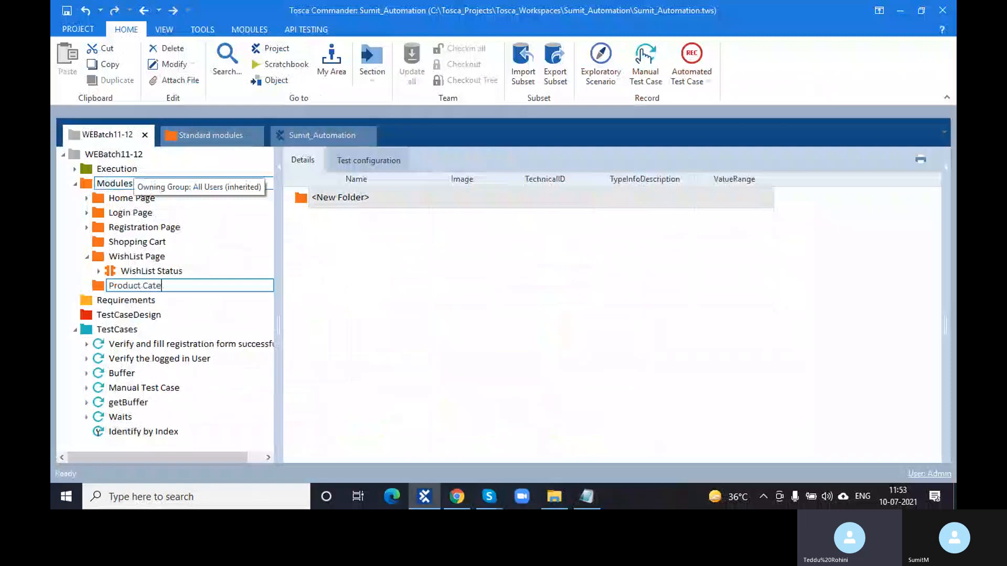
{"action": "type", "text": "gories"}
{"action": "key", "text": "Return"}
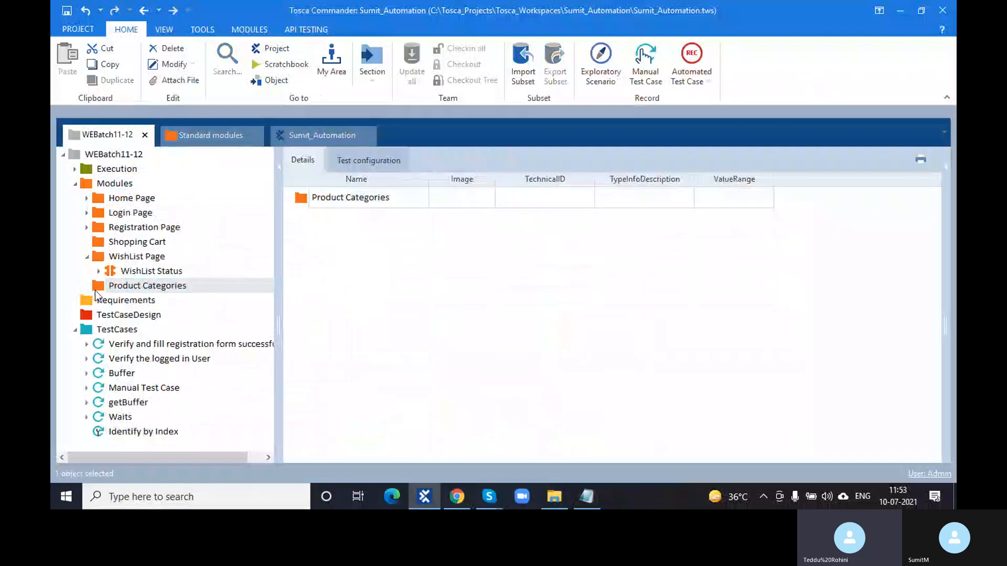
Start an application scan from the Product Categories folder on the Demo Web Shop Digital downloads page and enable selecting controls on screen.
{"action": "right_click", "coordinate": [96, 288]}
{"action": "mouse_move", "coordinate": [158, 358]}
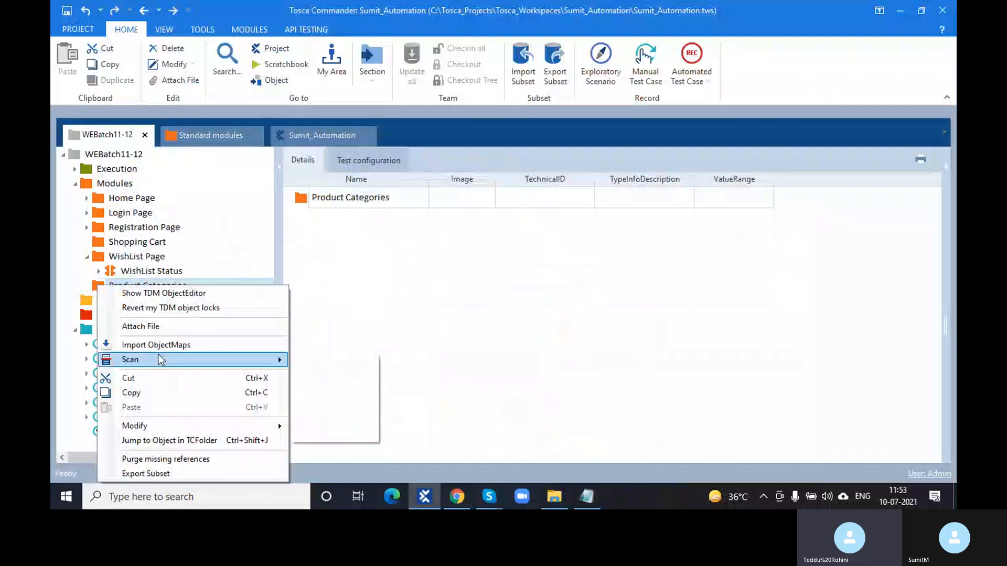
{"action": "left_click", "coordinate": [347, 360]}
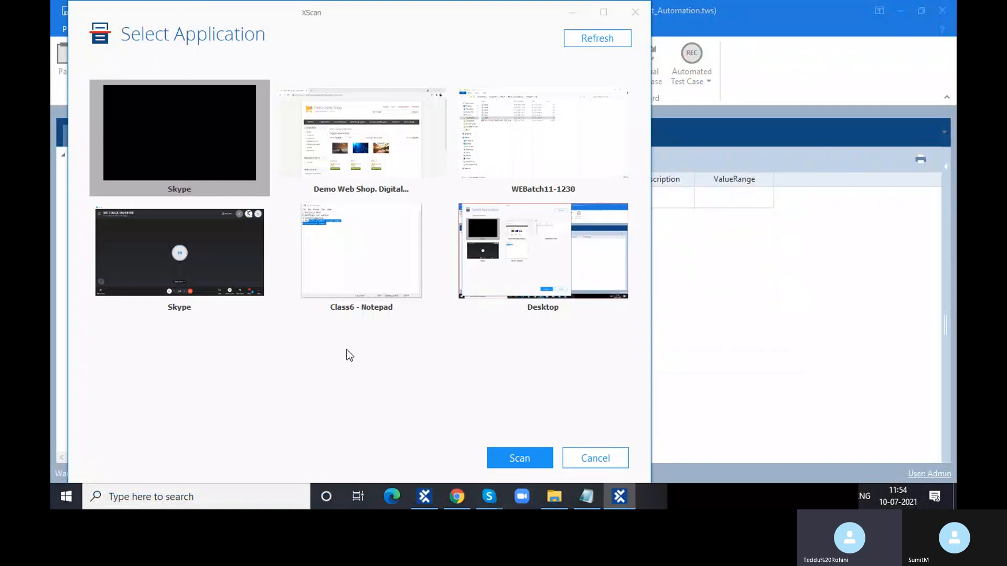
{"action": "left_click", "coordinate": [354, 172]}
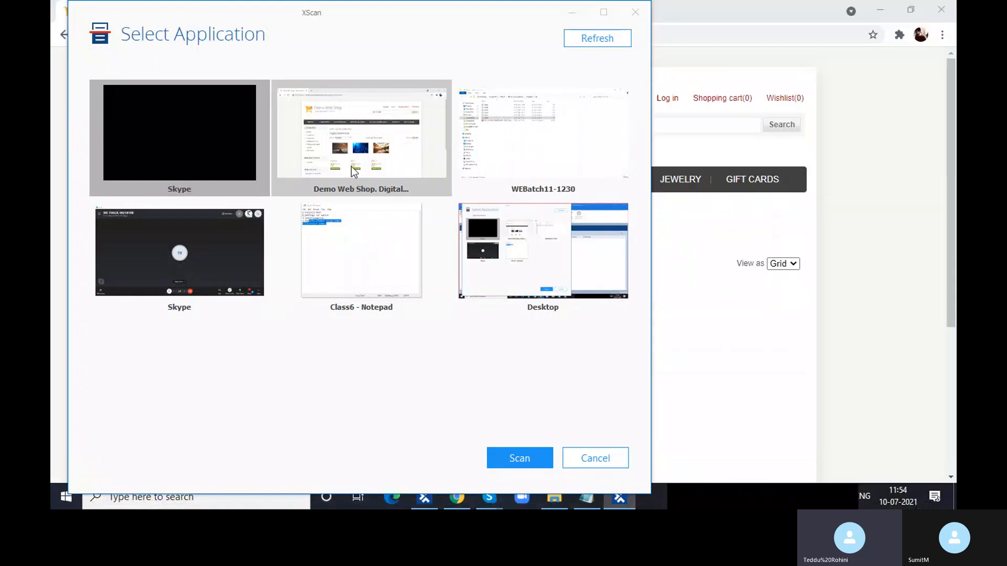
{"action": "left_click", "coordinate": [512, 467]}
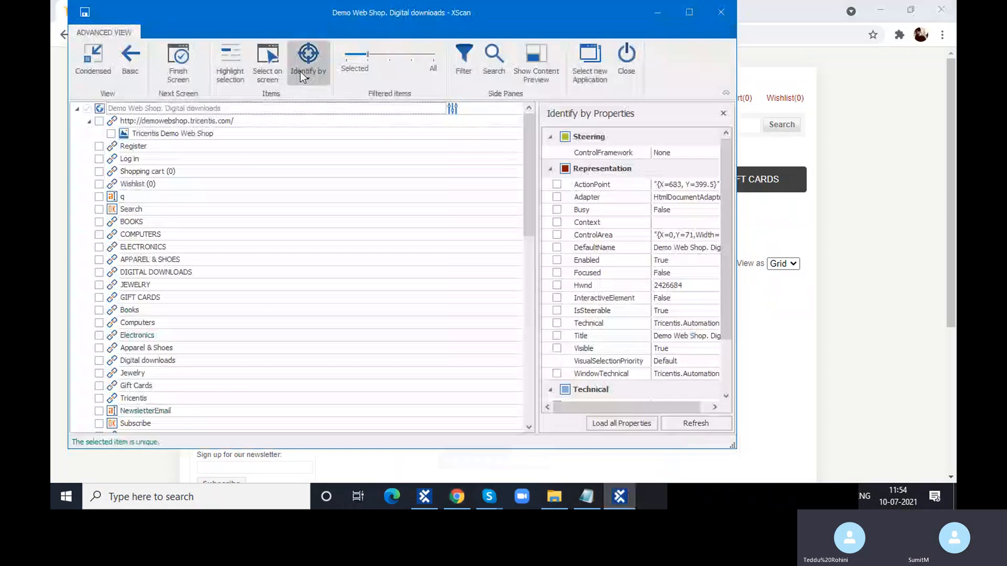
{"action": "left_click", "coordinate": [275, 74]}
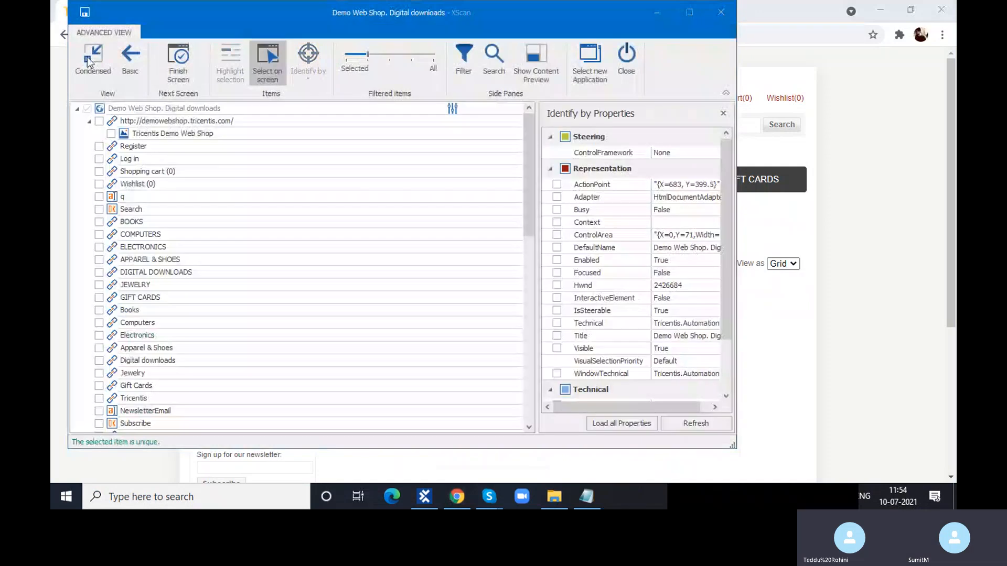
Pick the three Add to cart buttons on the Digital downloads page and compare the first two in the scanned item list.
{"action": "left_click", "coordinate": [89, 62]}
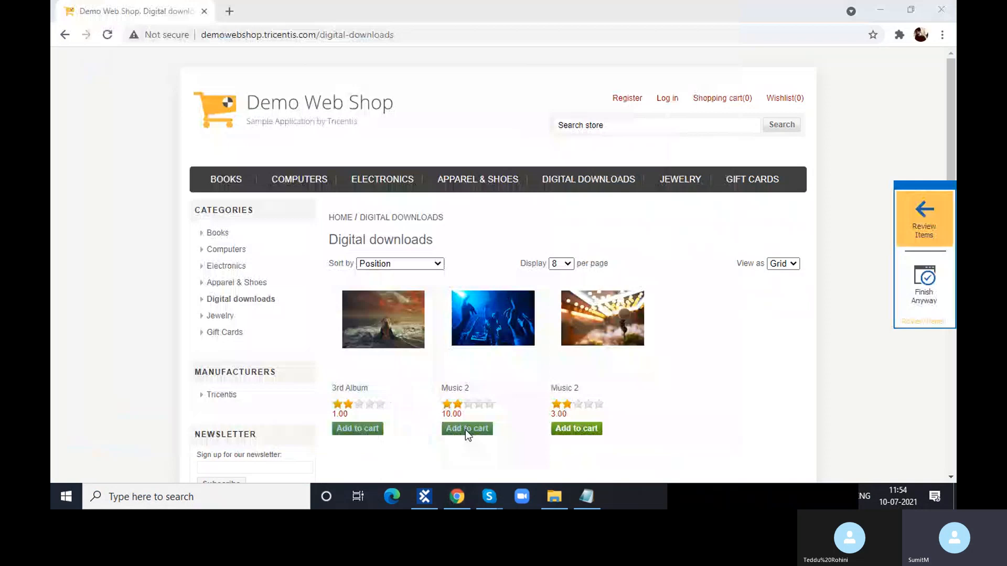
{"action": "left_click", "coordinate": [914, 225]}
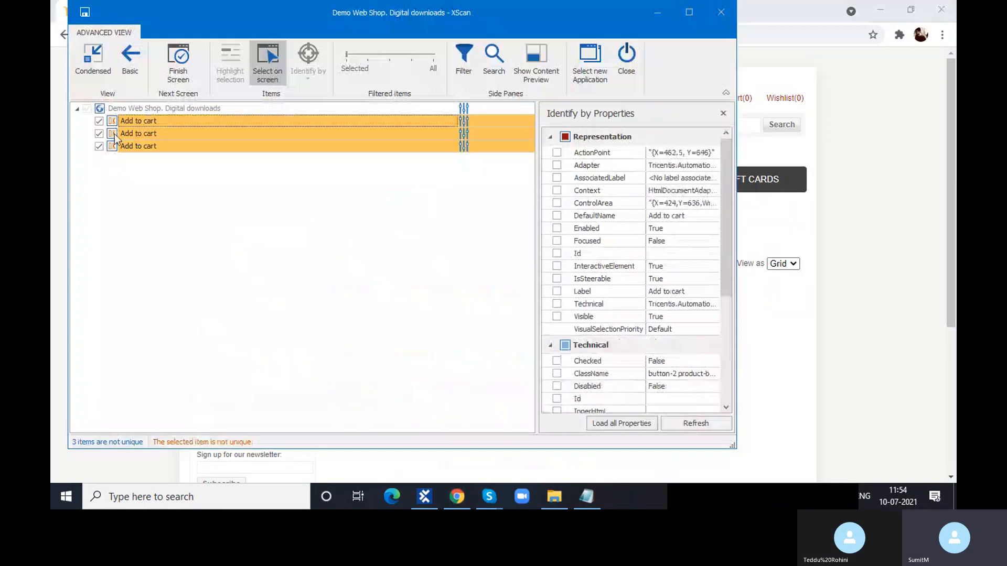
{"action": "left_click", "coordinate": [115, 134]}
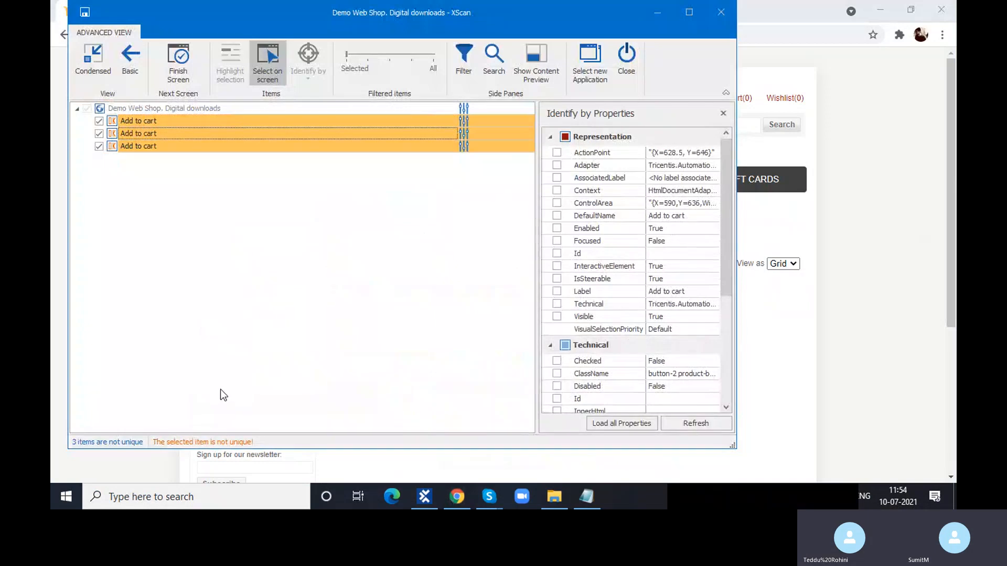
{"action": "left_click", "coordinate": [112, 124]}
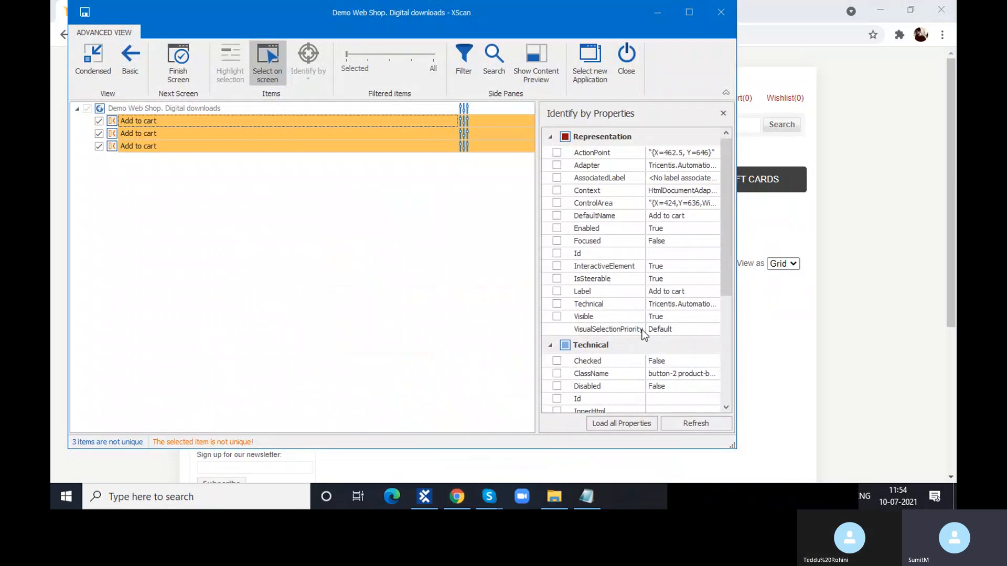
Include ClassName in the first Add to cart button's identification properties and view the full ClassName value of the second one.
{"action": "scroll", "coordinate": [598, 348], "scroll_direction": "down", "scroll_amount": 4}
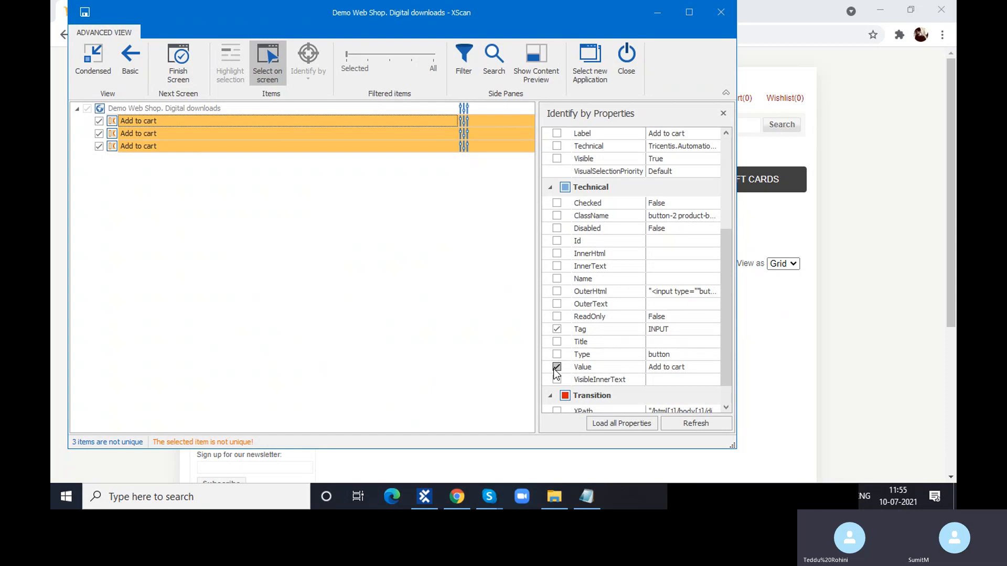
{"action": "left_click", "coordinate": [560, 218]}
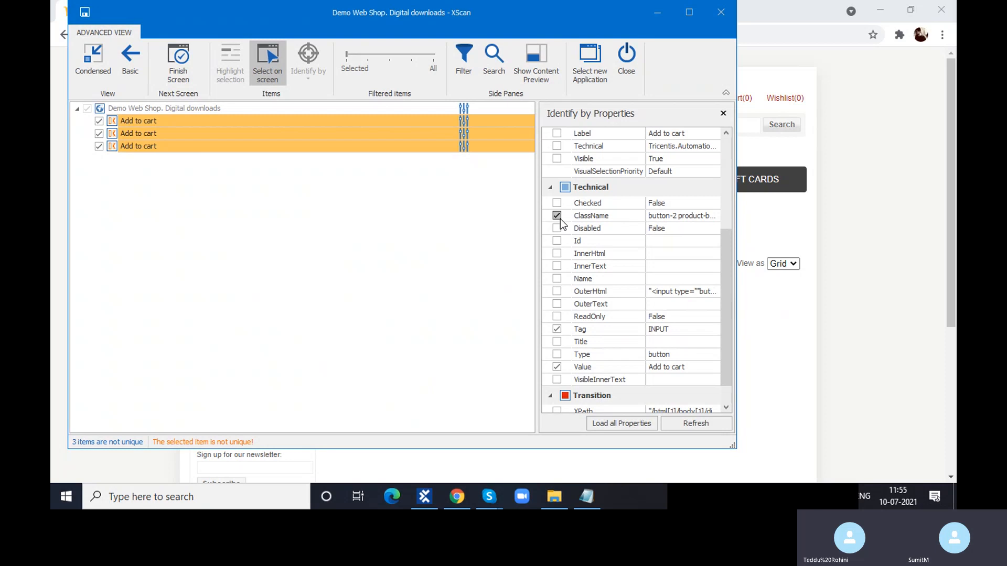
{"action": "left_click", "coordinate": [116, 136]}
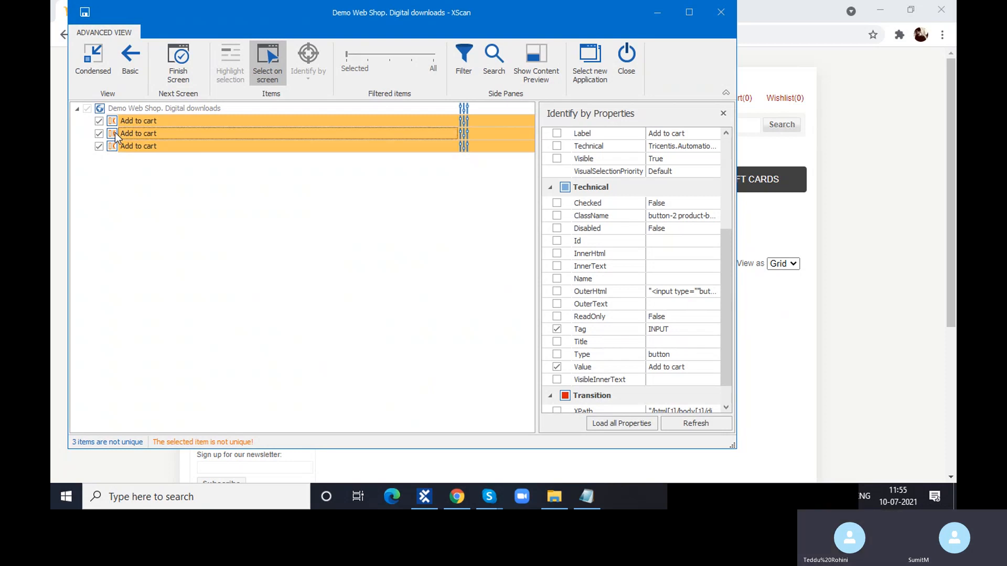
{"action": "left_click", "coordinate": [684, 215]}
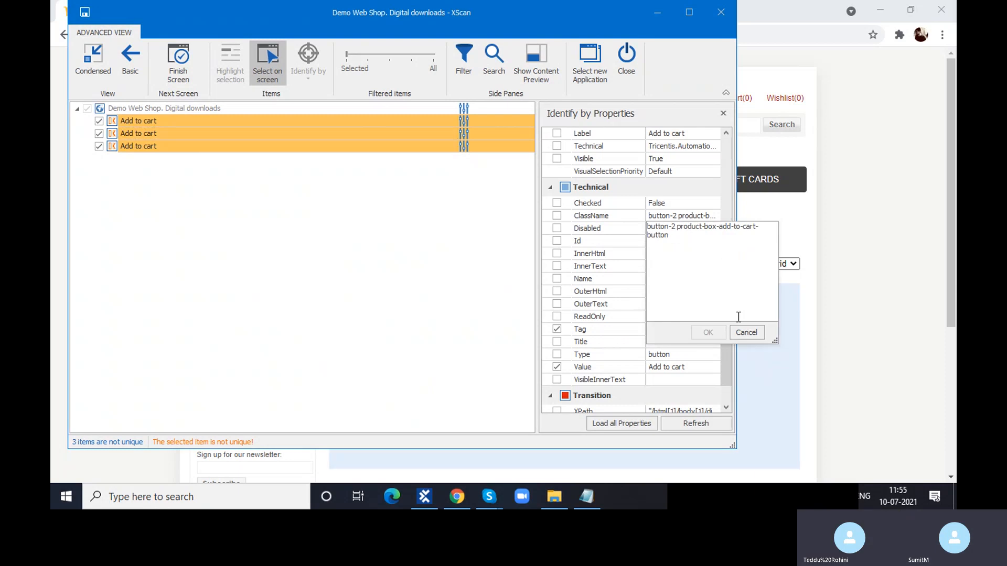
{"action": "left_click", "coordinate": [746, 333]}
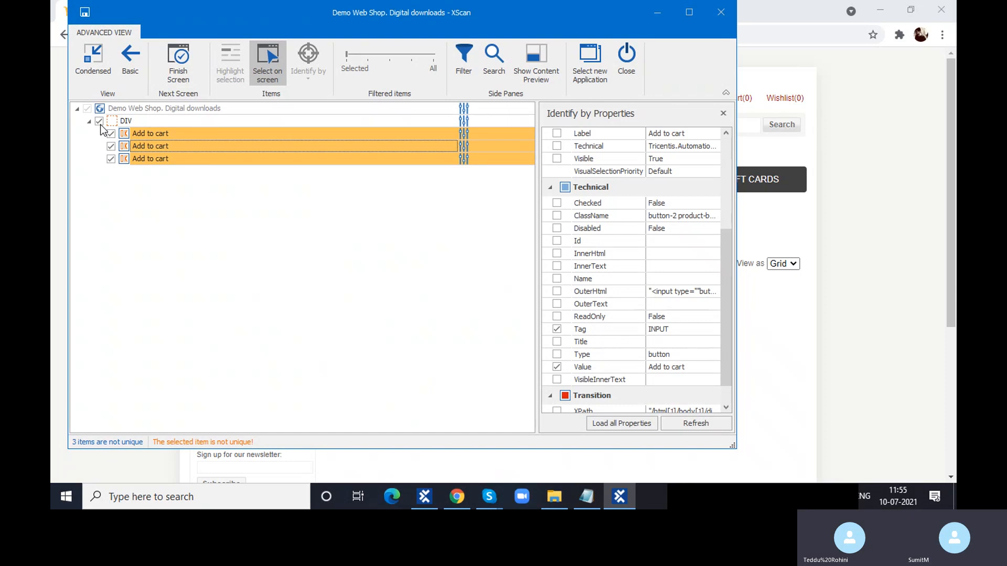
Remove the DIV from the selected items and compare the identification properties of the three Add to cart buttons.
{"action": "left_click", "coordinate": [100, 124]}
{"action": "left_click", "coordinate": [114, 125]}
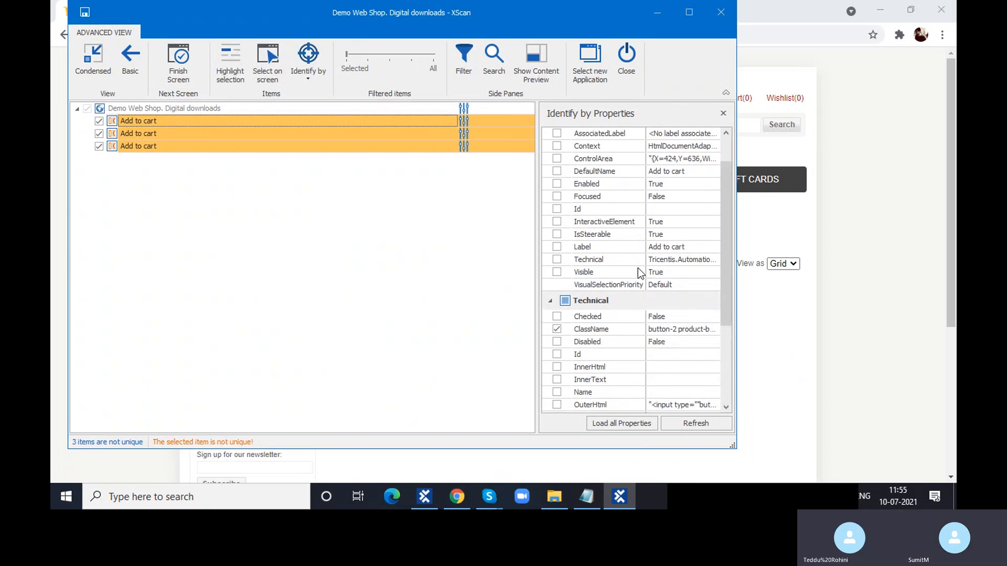
{"action": "scroll", "coordinate": [639, 269], "scroll_direction": "down", "scroll_amount": 2}
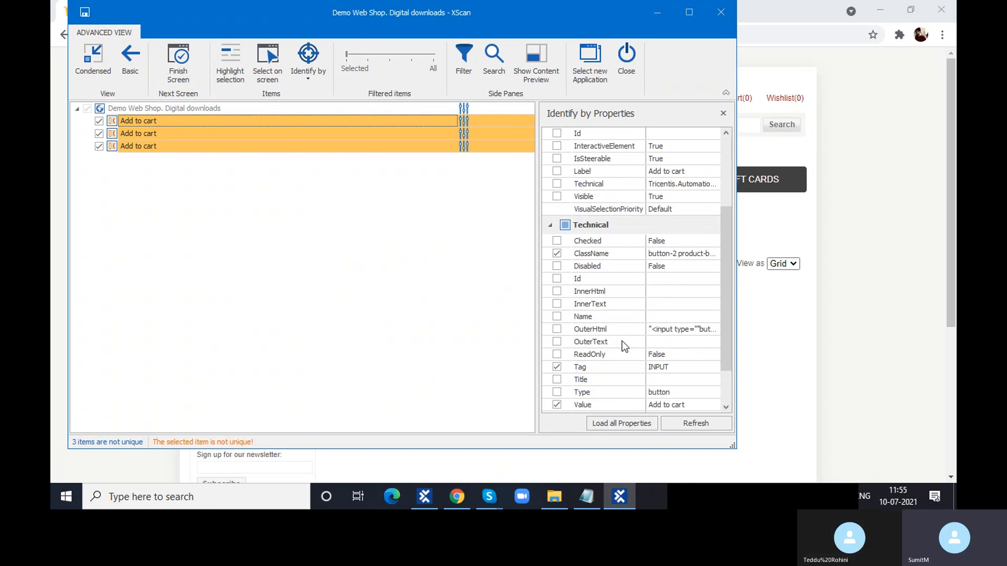
{"action": "scroll", "coordinate": [622, 341], "scroll_direction": "down", "scroll_amount": 2}
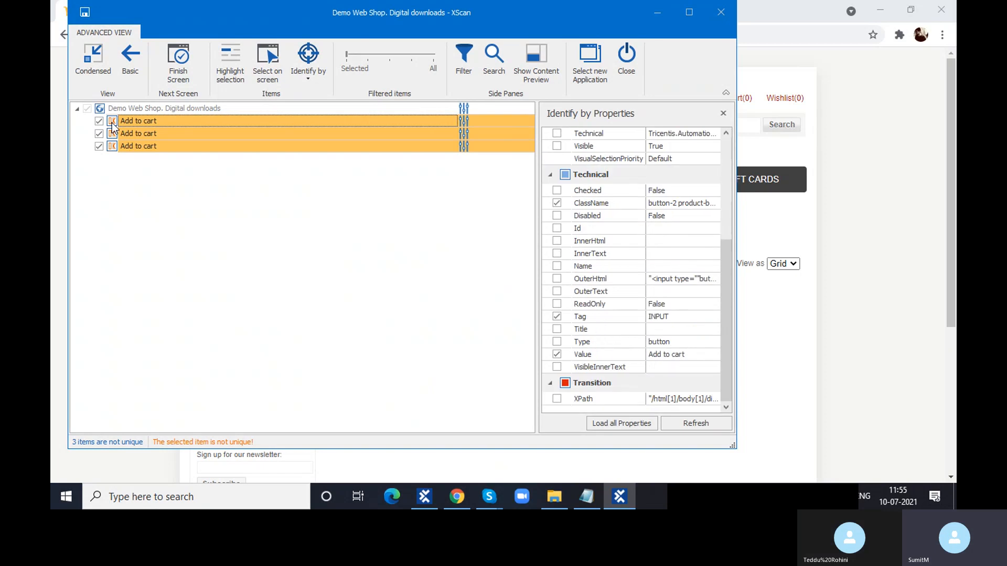
{"action": "left_click", "coordinate": [114, 134]}
{"action": "left_click", "coordinate": [114, 147]}
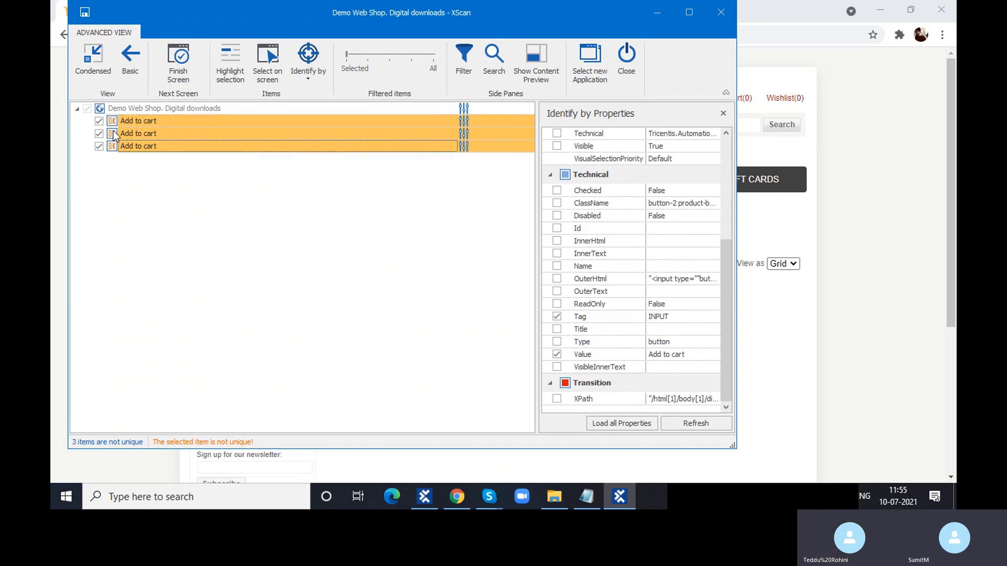
{"action": "left_click", "coordinate": [115, 124]}
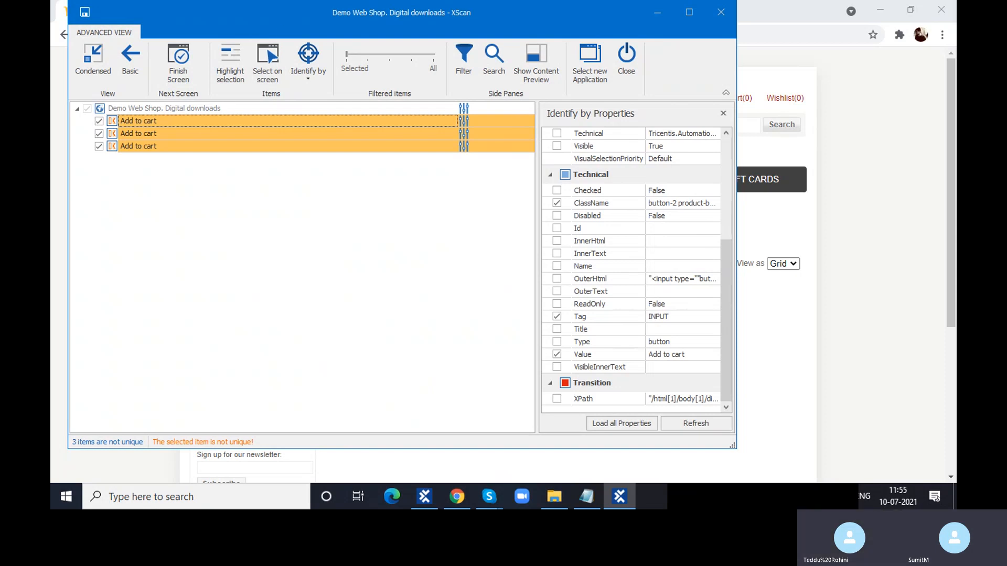
Reposition the scan window and open Identify by Anchor for the first Add to cart button.
{"action": "left_click_drag", "start_coordinate": [281, 31], "coordinate": [454, 1]}
{"action": "left_click", "coordinate": [902, 15]}
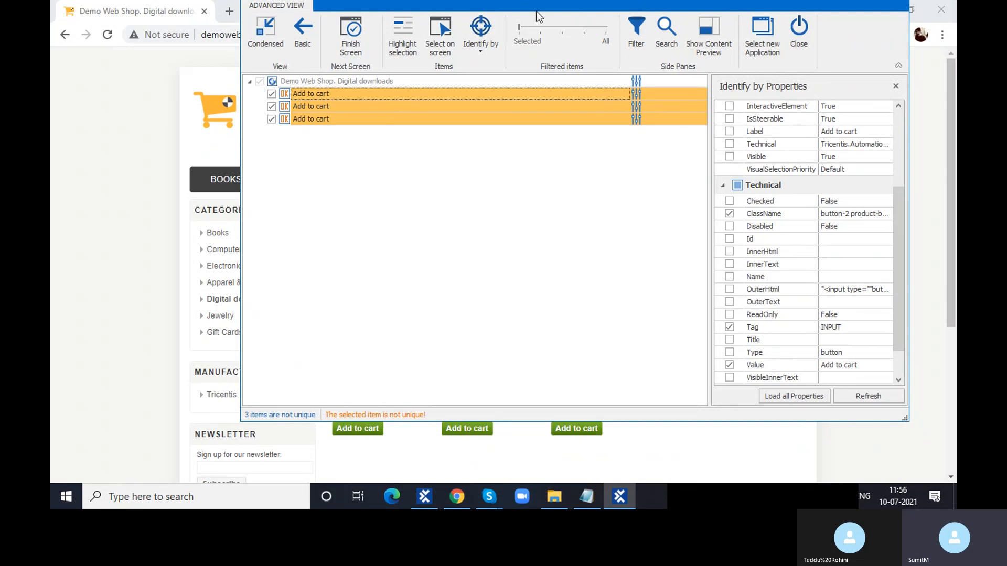
{"action": "left_click_drag", "start_coordinate": [546, 5], "coordinate": [498, 45]}
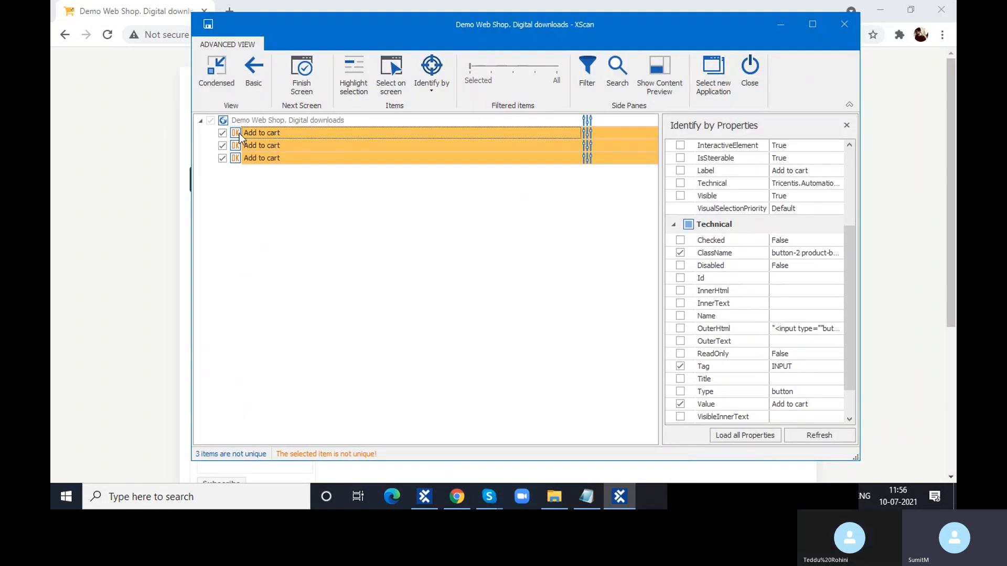
{"action": "left_click", "coordinate": [430, 90]}
{"action": "left_click", "coordinate": [453, 138]}
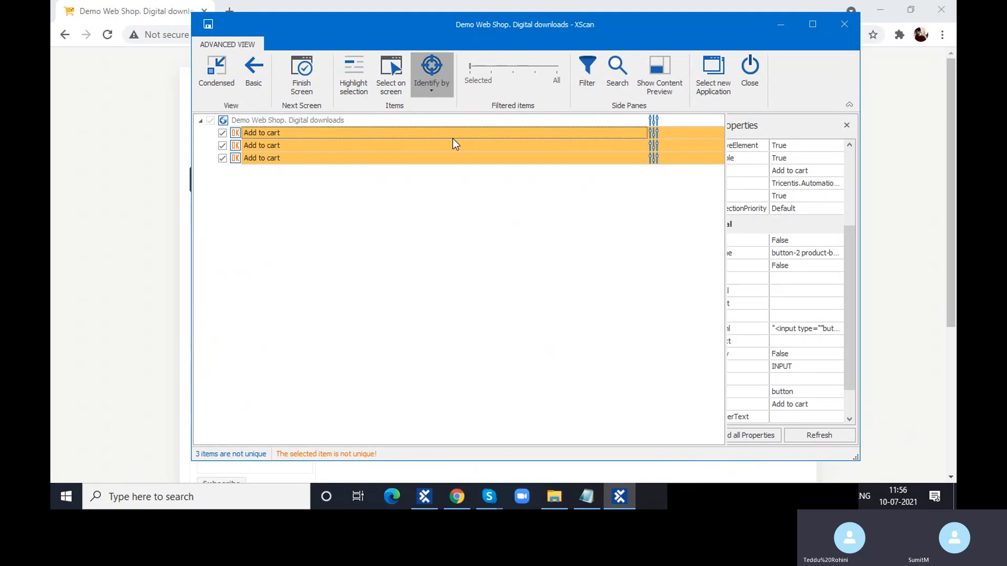
{"action": "left_click", "coordinate": [235, 136]}
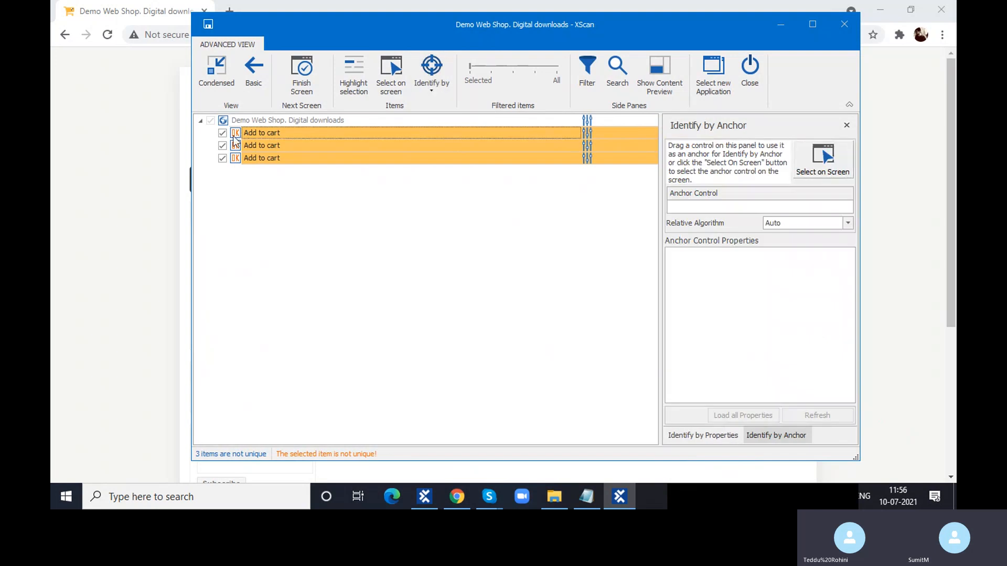
Widen the item filter to list the surrounding controls and choose anchor identification for the 3rd Album's Add to cart button.
{"action": "left_click", "coordinate": [495, 68]}
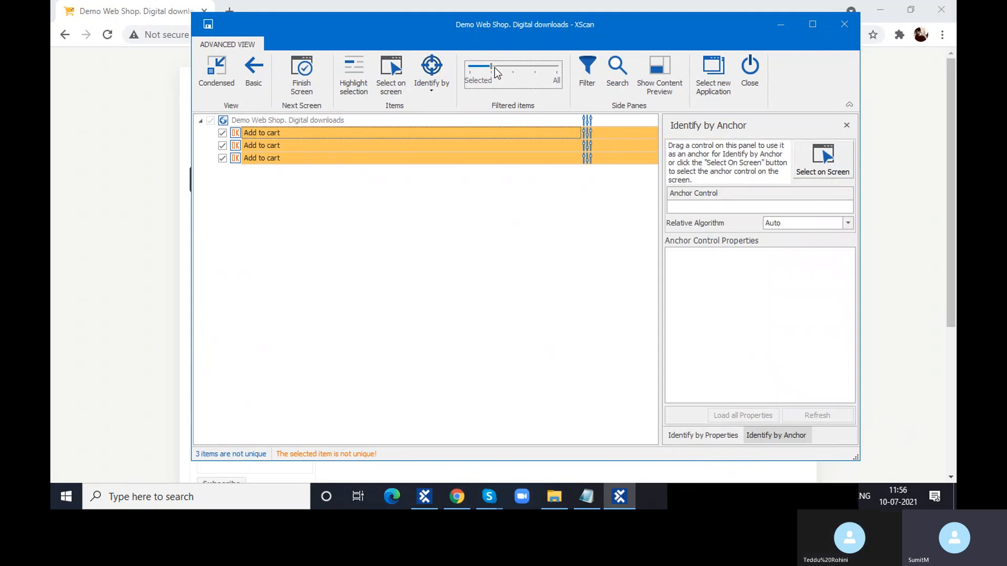
{"action": "scroll", "coordinate": [257, 157], "scroll_direction": "up", "scroll_amount": 4}
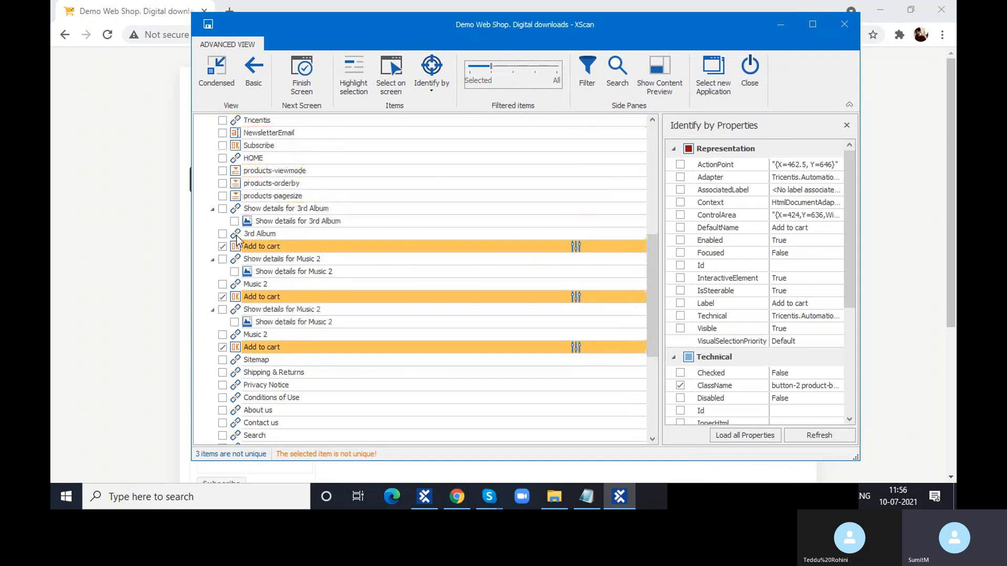
{"action": "left_click", "coordinate": [233, 246]}
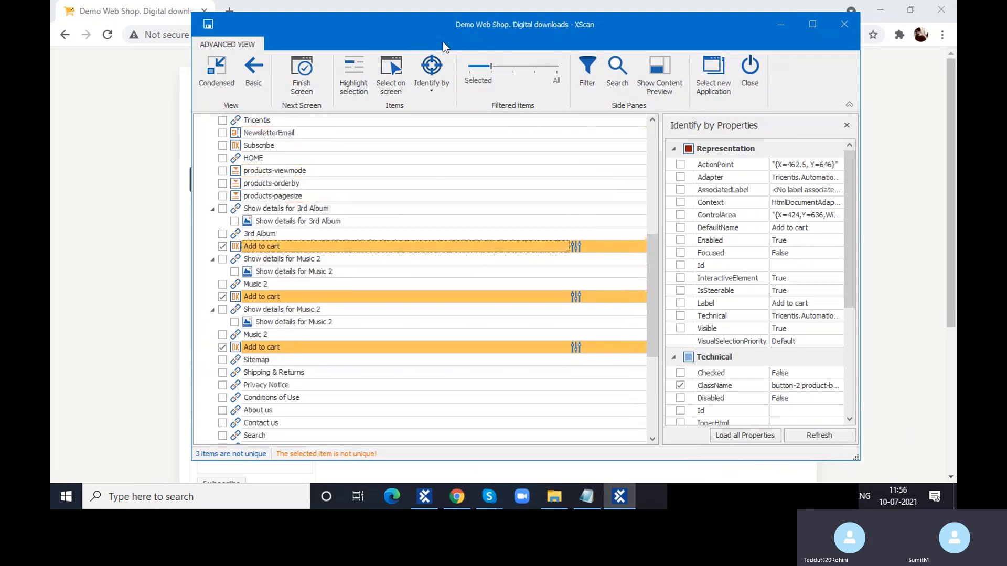
{"action": "left_click", "coordinate": [432, 74]}
{"action": "left_click", "coordinate": [450, 140]}
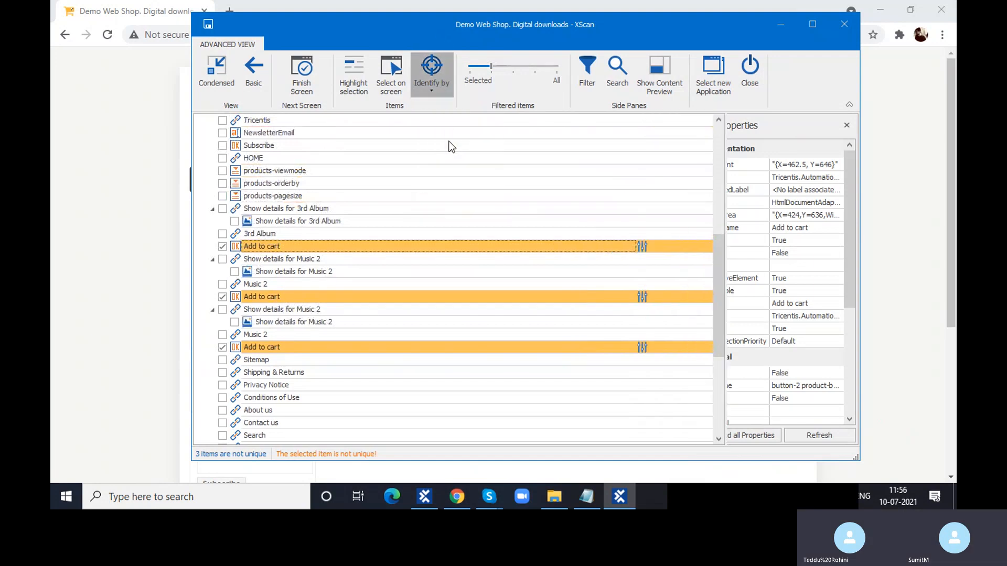
Assign the 3rd Album link as the anchor of the first Add to cart button and filter the list to selected items.
{"action": "left_click", "coordinate": [777, 24]}
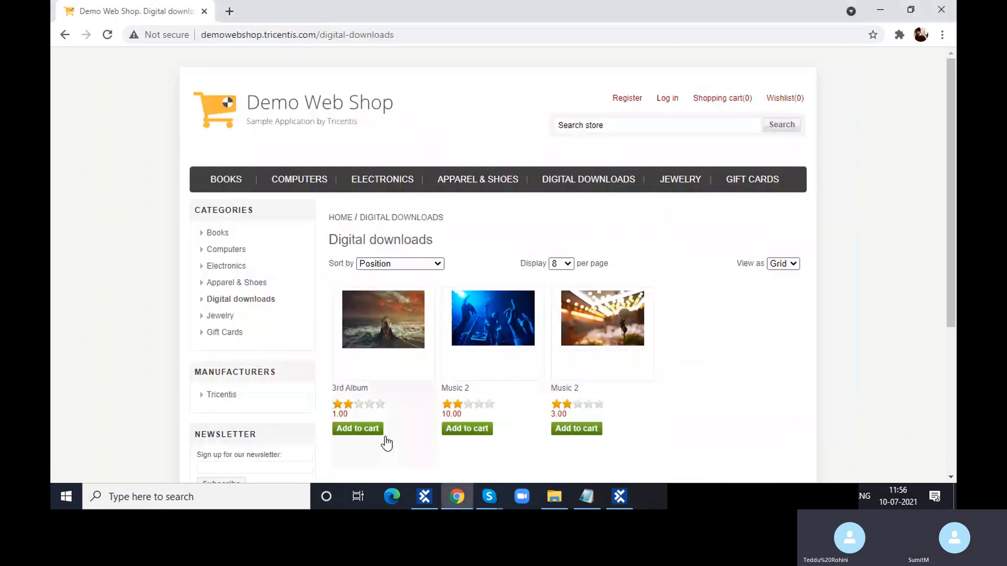
{"action": "left_click", "coordinate": [621, 500]}
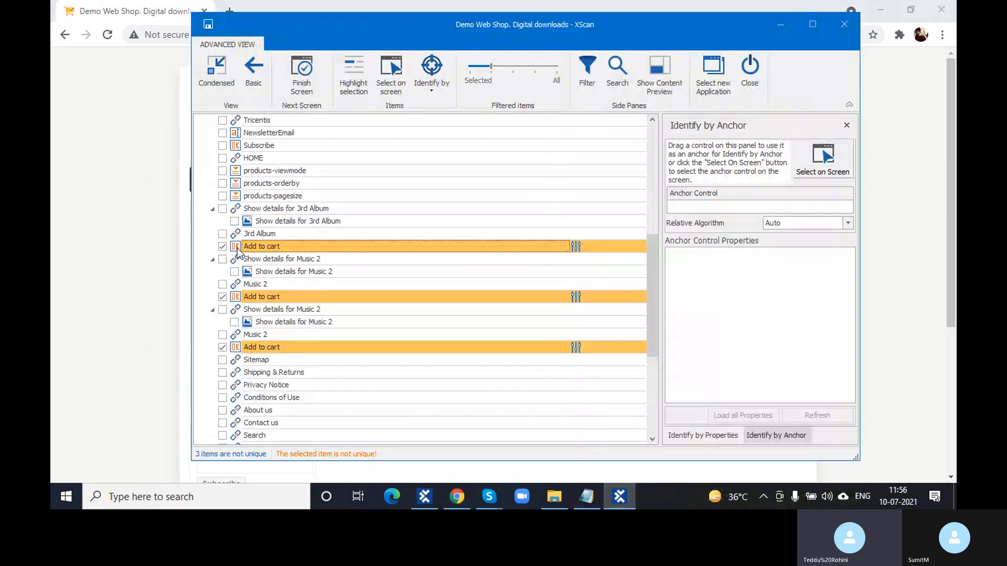
{"action": "left_click_drag", "start_coordinate": [238, 247], "coordinate": [713, 206]}
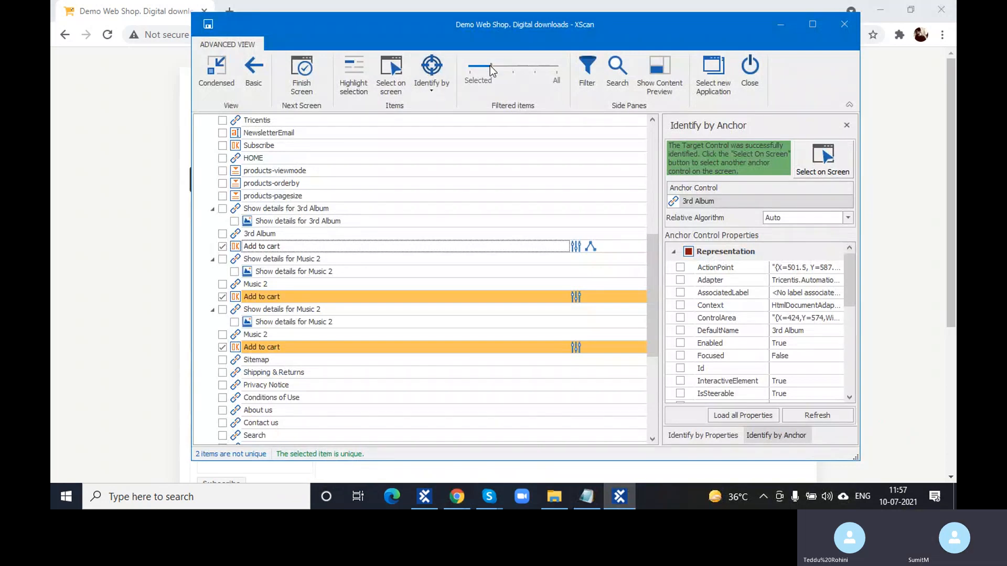
{"action": "left_click_drag", "start_coordinate": [492, 69], "coordinate": [476, 73]}
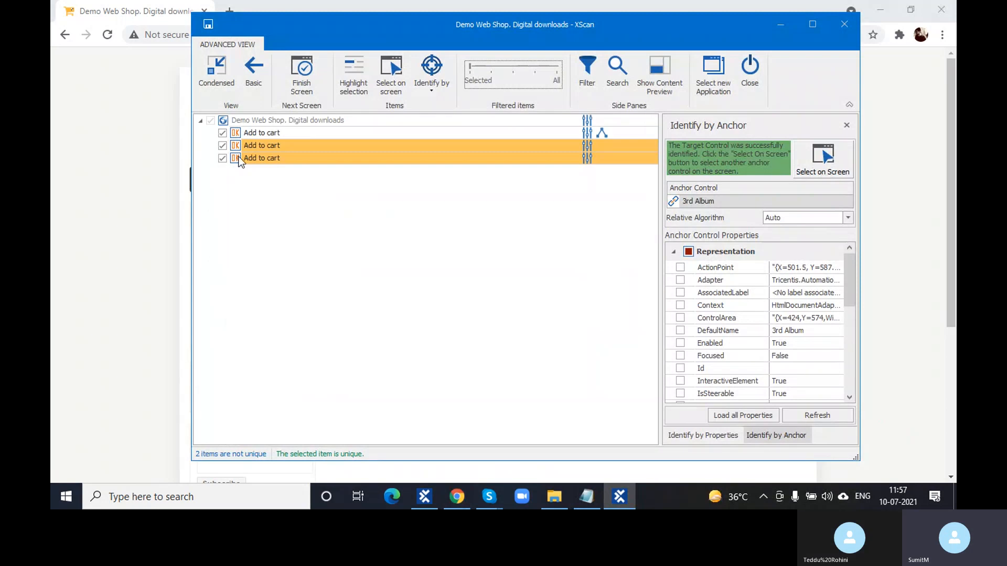
{"action": "left_click", "coordinate": [237, 138]}
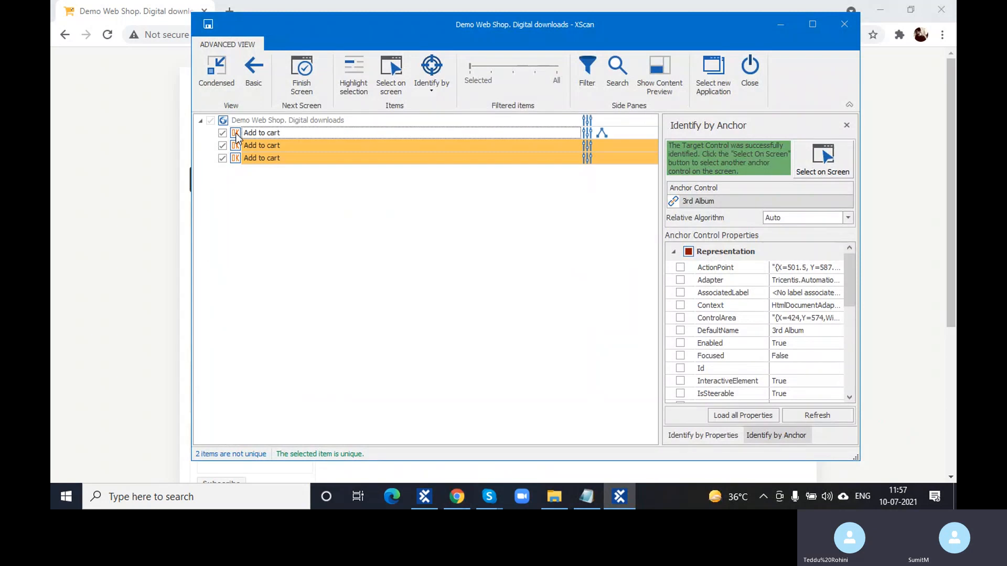
Exclude InnerText from the 3rd Album anchor's properties and remove the anchor from the first Add to cart button.
{"action": "left_click", "coordinate": [780, 24]}
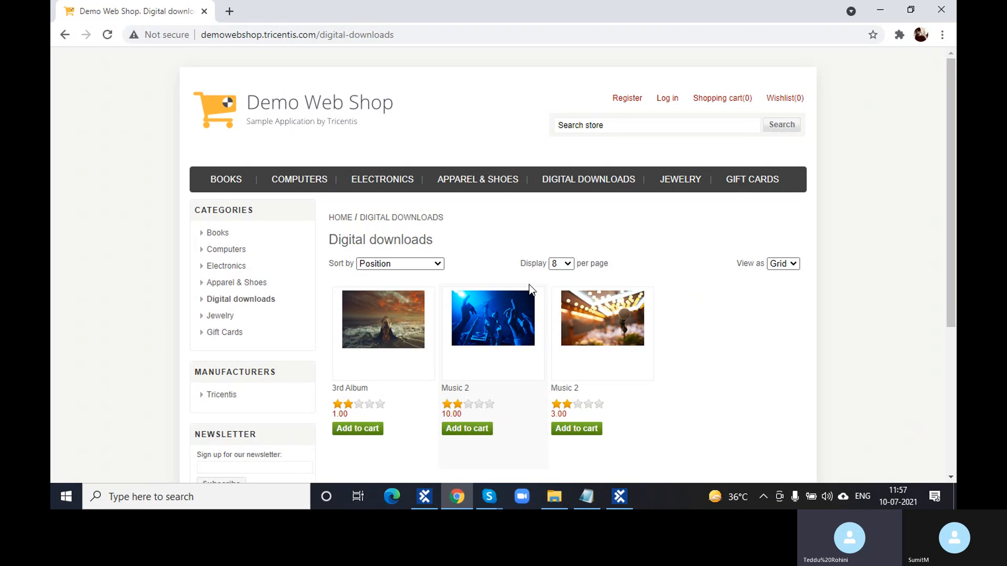
{"action": "left_click", "coordinate": [609, 498]}
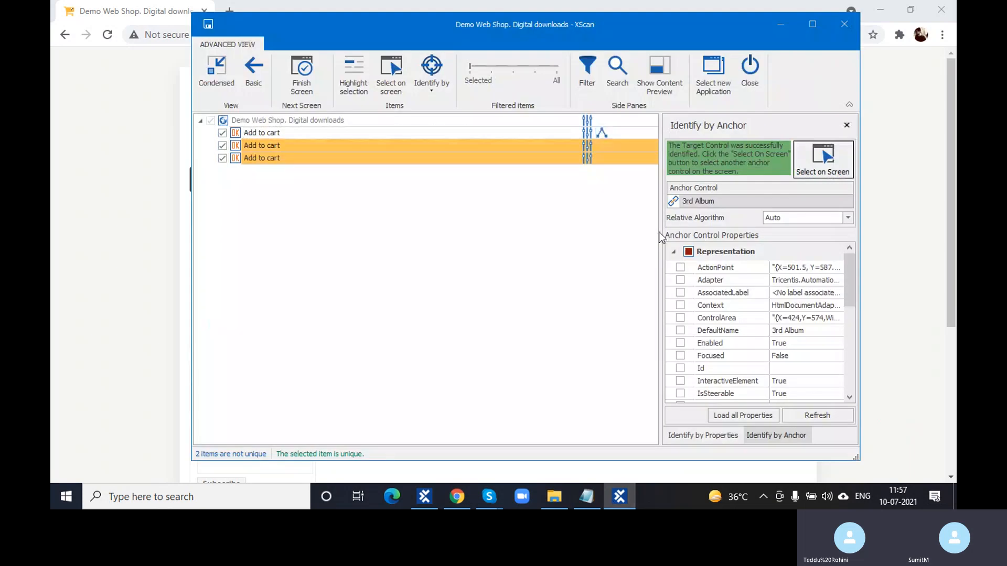
{"action": "scroll", "coordinate": [746, 313], "scroll_direction": "down", "scroll_amount": 5}
{"action": "scroll", "coordinate": [746, 313], "scroll_direction": "down", "scroll_amount": 1}
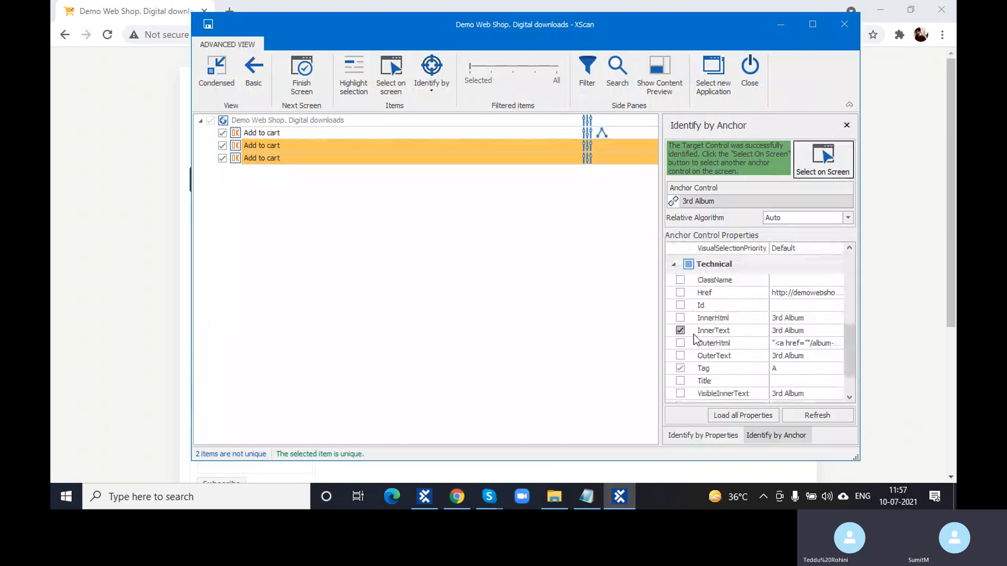
{"action": "left_click", "coordinate": [680, 331]}
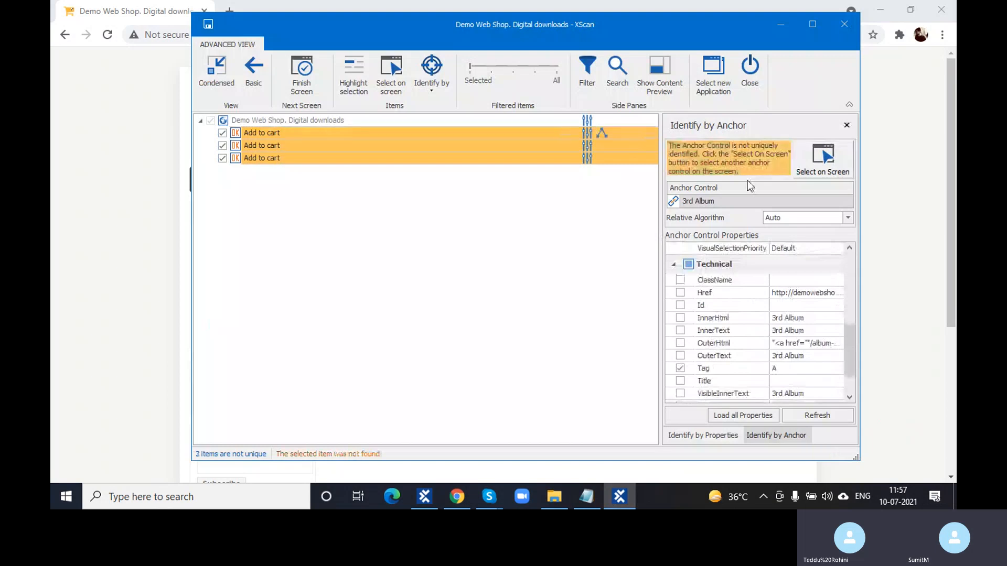
{"action": "right_click", "coordinate": [752, 197]}
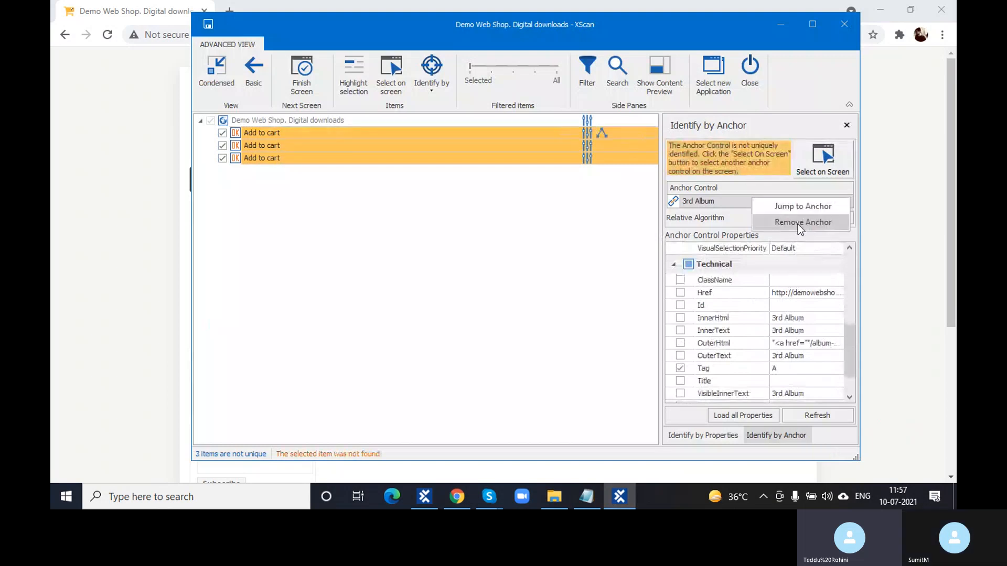
{"action": "left_click", "coordinate": [798, 224]}
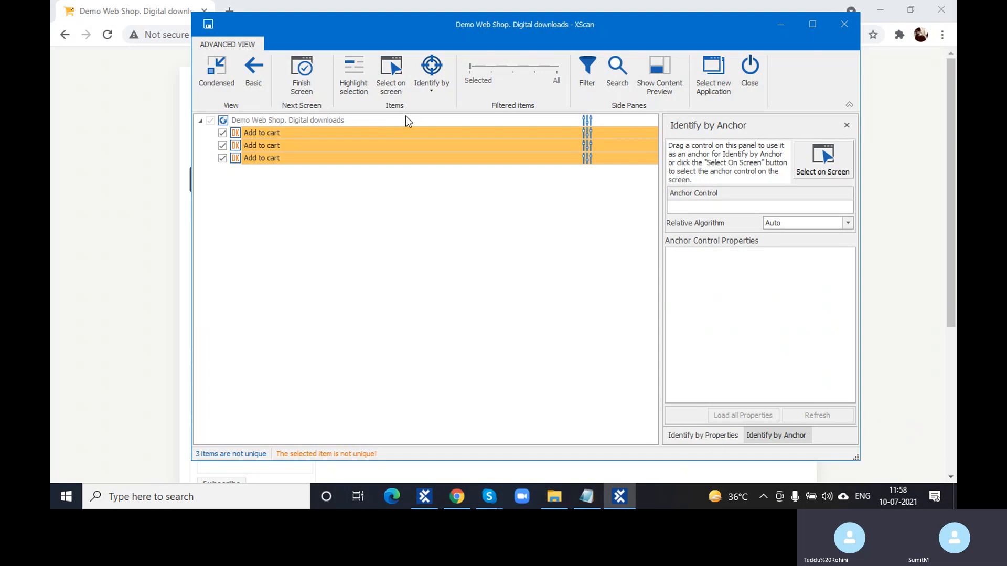
Identify the three Add to cart buttons by index, assigning Index 1, 2 and 3 of 3 respectively.
{"action": "left_click", "coordinate": [436, 87]}
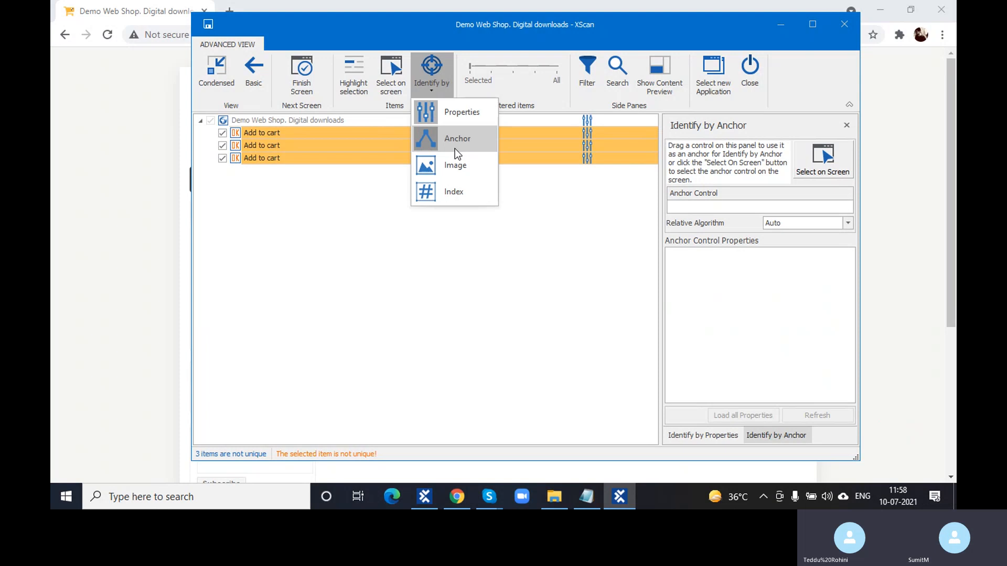
{"action": "left_click", "coordinate": [463, 190]}
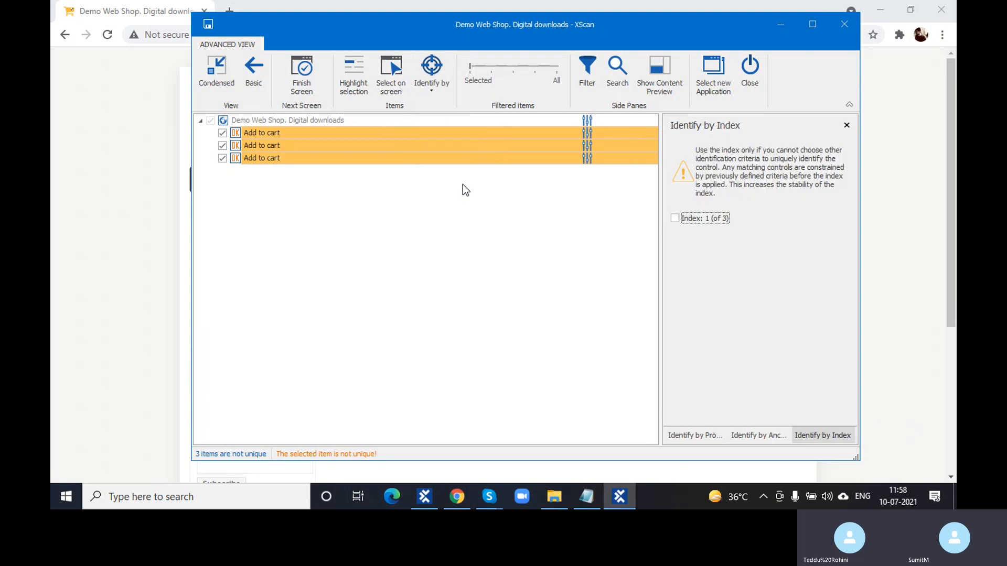
{"action": "left_click", "coordinate": [241, 132]}
{"action": "left_click", "coordinate": [675, 218]}
{"action": "left_click", "coordinate": [244, 145]}
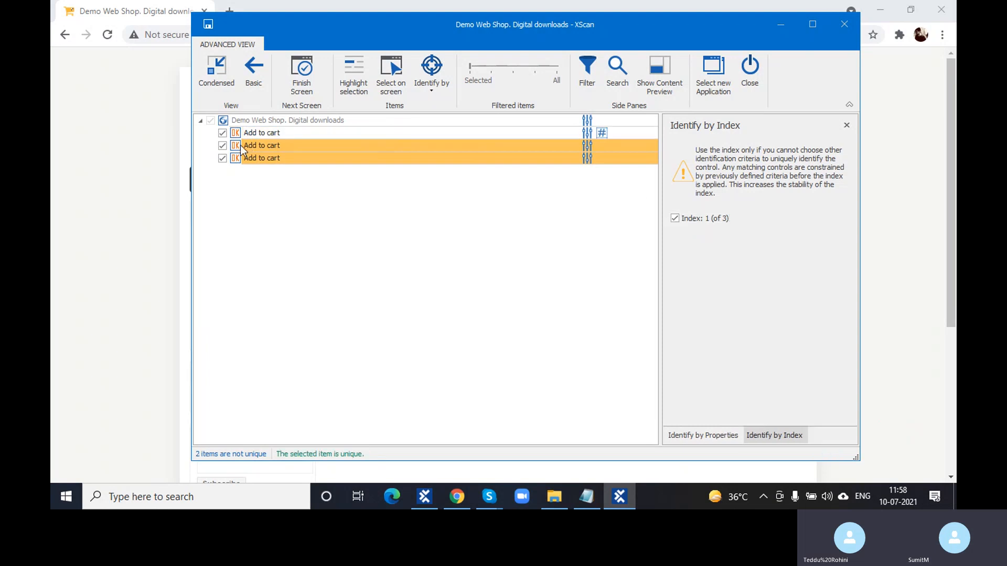
{"action": "left_click", "coordinate": [675, 218]}
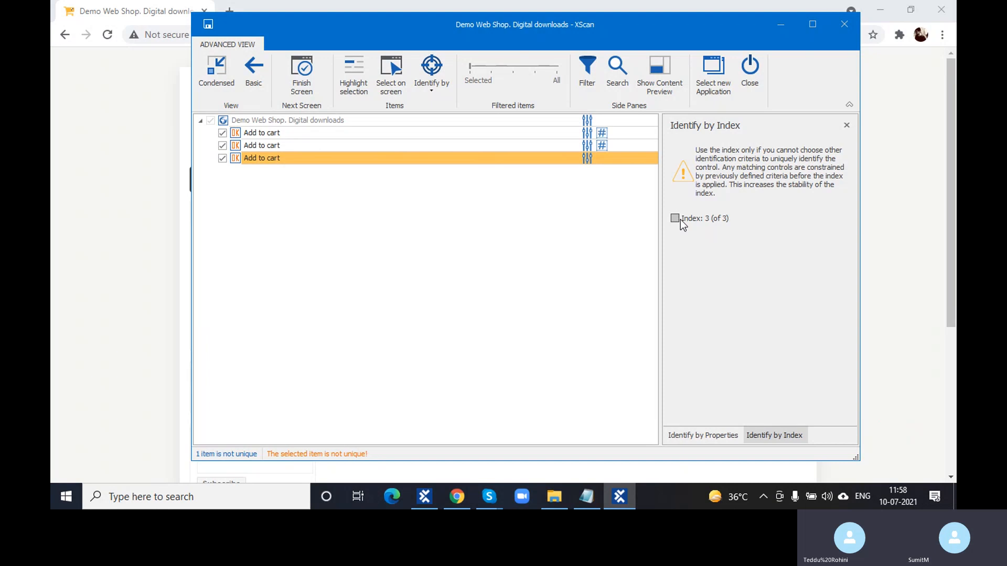
{"action": "left_click", "coordinate": [676, 219]}
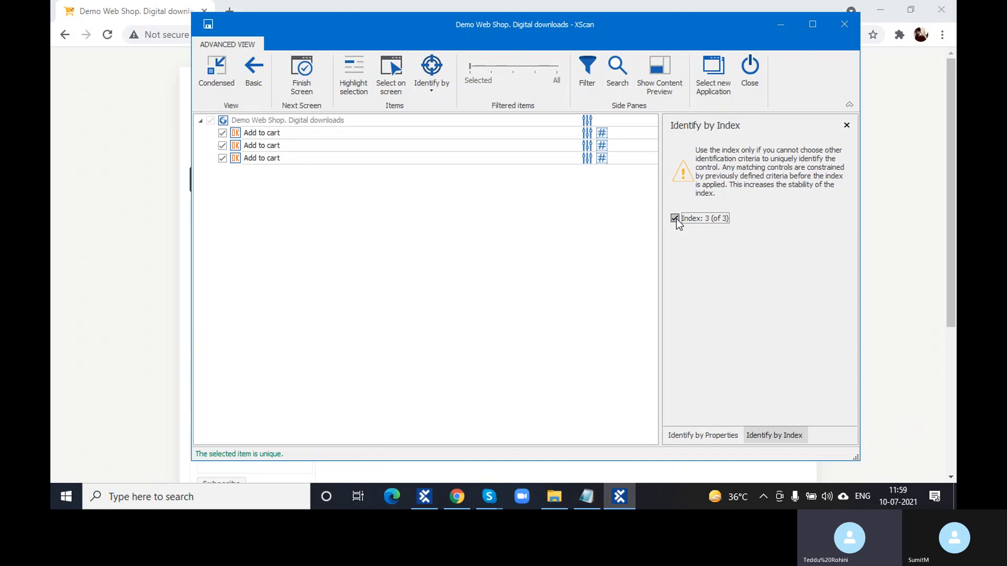
{"action": "left_click", "coordinate": [675, 219]}
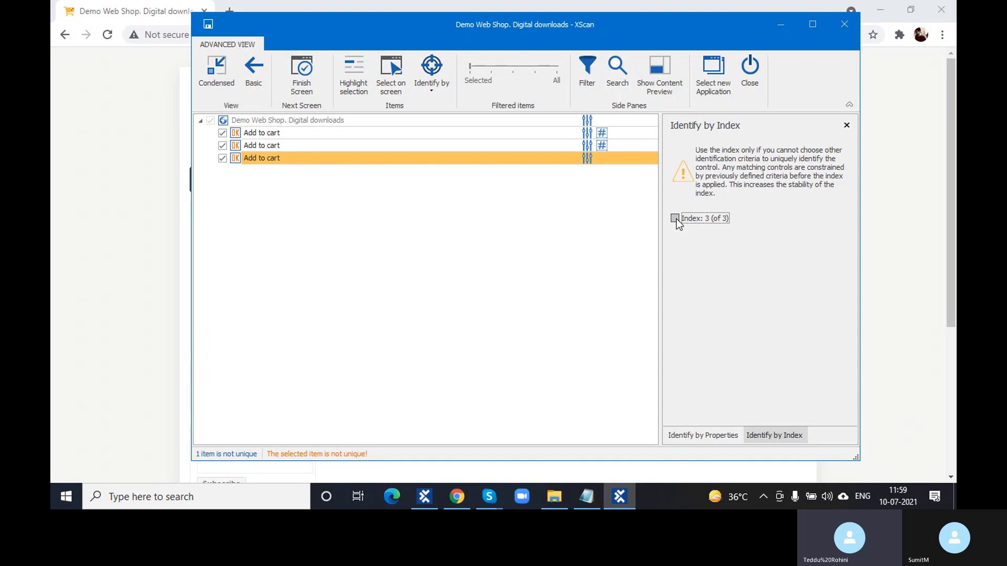
{"action": "left_click", "coordinate": [676, 218]}
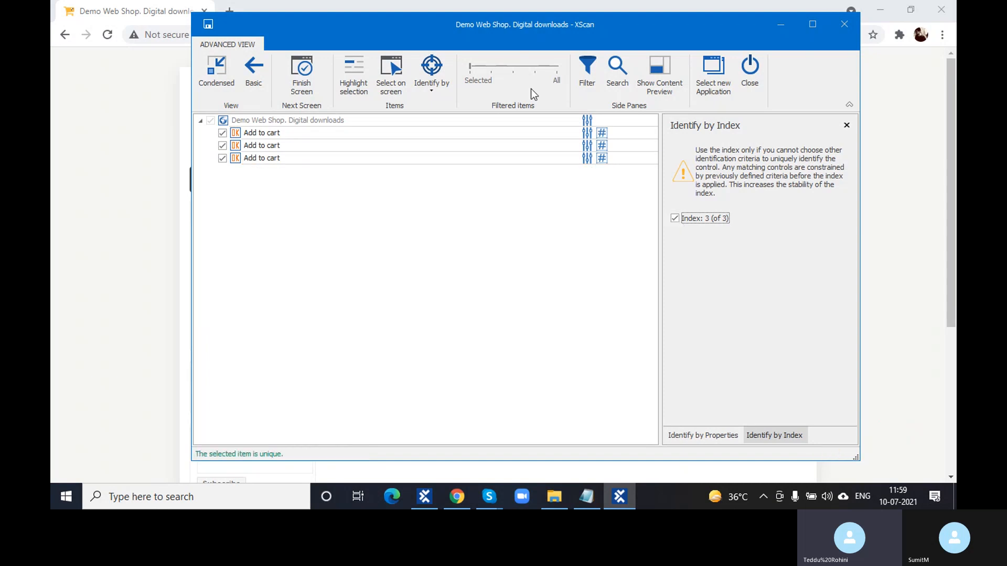
Save the scanned Digital downloads module and close the scan window.
{"action": "left_click", "coordinate": [235, 134]}
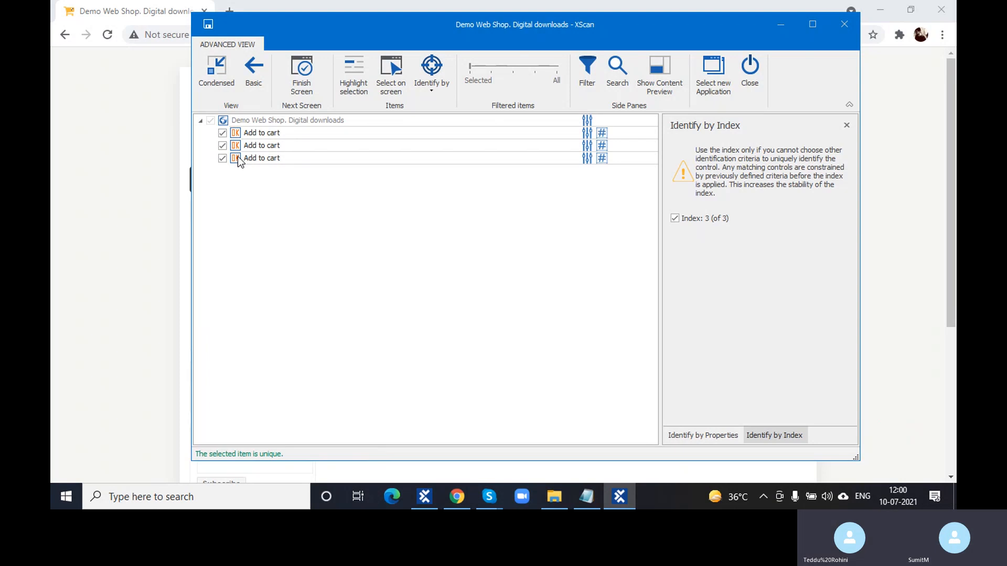
{"action": "left_click", "coordinate": [207, 28]}
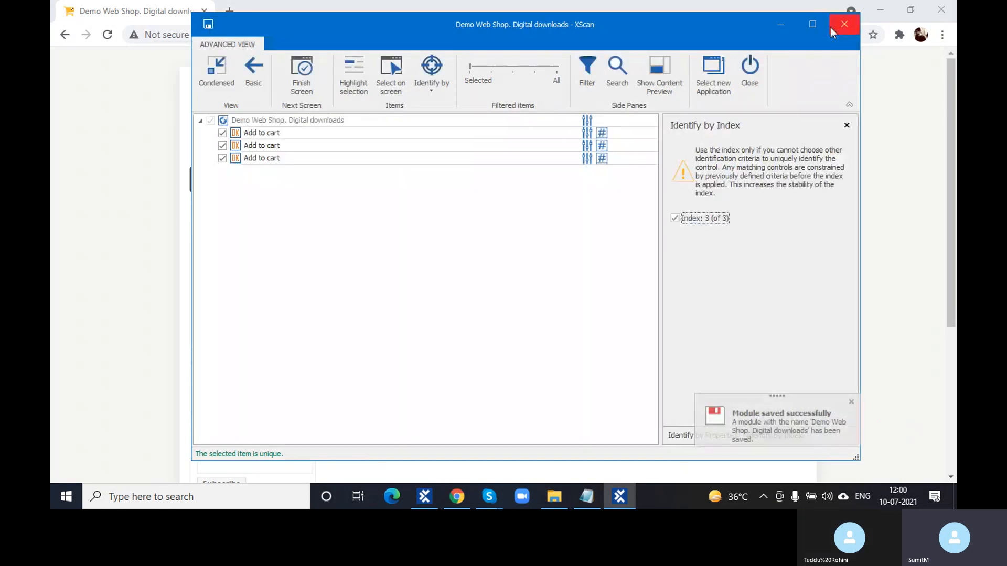
{"action": "left_click", "coordinate": [845, 25]}
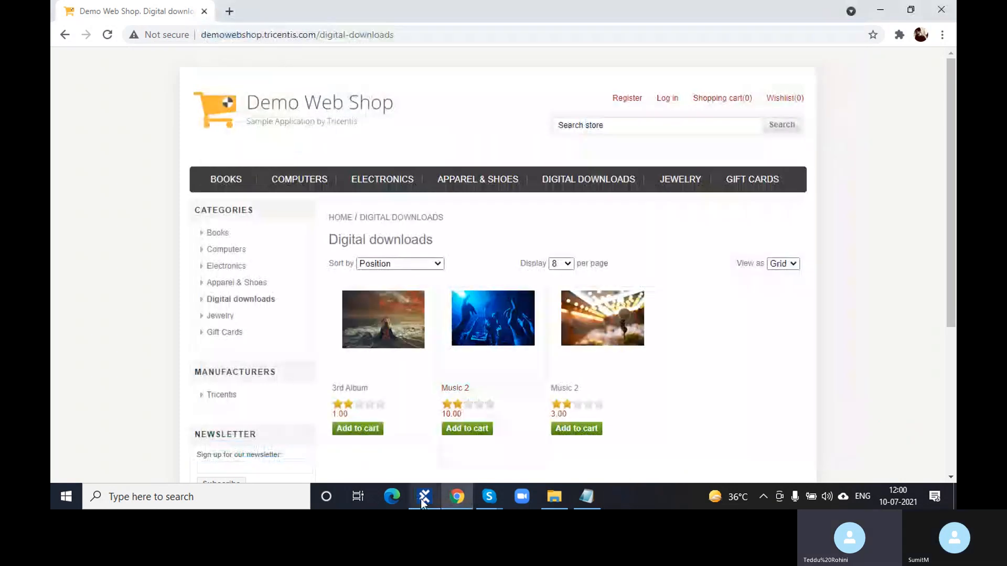
Switch to Tosca Commander and rename the scanned module in the Product Categories folder as Digital Downloads.
{"action": "left_click", "coordinate": [425, 497]}
{"action": "left_click", "coordinate": [147, 432]}
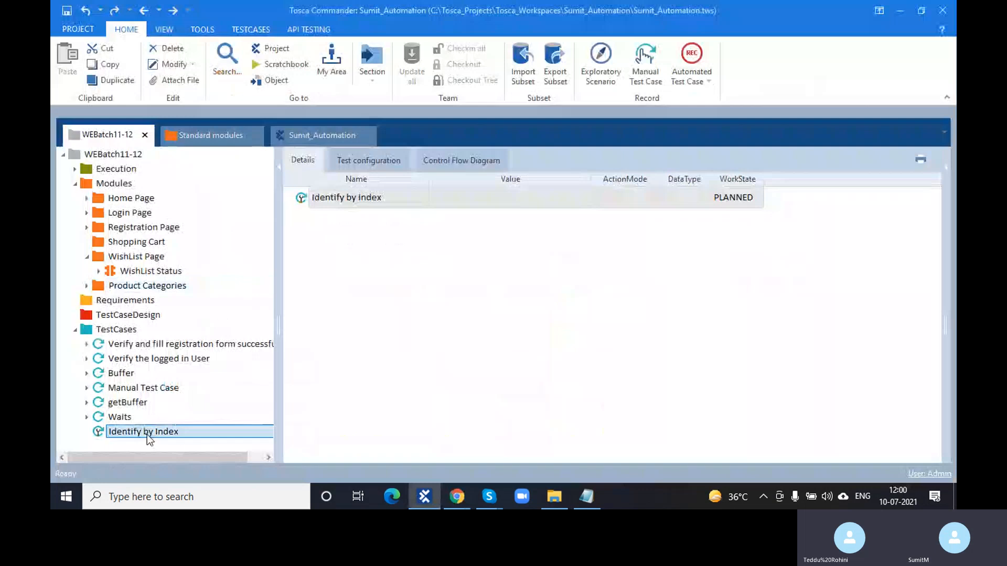
{"action": "left_click_drag", "start_coordinate": [147, 434], "coordinate": [121, 274]}
{"action": "left_click", "coordinate": [132, 285]}
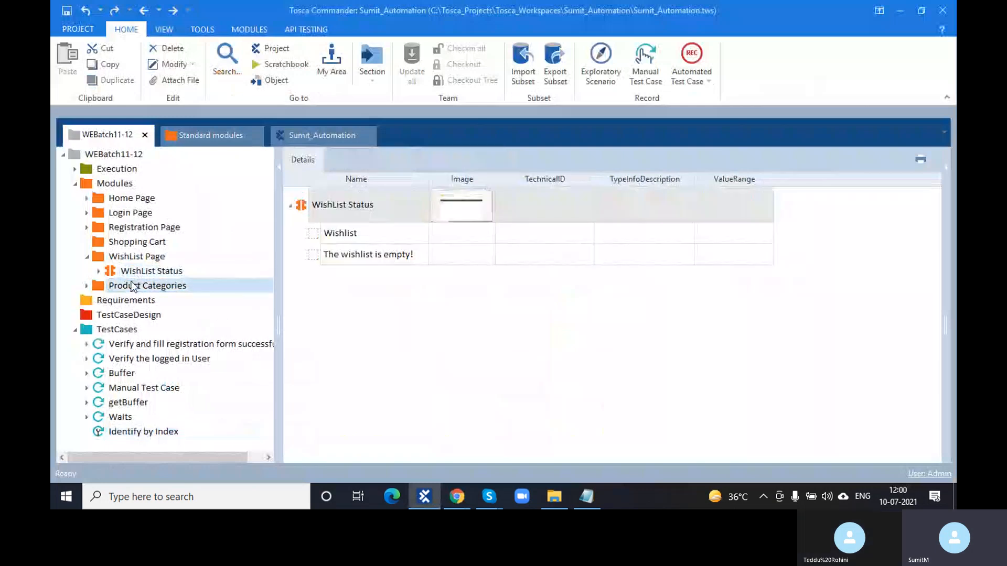
{"action": "left_click", "coordinate": [468, 501]}
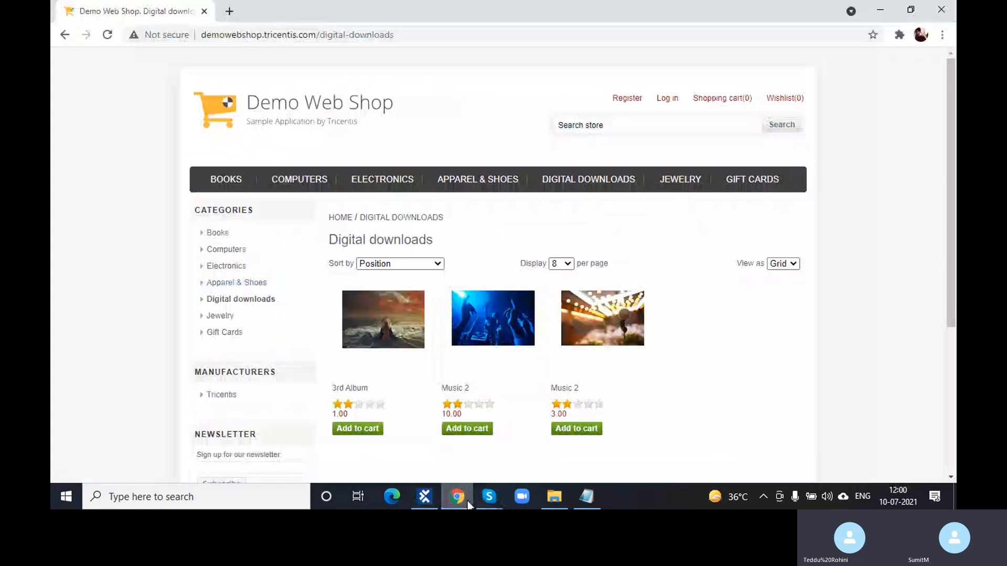
{"action": "left_click", "coordinate": [467, 499]}
{"action": "left_click", "coordinate": [392, 226]}
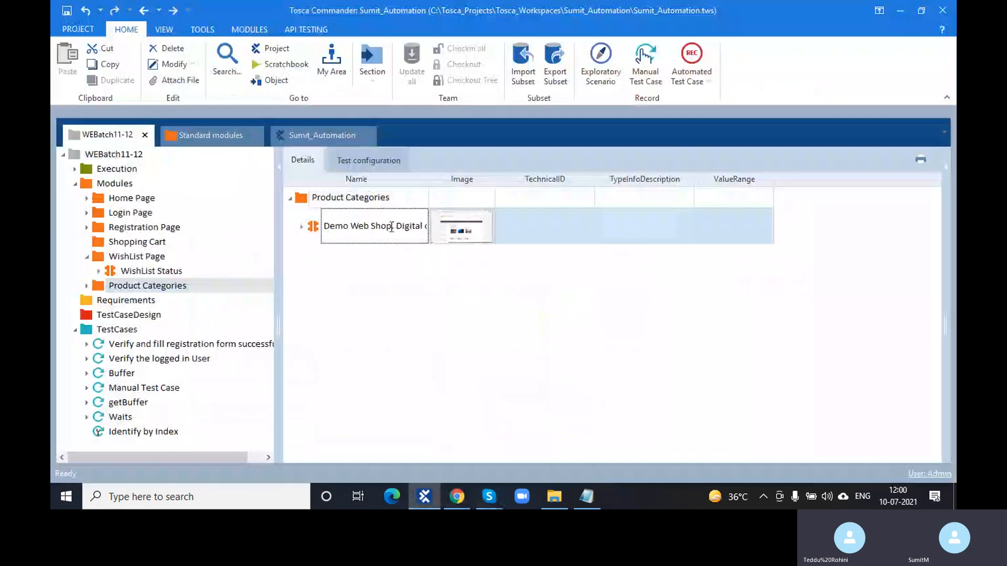
{"action": "key", "text": "ctrl+a"}
{"action": "key", "text": "BackSpace"}
{"action": "type", "text": "Digit"}
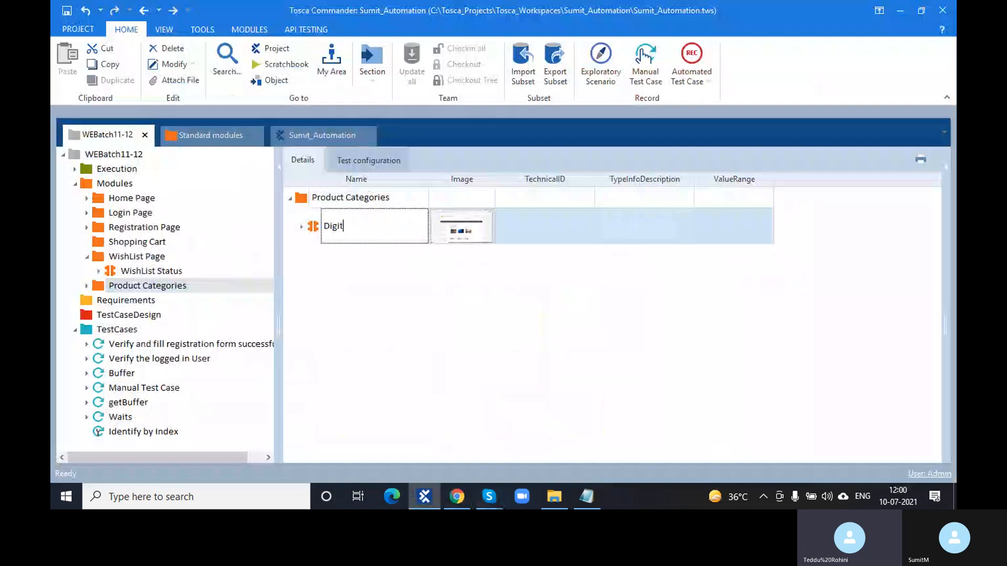
{"action": "type", "text": "al Downloads"}
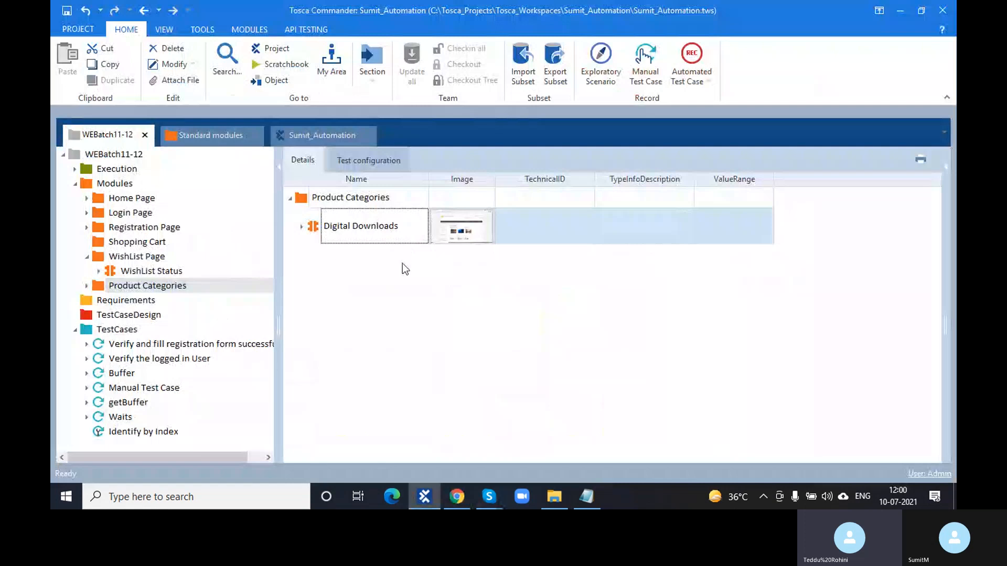
Add the Digital Downloads module to the Identify by Index test case and change the module's name to Digital downloads.
{"action": "left_click", "coordinate": [123, 288]}
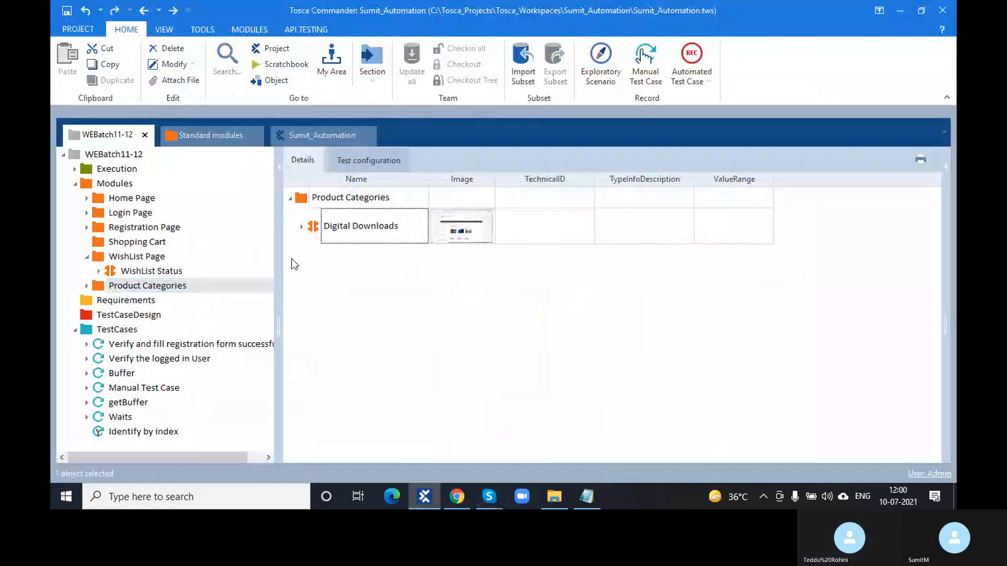
{"action": "left_click_drag", "start_coordinate": [362, 227], "coordinate": [154, 433]}
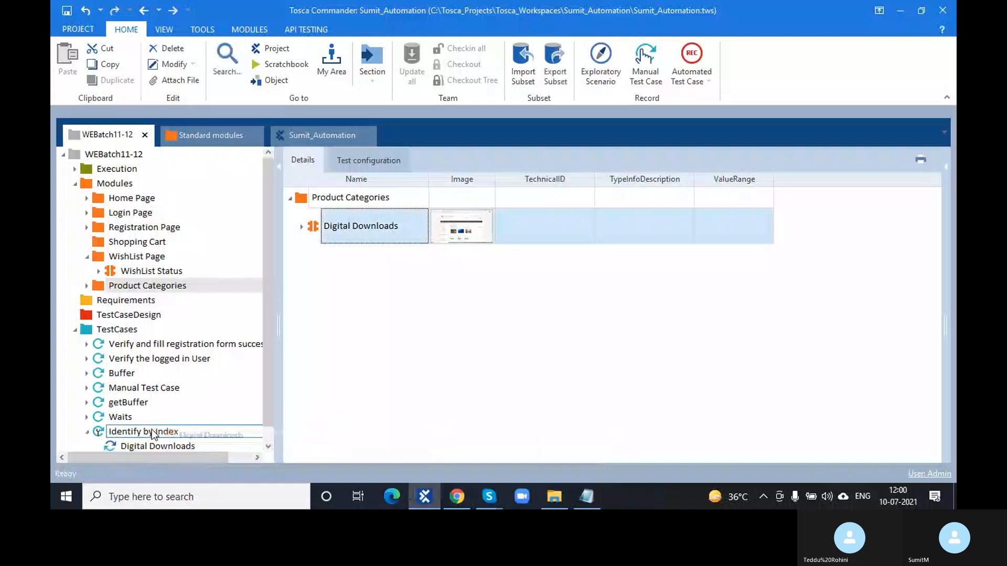
{"action": "double_click", "coordinate": [414, 226]}
{"action": "left_click", "coordinate": [413, 225]}
{"action": "left_click_drag", "start_coordinate": [414, 225], "coordinate": [346, 223]}
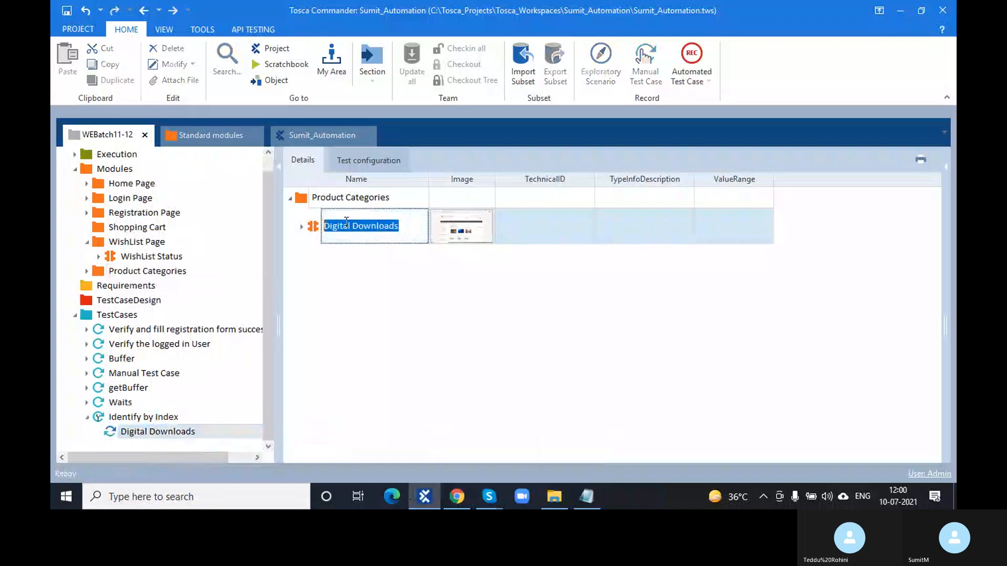
{"action": "type", "text": "A"}
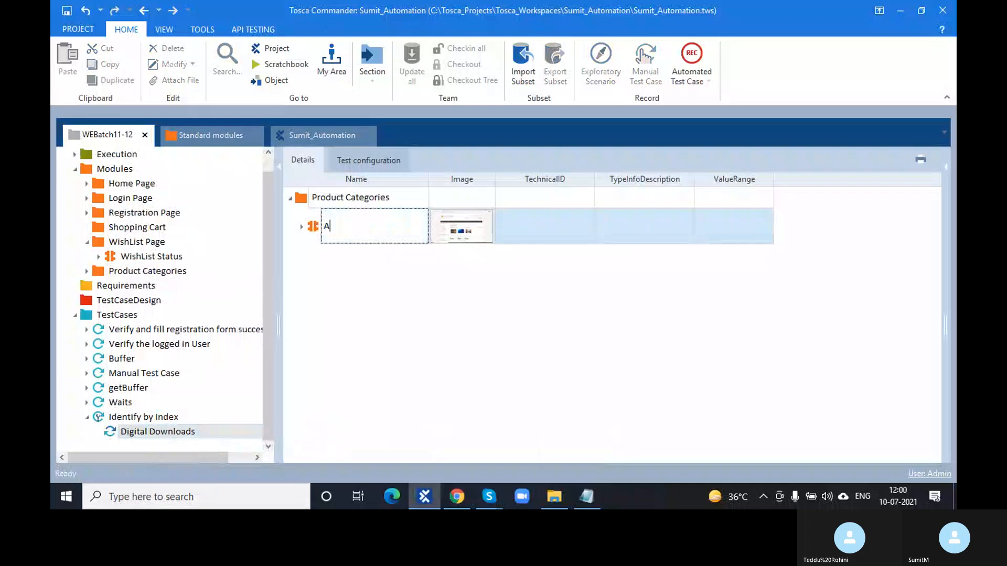
{"action": "key", "text": "BackSpace"}
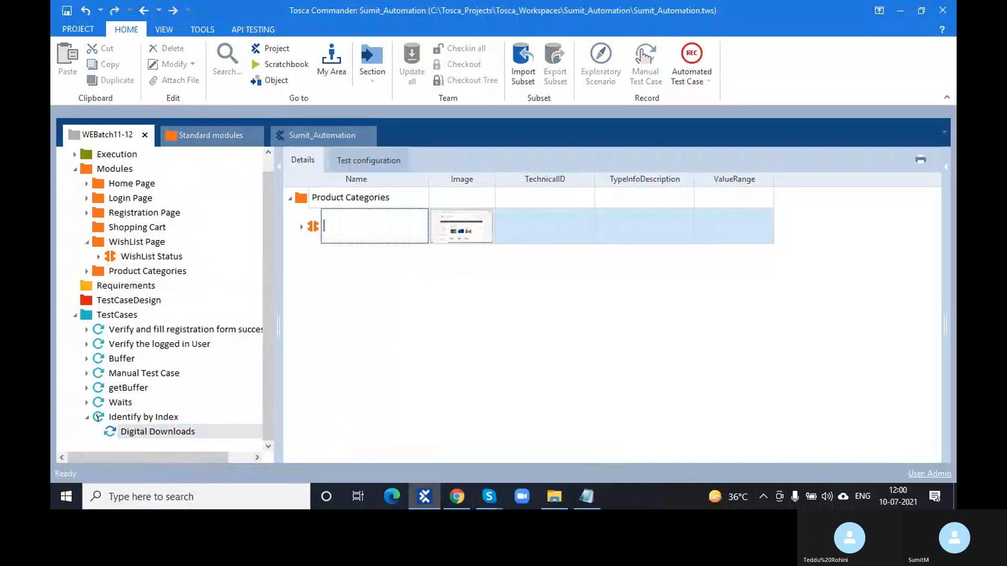
{"action": "type", "text": "Digital downloads"}
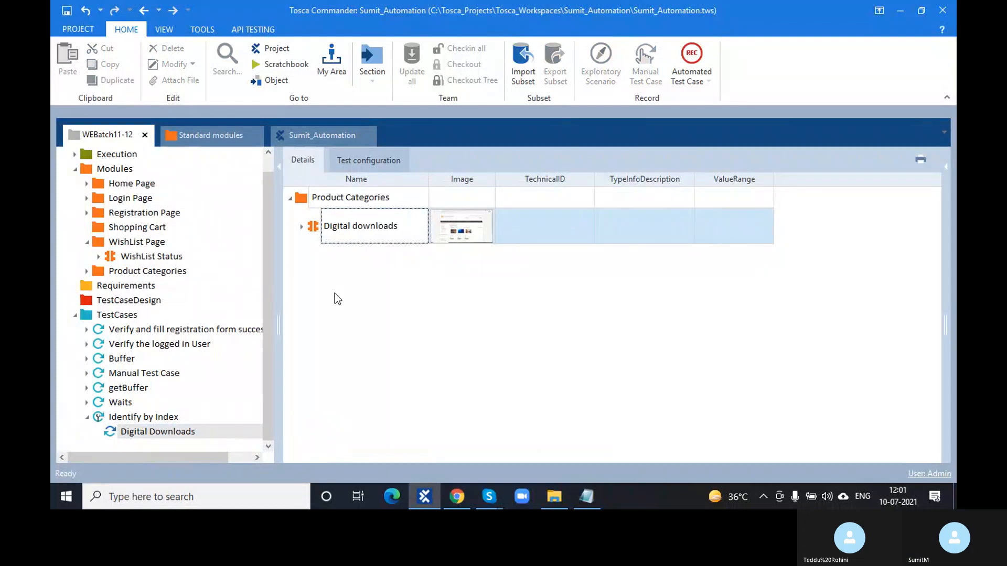
Rename the Digital Downloads test step in the Identify by Index test case as "All all products to cart".
{"action": "left_click", "coordinate": [169, 433]}
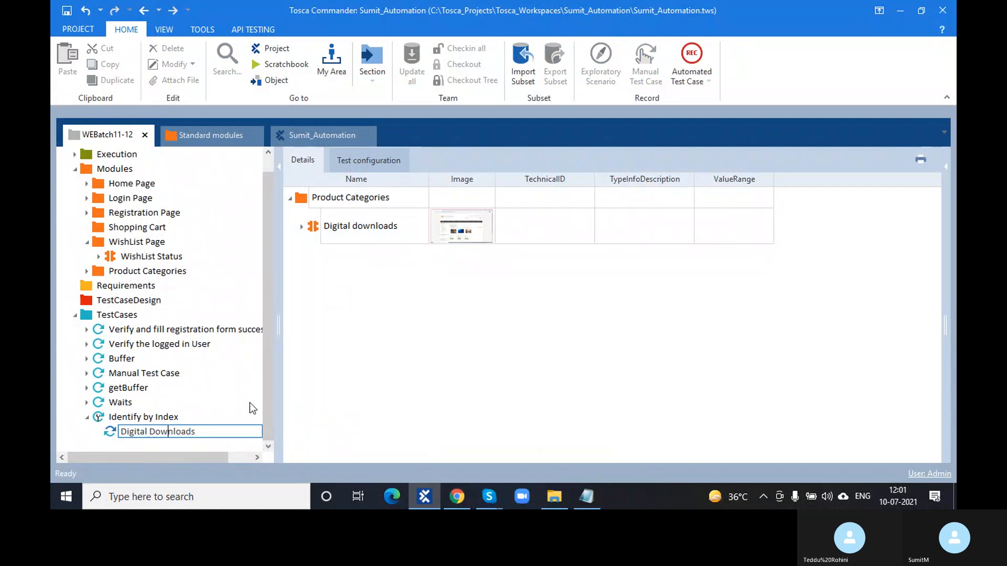
{"action": "left_click", "coordinate": [143, 418]}
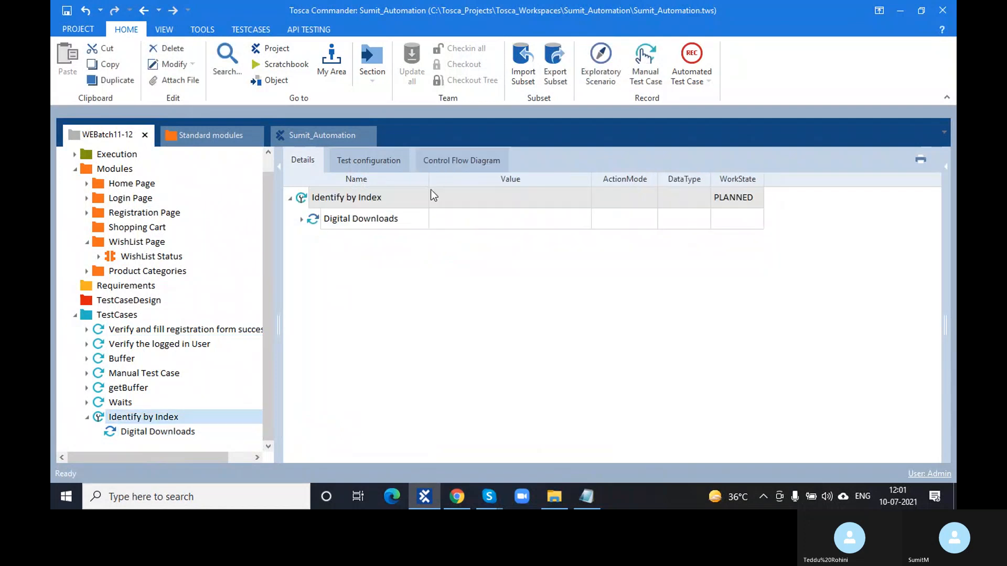
{"action": "left_click", "coordinate": [410, 218]}
{"action": "left_click", "coordinate": [411, 219]}
{"action": "left_click_drag", "start_coordinate": [411, 219], "coordinate": [318, 222]}
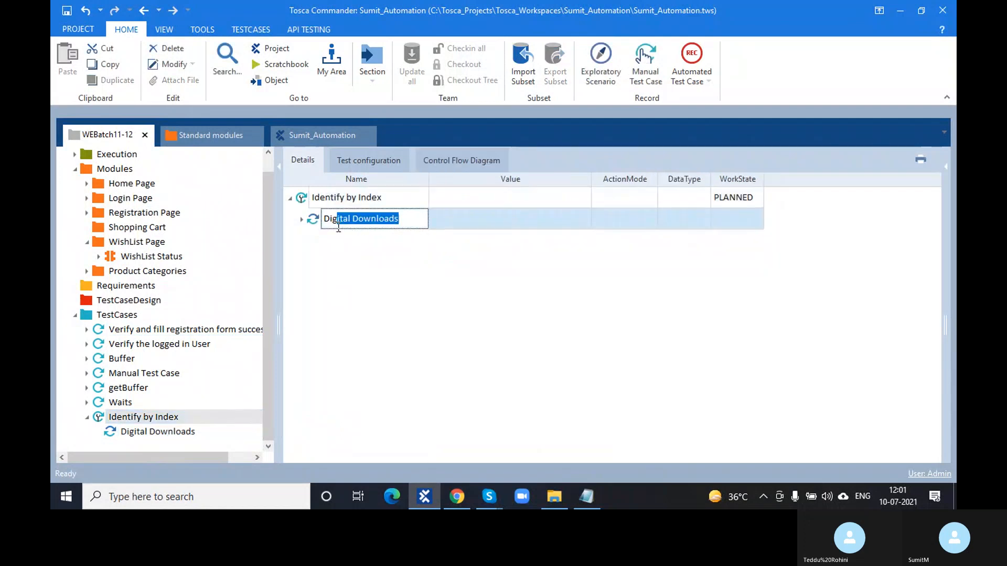
{"action": "type", "text": "All all"}
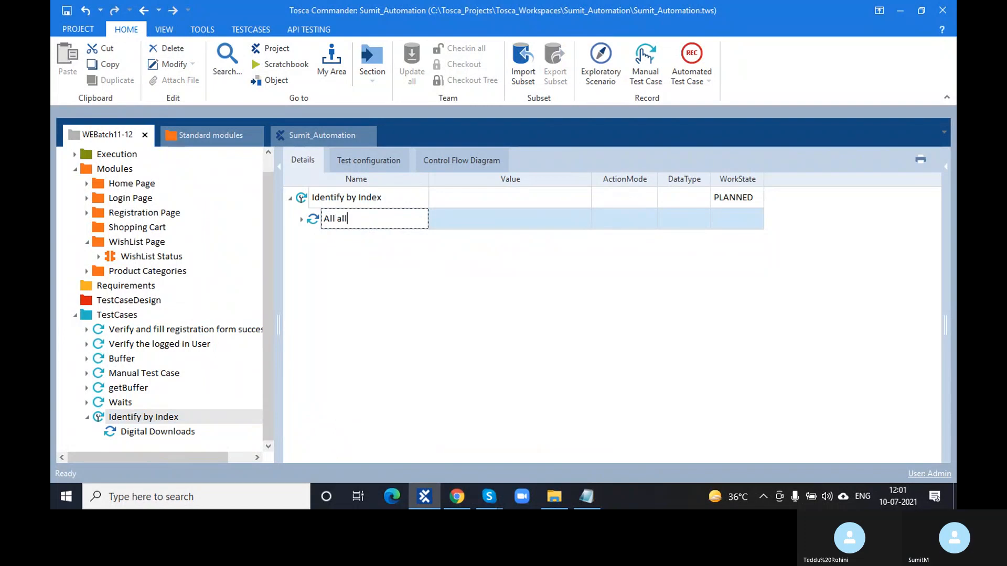
{"action": "type", "text": " products to cart"}
{"action": "key", "text": "Return"}
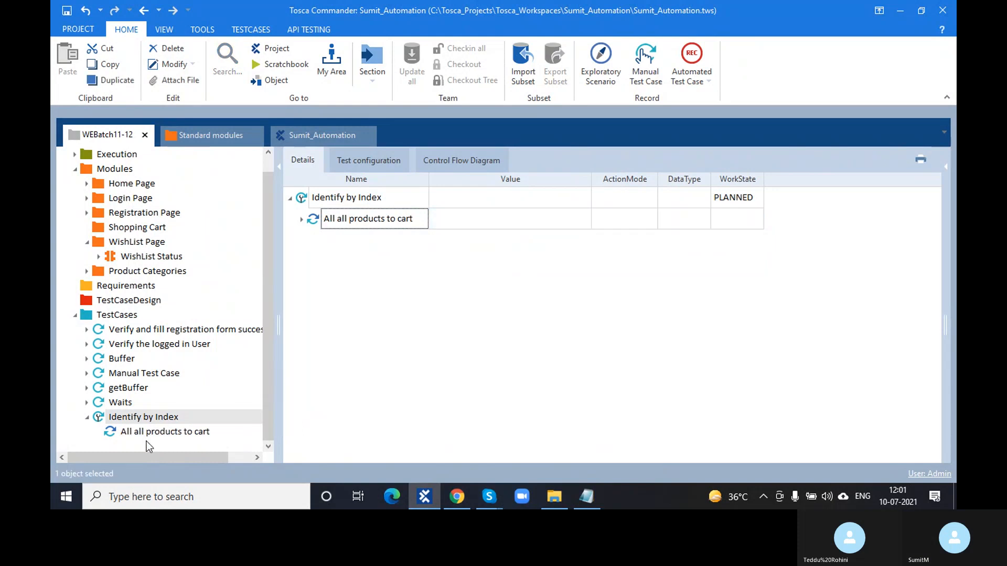
Set the values of Add to cart, Add to cart_1 and Add to cart_2 to {CLICK} in the "All all products to cart" step.
{"action": "left_click", "coordinate": [159, 434]}
{"action": "left_click", "coordinate": [441, 221]}
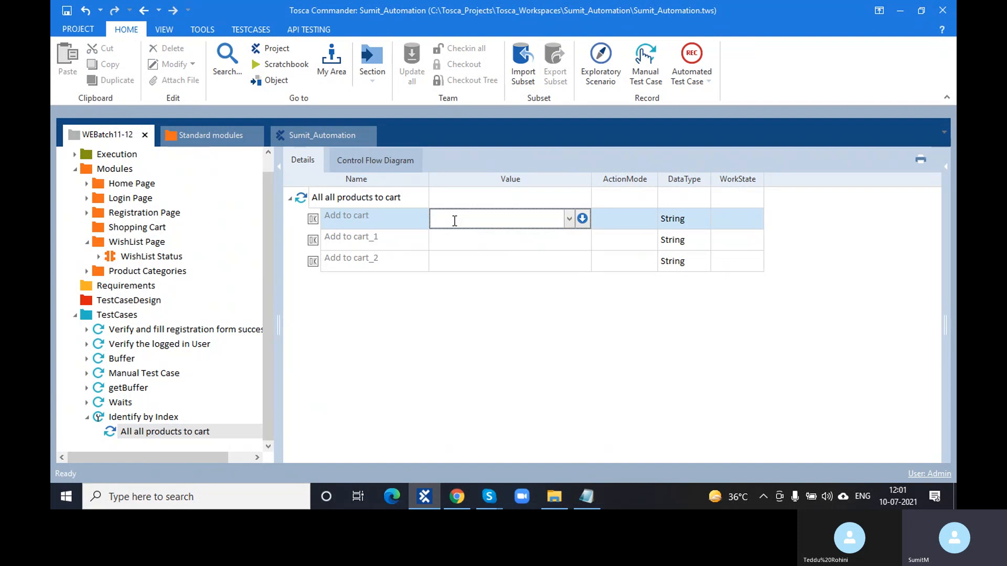
{"action": "type", "text": "{CLICKck}"}
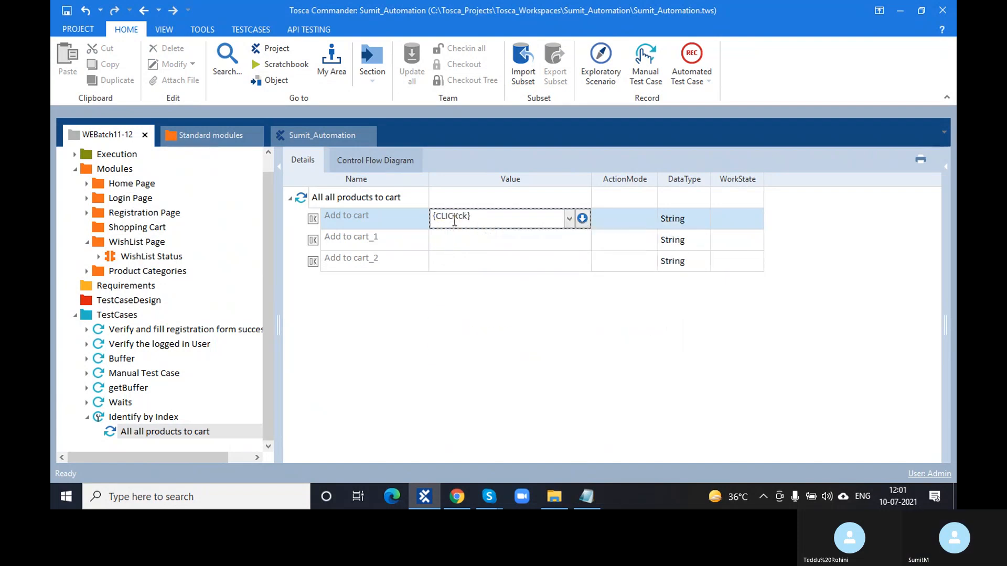
{"action": "key", "text": "BackSpace"}
{"action": "key", "text": "BackSpace"}
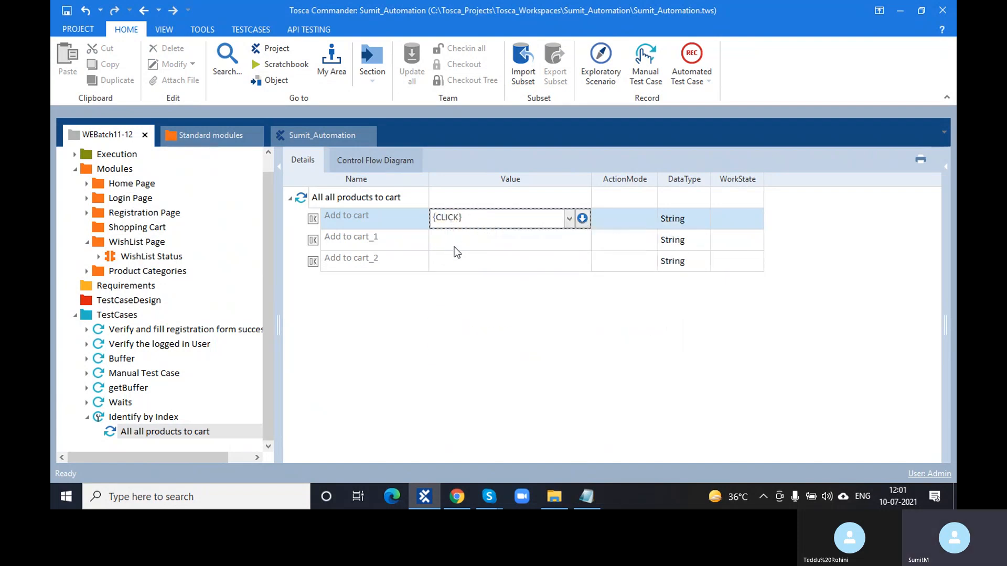
{"action": "left_click", "coordinate": [456, 242]}
{"action": "type", "text": "{Cli"}
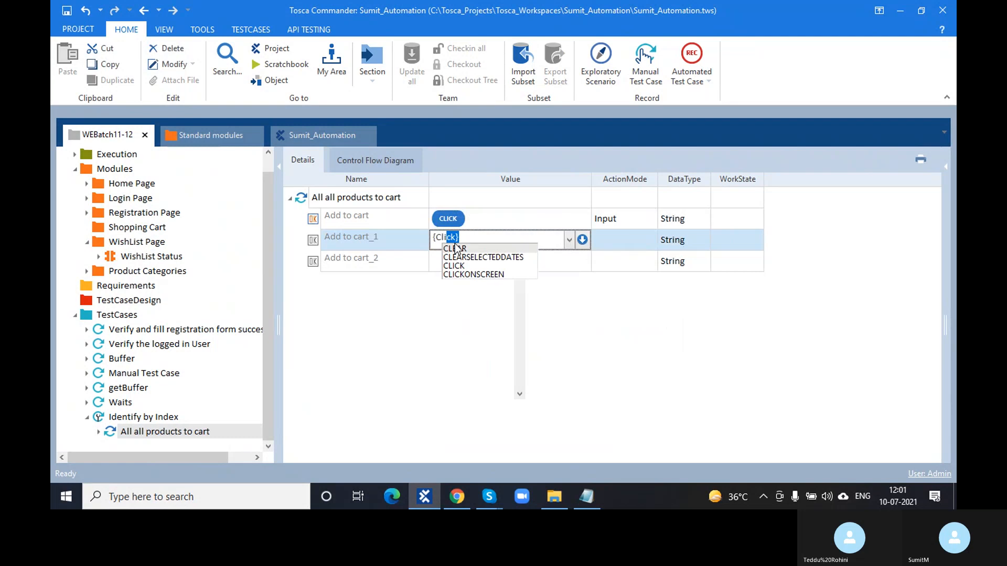
{"action": "type", "text": "ck}"}
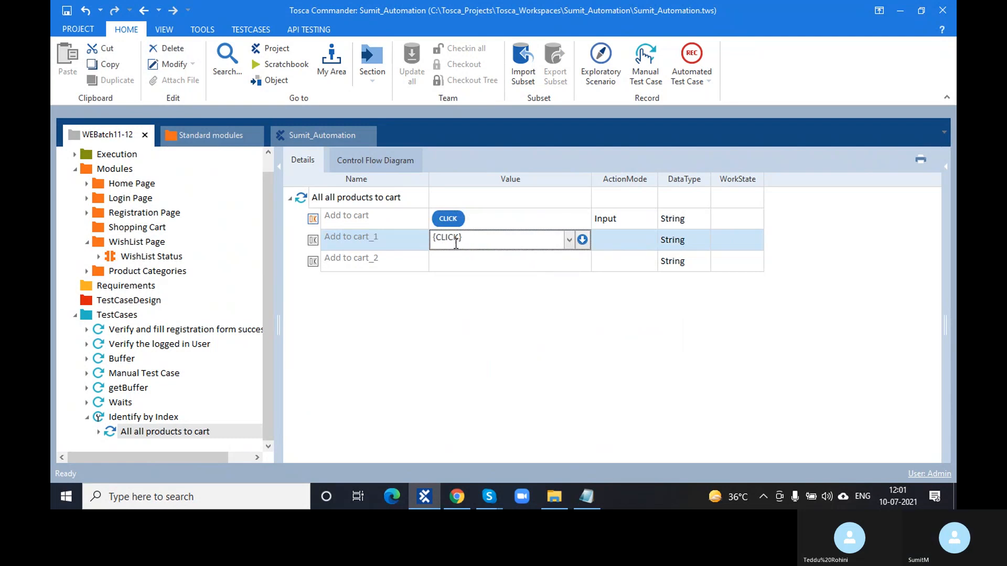
{"action": "left_click", "coordinate": [462, 261]}
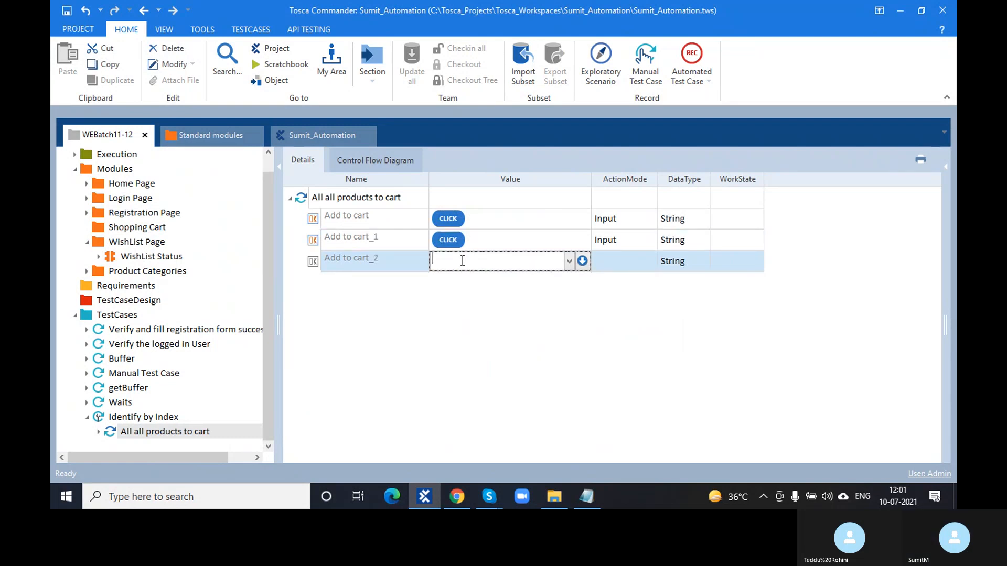
{"action": "type", "text": "{Click}"}
{"action": "left_click", "coordinate": [464, 338]}
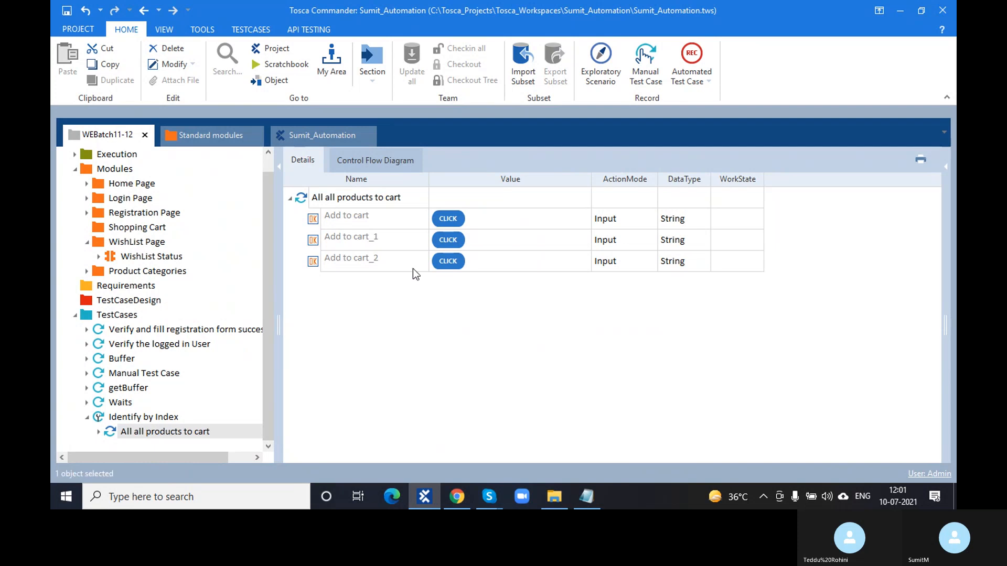
Run the "All all products to cart" step in the ScratchBook against the shop page and close the results window.
{"action": "left_click", "coordinate": [456, 499]}
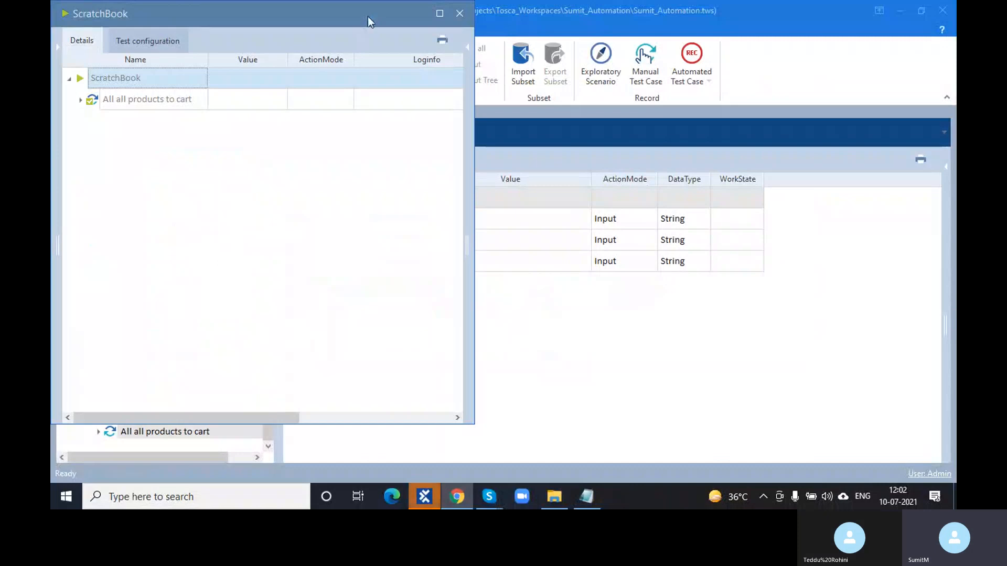
{"action": "left_click_drag", "start_coordinate": [371, 18], "coordinate": [379, 36]}
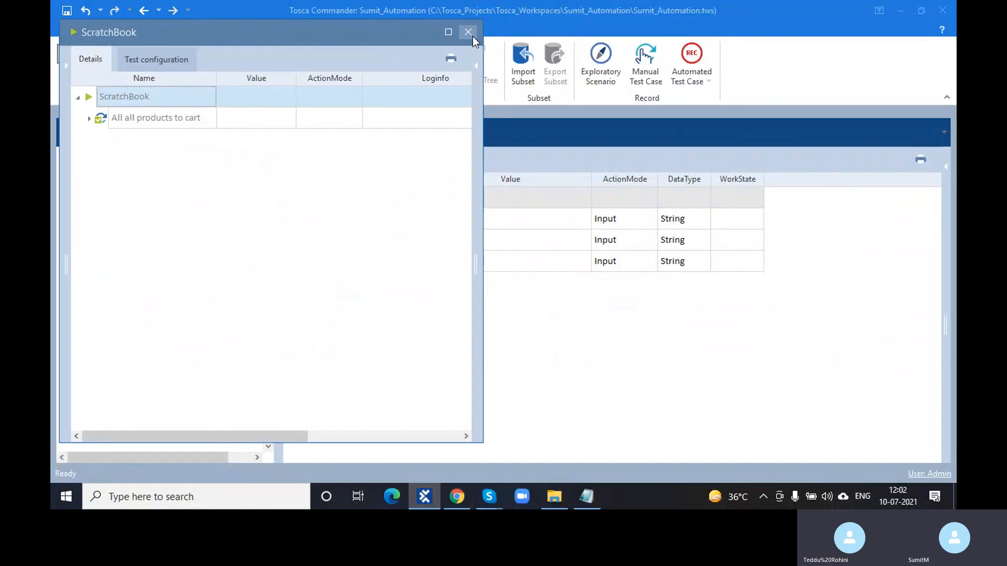
{"action": "left_click", "coordinate": [473, 36]}
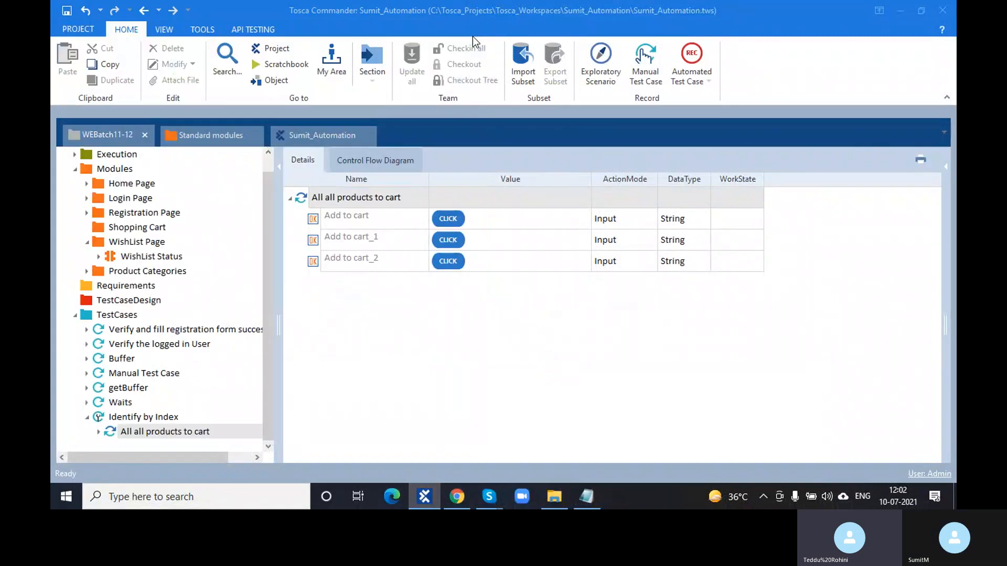
Clear the {CLICK} values of Add to cart and Add to cart_2 in the "All all products to cart" step.
{"action": "left_click", "coordinate": [338, 240]}
{"action": "left_click", "coordinate": [316, 221]}
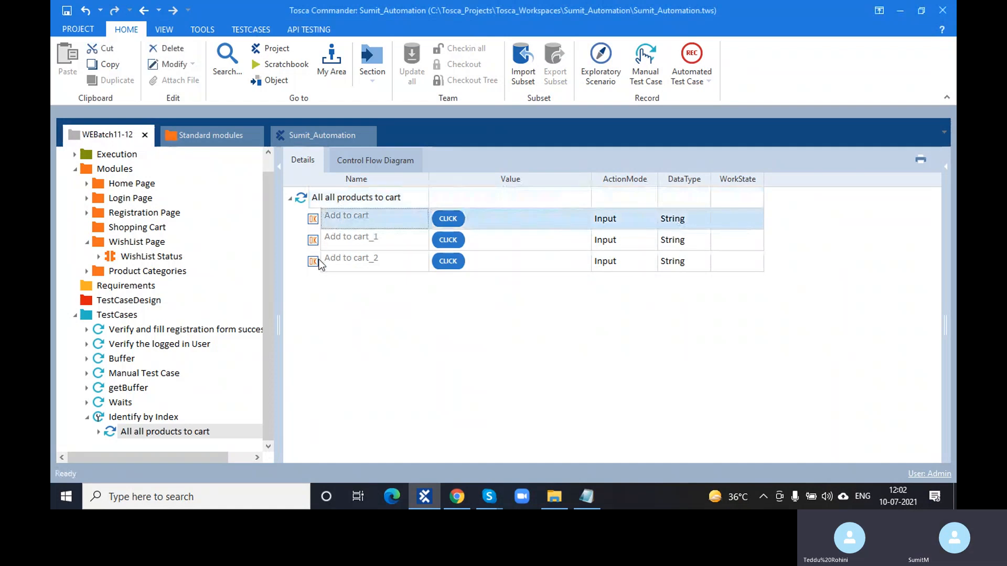
{"action": "left_click", "coordinate": [317, 260], "text": "ctrl"}
{"action": "key", "text": "Delete"}
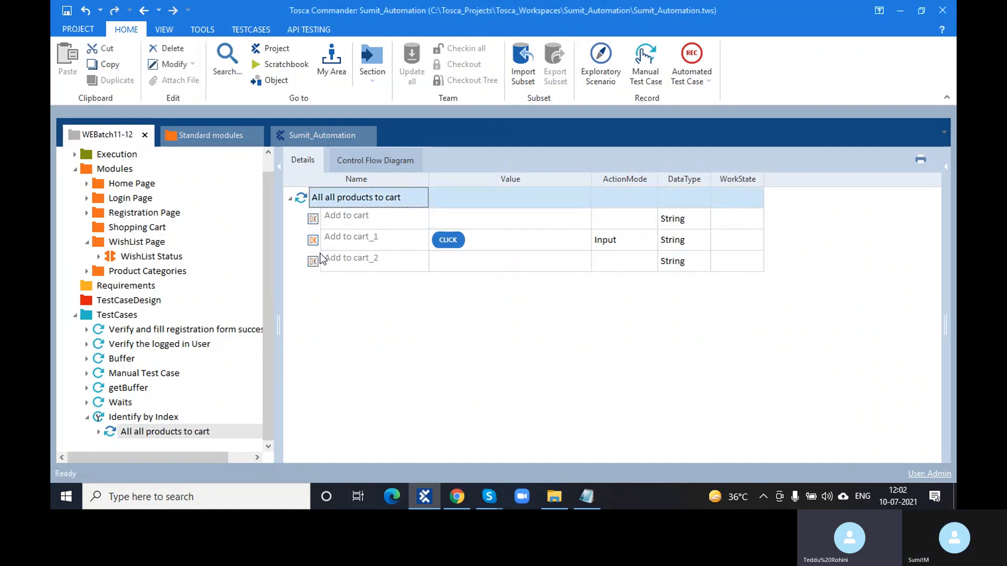
{"action": "left_click", "coordinate": [317, 246]}
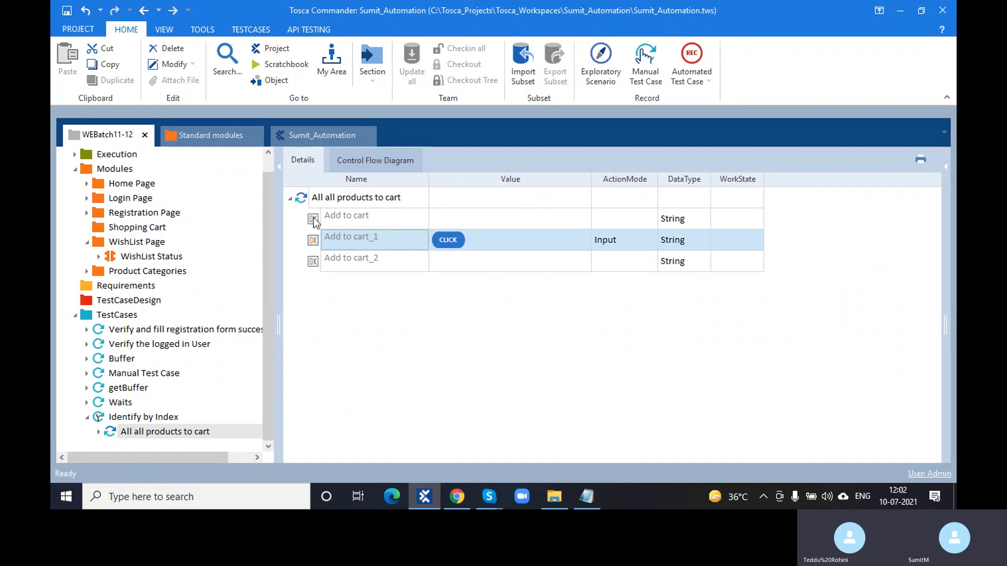
Run the "All all products to cart" step in the ScratchBook with only Add to cart_1 active and close the results window.
{"action": "left_click", "coordinate": [303, 198]}
{"action": "key", "text": "F6"}
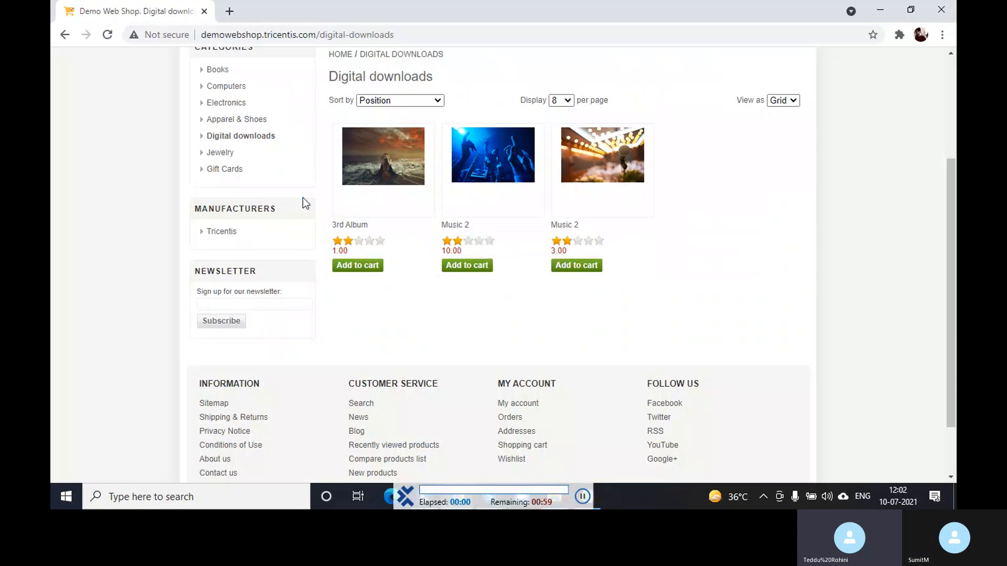
{"action": "left_click", "coordinate": [463, 266]}
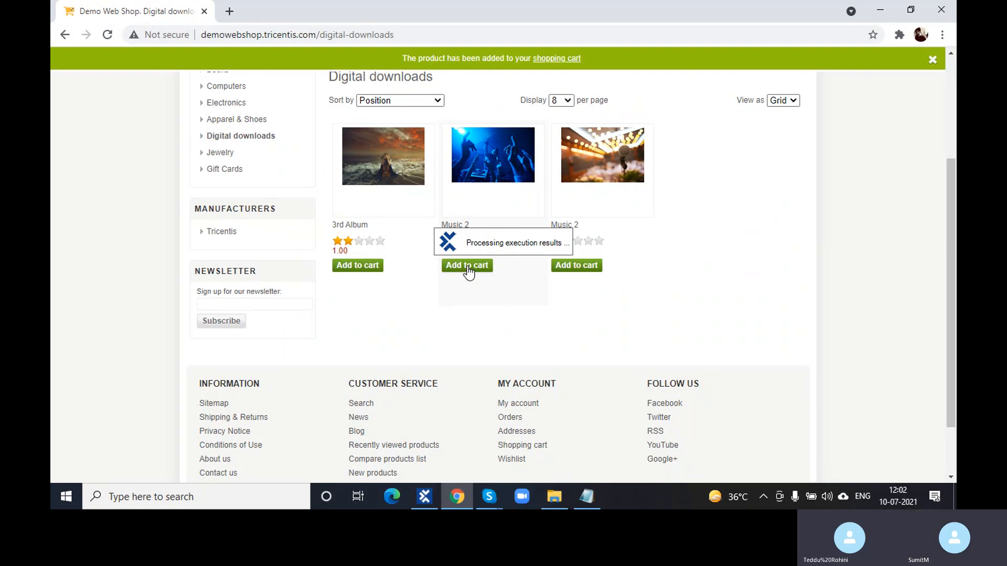
{"action": "left_click", "coordinate": [425, 496]}
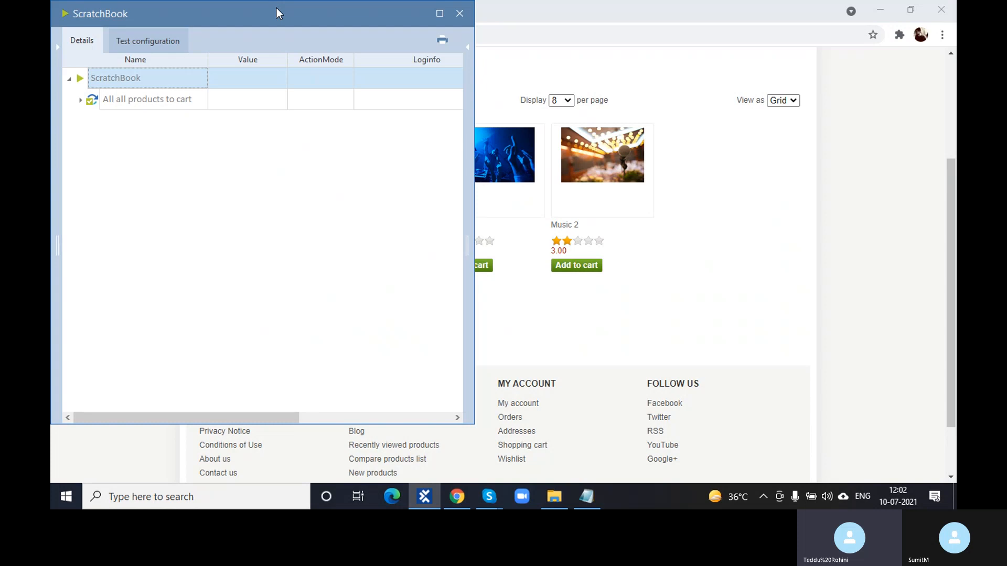
{"action": "left_click_drag", "start_coordinate": [276, 8], "coordinate": [279, 20]}
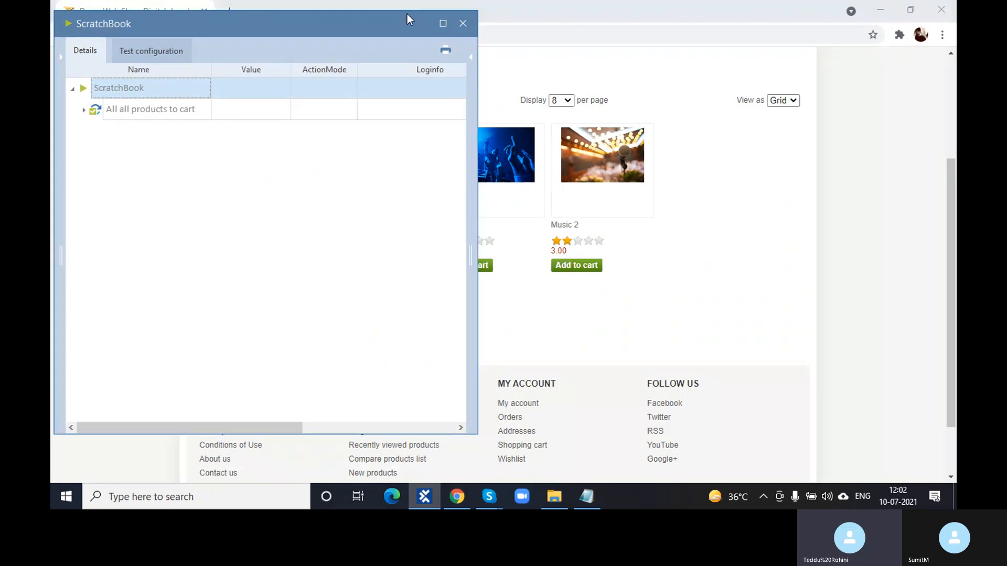
{"action": "left_click", "coordinate": [463, 26]}
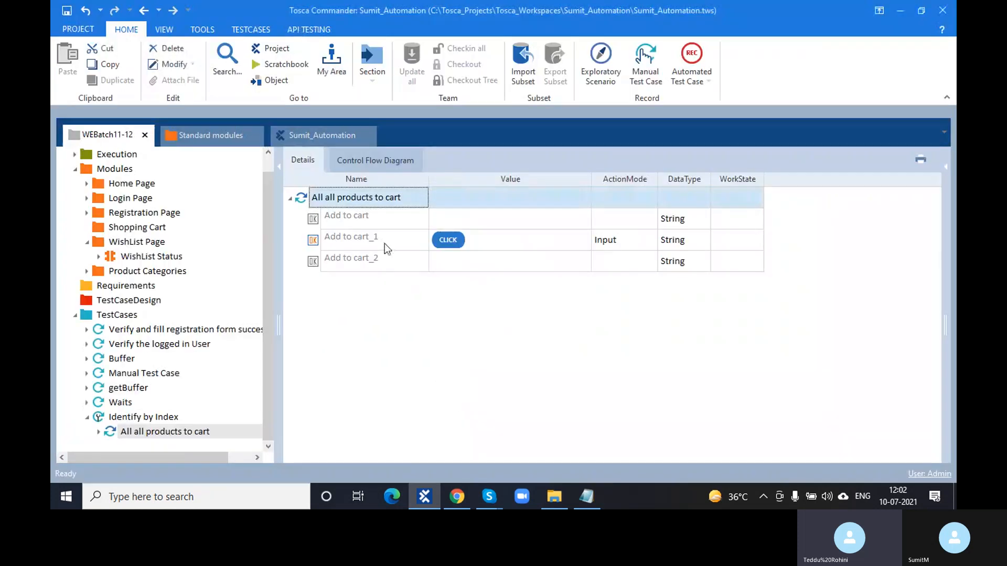
{"action": "left_click", "coordinate": [385, 244]}
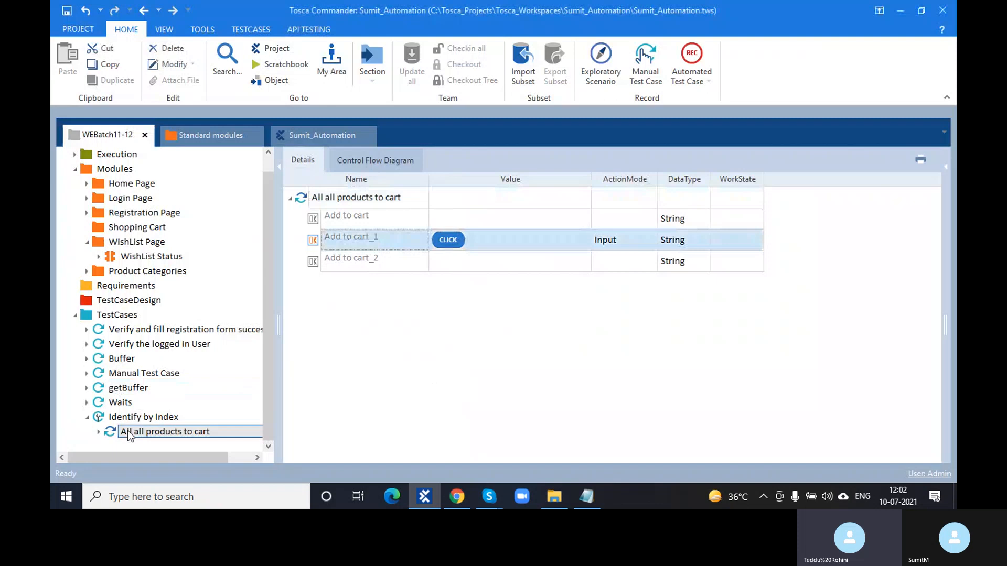
{"action": "right_click", "coordinate": [112, 434]}
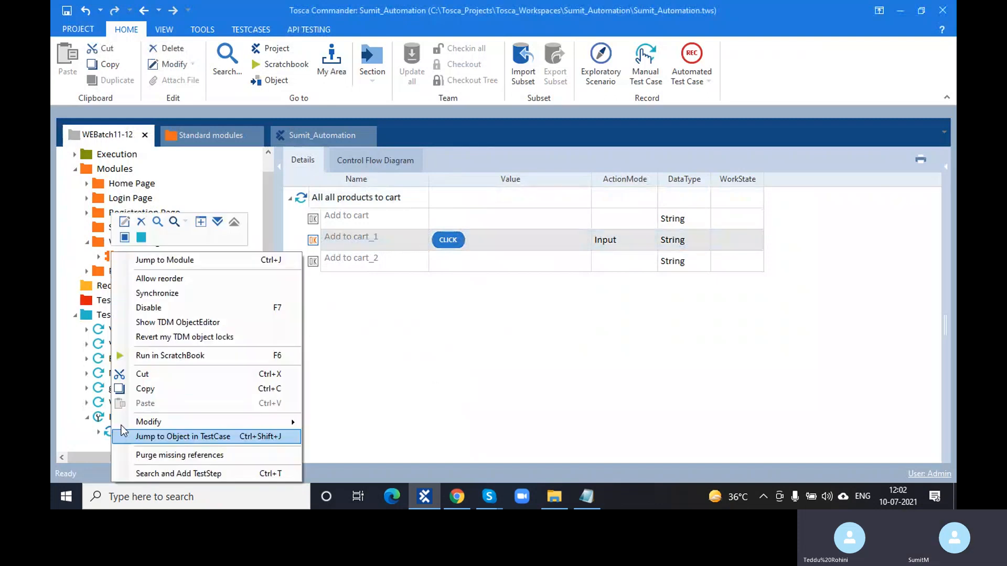
{"action": "left_click", "coordinate": [317, 322]}
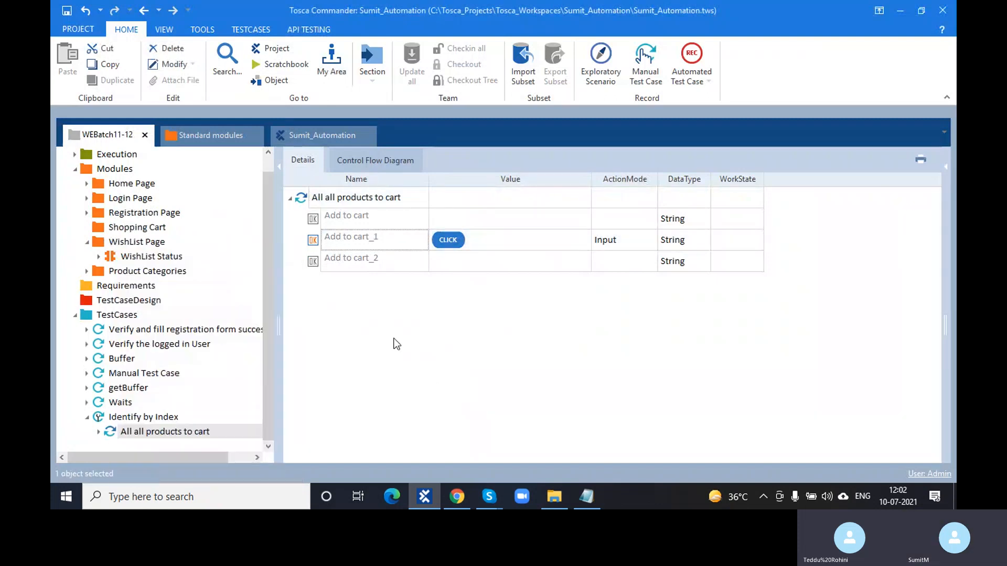
{"action": "left_click", "coordinate": [395, 240]}
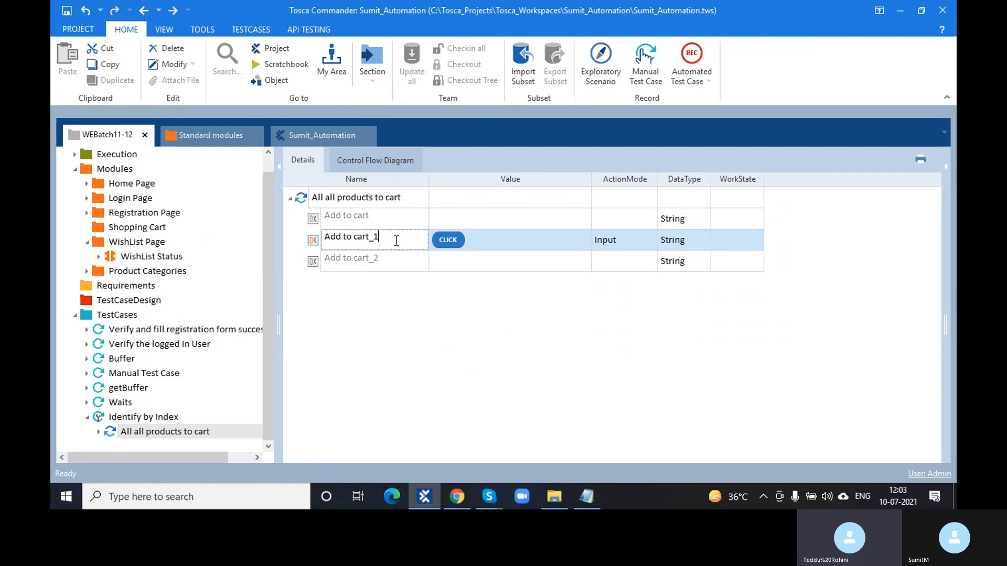
Open the Product Categories folder and expand the Digital downloads module to list its attributes.
{"action": "left_click", "coordinate": [173, 257]}
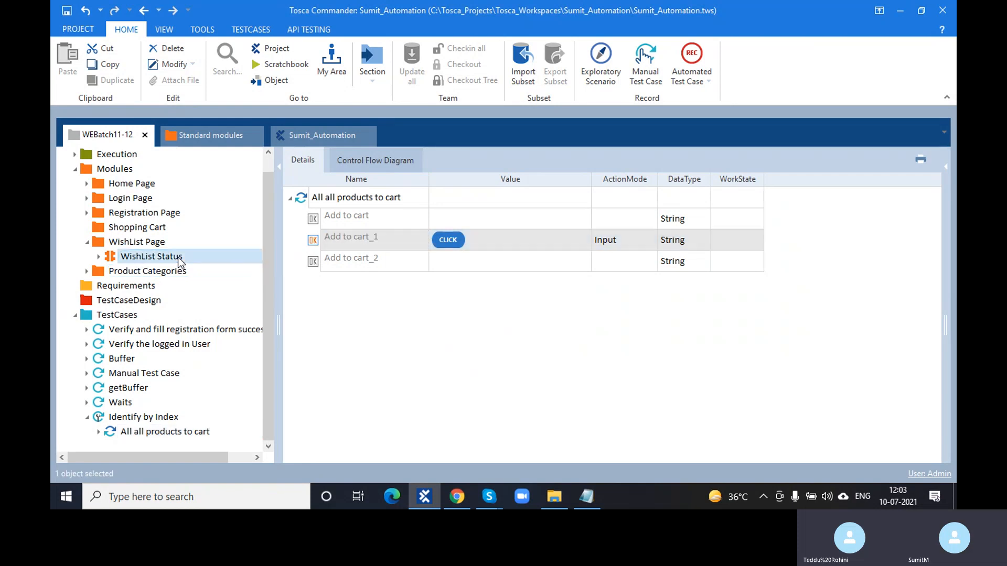
{"action": "left_click", "coordinate": [114, 271]}
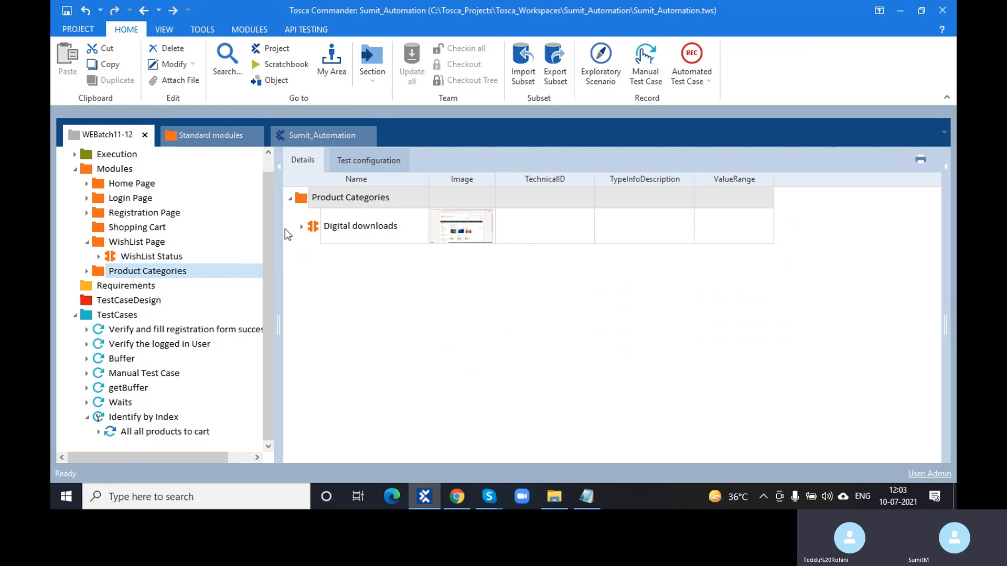
{"action": "left_click", "coordinate": [302, 227]}
Try renaming the Digital downloads module's second button as Add to cart_2 and its third as Add to cart_4.
{"action": "left_click", "coordinate": [394, 274]}
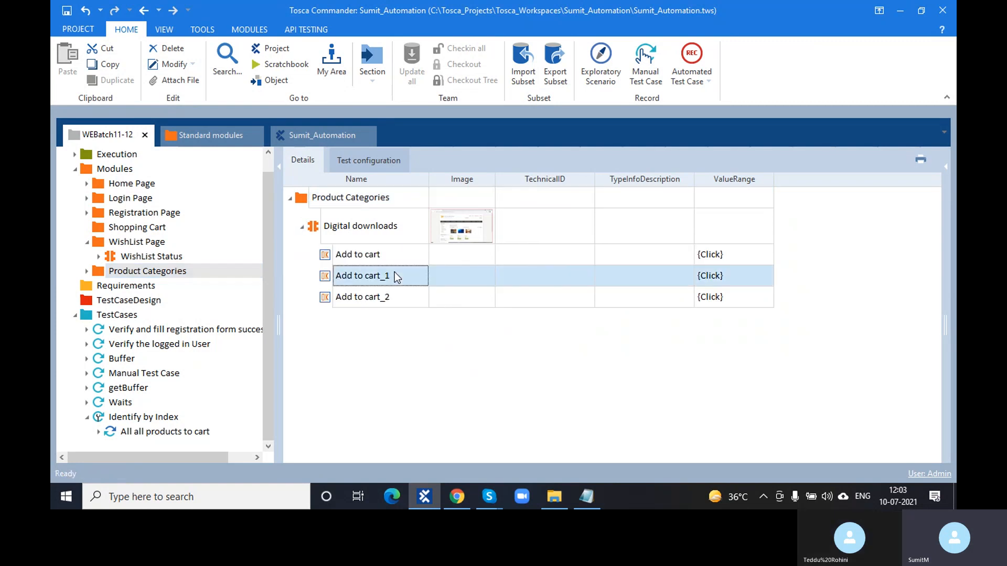
{"action": "left_click", "coordinate": [395, 274]}
{"action": "key", "text": "BackSpace"}
{"action": "type", "text": "2"}
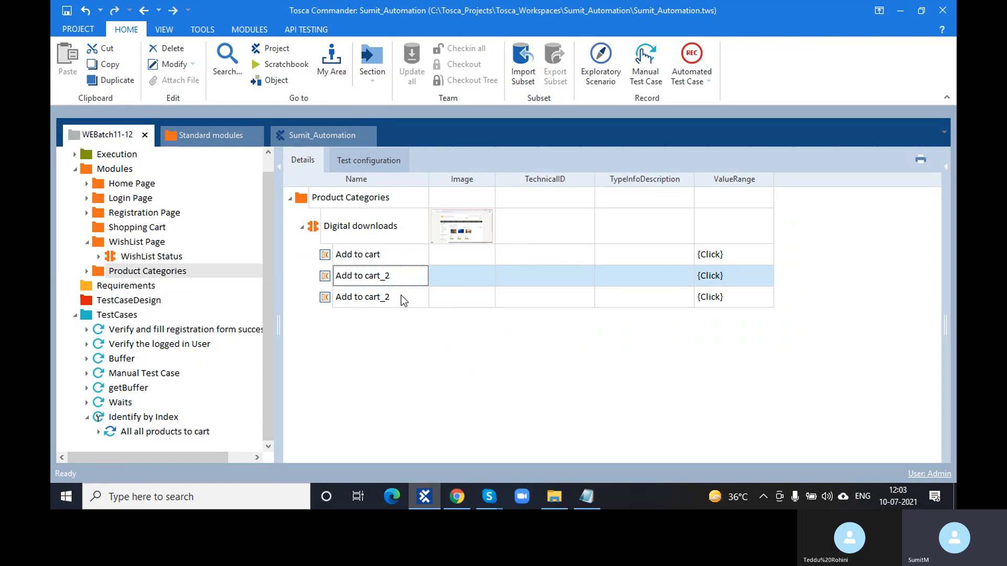
{"action": "left_click", "coordinate": [398, 298]}
{"action": "left_click", "coordinate": [397, 297]}
{"action": "key", "text": "BackSpace"}
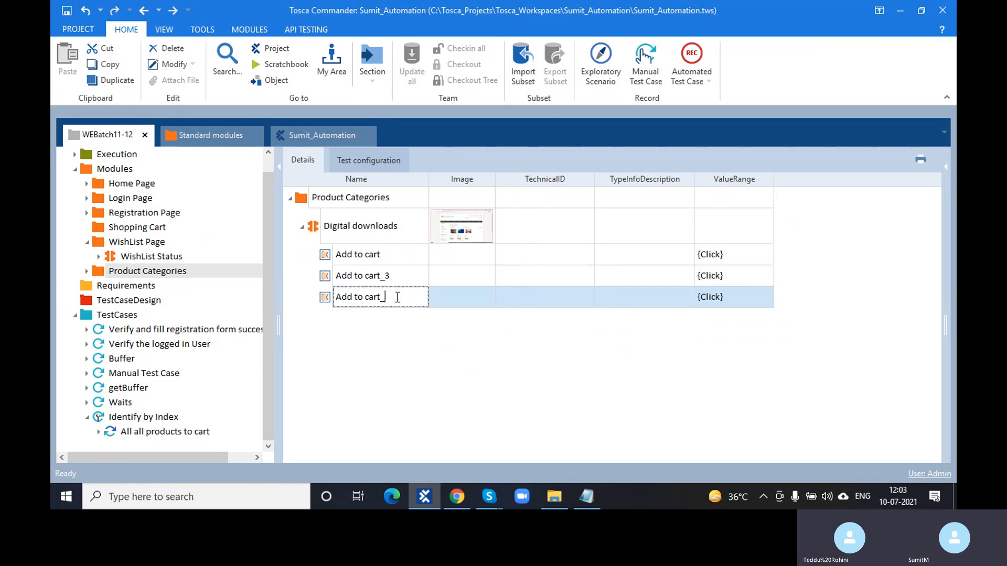
{"action": "type", "text": "3"}
{"action": "key", "text": "BackSpace"}
{"action": "type", "text": "4"}
Rename the second and third buttons of the Digital downloads module as Add to cart_2 and Add to cart_3.
{"action": "double_click", "coordinate": [395, 275]}
{"action": "left_click", "coordinate": [395, 275]}
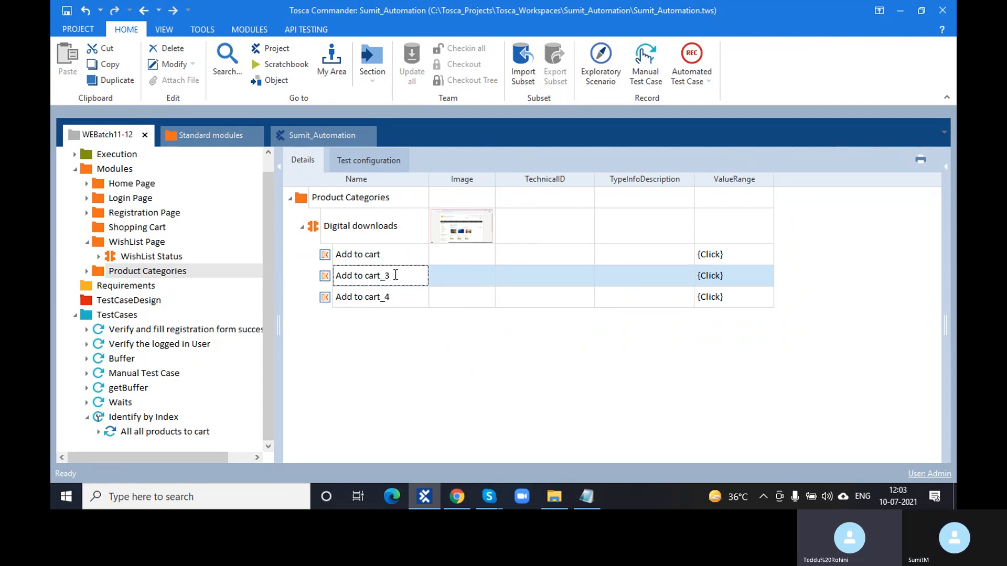
{"action": "key", "text": "BackSpace"}
{"action": "type", "text": "2"}
{"action": "double_click", "coordinate": [395, 296]}
{"action": "left_click", "coordinate": [396, 296]}
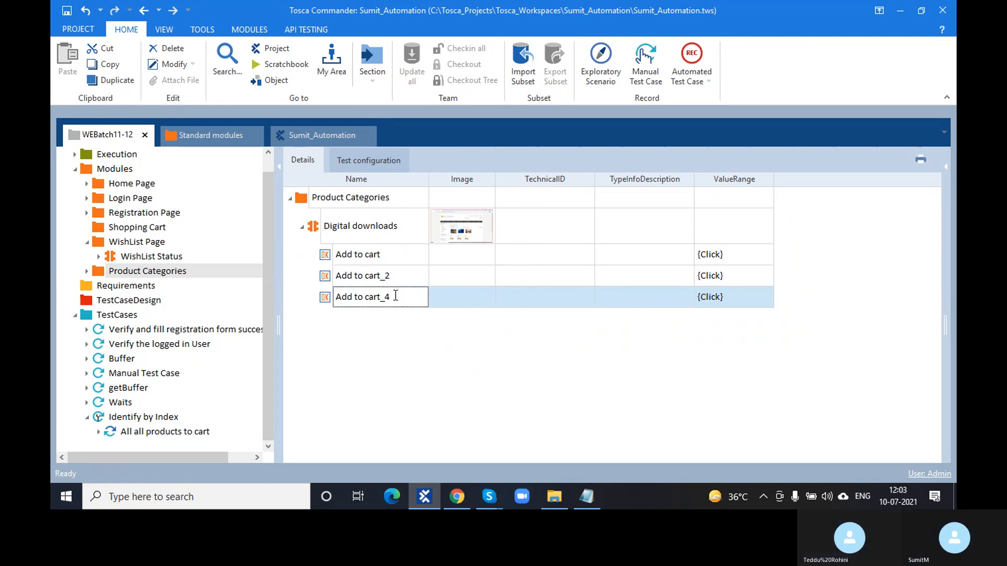
{"action": "key", "text": "BackSpace"}
{"action": "type", "text": "3"}
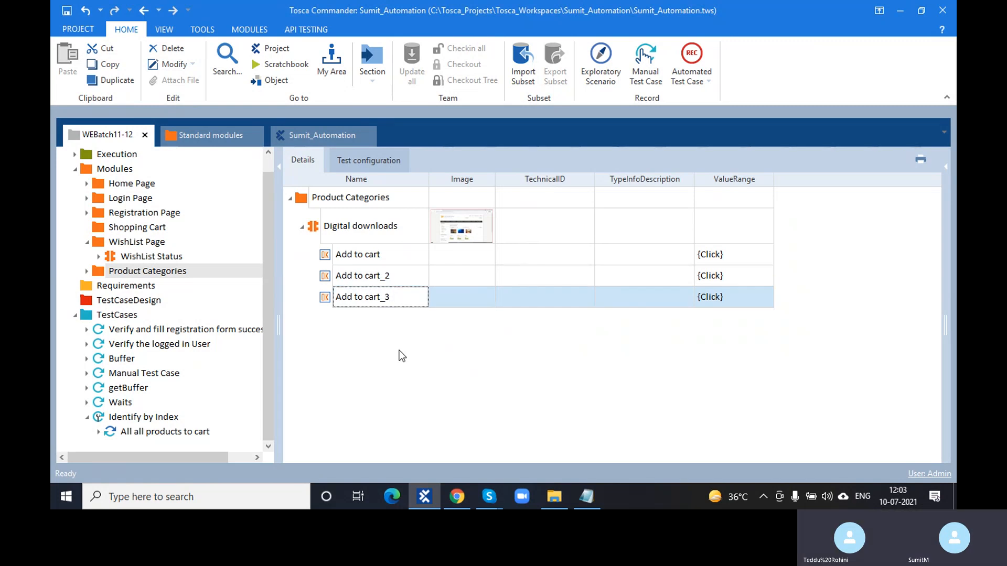
{"action": "left_click", "coordinate": [398, 351]}
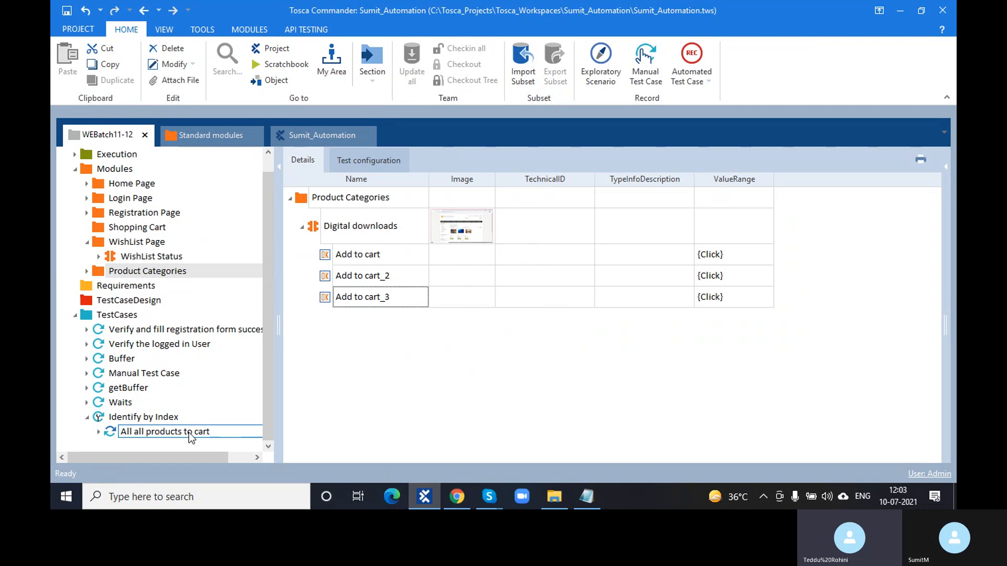
Compare the button names in the "All all products to cart" step with the Digital downloads page in Chrome.
{"action": "key", "text": "Return"}
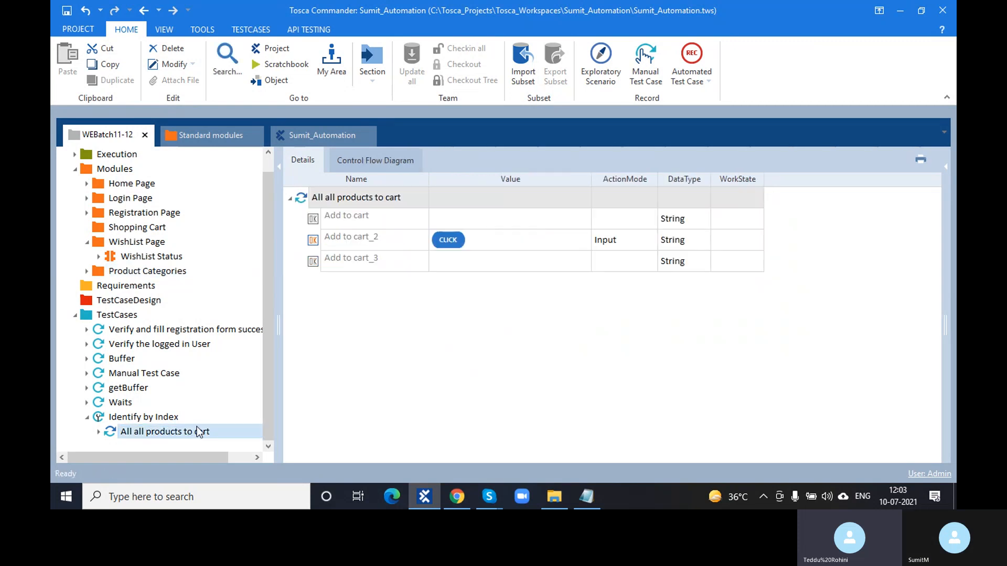
{"action": "left_click", "coordinate": [315, 224]}
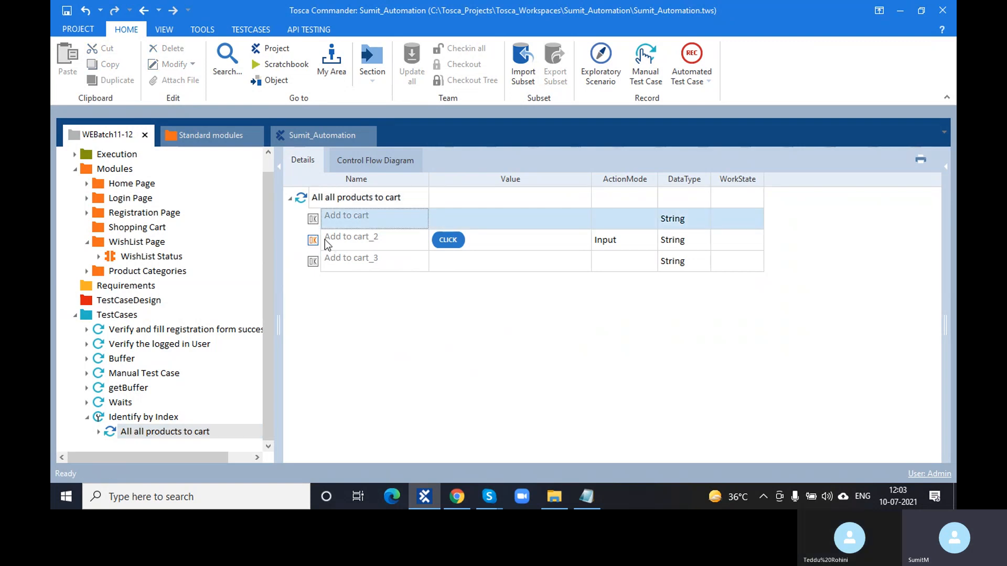
{"action": "left_click", "coordinate": [457, 497]}
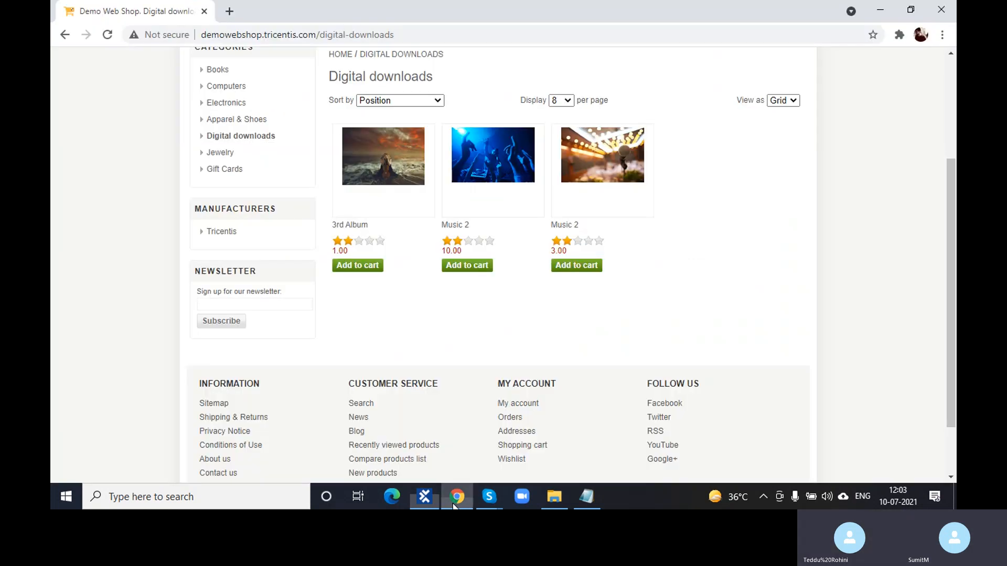
{"action": "left_click", "coordinate": [423, 498]}
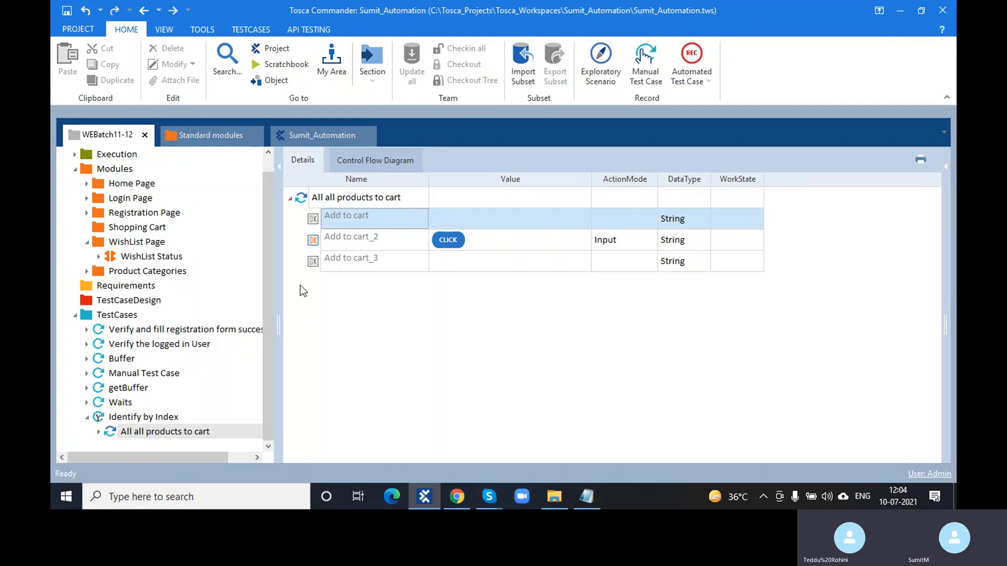
Shorten the Title property of the Digital downloads module to "Demo Web Shop" by removing the page-specific part.
{"action": "left_click", "coordinate": [162, 273]}
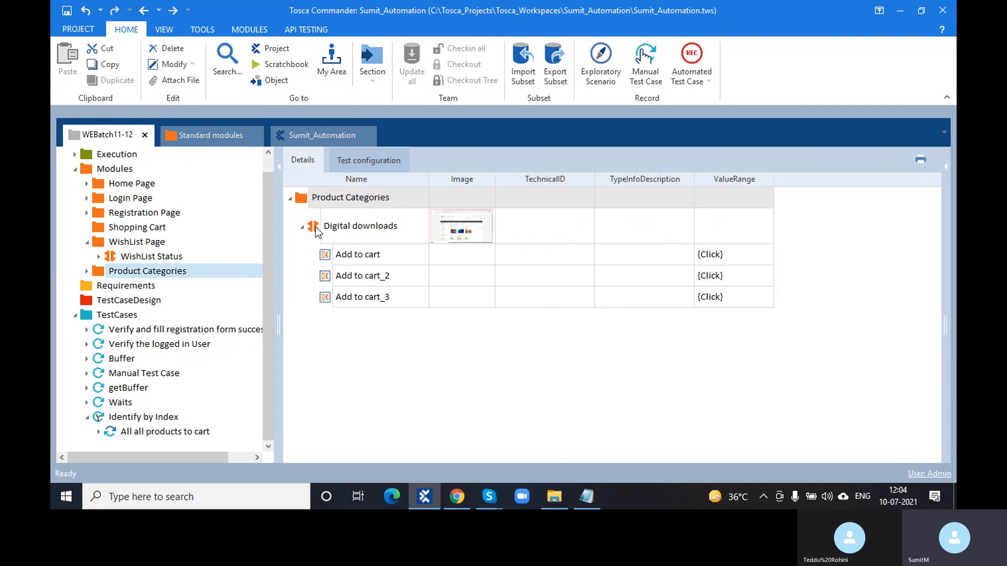
{"action": "left_click", "coordinate": [386, 226]}
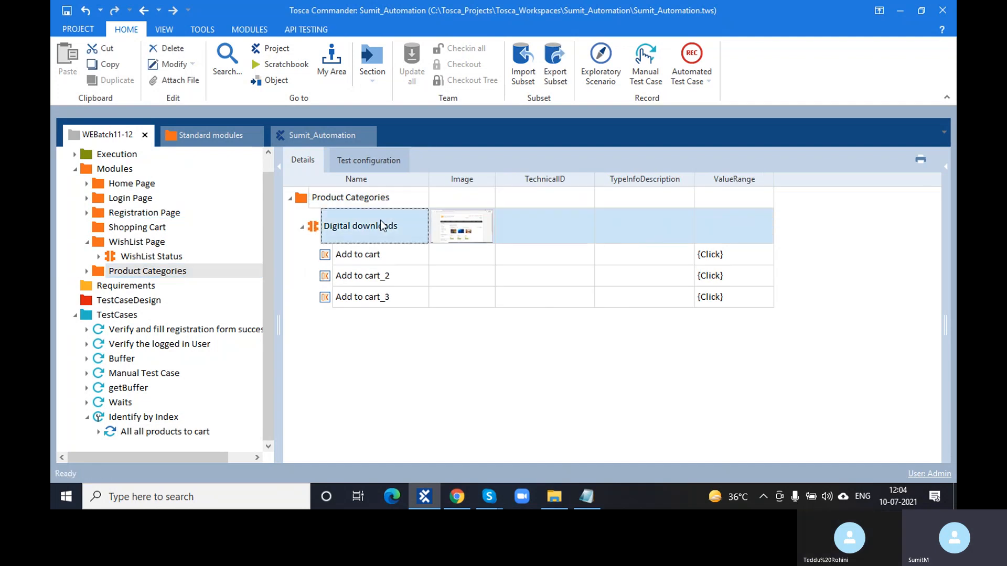
{"action": "left_click", "coordinate": [946, 174]}
{"action": "left_click", "coordinate": [835, 446]}
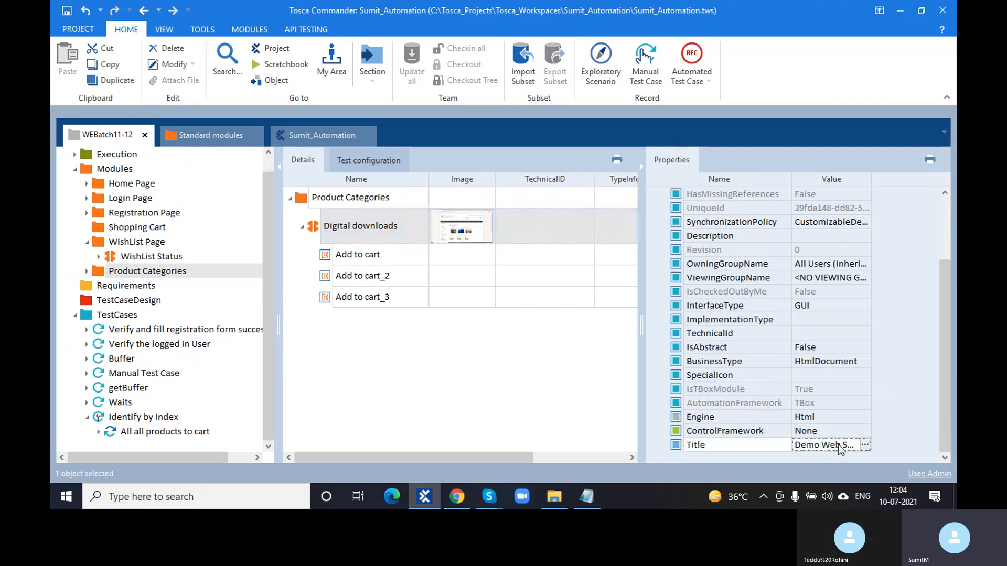
{"action": "left_click", "coordinate": [865, 445]}
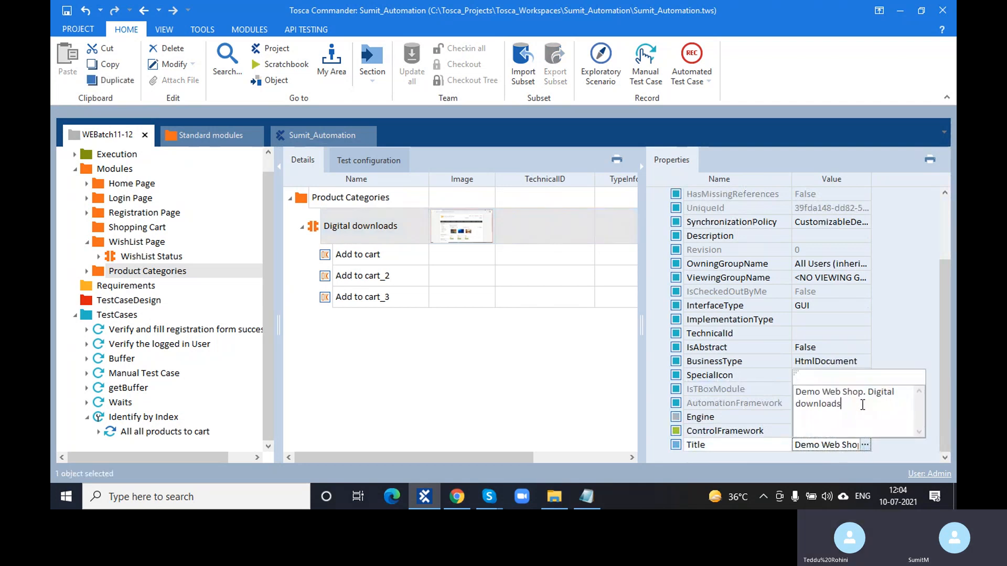
{"action": "left_click_drag", "start_coordinate": [861, 405], "coordinate": [861, 393]}
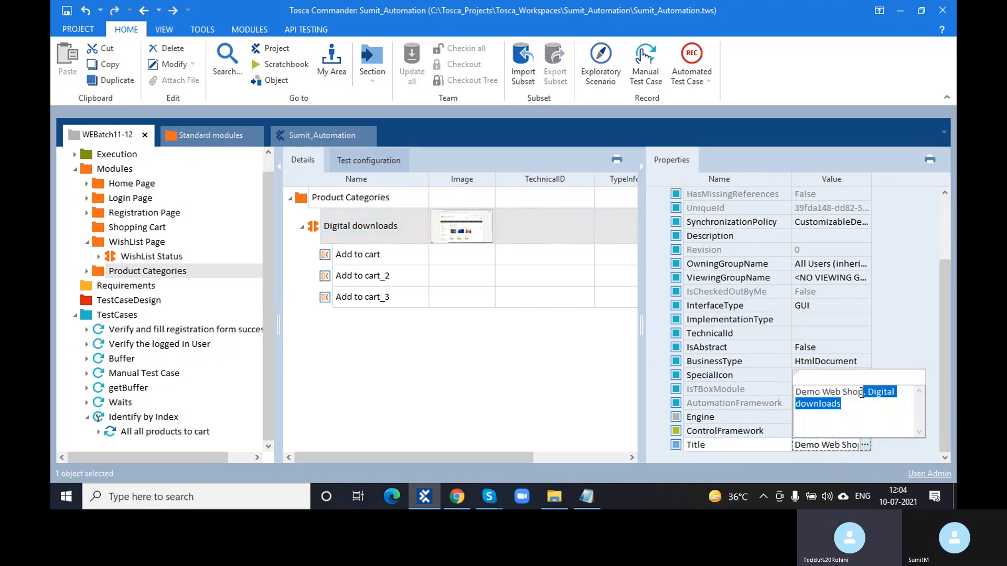
{"action": "key", "text": "BackSpace"}
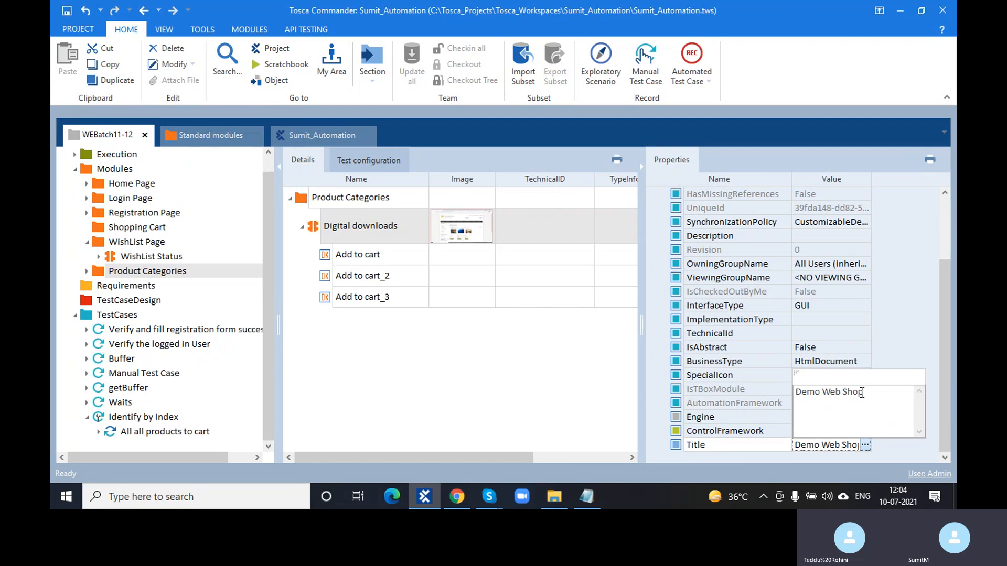
{"action": "left_click", "coordinate": [427, 423]}
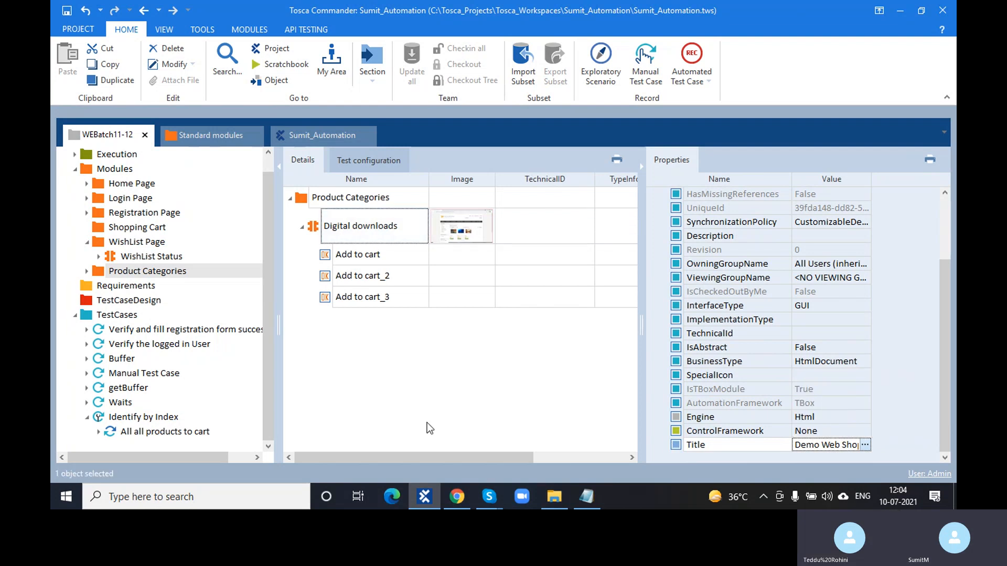
Open the "All all products to cart" step, then switch to Chrome and open the Demo Web Shop's Apparel & Shoes category page.
{"action": "left_click", "coordinate": [202, 433]}
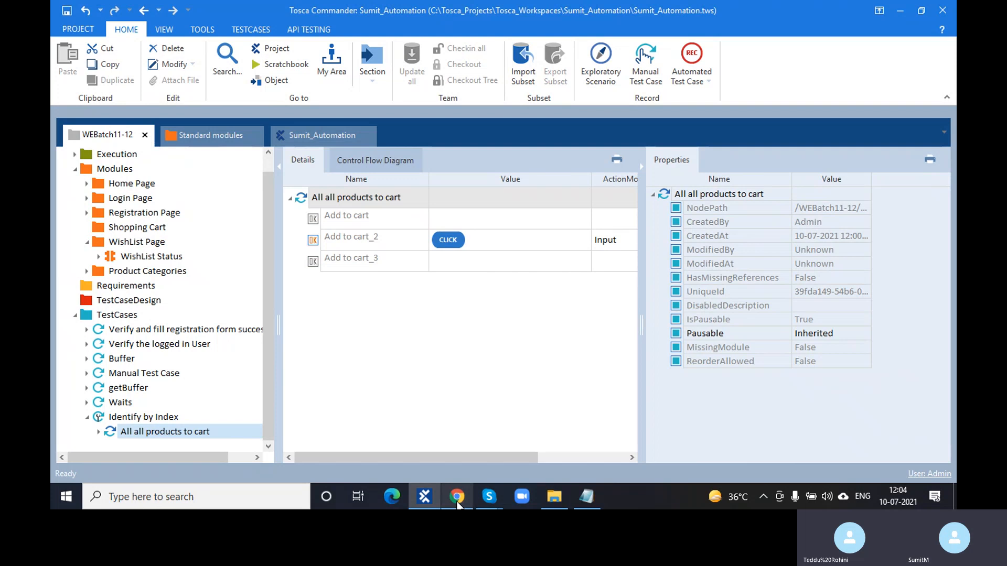
{"action": "left_click", "coordinate": [457, 496]}
{"action": "scroll", "coordinate": [443, 241], "scroll_direction": "up", "scroll_amount": 3}
{"action": "mouse_move", "coordinate": [414, 186]}
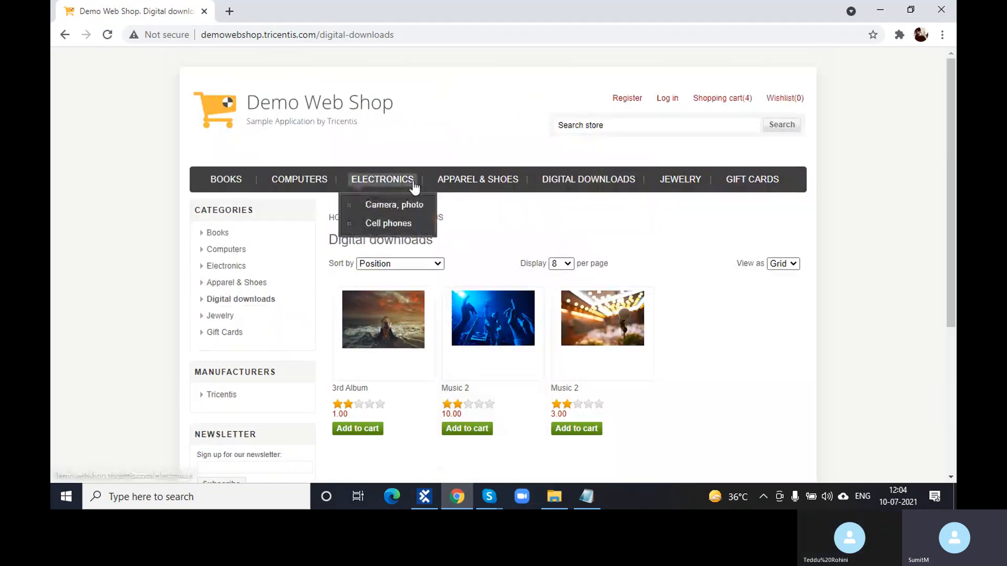
{"action": "left_click", "coordinate": [662, 186]}
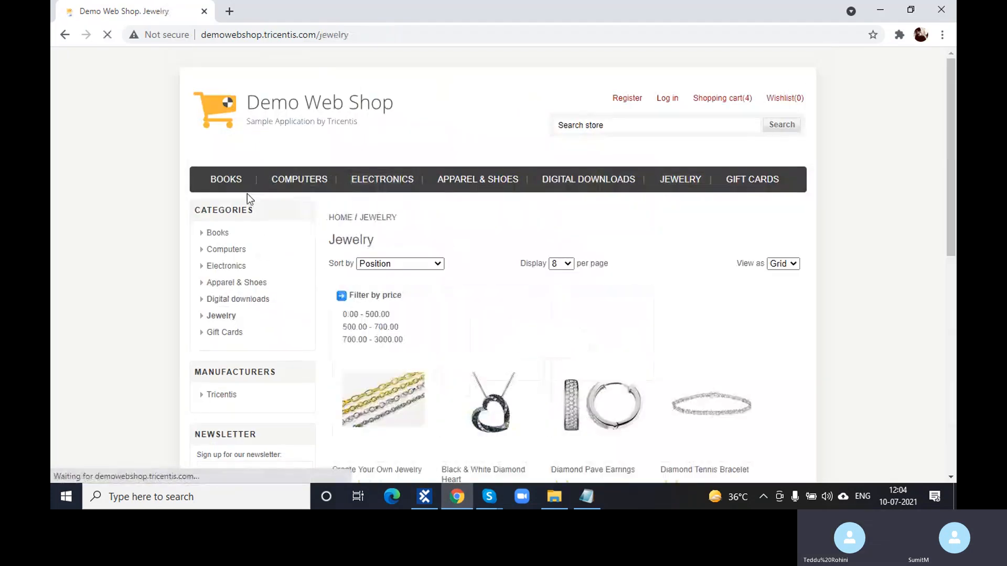
{"action": "left_click", "coordinate": [470, 183]}
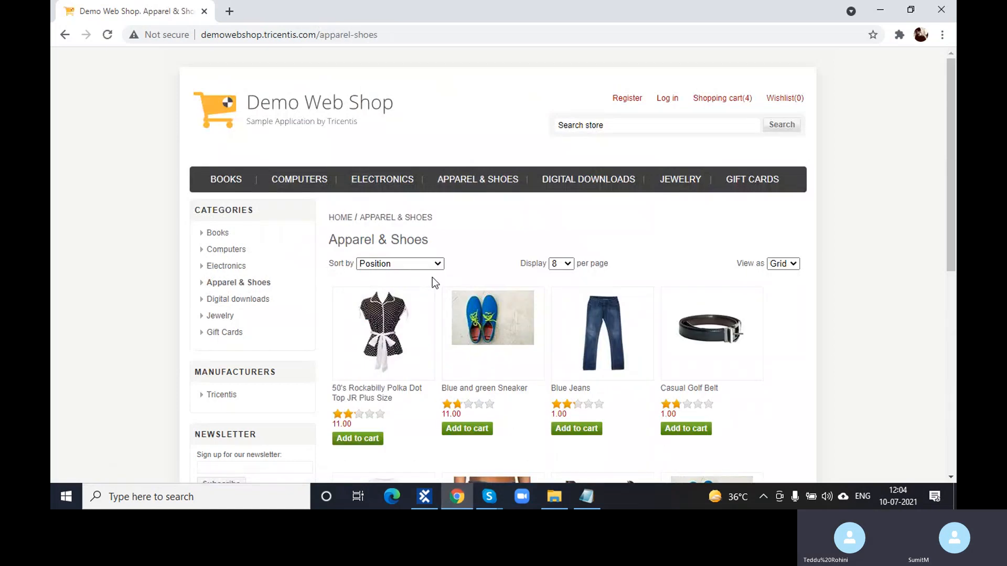
{"action": "scroll", "coordinate": [432, 278], "scroll_direction": "down", "scroll_amount": 3}
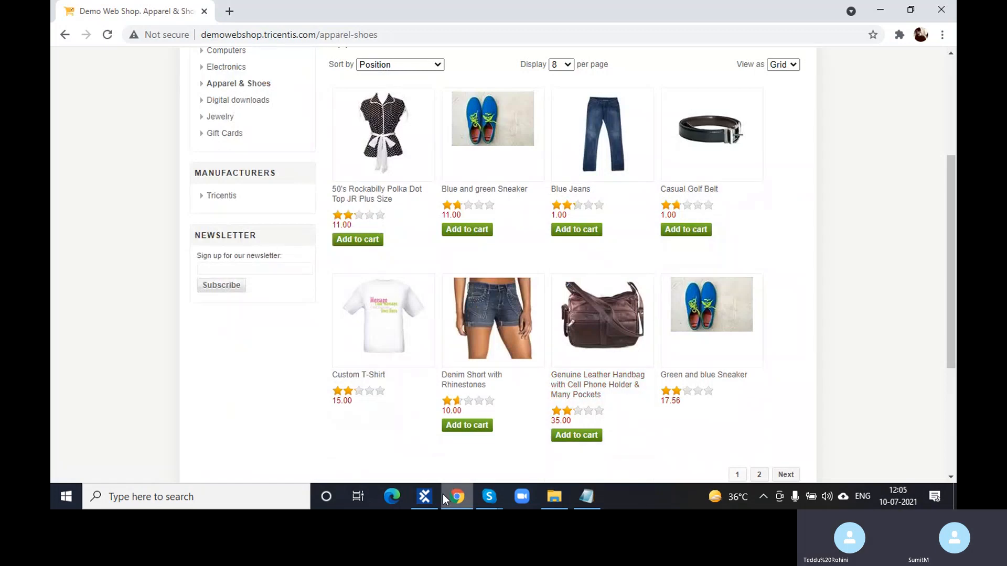
Run the "All all products to cart" step in Tosca's ScratchBook against the Apparel & Shoes page, check the page in Chrome, and close the ScratchBook.
{"action": "mouse_move", "coordinate": [425, 501]}
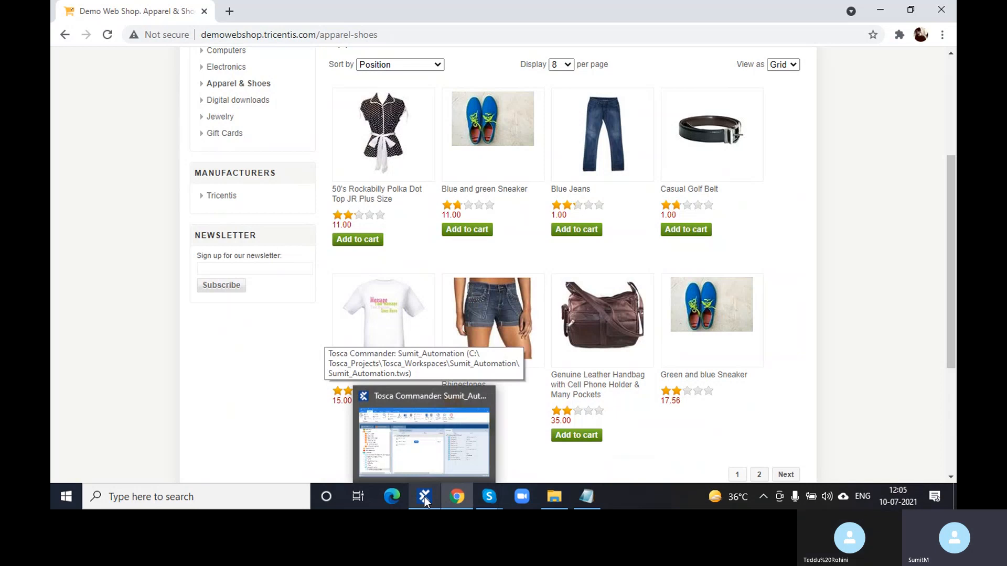
{"action": "left_click", "coordinate": [424, 497]}
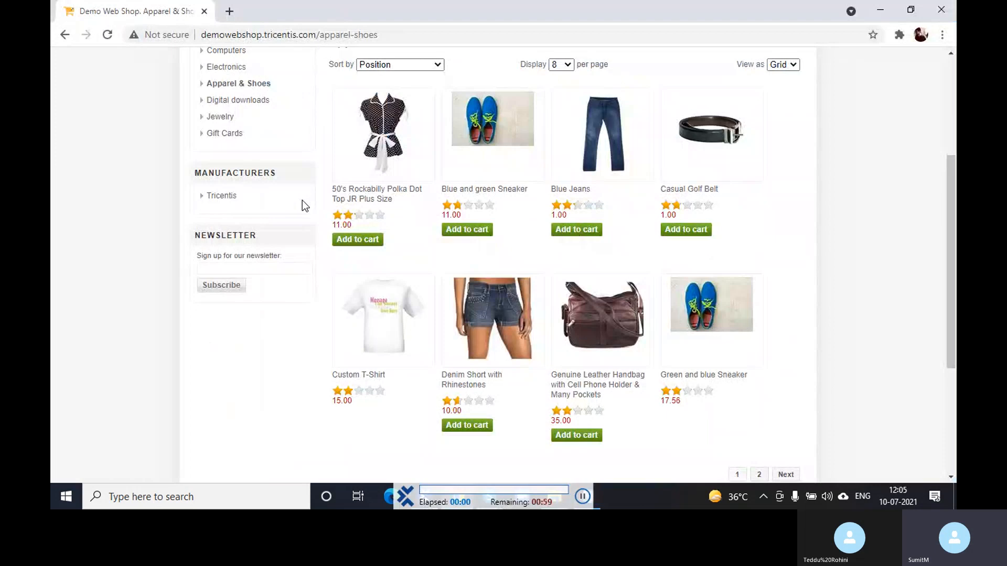
{"action": "left_click", "coordinate": [468, 268]}
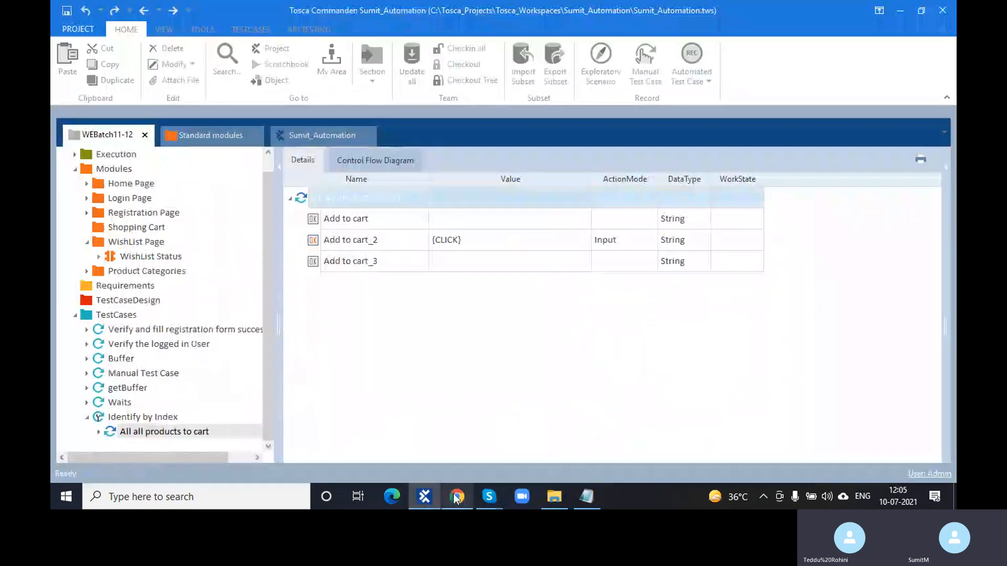
{"action": "left_click", "coordinate": [457, 497]}
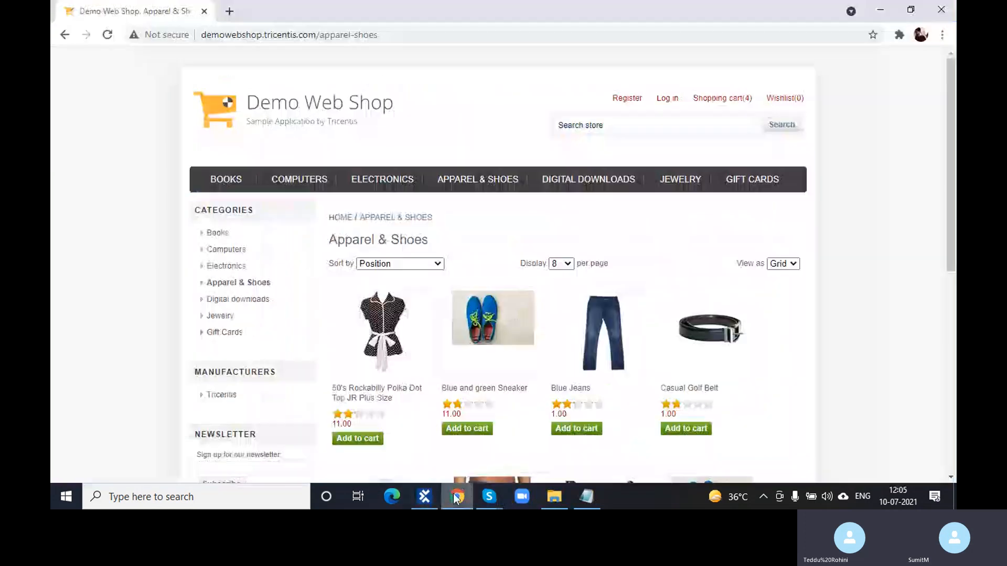
{"action": "scroll", "coordinate": [510, 375], "scroll_direction": "down", "scroll_amount": 3}
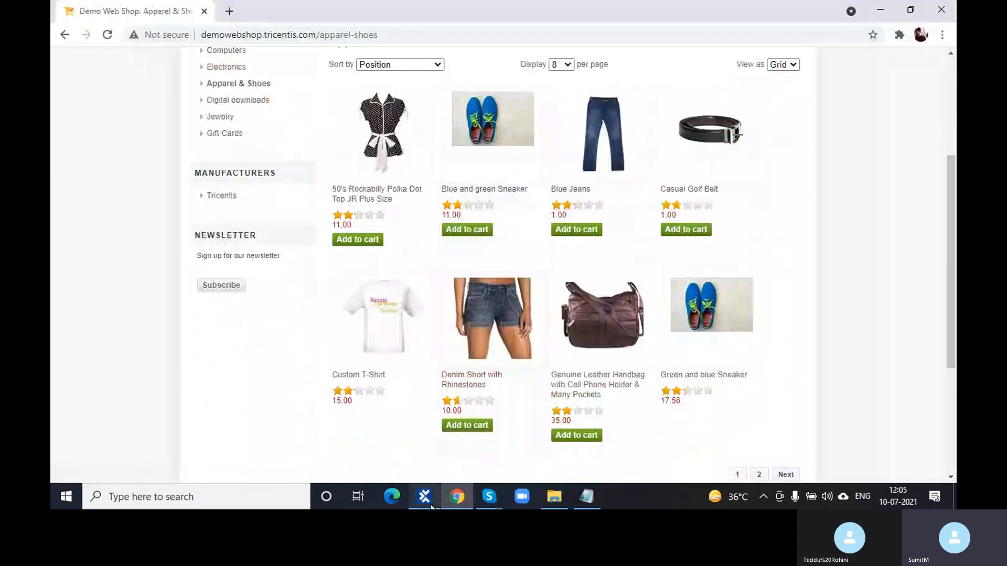
{"action": "left_click", "coordinate": [435, 425]}
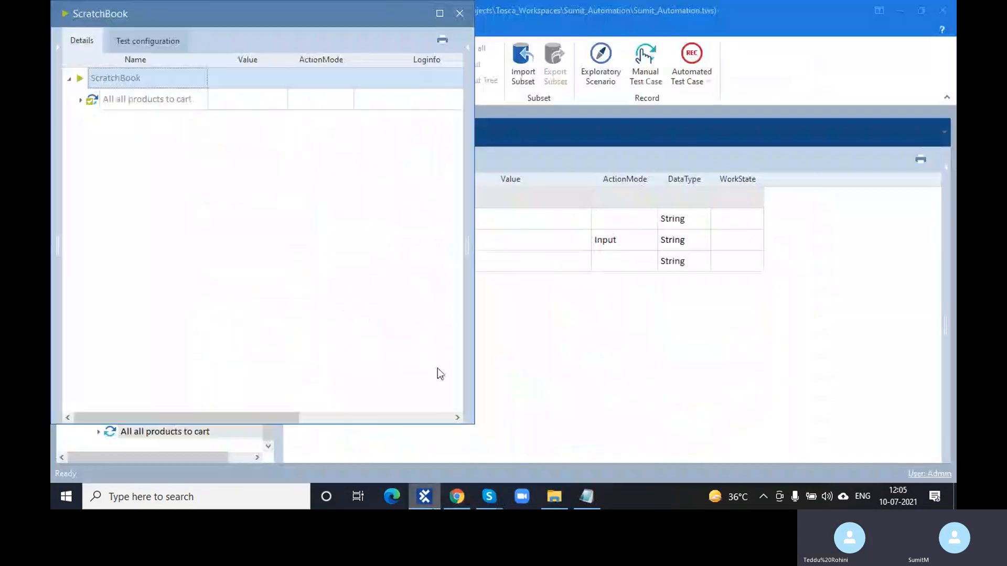
{"action": "left_click", "coordinate": [460, 13]}
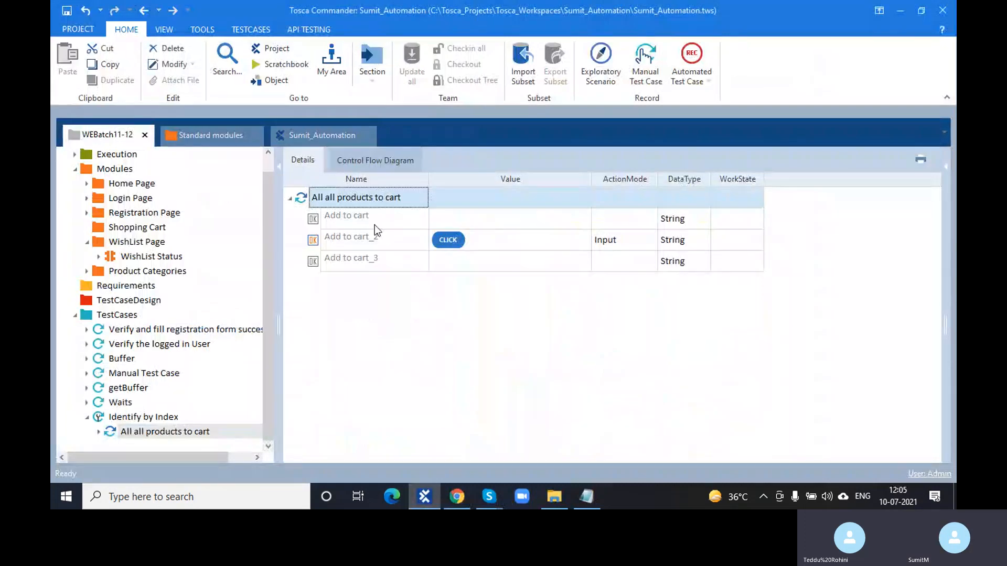
Jump from the test step to its Digital downloads module and examine the ConstraintIndex property of each of the three Add to cart buttons.
{"action": "right_click", "coordinate": [300, 198]}
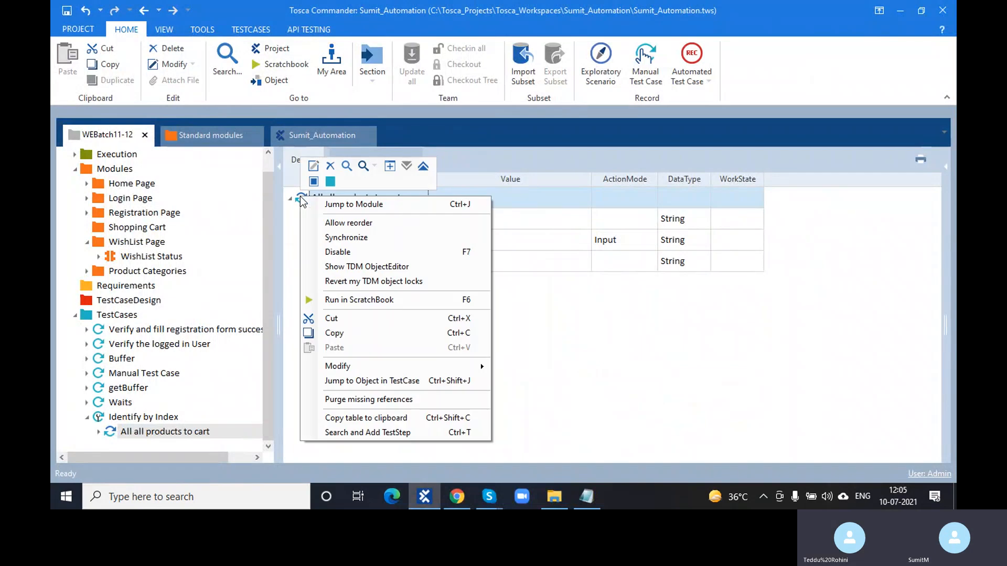
{"action": "left_click", "coordinate": [328, 207]}
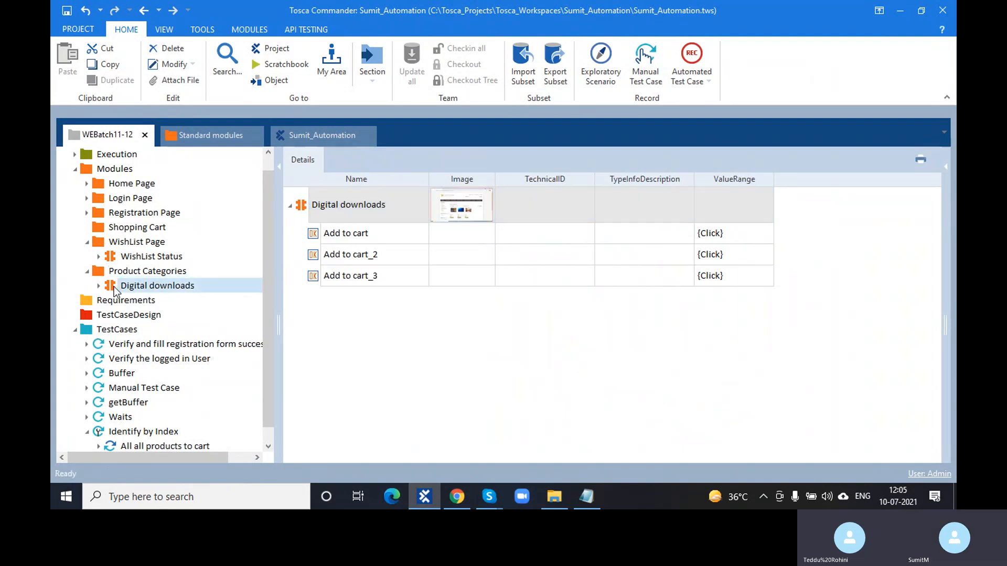
{"action": "left_click", "coordinate": [318, 237]}
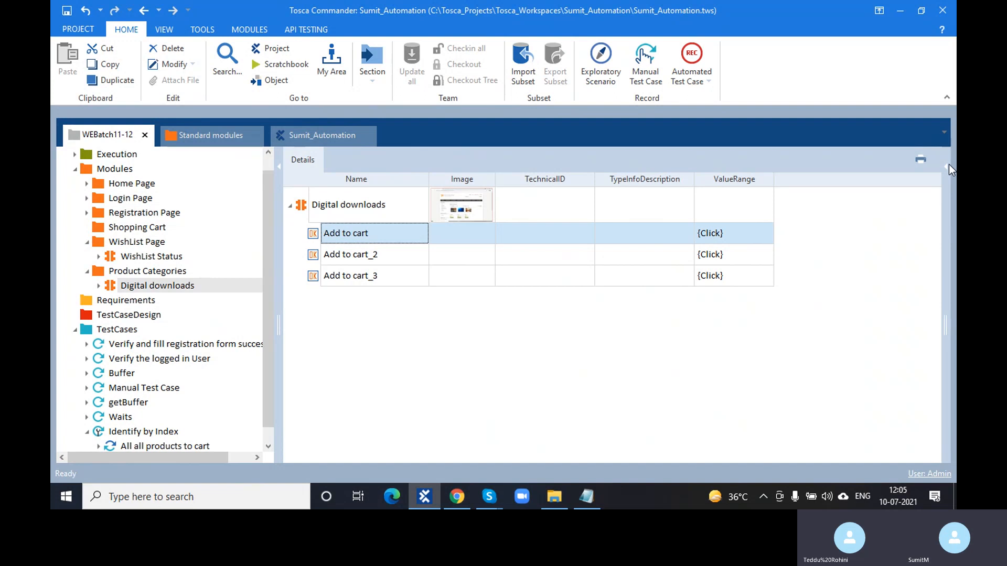
{"action": "left_click", "coordinate": [948, 166]}
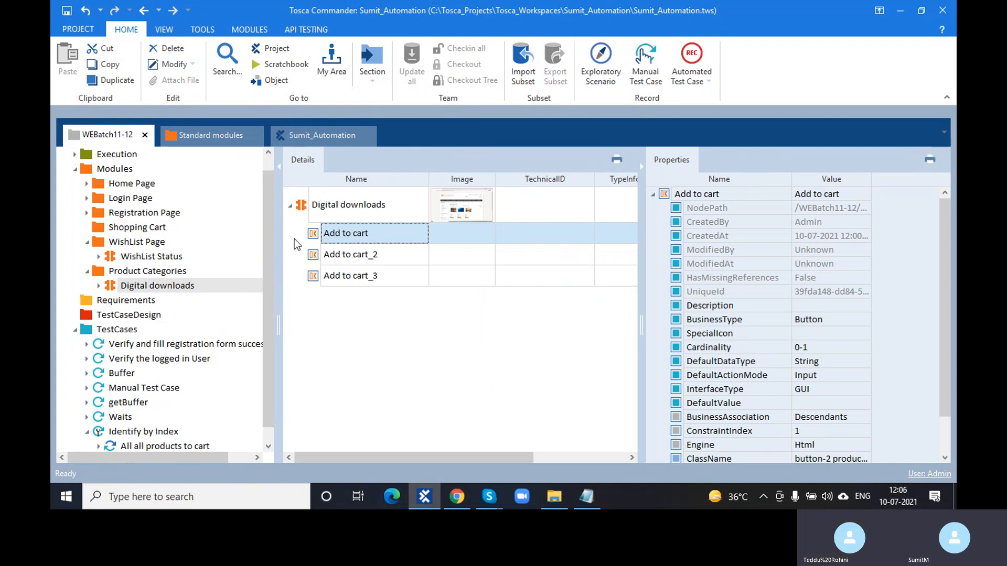
{"action": "scroll", "coordinate": [760, 428], "scroll_direction": "down", "scroll_amount": 1}
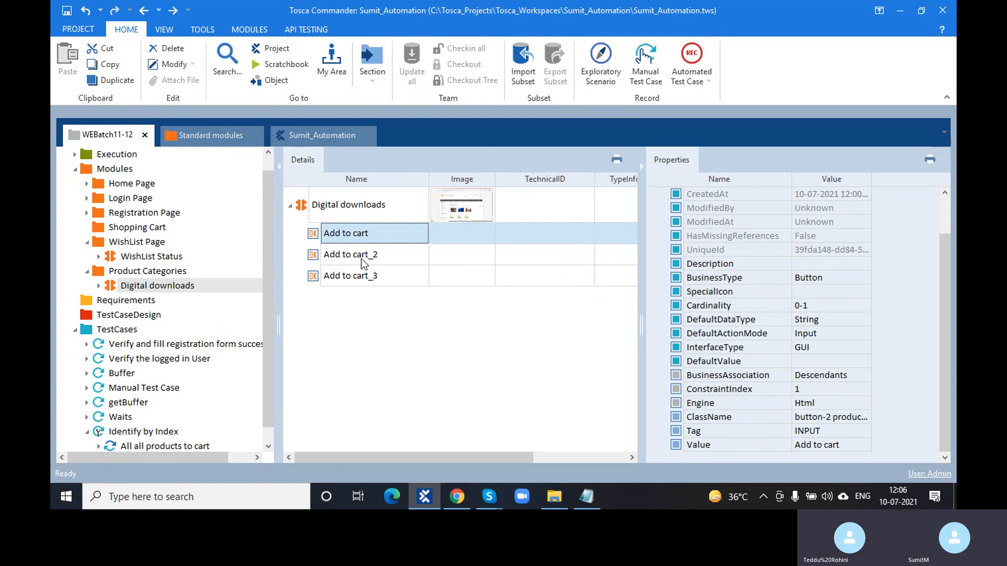
{"action": "left_click", "coordinate": [317, 257]}
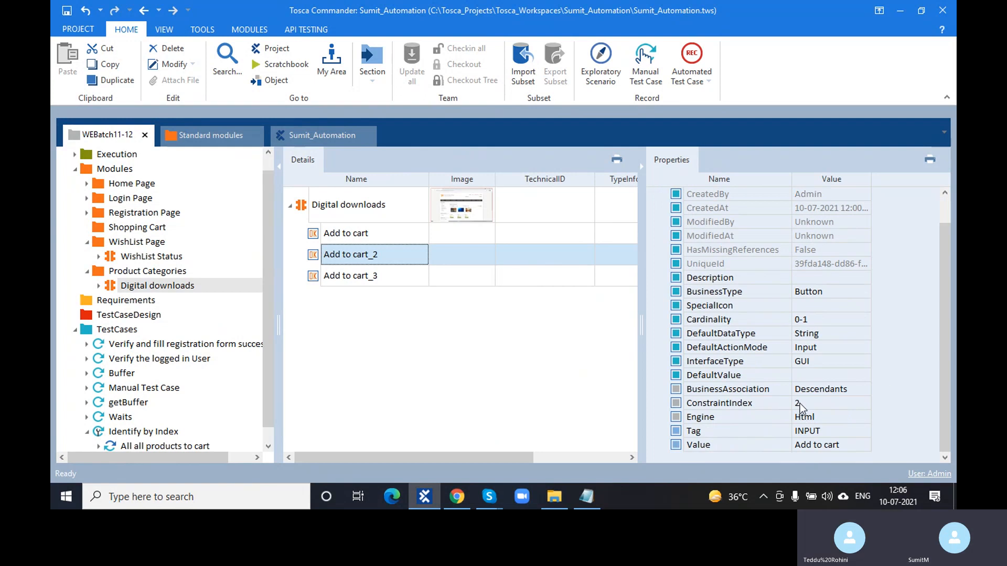
{"action": "left_click", "coordinate": [313, 277]}
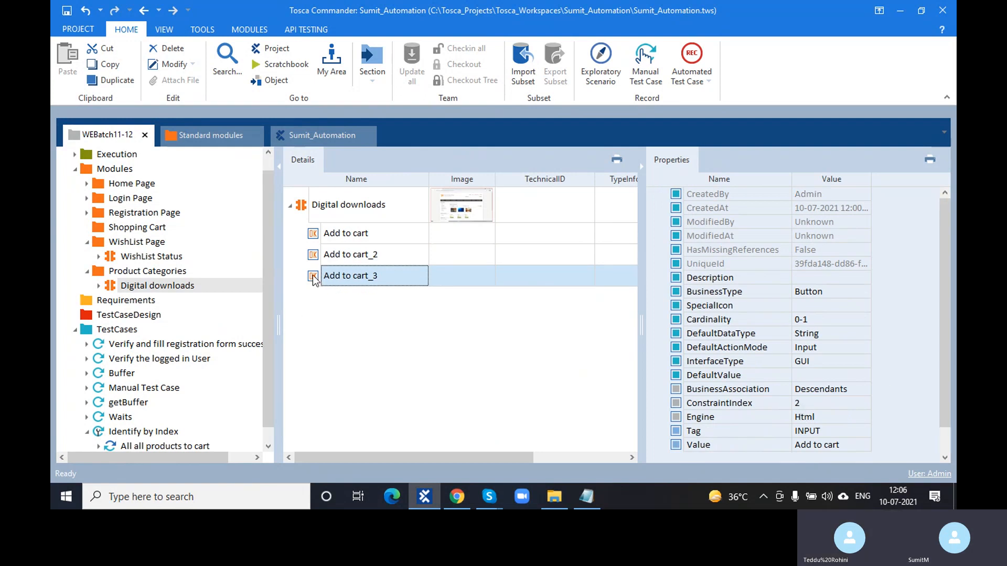
{"action": "scroll", "coordinate": [767, 301], "scroll_direction": "down", "scroll_amount": 1}
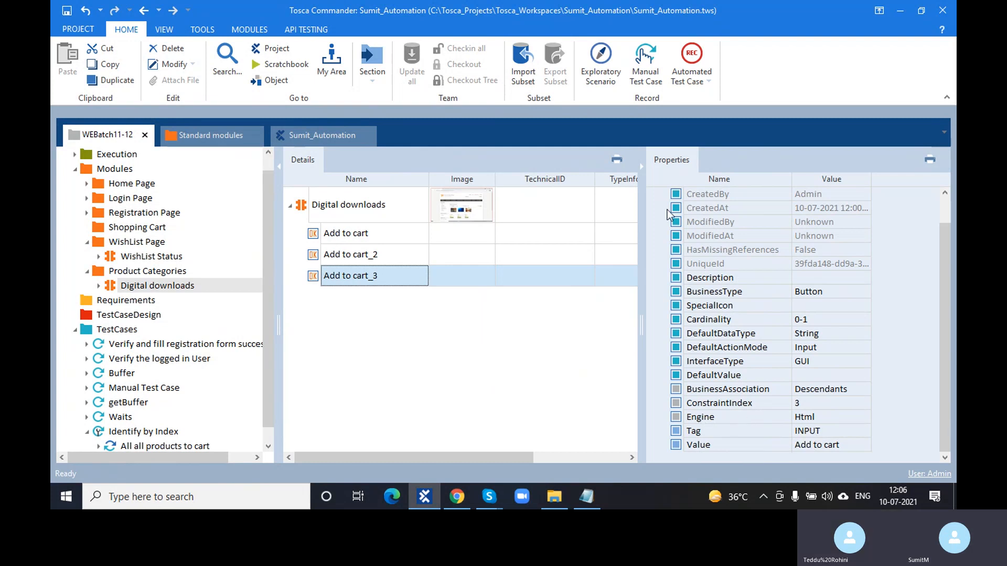
{"action": "left_click", "coordinate": [641, 166]}
Delete the Add to cart_2 and Add to cart_3 attributes from the Digital downloads module.
{"action": "left_click", "coordinate": [316, 256]}
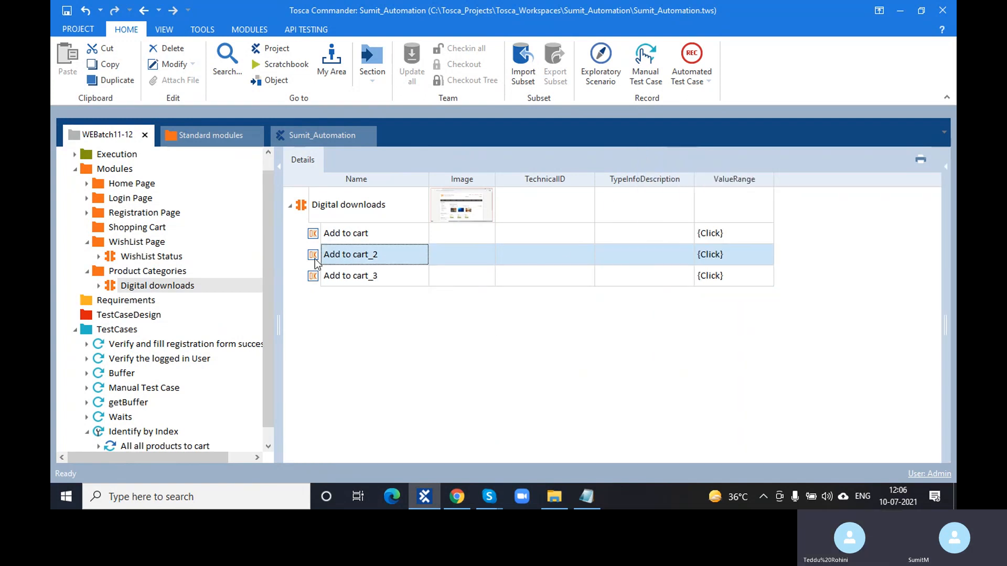
{"action": "left_click", "coordinate": [316, 278], "text": "ctrl"}
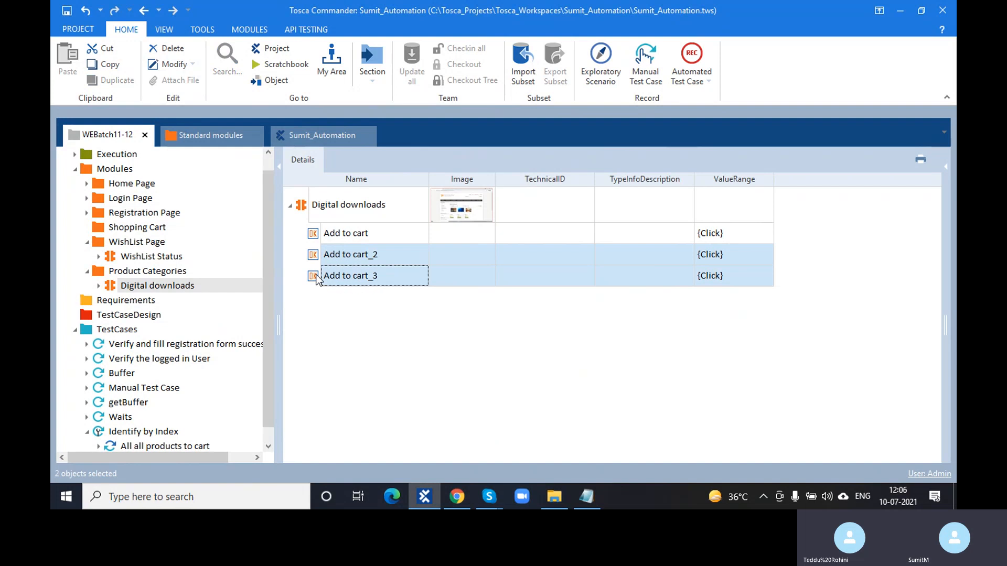
{"action": "key", "text": "Delete"}
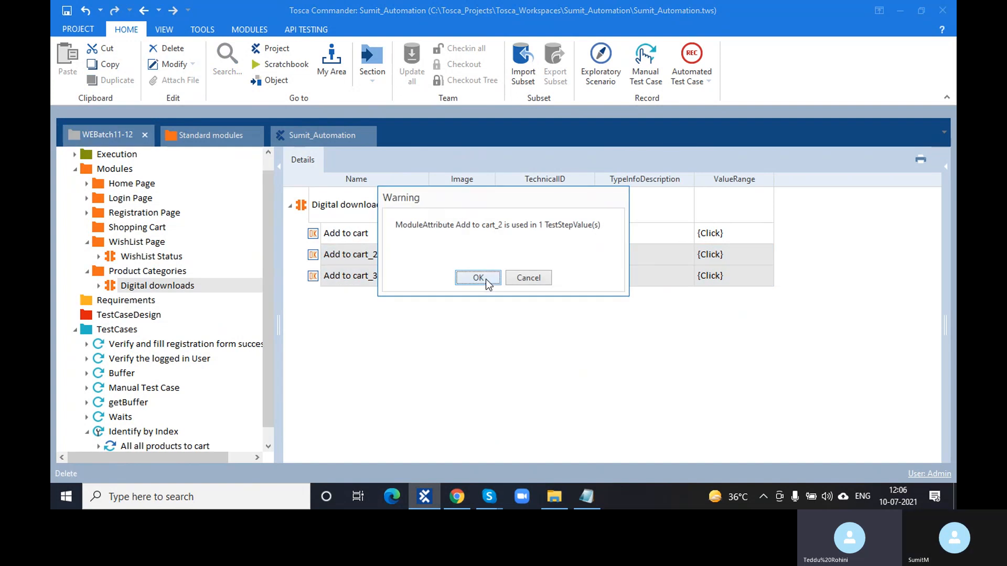
{"action": "left_click", "coordinate": [478, 277]}
Delete the test step value without an associated module attribute from the "All all products to cart" step.
{"action": "scroll", "coordinate": [268, 349], "scroll_direction": "down", "scroll_amount": 1}
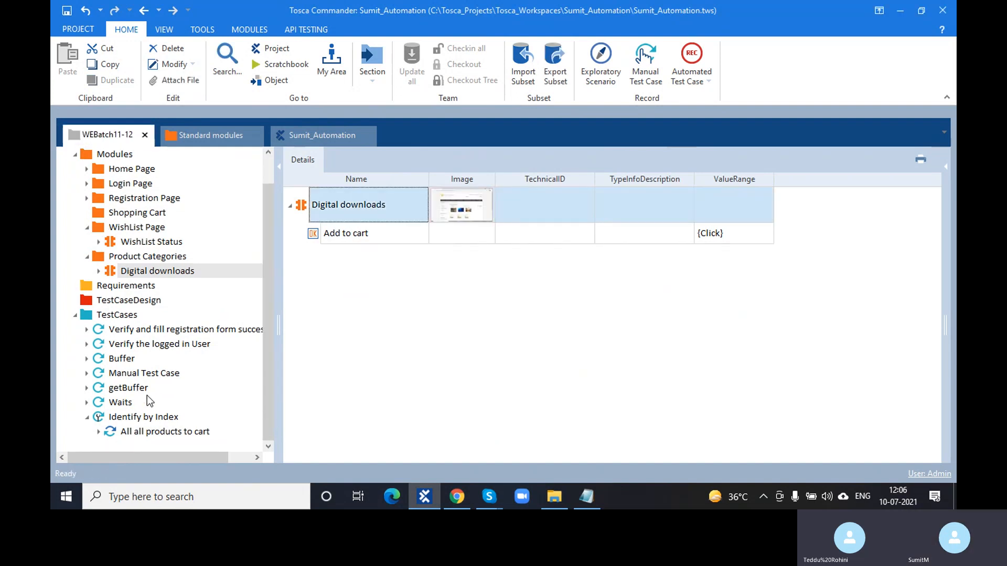
{"action": "left_click", "coordinate": [158, 433]}
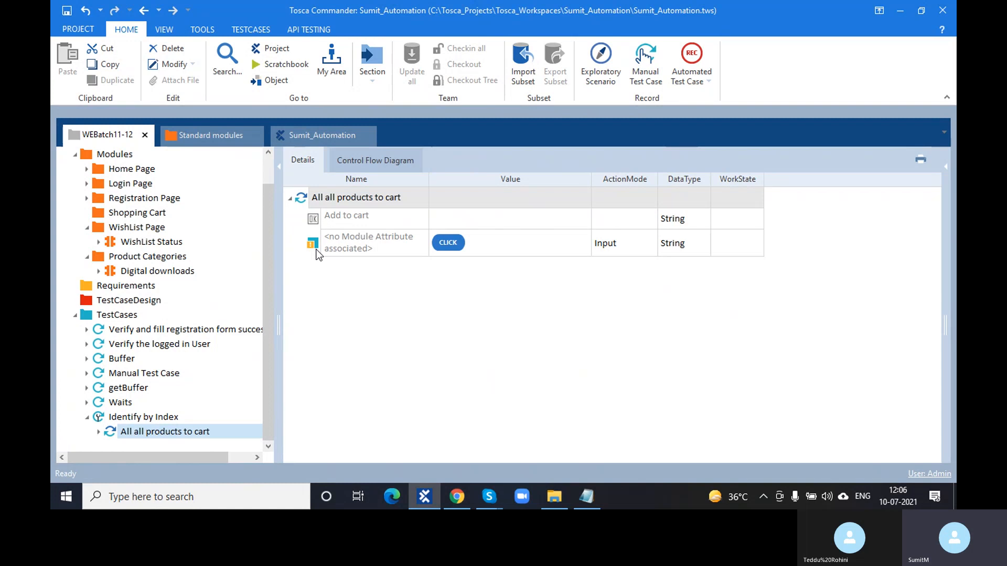
{"action": "left_click", "coordinate": [316, 254]}
{"action": "key", "text": "Delete"}
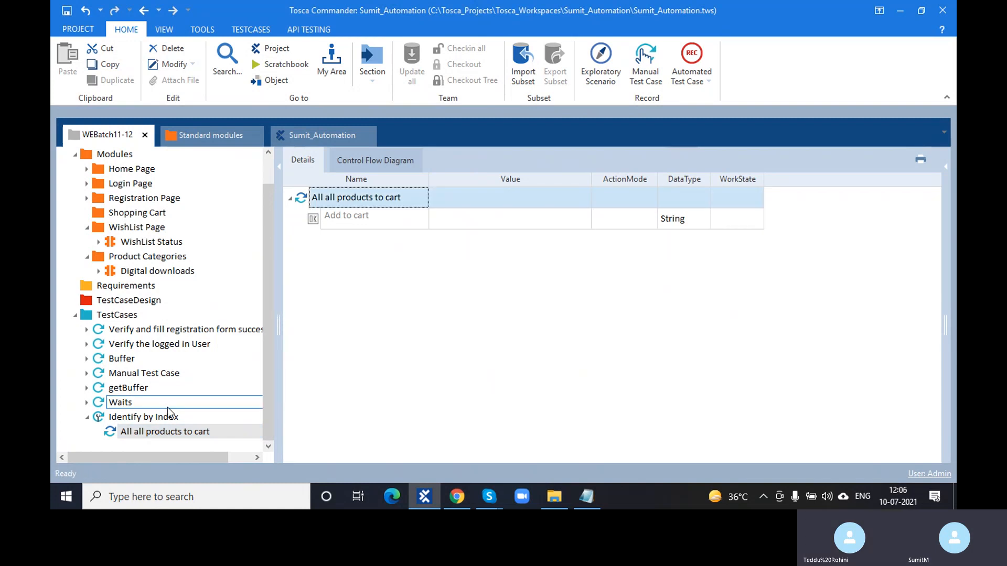
Set the ConstraintIndex property of the Digital downloads module's Add to cart button to 4.
{"action": "scroll", "coordinate": [176, 362], "scroll_direction": "up", "scroll_amount": 2}
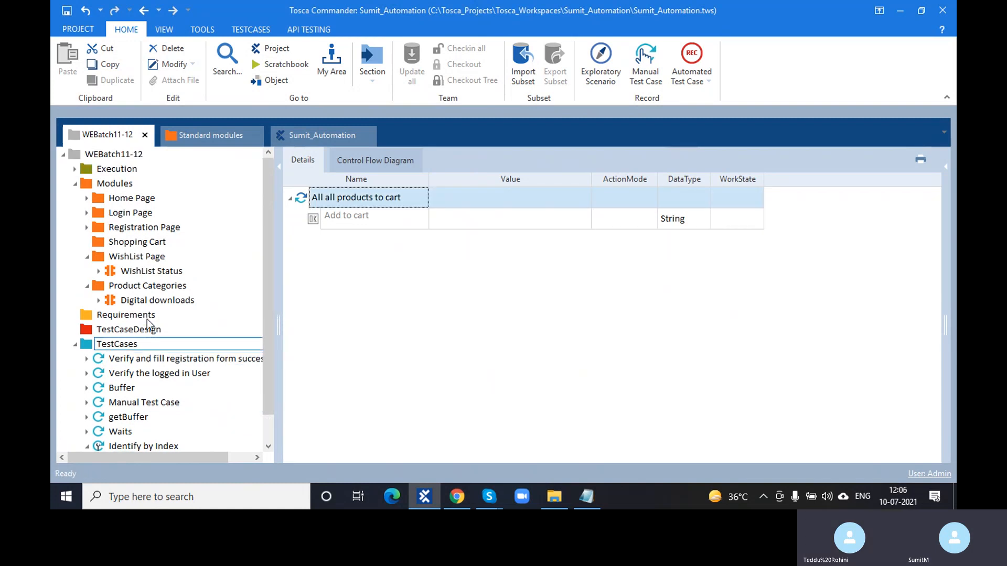
{"action": "left_click", "coordinate": [181, 307]}
{"action": "left_click", "coordinate": [443, 233]}
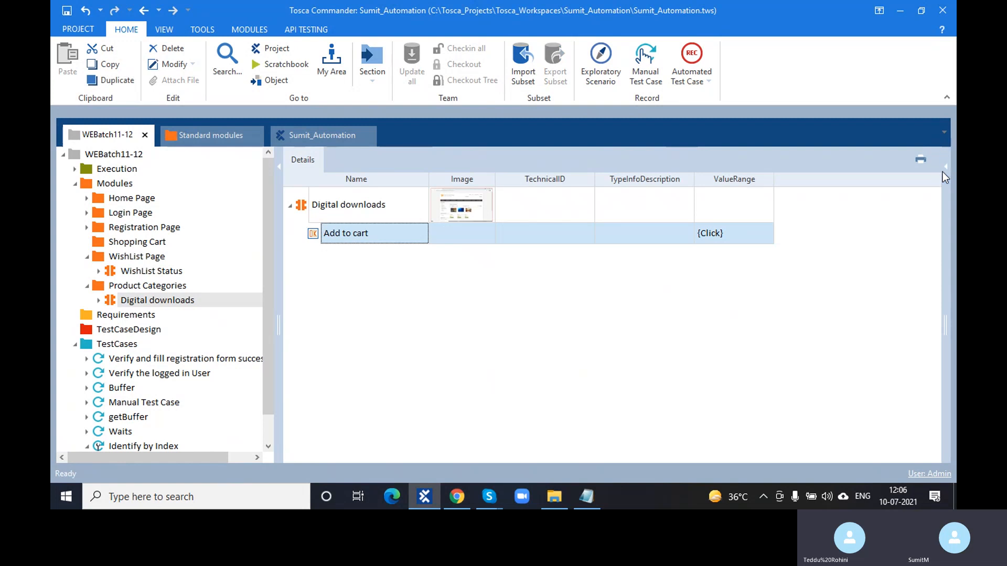
{"action": "left_click", "coordinate": [944, 169]}
{"action": "left_click", "coordinate": [805, 389]}
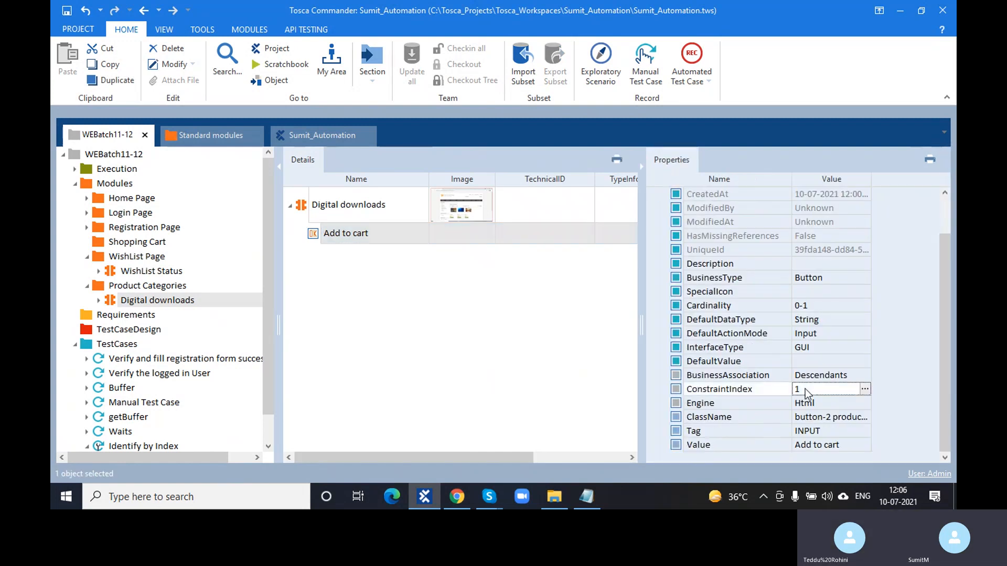
{"action": "key", "text": "BackSpace"}
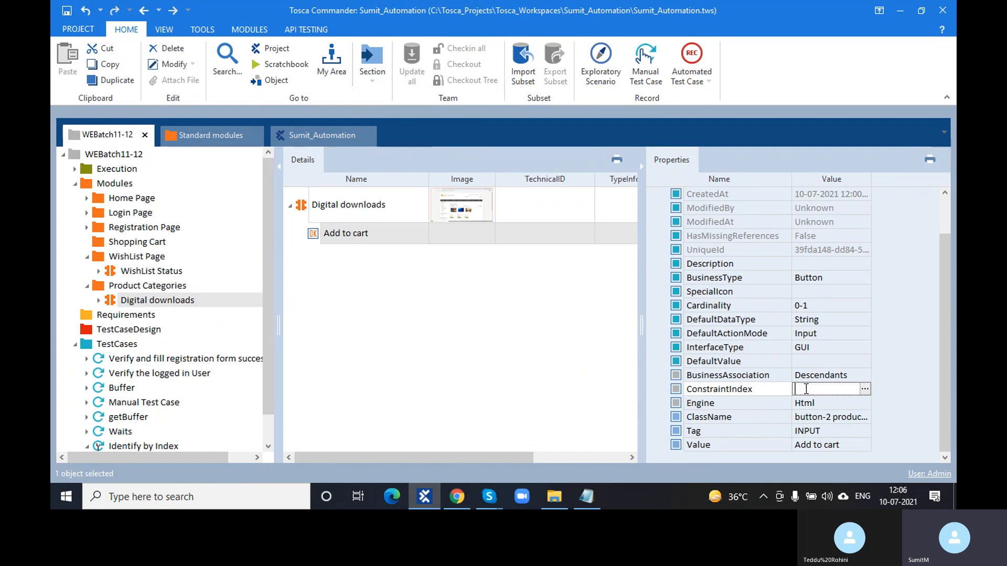
{"action": "type", "text": "4"}
{"action": "left_click", "coordinate": [614, 384]}
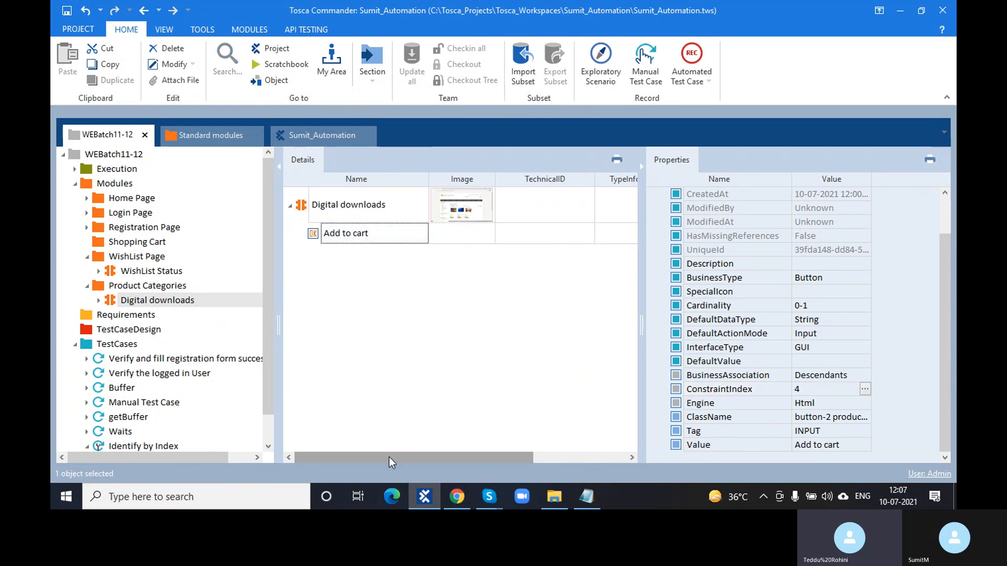
Set the Add to cart value in the "All all products to cart" step of the Identify by Index test case to {CLICK}.
{"action": "scroll", "coordinate": [176, 433], "scroll_direction": "down", "scroll_amount": 2}
{"action": "left_click", "coordinate": [166, 419]}
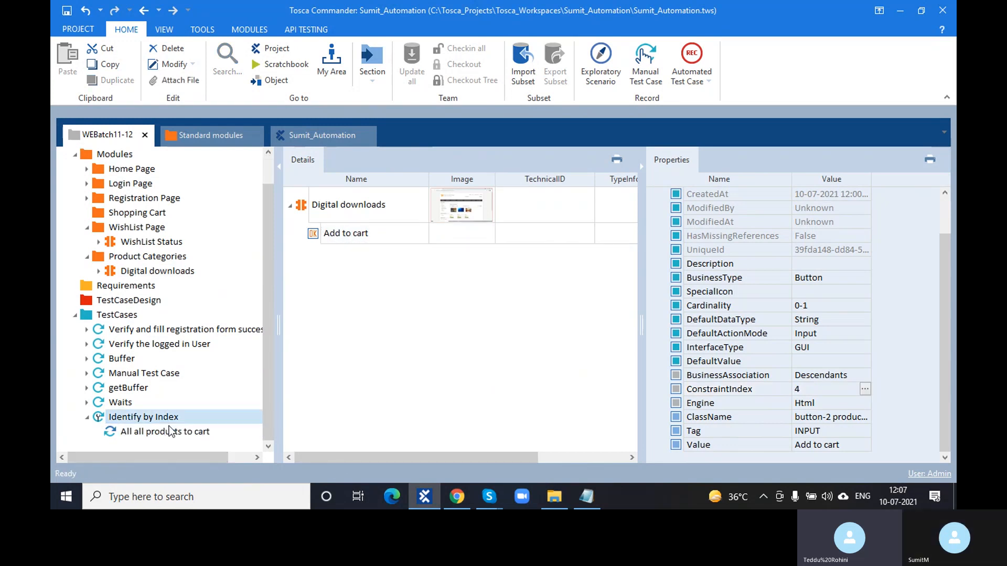
{"action": "left_click", "coordinate": [169, 431]}
{"action": "left_click", "coordinate": [458, 216]}
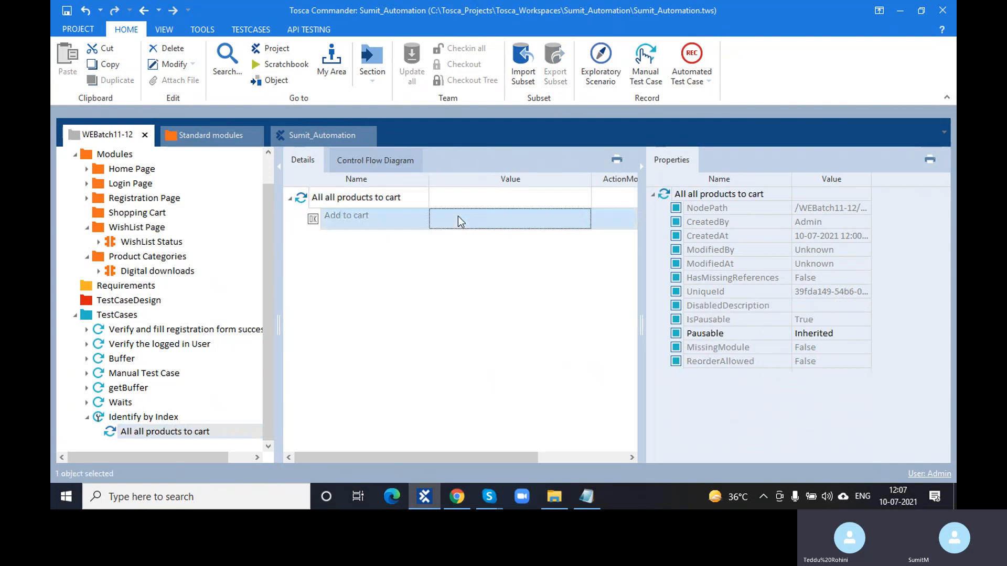
{"action": "type", "text": "{Clik"}
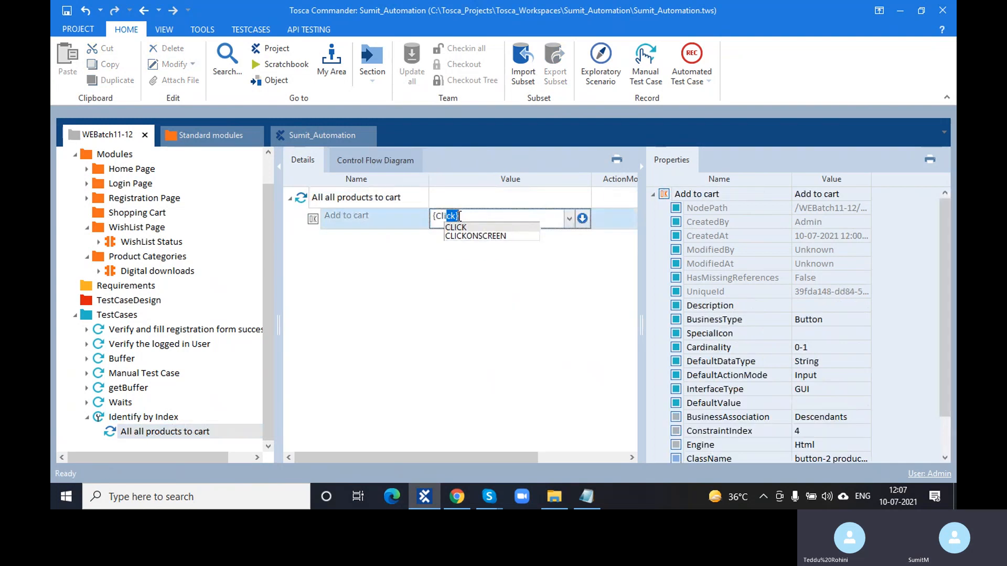
{"action": "key", "text": "Tab"}
{"action": "left_click", "coordinate": [458, 216]}
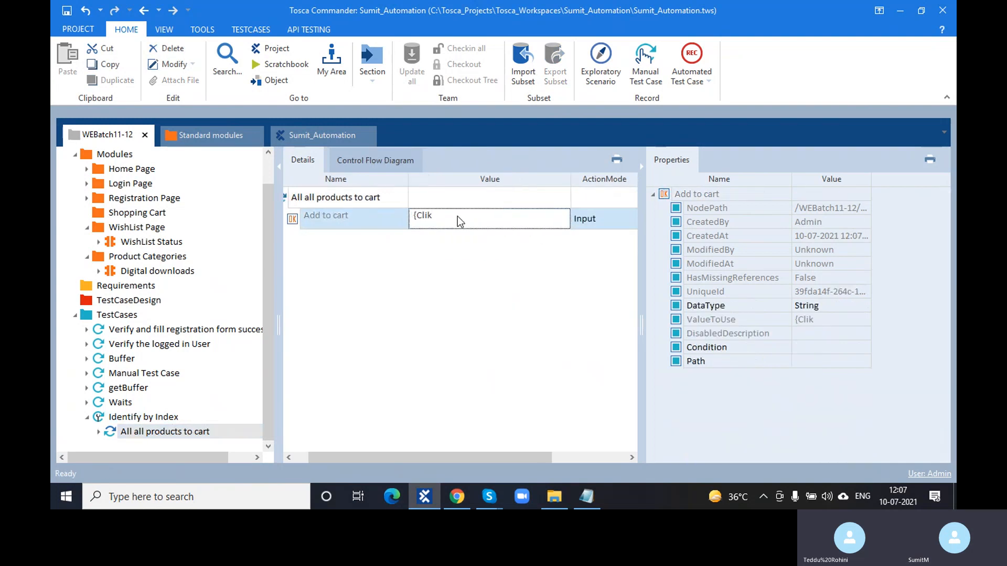
{"action": "type", "text": "{Click"}
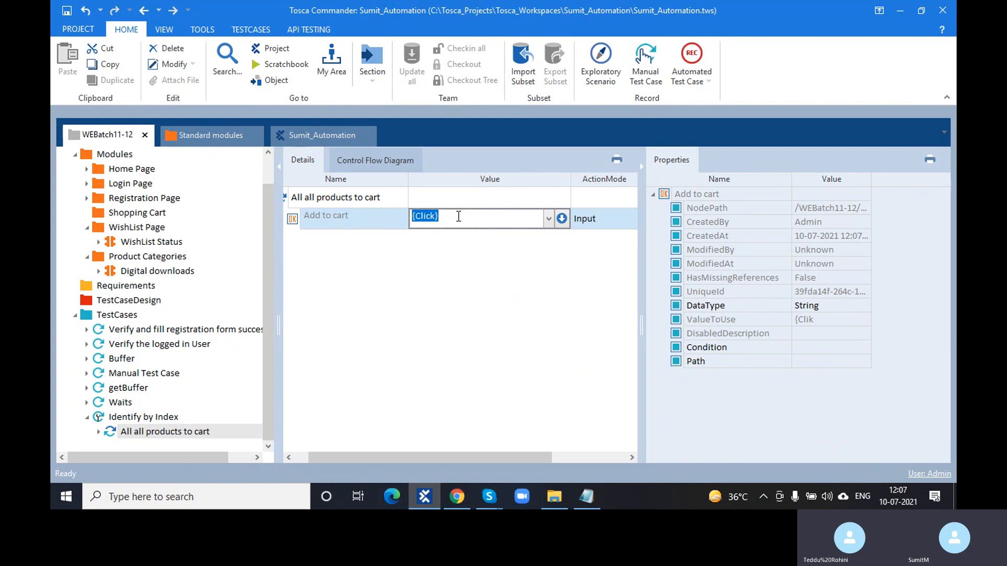
{"action": "key", "text": "Return"}
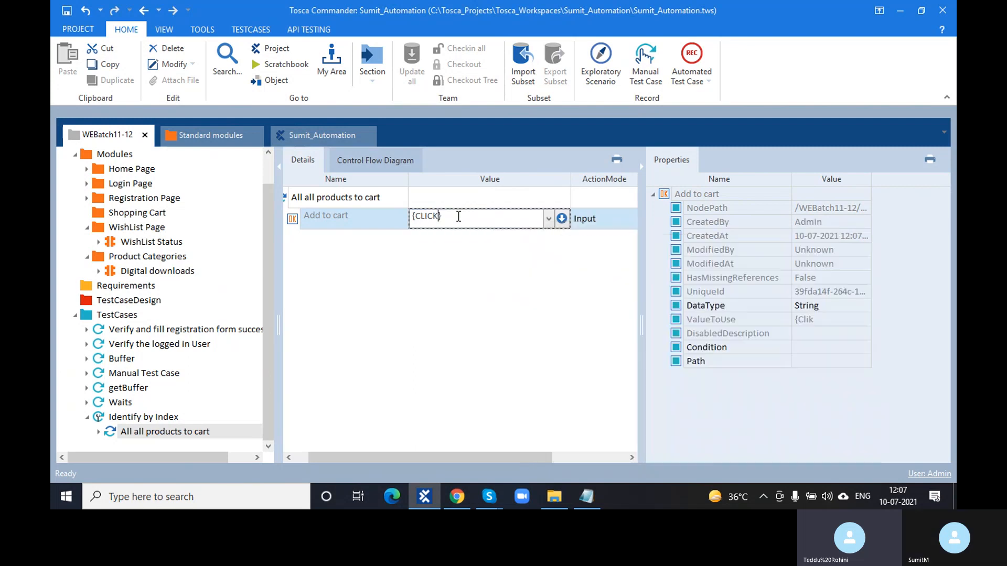
Run the "All all products to cart" step in ScratchBook on the Apparel & Shoes page and check its Add to cart result.
{"action": "left_click", "coordinate": [291, 201]}
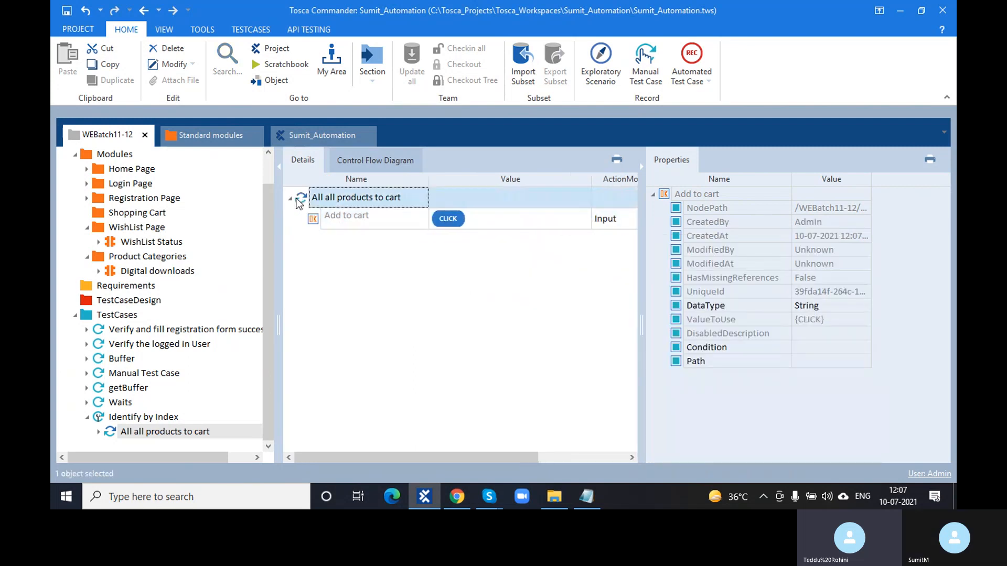
{"action": "key", "text": "F6"}
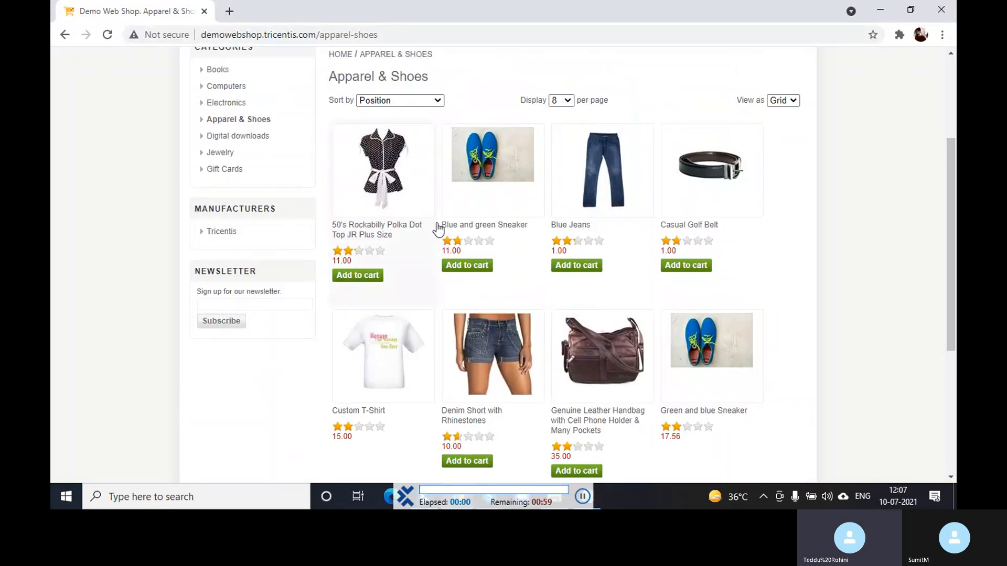
{"action": "left_click", "coordinate": [686, 266]}
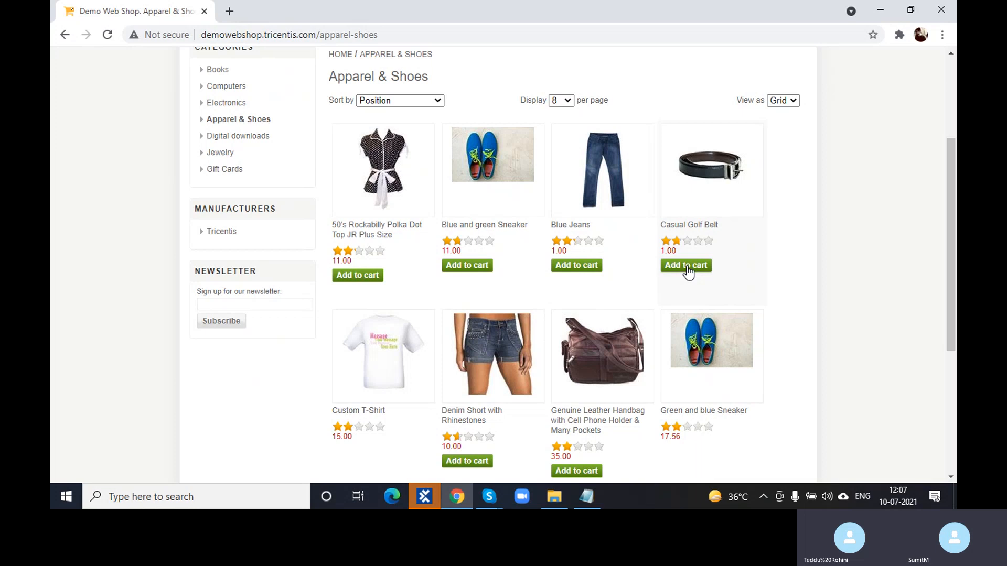
{"action": "left_click", "coordinate": [428, 503]}
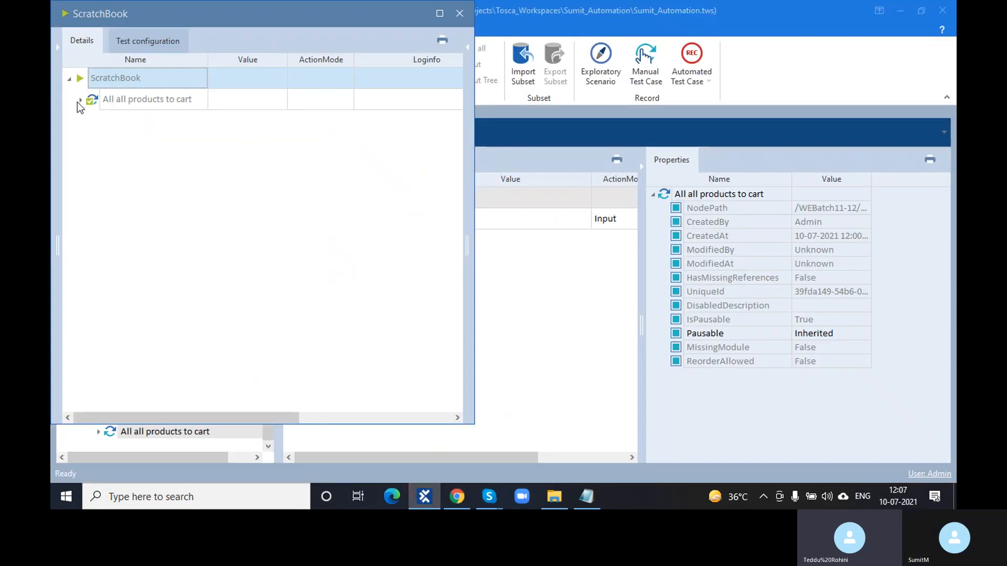
{"action": "left_click", "coordinate": [83, 103]}
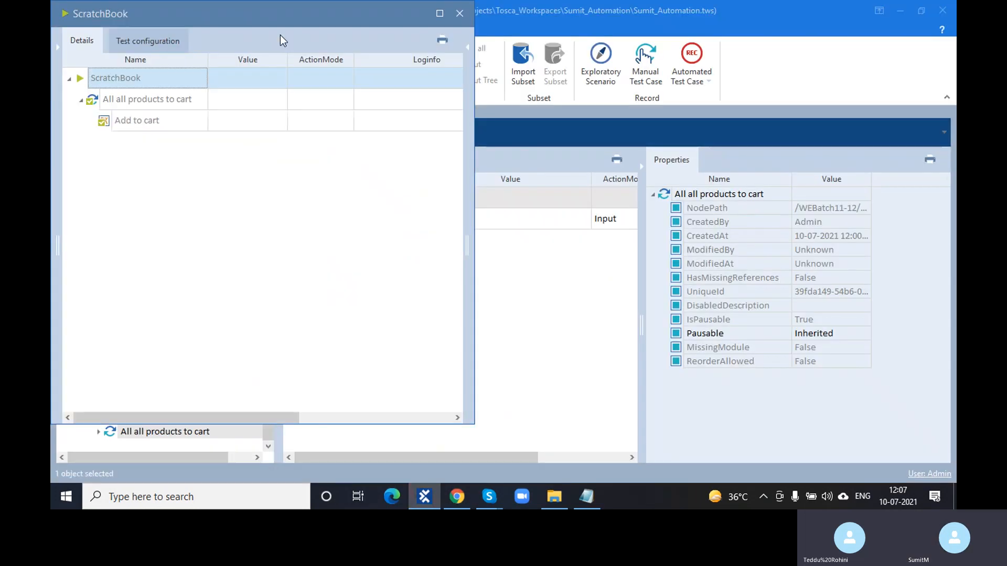
{"action": "left_click_drag", "start_coordinate": [311, 23], "coordinate": [314, 26]}
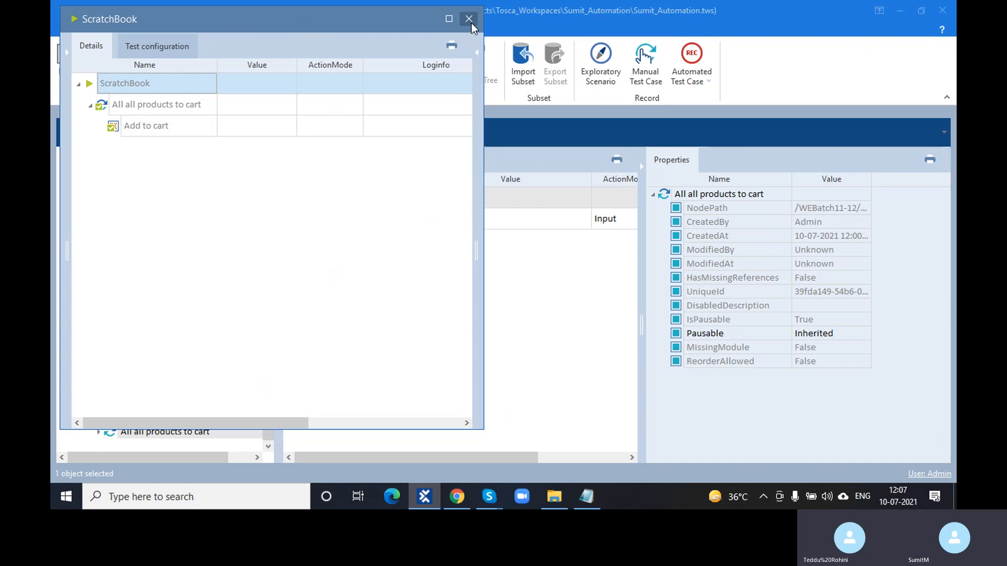
{"action": "left_click", "coordinate": [471, 23]}
Set the ConstraintIndex of the Digital downloads module's Add to cart button to 6.
{"action": "left_click", "coordinate": [154, 271]}
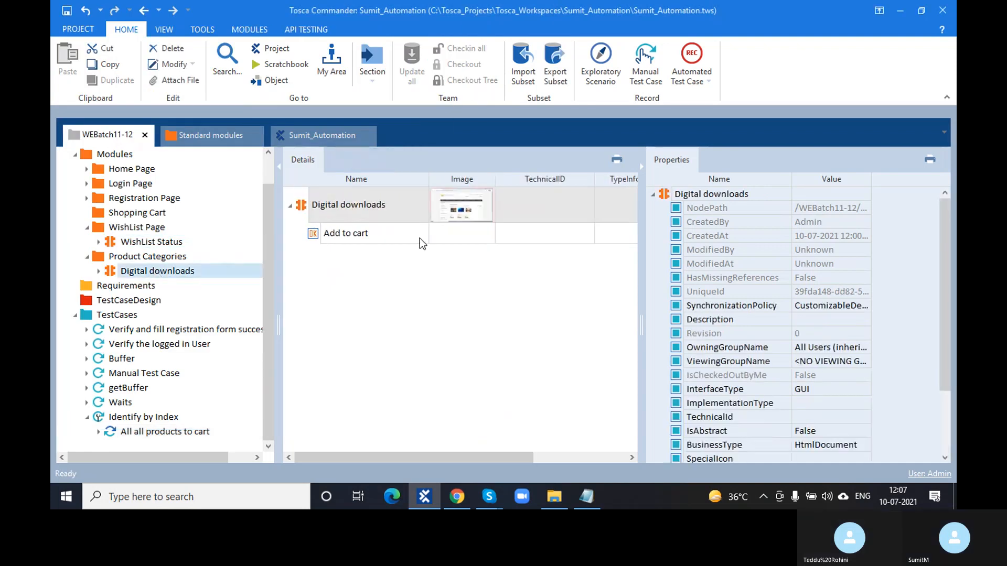
{"action": "scroll", "coordinate": [693, 368], "scroll_direction": "down", "scroll_amount": 3}
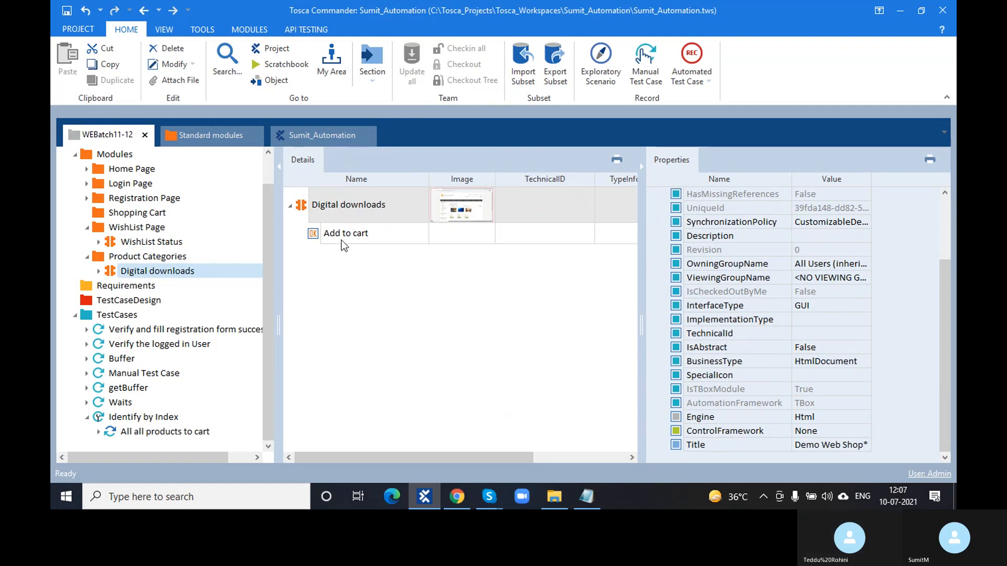
{"action": "left_click", "coordinate": [337, 211]}
{"action": "left_click", "coordinate": [322, 235]}
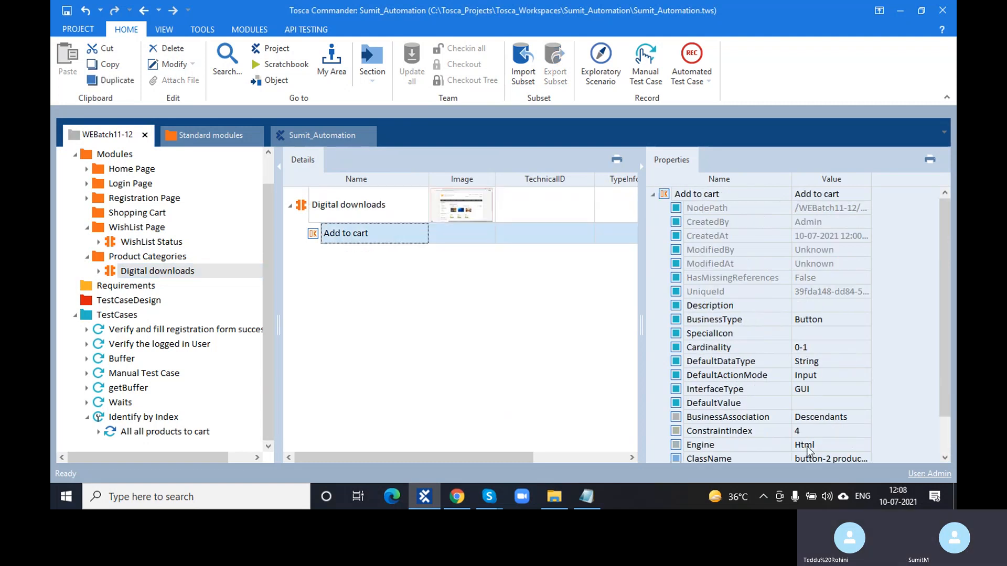
{"action": "left_click", "coordinate": [810, 433]}
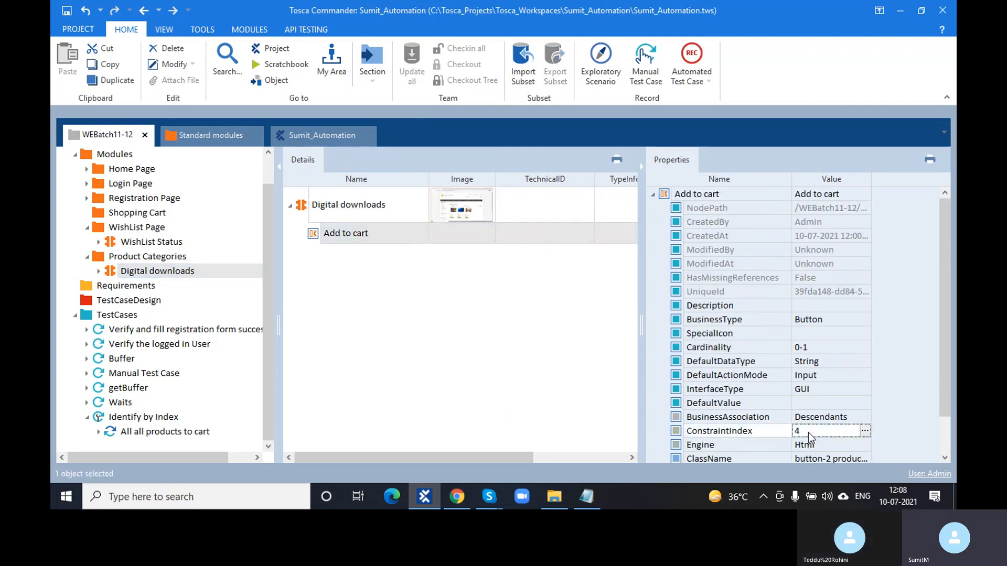
{"action": "key", "text": "BackSpace"}
{"action": "type", "text": "6"}
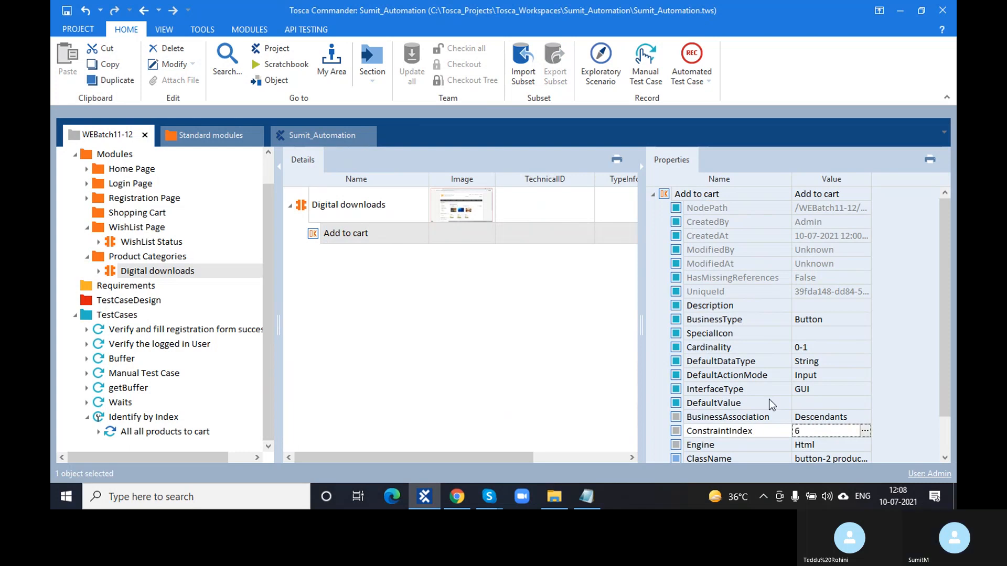
{"action": "left_click", "coordinate": [594, 373]}
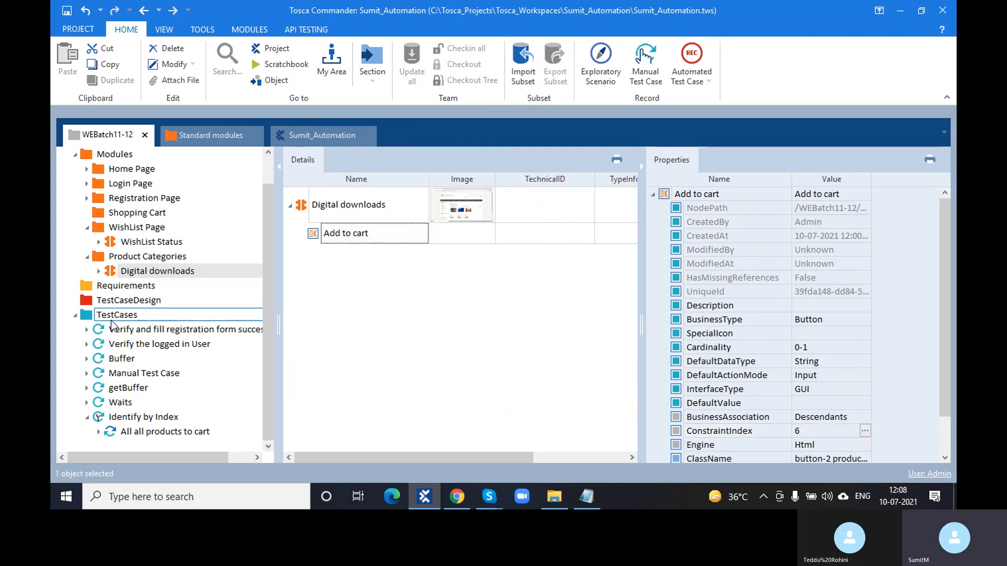
Rerun the "All all products to cart" step on the Apparel & Shoes page with the changed button index.
{"action": "left_click", "coordinate": [157, 430]}
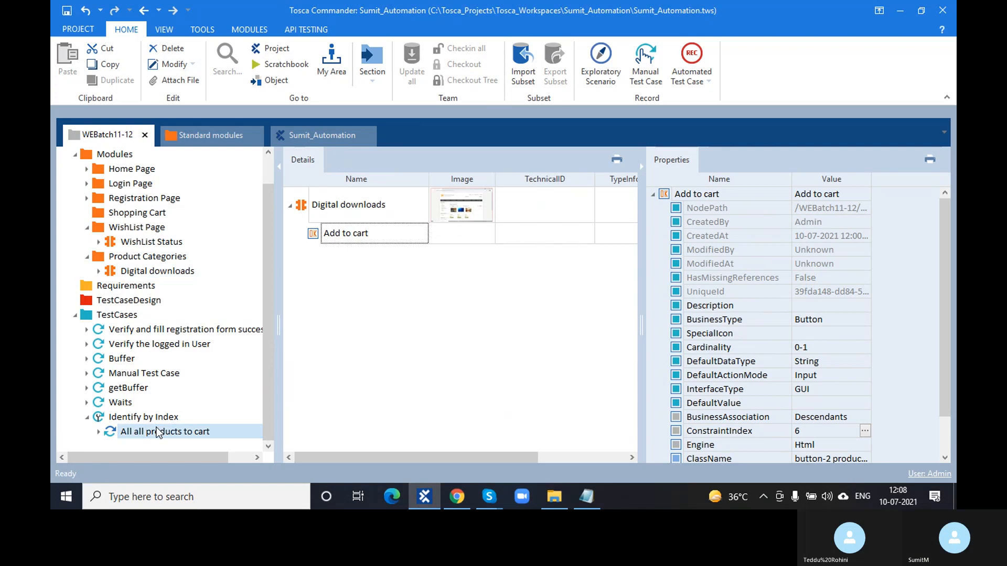
{"action": "left_click", "coordinate": [304, 200]}
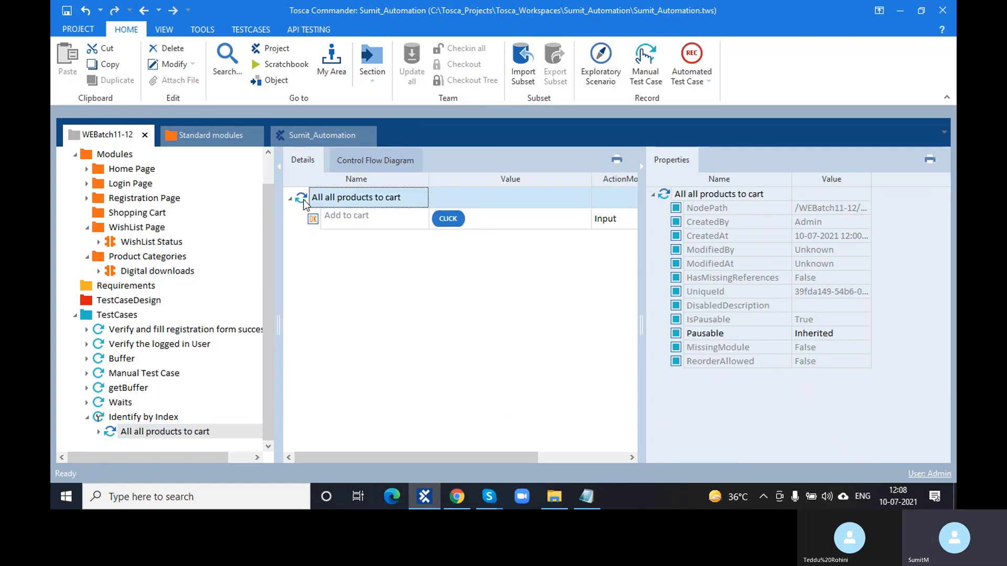
{"action": "key", "text": "F6"}
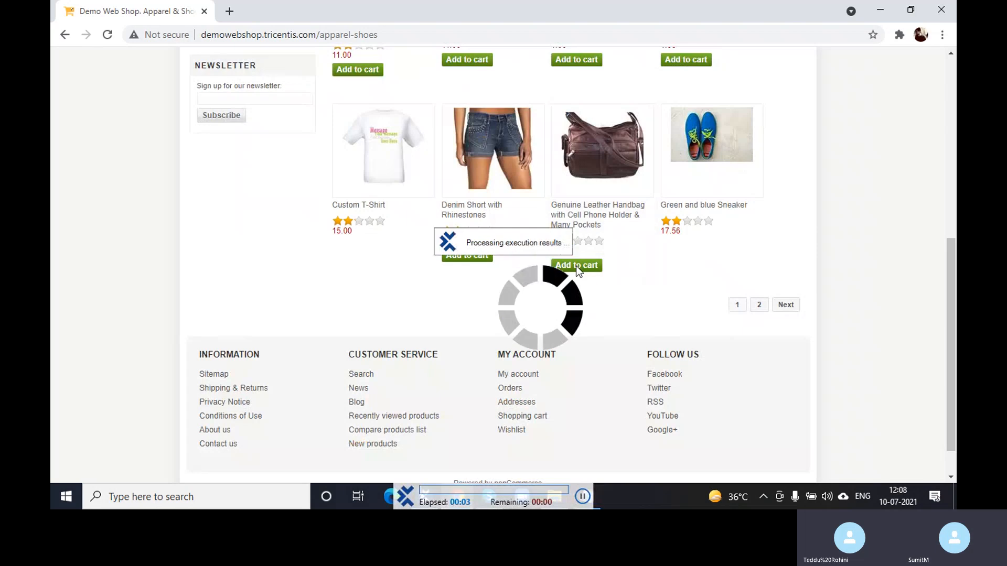
{"action": "left_click", "coordinate": [577, 266]}
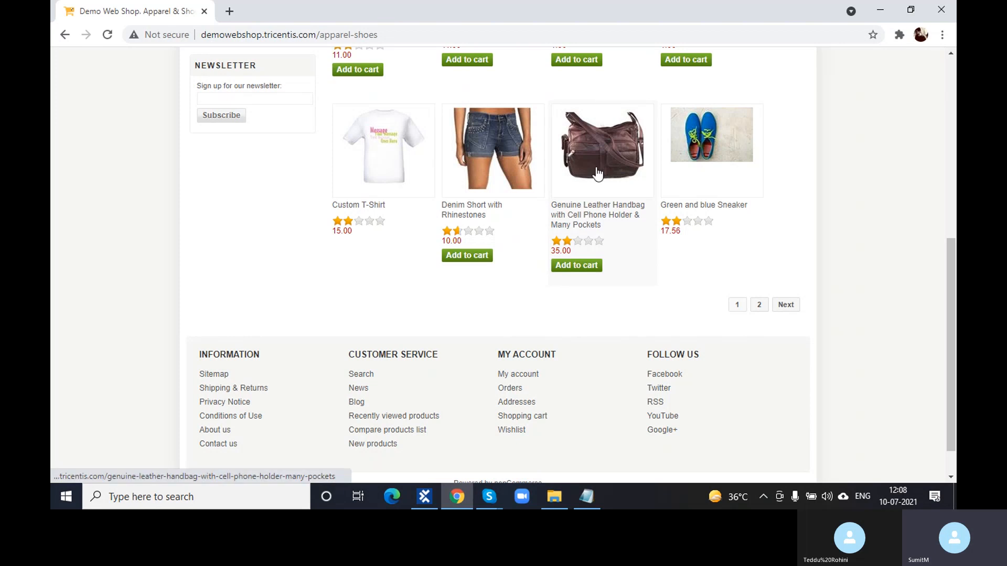
Open the Books category of the Demo Web Shop and examine which products have an Add to cart button.
{"action": "scroll", "coordinate": [598, 173], "scroll_direction": "up", "scroll_amount": 5}
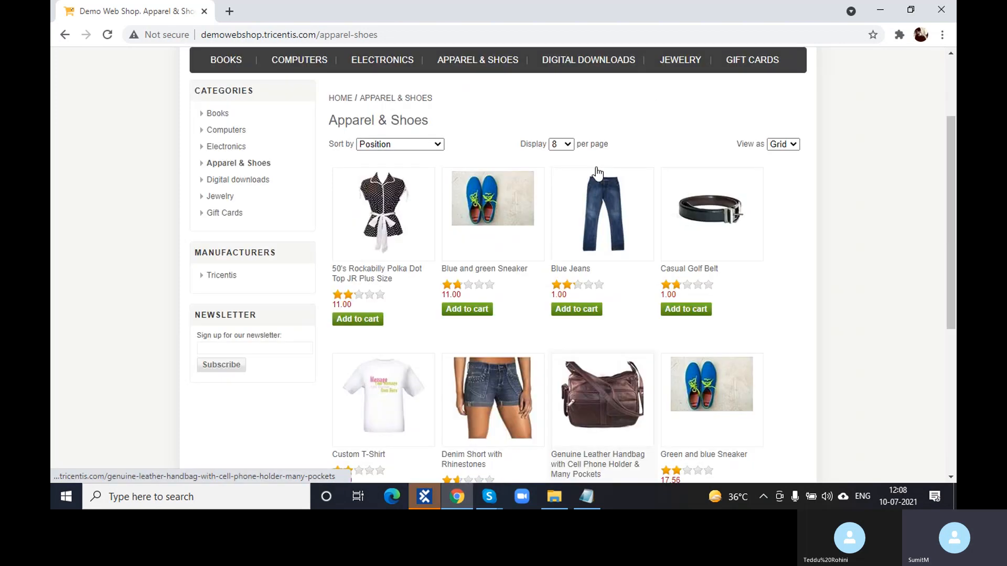
{"action": "scroll", "coordinate": [598, 173], "scroll_direction": "up", "scroll_amount": 2}
{"action": "left_click", "coordinate": [223, 140]}
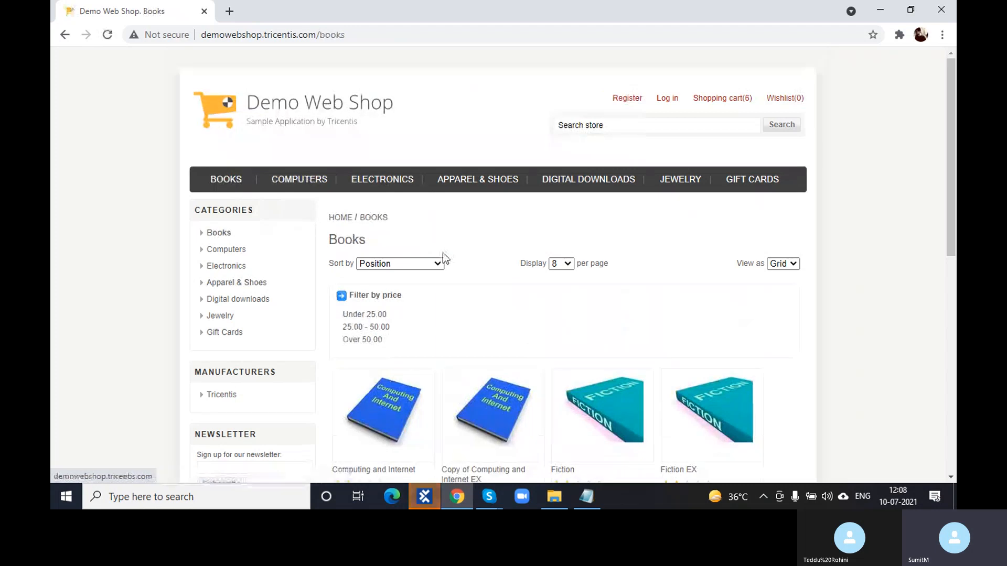
{"action": "scroll", "coordinate": [675, 326], "scroll_direction": "down", "scroll_amount": 8}
{"action": "scroll", "coordinate": [504, 261], "scroll_direction": "up", "scroll_amount": 3}
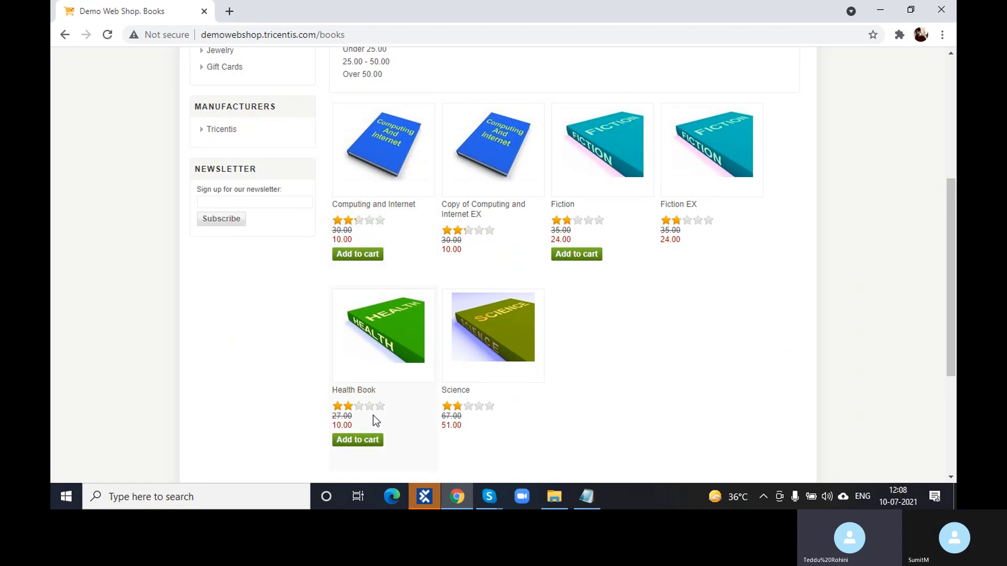
Switch to Tosca Commander, close the ScratchBook results and set the ConstraintIndex of the Digital downloads module's Add to cart button to 3.
{"action": "left_click", "coordinate": [425, 497]}
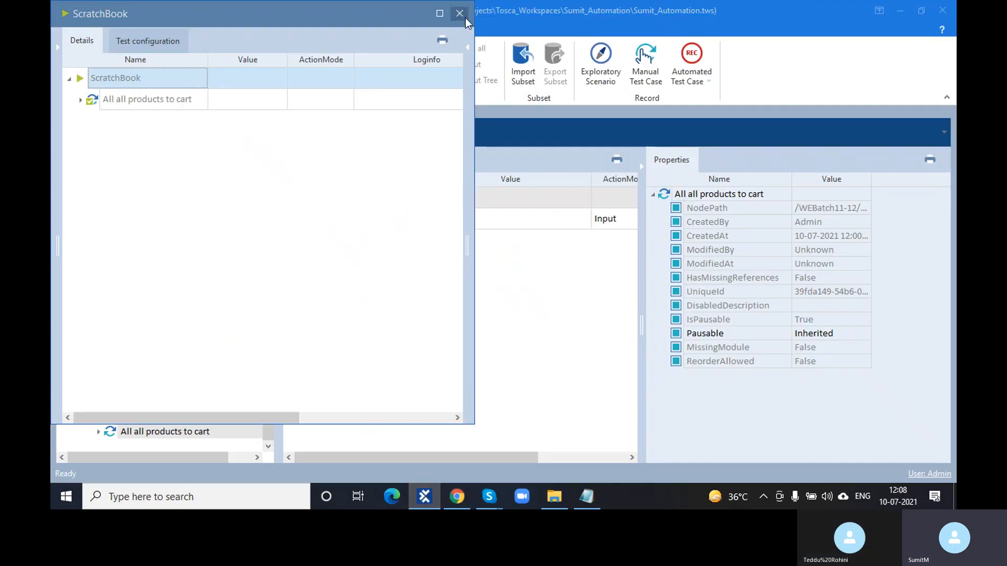
{"action": "left_click", "coordinate": [179, 271]}
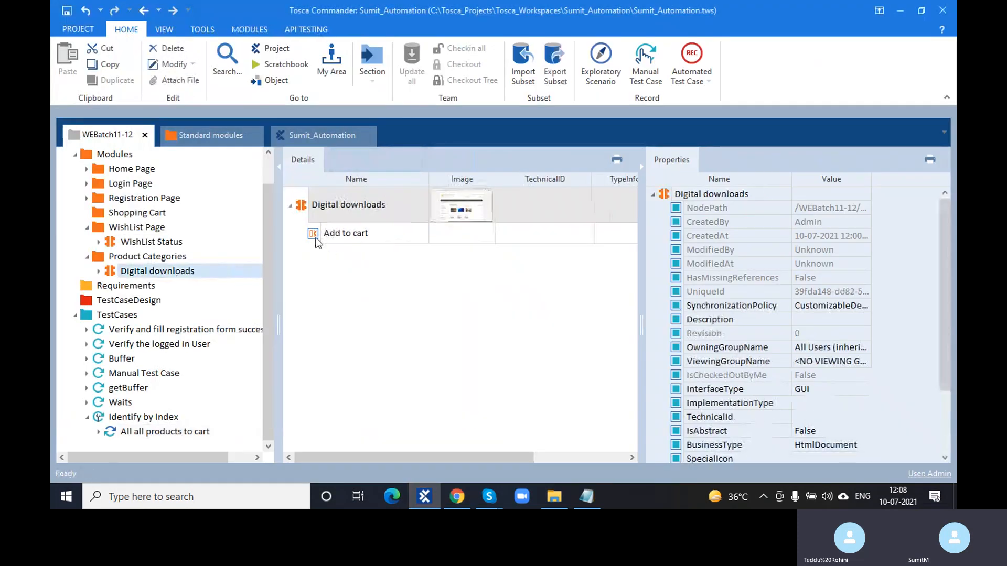
{"action": "left_click", "coordinate": [331, 233]}
{"action": "left_click", "coordinate": [813, 431]}
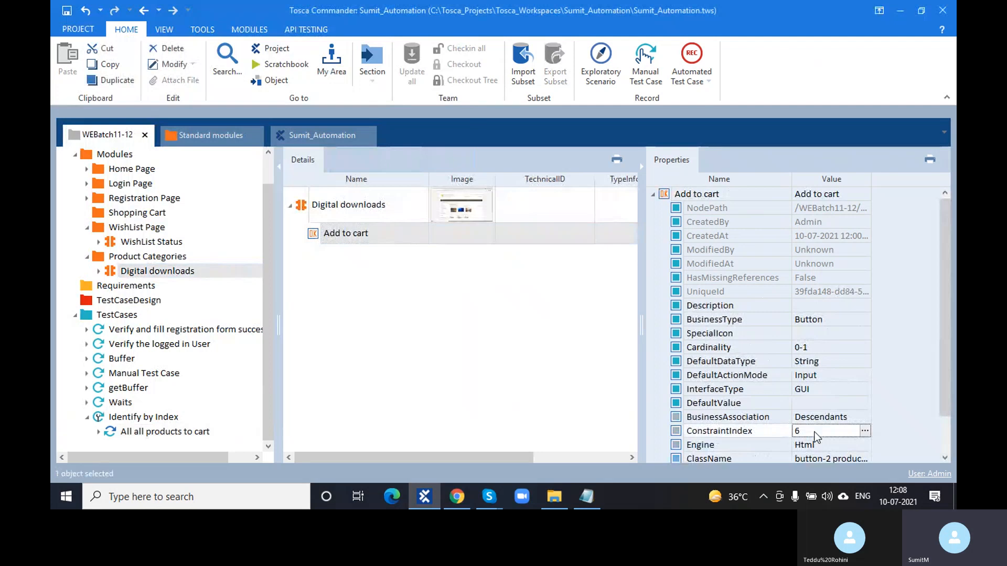
{"action": "key", "text": "BackSpace"}
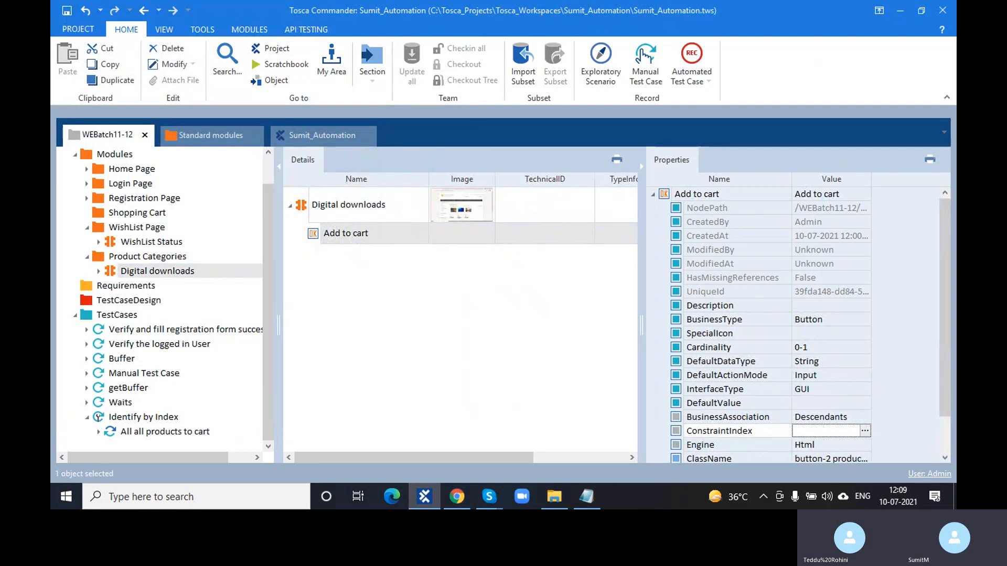
{"action": "type", "text": "3"}
{"action": "left_click", "coordinate": [570, 375]}
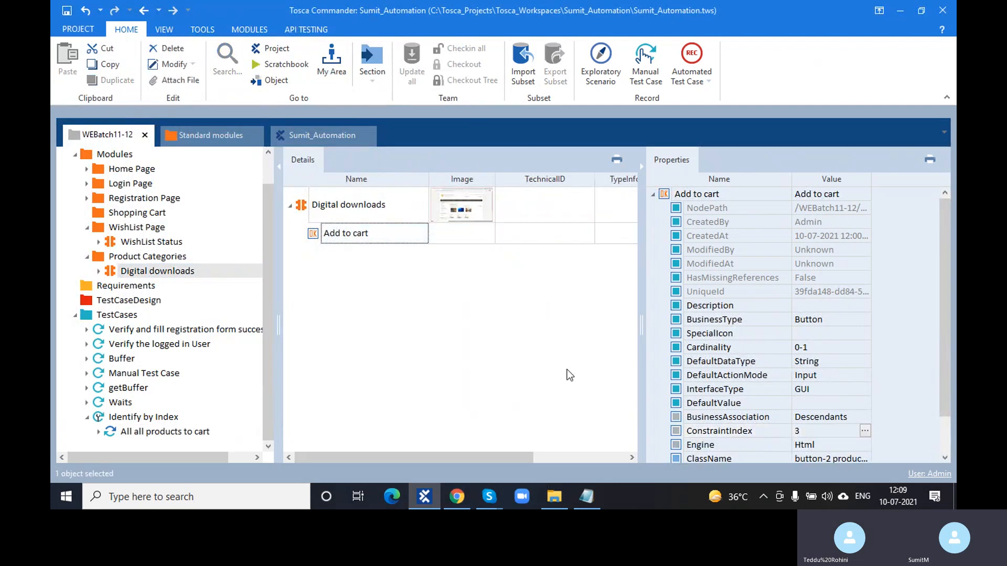
Examine the technical properties of the Add to cart button and the title property of the Digital downloads module.
{"action": "scroll", "coordinate": [827, 394], "scroll_direction": "down", "scroll_amount": 1}
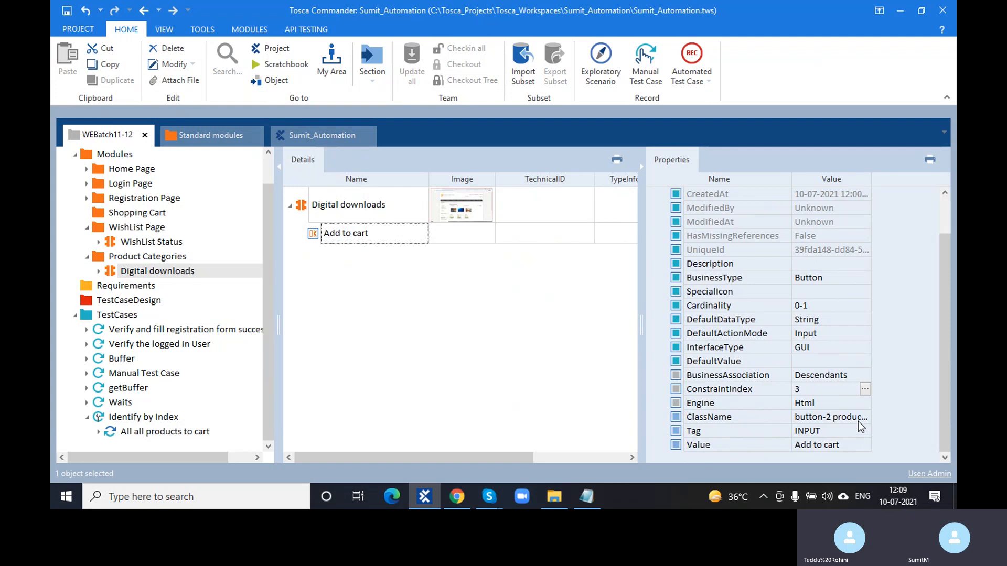
{"action": "left_click", "coordinate": [299, 210]}
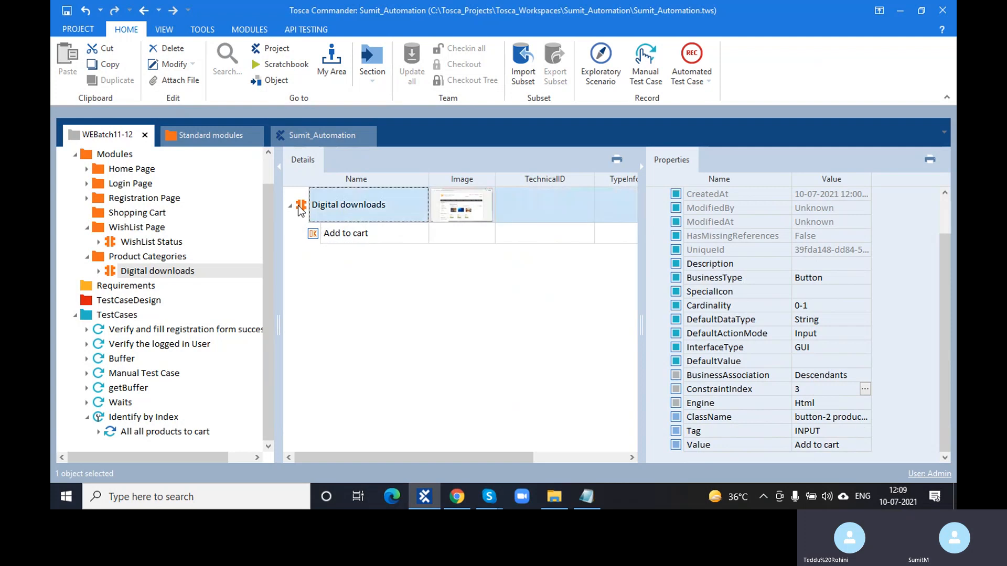
{"action": "scroll", "coordinate": [908, 356], "scroll_direction": "down", "scroll_amount": 2}
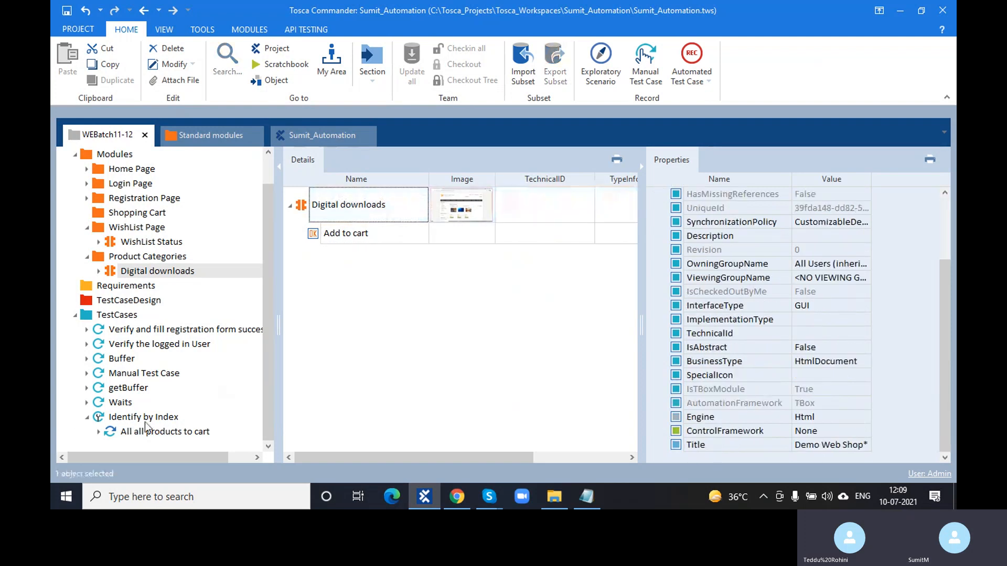
Check the Books page in Chrome, run the "All all products to cart" step in ScratchBook from Tosca Commander and close the results.
{"action": "left_click", "coordinate": [467, 495]}
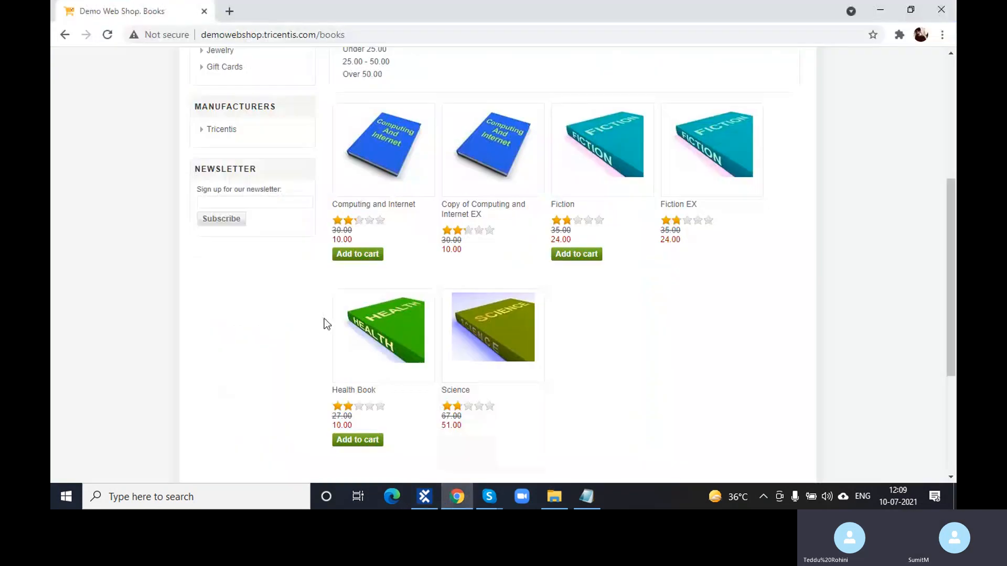
{"action": "left_click", "coordinate": [459, 499]}
{"action": "left_click", "coordinate": [166, 435]}
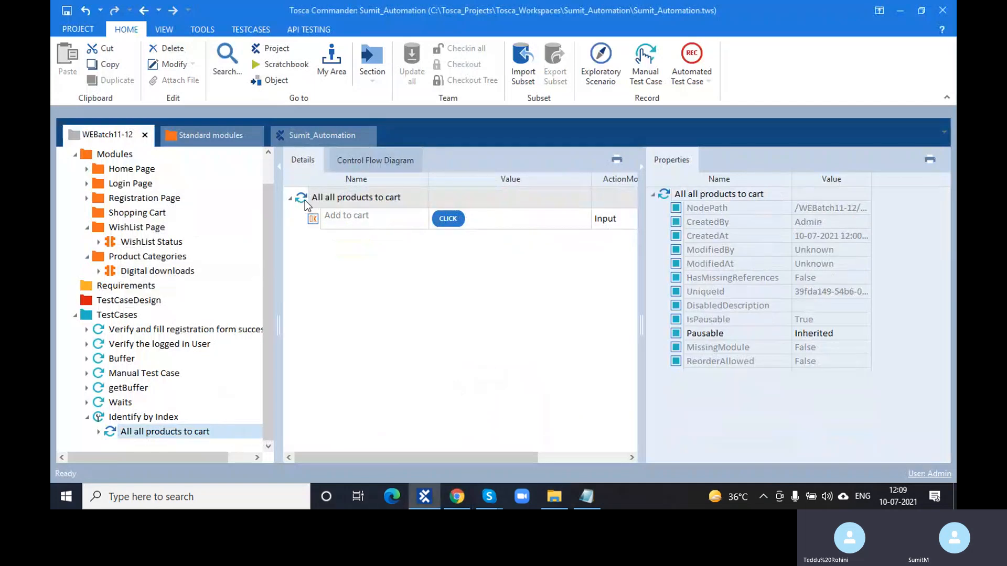
{"action": "left_click", "coordinate": [304, 200]}
{"action": "key", "text": "F6"}
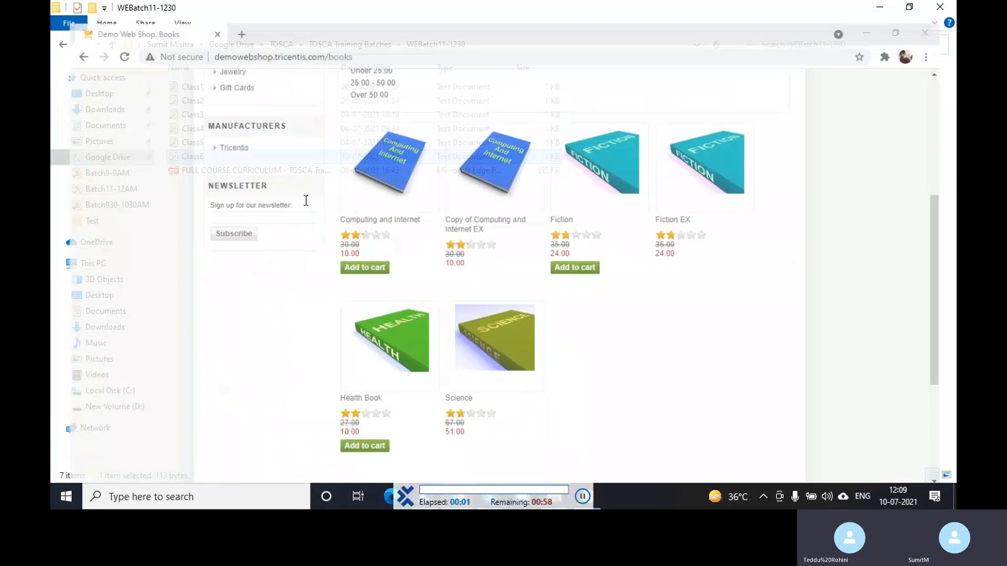
{"action": "left_click", "coordinate": [358, 267]}
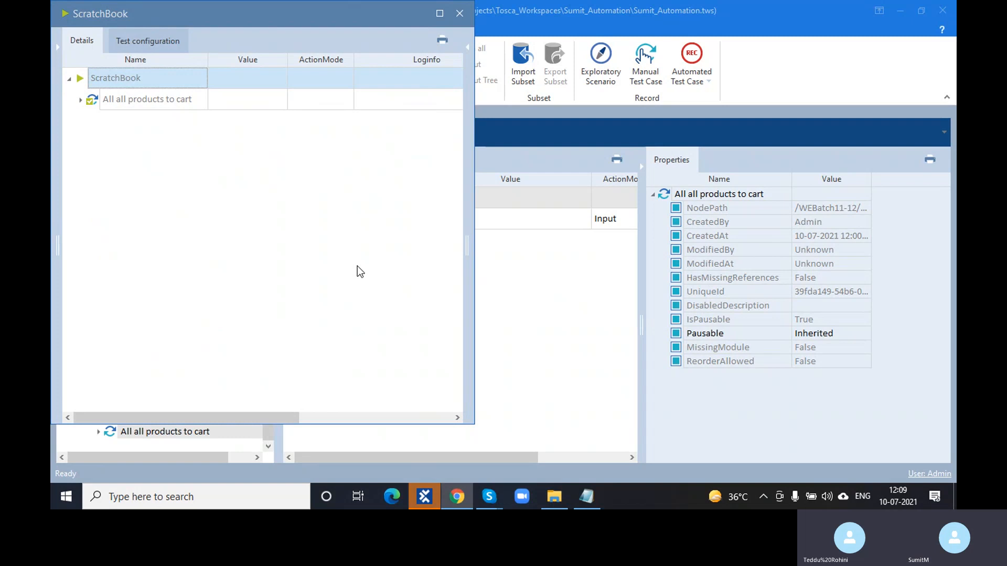
{"action": "left_click", "coordinate": [459, 14]}
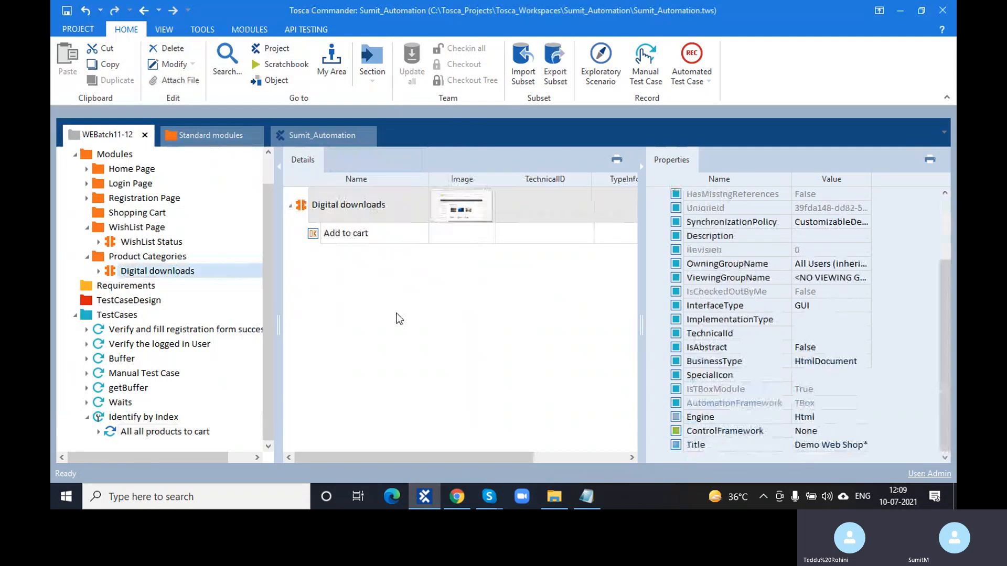
Clear the ConstraintIndex value of the Digital downloads module's Add to cart button.
{"action": "left_click", "coordinate": [346, 233]}
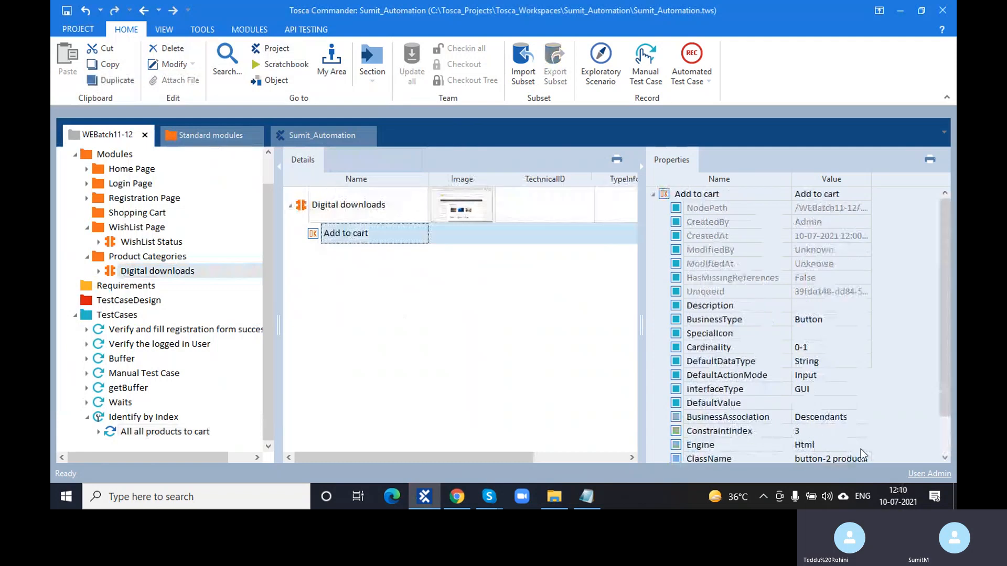
{"action": "left_click", "coordinate": [812, 430]}
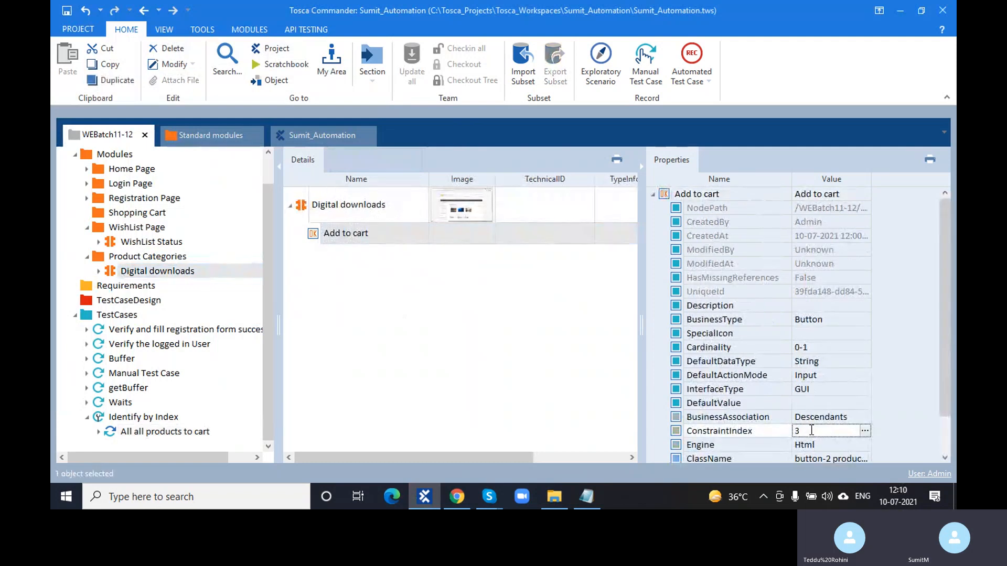
{"action": "key", "text": "BackSpace"}
{"action": "type", "text": "5756"}
{"action": "key", "text": "BackSpace"}
{"action": "key", "text": "BackSpace"}
{"action": "key", "text": "BackSpace"}
{"action": "key", "text": "BackSpace"}
Add the TBox Set Buffer step from /Modules to the Identify by Index test case and place it before "All all products to cart".
{"action": "left_click", "coordinate": [177, 417]}
{"action": "left_click", "coordinate": [177, 417]}
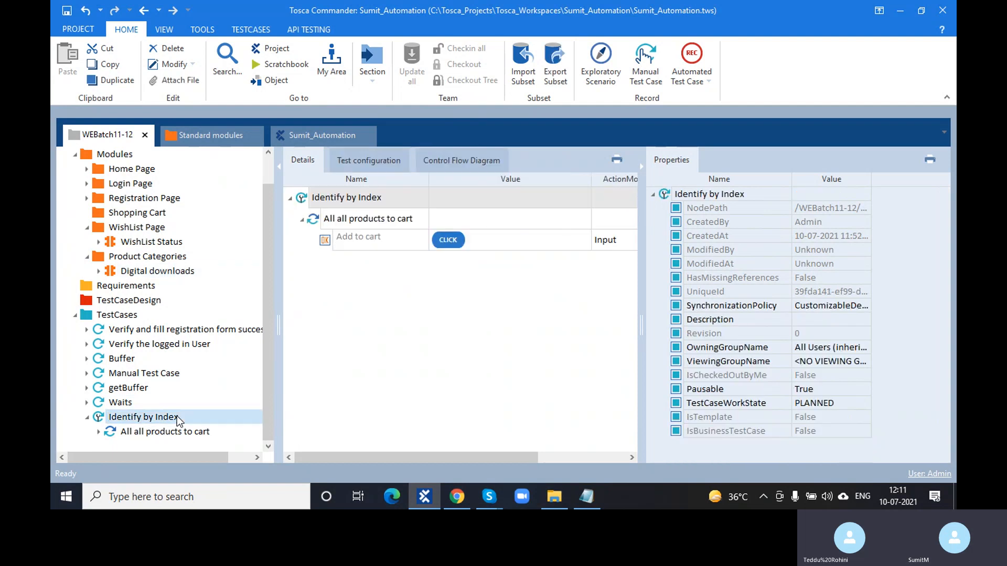
{"action": "key", "text": "ctrl+t"}
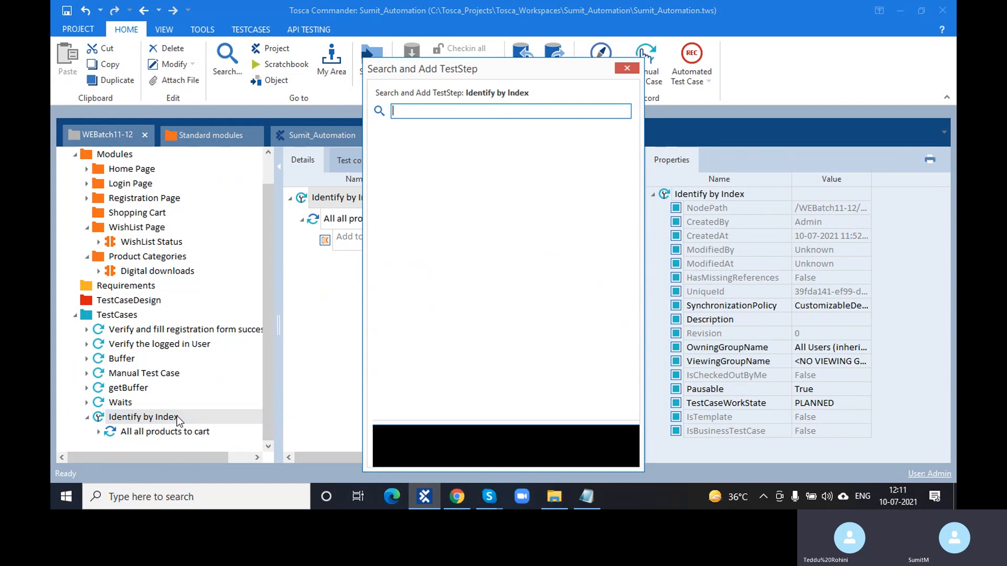
{"action": "type", "text": "tbox buffe"}
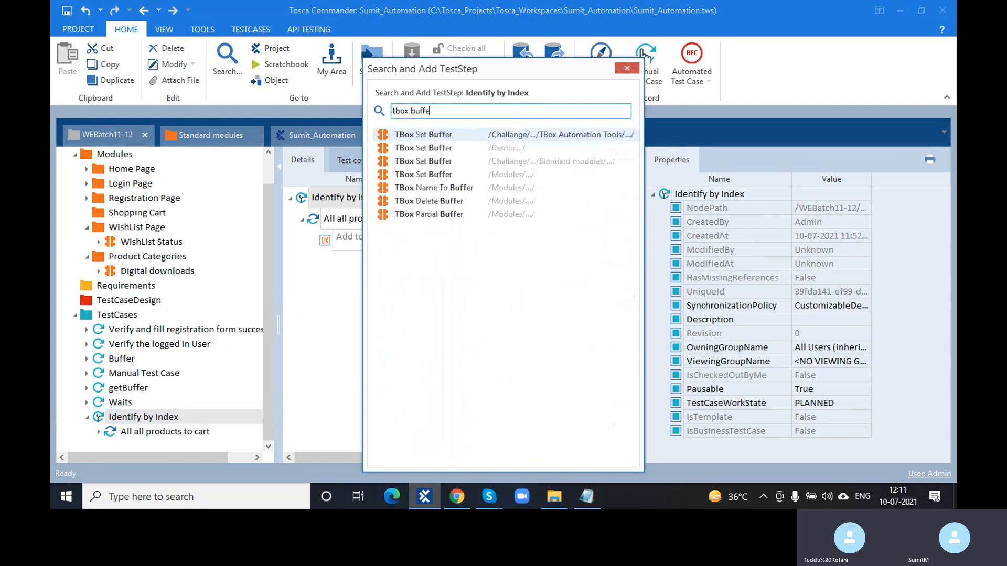
{"action": "type", "text": "r"}
{"action": "key", "text": "Down"}
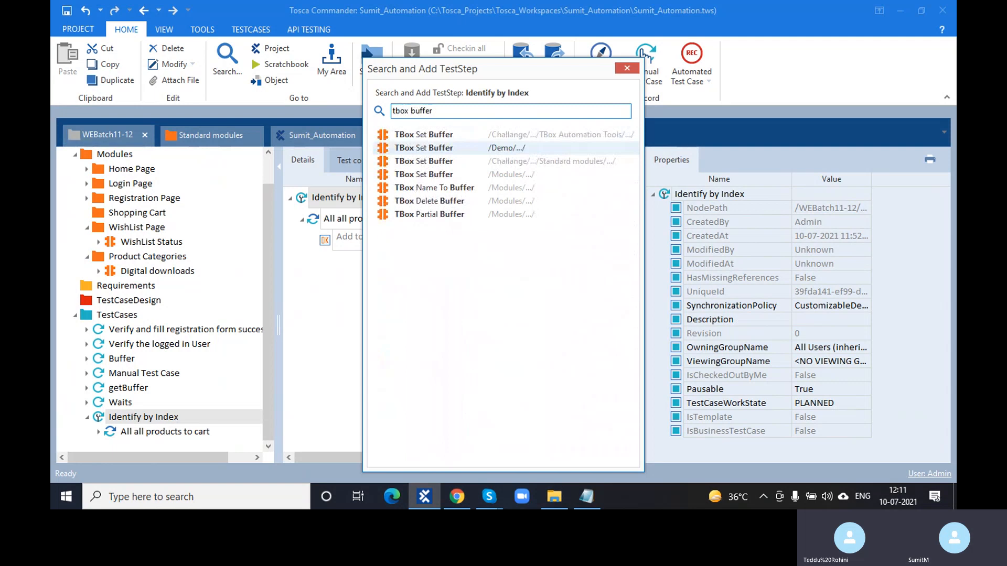
{"action": "key", "text": "Down"}
{"action": "key", "text": "Down"}
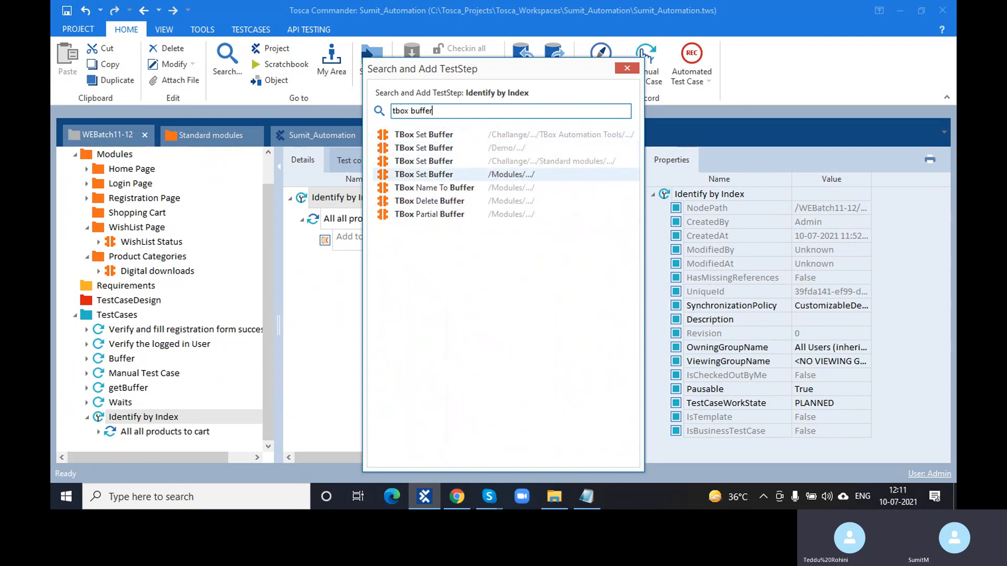
{"action": "key", "text": "Return"}
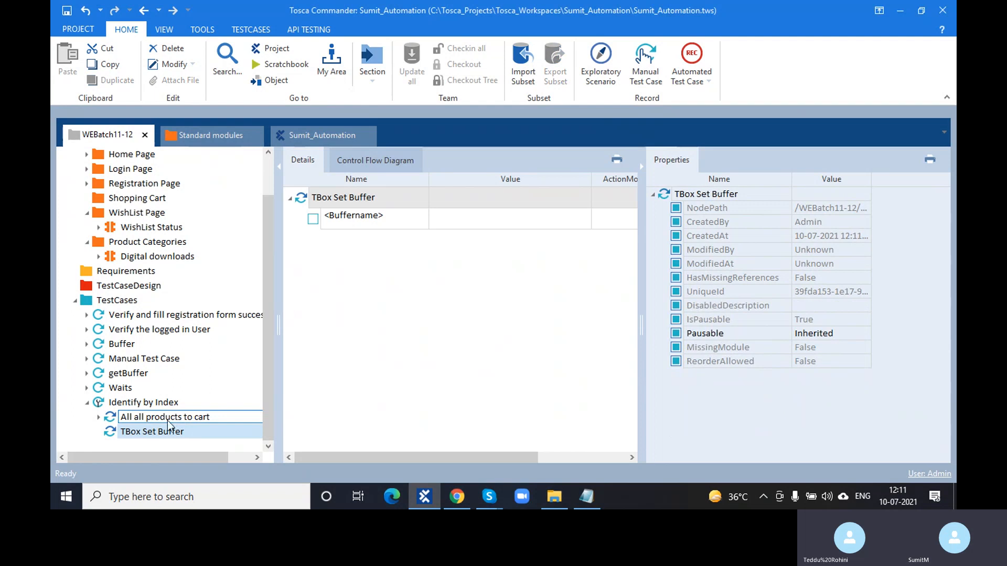
{"action": "left_click_drag", "start_coordinate": [168, 427], "coordinate": [129, 418]}
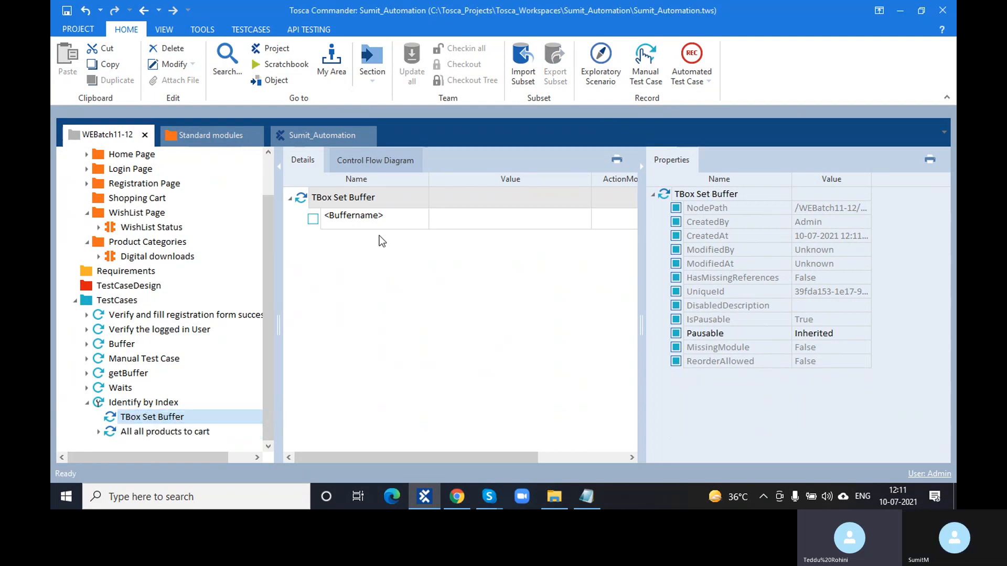
Name the buffer of the TBox Set Buffer step AddToCart and set its value to 2.
{"action": "left_click", "coordinate": [388, 216]}
{"action": "left_click", "coordinate": [388, 218]}
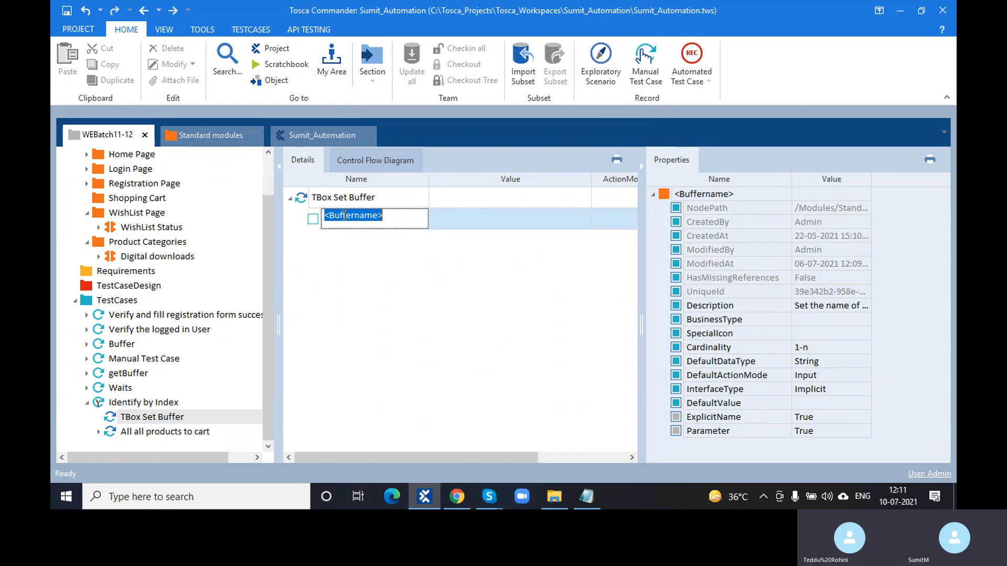
{"action": "type", "text": "AddTo"}
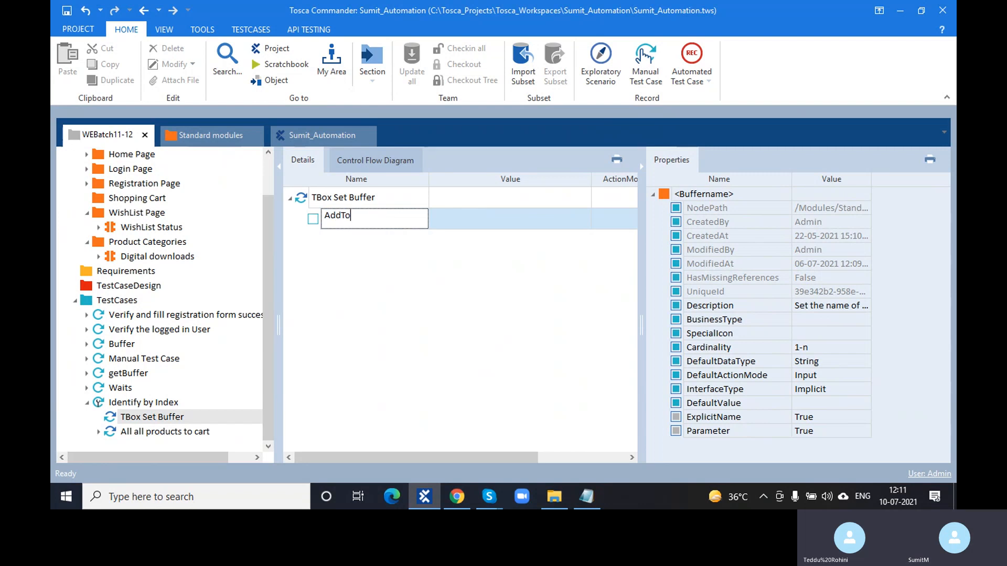
{"action": "type", "text": "Cart"}
{"action": "key", "text": "Return"}
{"action": "left_click", "coordinate": [461, 219]}
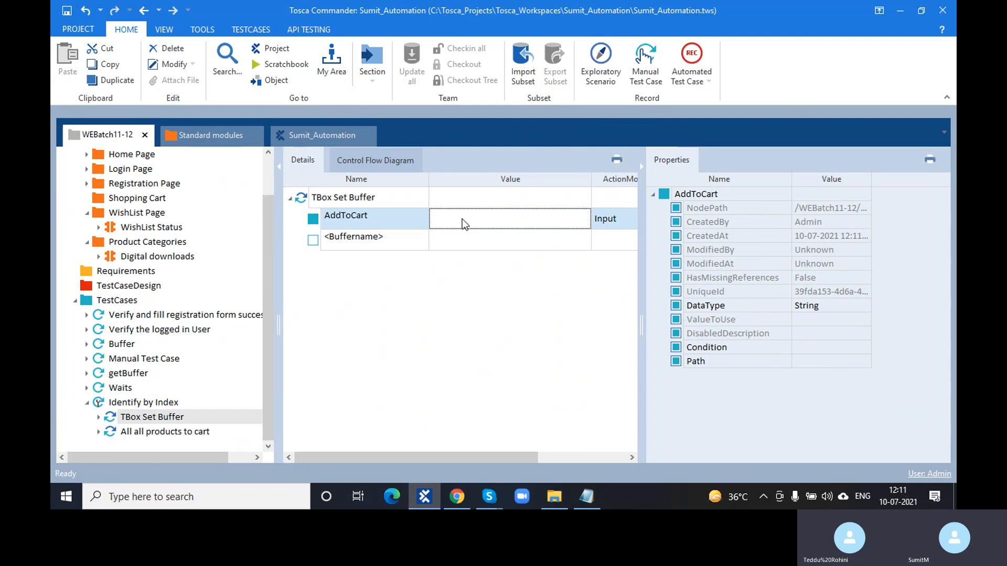
{"action": "type", "text": "2"}
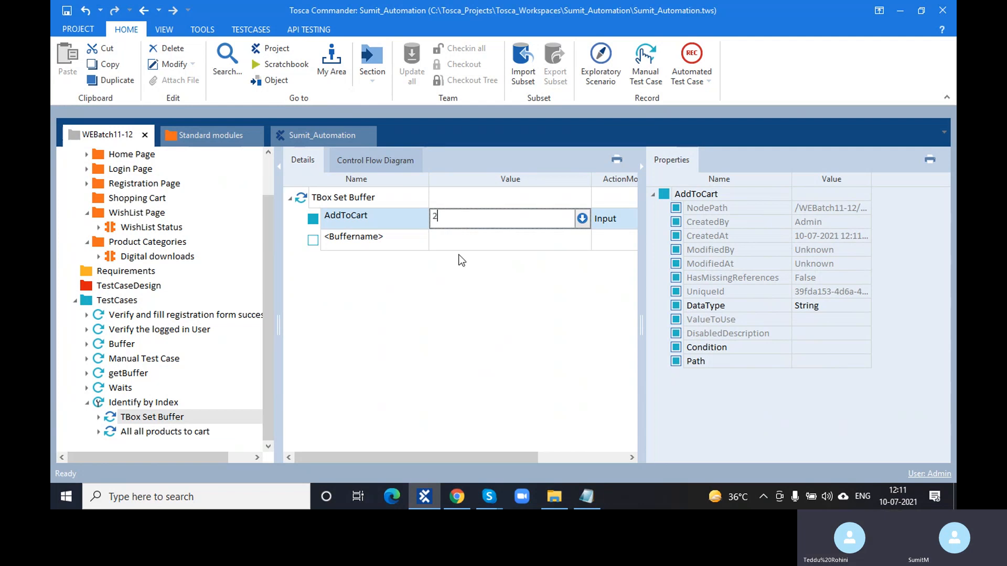
{"action": "left_click", "coordinate": [458, 302]}
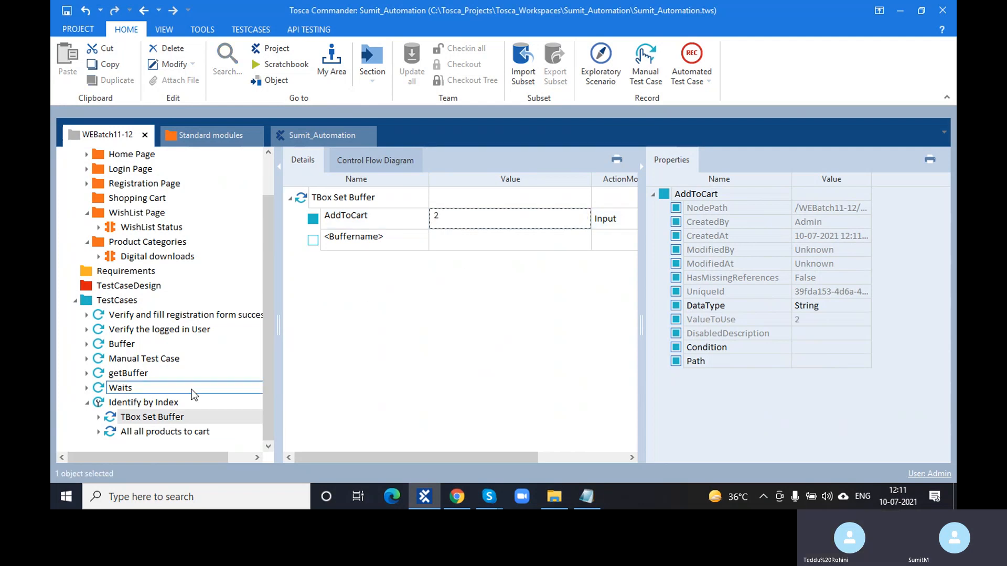
{"action": "left_click", "coordinate": [136, 402]}
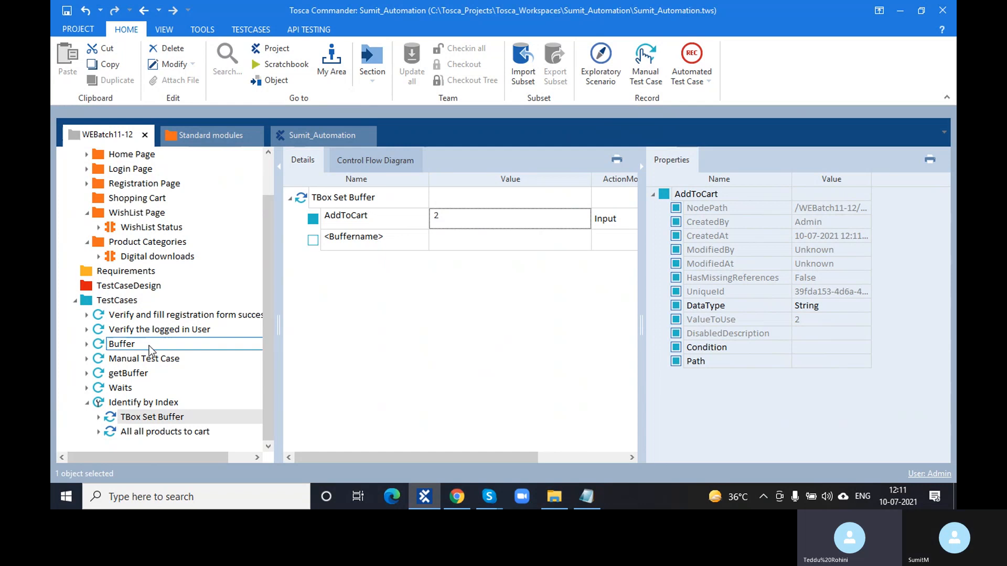
Copy the AddToCart buffer name and set the ConstraintIndex of the Digital downloads module's Add to cart button to {B[AddToCart]}.
{"action": "left_click", "coordinate": [373, 221]}
{"action": "left_click", "coordinate": [373, 221]}
{"action": "key", "text": "ctrl+c"}
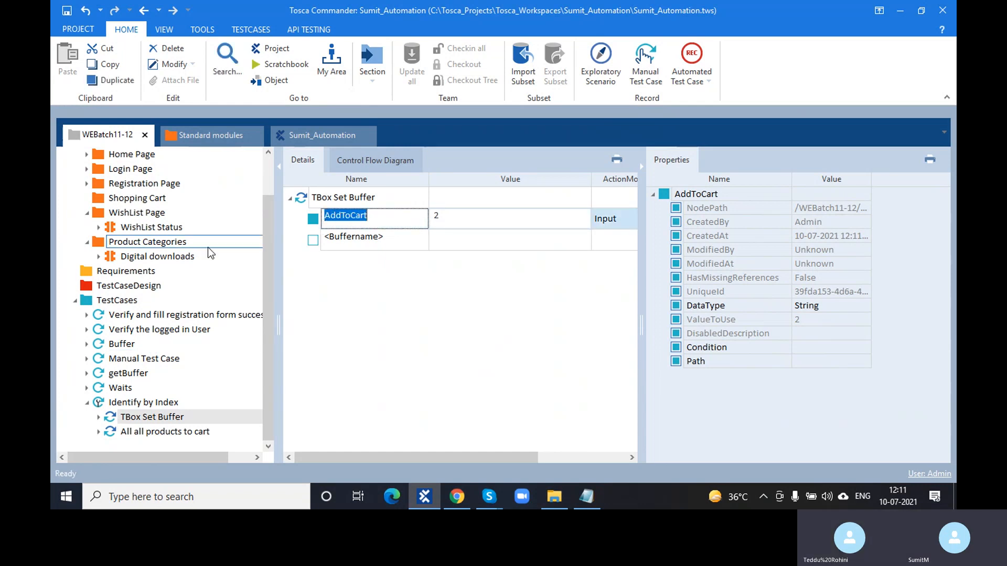
{"action": "left_click", "coordinate": [187, 257]}
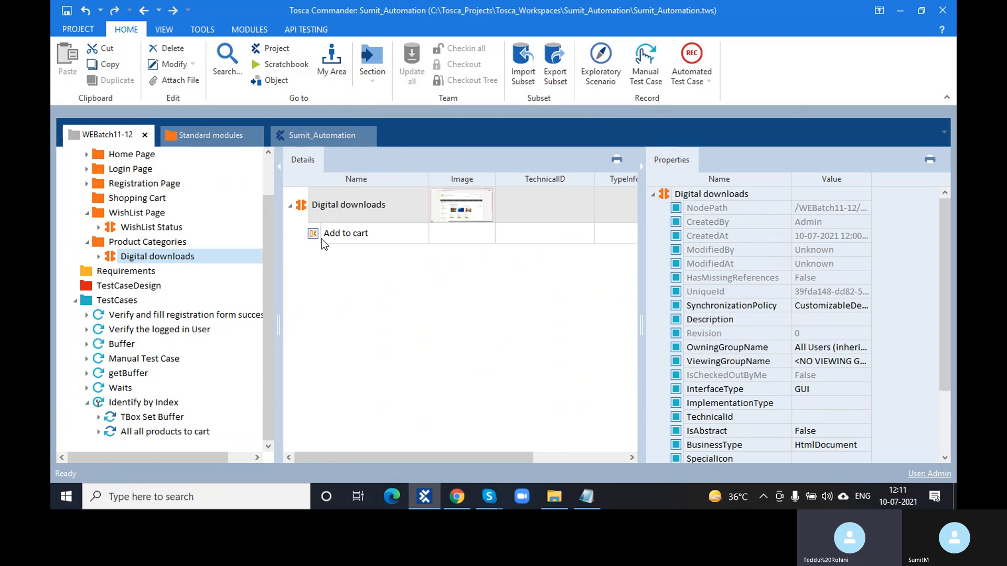
{"action": "left_click", "coordinate": [336, 233]}
{"action": "scroll", "coordinate": [736, 379], "scroll_direction": "down", "scroll_amount": 1}
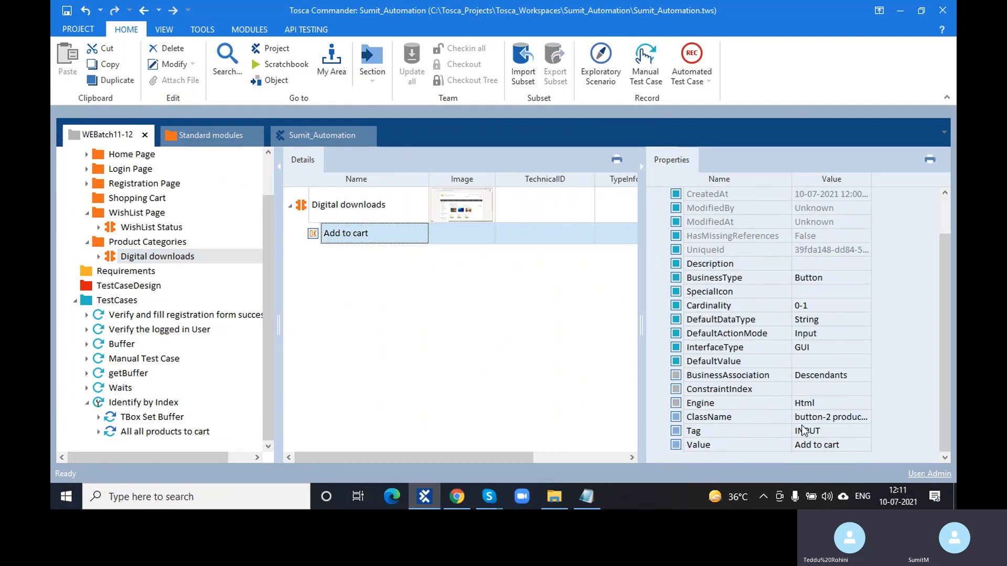
{"action": "left_click", "coordinate": [814, 389]}
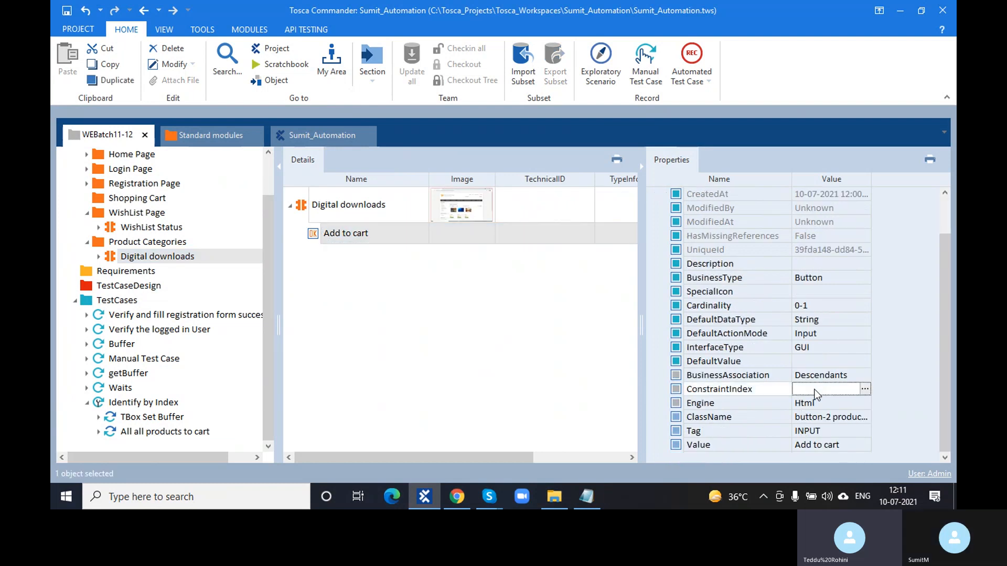
{"action": "type", "text": "{B["}
{"action": "key", "text": "ctrl+v"}
{"action": "type", "text": "]}"}
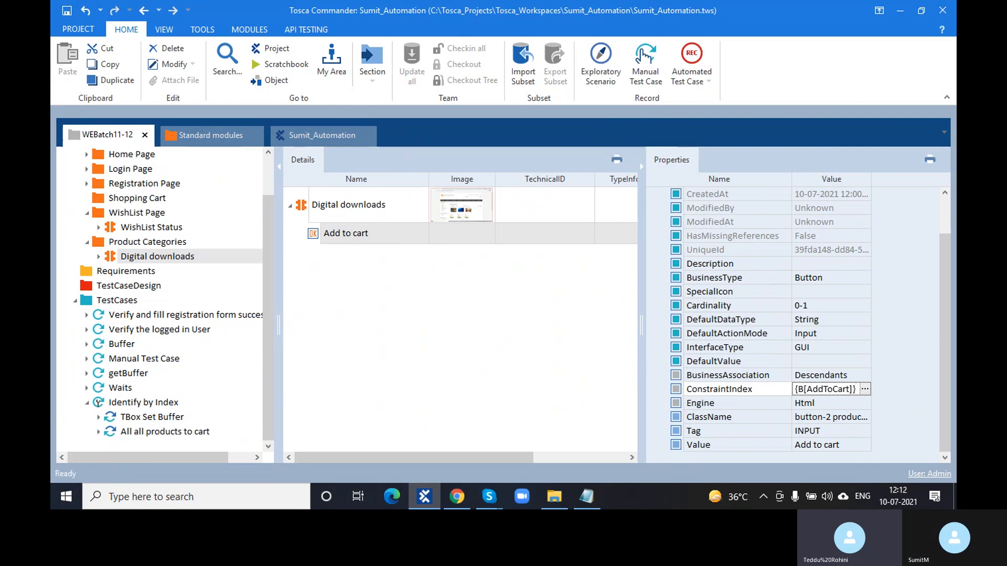
{"action": "left_click", "coordinate": [392, 377]}
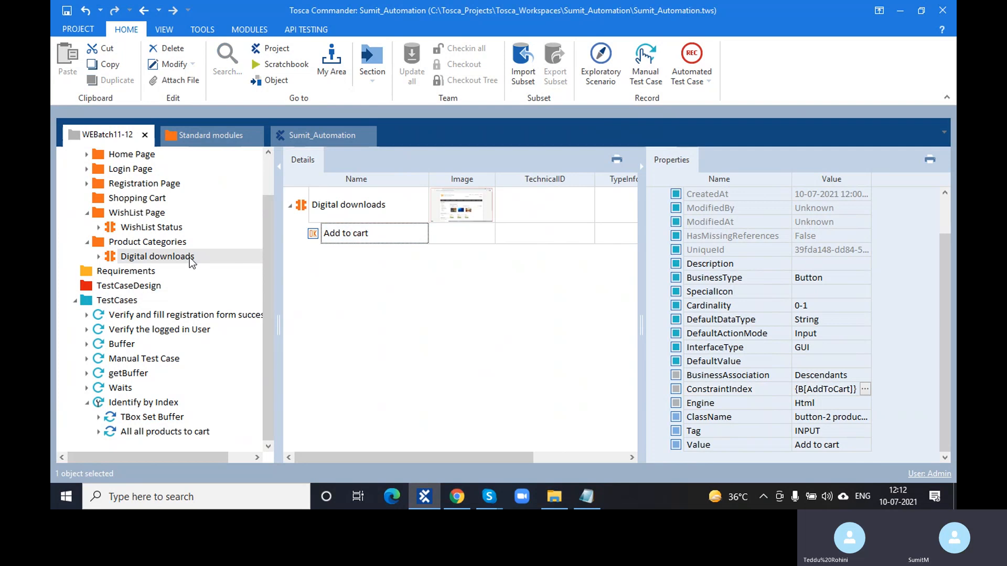
Collapse the WishList Page and Product Categories module folders and review the steps of the Identify by Index test case.
{"action": "left_click", "coordinate": [87, 212]}
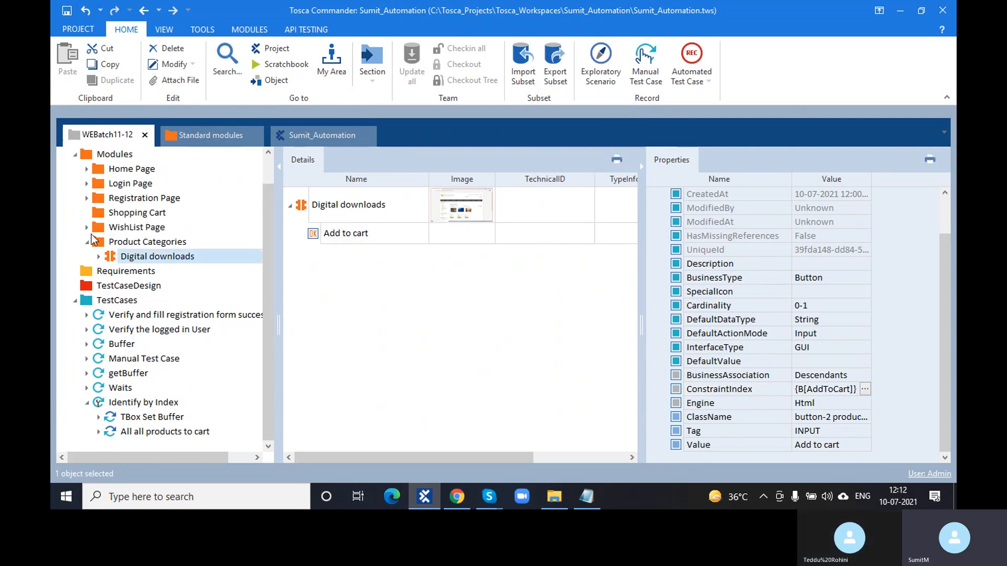
{"action": "left_click", "coordinate": [87, 256]}
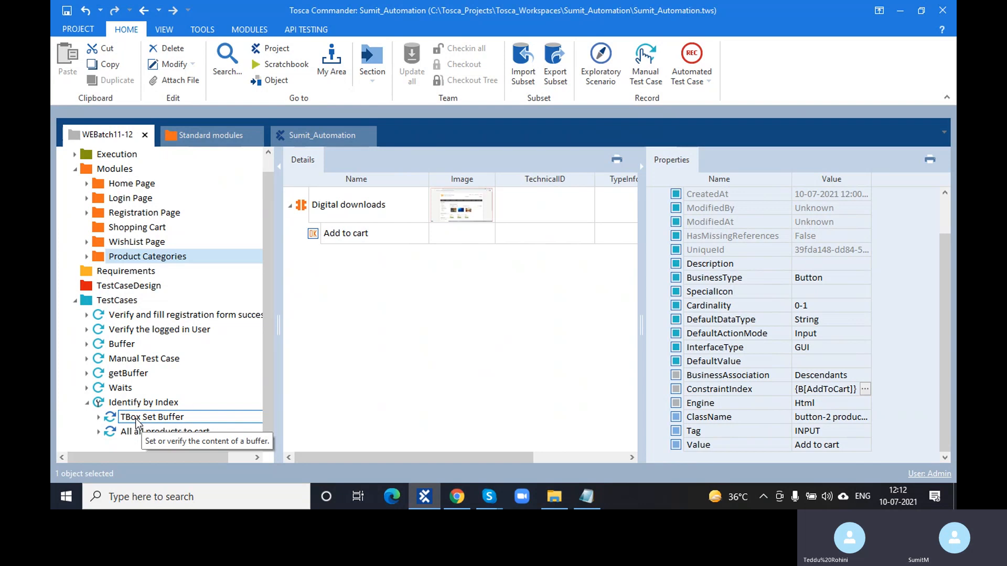
{"action": "left_click", "coordinate": [109, 418]}
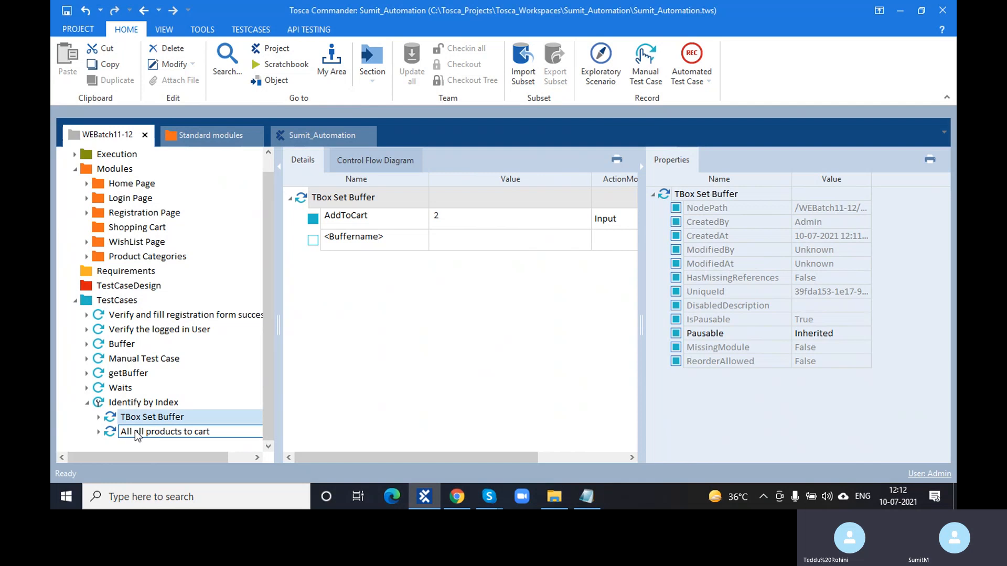
{"action": "left_click", "coordinate": [134, 430]}
Duplicate the Identify by Index test case within the TestCases folder and compare the copy with the original's TBox Set Buffer step.
{"action": "left_click", "coordinate": [112, 401]}
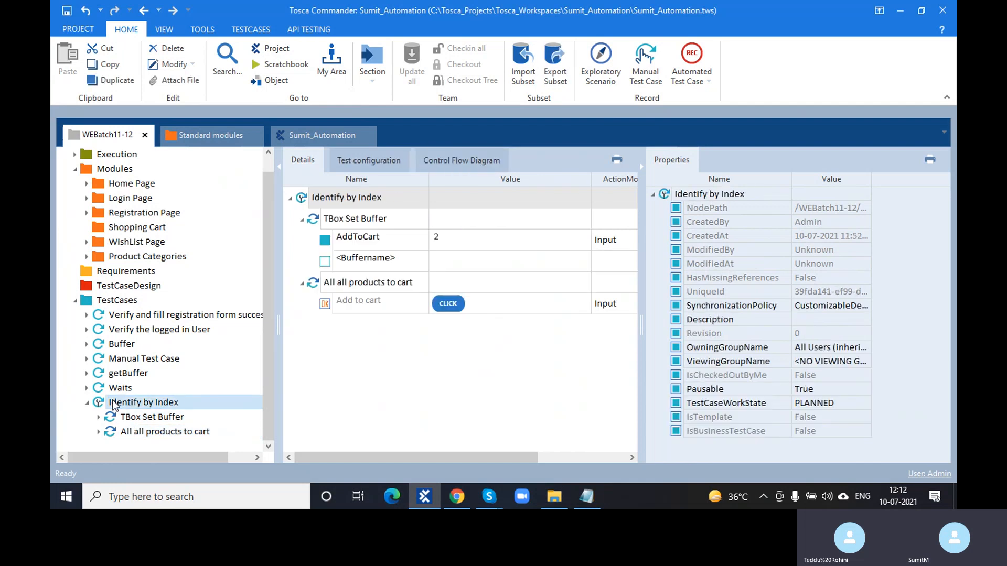
{"action": "left_click", "coordinate": [125, 301]}
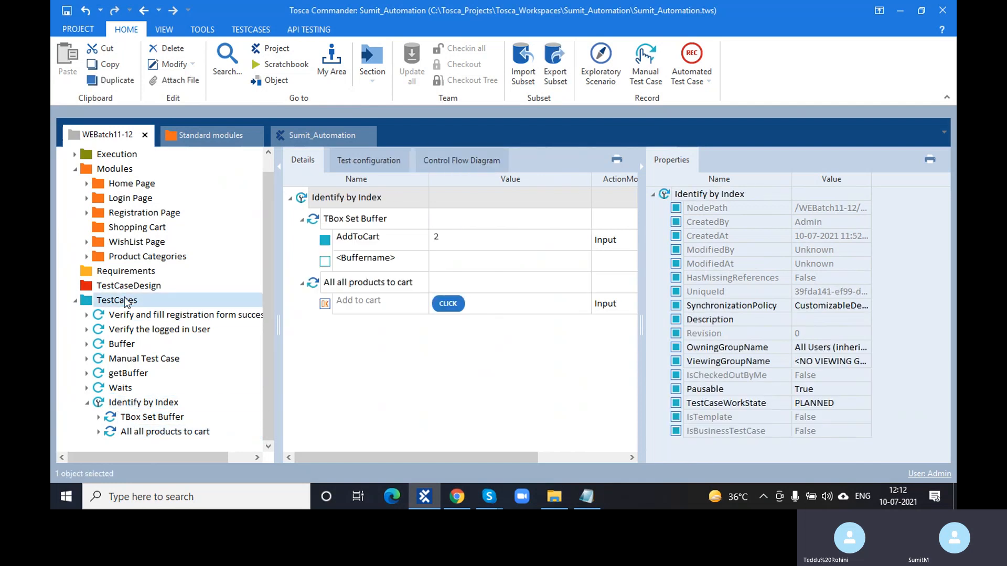
{"action": "key", "text": "ctrl+v"}
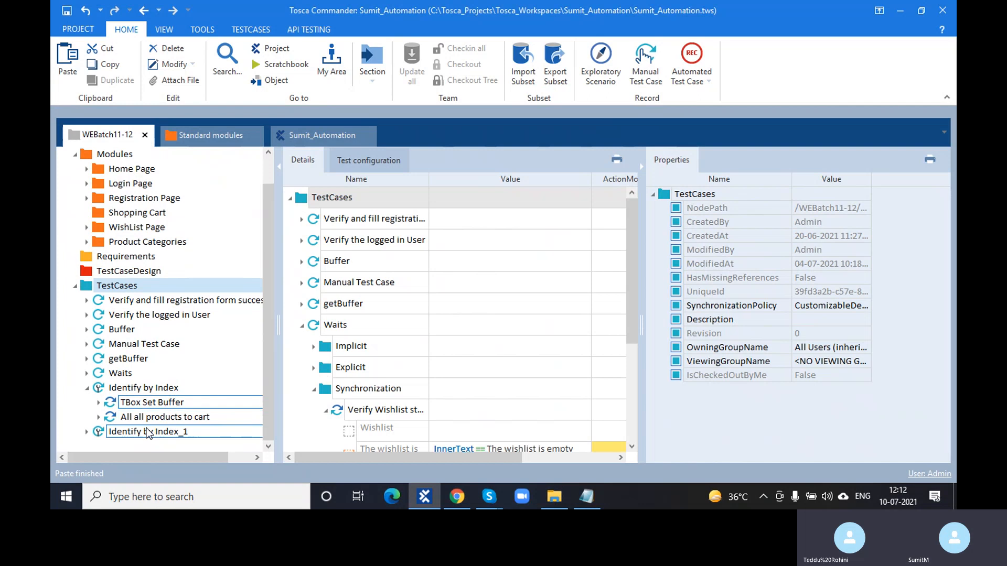
{"action": "left_click", "coordinate": [148, 432]}
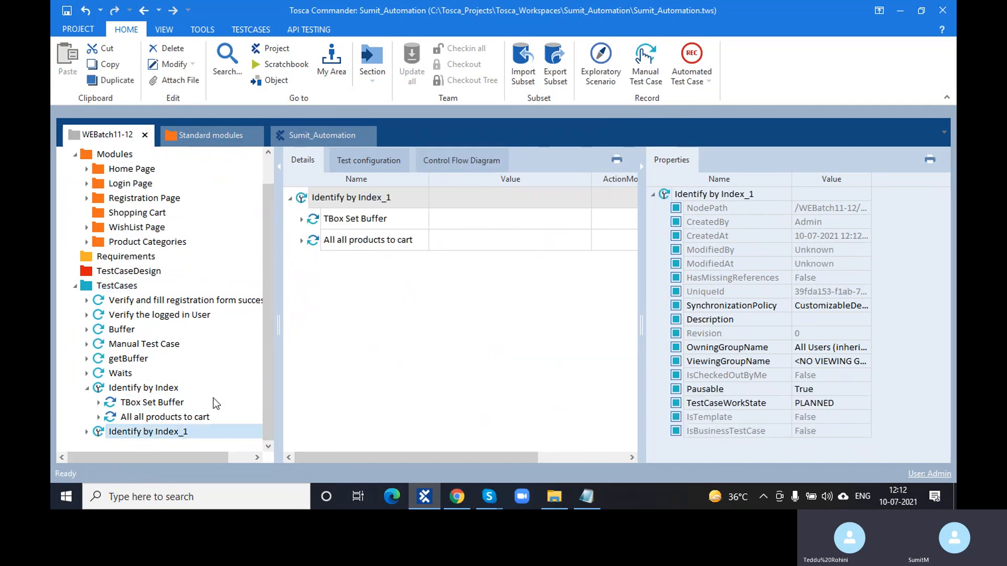
{"action": "left_click", "coordinate": [193, 402]}
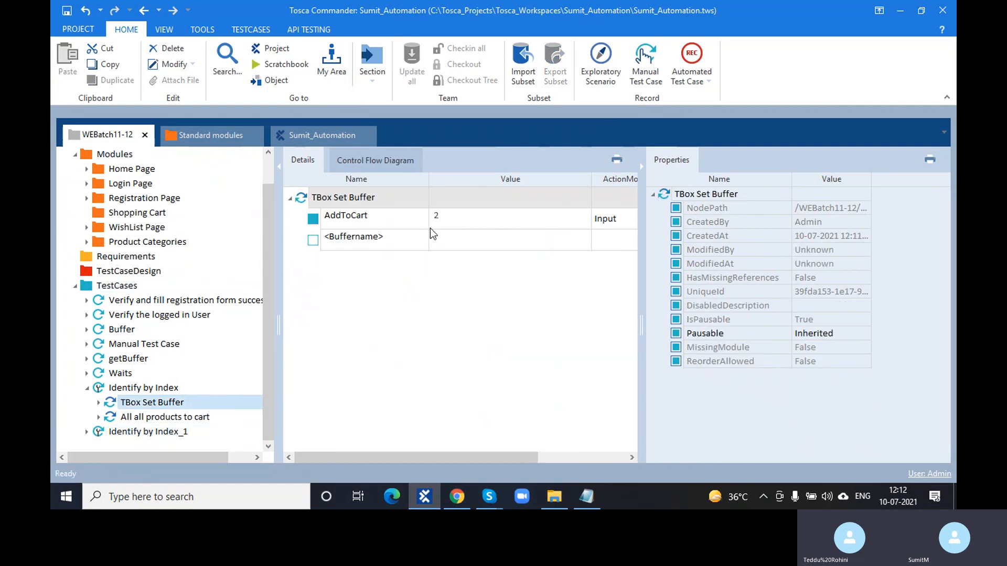
{"action": "left_click", "coordinate": [178, 433]}
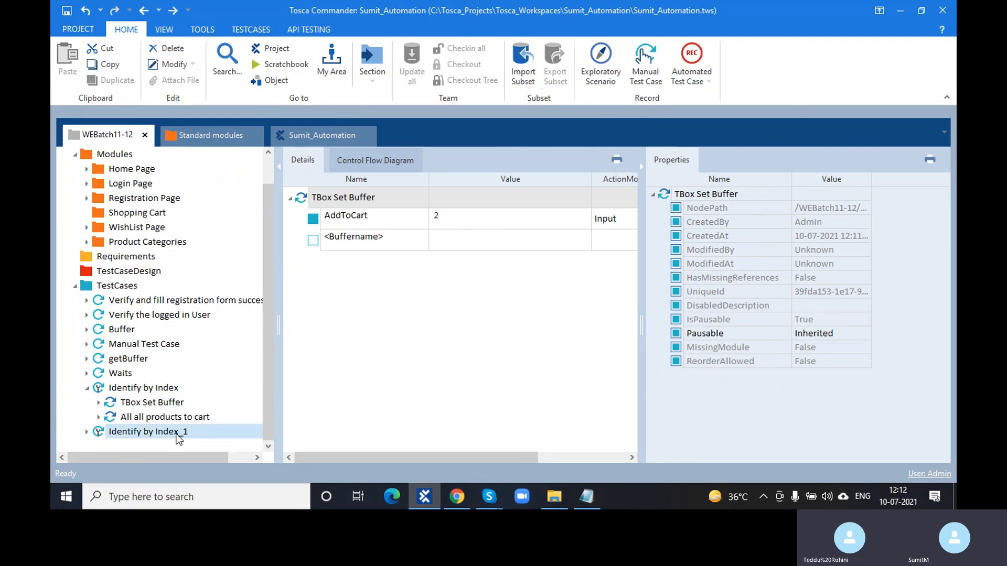
Expand the TBox Set Buffer step of the Identify by Index_1 test case and set its AddToCart buffer value to 6.
{"action": "left_click", "coordinate": [450, 219]}
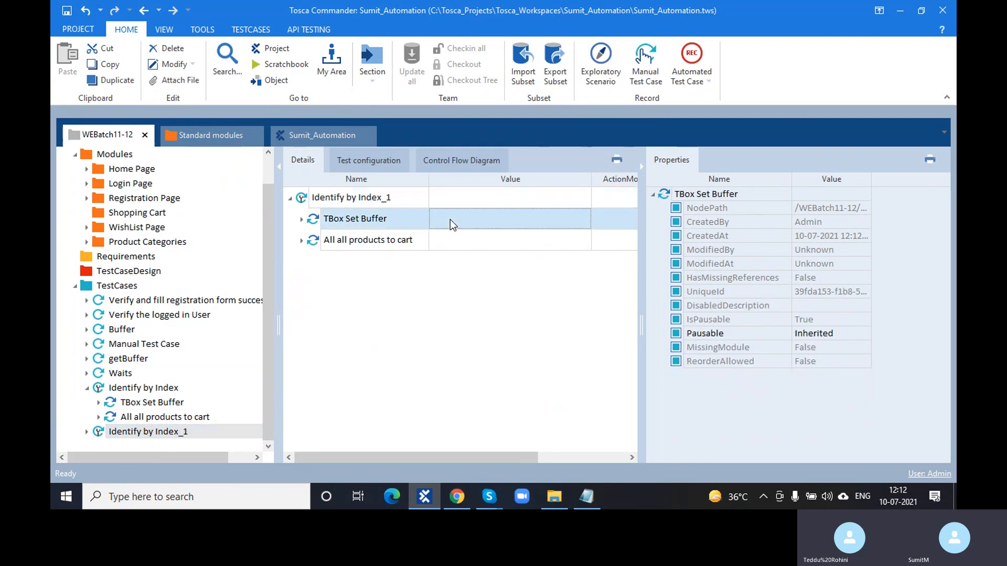
{"action": "left_click", "coordinate": [301, 220]}
{"action": "left_click", "coordinate": [468, 237]}
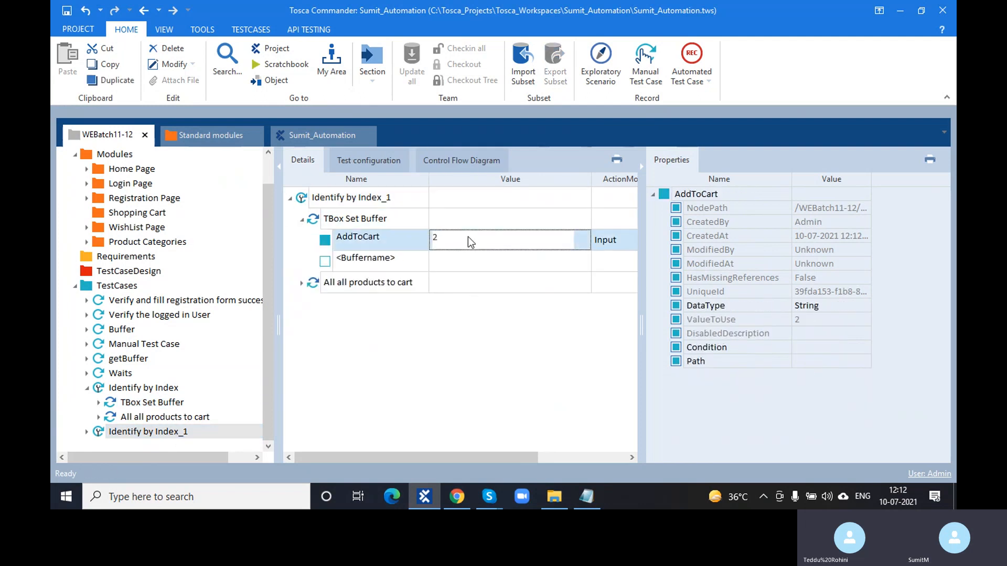
{"action": "key", "text": "BackSpace"}
{"action": "type", "text": "6"}
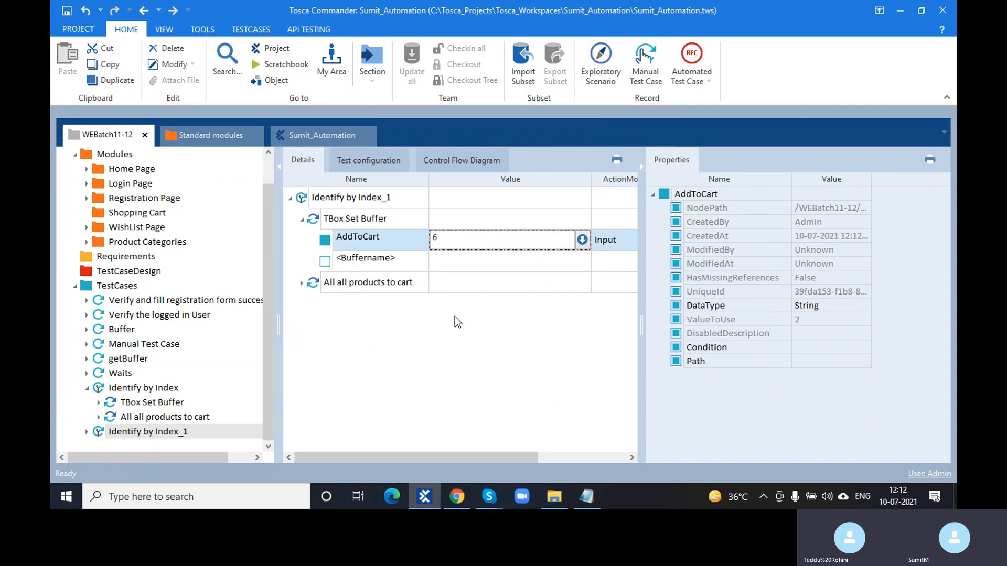
{"action": "left_click", "coordinate": [335, 301]}
Select the Identify by Index test case, switch to Chrome and reload the Books category to check its Add to cart buttons.
{"action": "left_click", "coordinate": [163, 389]}
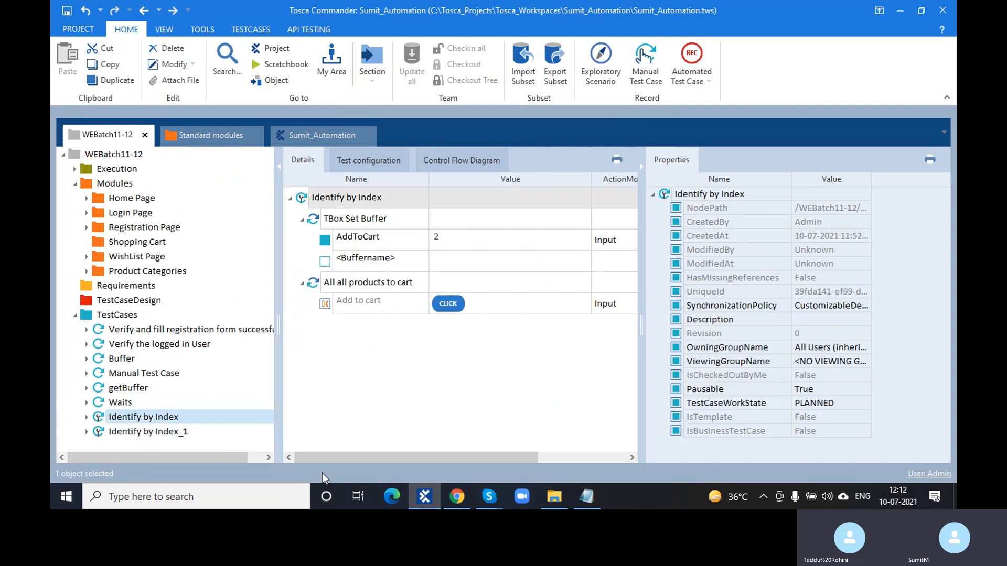
{"action": "left_click", "coordinate": [454, 498]}
{"action": "scroll", "coordinate": [517, 168], "scroll_direction": "up", "scroll_amount": 2}
{"action": "scroll", "coordinate": [517, 169], "scroll_direction": "up", "scroll_amount": 4}
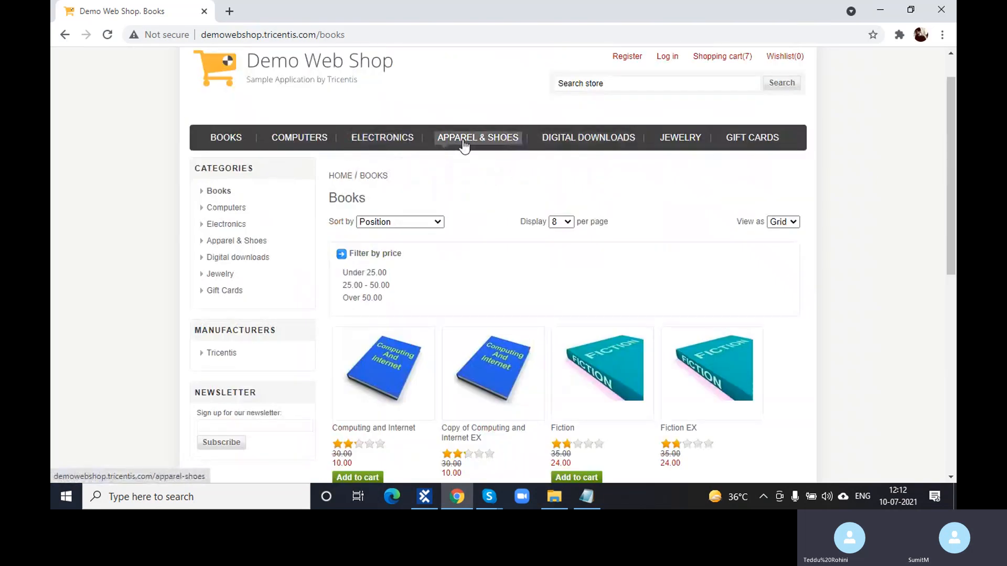
{"action": "left_click", "coordinate": [213, 148]}
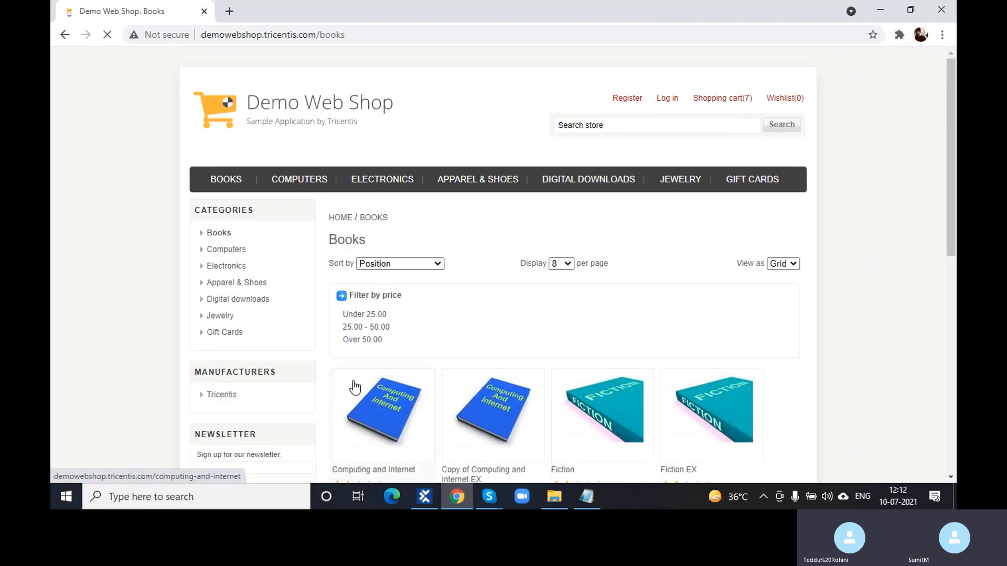
{"action": "scroll", "coordinate": [355, 387], "scroll_direction": "down", "scroll_amount": 5}
Switch back to Tosca Commander and set the AddToCart buffer value of the Identify by Index test case to 1.
{"action": "left_click", "coordinate": [426, 504]}
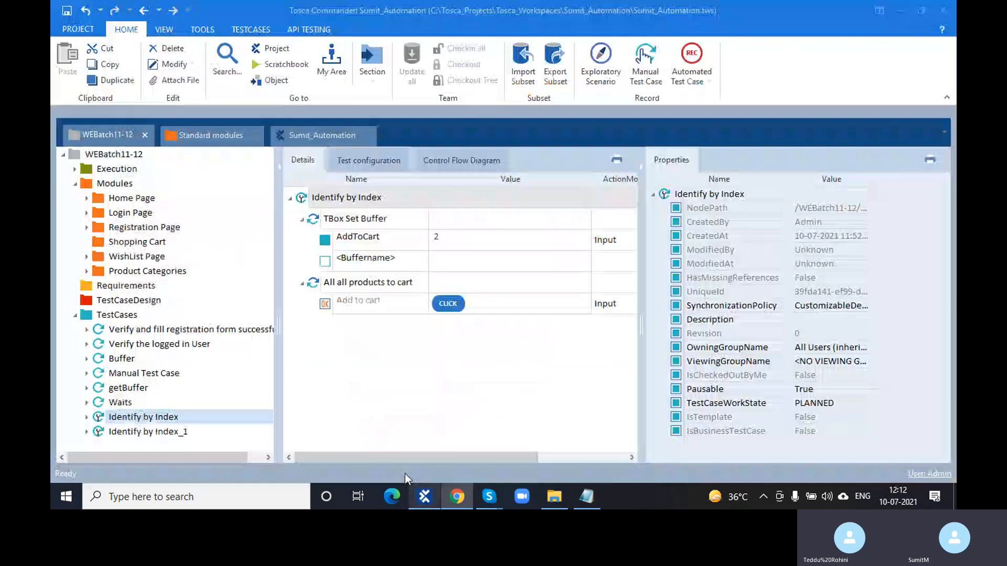
{"action": "left_click", "coordinate": [455, 239]}
{"action": "type", "text": "1"}
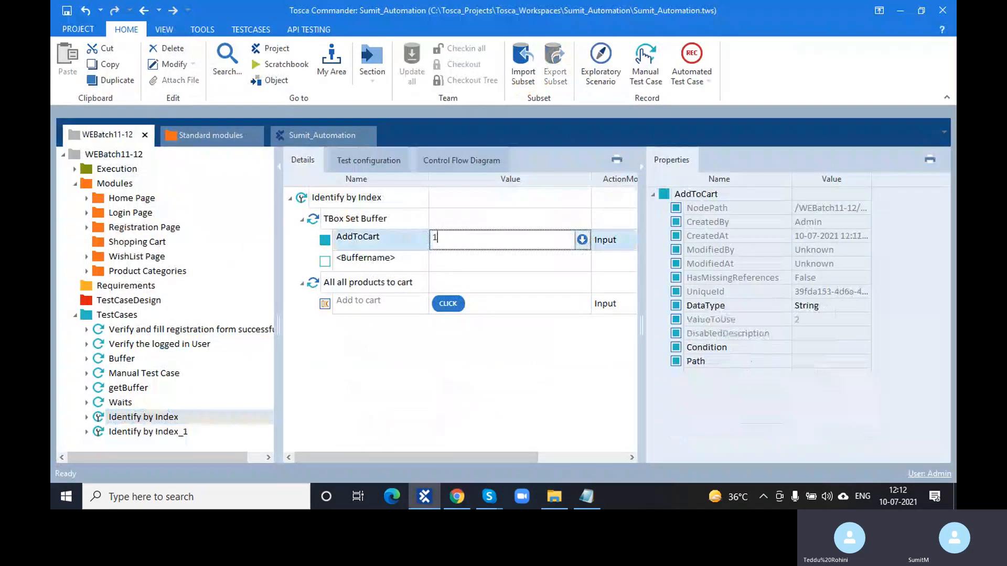
Set the AddToCart buffer value of the Identify by Index_1 test case to 3.
{"action": "left_click", "coordinate": [199, 437]}
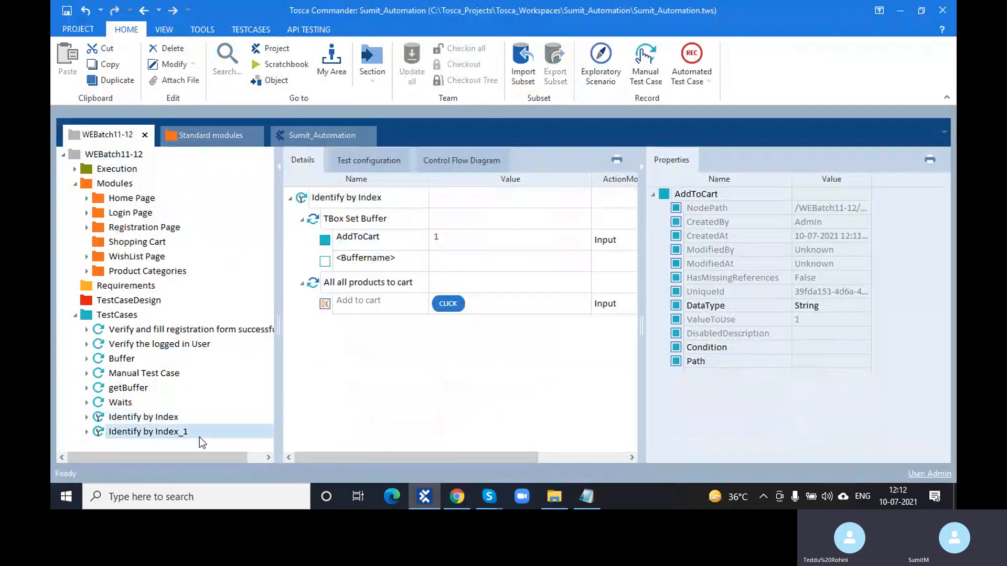
{"action": "left_click", "coordinate": [446, 239]}
{"action": "type", "text": "4"}
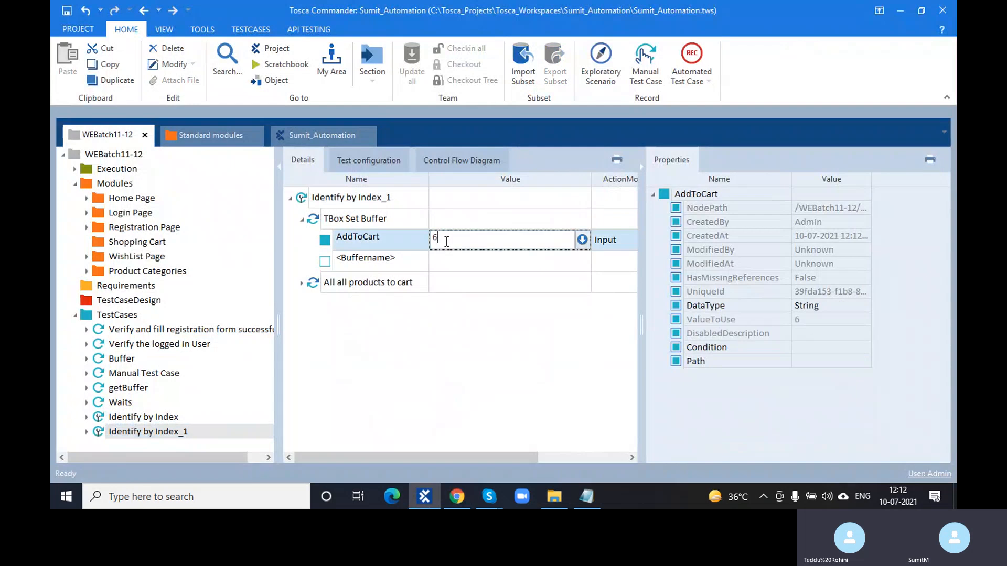
{"action": "key", "text": "BackSpace"}
{"action": "type", "text": "3"}
{"action": "left_click", "coordinate": [395, 321]}
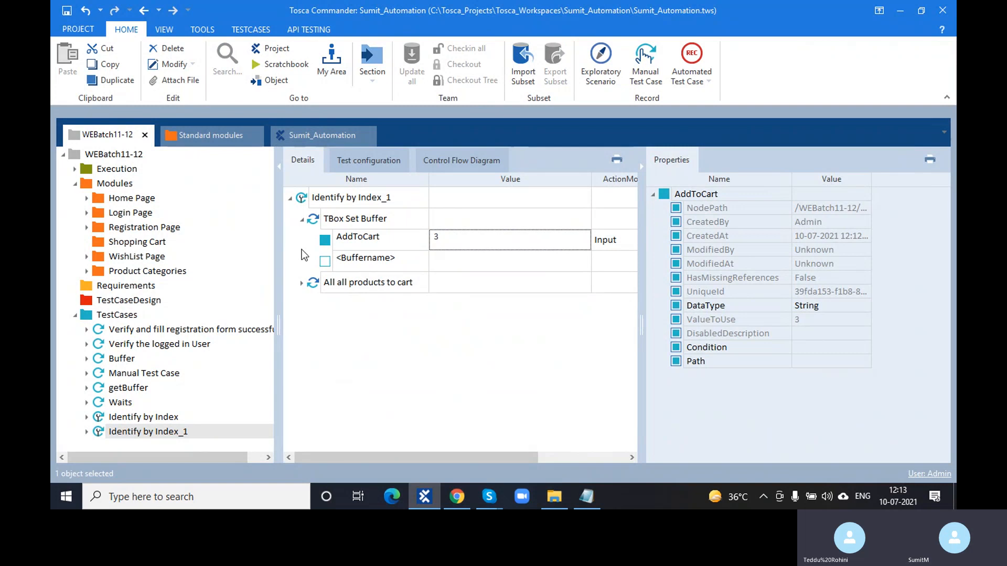
Run the Identify by Index and Identify by Index_1 test cases together in the ScratchBook.
{"action": "left_click", "coordinate": [191, 416]}
{"action": "left_click", "coordinate": [191, 432], "text": "ctrl"}
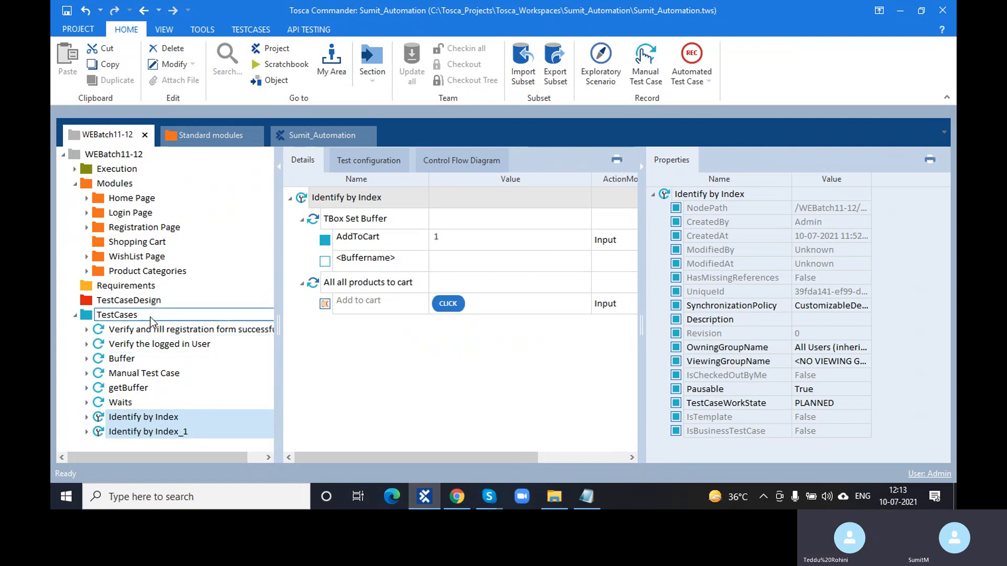
{"action": "left_click", "coordinate": [159, 425]}
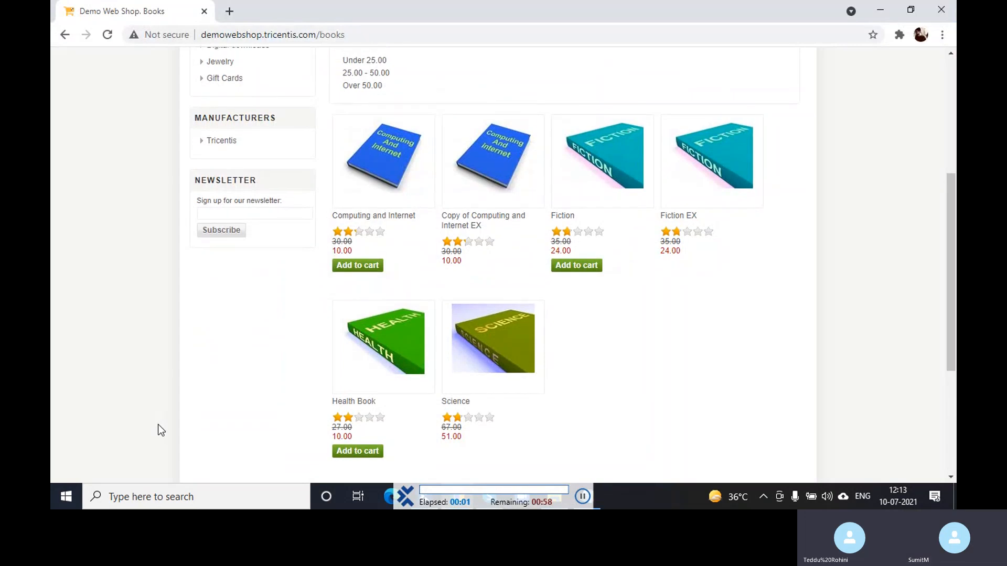
{"action": "left_click", "coordinate": [359, 267]}
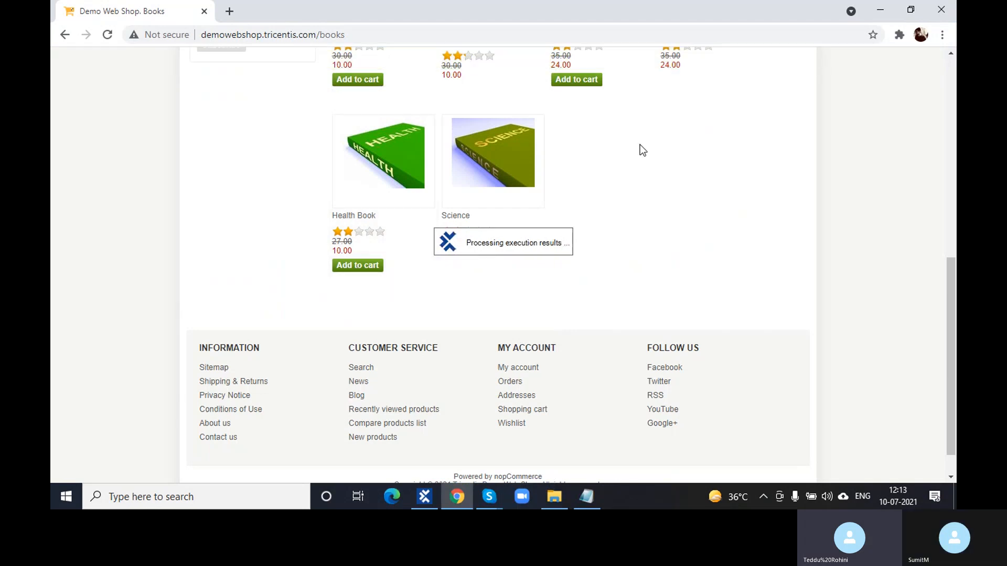
Open the Demo Web Shop shopping cart and examine which books the test run added.
{"action": "scroll", "coordinate": [639, 219], "scroll_direction": "up", "scroll_amount": 1}
{"action": "scroll", "coordinate": [638, 228], "scroll_direction": "up", "scroll_amount": 2}
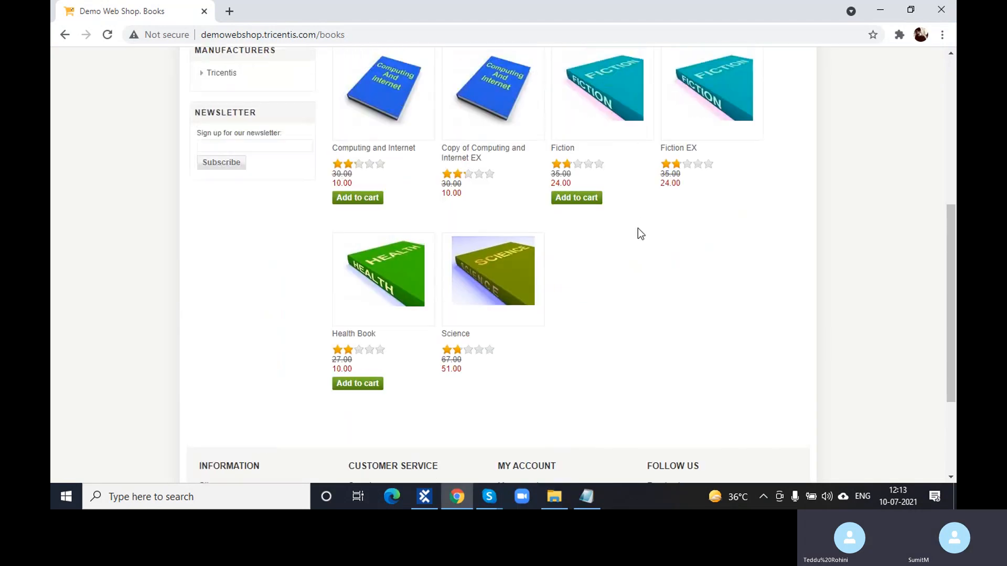
{"action": "scroll", "coordinate": [638, 229], "scroll_direction": "up", "scroll_amount": 1}
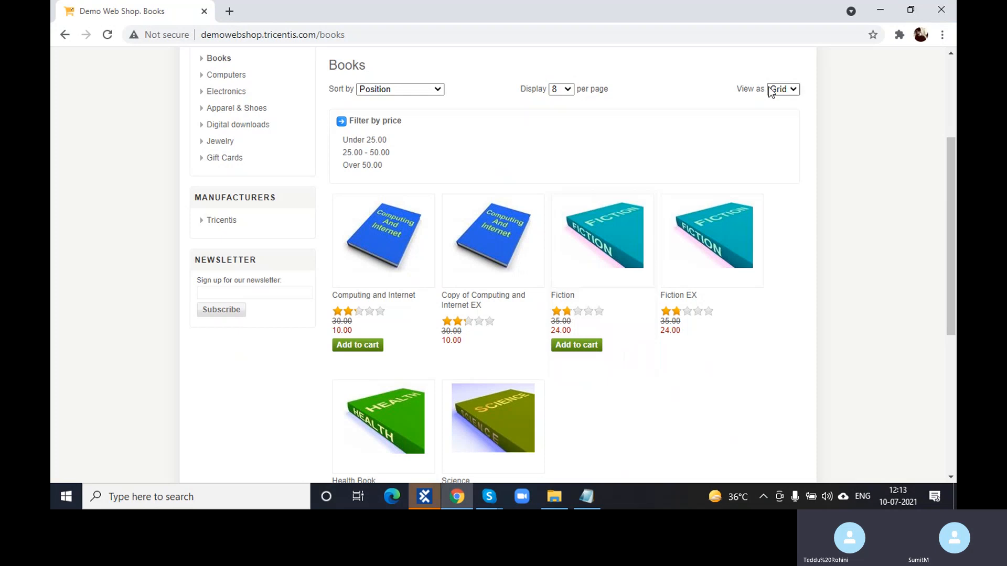
{"action": "scroll", "coordinate": [769, 92], "scroll_direction": "up", "scroll_amount": 3}
{"action": "left_click", "coordinate": [735, 99]}
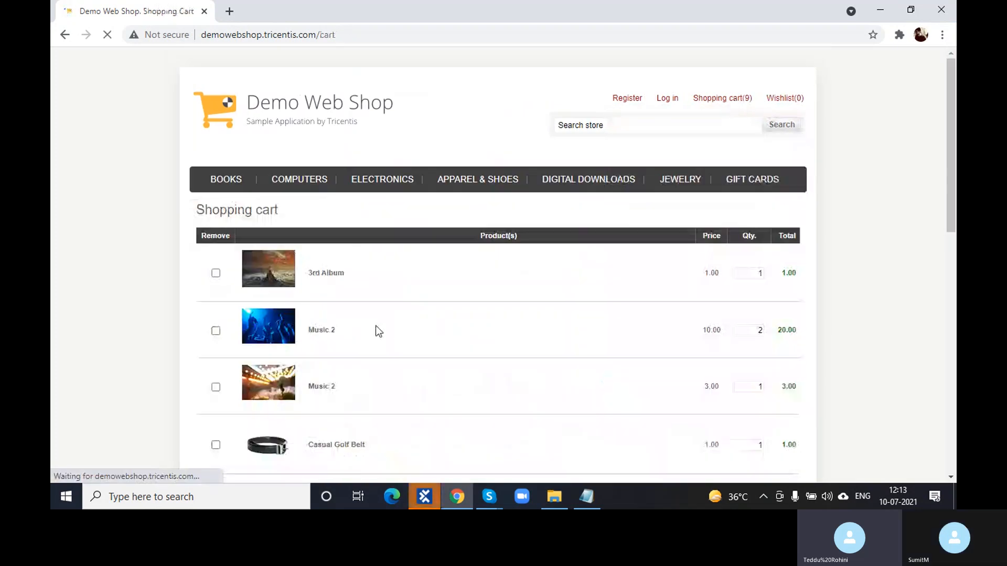
{"action": "scroll", "coordinate": [375, 326], "scroll_direction": "down", "scroll_amount": 8}
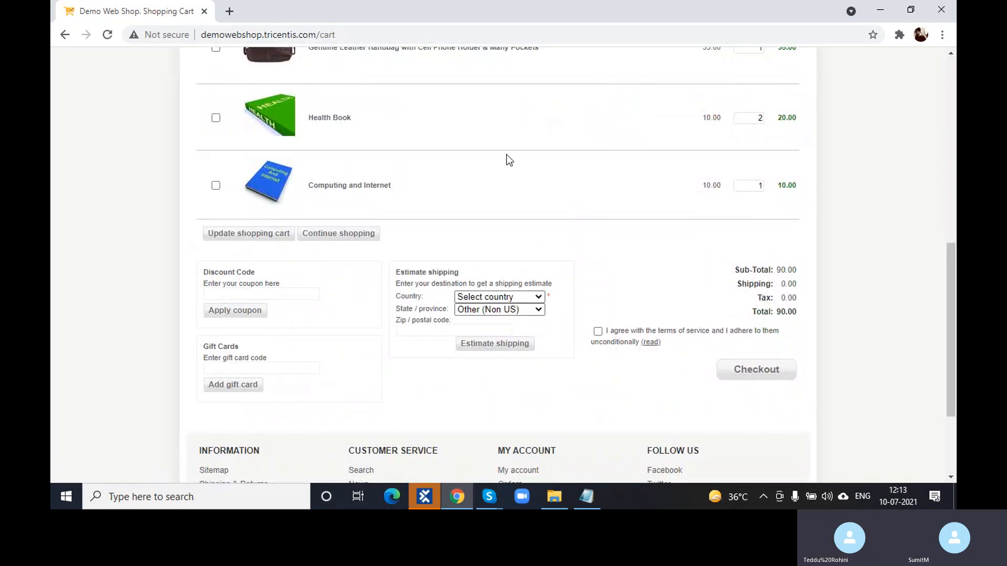
{"action": "scroll", "coordinate": [288, 203], "scroll_direction": "up", "scroll_amount": 5}
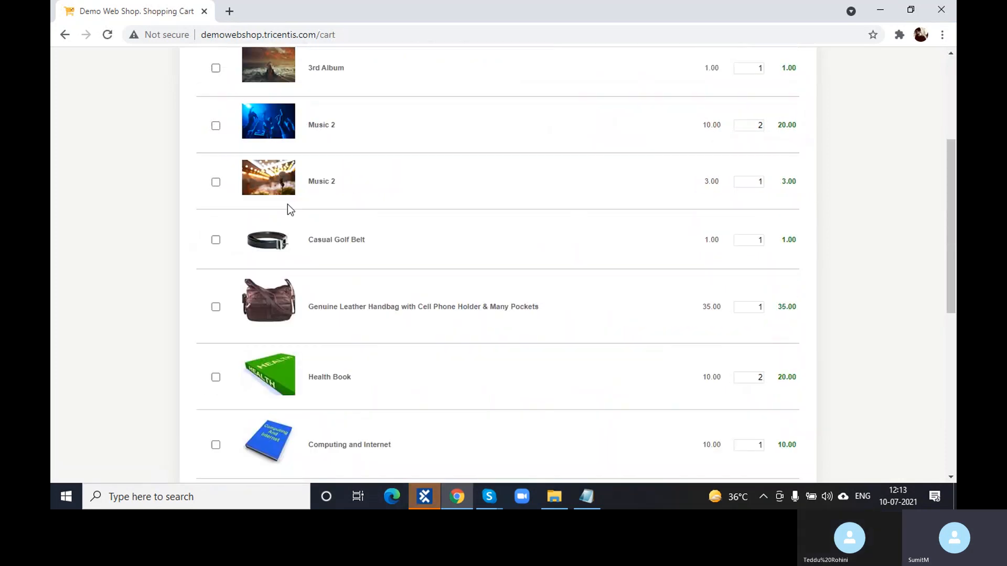
Mark every product in the shopping cart for removal and update the cart to empty it.
{"action": "scroll", "coordinate": [287, 204], "scroll_direction": "up", "scroll_amount": 4}
{"action": "left_click", "coordinate": [216, 274]}
{"action": "left_click", "coordinate": [217, 330]}
{"action": "scroll", "coordinate": [224, 316], "scroll_direction": "down", "scroll_amount": 2}
{"action": "scroll", "coordinate": [225, 316], "scroll_direction": "down", "scroll_amount": 2}
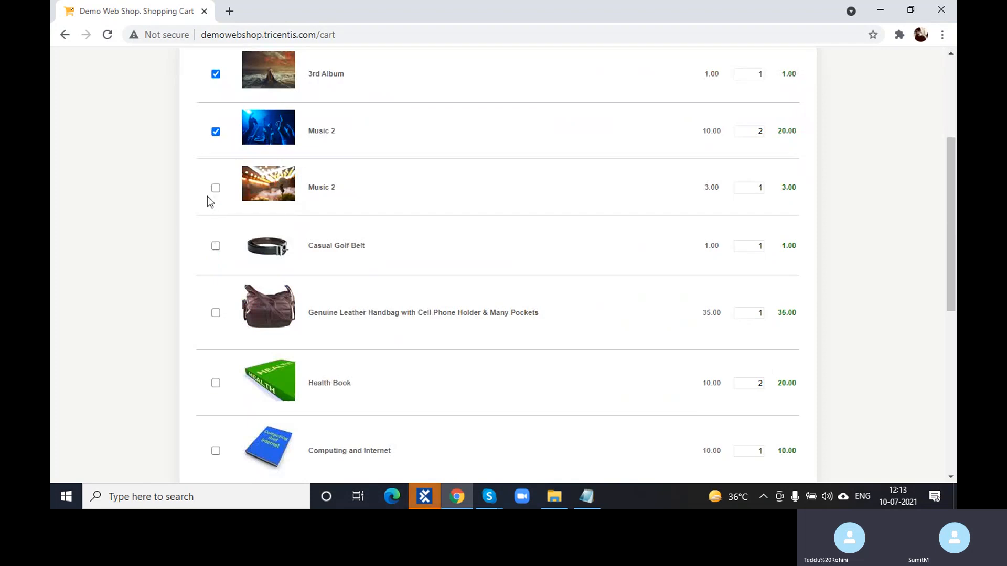
{"action": "left_click", "coordinate": [216, 187]}
{"action": "left_click", "coordinate": [216, 382]}
{"action": "left_click", "coordinate": [215, 451]}
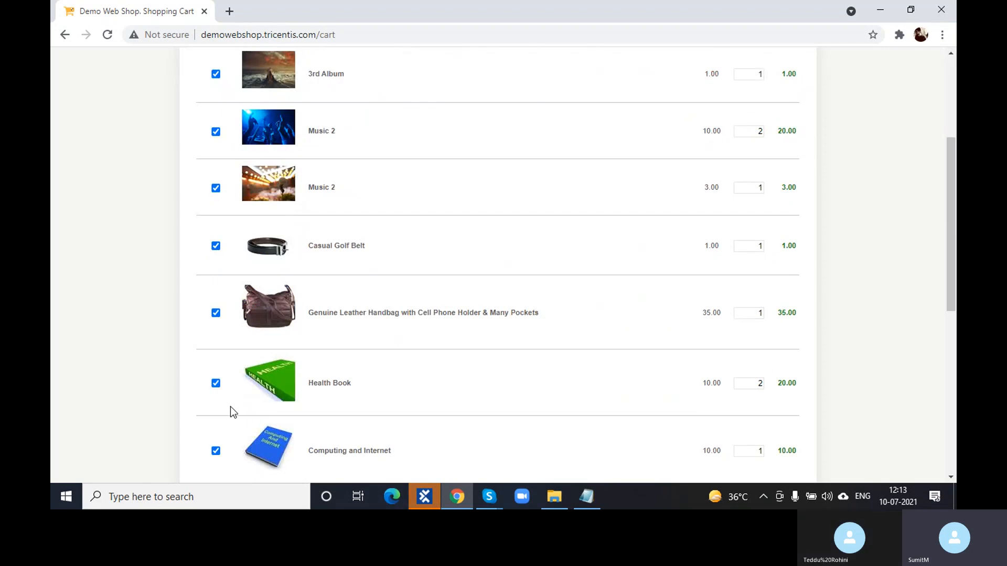
{"action": "scroll", "coordinate": [230, 407], "scroll_direction": "down", "scroll_amount": 3}
{"action": "left_click", "coordinate": [281, 301]}
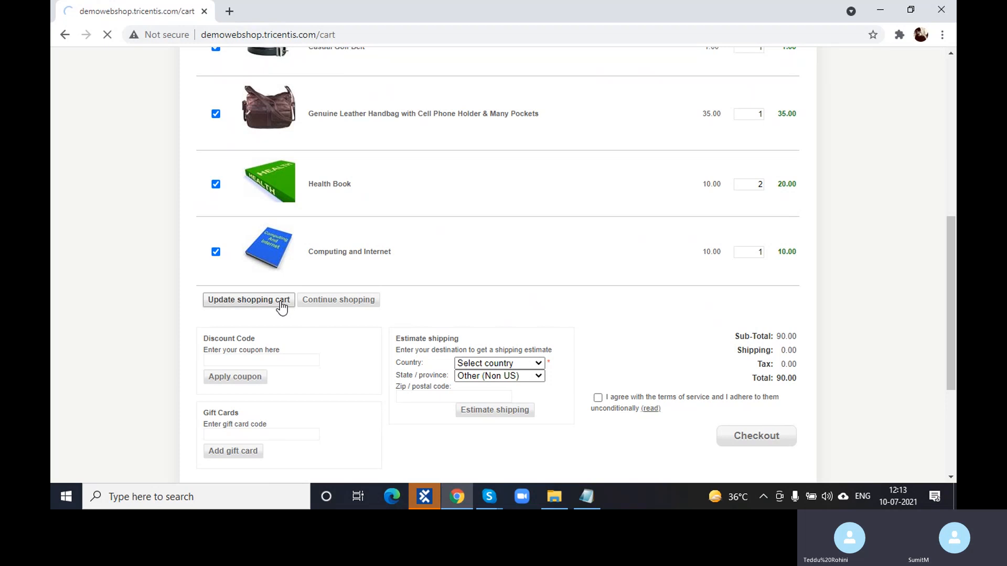
Close the ScratchBook results in Tosca Commander and open the Digital downloads category of Demo Web Shop in Chrome.
{"action": "left_click", "coordinate": [429, 503]}
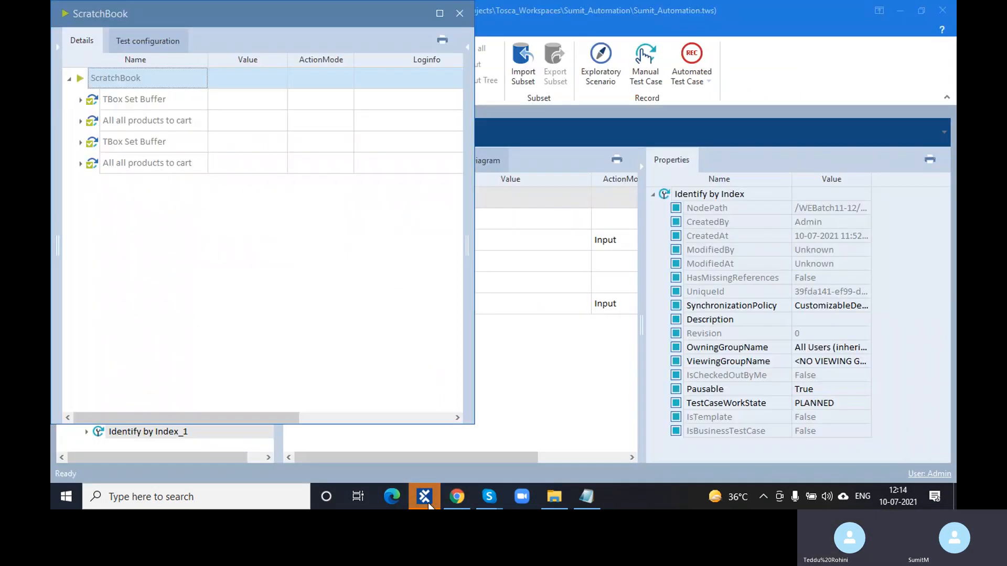
{"action": "left_click", "coordinate": [454, 15]}
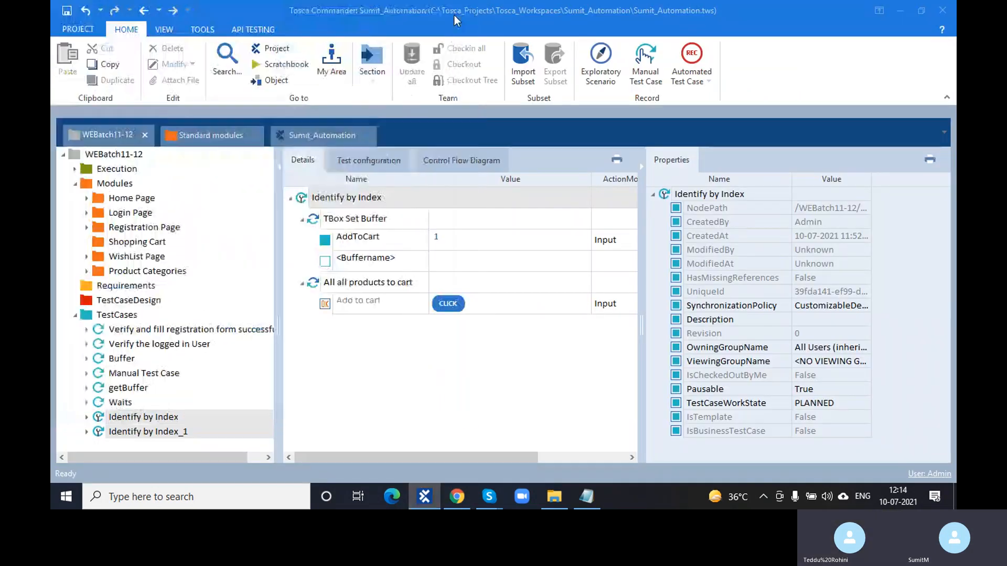
{"action": "left_click", "coordinate": [464, 499]}
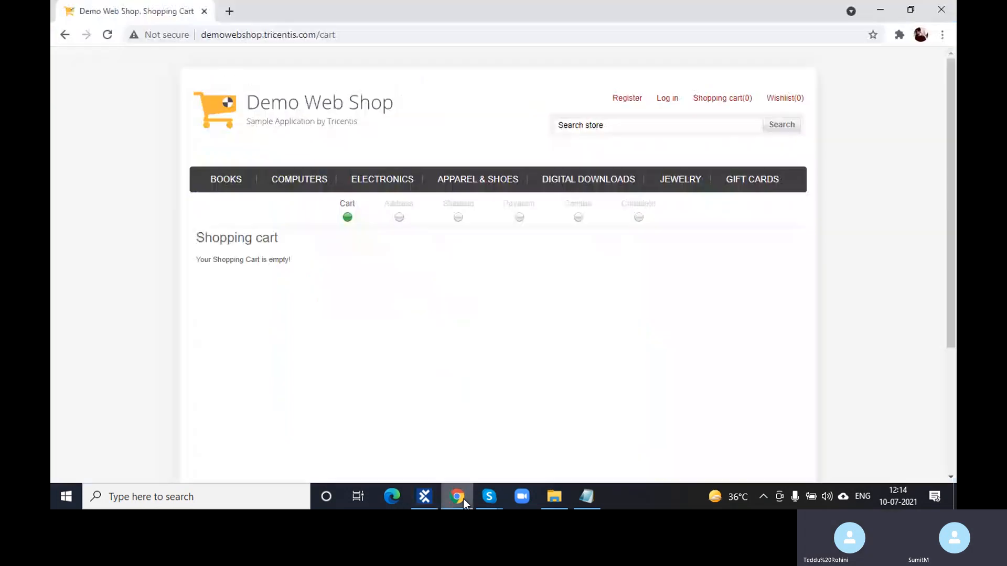
{"action": "left_click", "coordinate": [706, 104]}
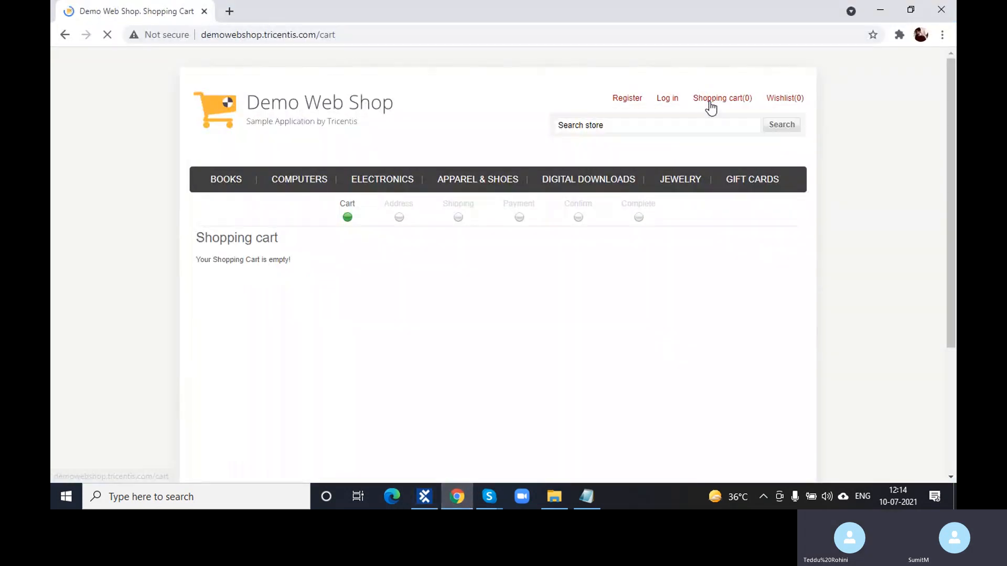
{"action": "left_click", "coordinate": [608, 184]}
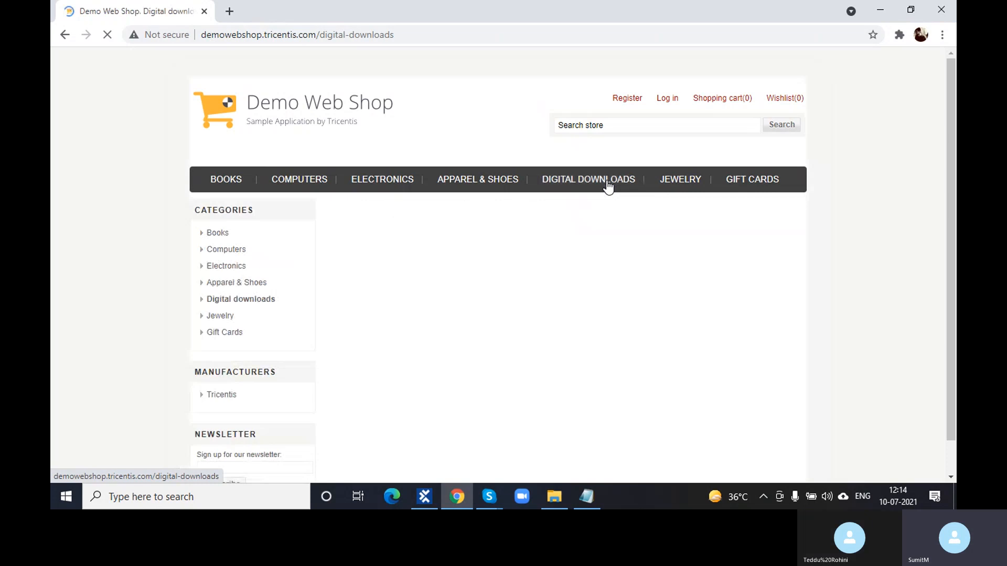
{"action": "scroll", "coordinate": [523, 308], "scroll_direction": "down", "scroll_amount": 4}
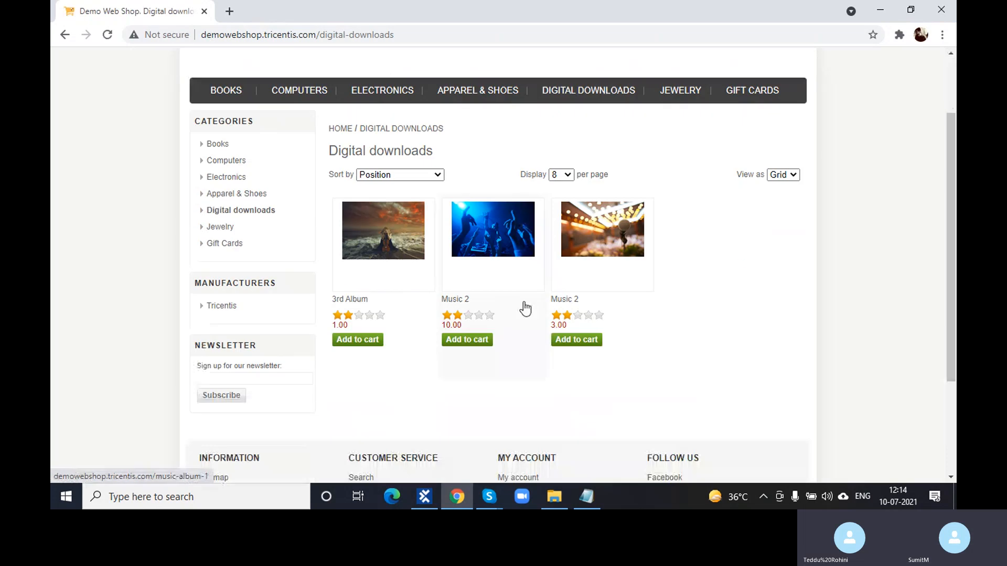
Switch back to Tosca Commander and duplicate the Identify by Index_1 test case within the TestCases folder.
{"action": "key", "text": "alt+Tab"}
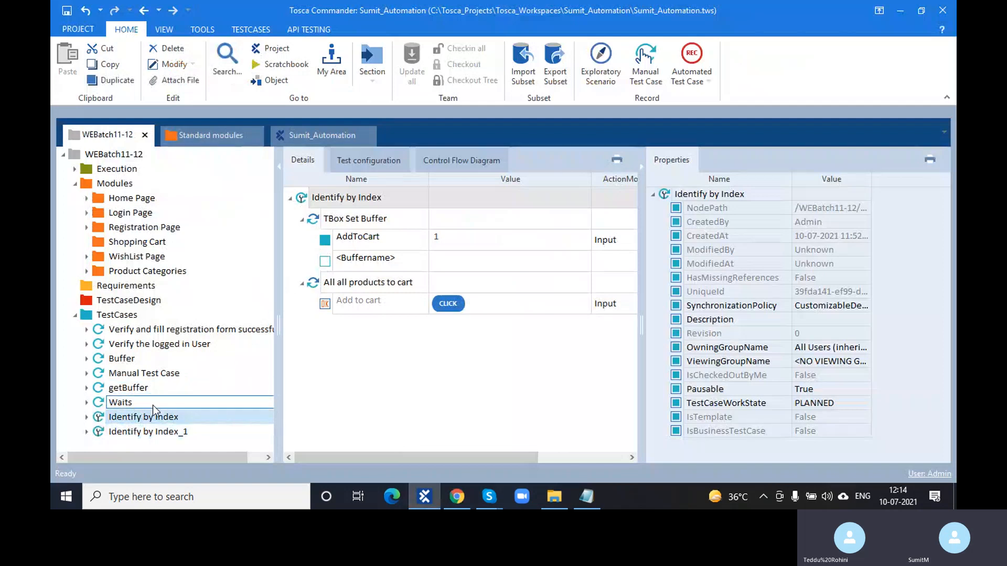
{"action": "left_click", "coordinate": [132, 434]}
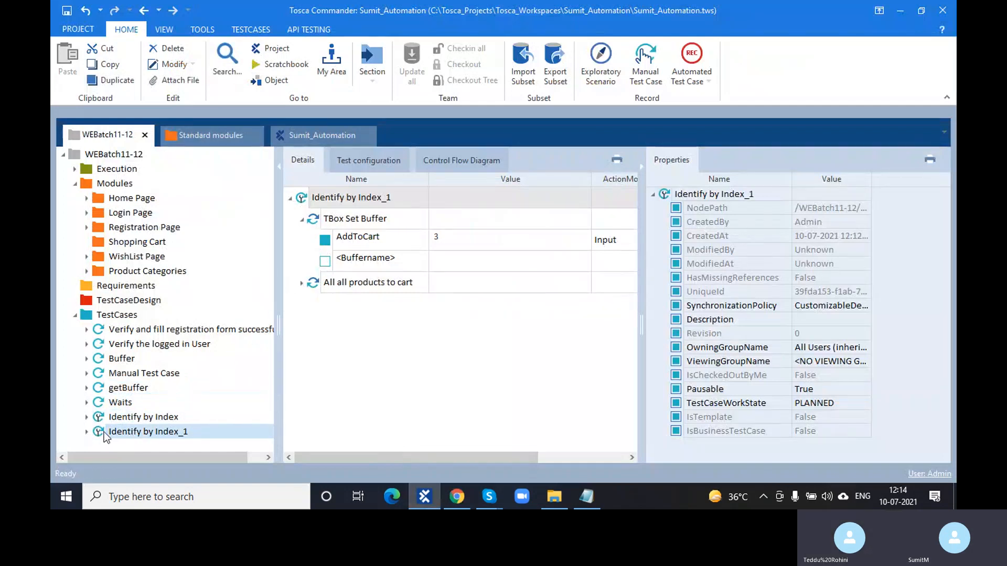
{"action": "key", "text": "ctrl+c"}
{"action": "left_click", "coordinate": [89, 316]}
{"action": "key", "text": "ctrl+v"}
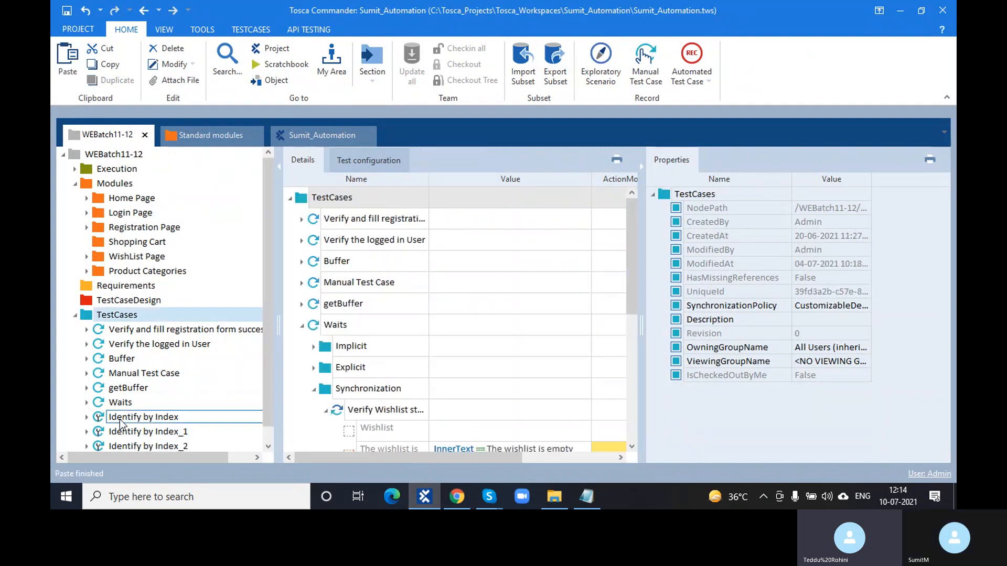
Review the Identify by Index test case and set the AddToCart buffer value of Identify by Index_1 to 2.
{"action": "left_click", "coordinate": [121, 420]}
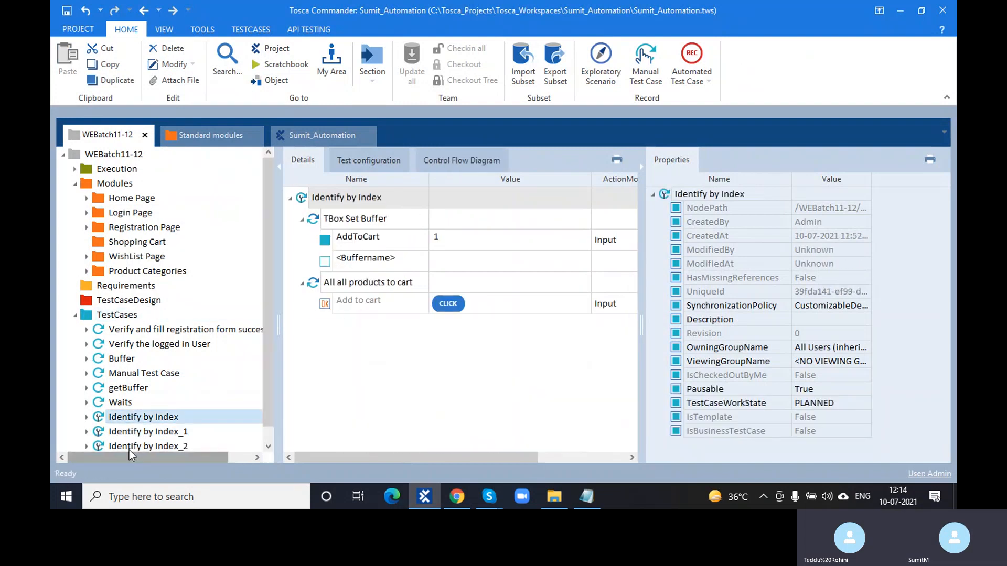
{"action": "left_click", "coordinate": [154, 433]}
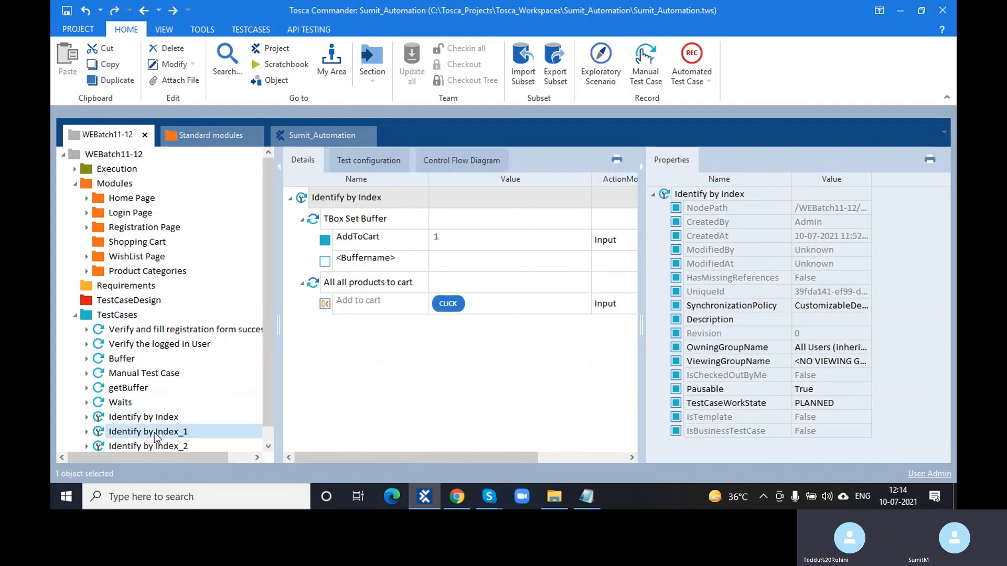
{"action": "left_click", "coordinate": [467, 238]}
{"action": "type", "text": "2"}
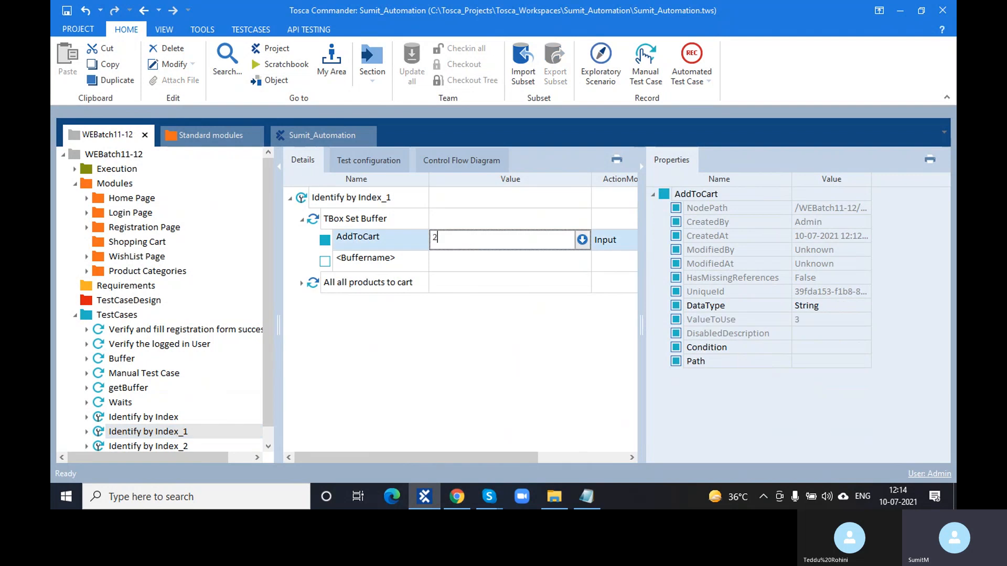
Set the AddToCart buffer value of the Identify by Index_1 test case to 3 and collapse its TBox Set Buffer step.
{"action": "scroll", "coordinate": [168, 448], "scroll_direction": "down", "scroll_amount": 1}
{"action": "left_click", "coordinate": [166, 435]}
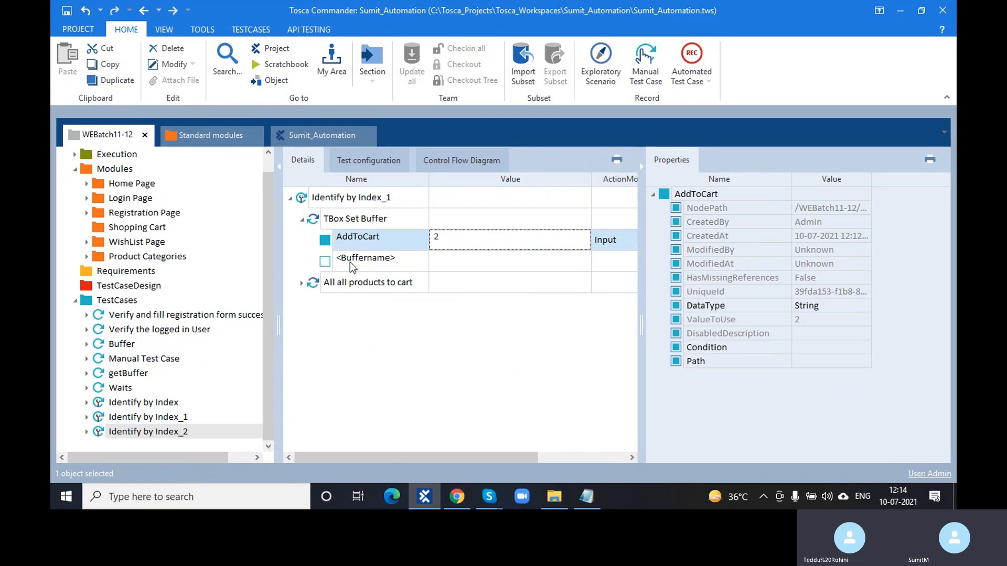
{"action": "left_click", "coordinate": [437, 245]}
{"action": "left_click", "coordinate": [442, 236]}
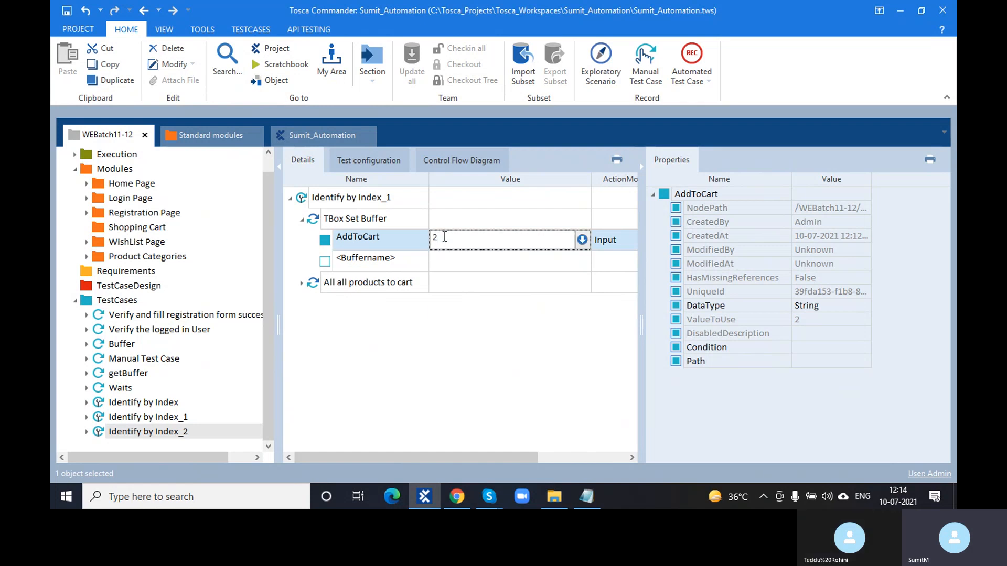
{"action": "key", "text": "BackSpace"}
{"action": "type", "text": "3"}
{"action": "left_click", "coordinate": [449, 374]}
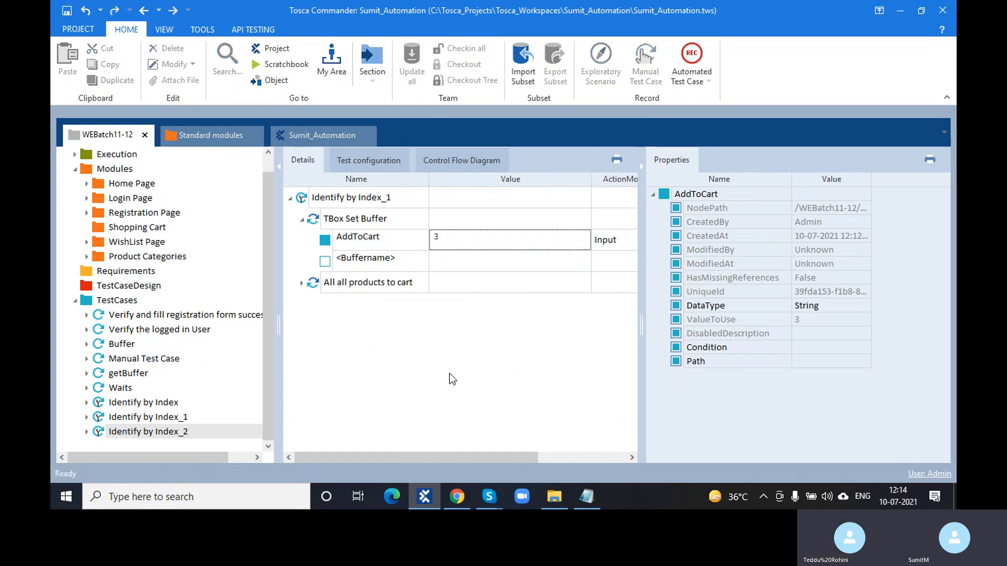
{"action": "left_click", "coordinate": [303, 220]}
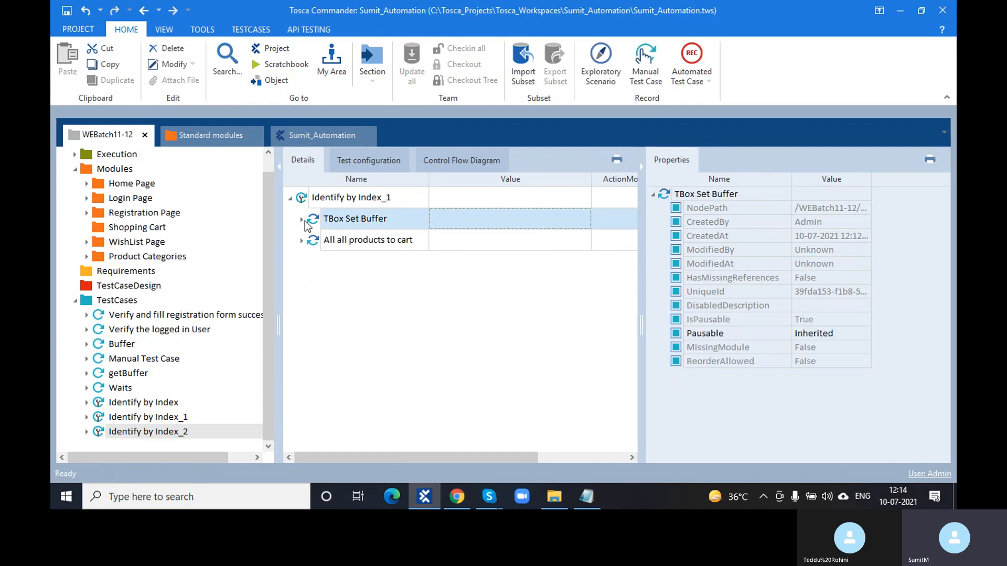
{"action": "left_click", "coordinate": [303, 220]}
{"action": "left_click", "coordinate": [303, 219]}
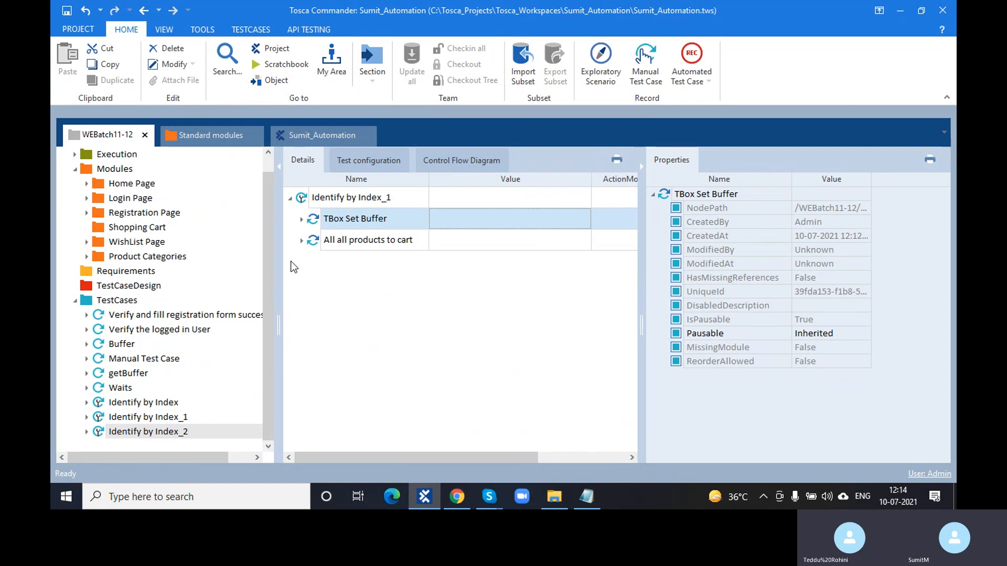
Run the Identify by Index, Identify by Index_1 and Identify by Index_2 test cases together in the ScratchBook.
{"action": "left_click", "coordinate": [184, 405]}
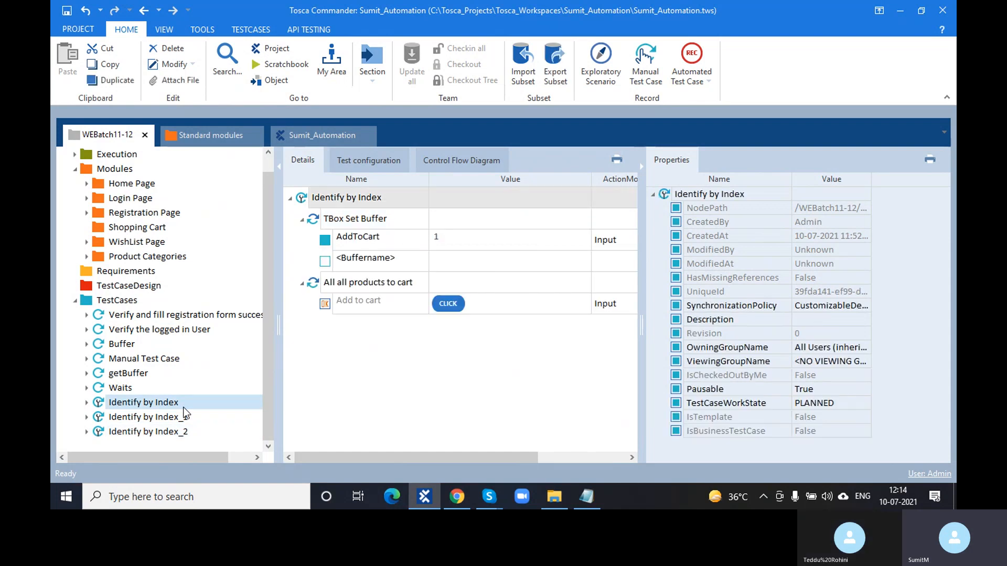
{"action": "left_click", "coordinate": [187, 430]}
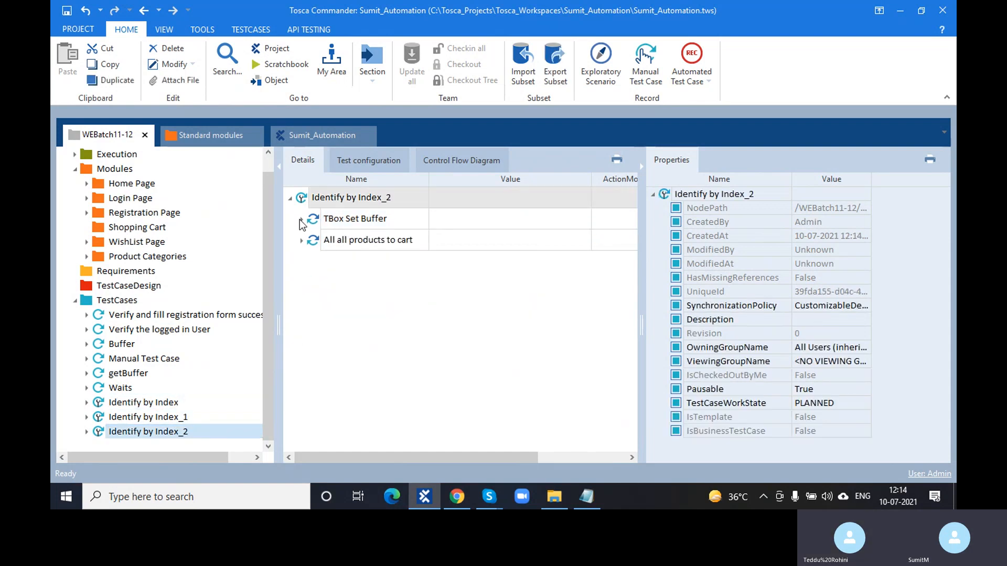
{"action": "left_click", "coordinate": [290, 198]}
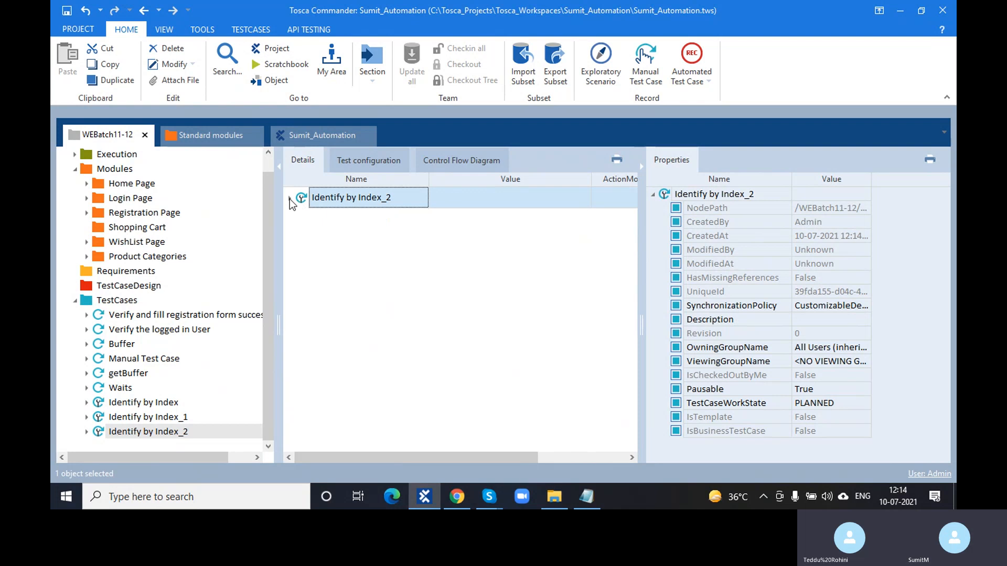
{"action": "left_click", "coordinate": [142, 403]}
{"action": "left_click", "coordinate": [175, 433], "text": "shift"}
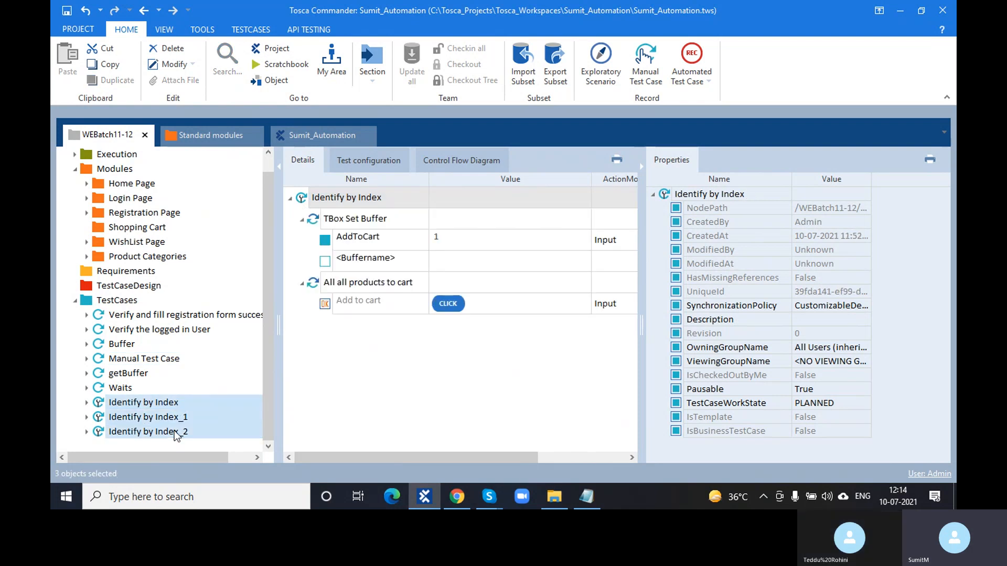
{"action": "key", "text": "F6"}
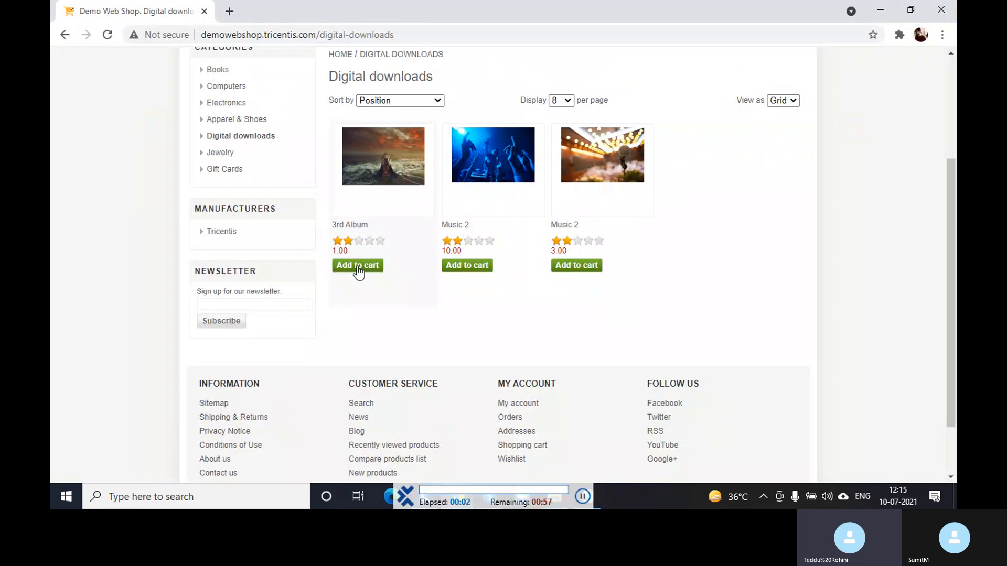
{"action": "left_click", "coordinate": [359, 266]}
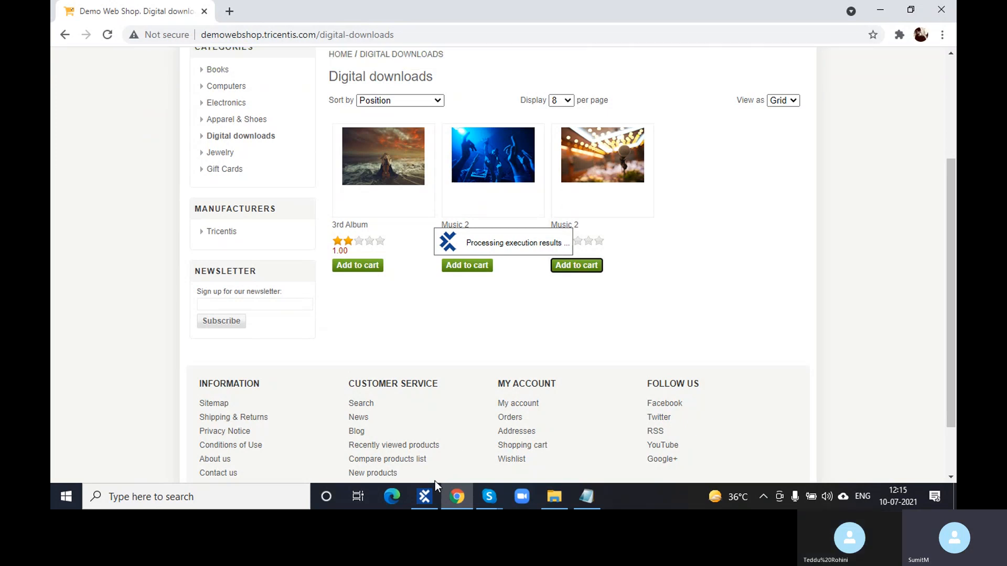
Switch back to Tosca Commander, close the ScratchBook results and expand TBox Set Buffer in Identify by Index_1.
{"action": "mouse_move", "coordinate": [430, 495]}
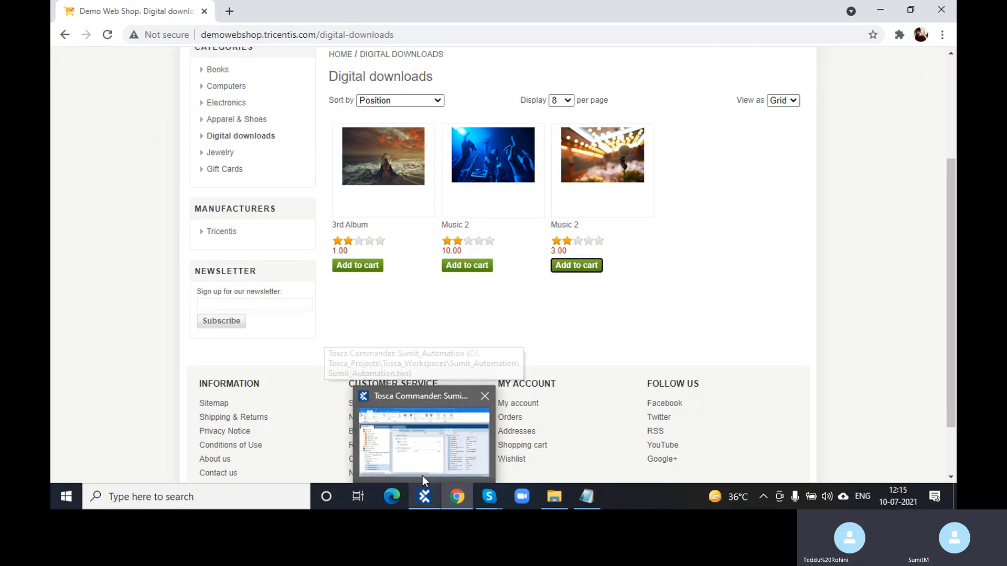
{"action": "left_click", "coordinate": [434, 505]}
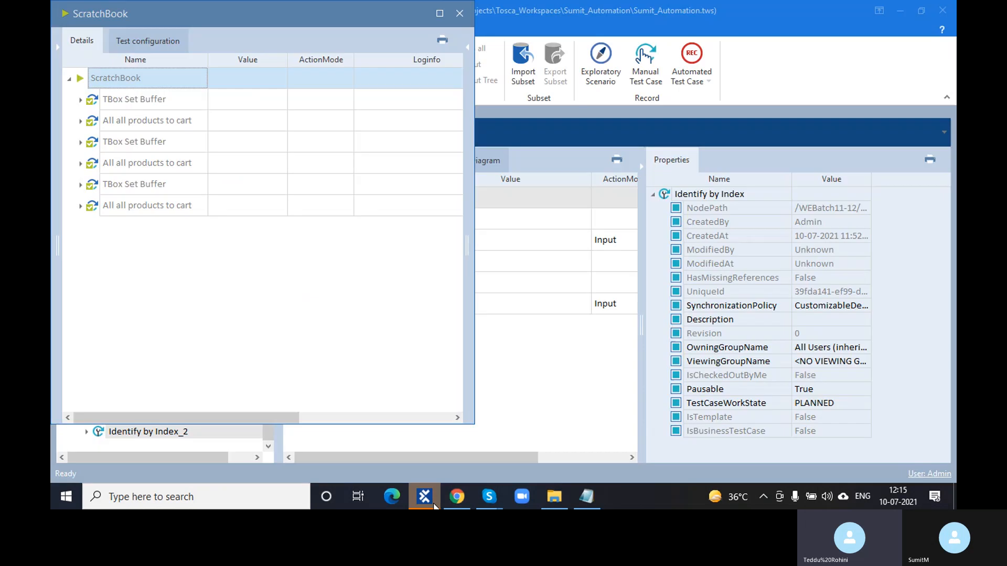
{"action": "left_click", "coordinate": [460, 13]}
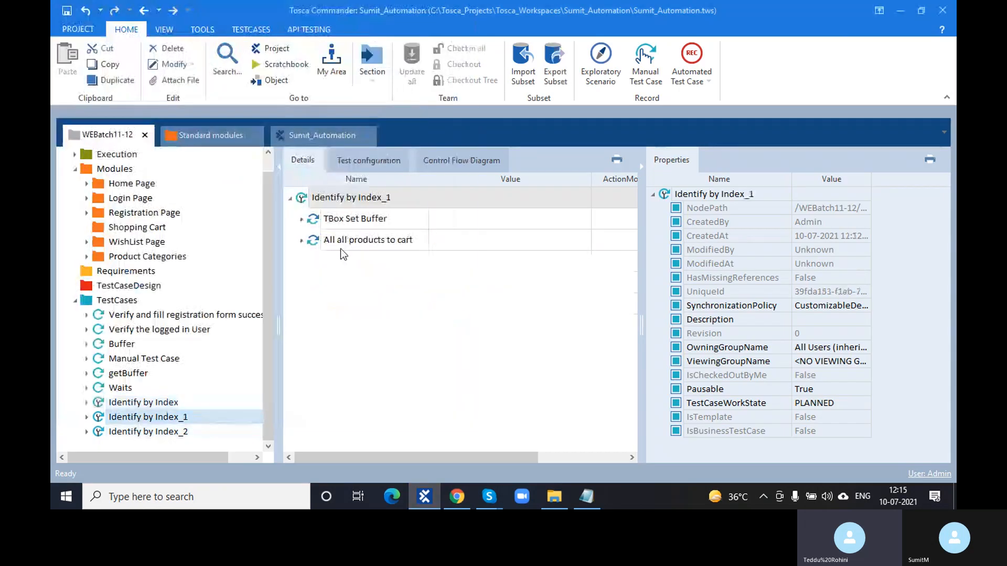
{"action": "left_click", "coordinate": [302, 220]}
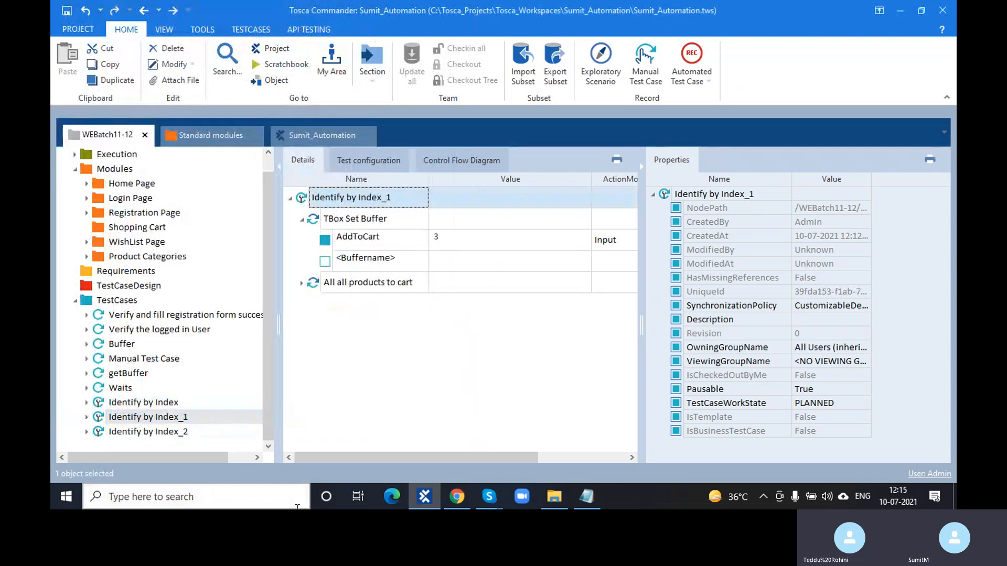
Switch to Chrome, check the shopping cart contents and reopen the Digital downloads category.
{"action": "left_click", "coordinate": [465, 502]}
{"action": "scroll", "coordinate": [643, 138], "scroll_direction": "up", "scroll_amount": 3}
{"action": "left_click", "coordinate": [722, 98]}
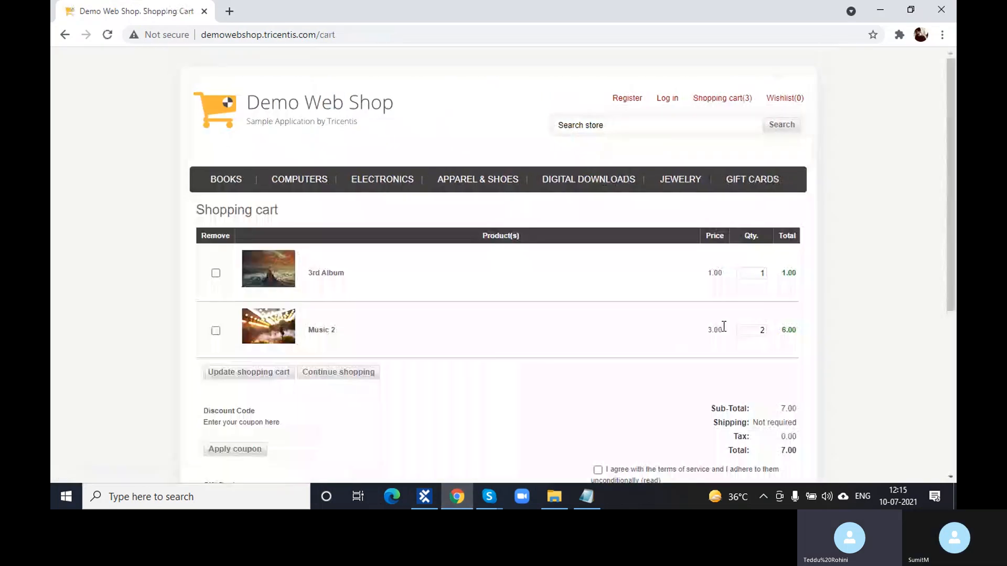
{"action": "left_click", "coordinate": [581, 181]}
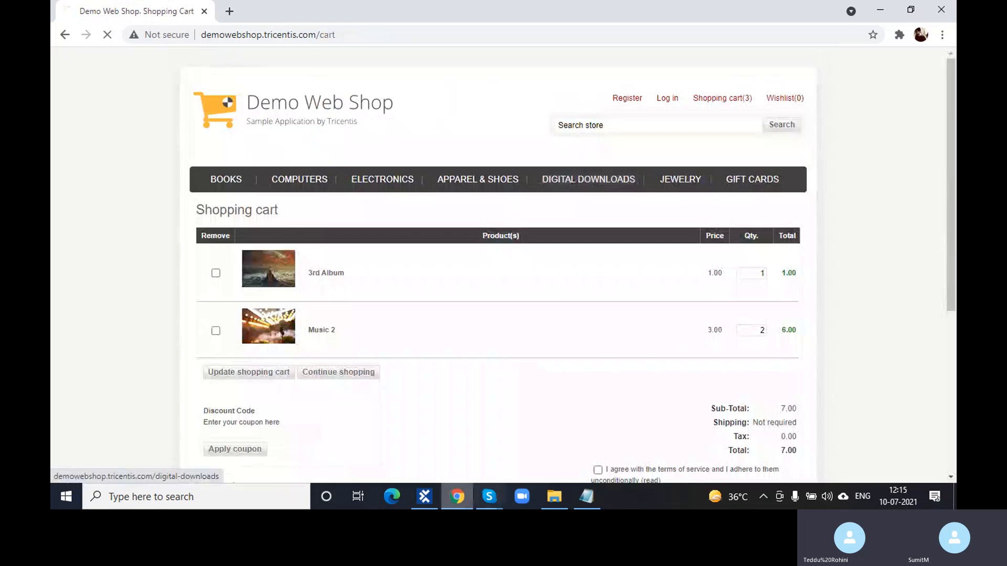
Switch to Tosca Commander and set the AddToCart buffer value of Identify by Index_1 to 2.
{"action": "left_click", "coordinate": [438, 499]}
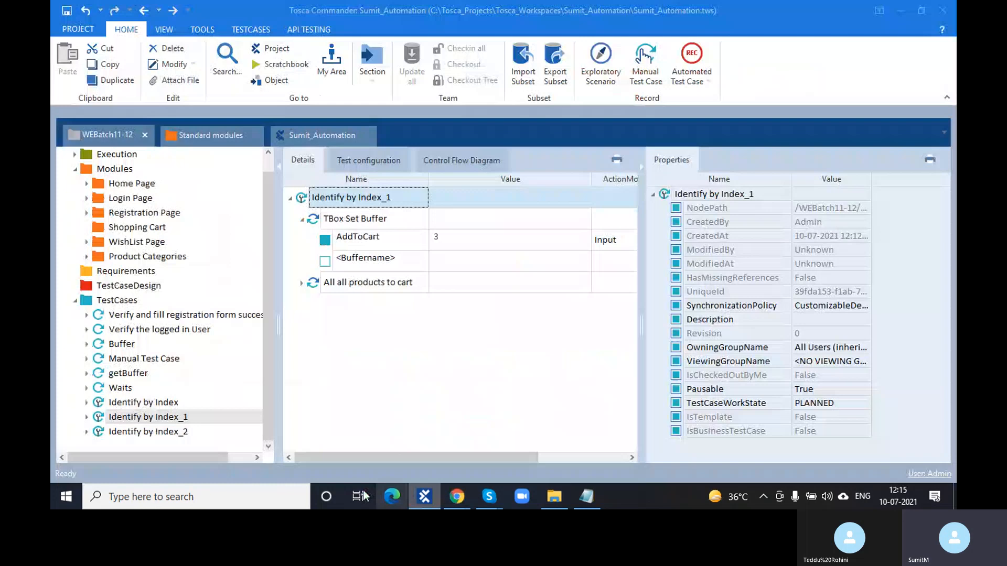
{"action": "left_click", "coordinate": [483, 241]}
{"action": "type", "text": "2"}
{"action": "left_click", "coordinate": [642, 167]}
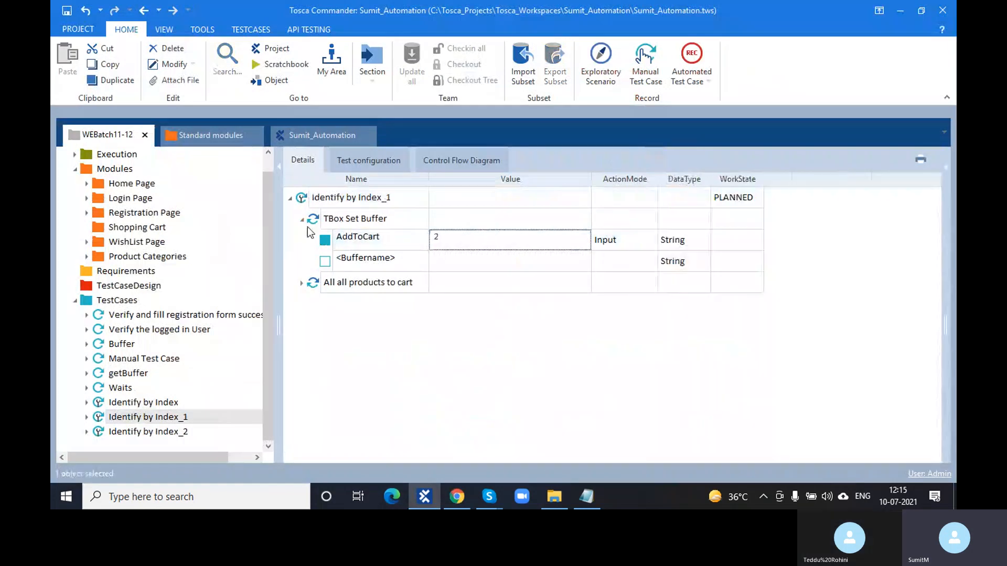
{"action": "left_click", "coordinate": [301, 220]}
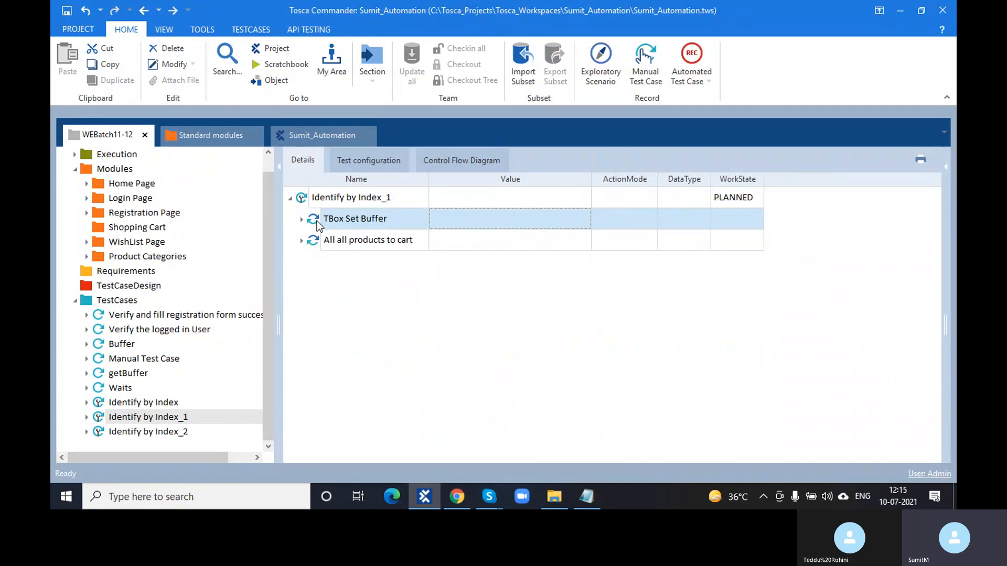
Inspect the AddToCart entry in the Buffer Viewer, open the Product Categories module folder and close the viewer.
{"action": "left_click", "coordinate": [175, 31]}
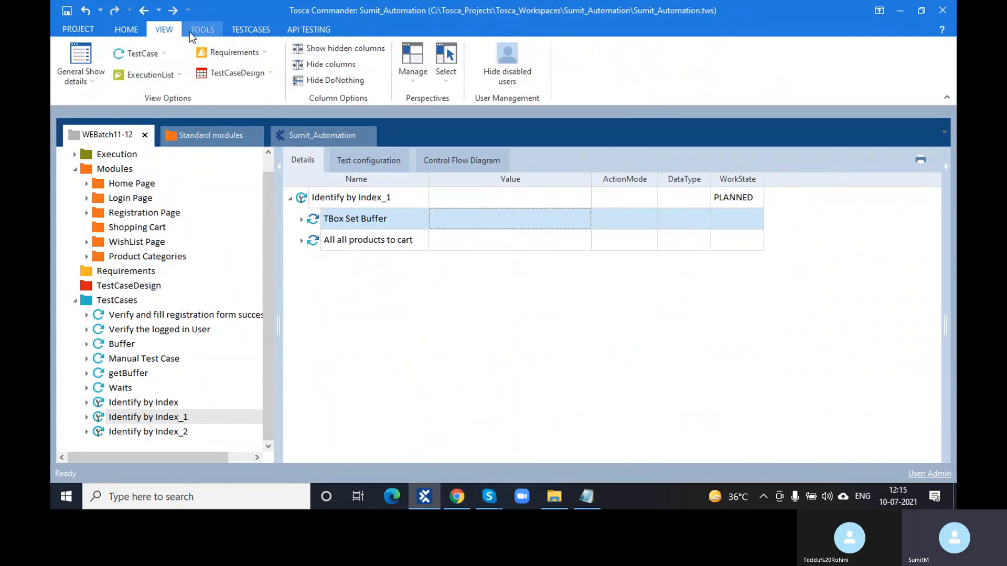
{"action": "left_click", "coordinate": [193, 31]}
{"action": "left_click", "coordinate": [208, 63]}
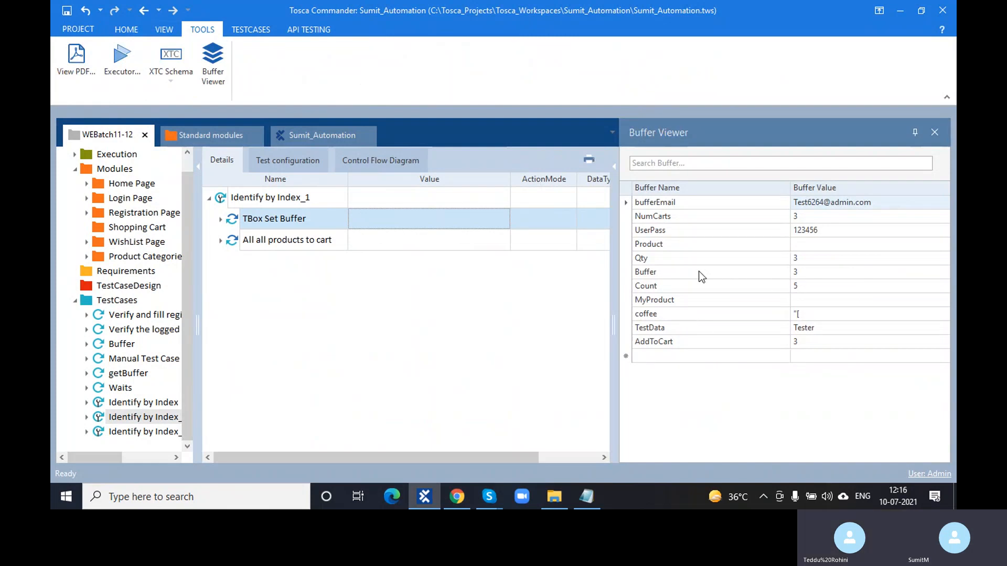
{"action": "left_click", "coordinate": [804, 342]}
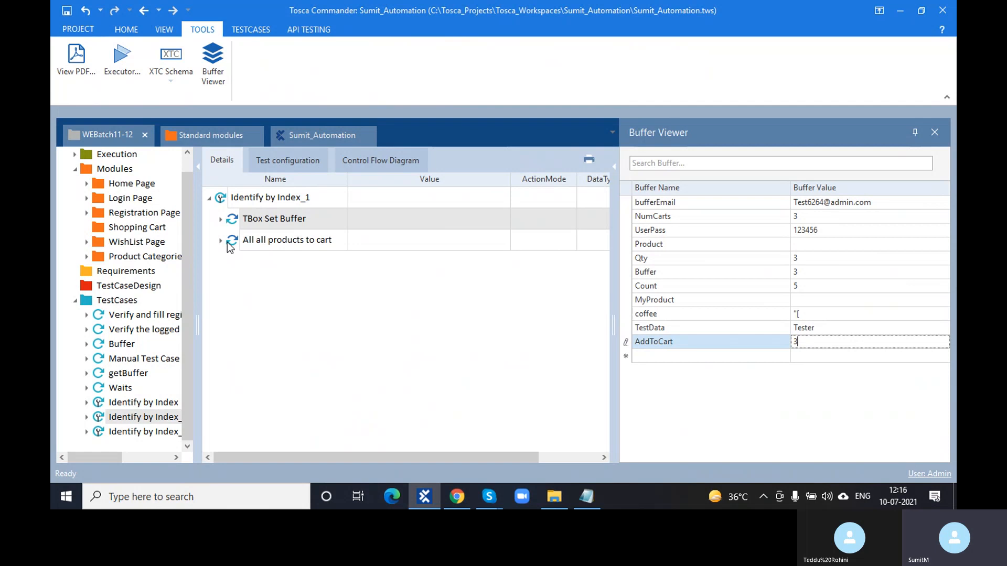
{"action": "left_click", "coordinate": [172, 257]}
{"action": "left_click", "coordinate": [935, 133]}
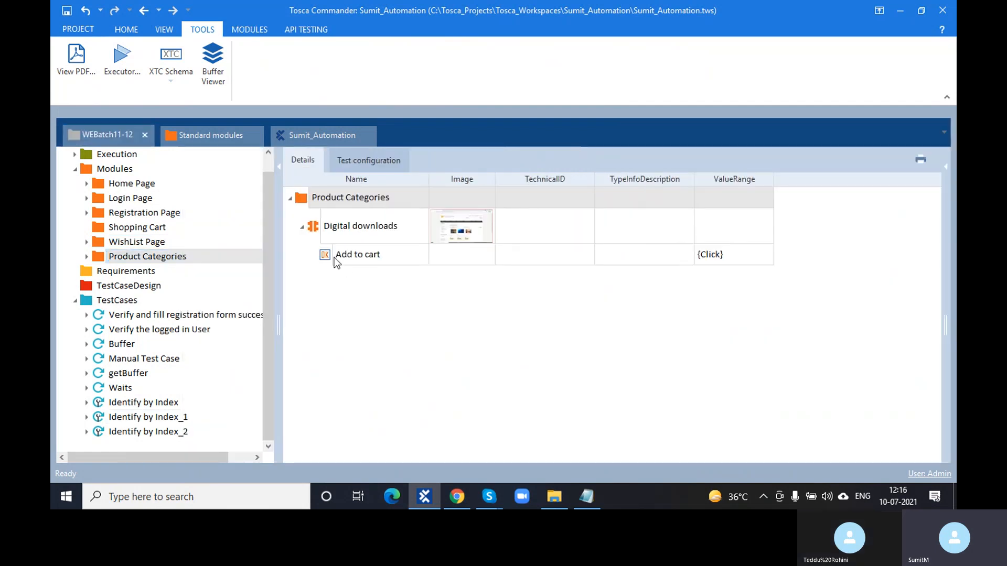
Examine the ConstraintIndex property of the Add to cart button in the Digital downloads module.
{"action": "left_click", "coordinate": [335, 258]}
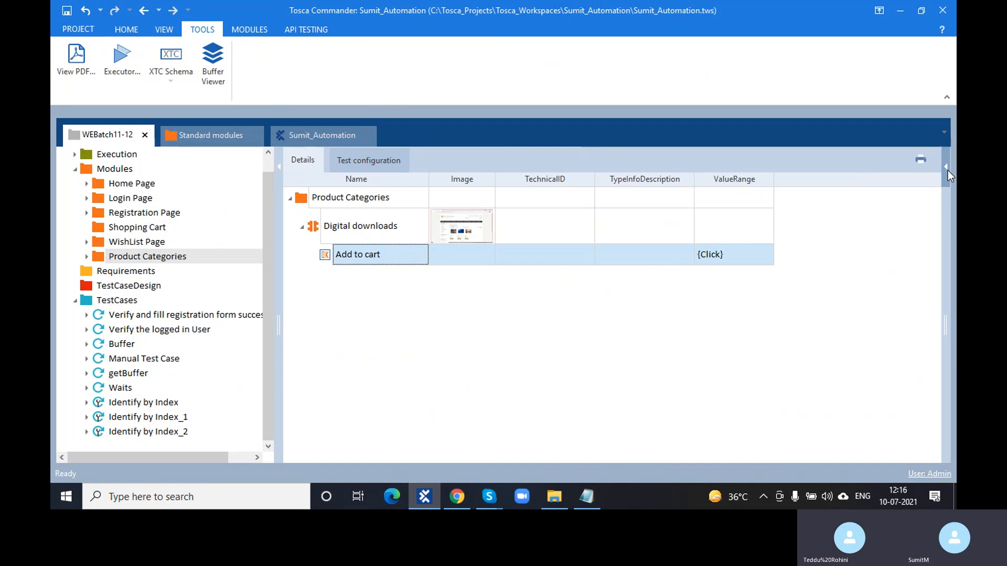
{"action": "left_click", "coordinate": [948, 171]}
{"action": "scroll", "coordinate": [819, 388], "scroll_direction": "down", "scroll_amount": 5}
{"action": "left_click", "coordinate": [858, 392]}
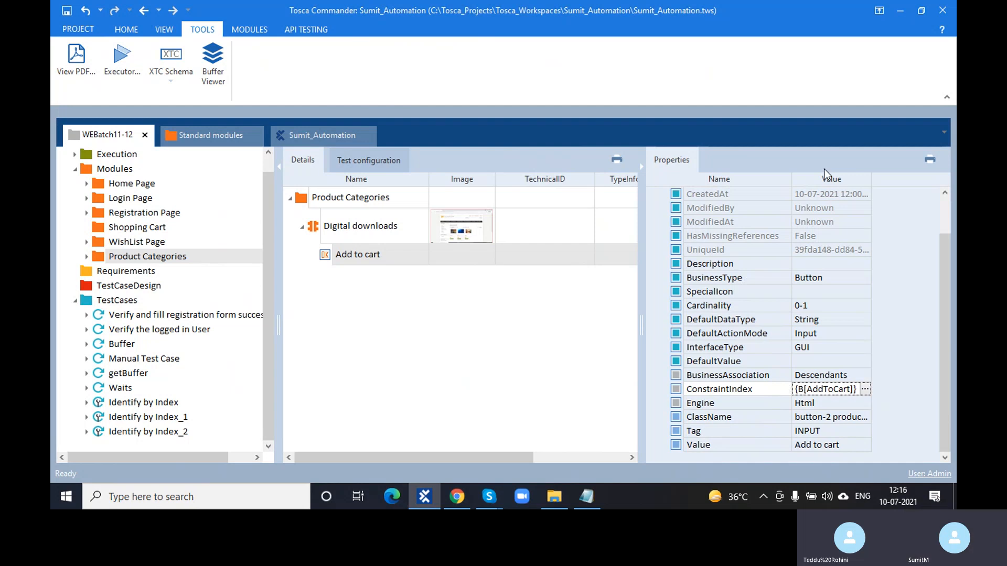
{"action": "left_click", "coordinate": [641, 167]}
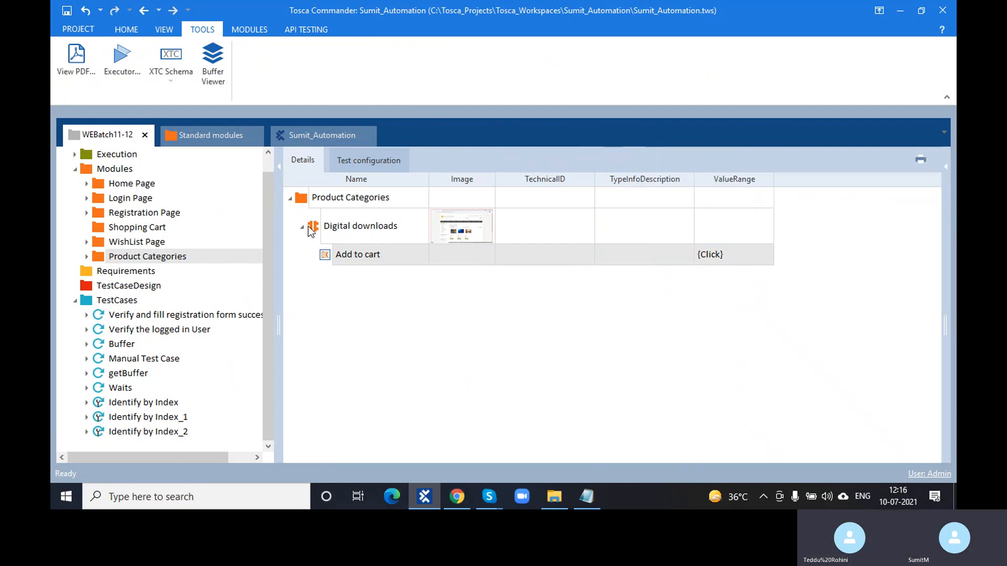
{"action": "left_click", "coordinate": [310, 230]}
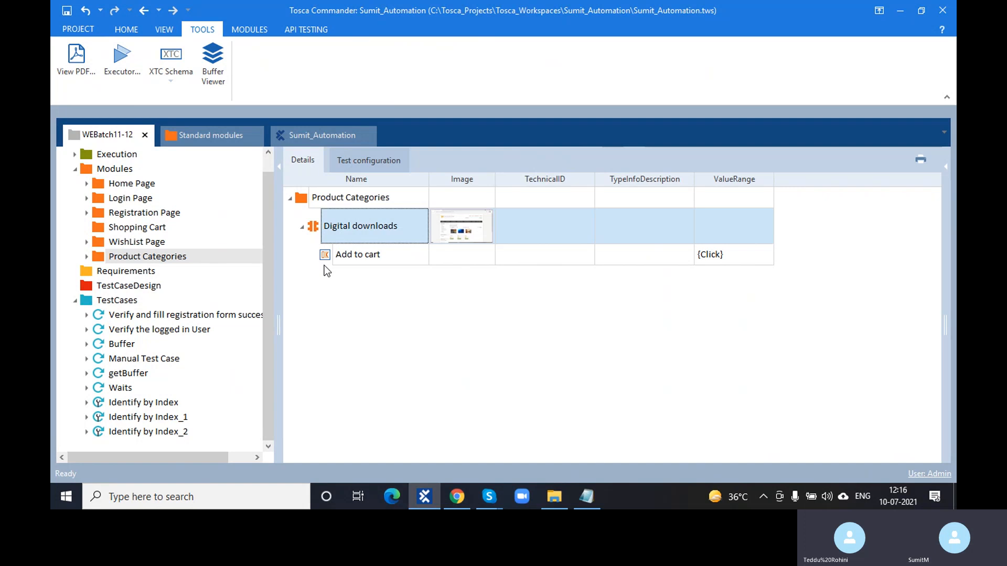
Review the Digital downloads products in Chrome and the AddToCart buffer value of Identify by Index_2 in Tosca Commander.
{"action": "left_click", "coordinate": [457, 498]}
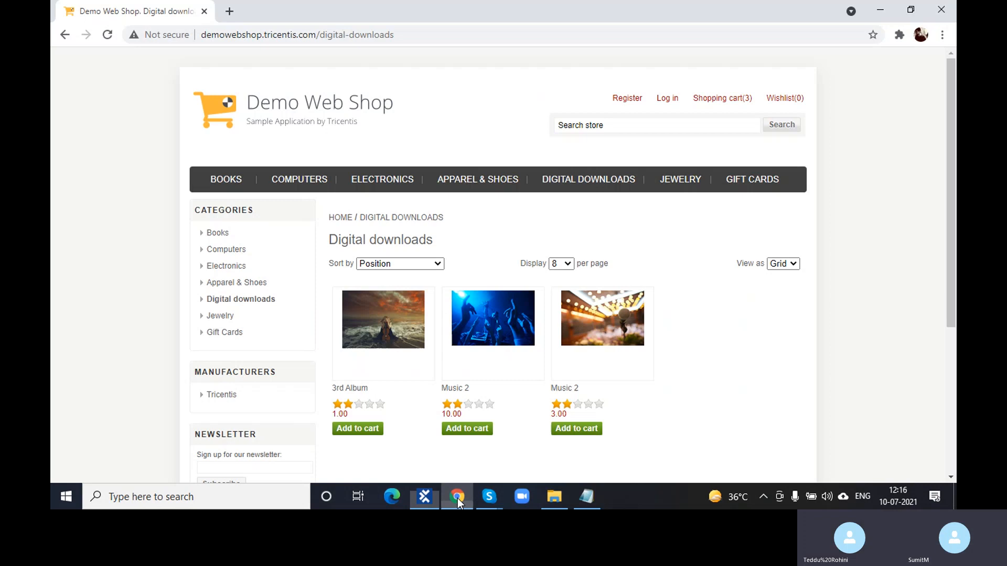
{"action": "mouse_move", "coordinate": [426, 503]}
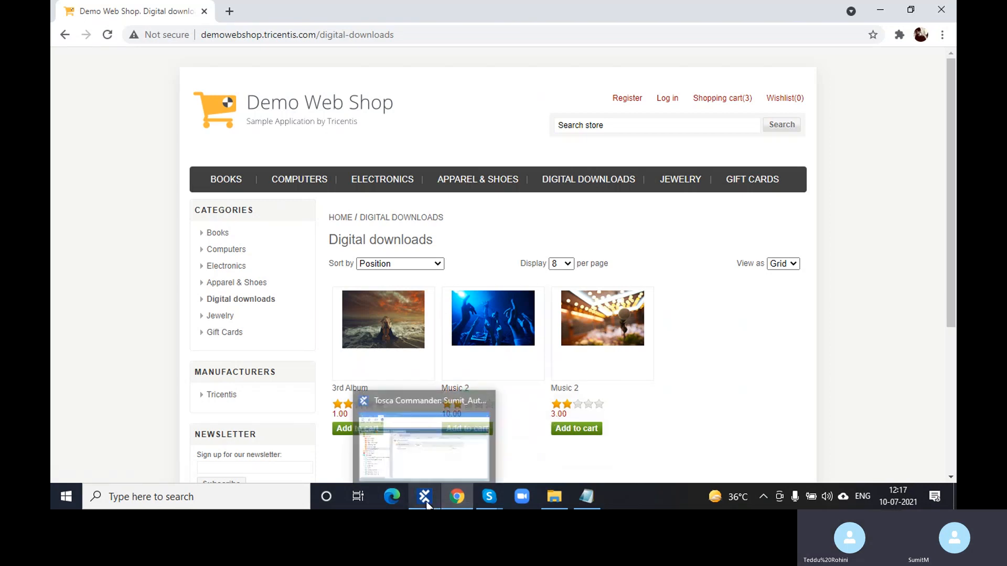
{"action": "left_click", "coordinate": [427, 503]}
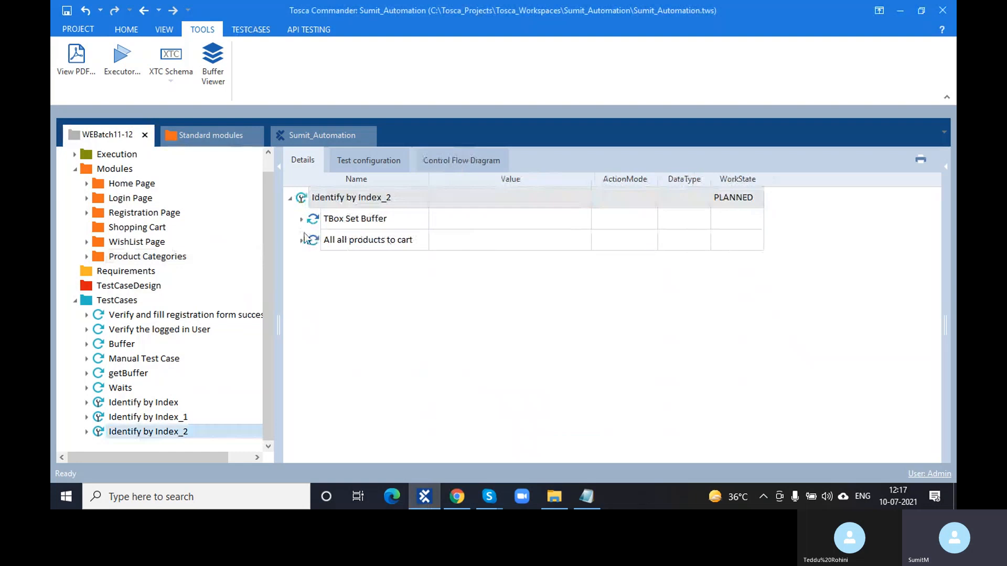
{"action": "left_click", "coordinate": [301, 220]}
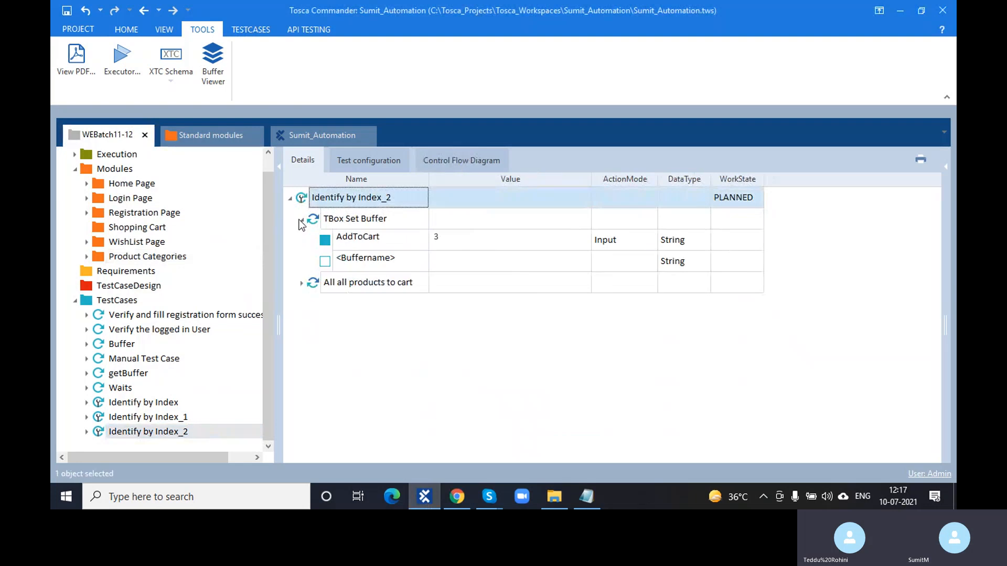
{"action": "left_click", "coordinate": [436, 237]}
{"action": "type", "text": "3"}
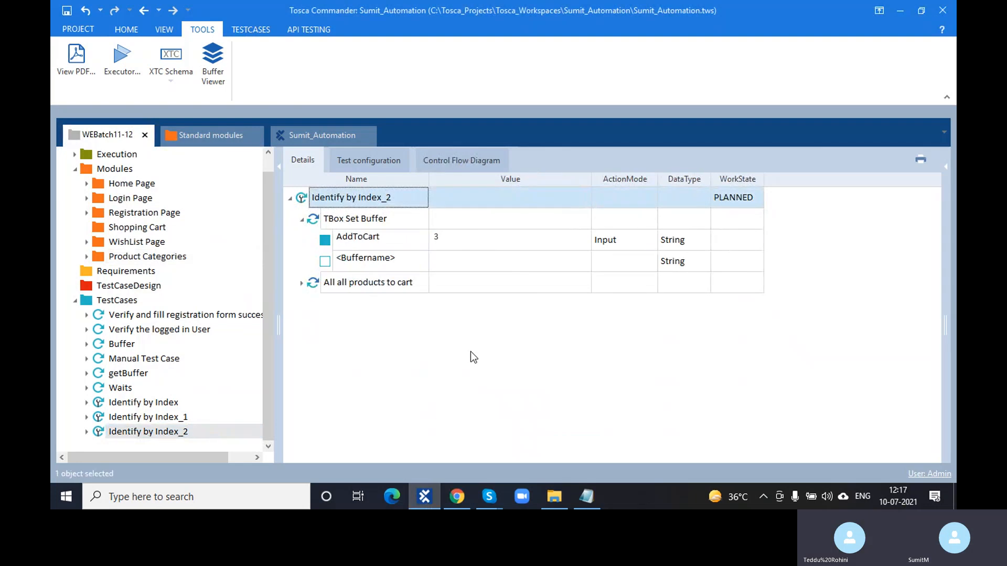
{"action": "left_click", "coordinate": [458, 497]}
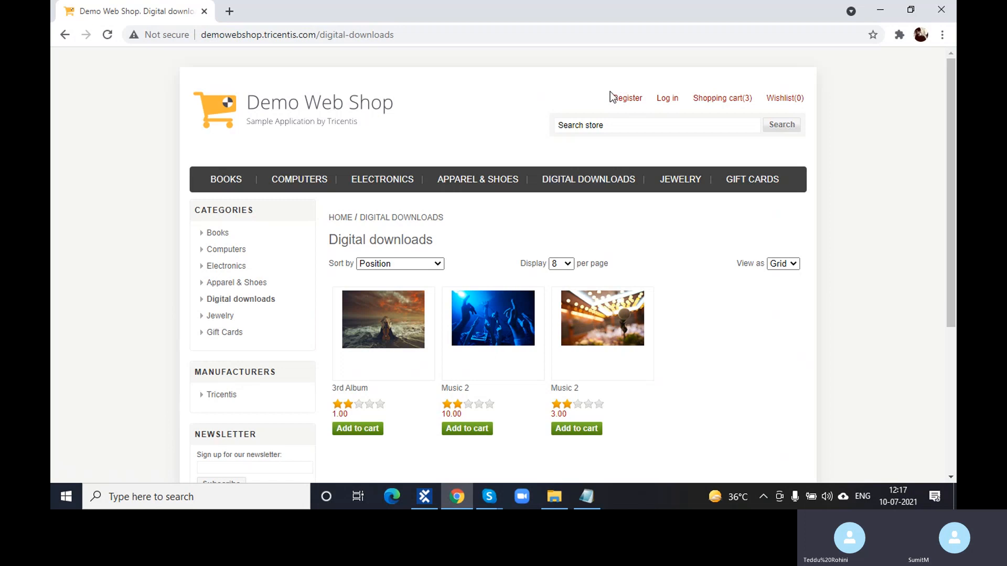
{"action": "mouse_move", "coordinate": [427, 496]}
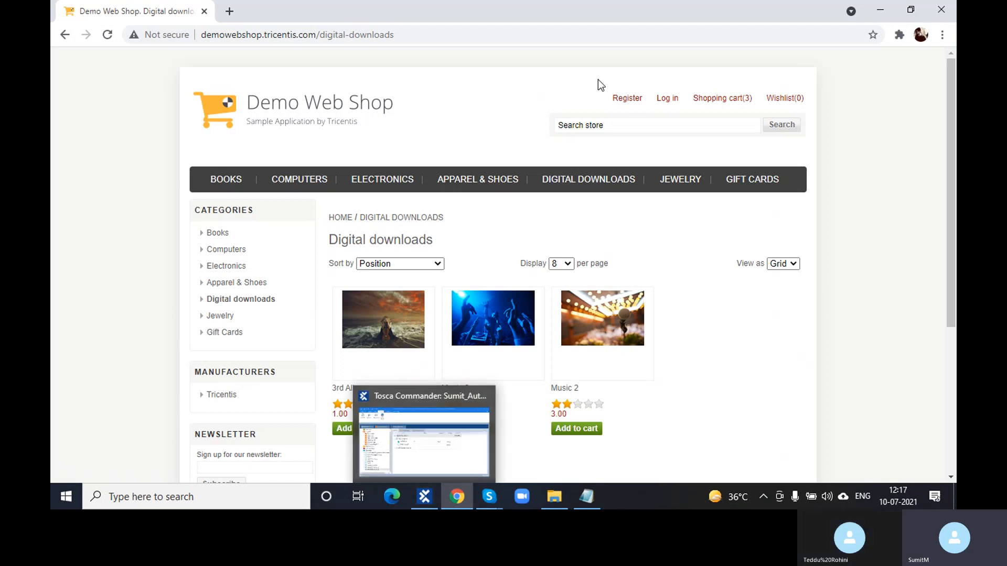
Switch to Tosca Commander and start an application scan of the Demo Web Shop window for the Home Page module folder.
{"action": "left_click", "coordinate": [428, 501]}
{"action": "left_click", "coordinate": [131, 183]}
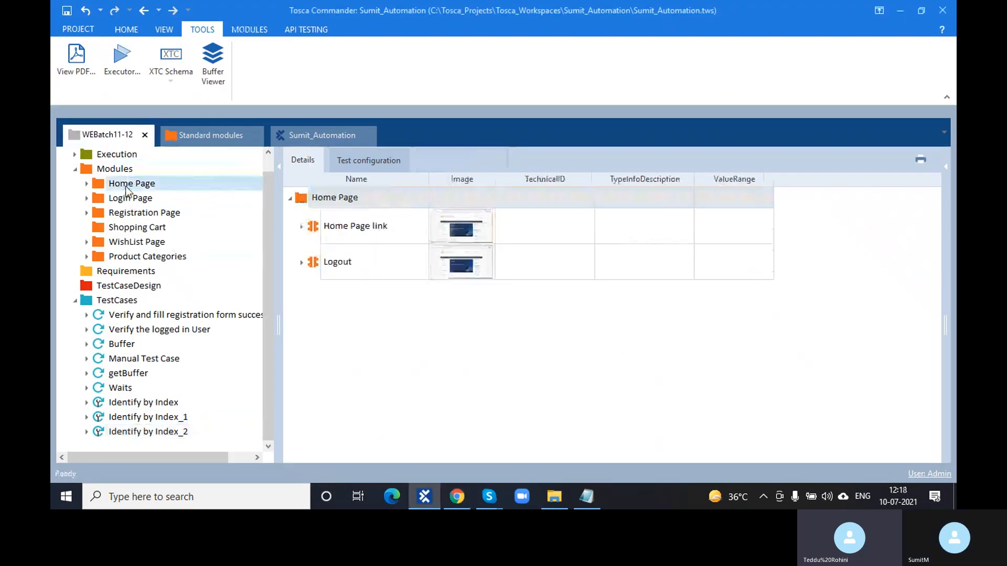
{"action": "right_click", "coordinate": [126, 188]}
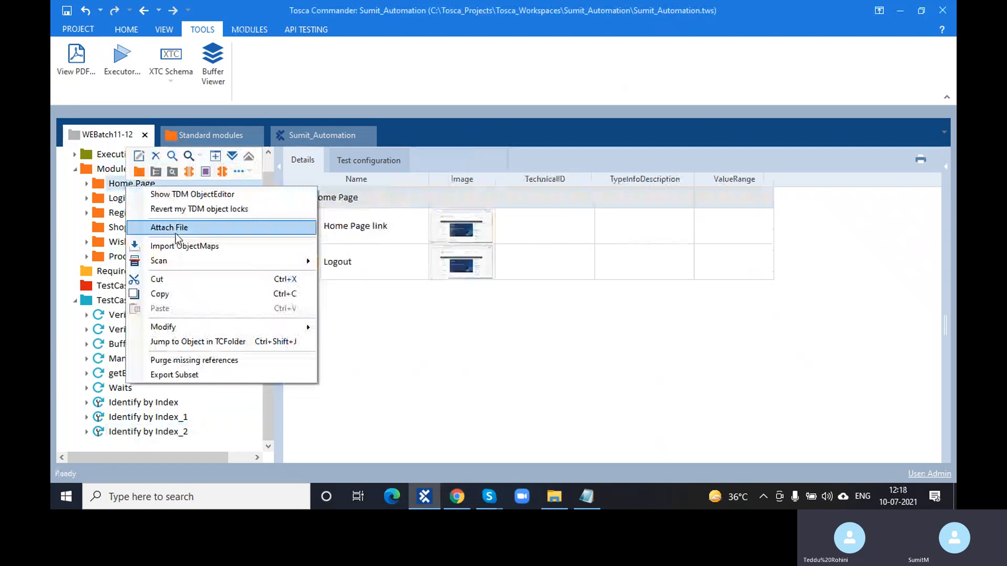
{"action": "mouse_move", "coordinate": [204, 265]}
{"action": "left_click", "coordinate": [361, 261]}
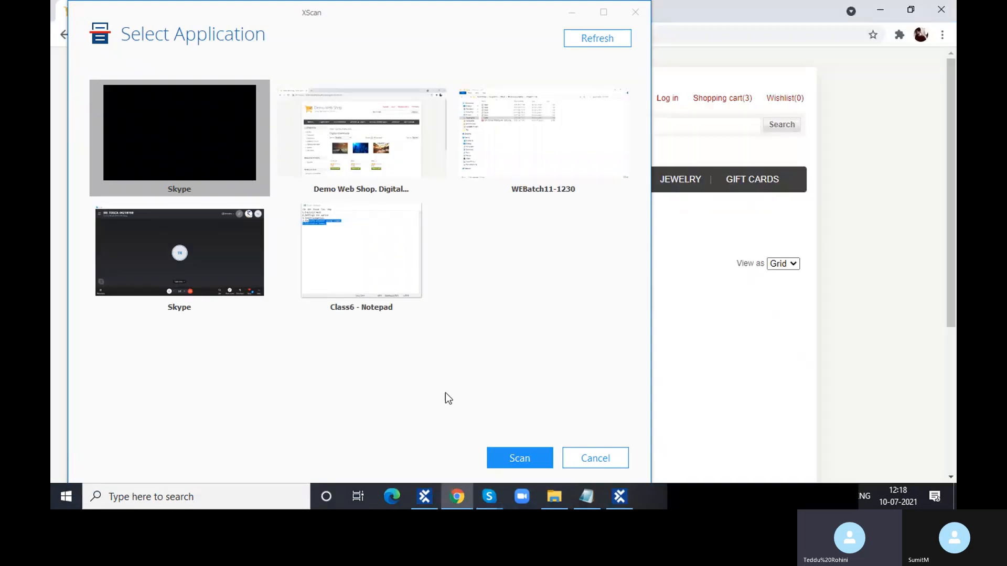
{"action": "left_click", "coordinate": [500, 454]}
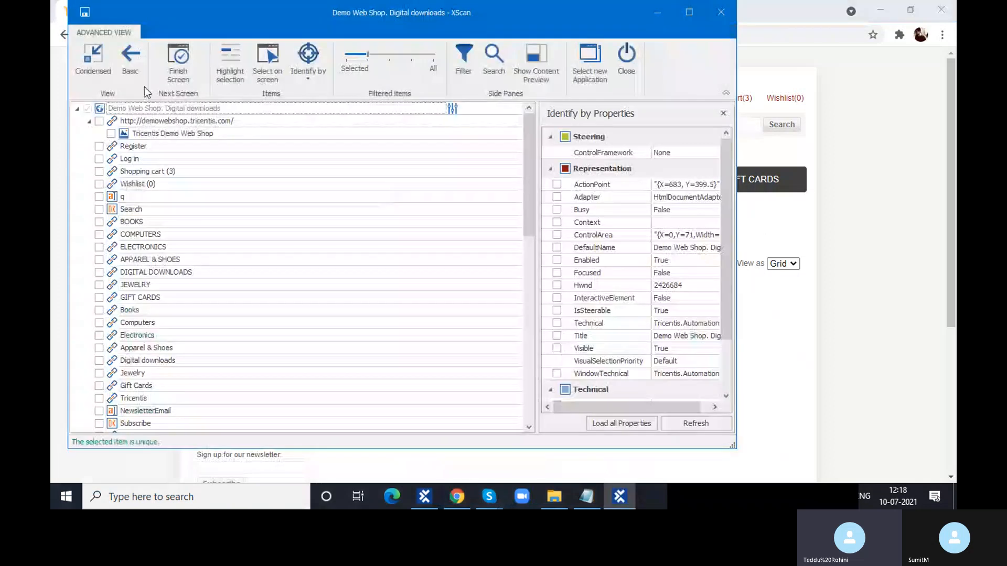
Pick the Register link on the web page as the scanned control and return XScan to its advanced view.
{"action": "left_click", "coordinate": [260, 57]}
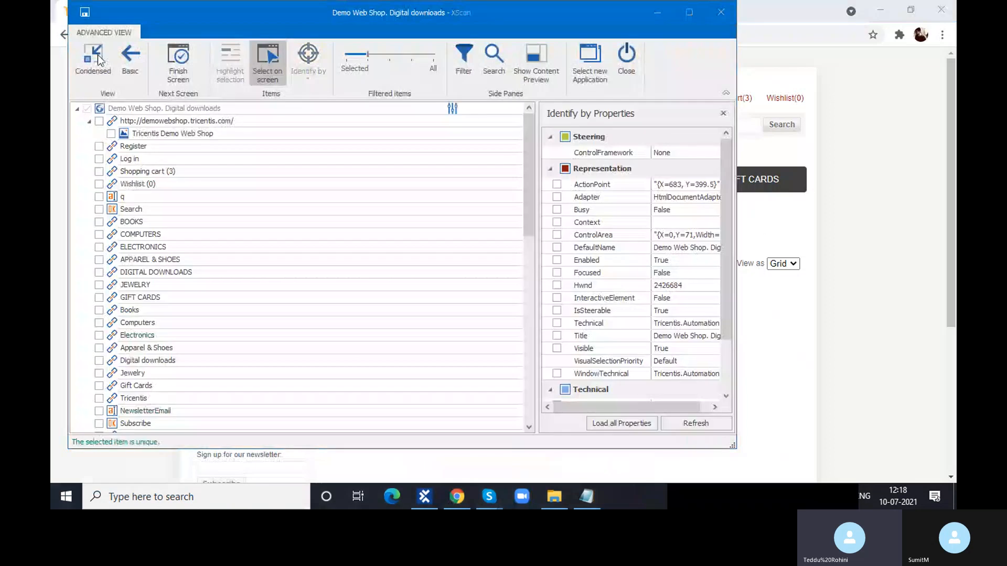
{"action": "left_click", "coordinate": [98, 56]}
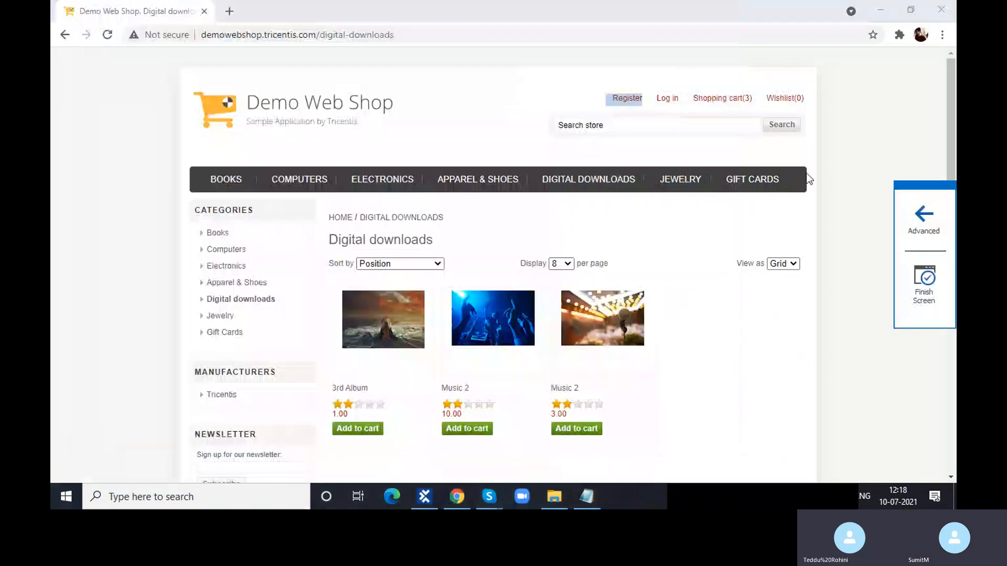
{"action": "left_click", "coordinate": [936, 219]}
Remove InnerText from the Register link's identifying properties.
{"action": "scroll", "coordinate": [591, 273], "scroll_direction": "down", "scroll_amount": 3}
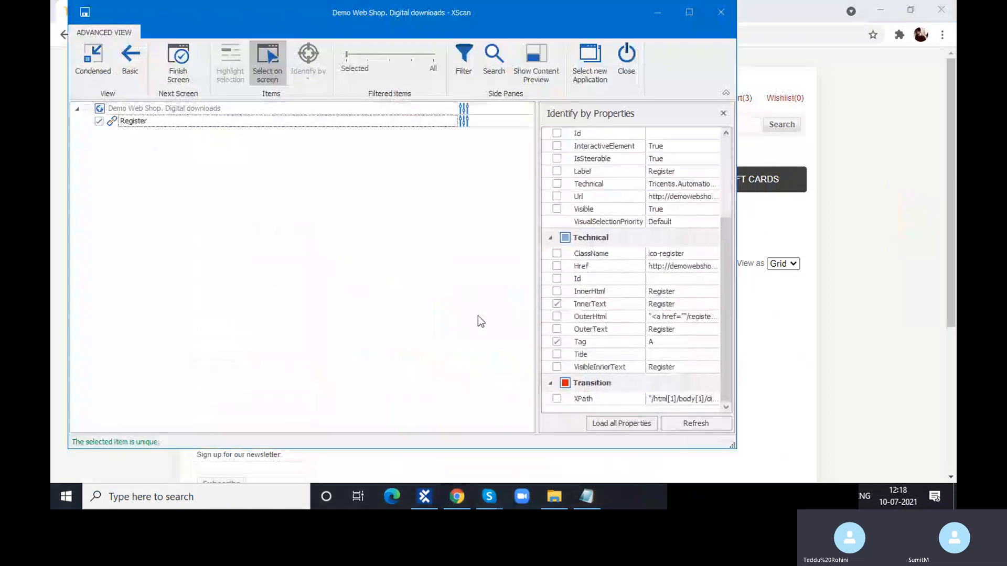
{"action": "left_click", "coordinate": [557, 304]}
{"action": "left_click", "coordinate": [557, 304]}
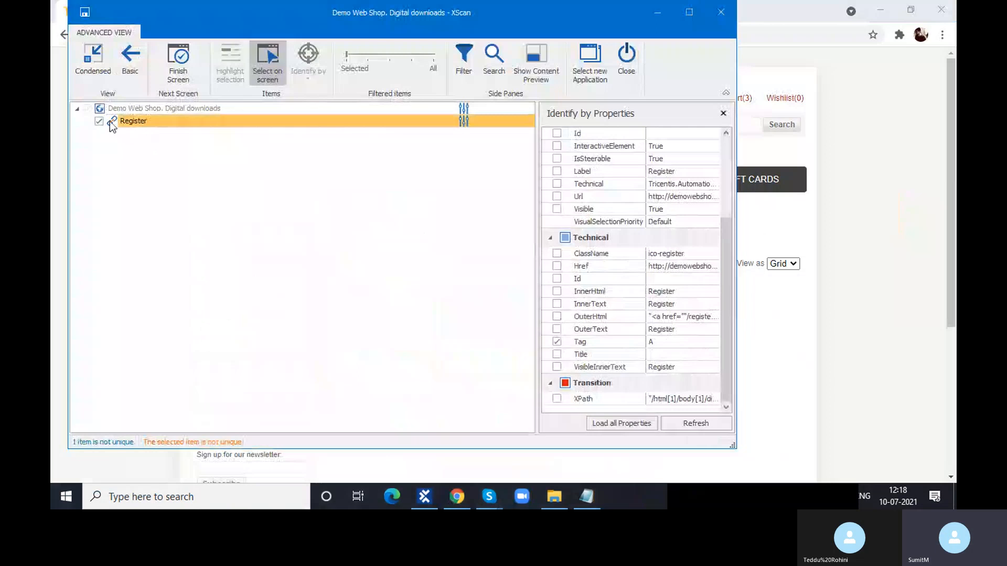
Try identifying the Register link by its index, clear that option again and return to identification by properties.
{"action": "left_click", "coordinate": [109, 122]}
{"action": "left_click", "coordinate": [265, 70]}
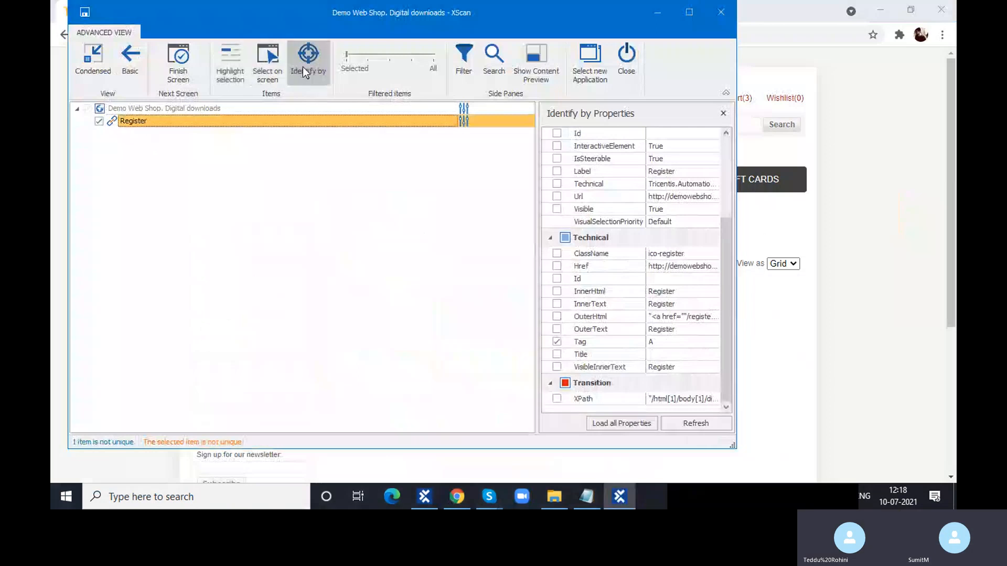
{"action": "left_click", "coordinate": [303, 67]}
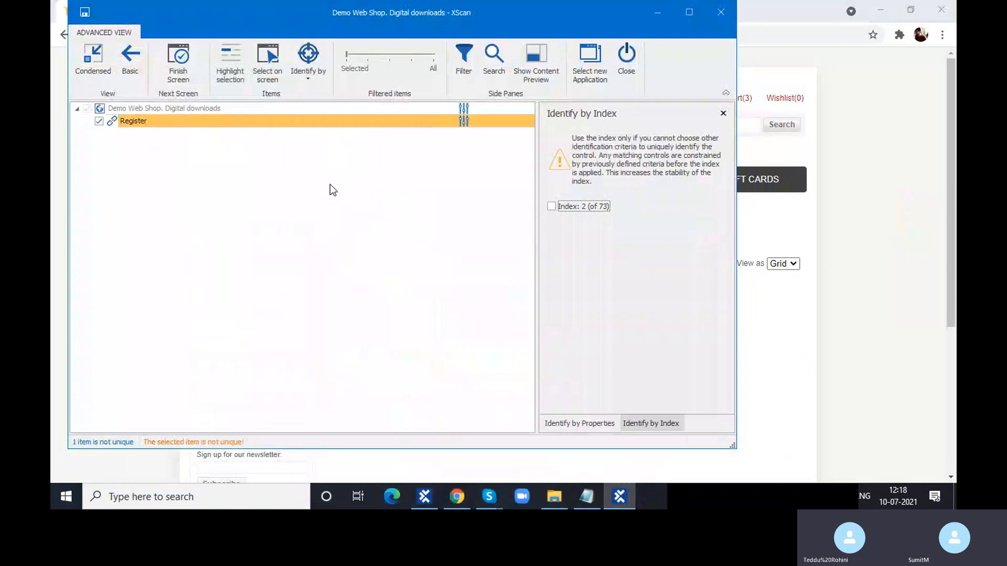
{"action": "left_click", "coordinate": [552, 207]}
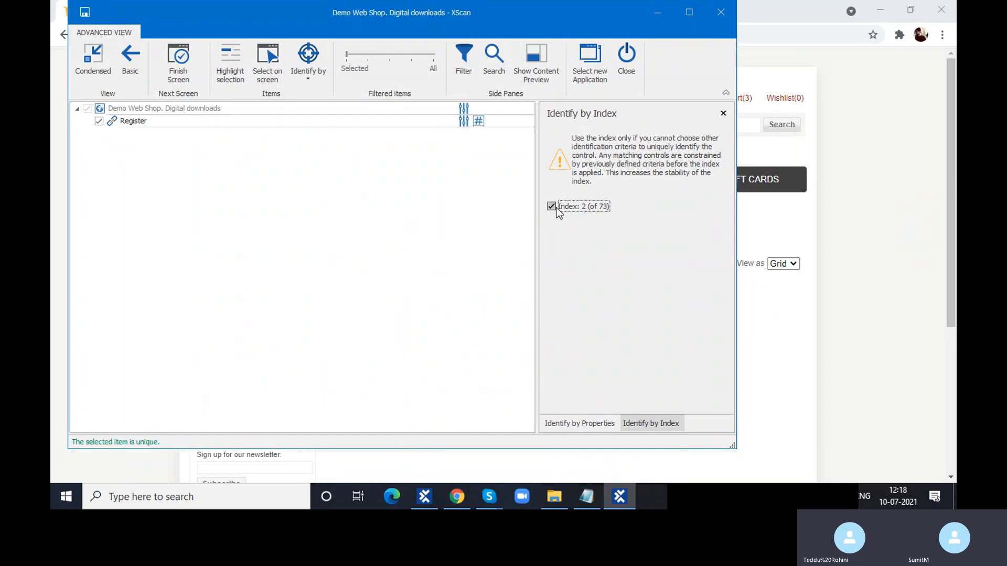
{"action": "left_click", "coordinate": [556, 208]}
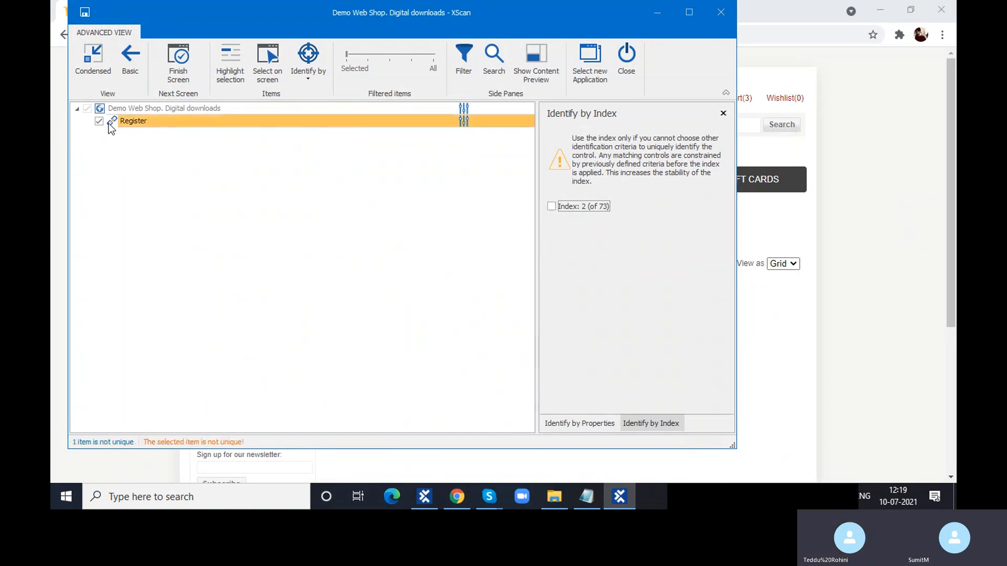
{"action": "left_click", "coordinate": [110, 125]}
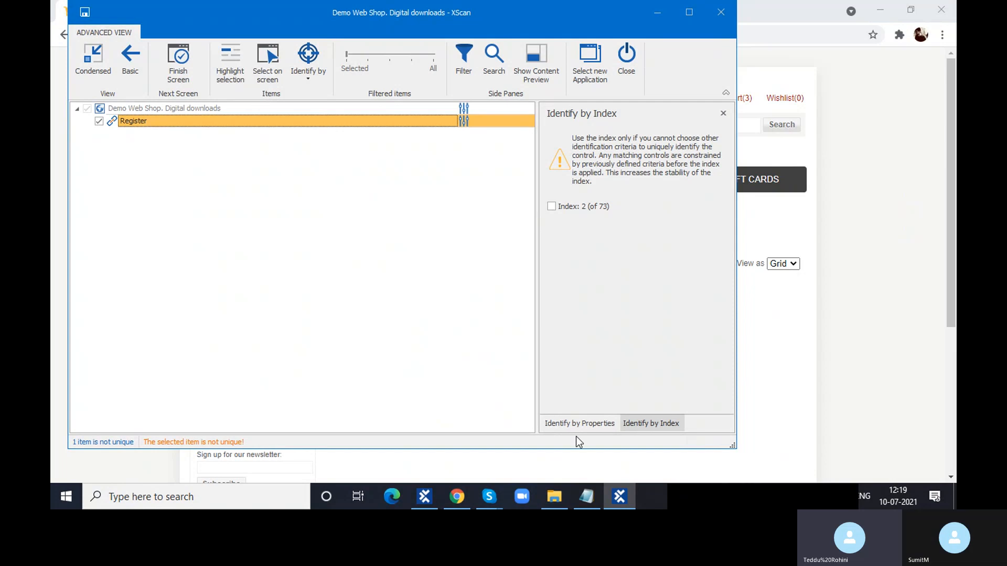
{"action": "left_click", "coordinate": [578, 423]}
{"action": "scroll", "coordinate": [566, 332], "scroll_direction": "down", "scroll_amount": 5}
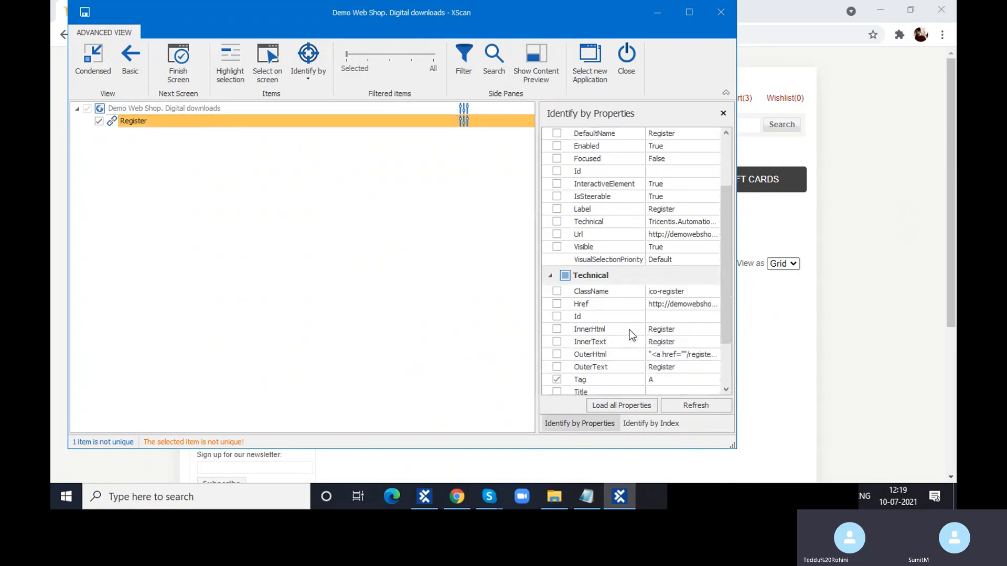
Save the scanned module containing the Register link and close XScan.
{"action": "left_click", "coordinate": [721, 19]}
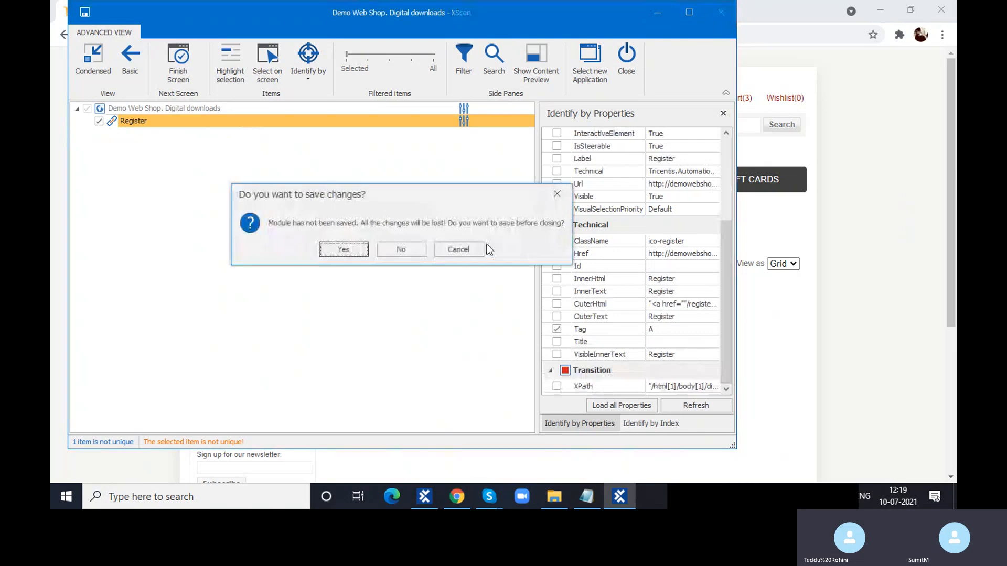
{"action": "left_click", "coordinate": [458, 249]}
{"action": "left_click", "coordinate": [119, 124]}
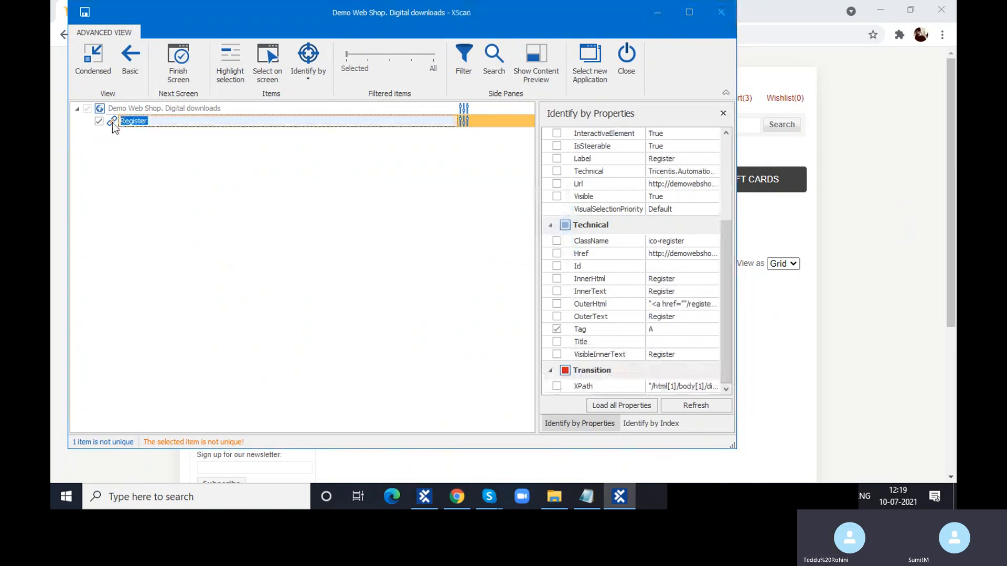
{"action": "left_click", "coordinate": [114, 123]}
{"action": "left_click", "coordinate": [85, 13]}
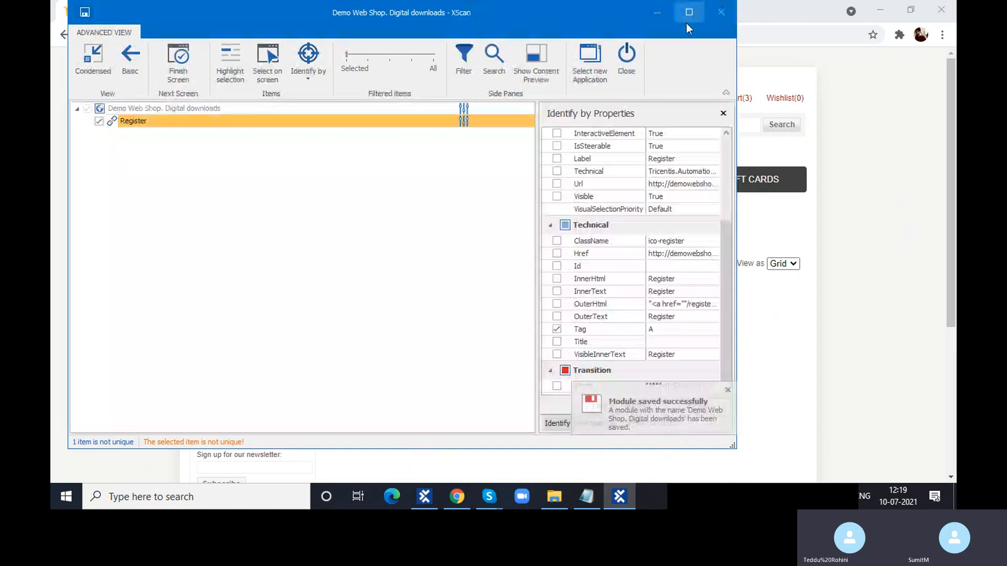
{"action": "left_click", "coordinate": [720, 20]}
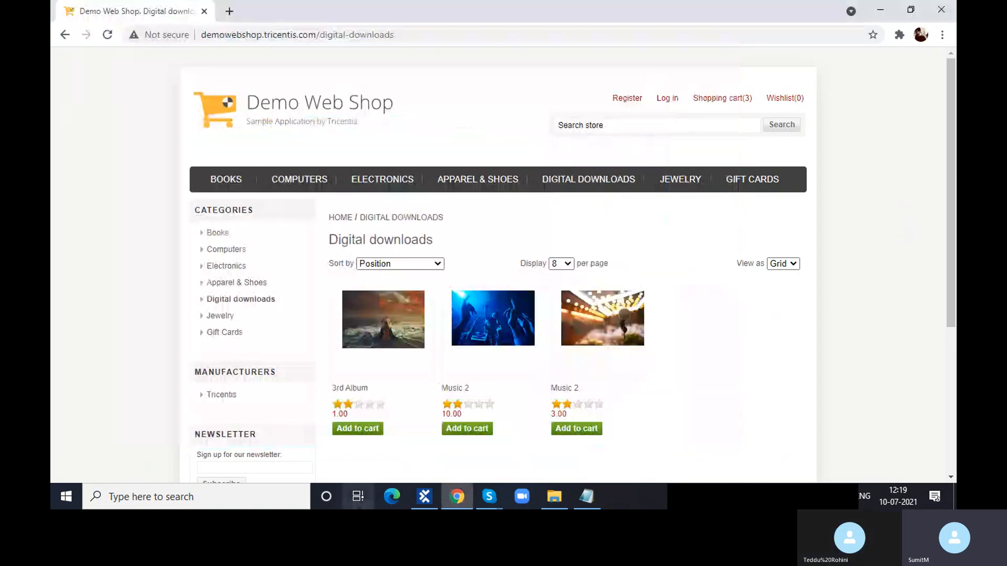
Return to Tosca Commander and copy the ConstraintIndex property name from the Add to cart button in the Digital downloads module.
{"action": "left_click", "coordinate": [425, 498]}
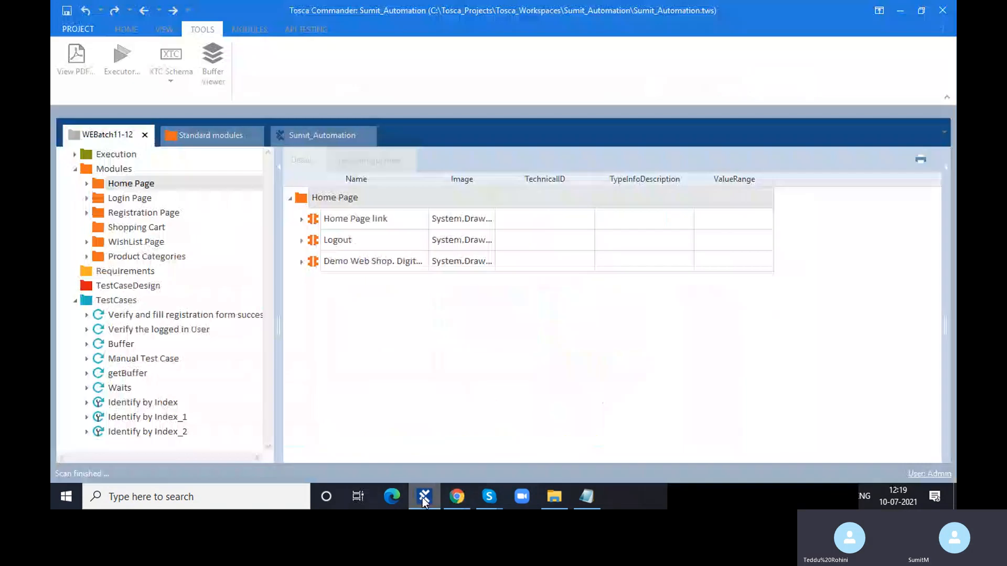
{"action": "left_click", "coordinate": [346, 263]}
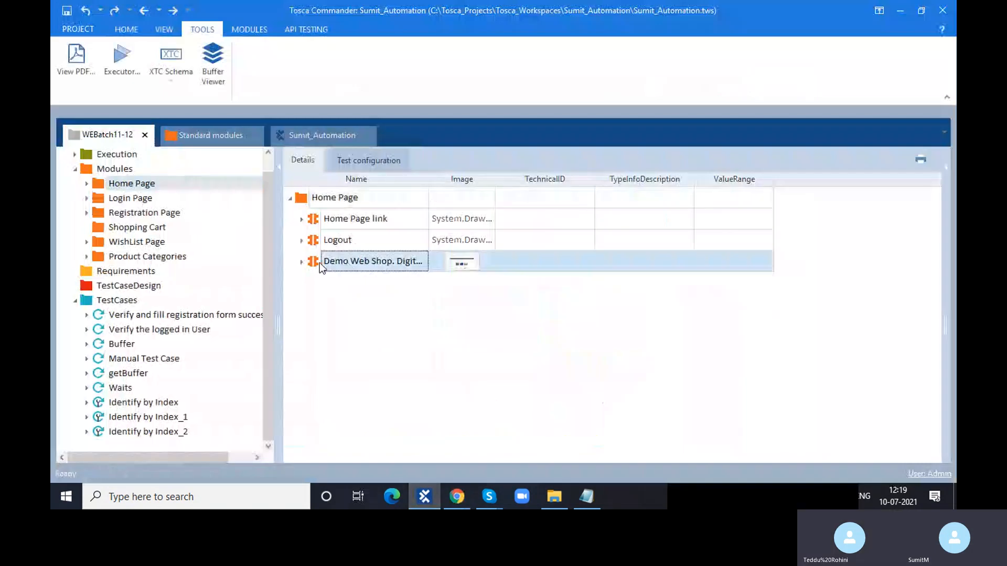
{"action": "left_click", "coordinate": [131, 256]}
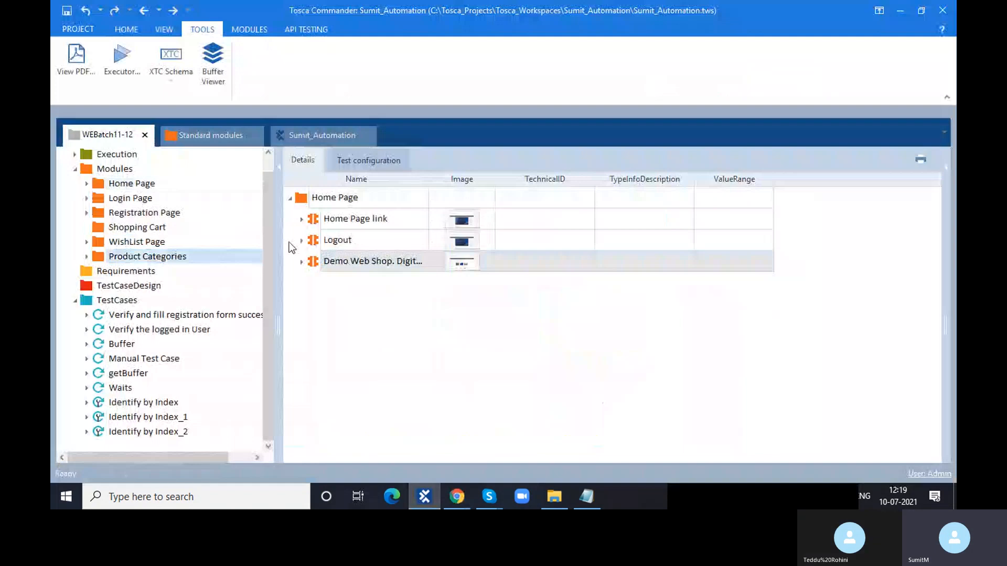
{"action": "left_click", "coordinate": [326, 256]}
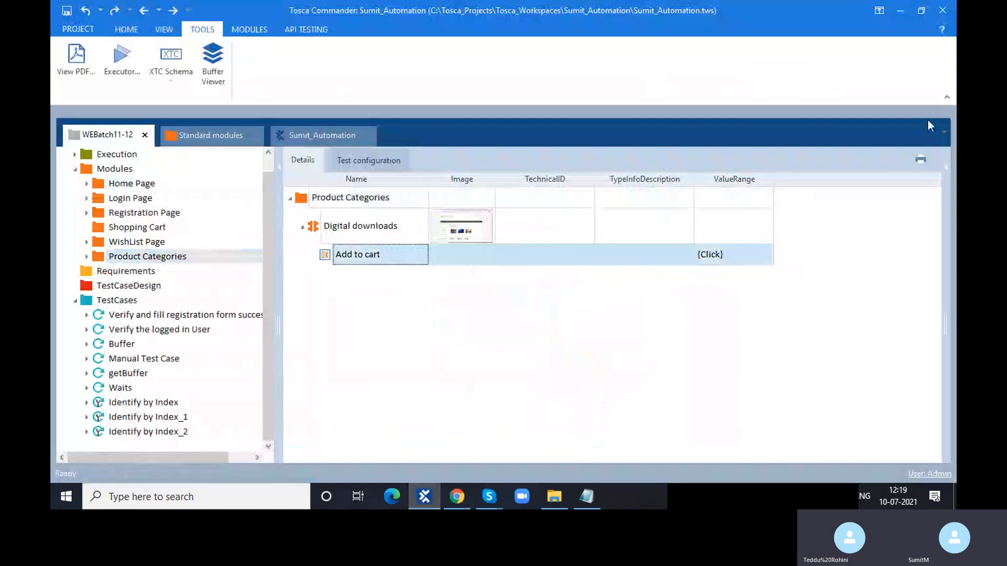
{"action": "left_click", "coordinate": [947, 168]}
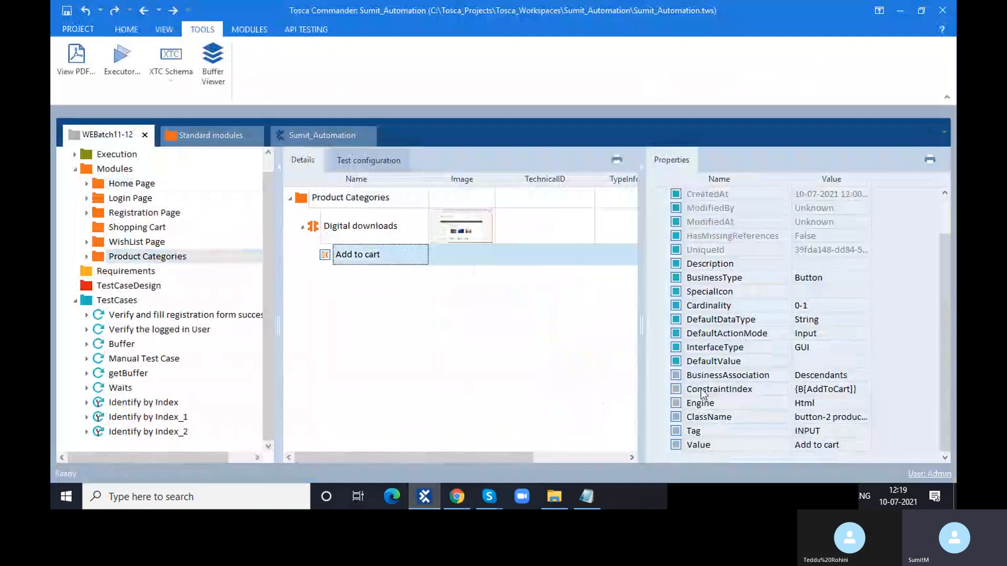
{"action": "left_click", "coordinate": [756, 389]}
{"action": "left_click", "coordinate": [728, 389]}
{"action": "key", "text": "ctrl+c"}
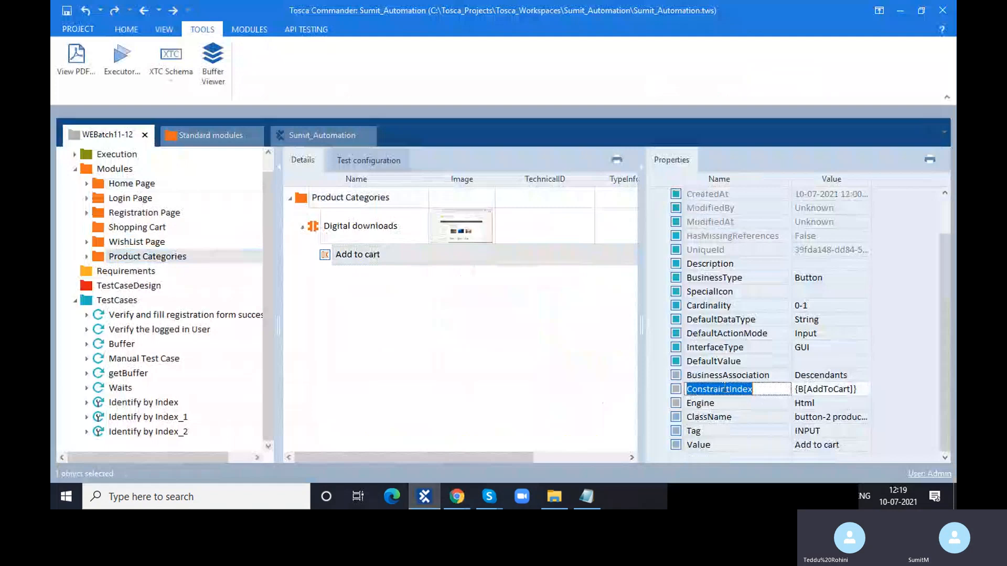
Add a configuration parameter named ConstraintIndex to the Register link of the scanned Demo Web Shop module in the Home Page folder.
{"action": "left_click", "coordinate": [383, 416]}
{"action": "left_click", "coordinate": [101, 182]}
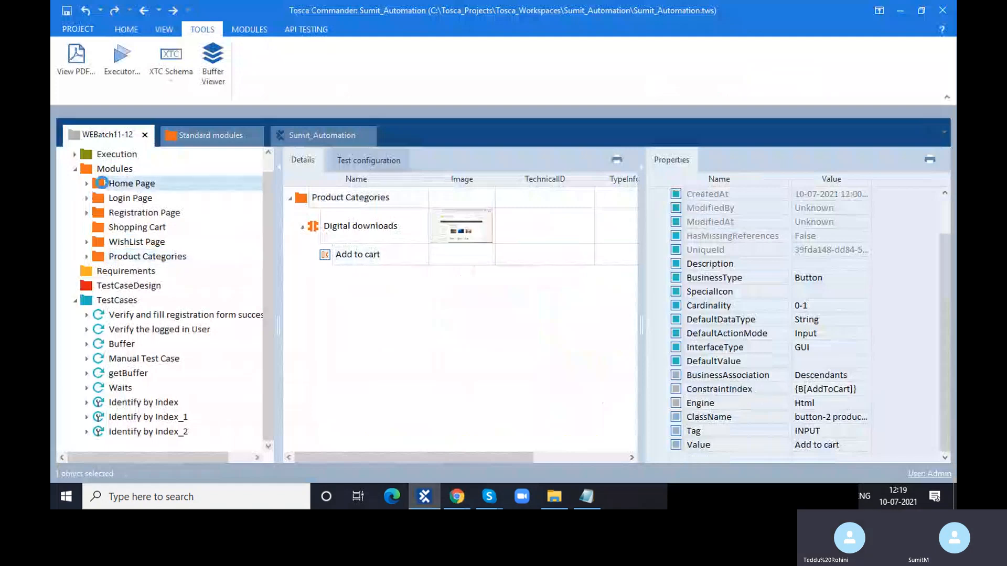
{"action": "left_click", "coordinate": [324, 299]}
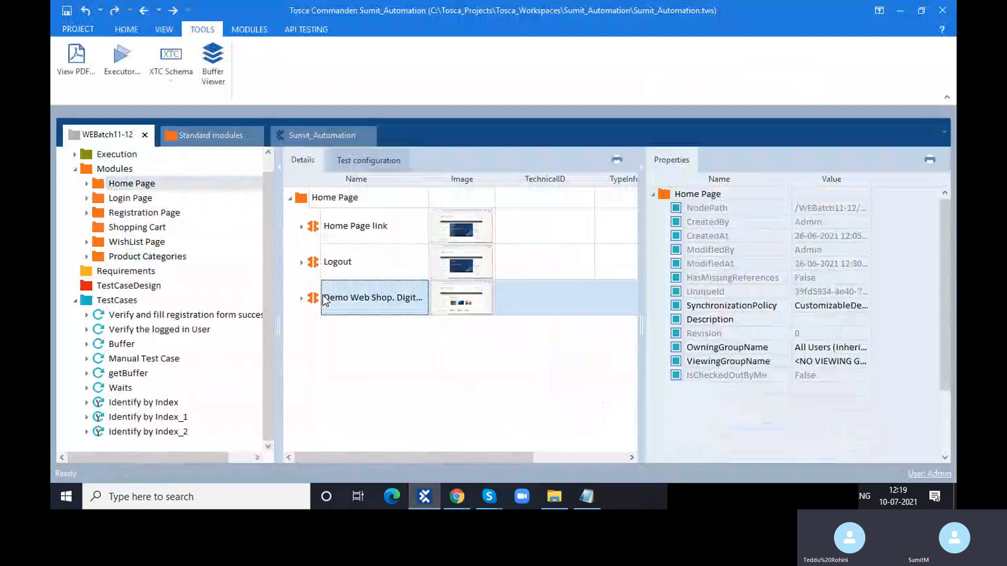
{"action": "left_click", "coordinate": [669, 195]}
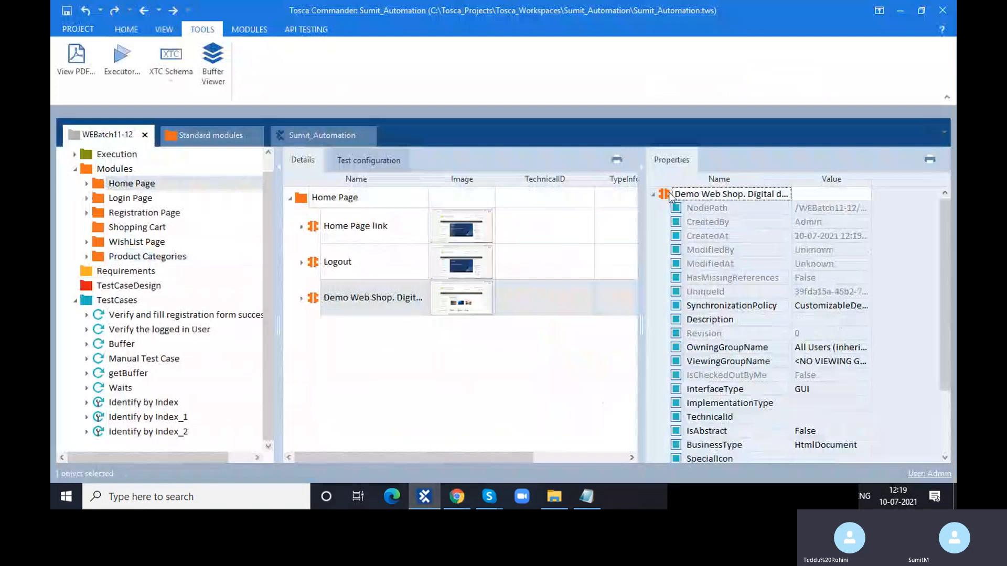
{"action": "left_click", "coordinate": [301, 299]}
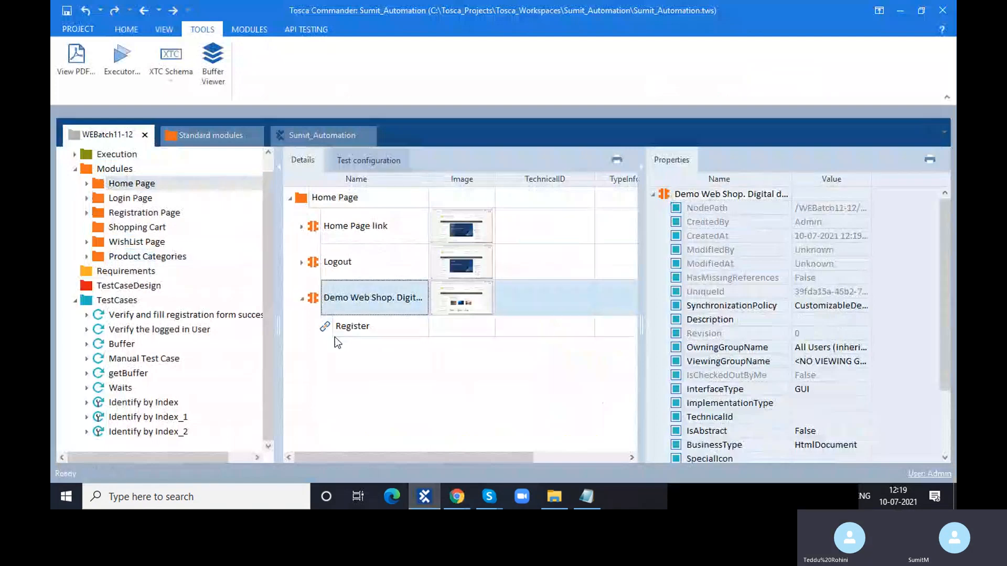
{"action": "left_click", "coordinate": [329, 329]}
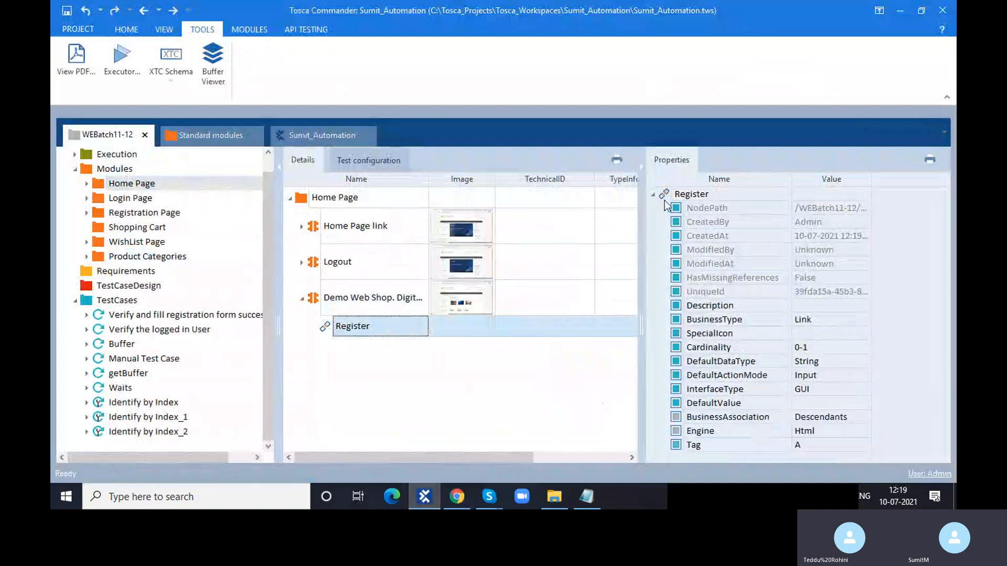
{"action": "right_click", "coordinate": [668, 195]}
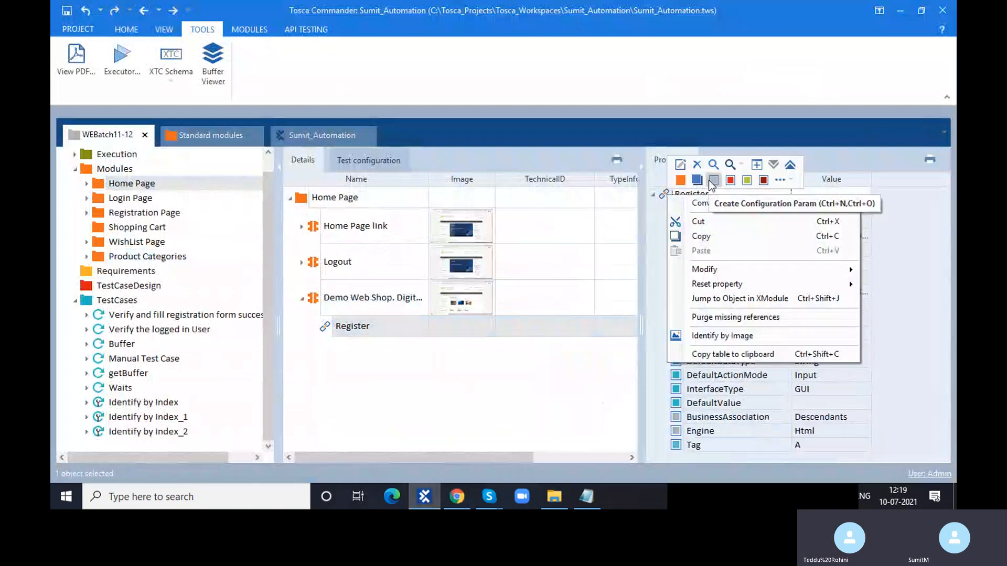
{"action": "left_click", "coordinate": [711, 182]}
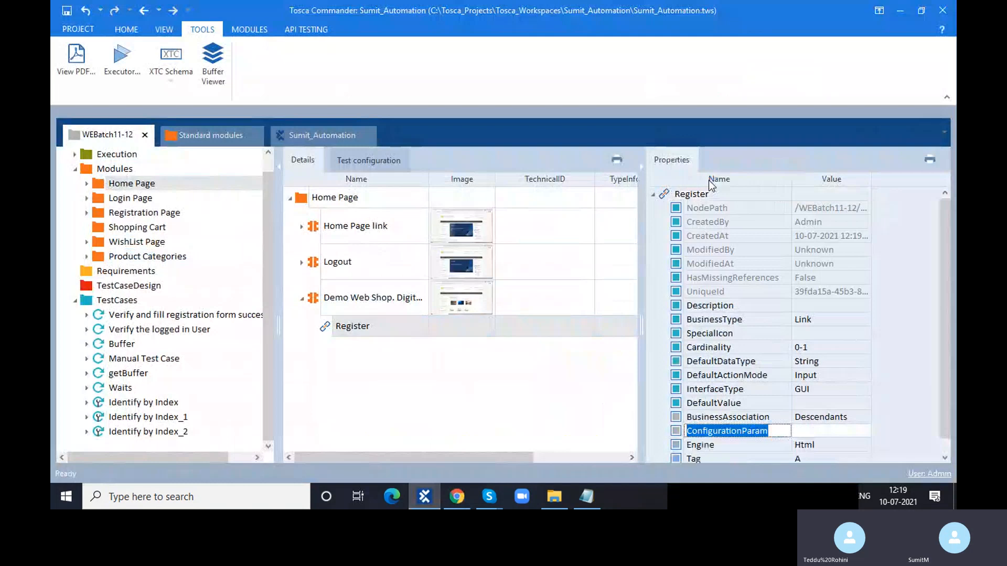
{"action": "key", "text": "ctrl+v"}
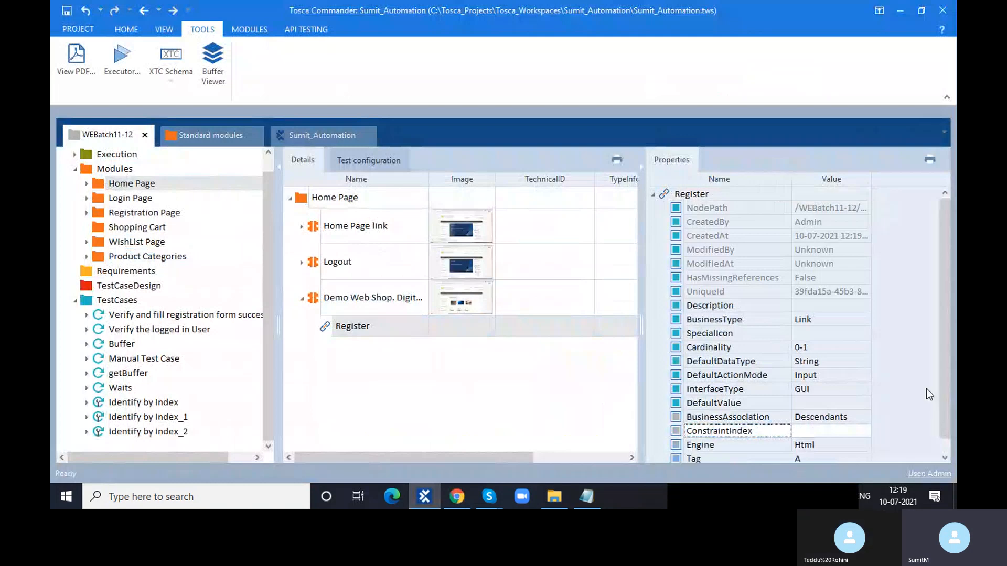
Set the Register link's ConstraintIndex value to 2.
{"action": "left_click", "coordinate": [818, 431]}
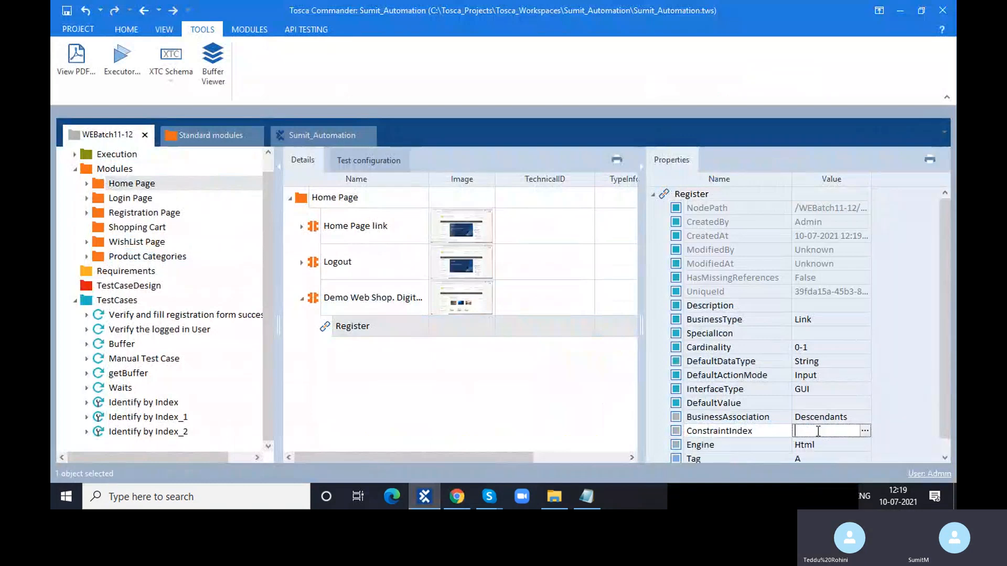
{"action": "type", "text": "2"}
{"action": "left_click", "coordinate": [595, 424]}
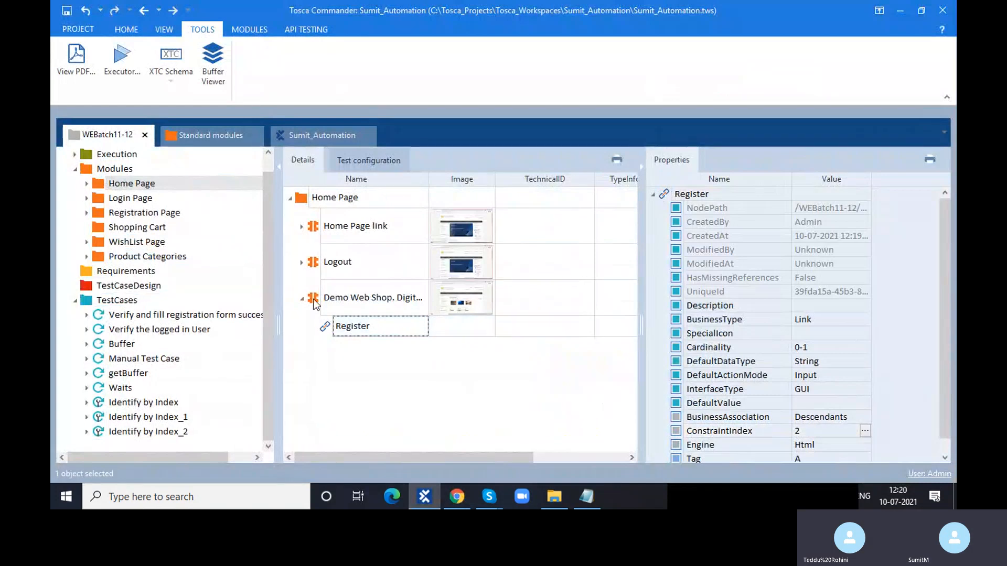
Add the scanned Demo Web Shop module to the Identify by Index_2 test case and set its Register value to {Click}.
{"action": "left_click_drag", "start_coordinate": [315, 304], "coordinate": [162, 434]}
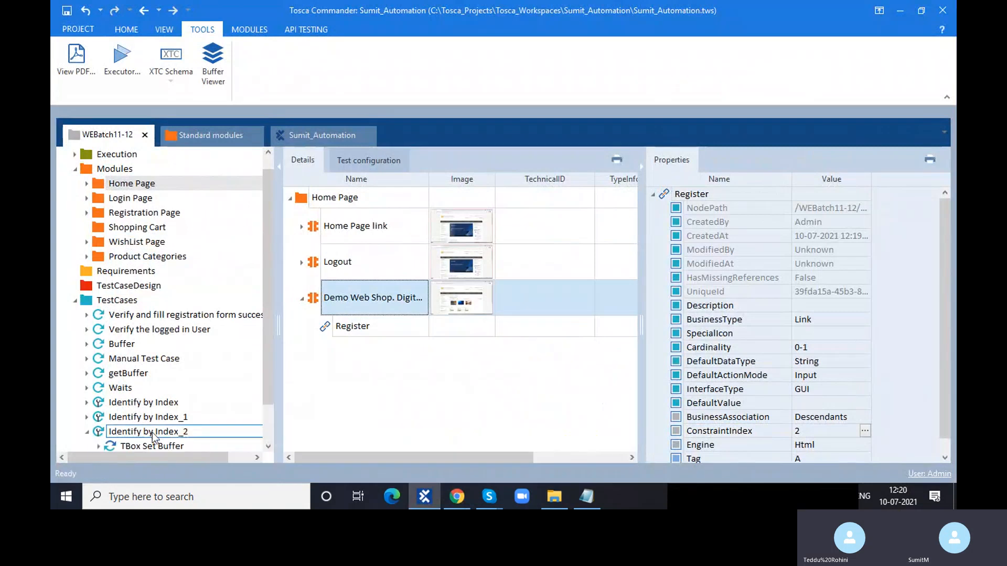
{"action": "left_click", "coordinate": [162, 433]}
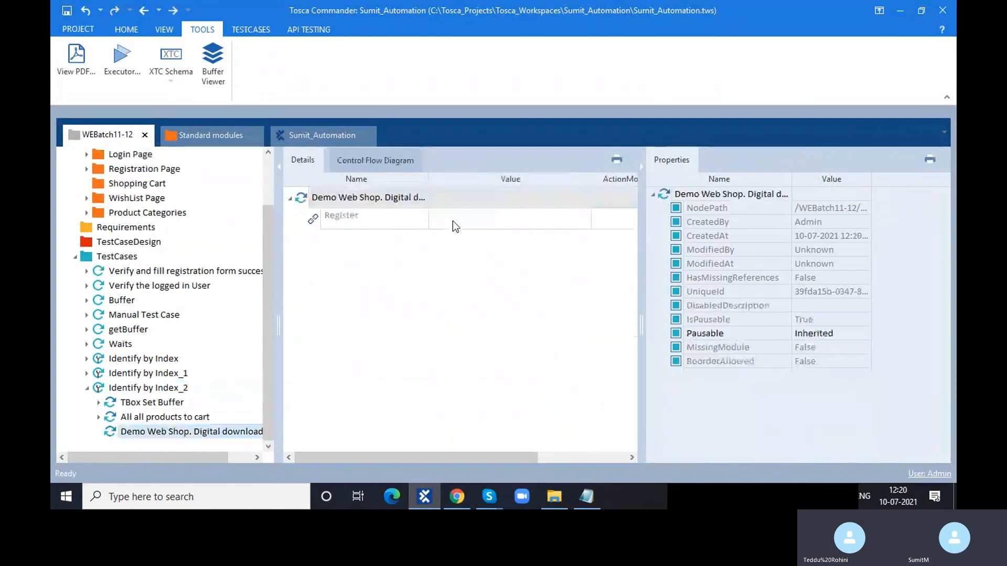
{"action": "left_click", "coordinate": [452, 221]}
{"action": "type", "text": "{Clcik"}
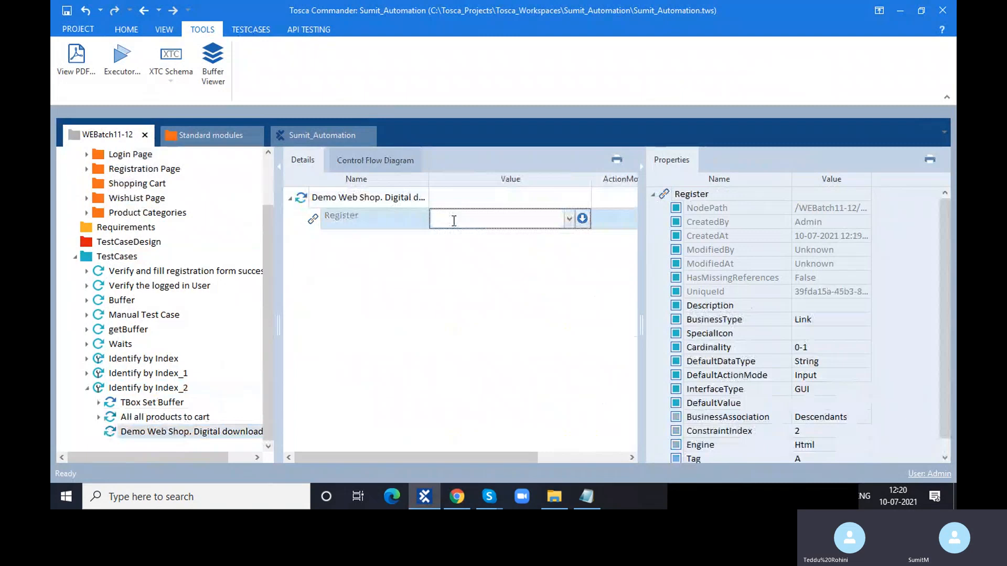
{"action": "key", "text": "Return"}
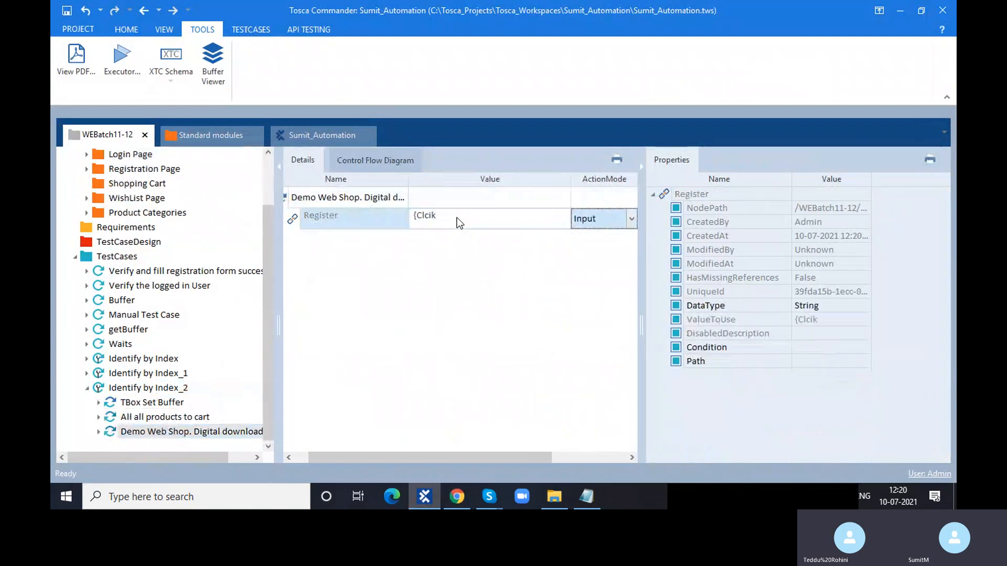
{"action": "left_click", "coordinate": [514, 226]}
{"action": "left_click", "coordinate": [557, 218]}
{"action": "left_click", "coordinate": [461, 233]}
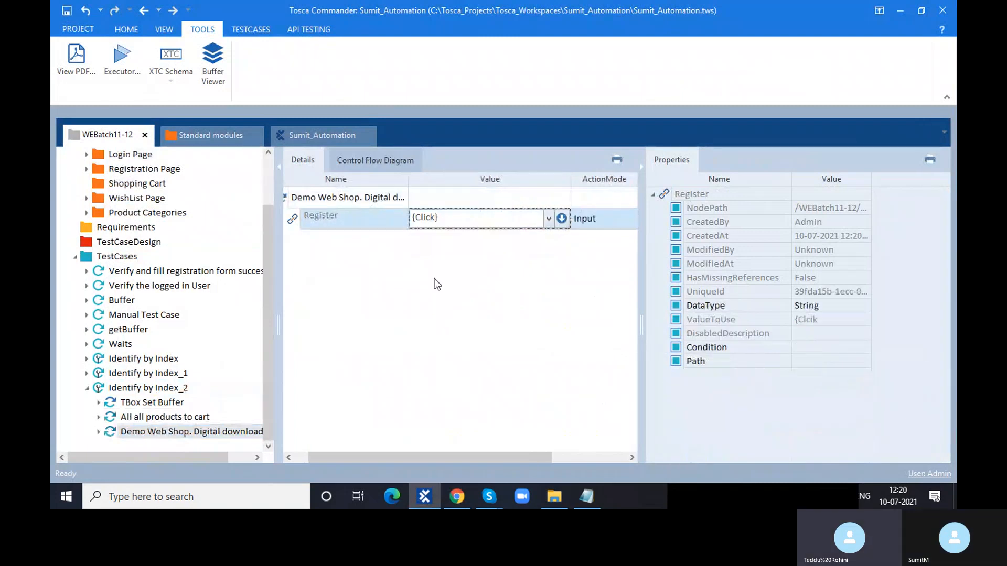
{"action": "left_click", "coordinate": [434, 278]}
Run the Demo Web Shop Digital downloads test step in the ScratchBook and close its results.
{"action": "left_click", "coordinate": [294, 201]}
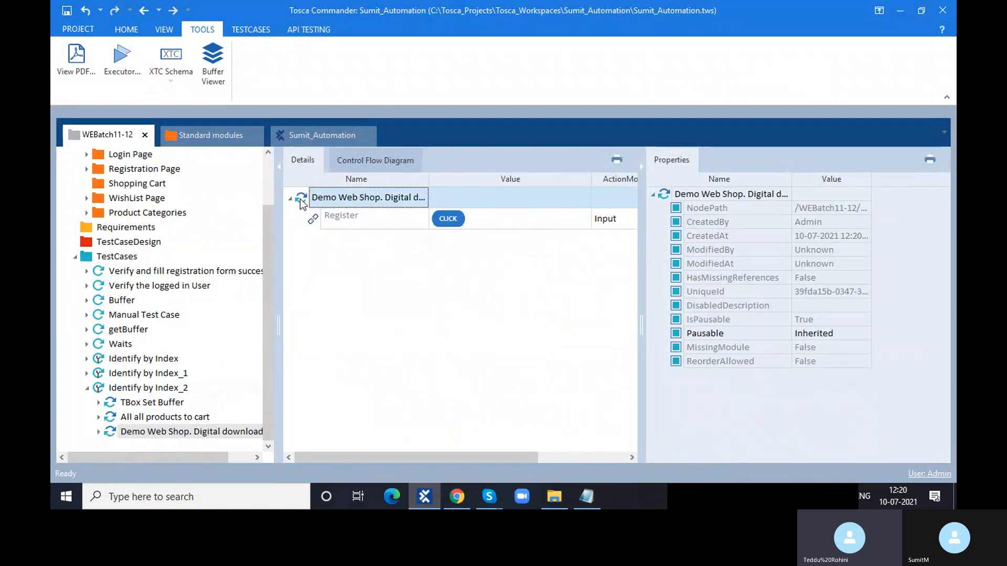
{"action": "key", "text": "F6"}
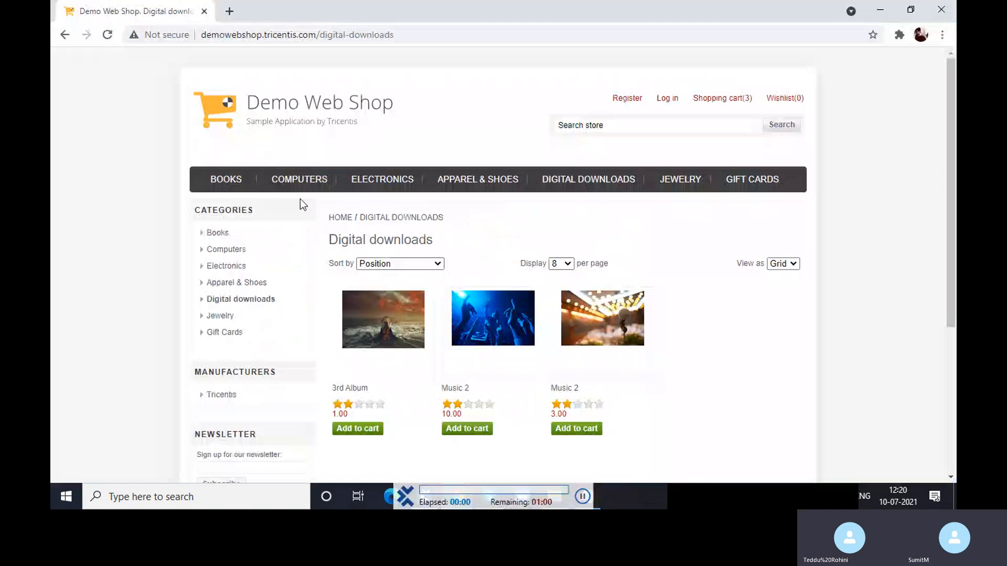
{"action": "left_click", "coordinate": [626, 102]}
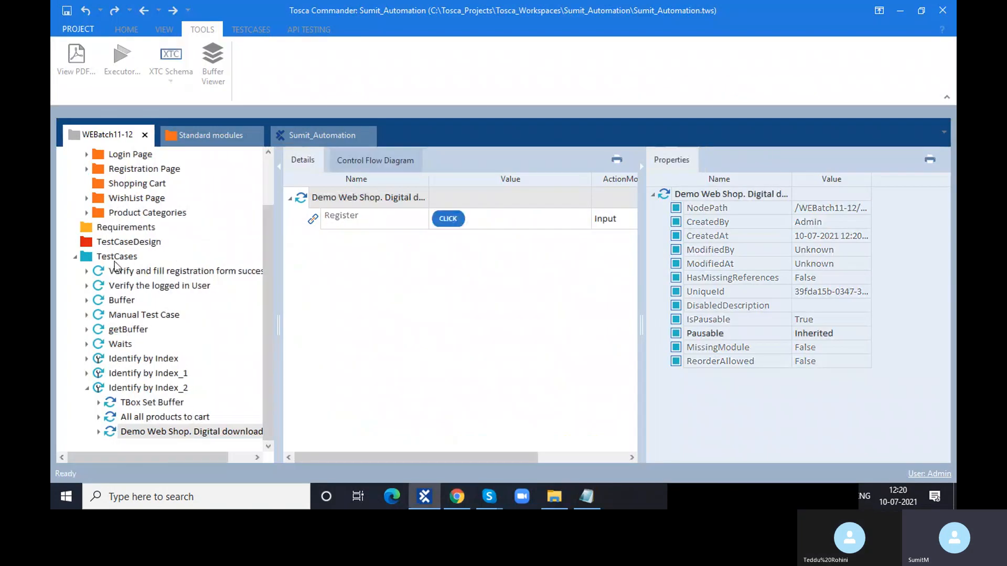
{"action": "left_click", "coordinate": [459, 14]}
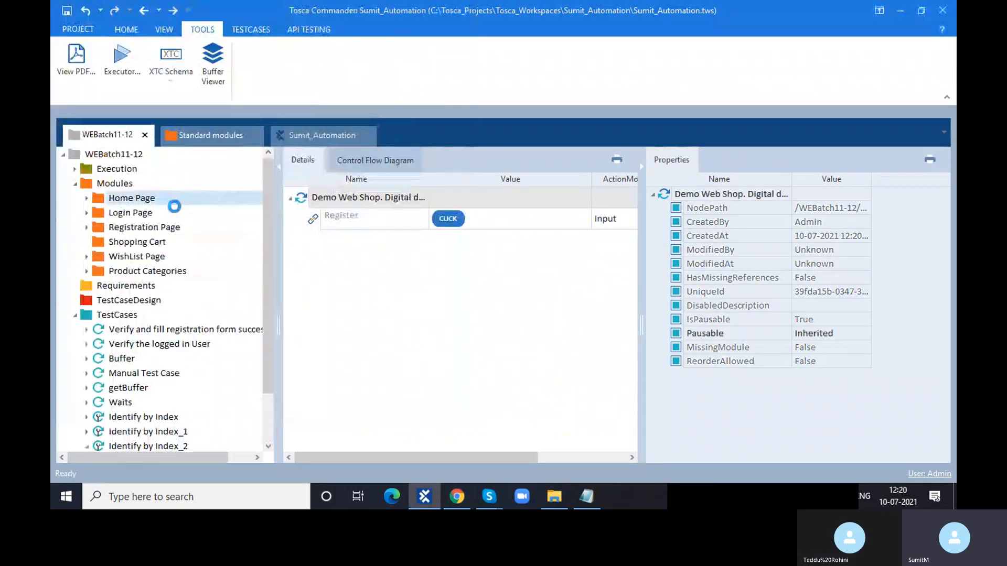
In the Home Page folder's scanned Demo Web Shop module, rename the Register link to Link and set its ConstraintIndex to 3.
{"action": "left_click", "coordinate": [379, 329]}
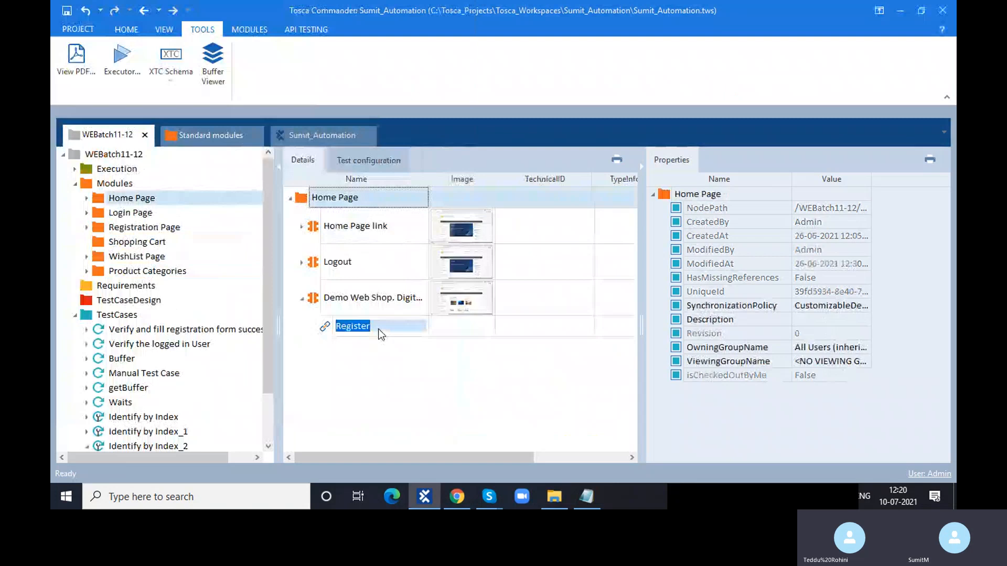
{"action": "type", "text": "Link"}
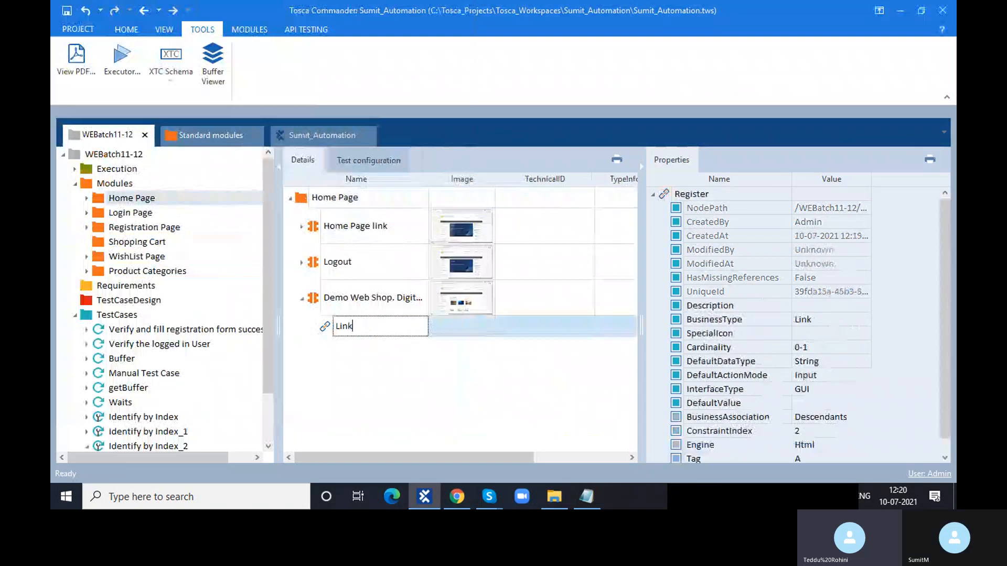
{"action": "scroll", "coordinate": [812, 422], "scroll_direction": "down", "scroll_amount": 2}
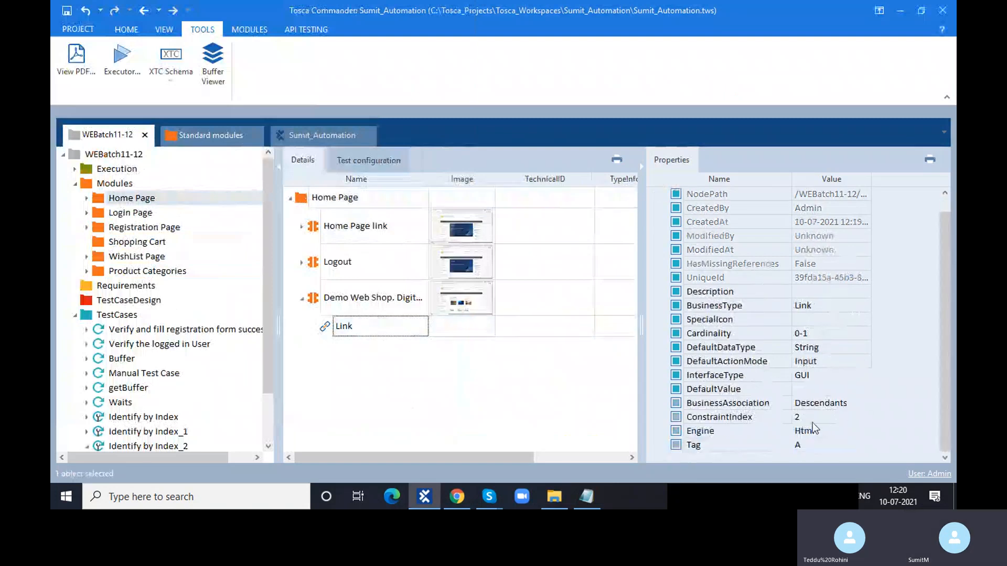
{"action": "left_click", "coordinate": [818, 419]}
{"action": "type", "text": "2"}
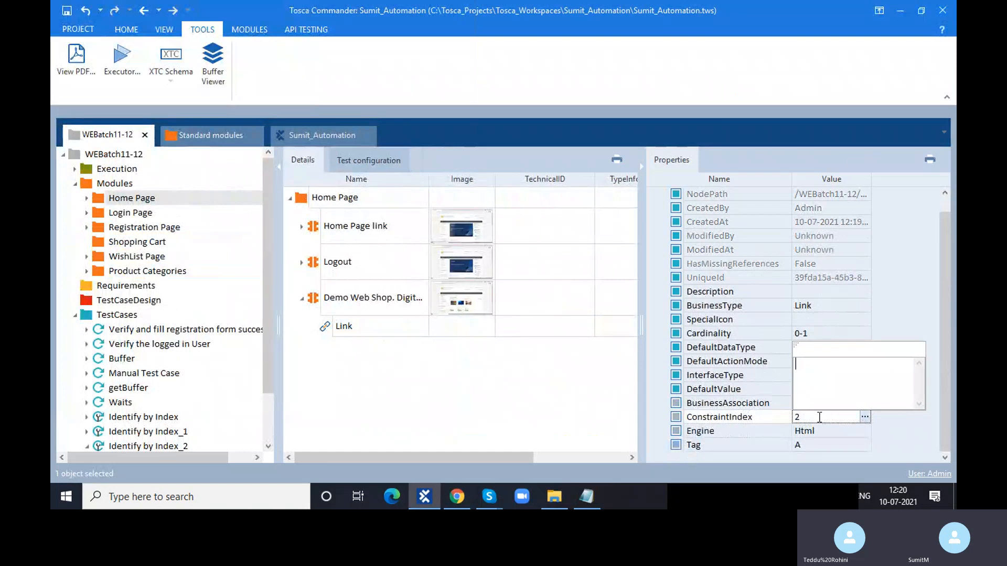
{"action": "type", "text": "3"}
{"action": "left_click", "coordinate": [323, 415]}
Return the shop in Chrome to its home page, then run the Link test step from Tosca Commander and inspect its log info.
{"action": "scroll", "coordinate": [216, 417], "scroll_direction": "down", "scroll_amount": 2}
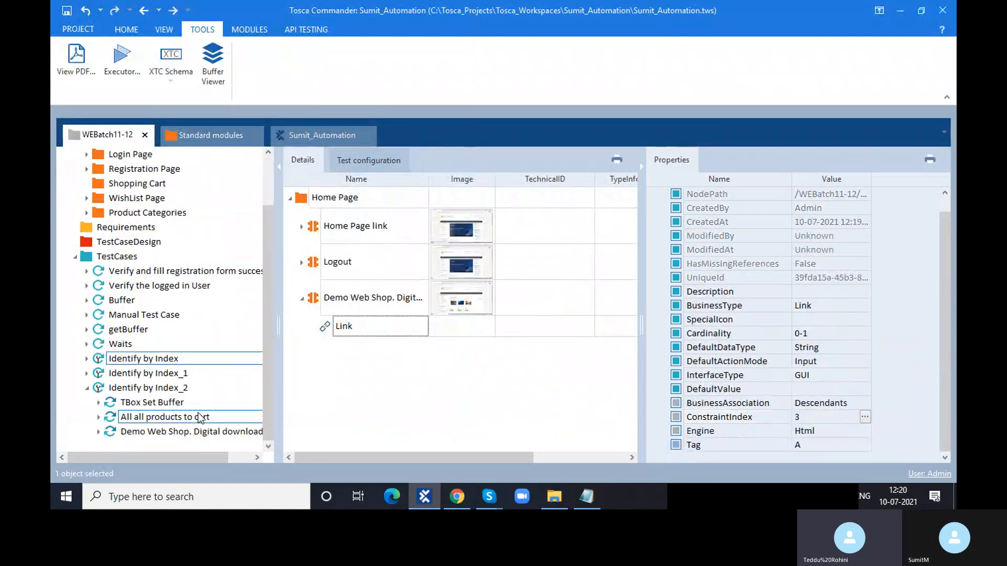
{"action": "left_click", "coordinate": [185, 430]}
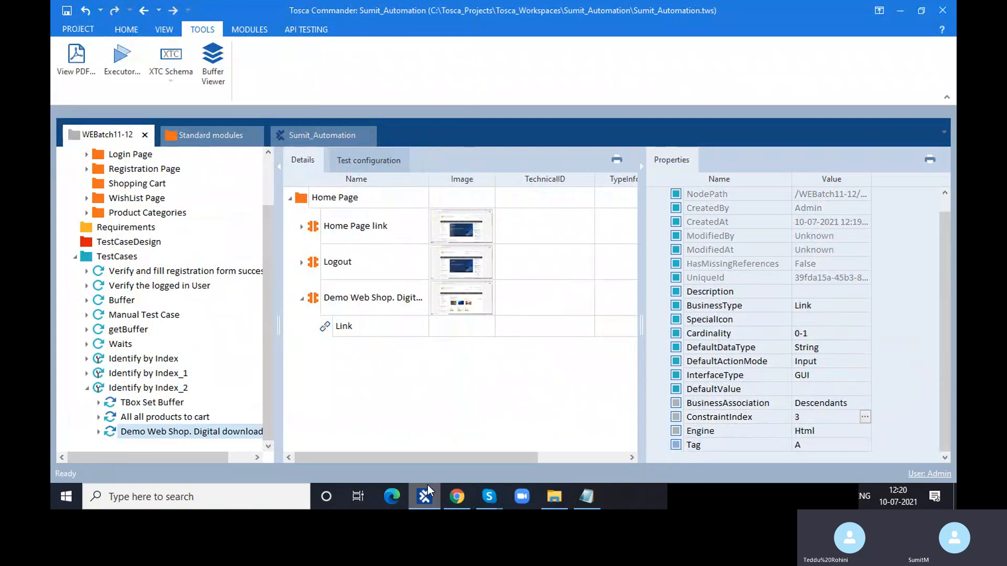
{"action": "left_click", "coordinate": [427, 488]}
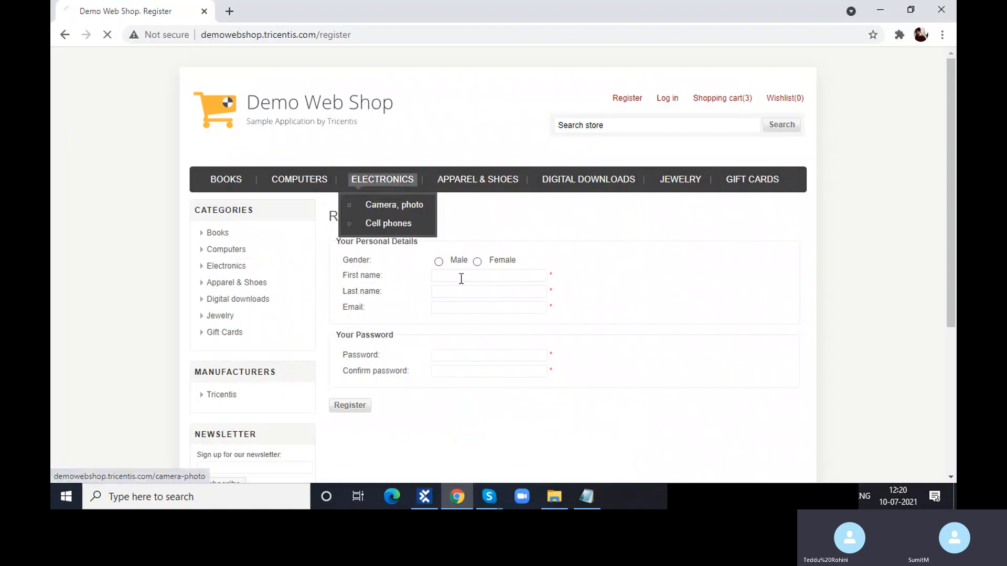
{"action": "left_click", "coordinate": [424, 501]}
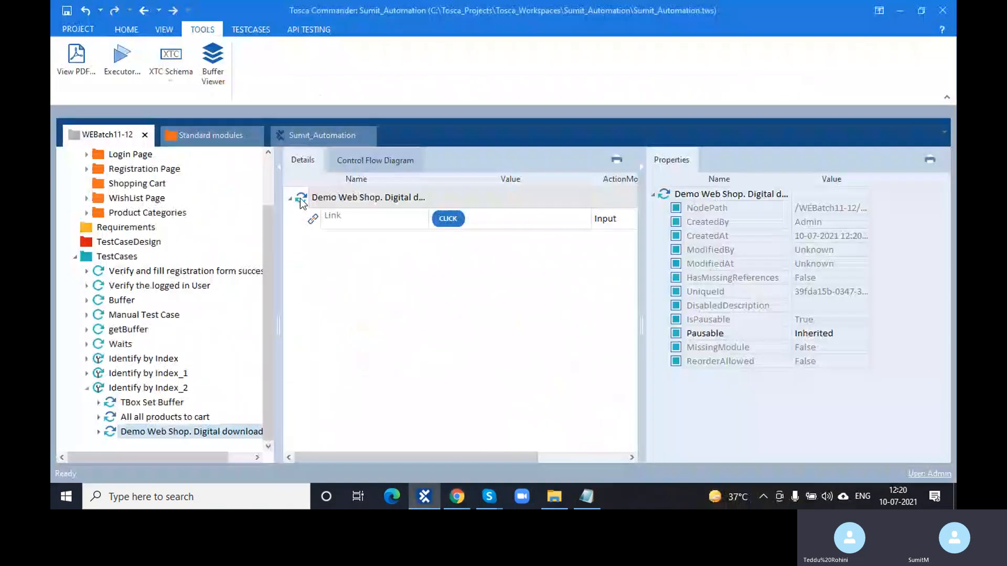
{"action": "key", "text": "F6"}
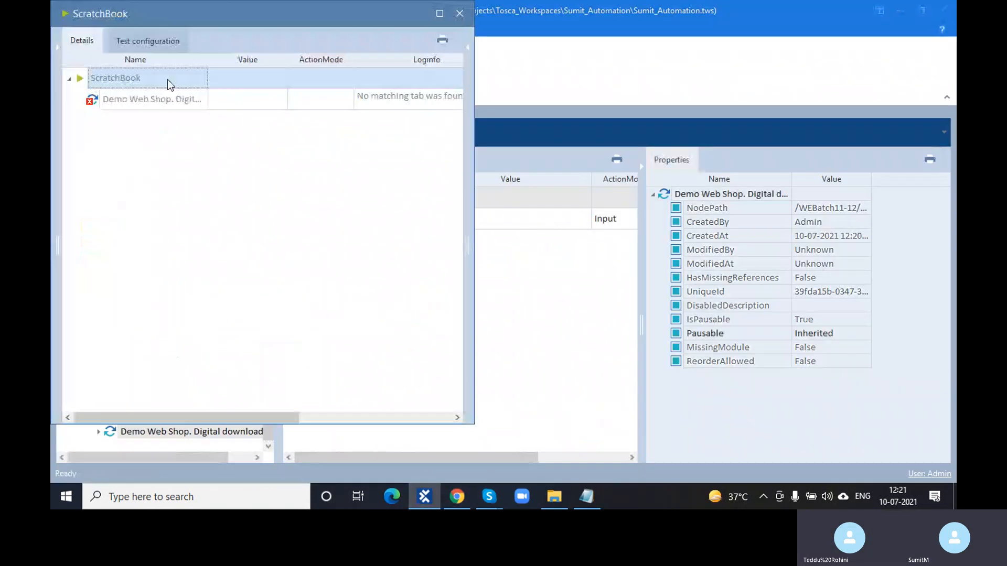
{"action": "left_click", "coordinate": [411, 100]}
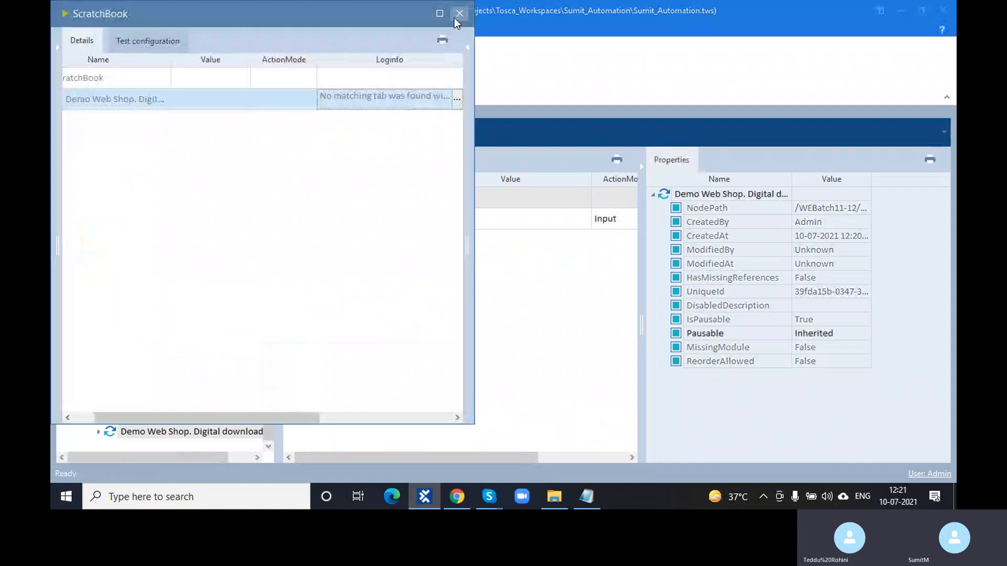
{"action": "left_click", "coordinate": [454, 18]}
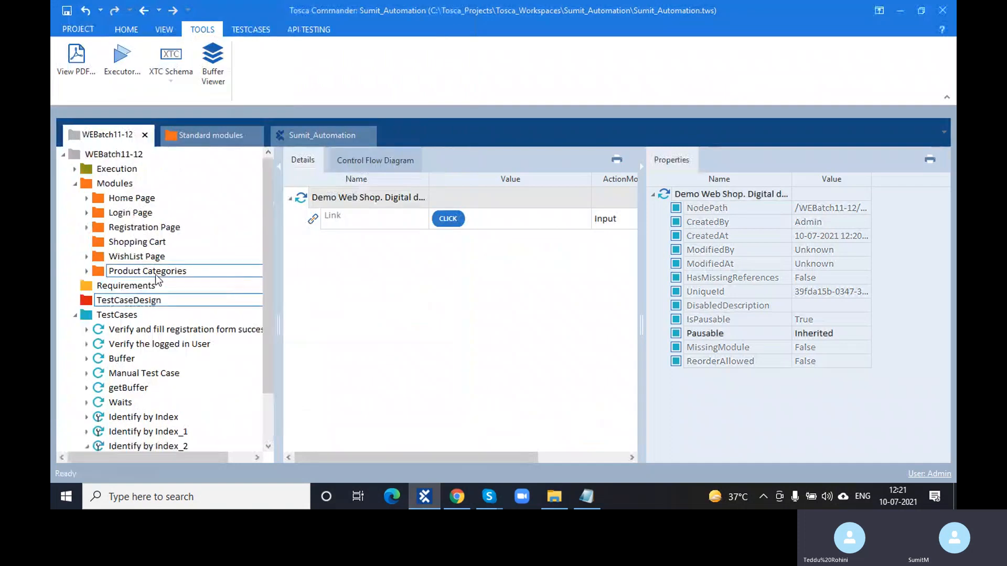
Shorten the scanned Demo Web Shop module's Title property to Demo Web Shop with a trailing * wildcard.
{"action": "left_click", "coordinate": [155, 274]}
{"action": "left_click", "coordinate": [139, 200]}
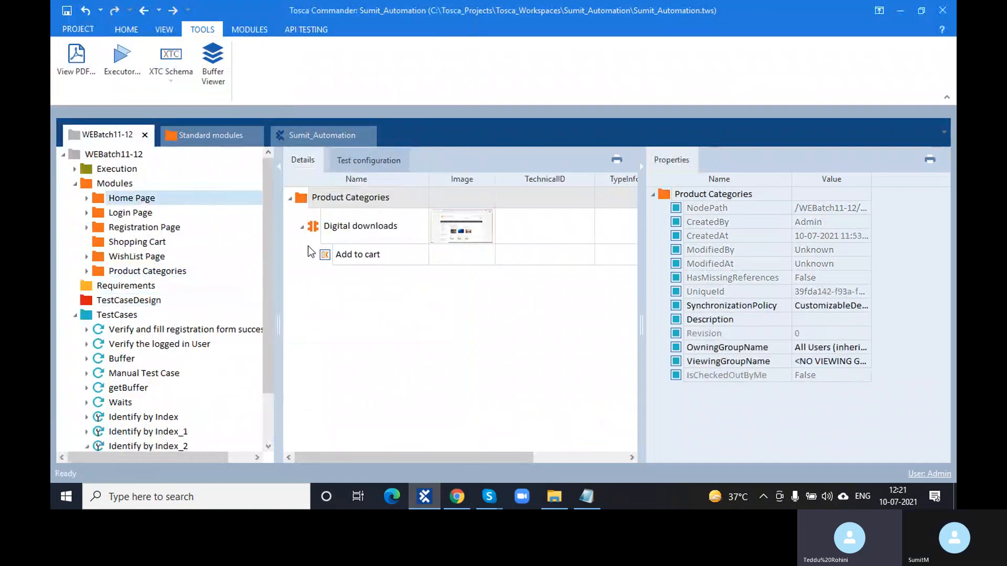
{"action": "scroll", "coordinate": [853, 304], "scroll_direction": "down", "scroll_amount": 3}
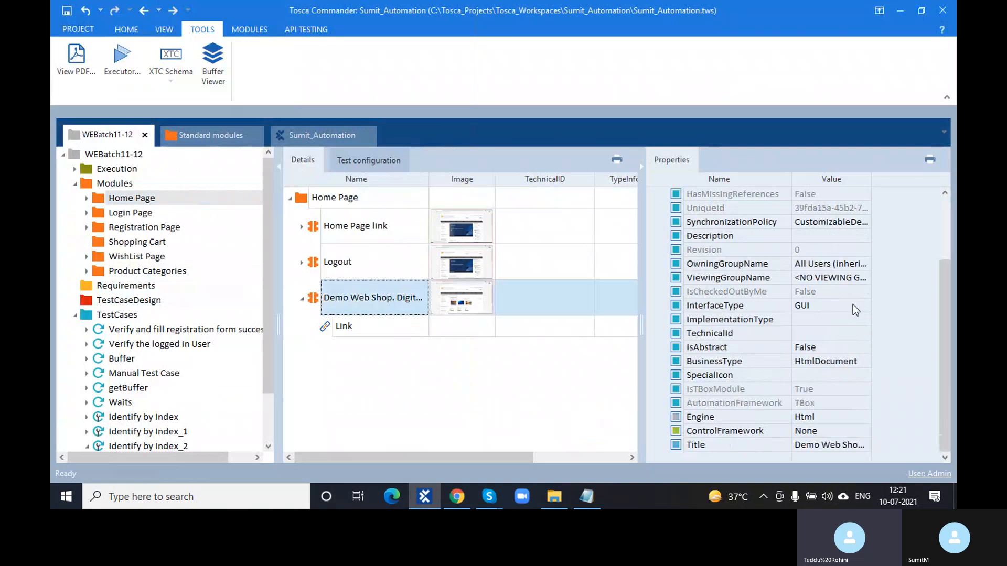
{"action": "left_click", "coordinate": [863, 448]}
{"action": "left_click", "coordinate": [865, 448]}
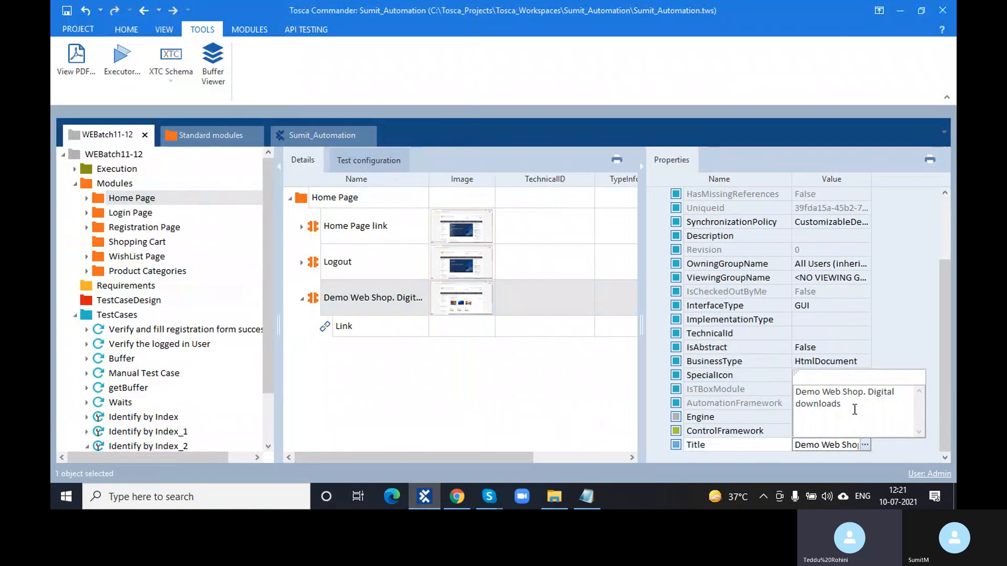
{"action": "left_click_drag", "start_coordinate": [856, 402], "coordinate": [869, 395]}
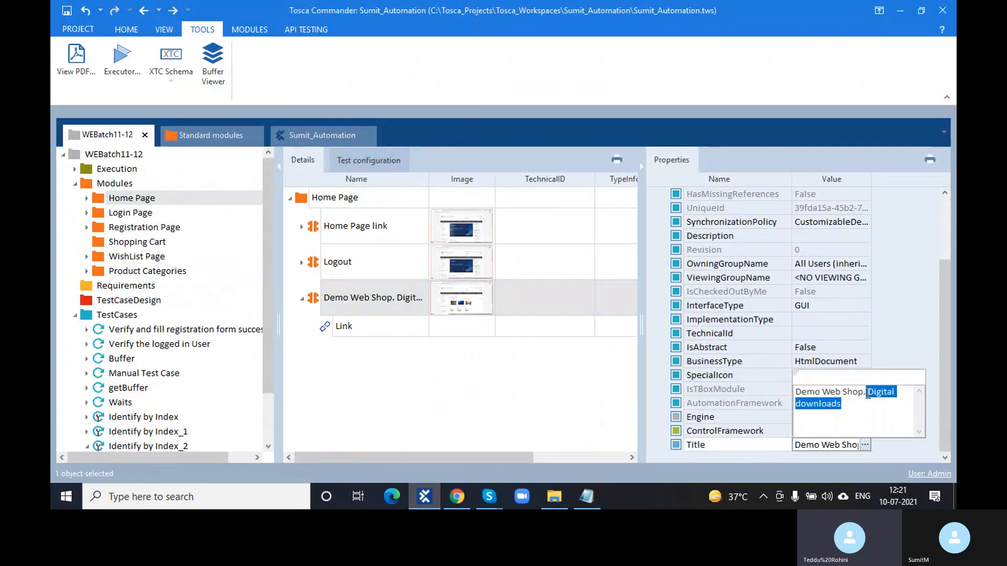
{"action": "key", "text": "BackSpace"}
{"action": "key", "text": "BackSpace"}
{"action": "key", "text": "BackSpace"}
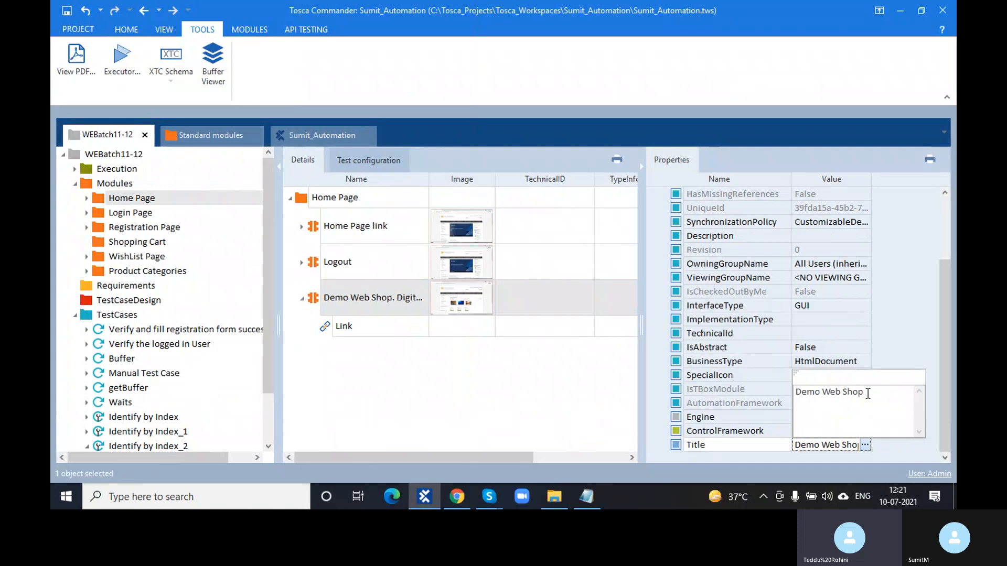
{"action": "type", "text": "*"}
{"action": "left_click", "coordinate": [581, 415]}
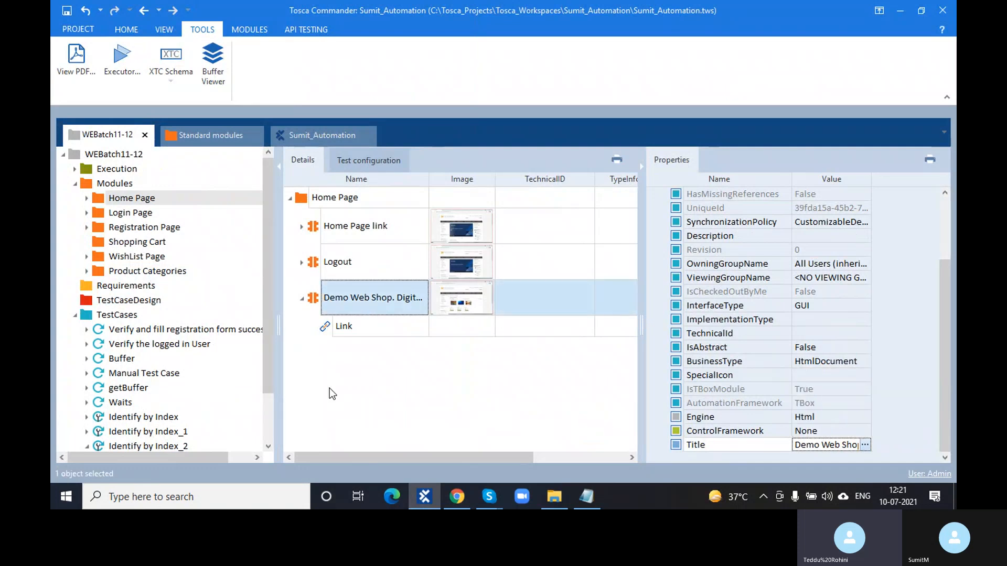
Rerun the Demo Web Shop test step in the ScratchBook against the shop's home page and close the results.
{"action": "scroll", "coordinate": [205, 388], "scroll_direction": "down", "scroll_amount": 2}
{"action": "left_click", "coordinate": [204, 432]}
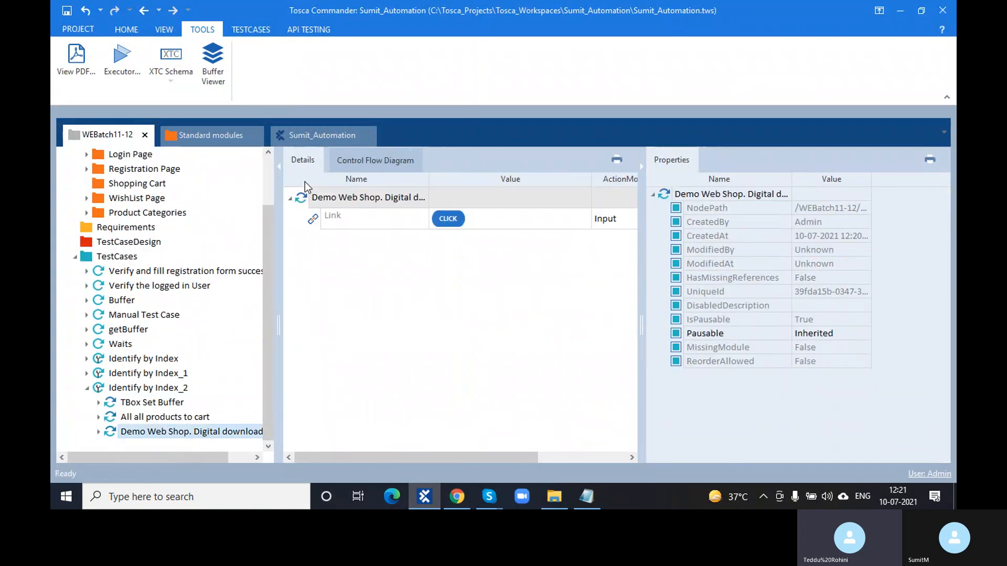
{"action": "left_click", "coordinate": [303, 198]}
{"action": "key", "text": "F6"}
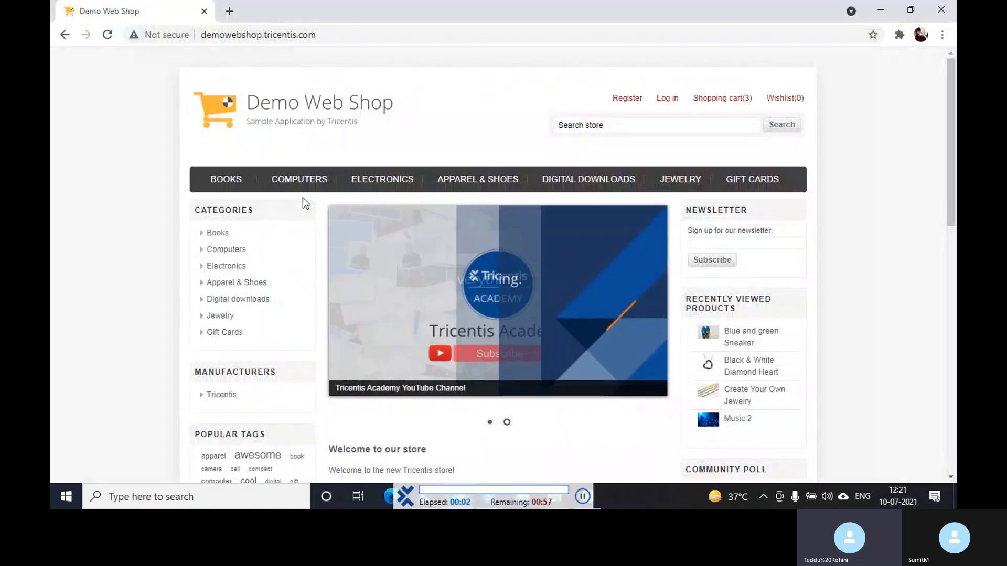
{"action": "left_click", "coordinate": [664, 101]}
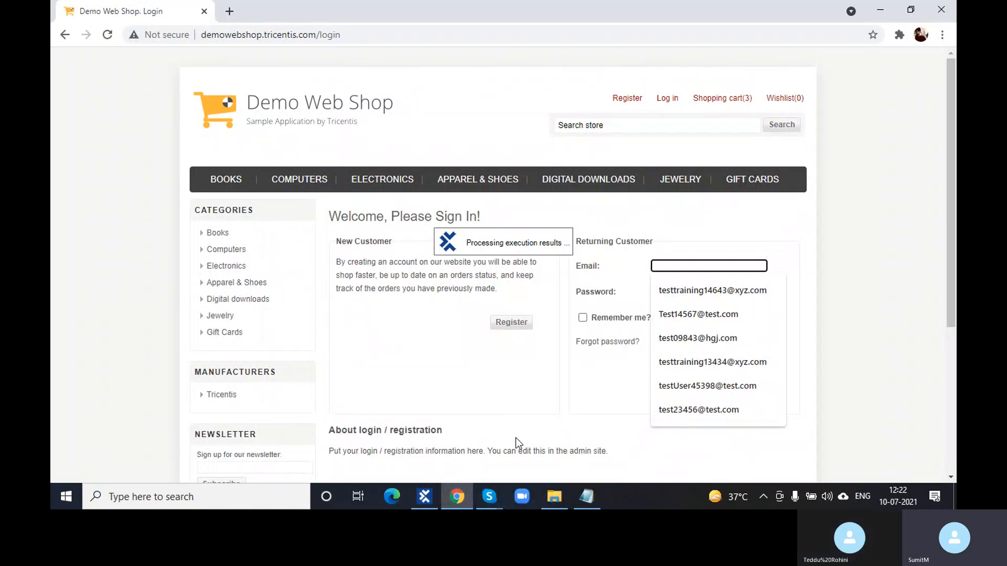
{"action": "mouse_move", "coordinate": [411, 504]}
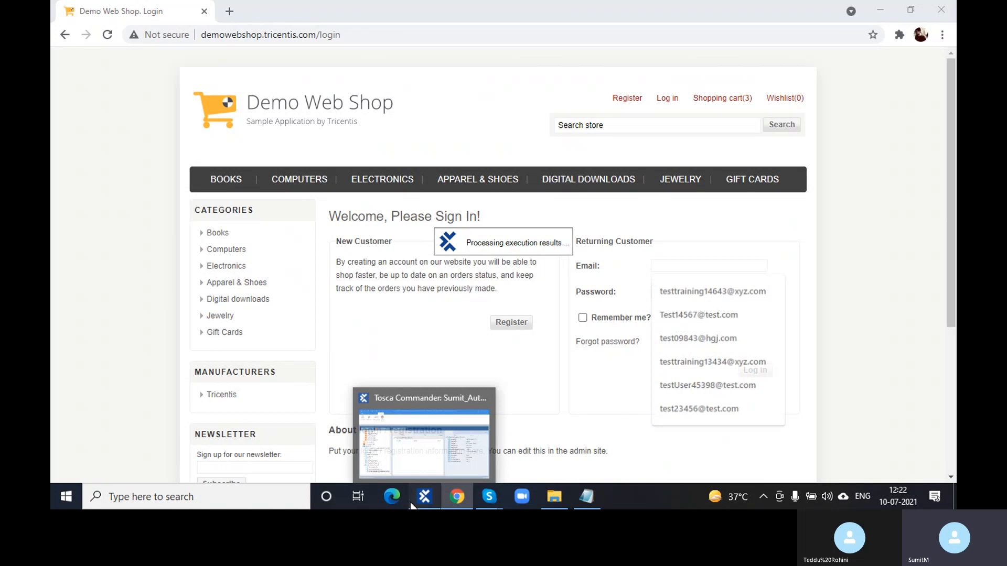
{"action": "left_click", "coordinate": [420, 499]}
{"action": "scroll", "coordinate": [175, 231], "scroll_direction": "up", "scroll_amount": 1}
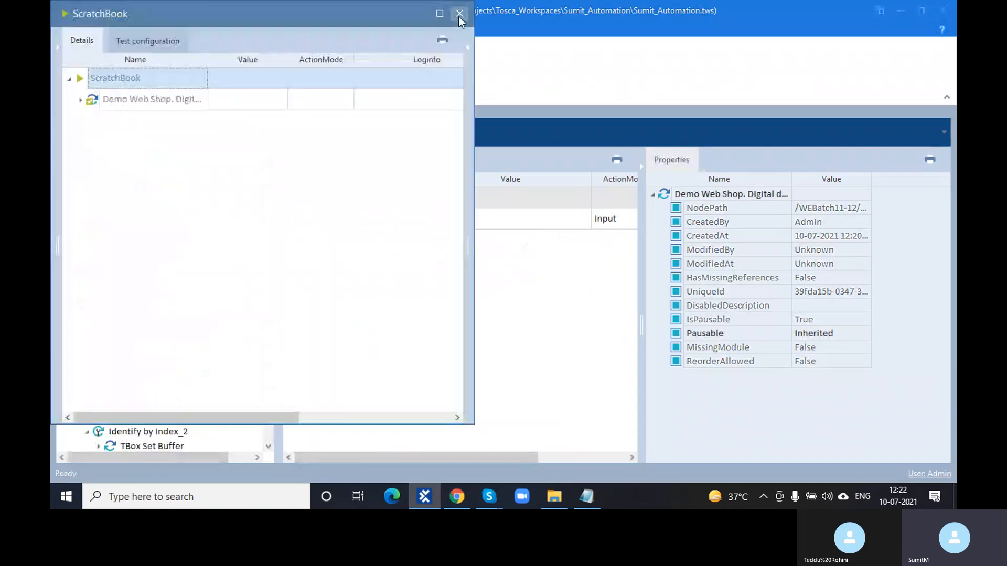
{"action": "left_click", "coordinate": [459, 15]}
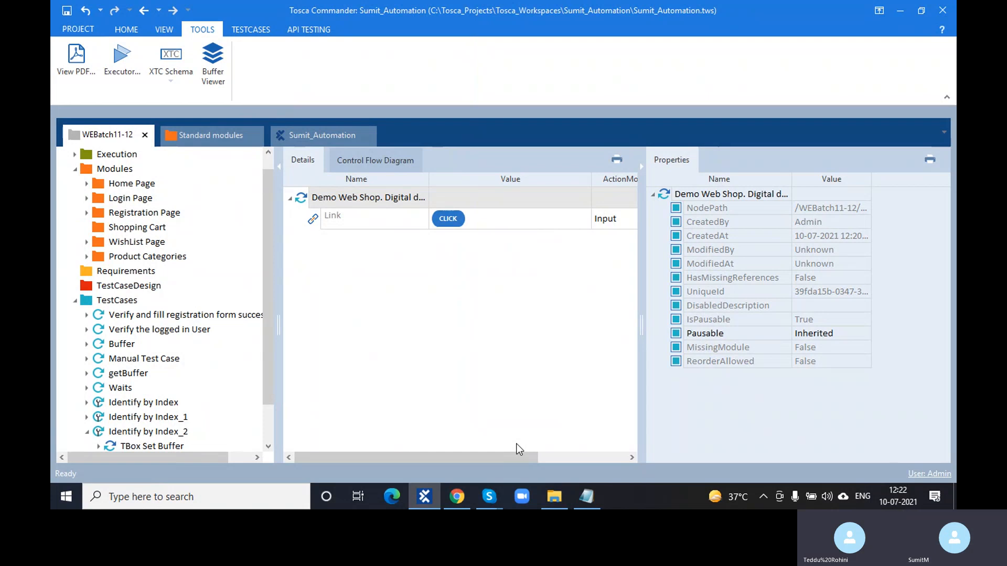
Review the Add to cart entry of the All all products to cart step and show the Digital downloads page in Chrome.
{"action": "scroll", "coordinate": [187, 411], "scroll_direction": "down", "scroll_amount": 1}
{"action": "left_click", "coordinate": [186, 418]}
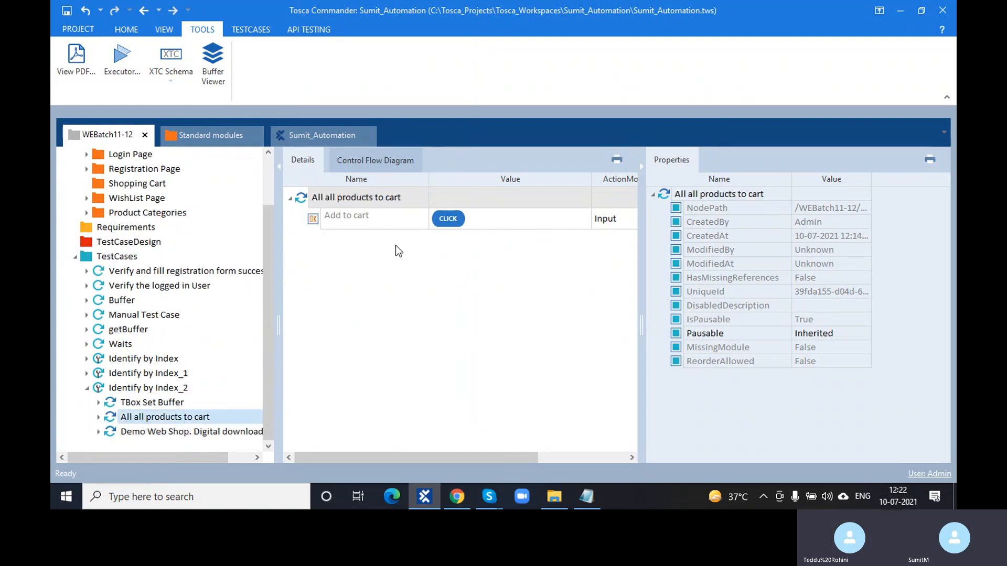
{"action": "left_click", "coordinate": [314, 222]}
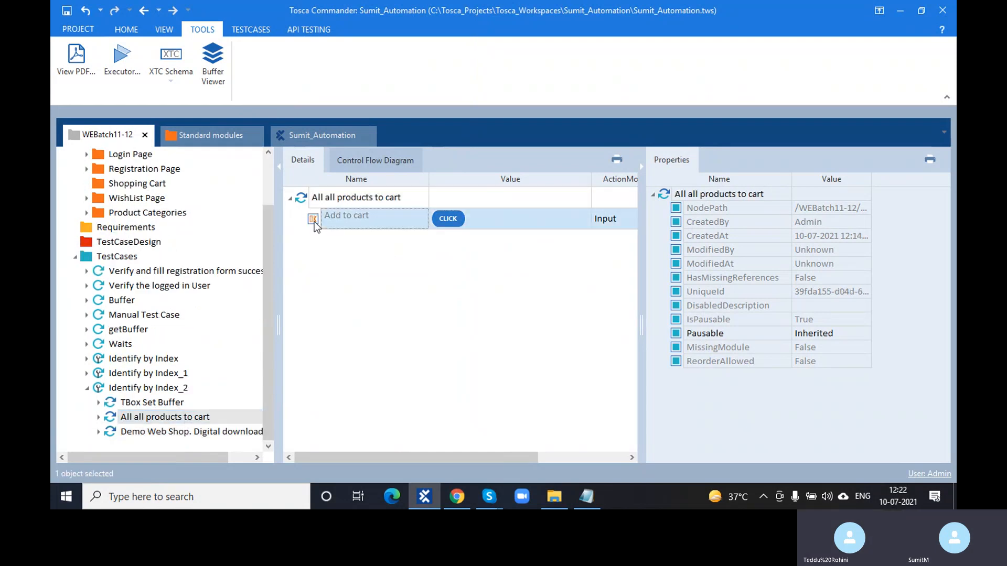
{"action": "left_click", "coordinate": [456, 497]}
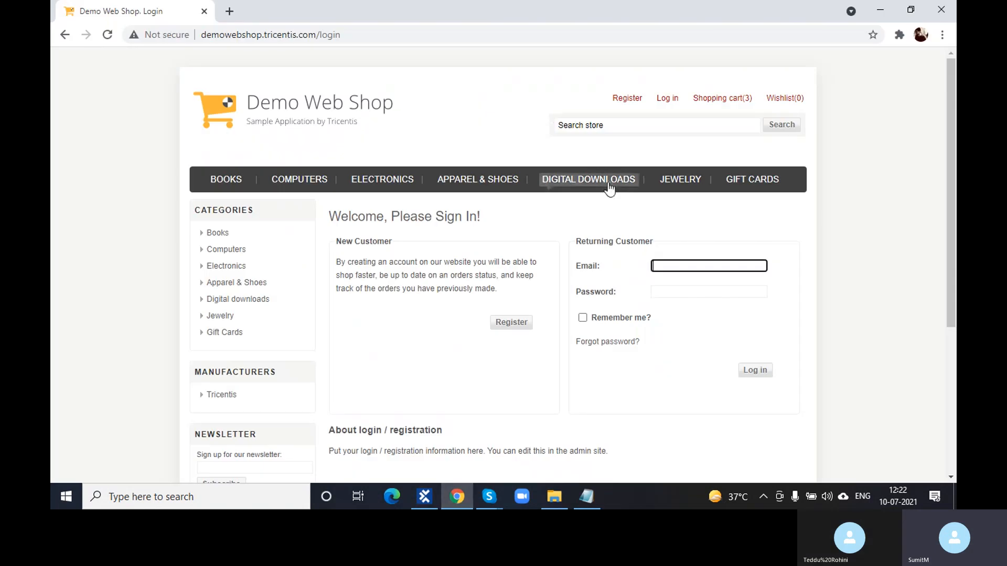
{"action": "left_click", "coordinate": [588, 179]}
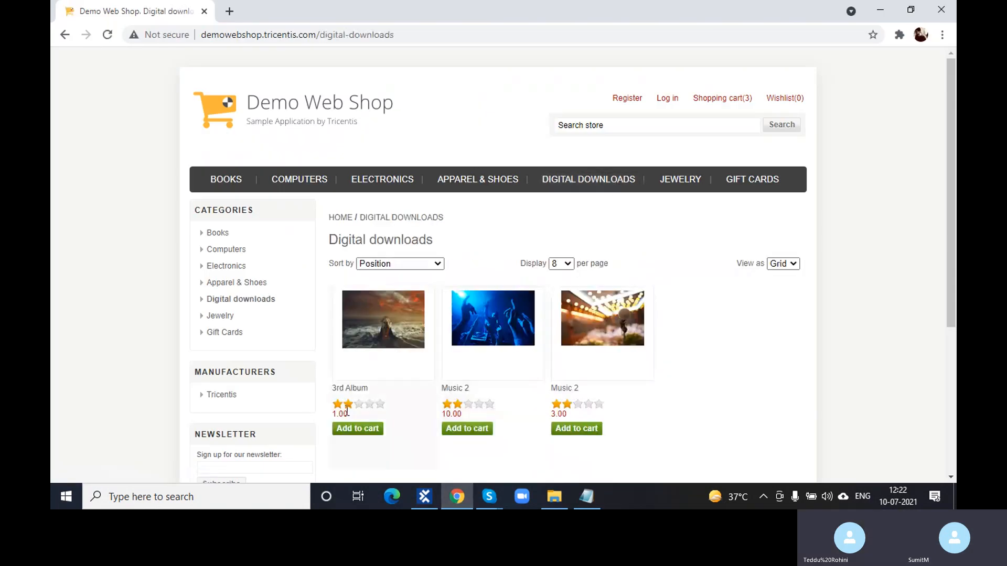